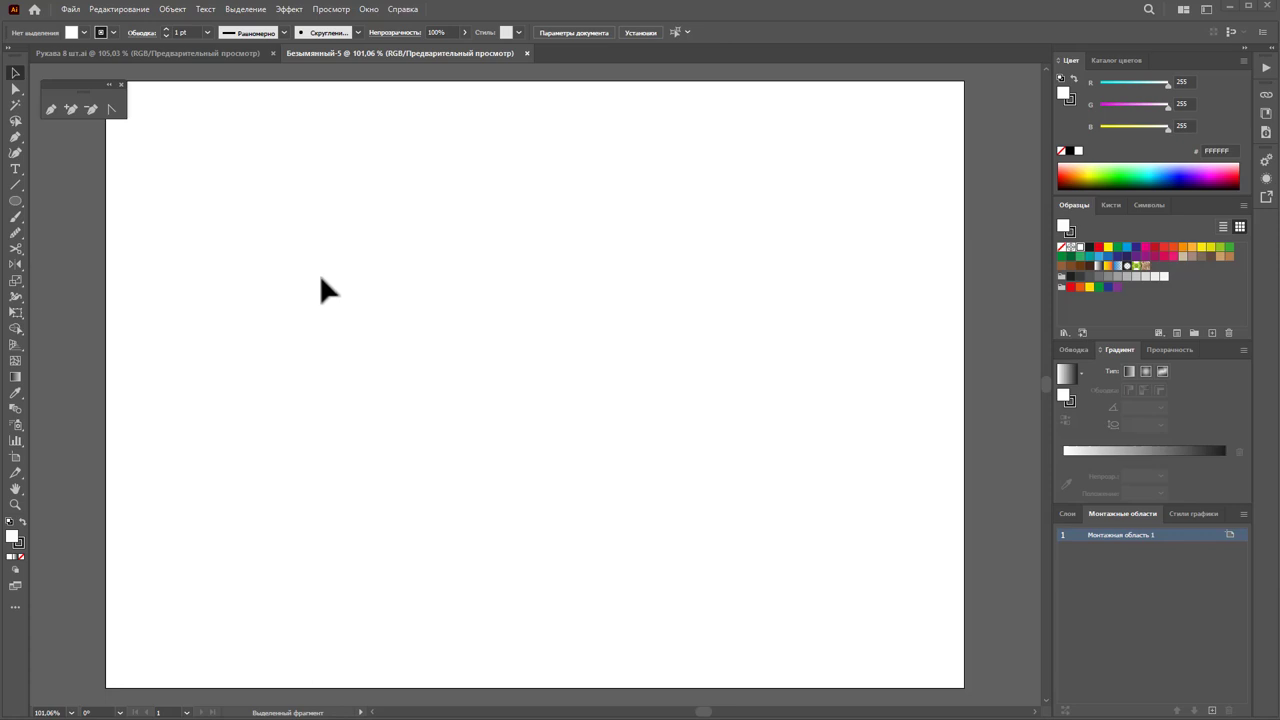
Step: Select the Pen tool to draw paths point by point on the empty artboard
click(54, 110)
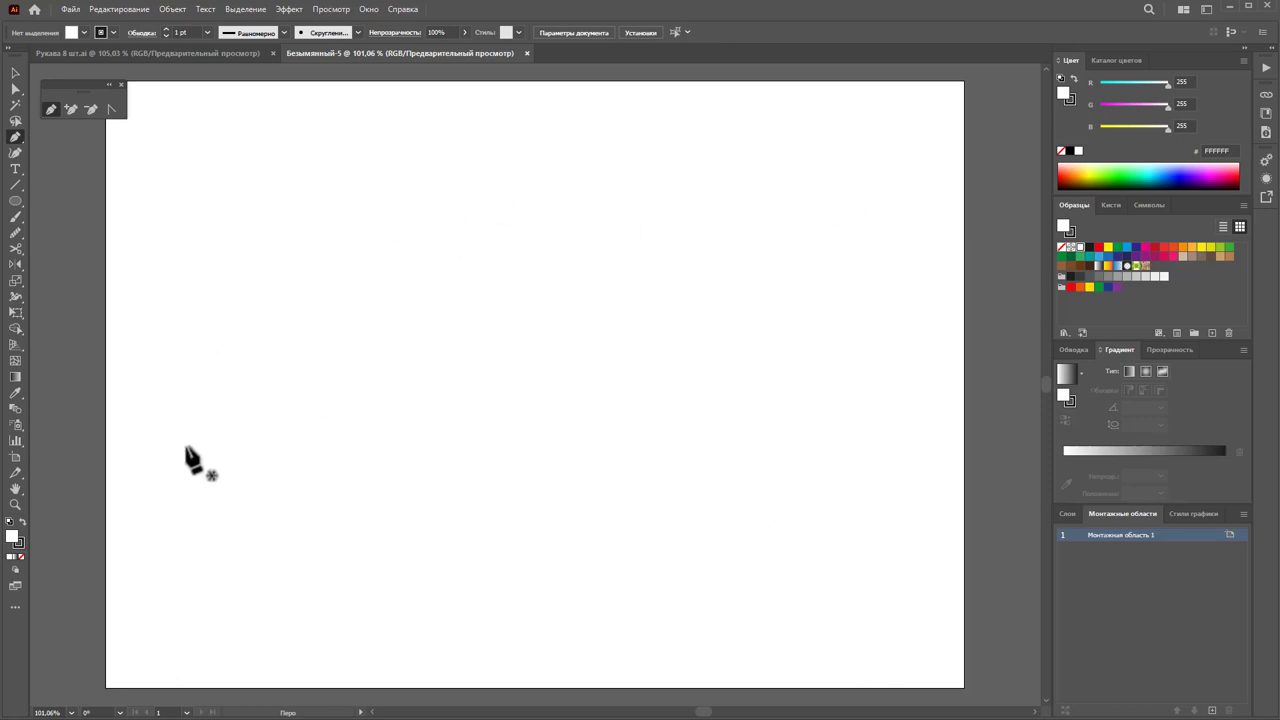
Step: Draw the small top-wide trapezoid knot as a closed path, zoom in, and deselect it
mouse_move(284, 194)
mouse_down()
mouse_move(303, 194)
mouse_move(289, 222)
mouse_move(284, 195)
mouse_up()
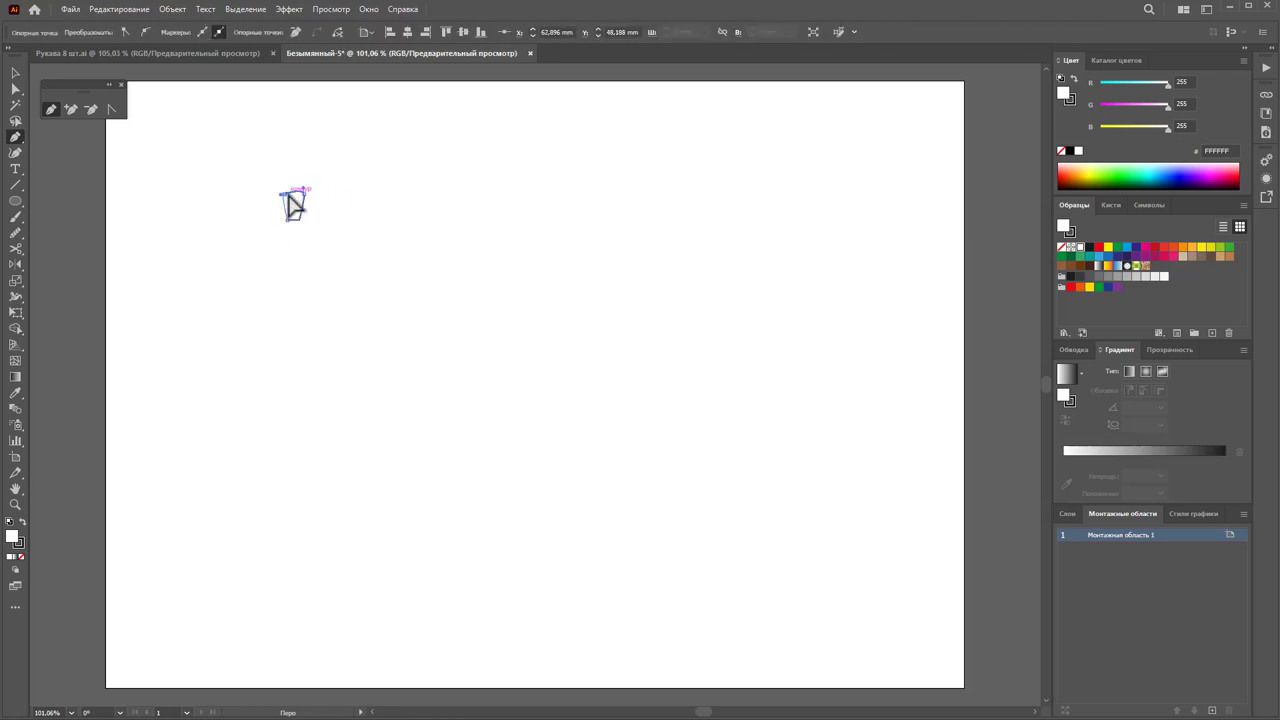
click(285, 194)
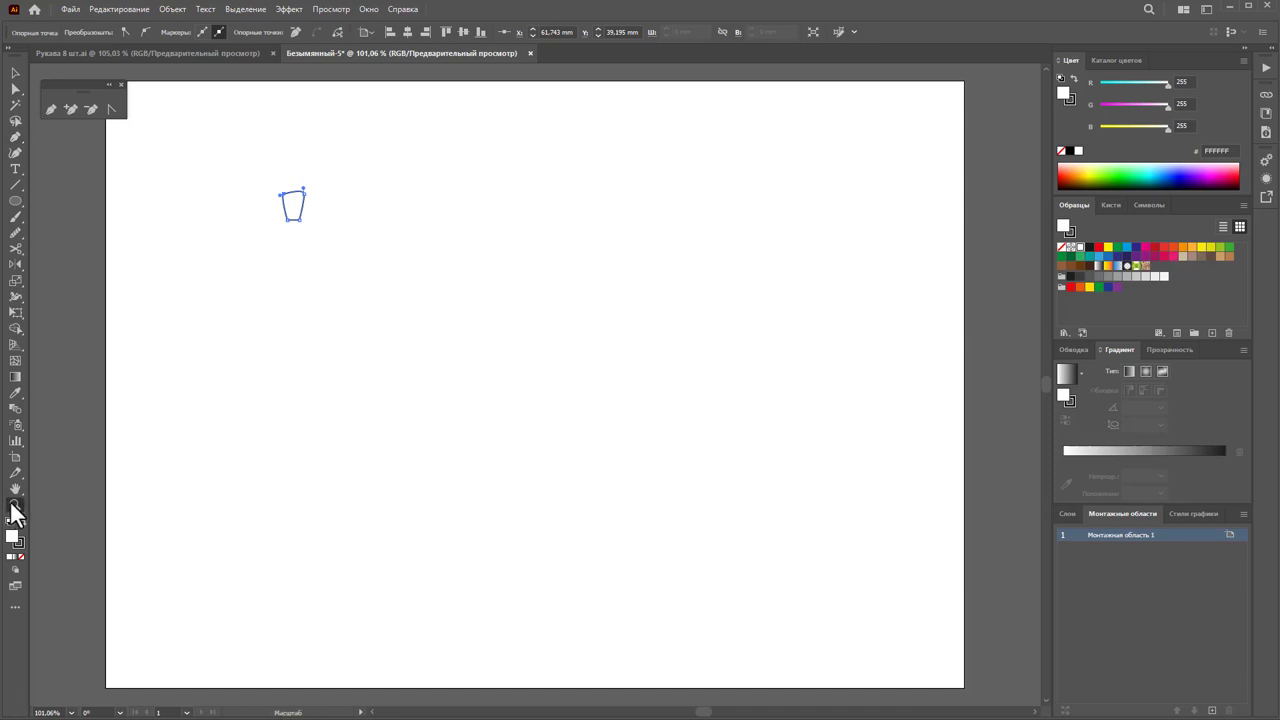
drag(267, 204, 349, 384)
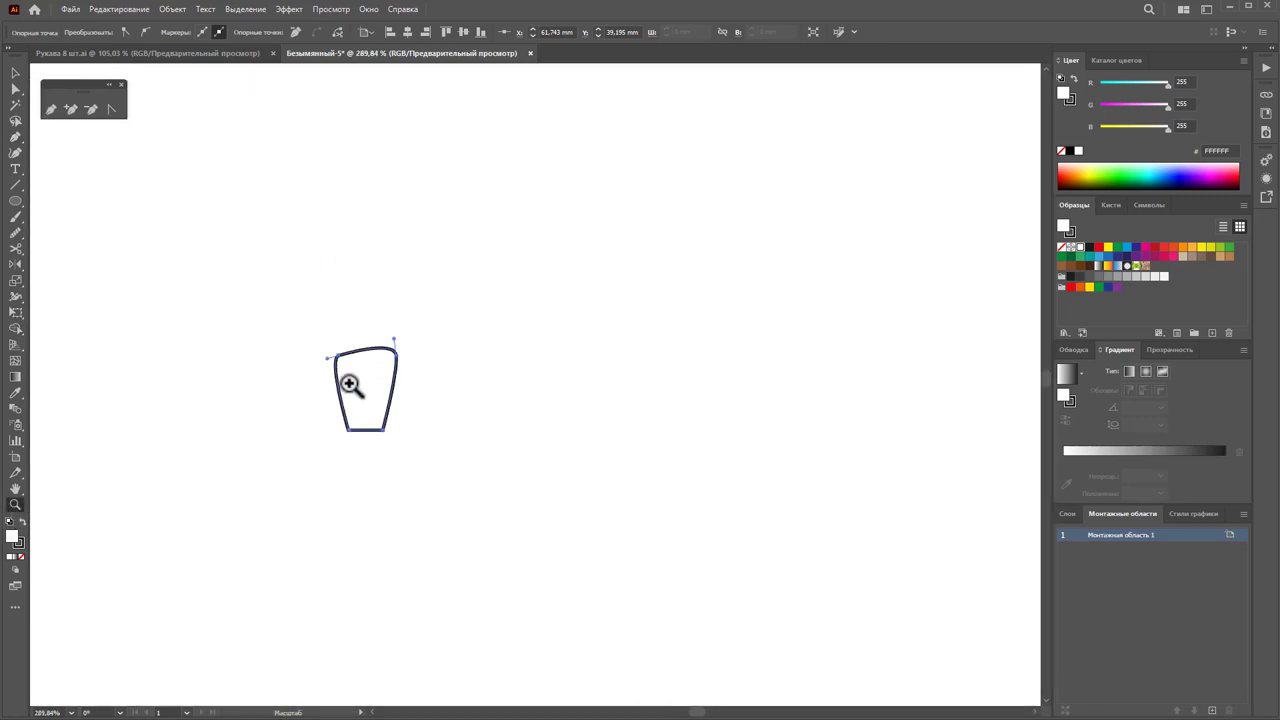
drag(700, 713, 698, 713)
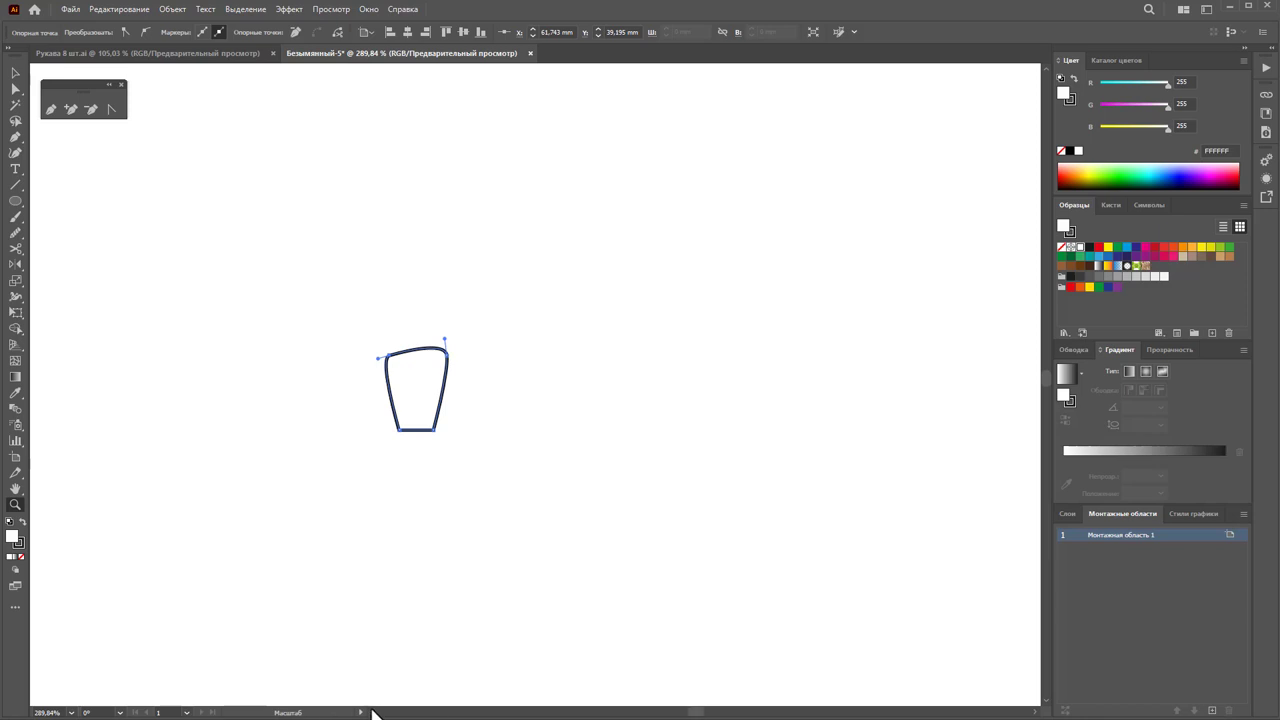
click(371, 713)
click(15, 73)
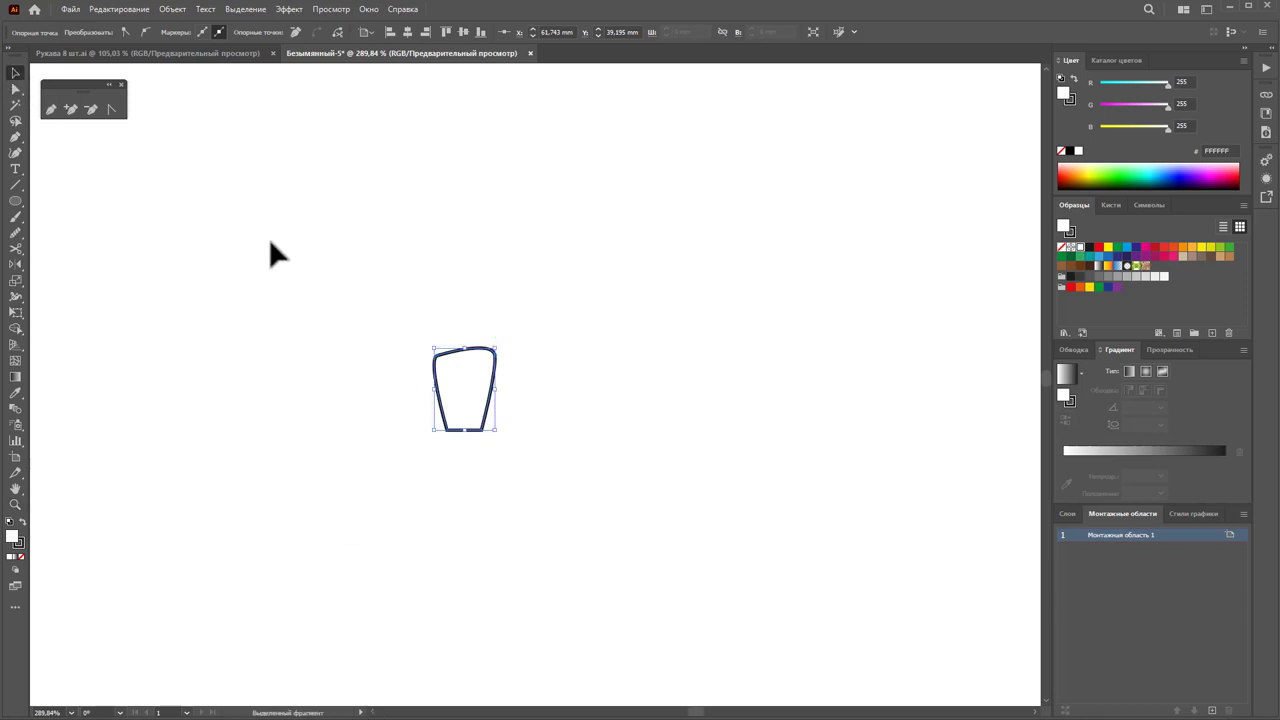
click(269, 240)
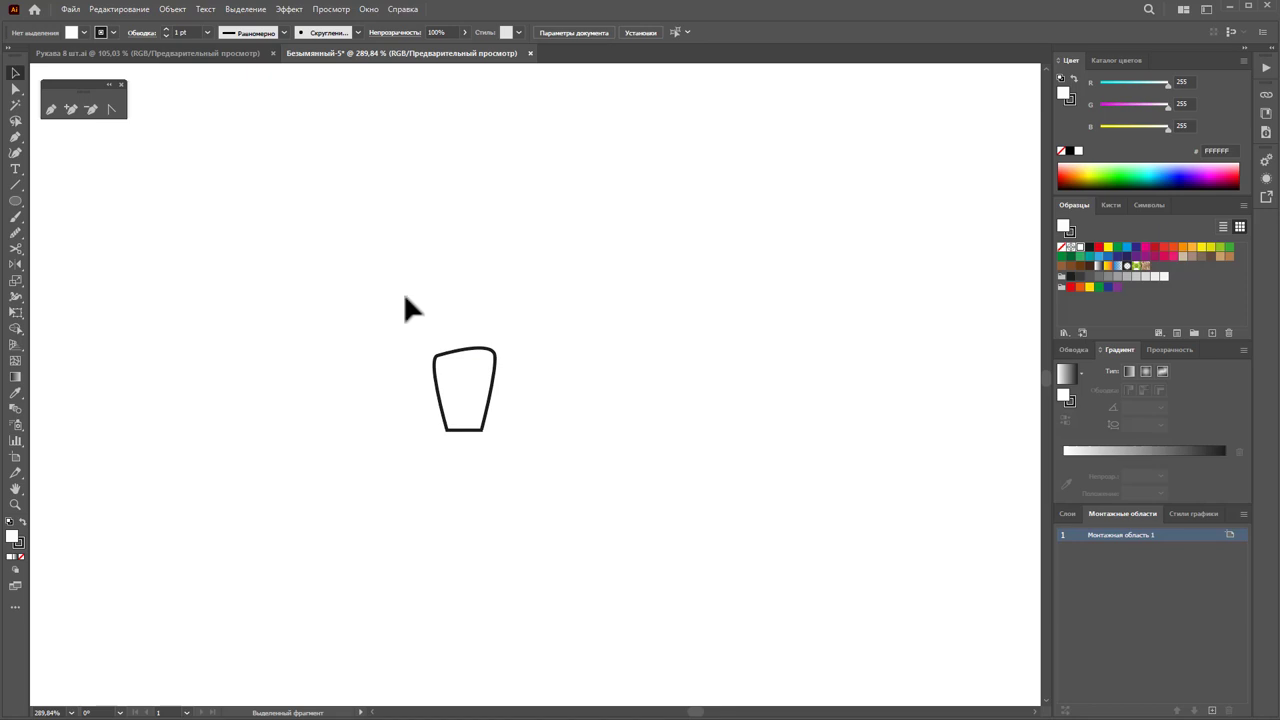
click(53, 110)
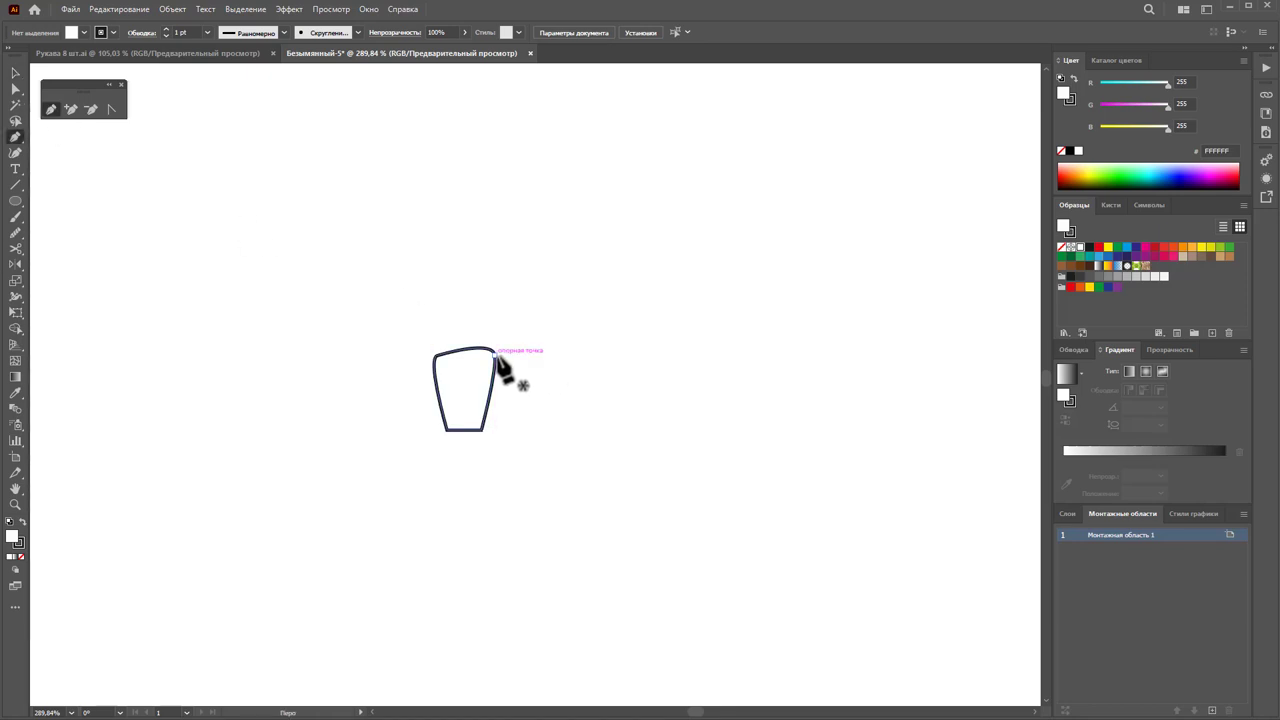
Step: Pen-draw the large curved right wing outline, closing it at the knot's right corners
click(495, 353)
click(689, 216)
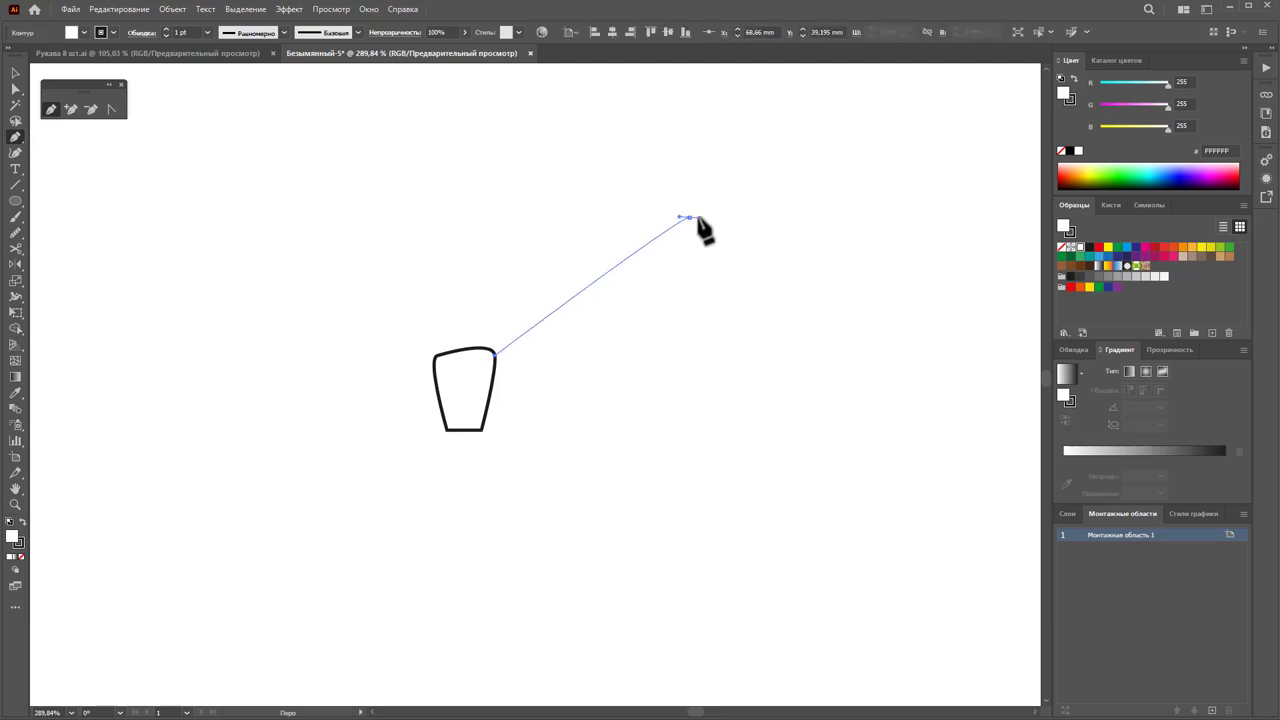
drag(697, 218, 732, 232)
mouse_move(760, 325)
mouse_down()
mouse_move(773, 355)
mouse_move(758, 370)
mouse_up()
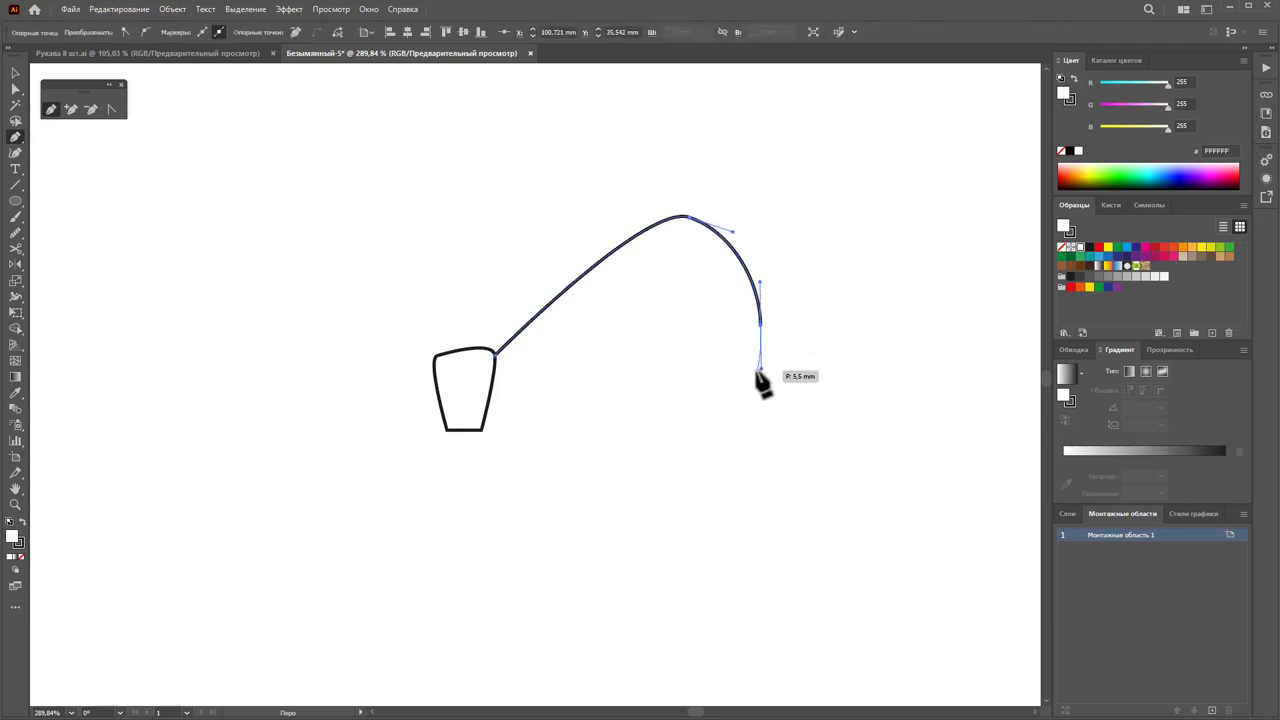
drag(758, 370, 740, 375)
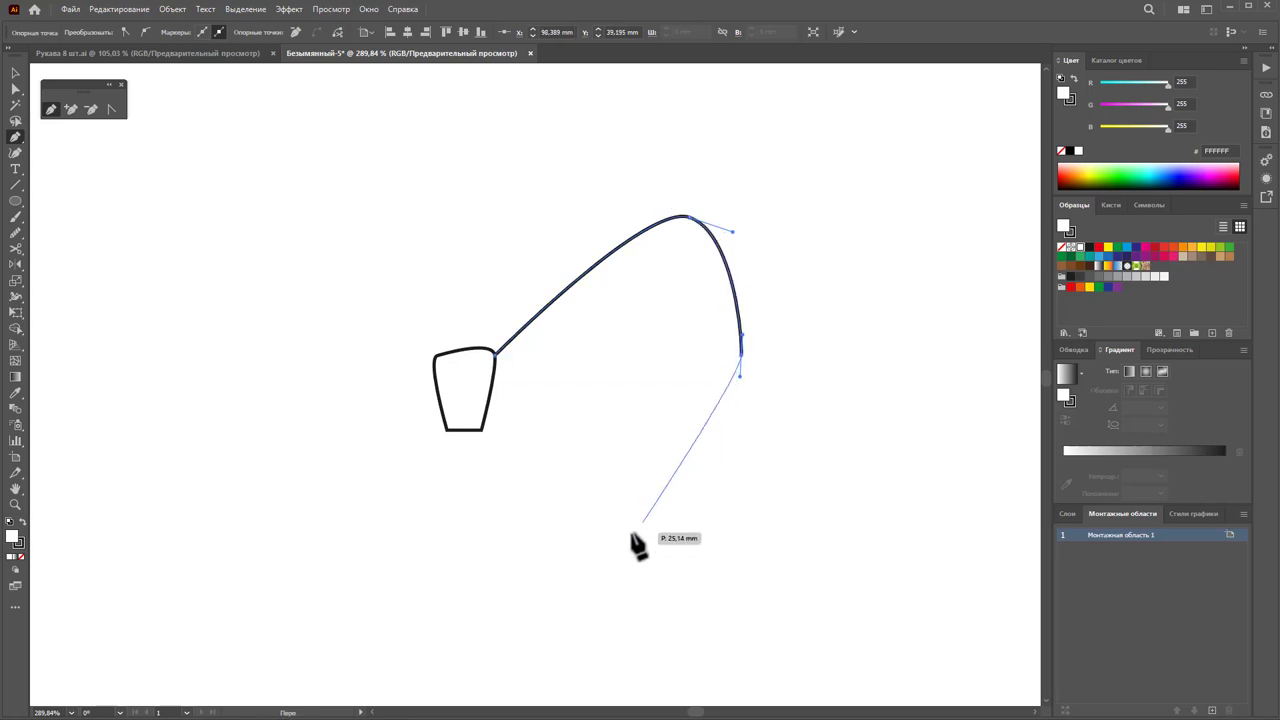
drag(711, 462, 704, 468)
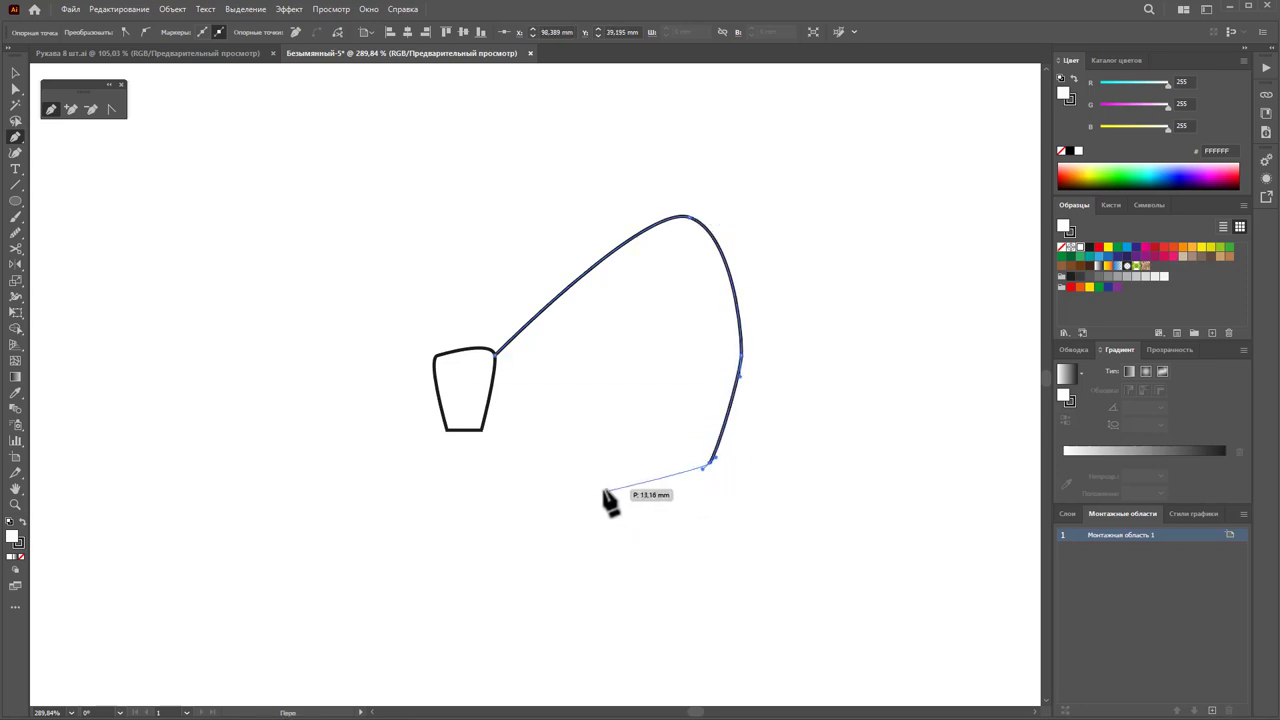
click(482, 428)
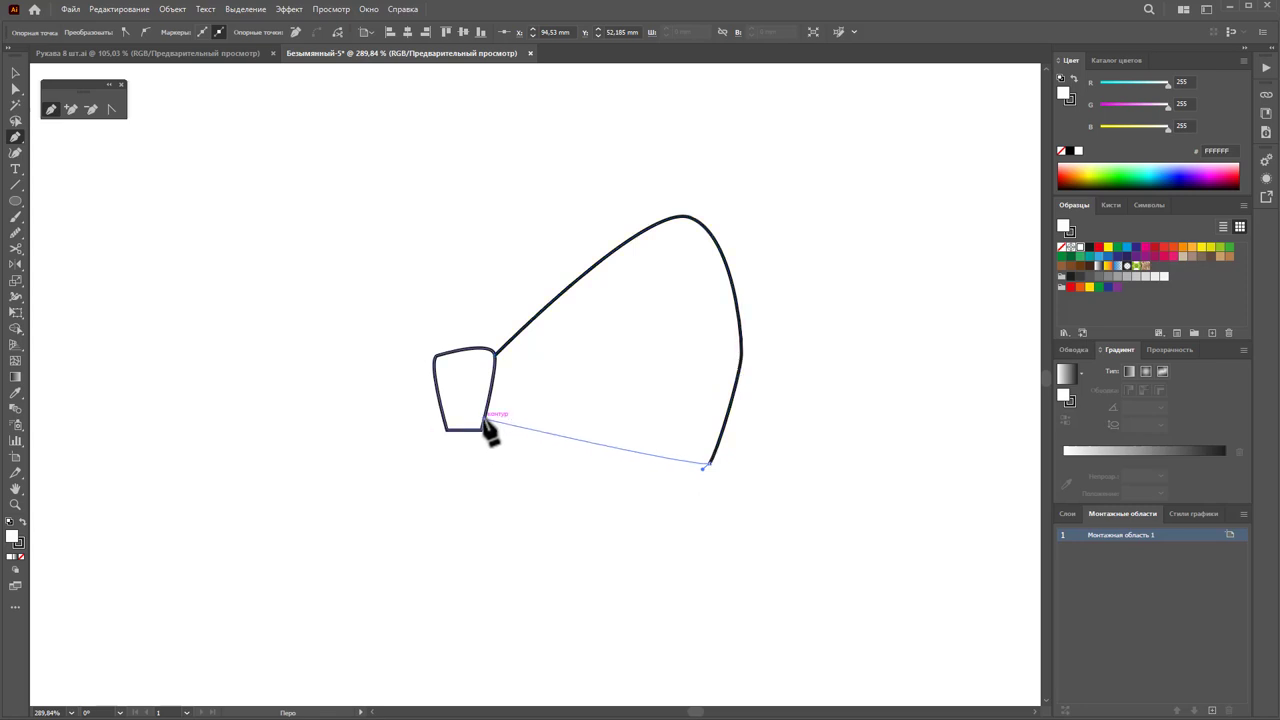
click(495, 354)
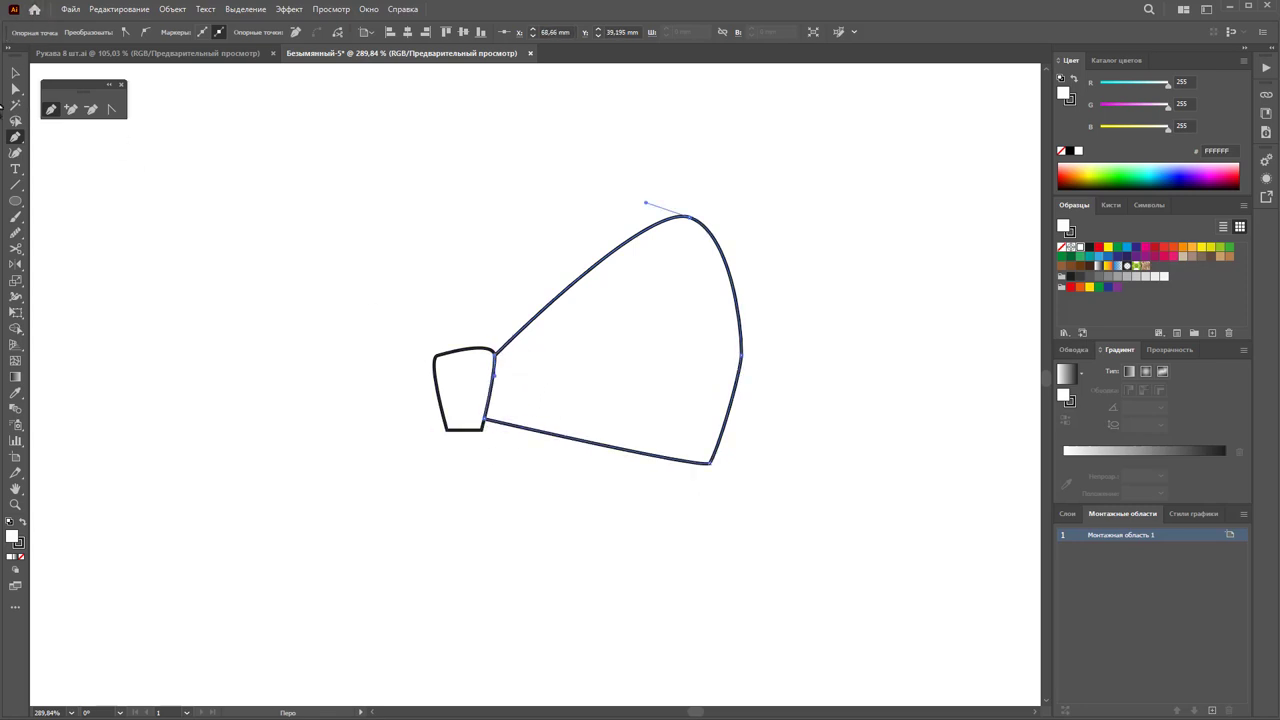
Step: Smooth the right wing's outer curve and bottom corner, then narrow the wing slightly
click(17, 230)
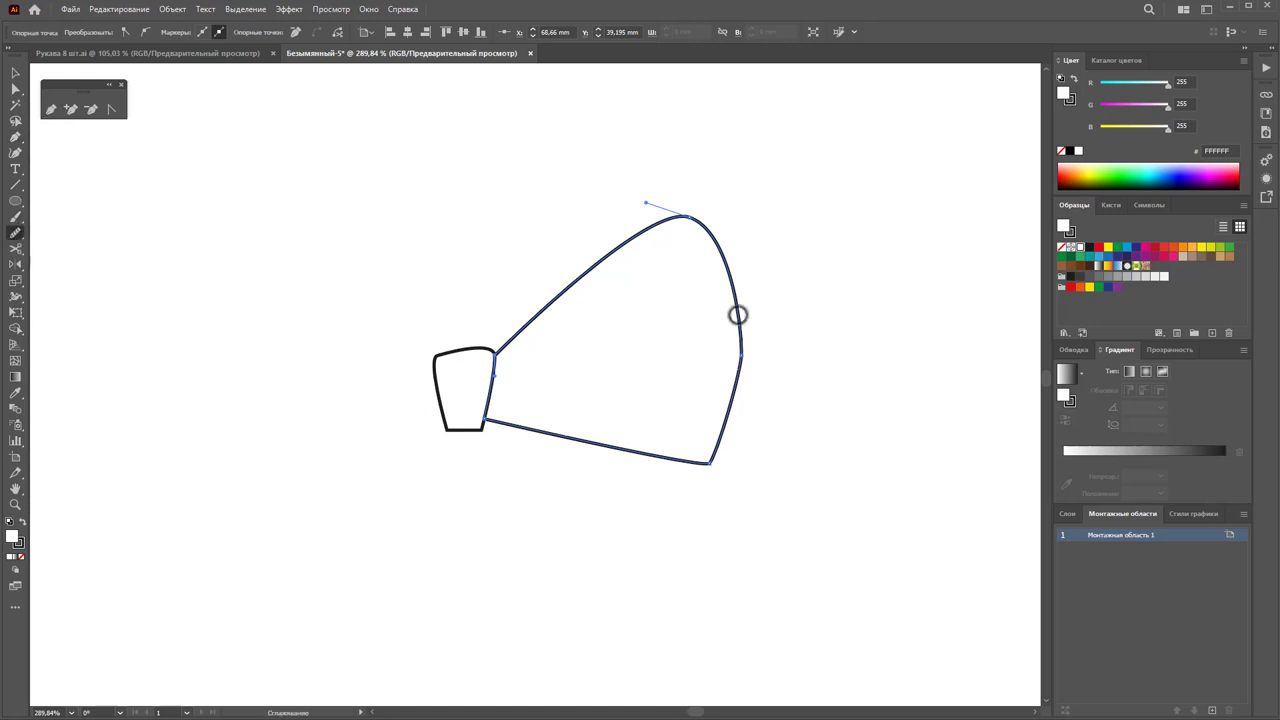
mouse_move(733, 300)
mouse_down()
mouse_move(681, 452)
mouse_move(598, 449)
mouse_up()
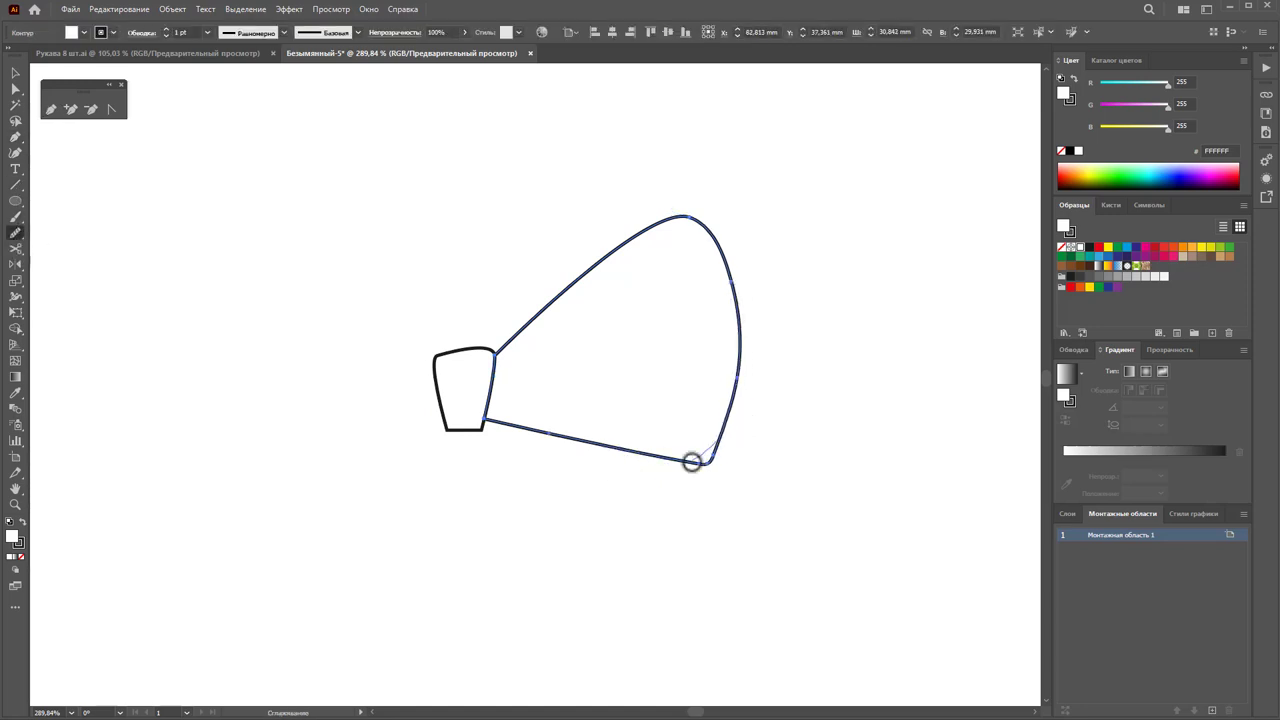
drag(691, 462, 695, 463)
click(15, 73)
drag(820, 223, 685, 380)
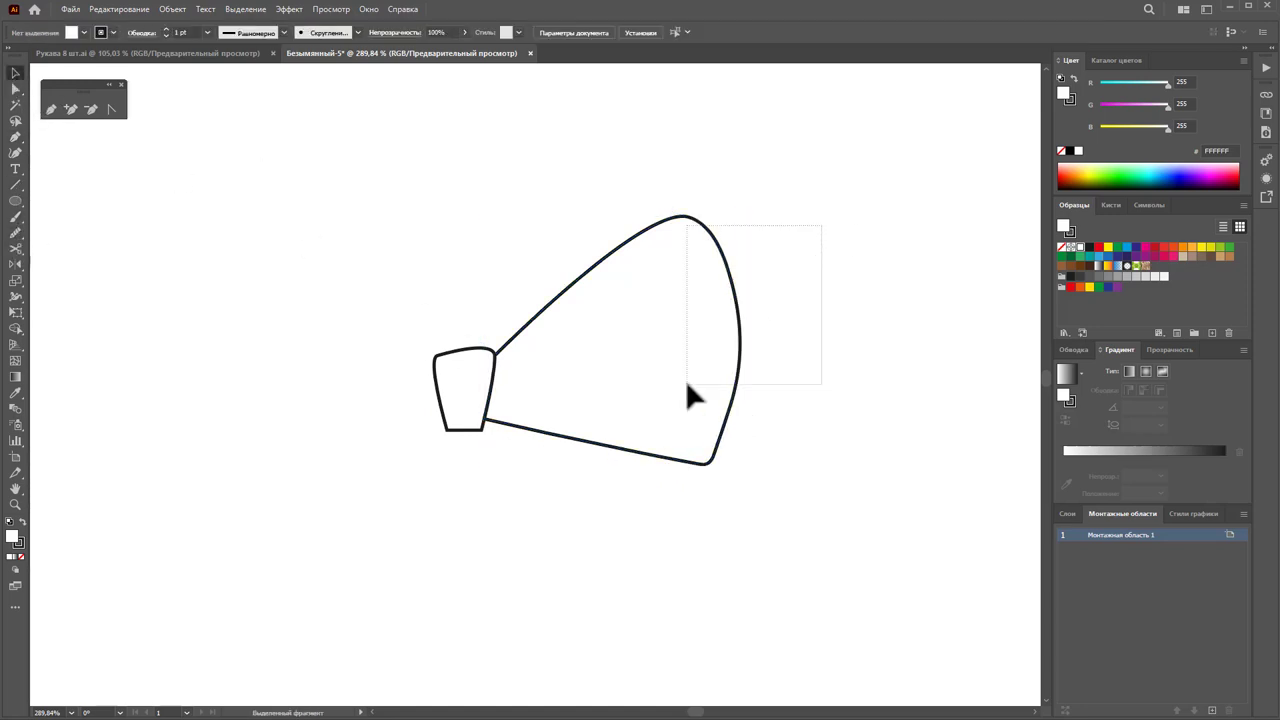
drag(735, 344, 705, 345)
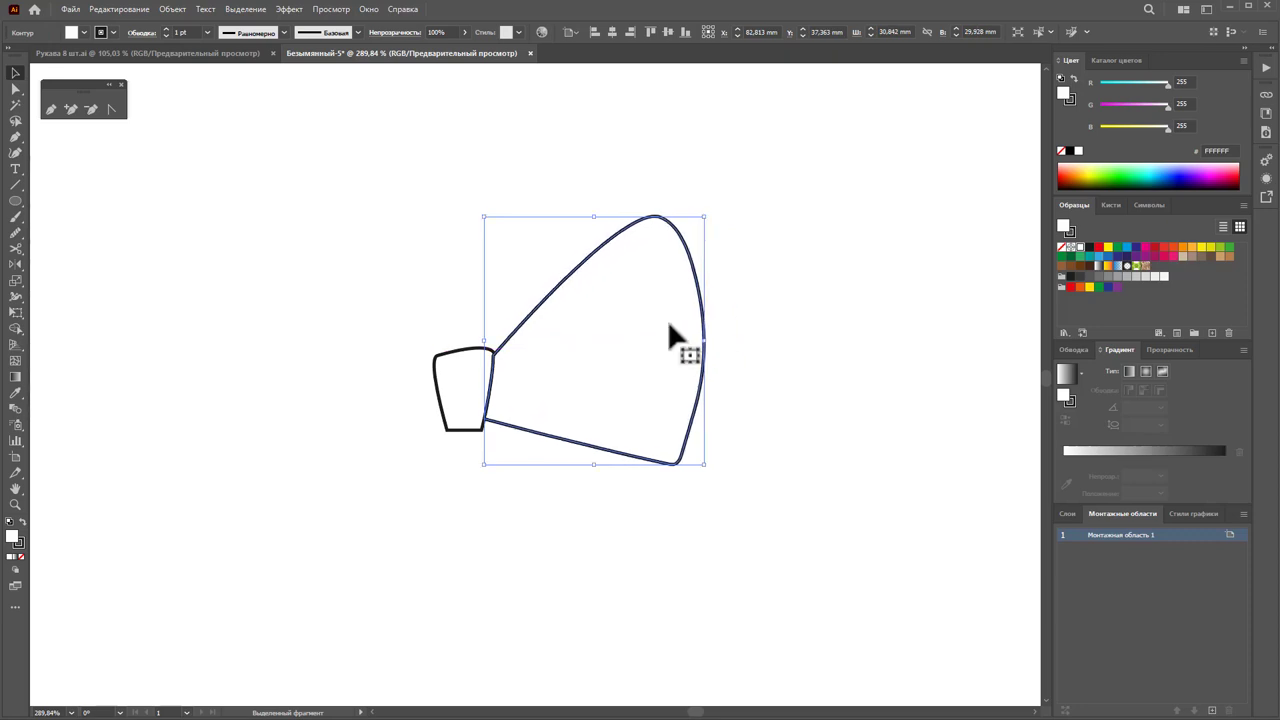
click(15, 88)
drag(685, 254, 700, 245)
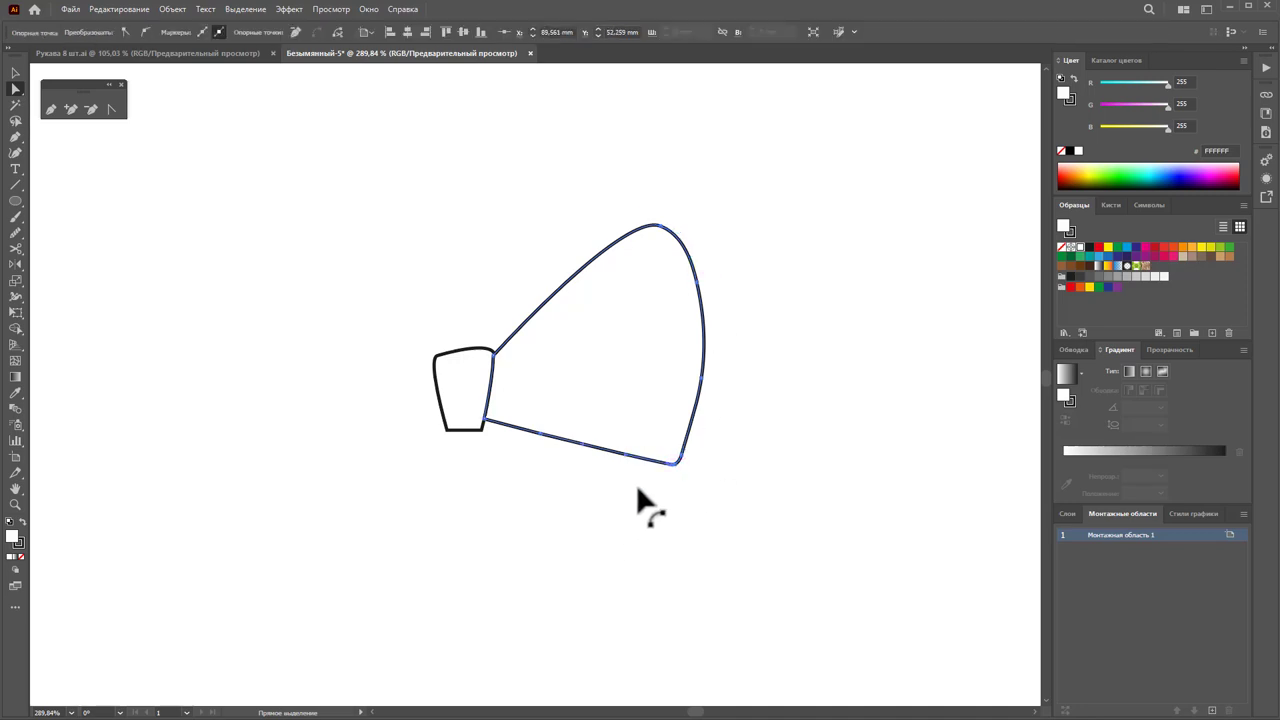
Step: Bend the right wing's bottom segment into a gentle curve with a rounded lower corner
drag(638, 489, 529, 420)
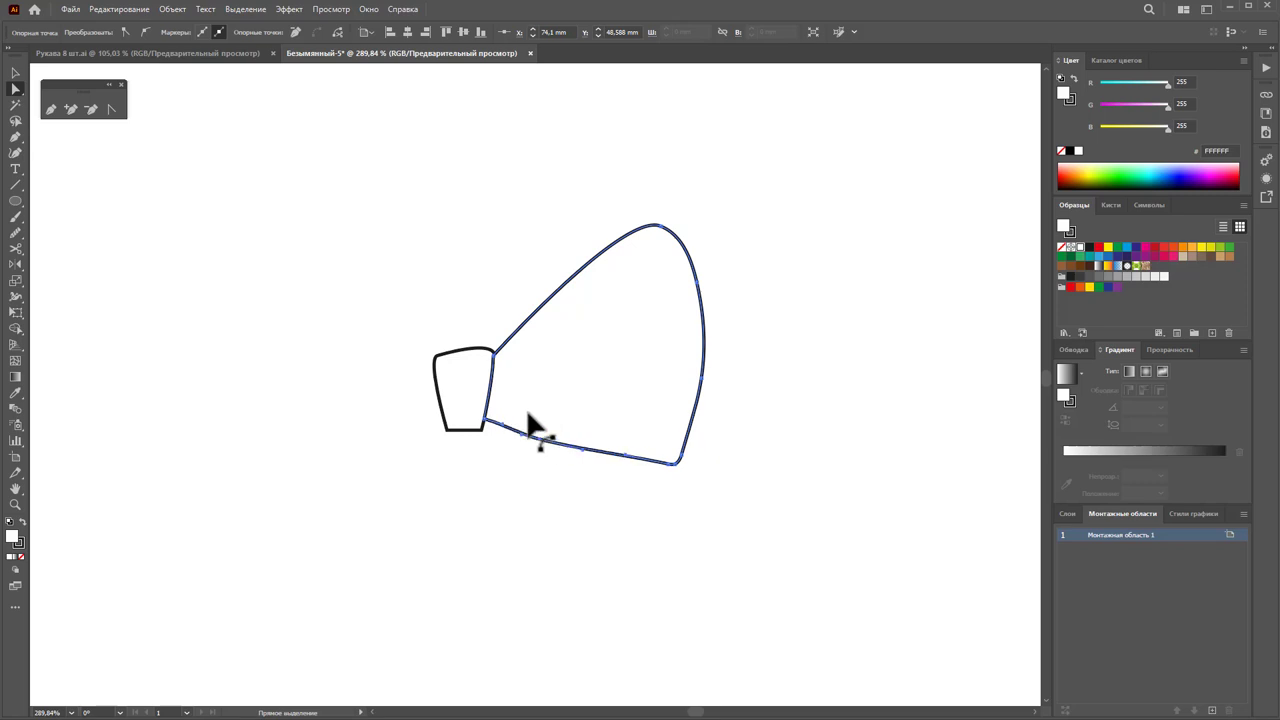
click(626, 466)
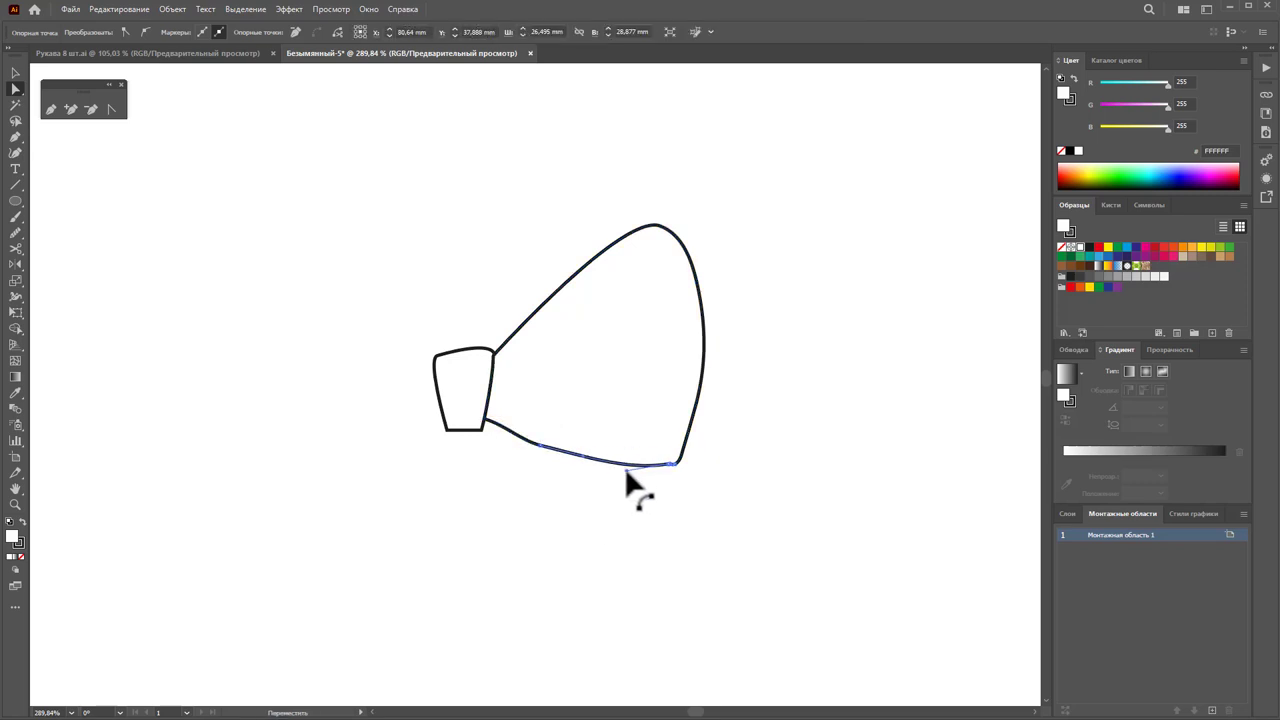
drag(675, 466, 661, 472)
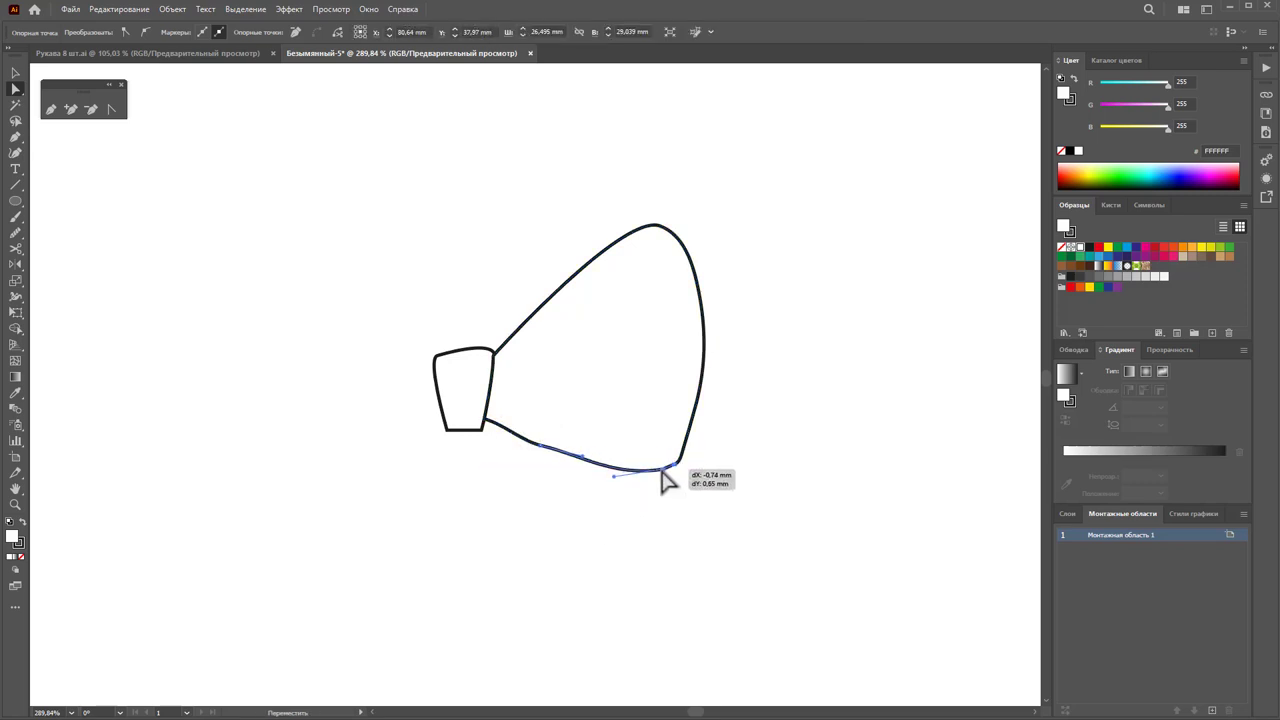
click(663, 514)
mouse_move(634, 517)
mouse_down()
mouse_move(560, 425)
mouse_move(686, 486)
mouse_up()
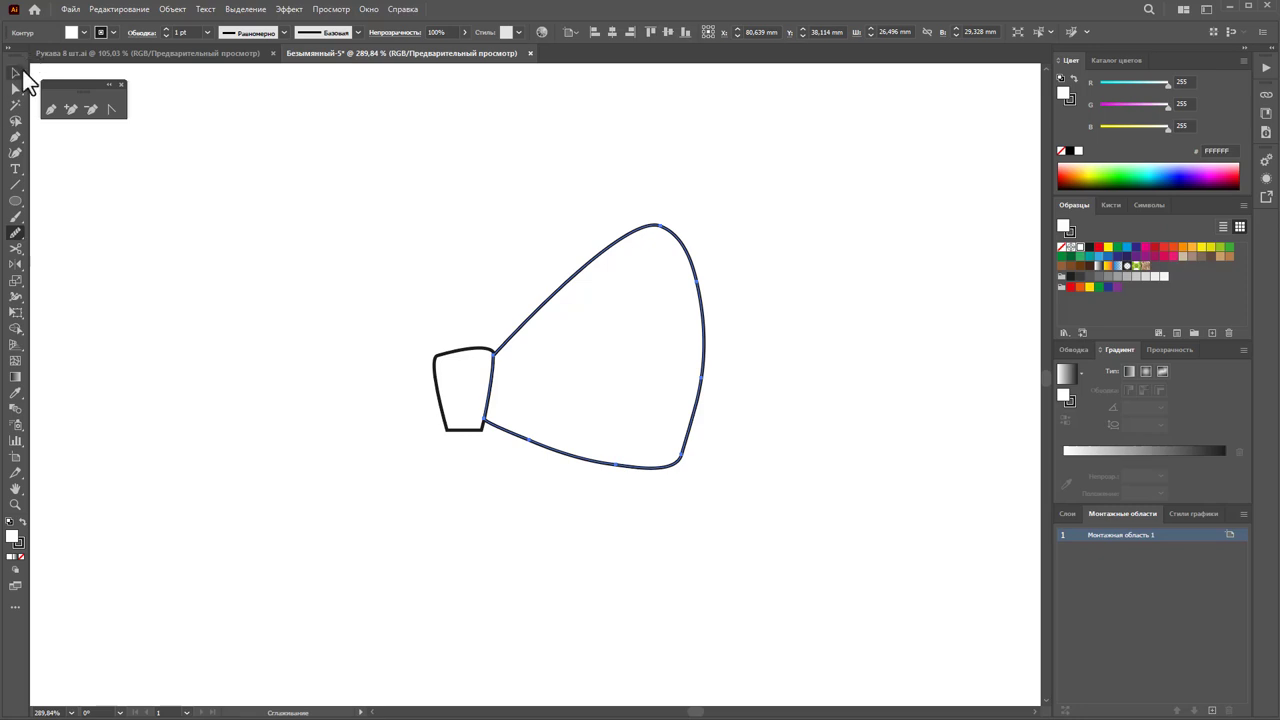
click(18, 73)
click(131, 228)
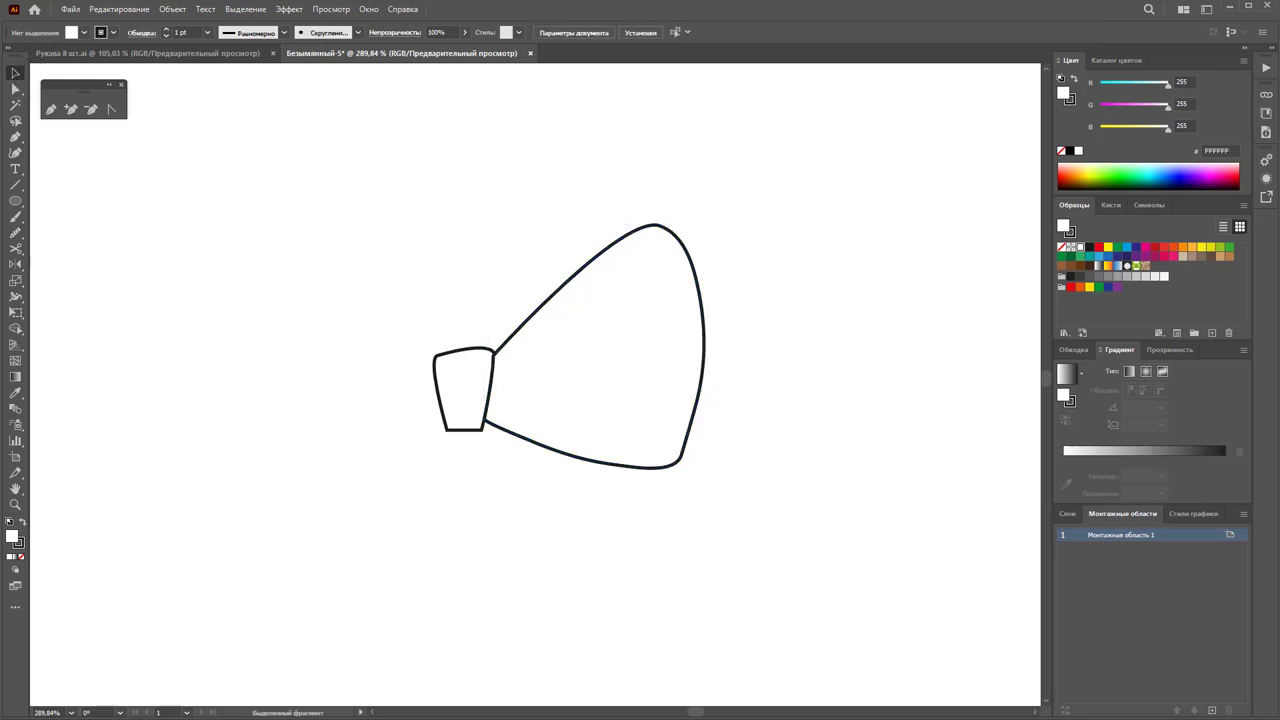
Step: Pen-draw the curved left wing from the knot's top-left corner around to its lower-left corner
click(434, 356)
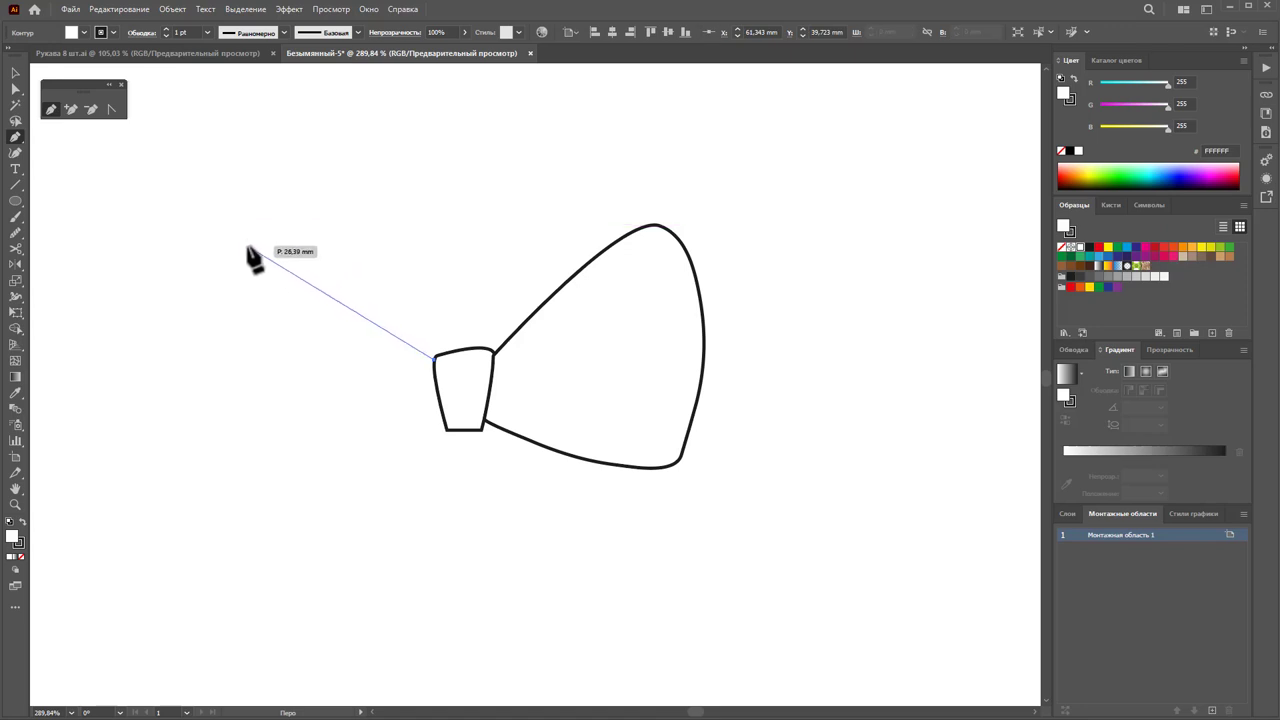
drag(266, 230, 243, 256)
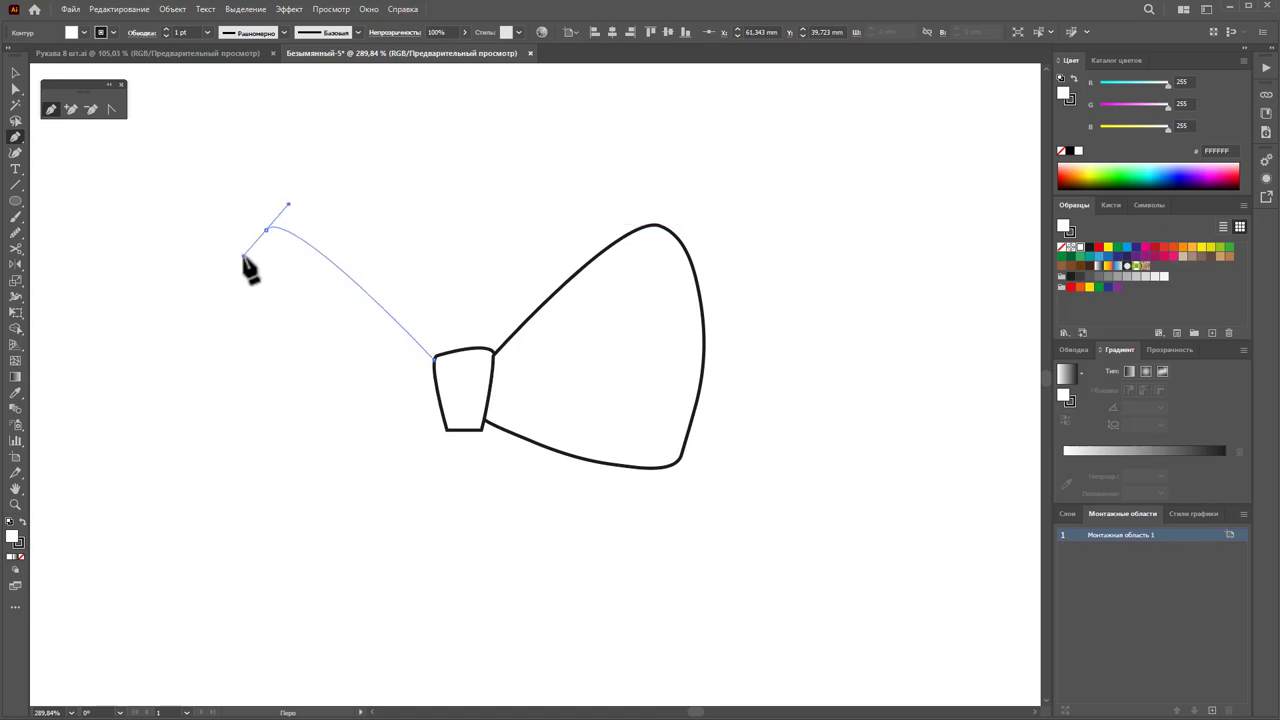
drag(252, 337, 265, 480)
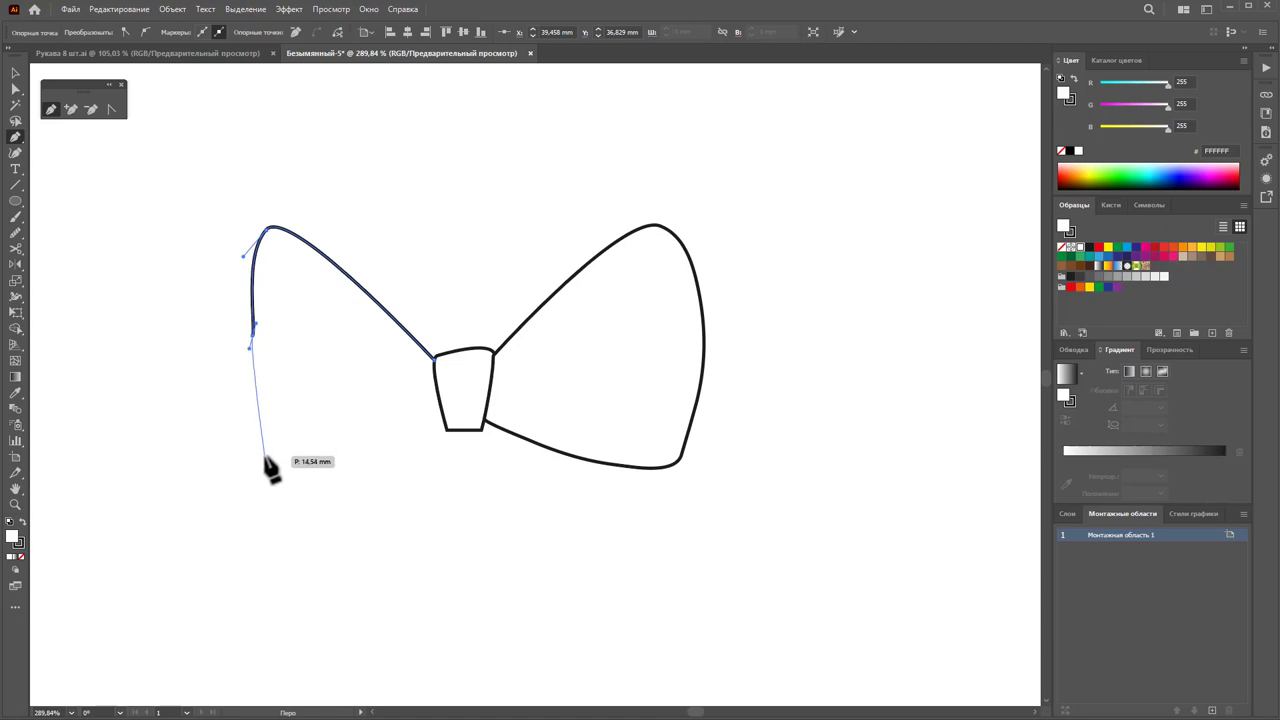
mouse_move(265, 482)
mouse_down()
mouse_move(263, 465)
mouse_move(372, 473)
mouse_up()
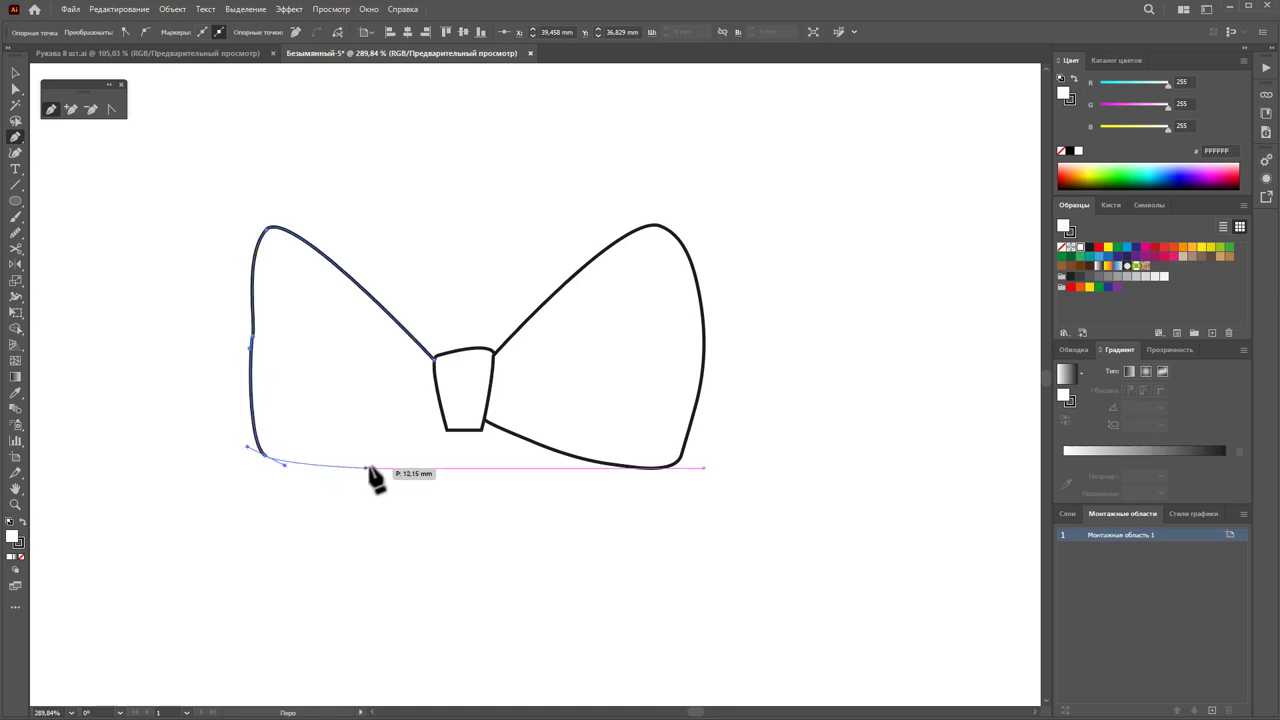
click(447, 430)
drag(436, 358, 441, 337)
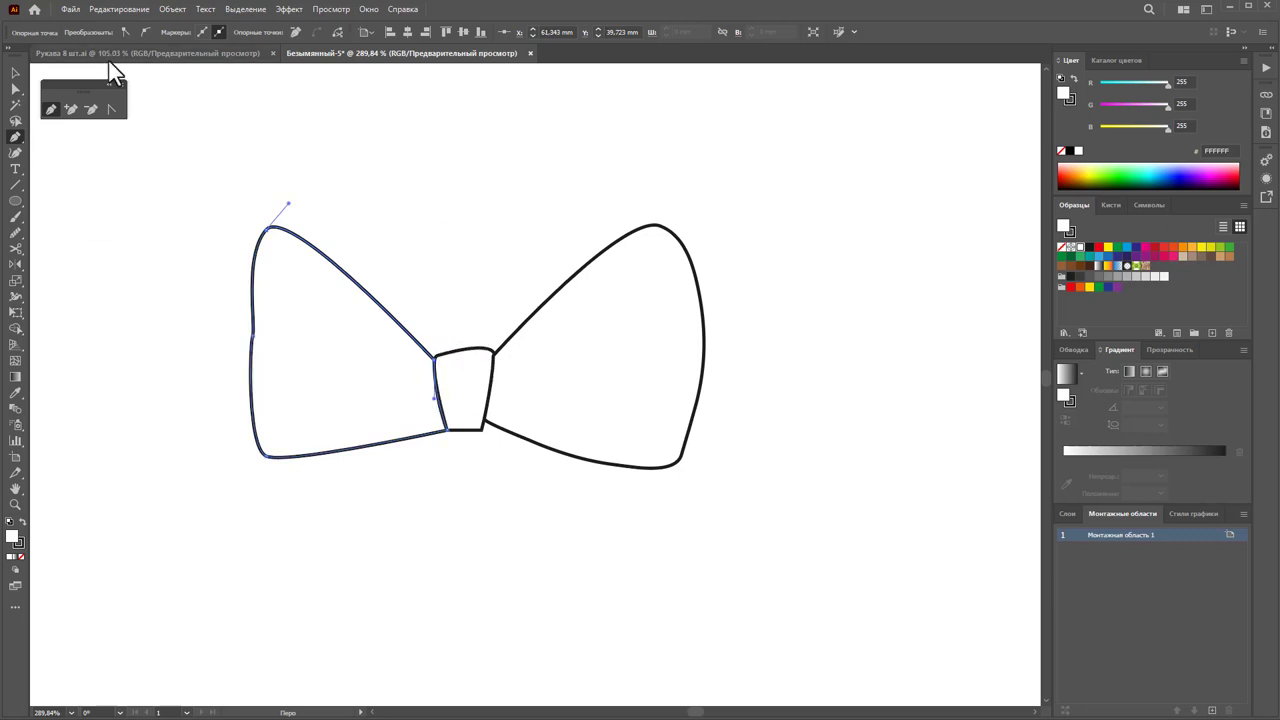
click(15, 72)
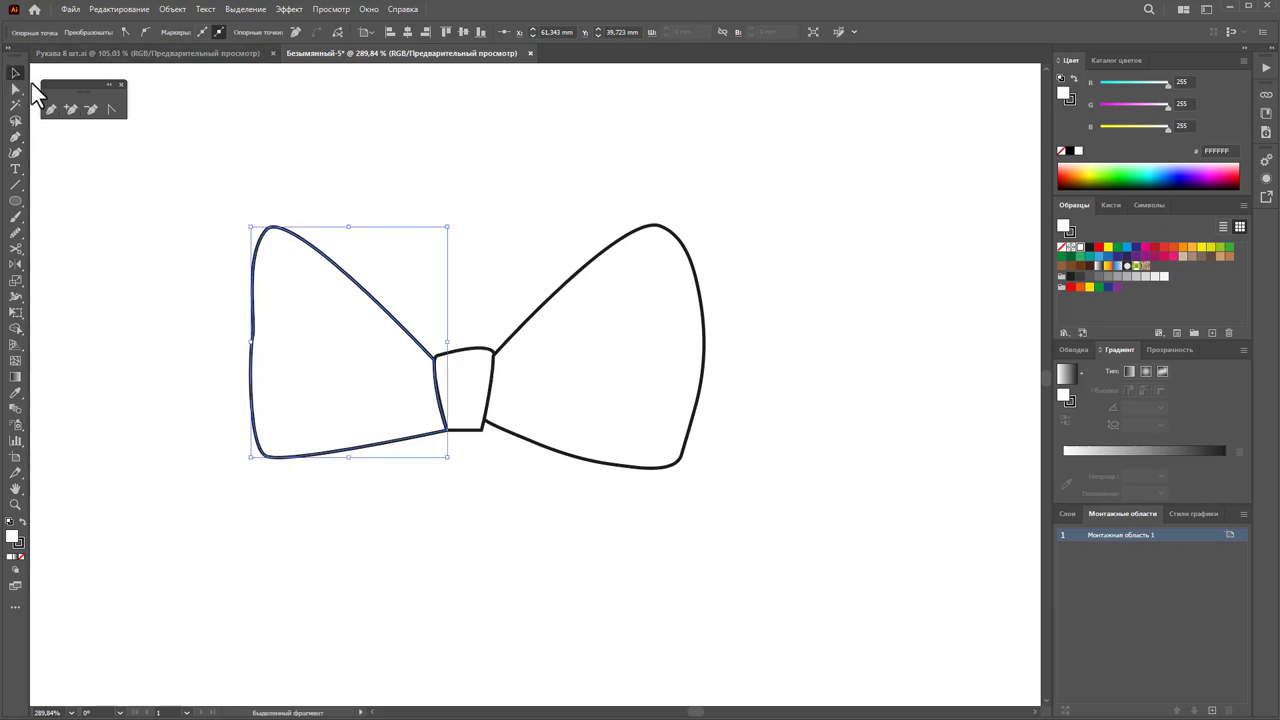
click(418, 196)
scroll(420, 199, down, 1)
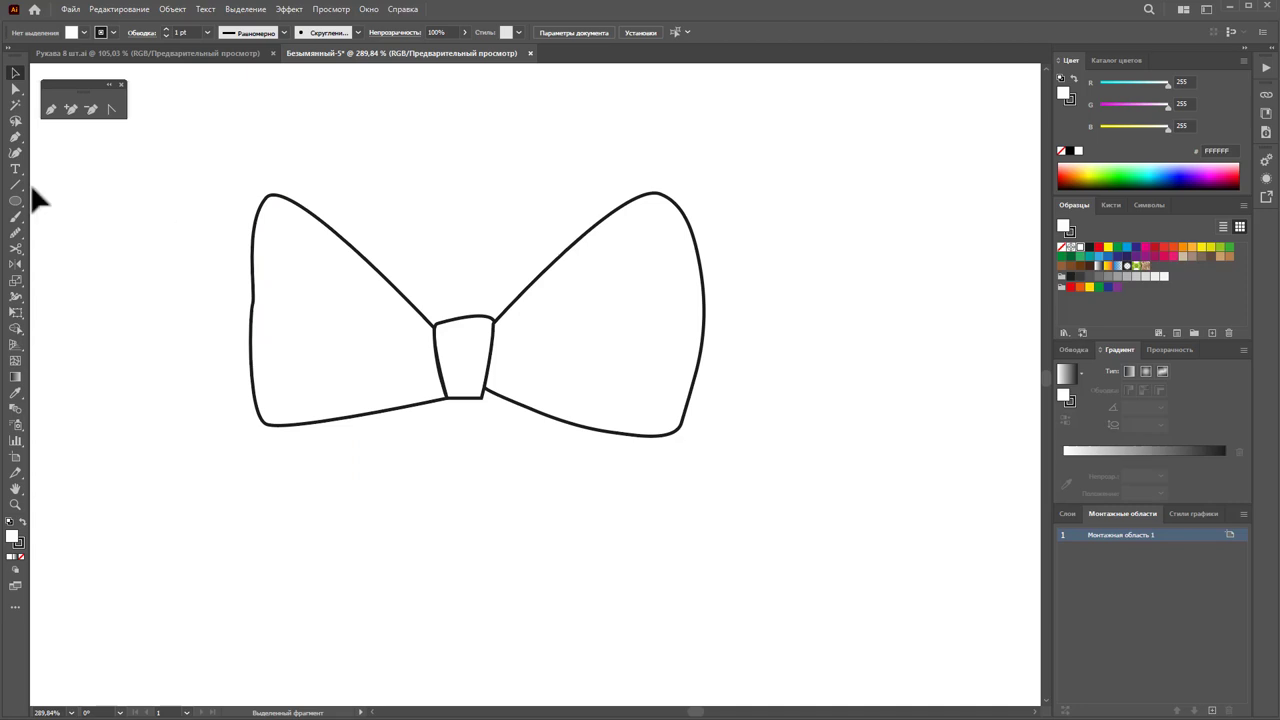
Step: Nudge the left wing's inner anchor and the knot edge so they meet flush at the lower-left corner
click(15, 88)
click(440, 402)
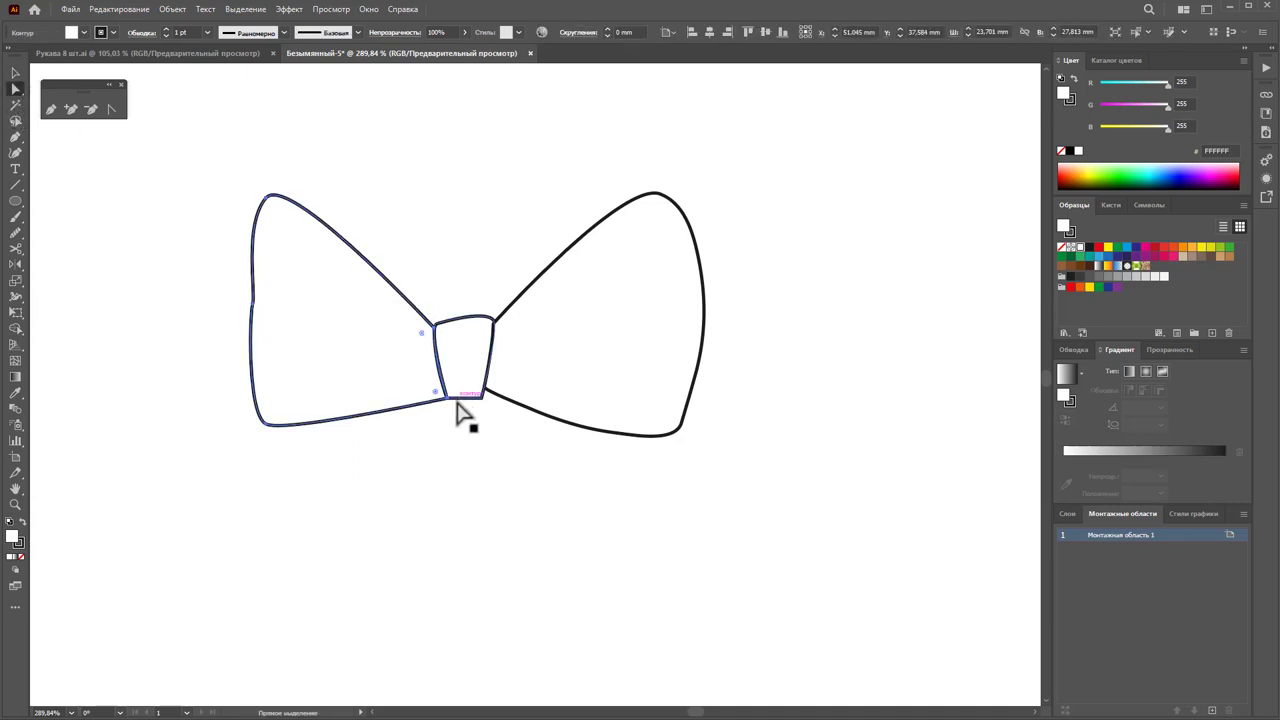
drag(444, 401, 443, 398)
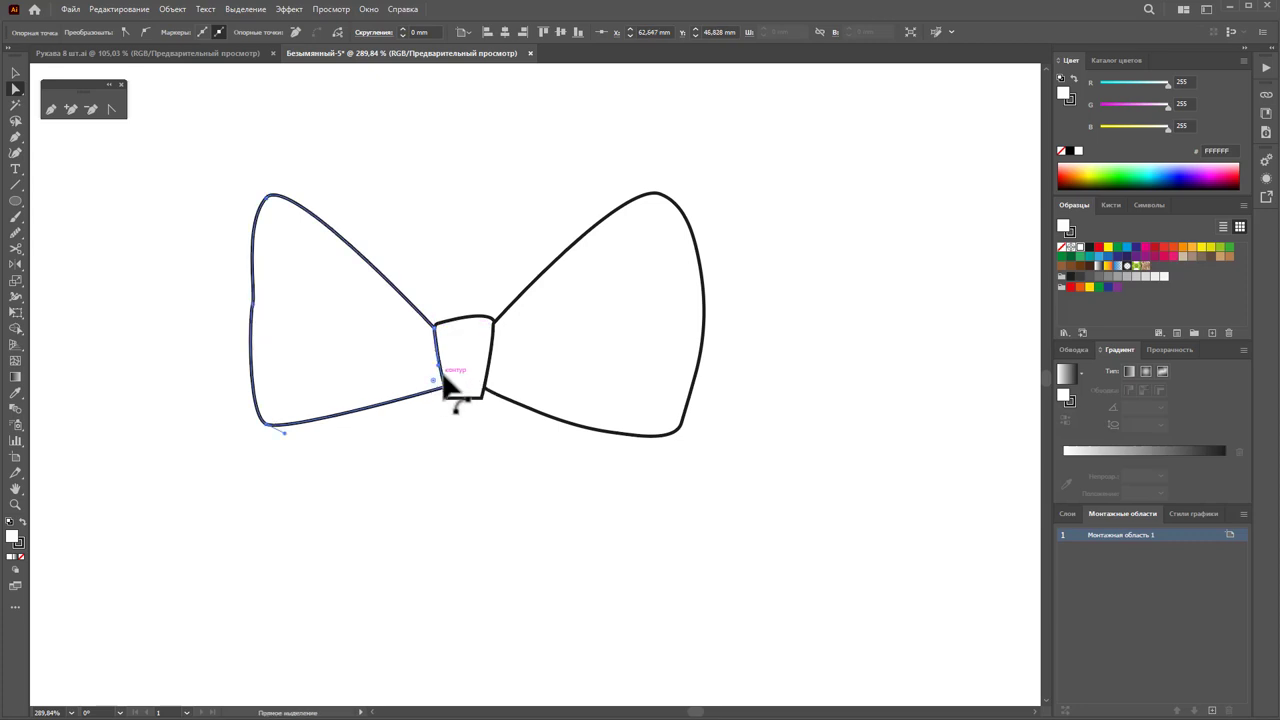
drag(446, 395, 446, 395)
click(416, 488)
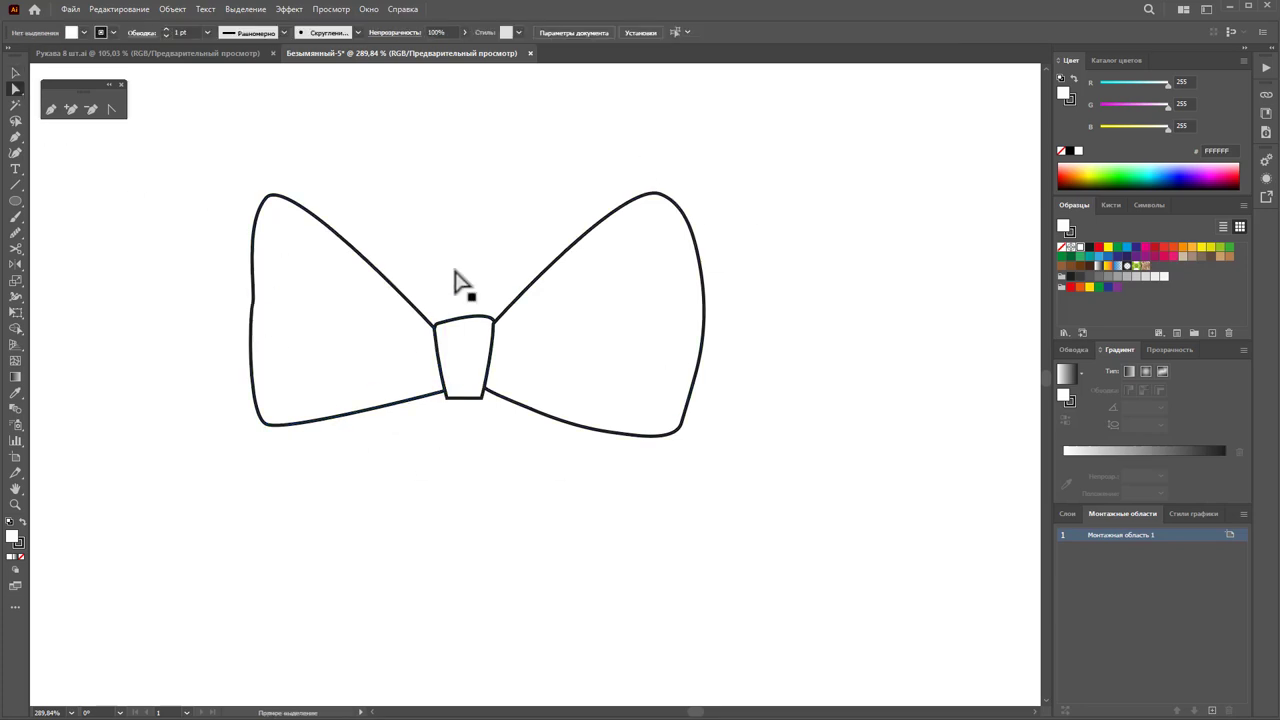
Step: Draw two curved fold lines looping from the knot's right edge into the right wing
click(50, 110)
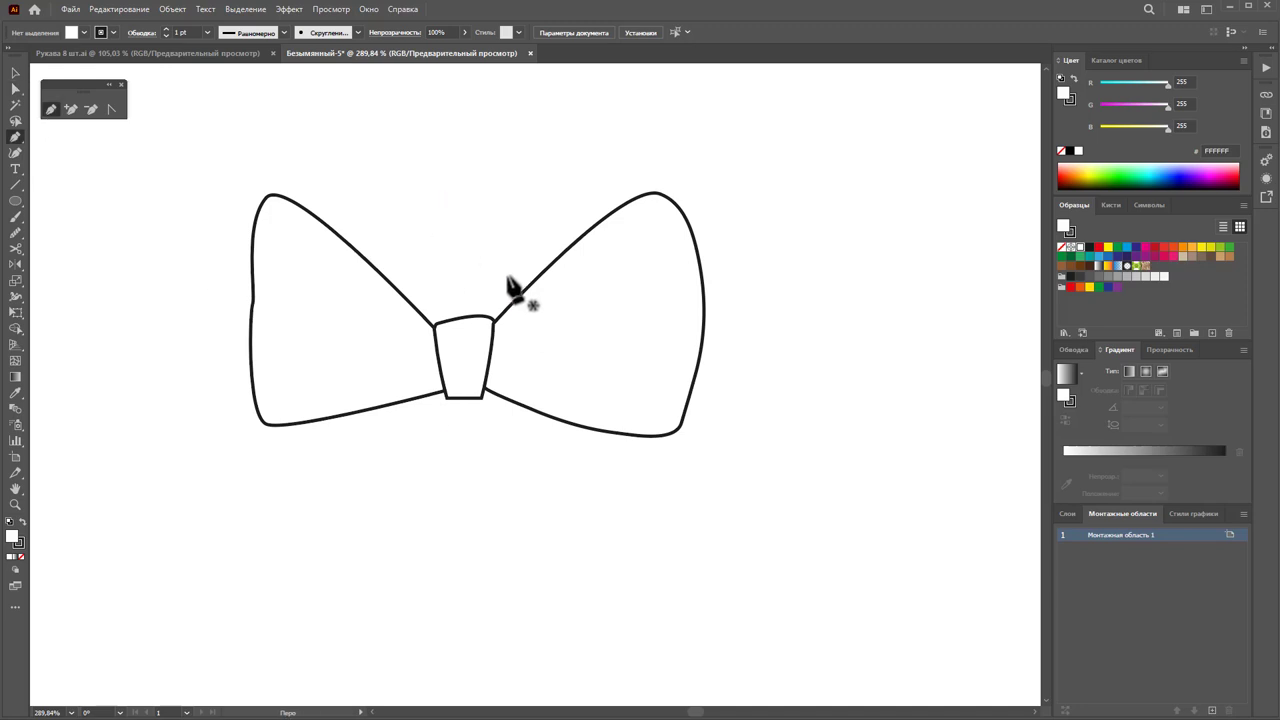
click(493, 335)
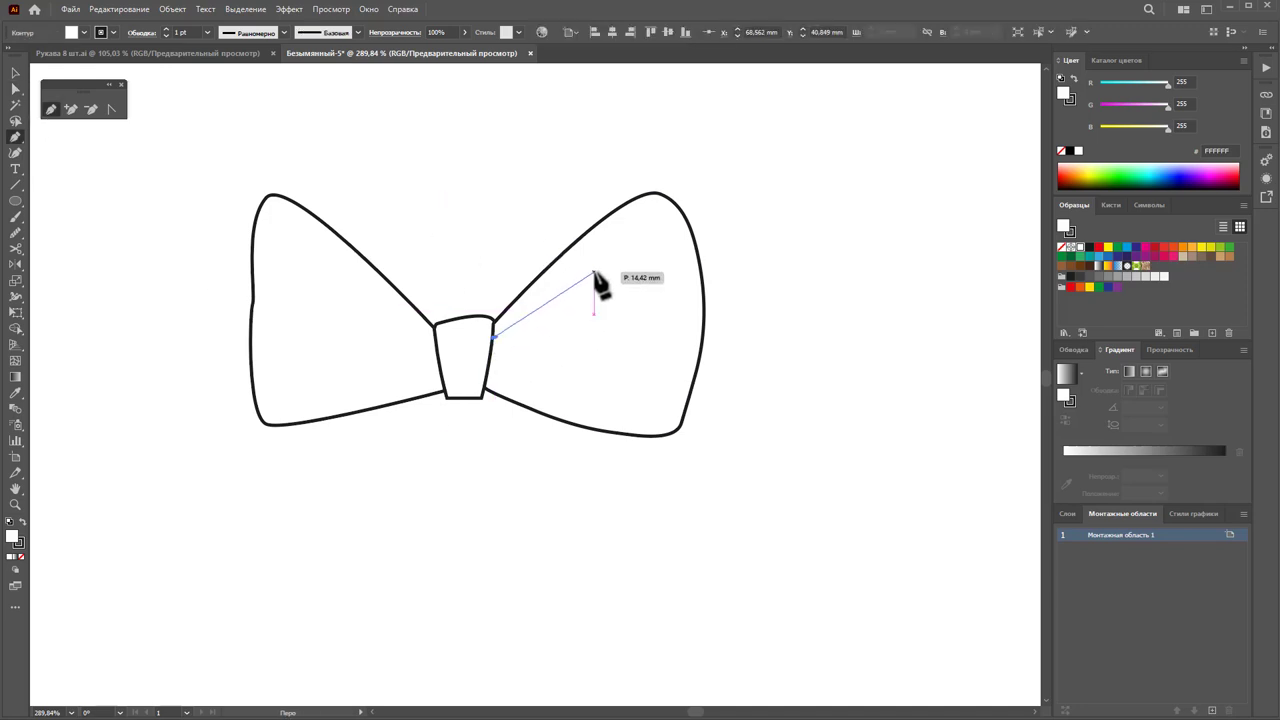
drag(590, 268, 551, 350)
ctrl+click(551, 350)
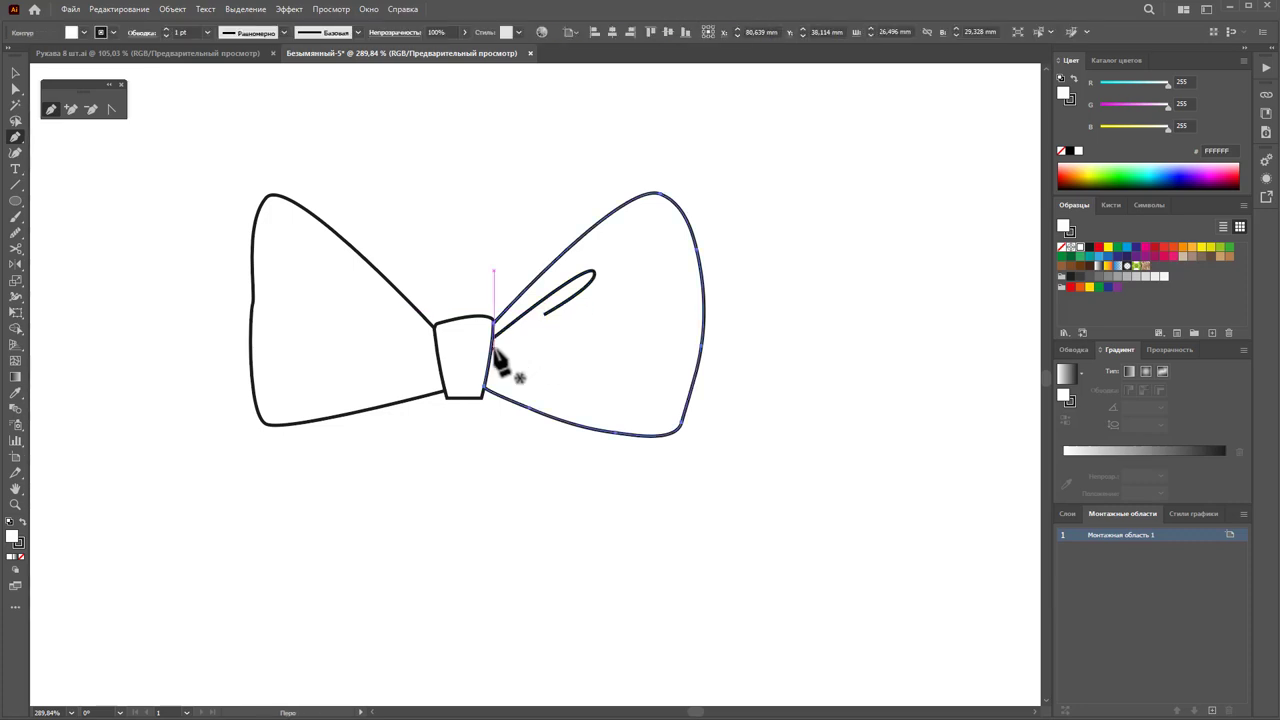
drag(545, 352, 586, 360)
click(592, 352)
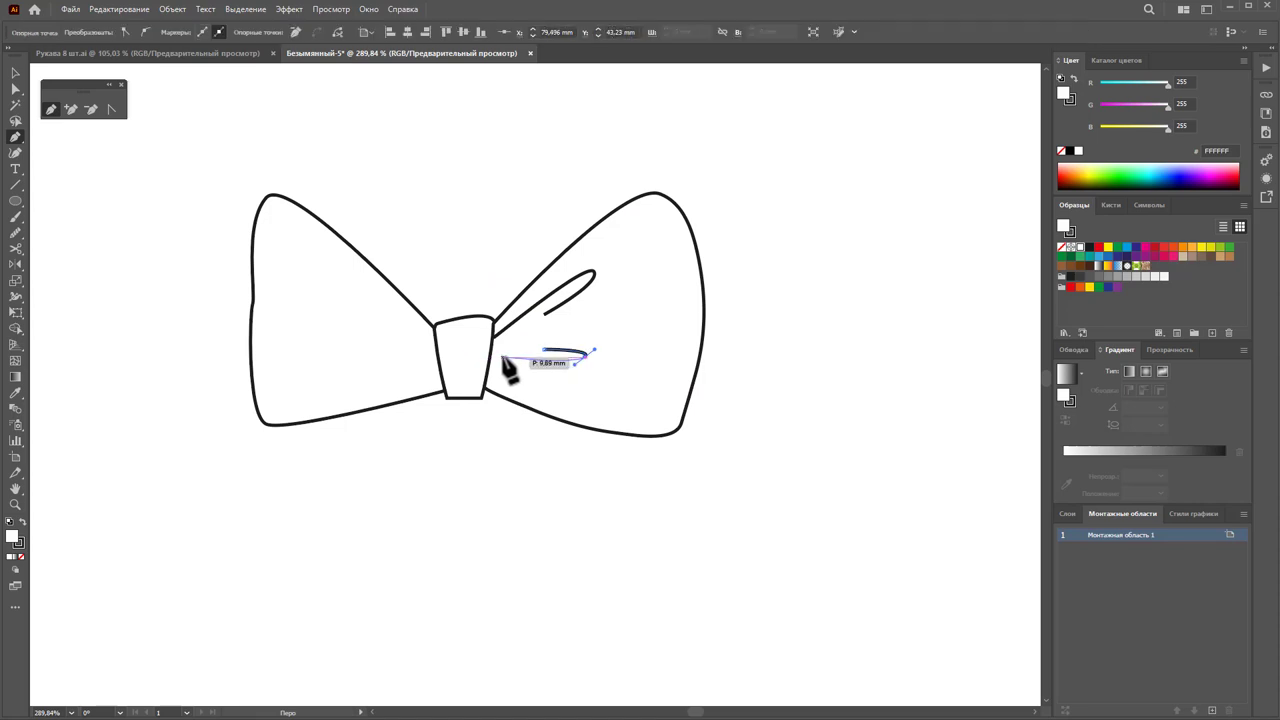
click(492, 354)
key(Escape)
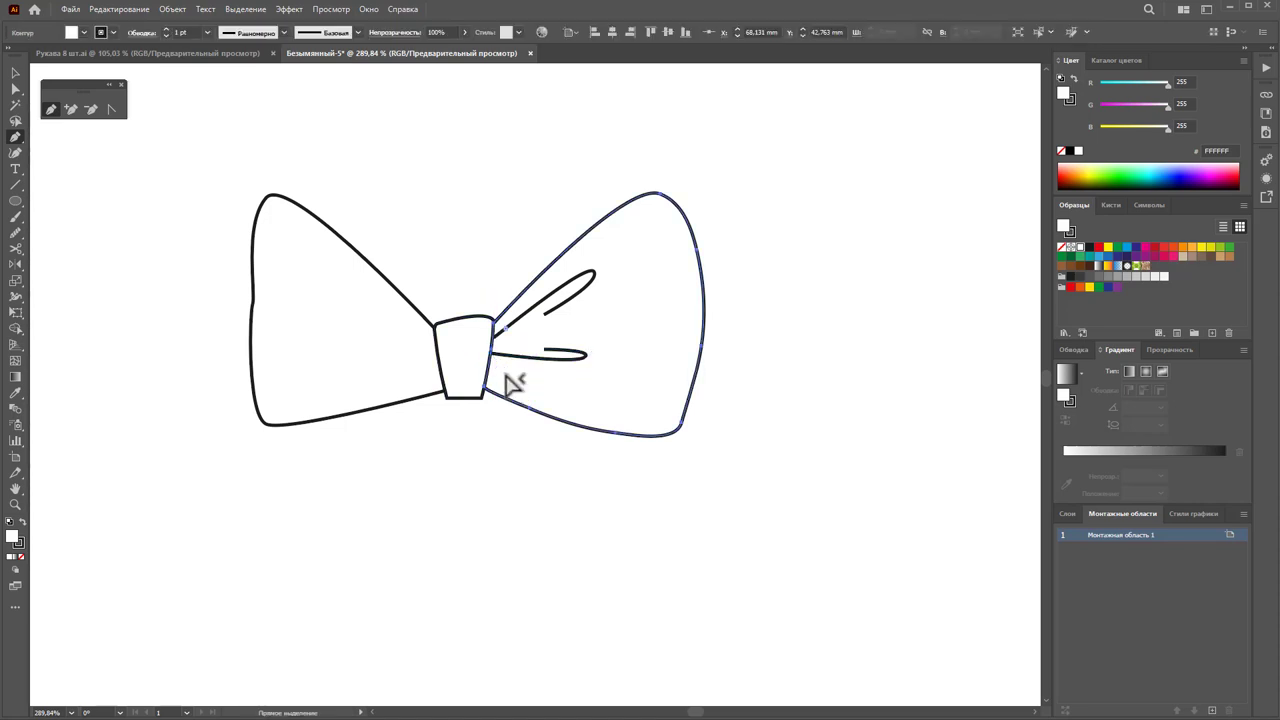
Step: Add straighter fold lines from the knot into the lower right wing
click(544, 332)
click(491, 348)
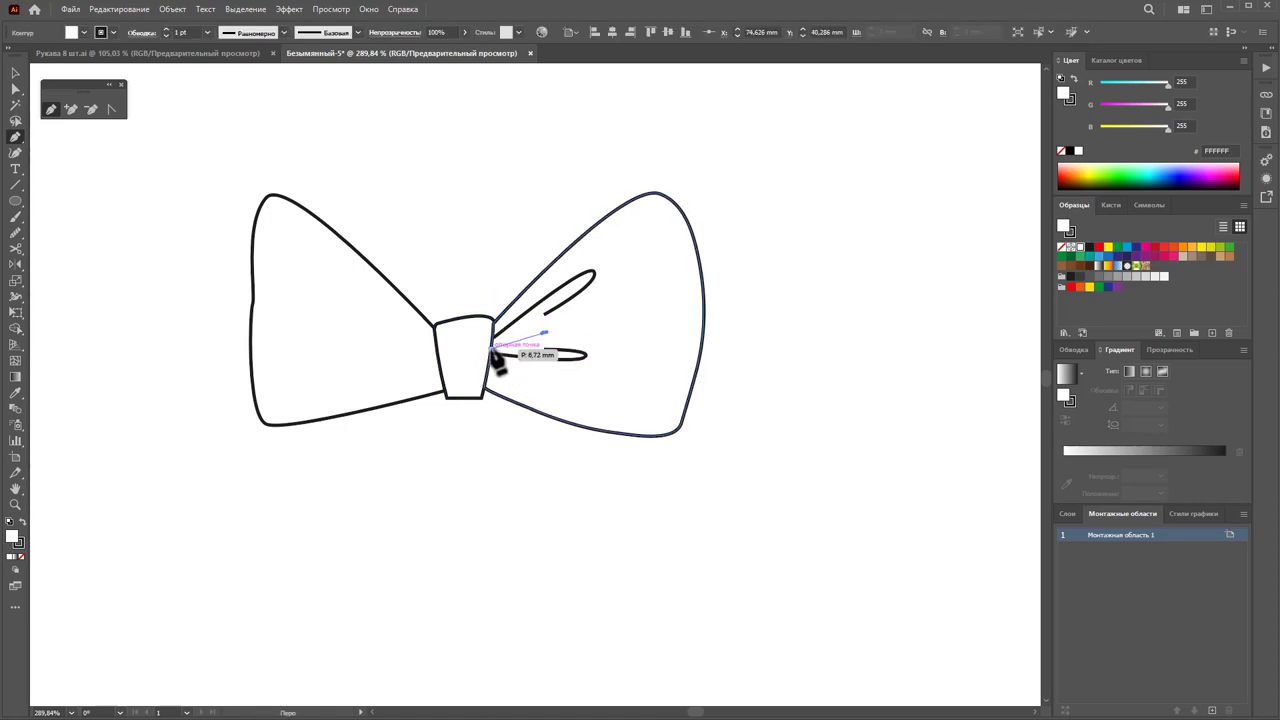
click(564, 390)
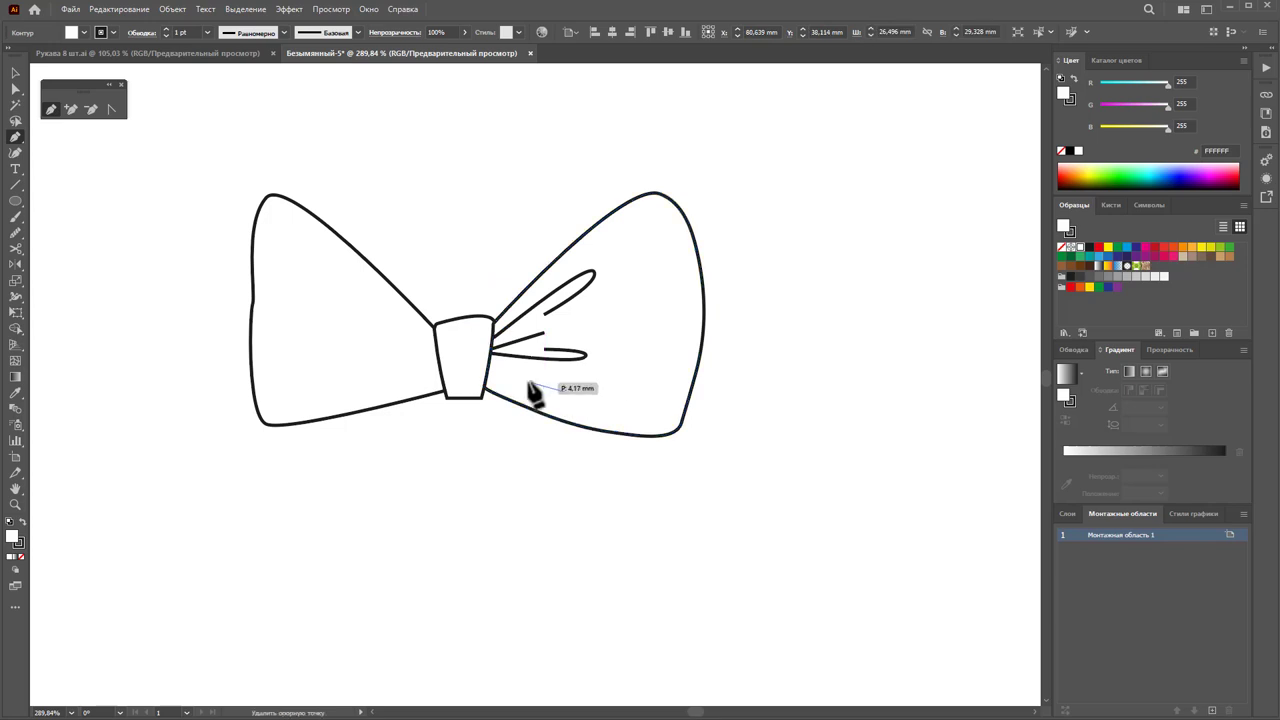
click(487, 378)
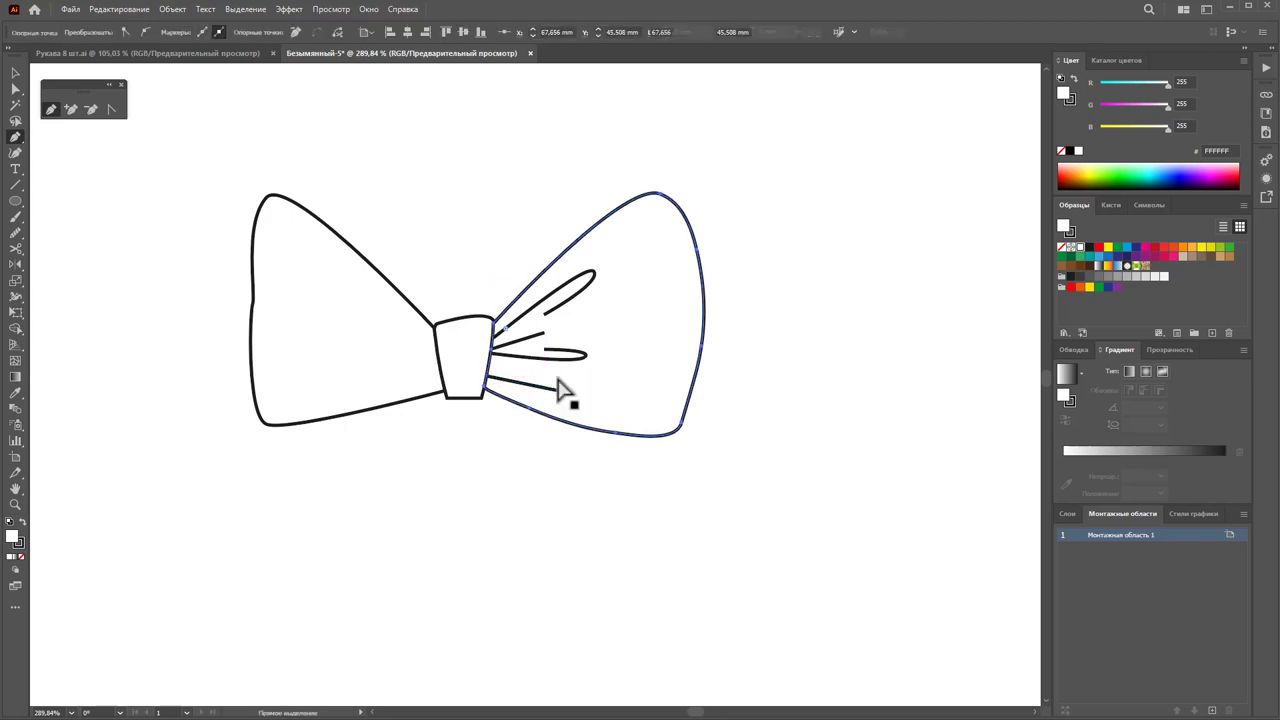
click(571, 377)
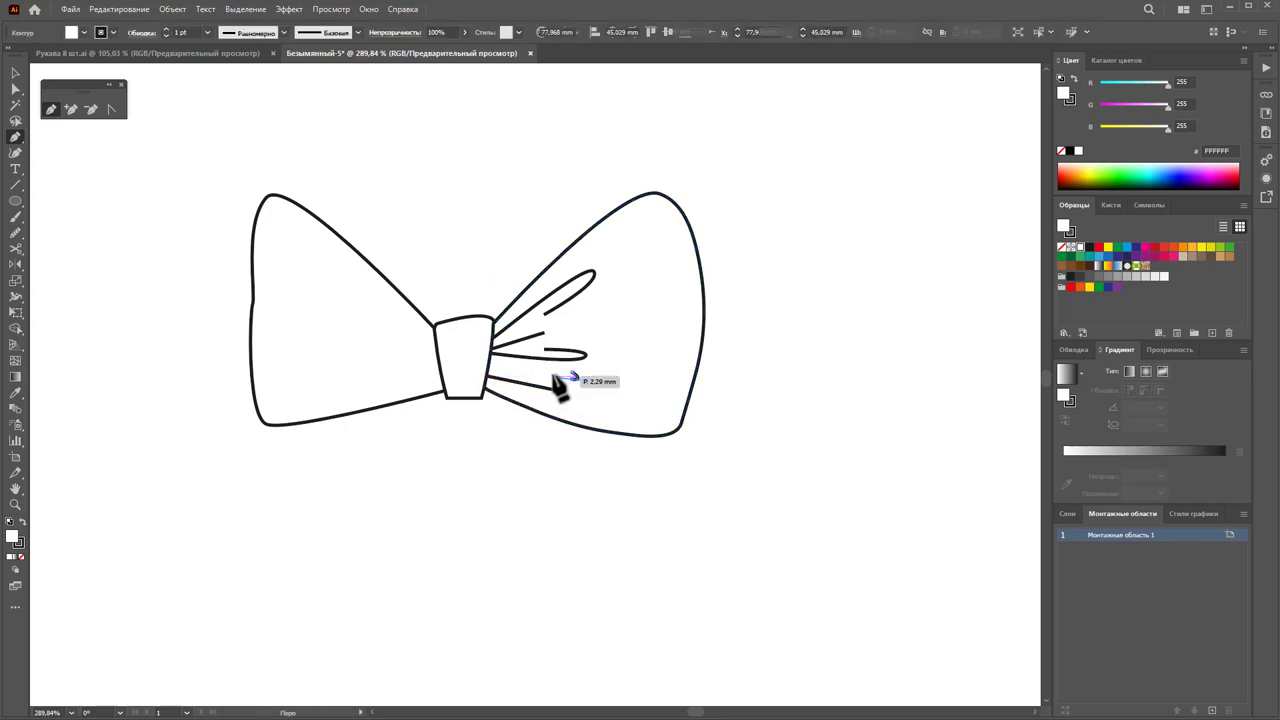
click(490, 377)
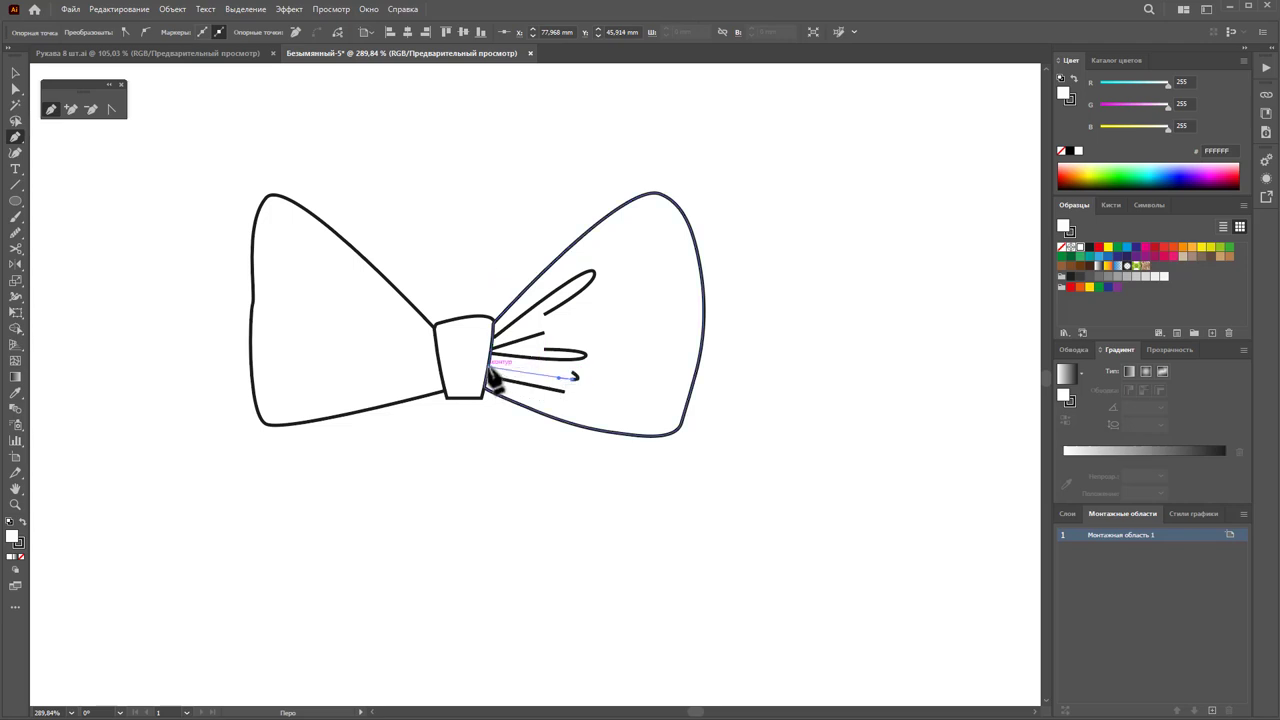
ctrl+click(531, 408)
Step: Draw a looped fold from the knot's left edge and a hooked fold in the left wing
click(432, 338)
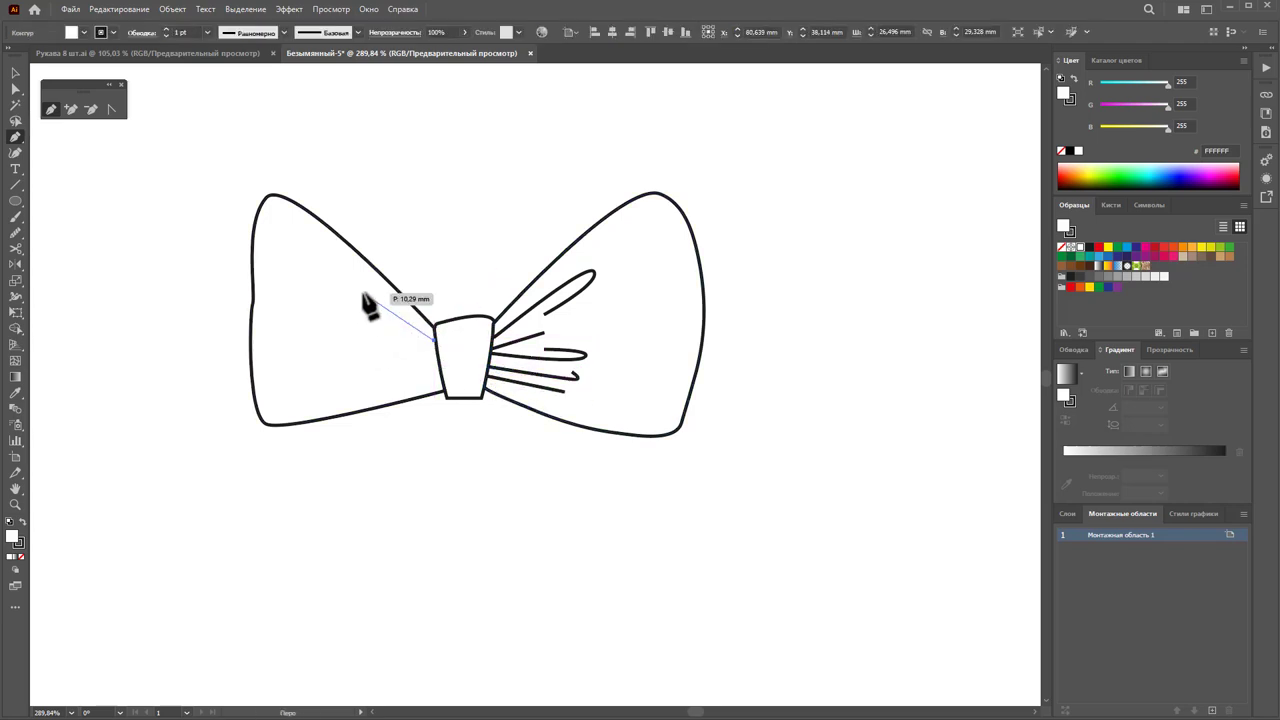
drag(346, 286, 350, 306)
click(418, 339)
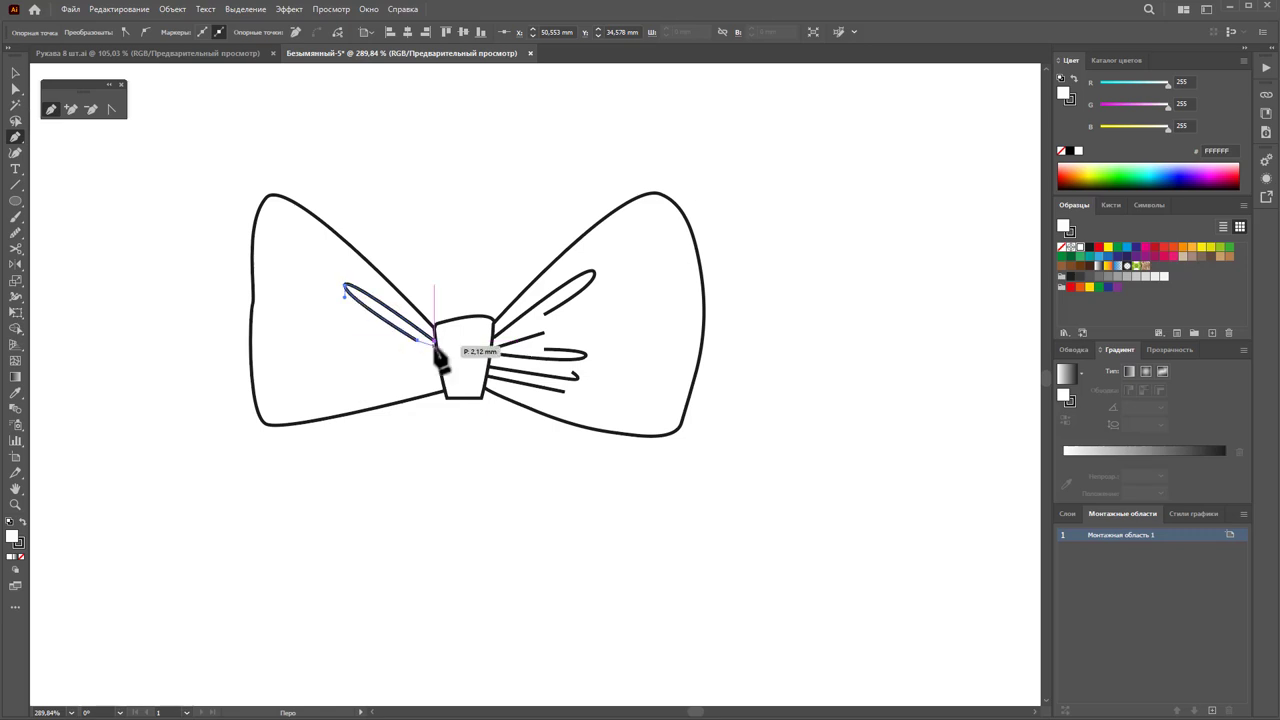
ctrl+click(440, 370)
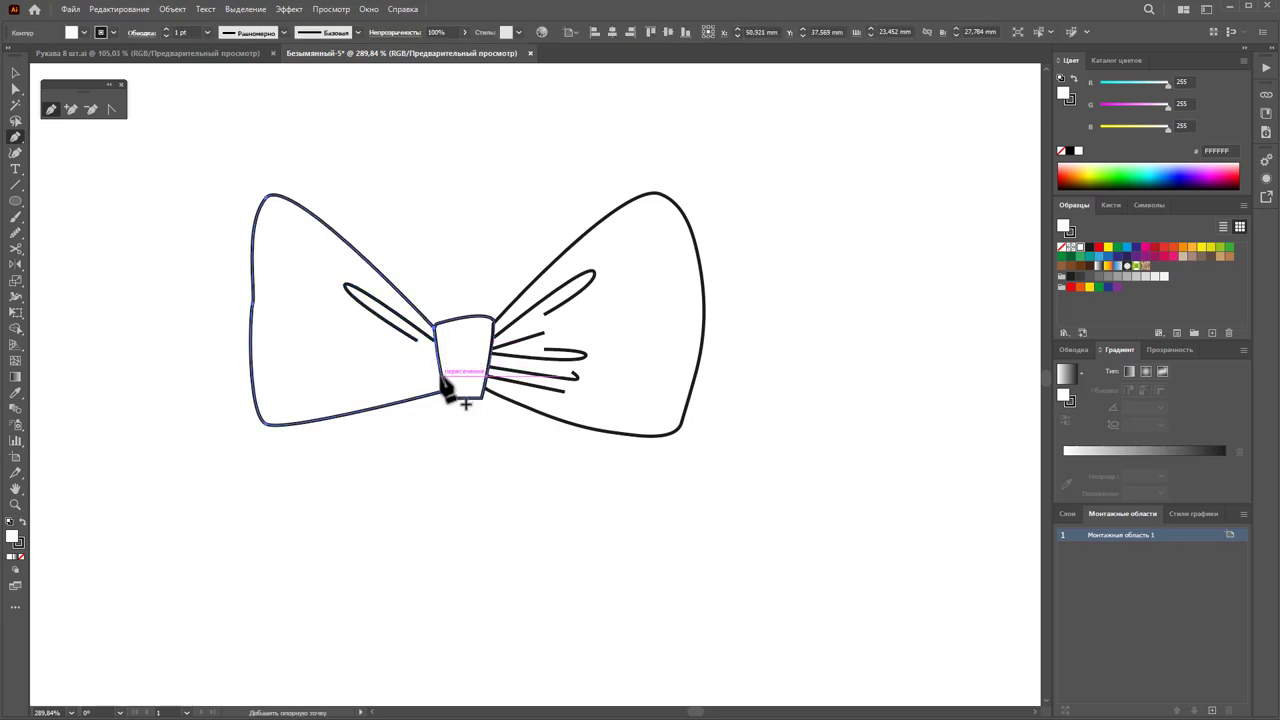
click(361, 376)
drag(319, 384, 330, 395)
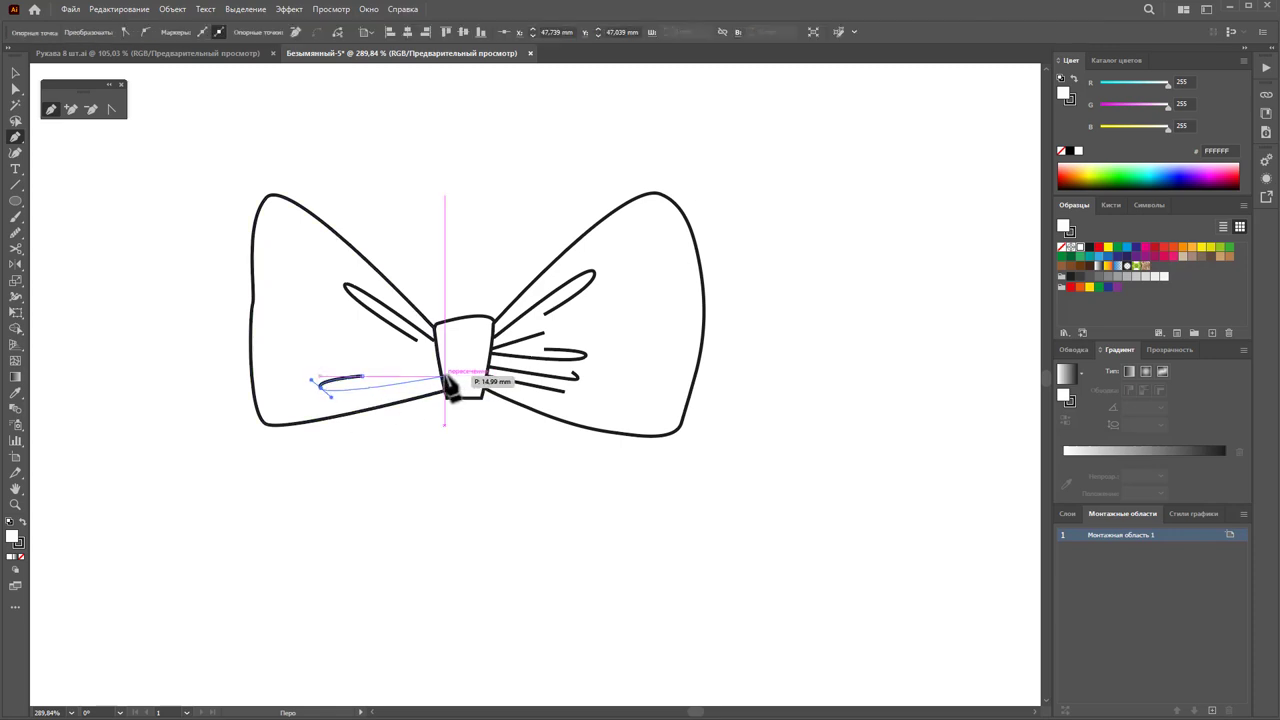
key(Escape)
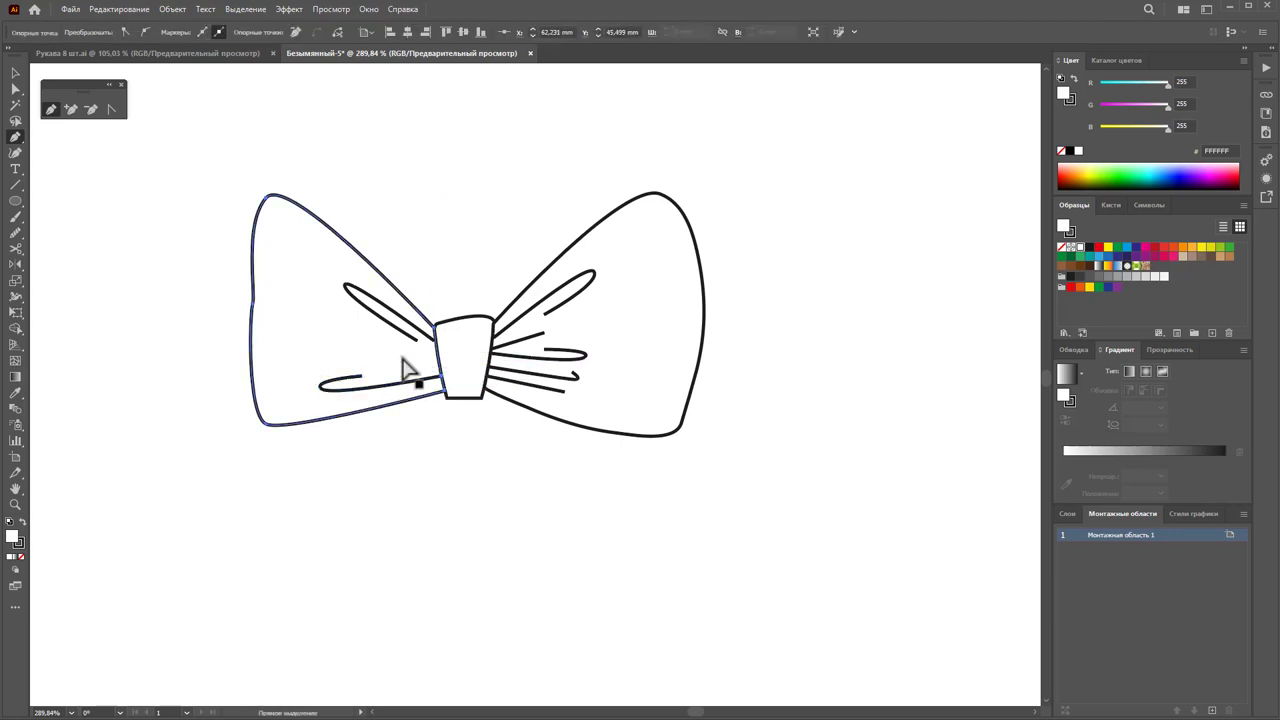
Step: Add a straight fold running from the left wing to the knot's left edge
click(360, 340)
click(437, 357)
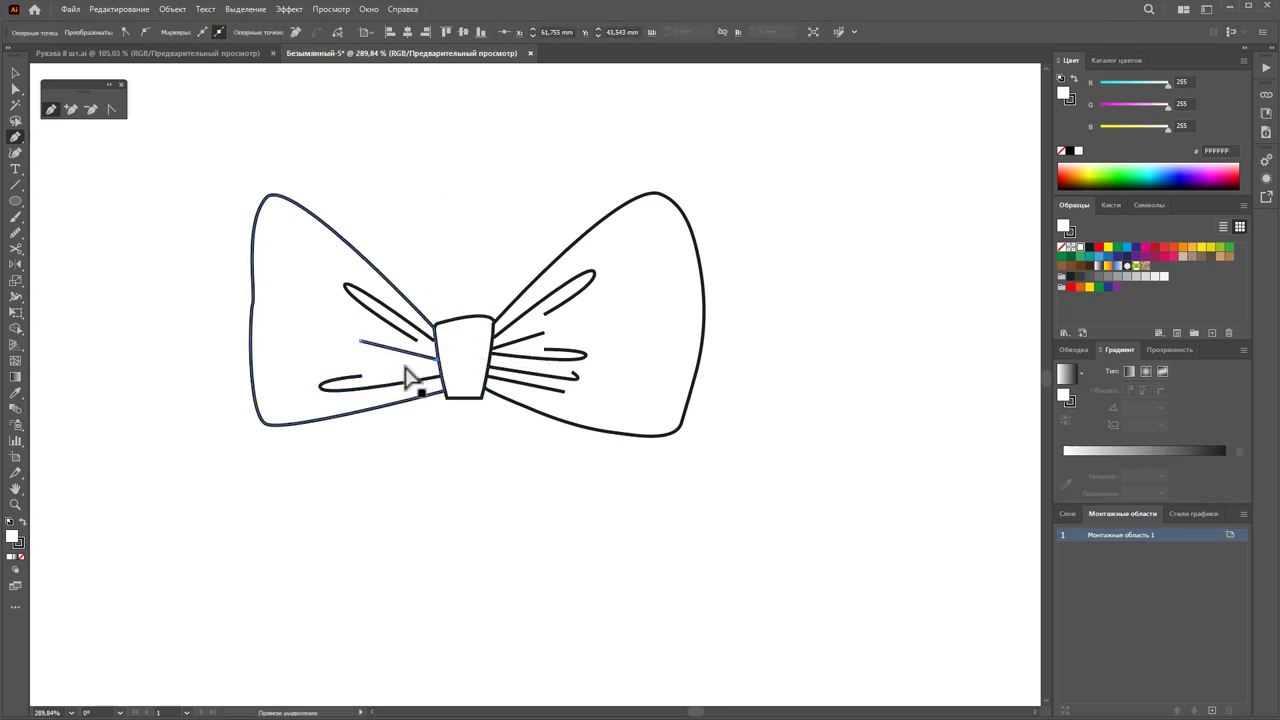
ctrl+click(395, 376)
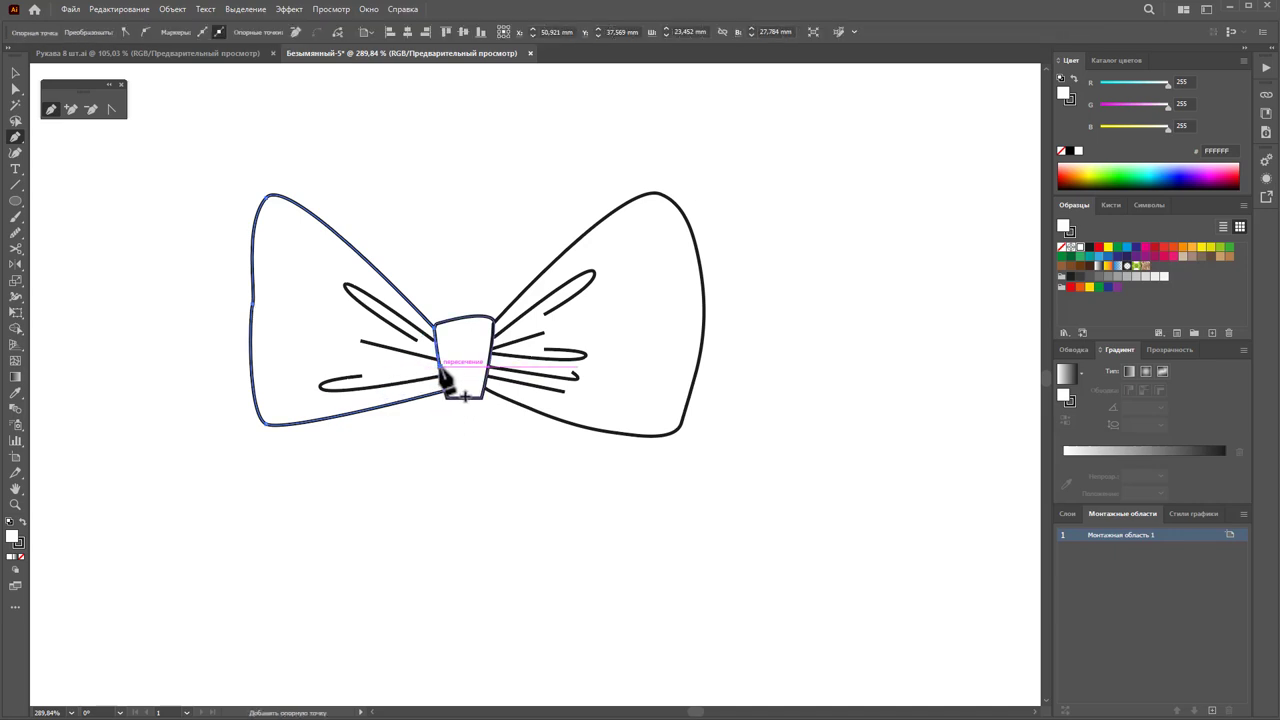
click(362, 358)
key(Escape)
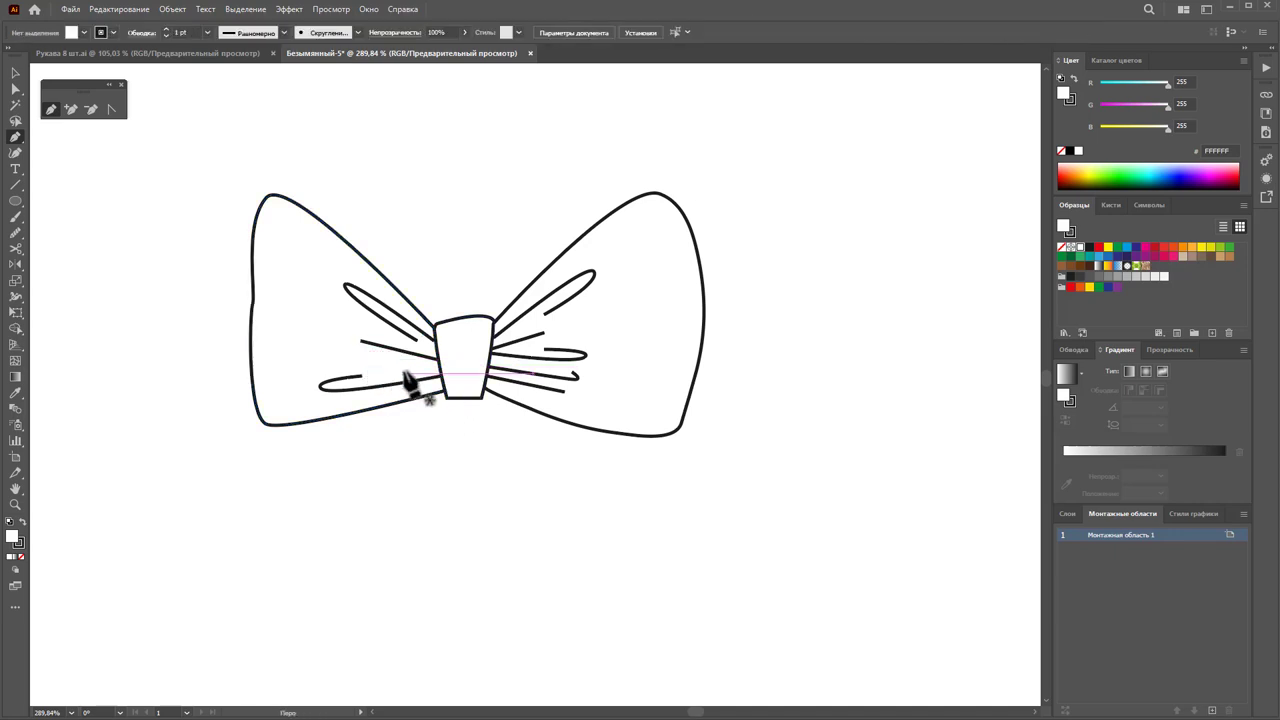
Step: Add the curved lower folds joining the left wing to the knot edge
click(437, 371)
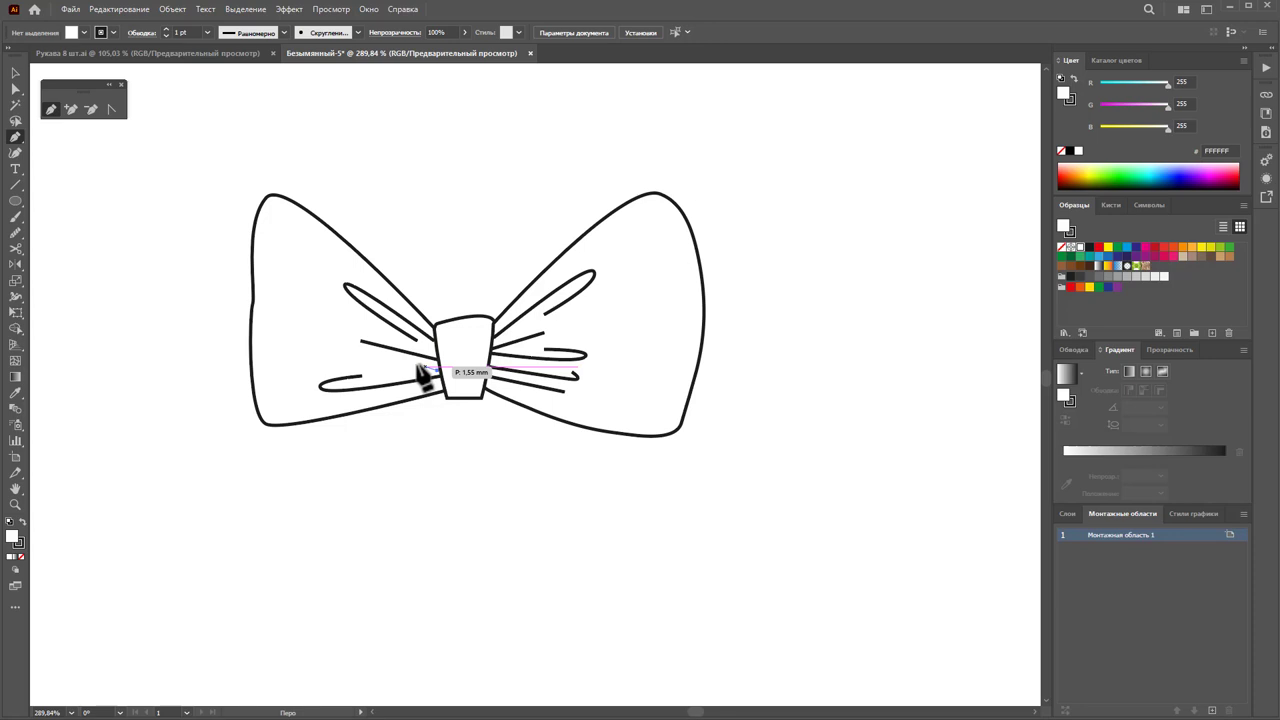
drag(380, 356, 407, 372)
click(360, 377)
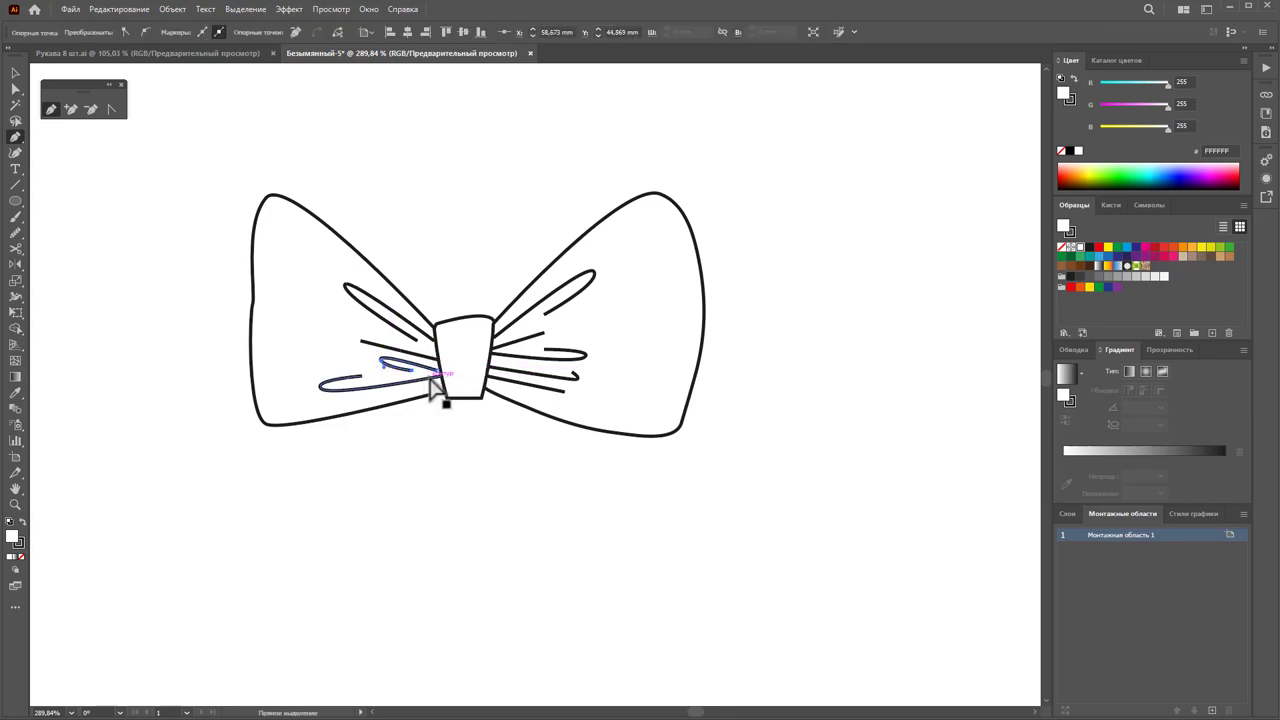
click(440, 378)
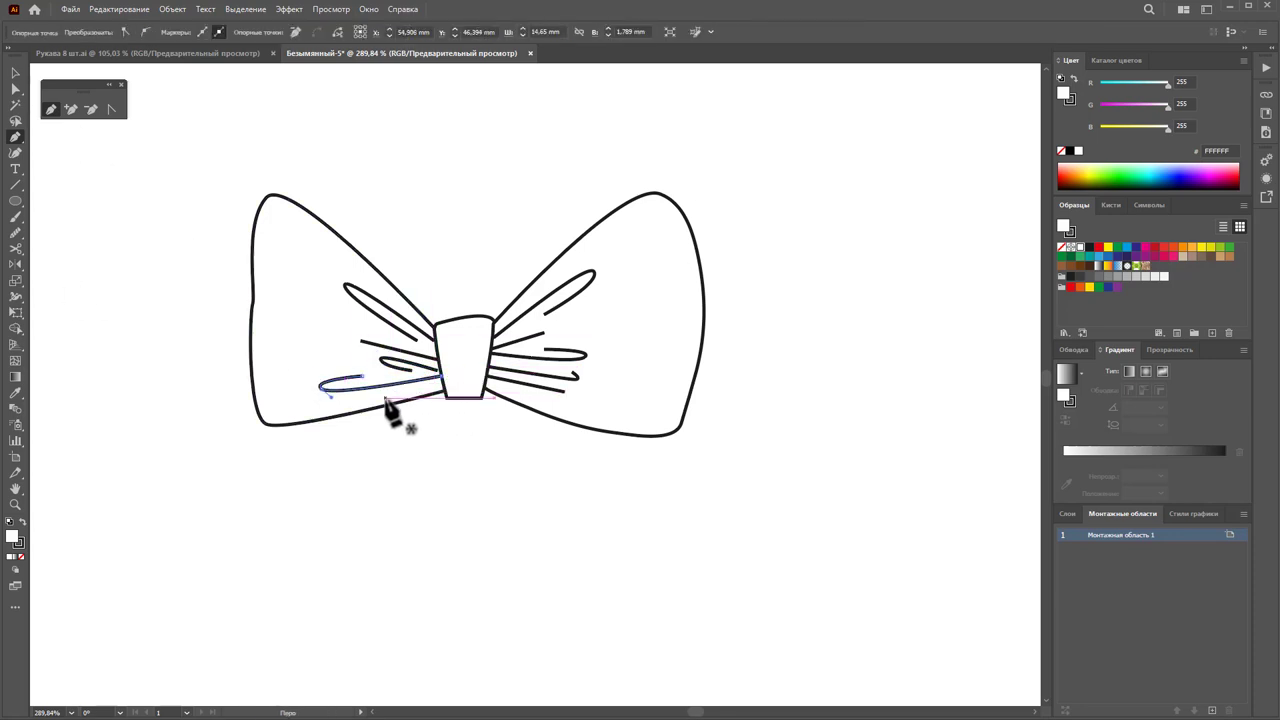
drag(415, 396, 447, 393)
click(447, 393)
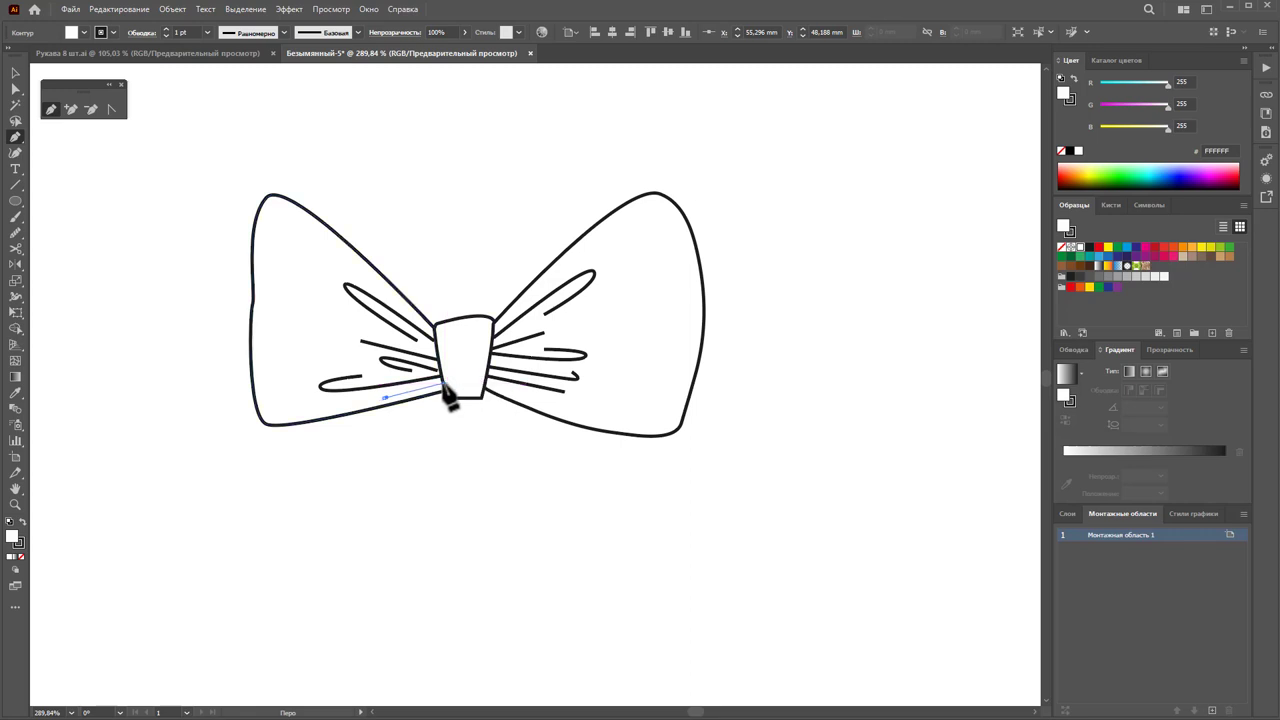
key(Escape)
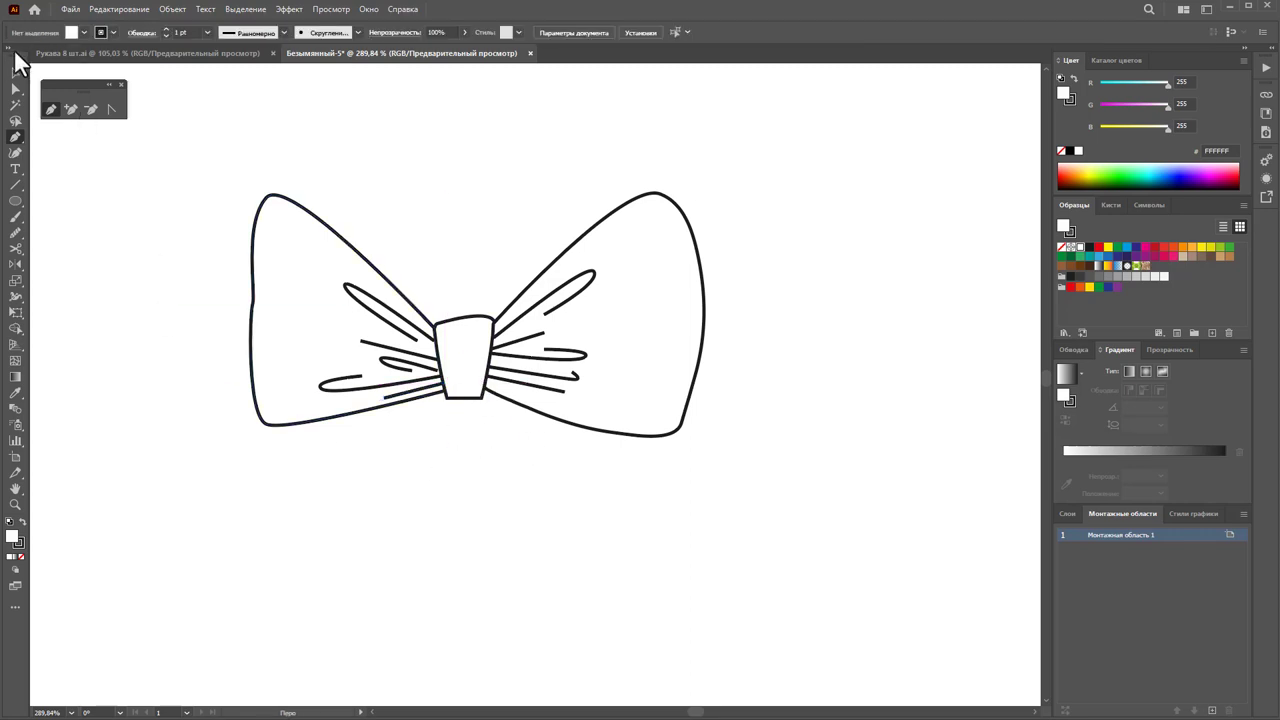
Step: Select only the fold strands and give them a 0.5 pt stroke with a tapered width profile
click(15, 73)
drag(304, 164, 601, 492)
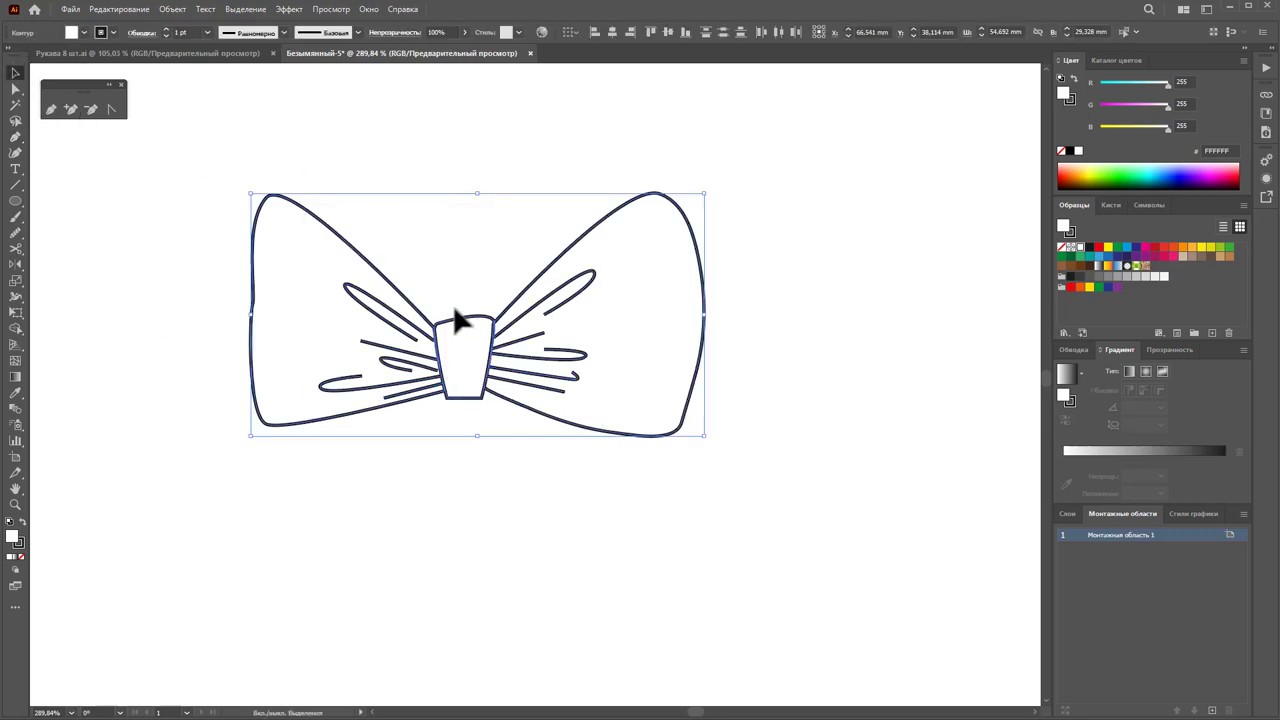
shift+click(600, 250)
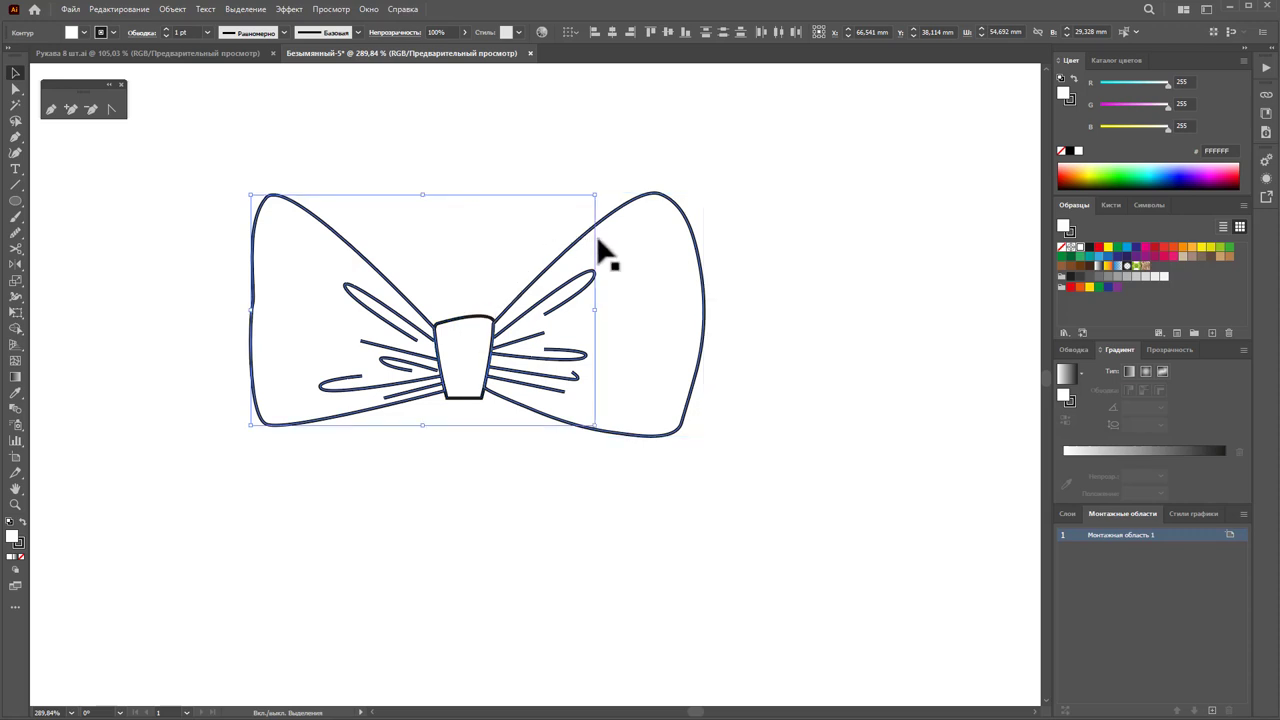
shift+click(318, 265)
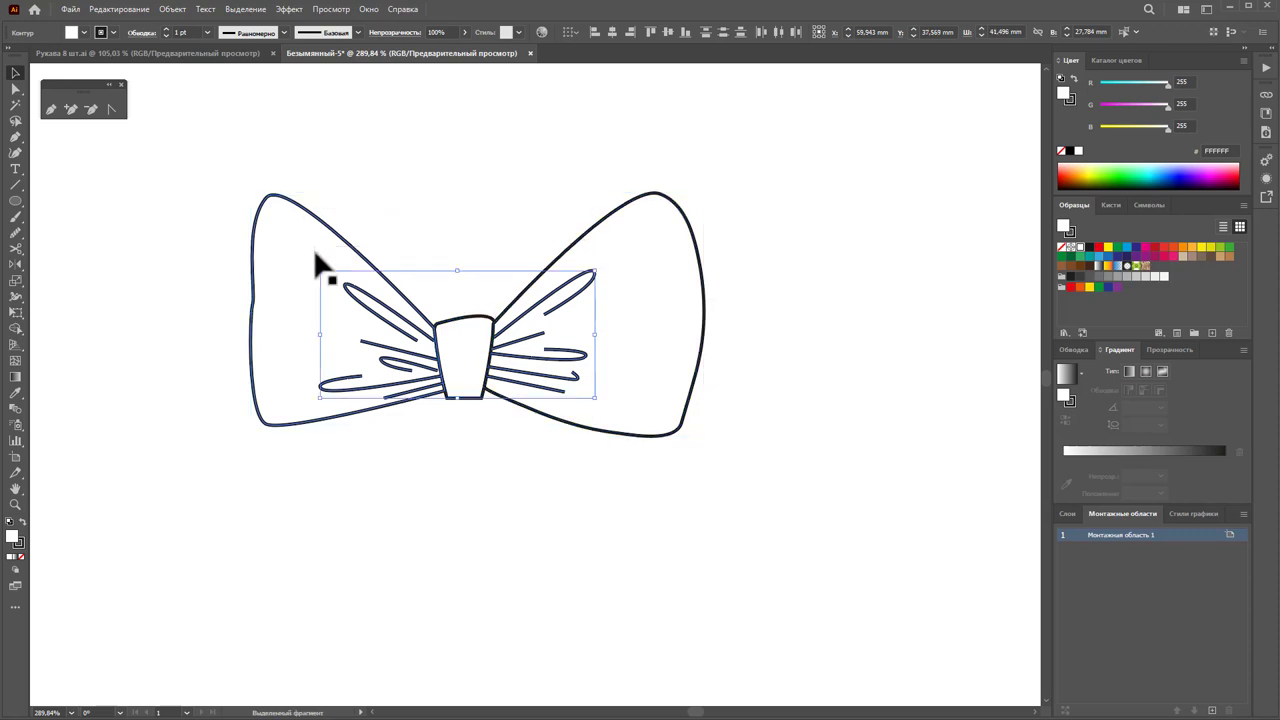
click(1081, 349)
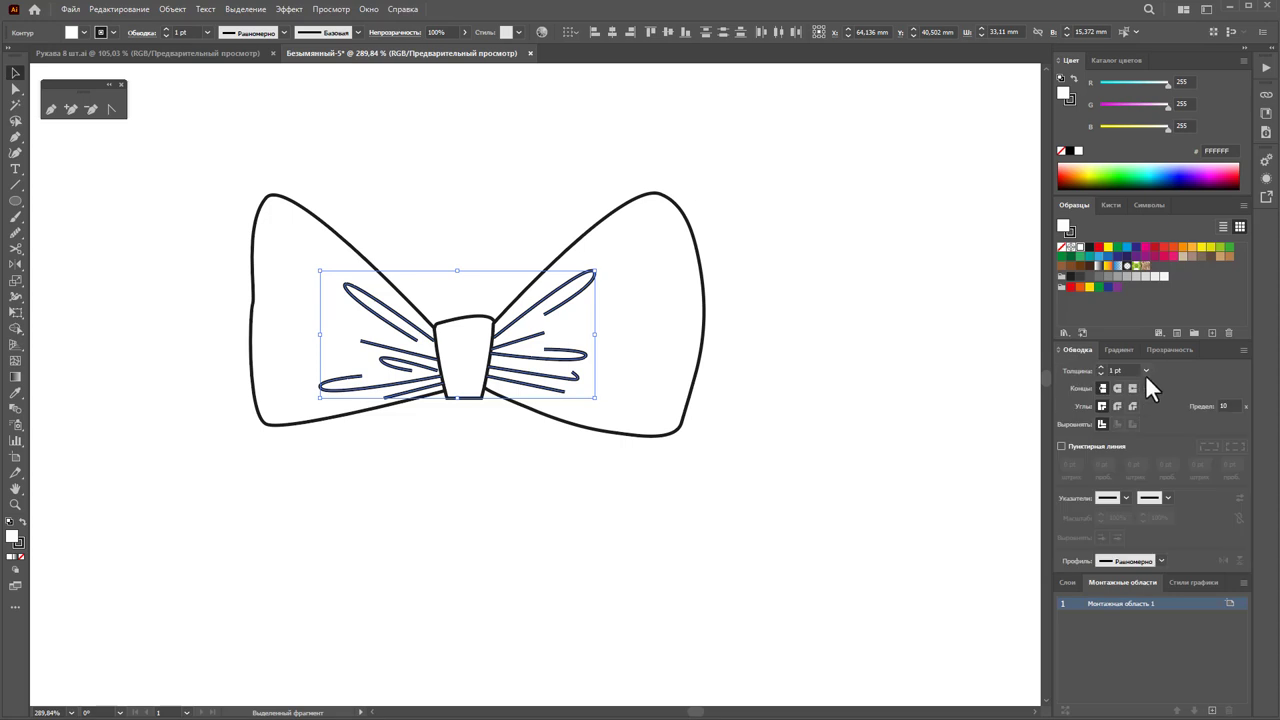
click(1146, 371)
click(1163, 399)
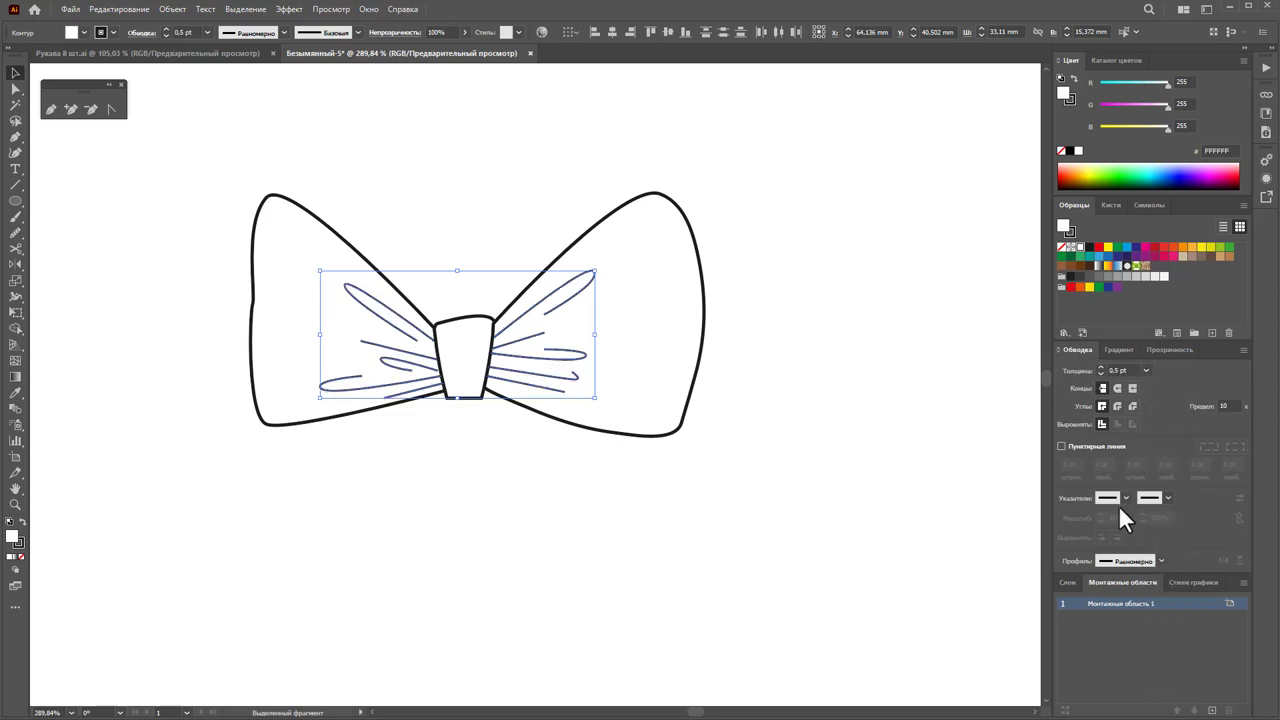
click(1160, 561)
click(1143, 689)
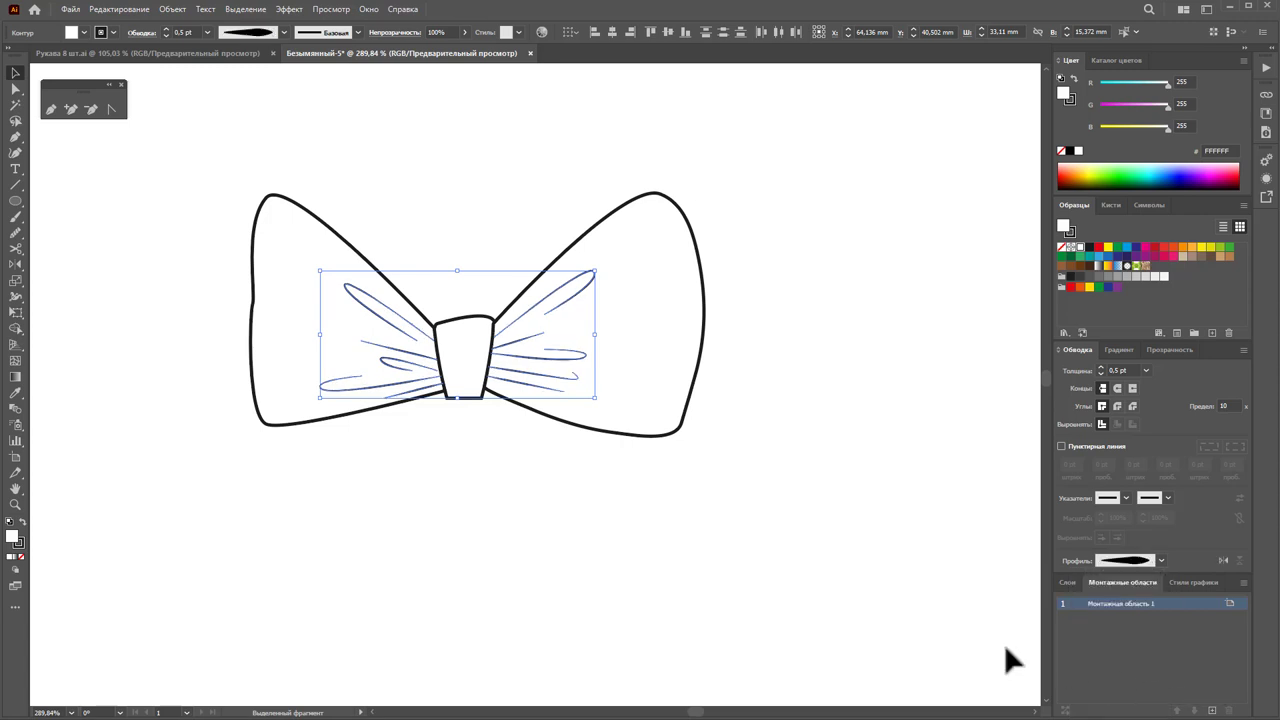
click(853, 601)
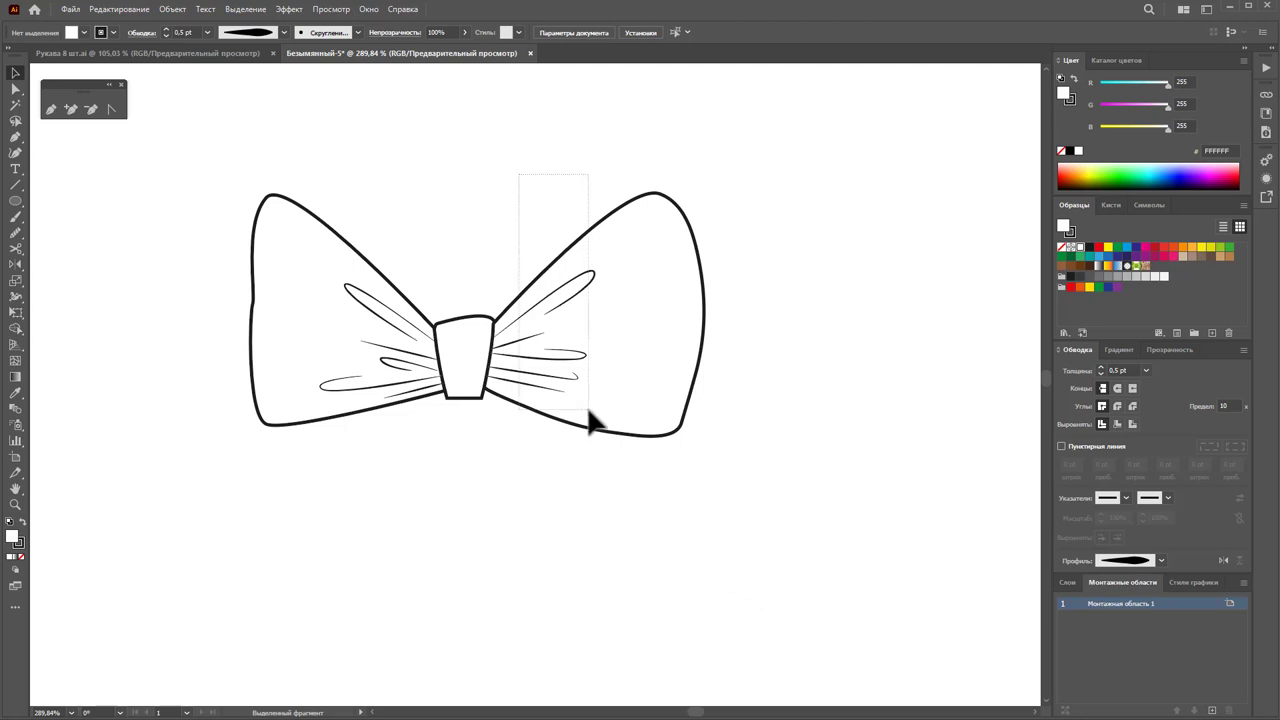
Step: Group the right wing with its folds, then the left wing with its folds, via right-click Group
drag(590, 422, 598, 425)
right_click(557, 361)
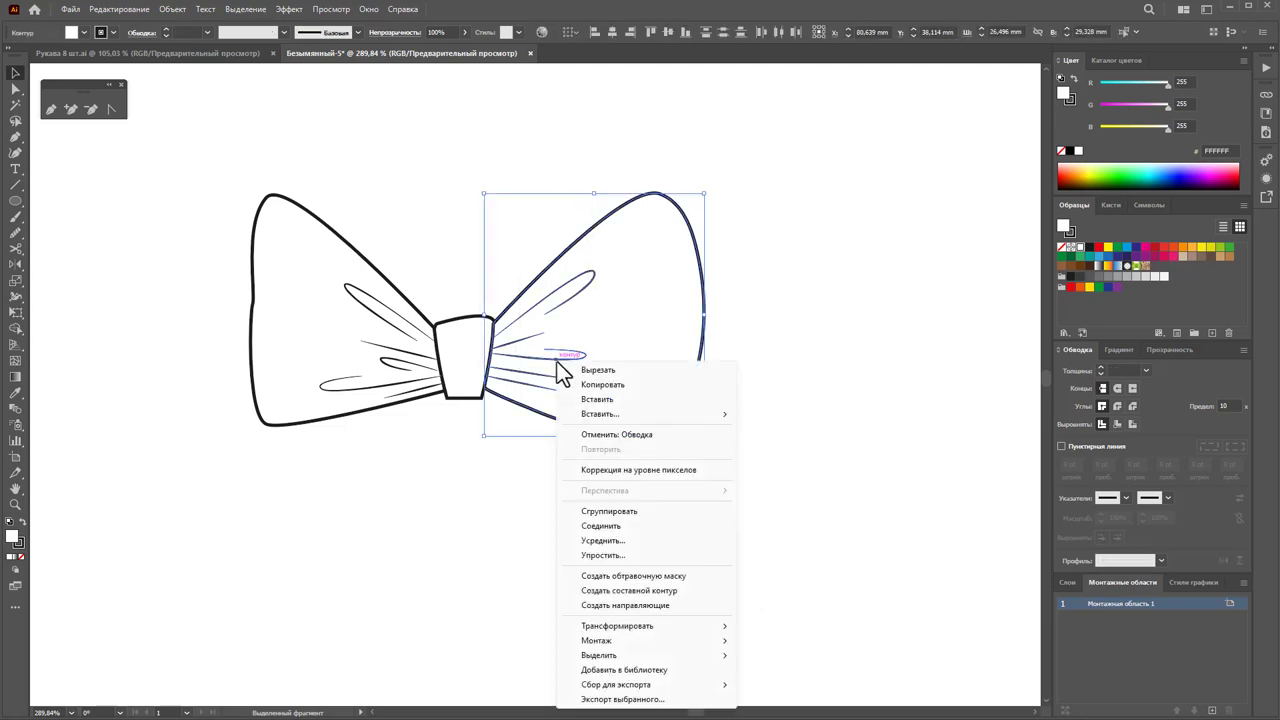
click(615, 517)
drag(210, 130, 397, 446)
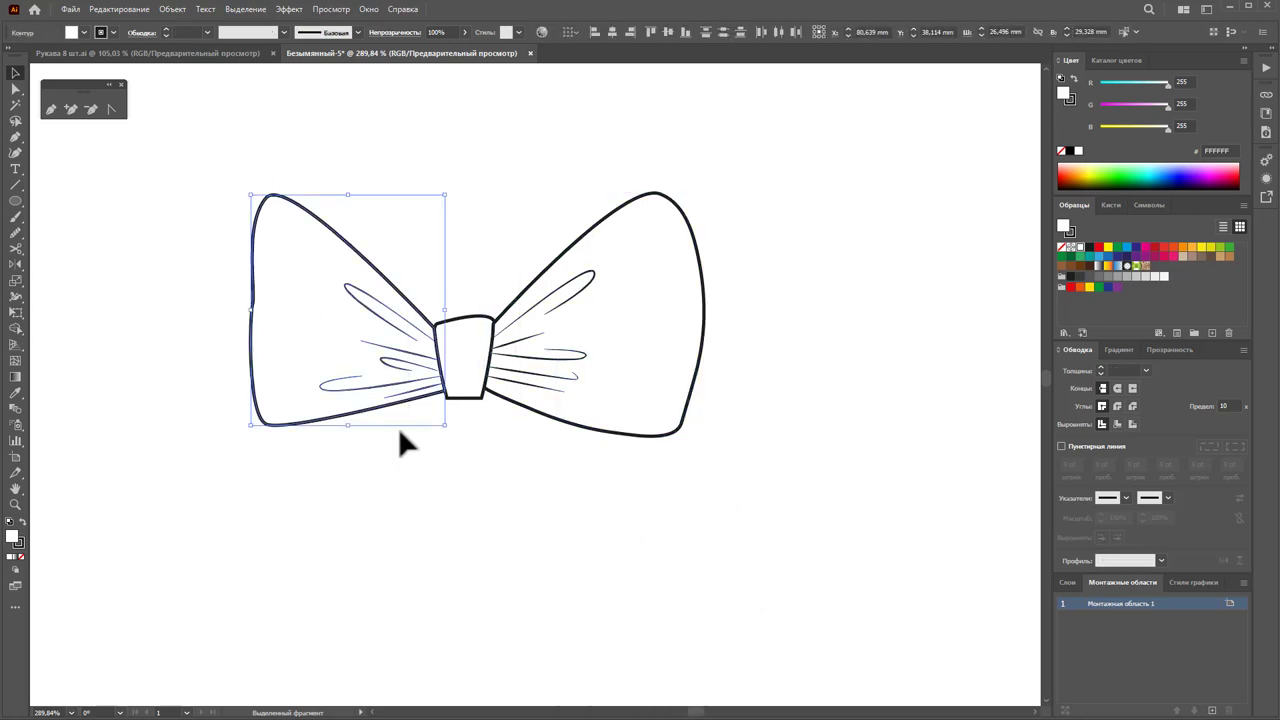
right_click(399, 428)
click(415, 481)
click(173, 381)
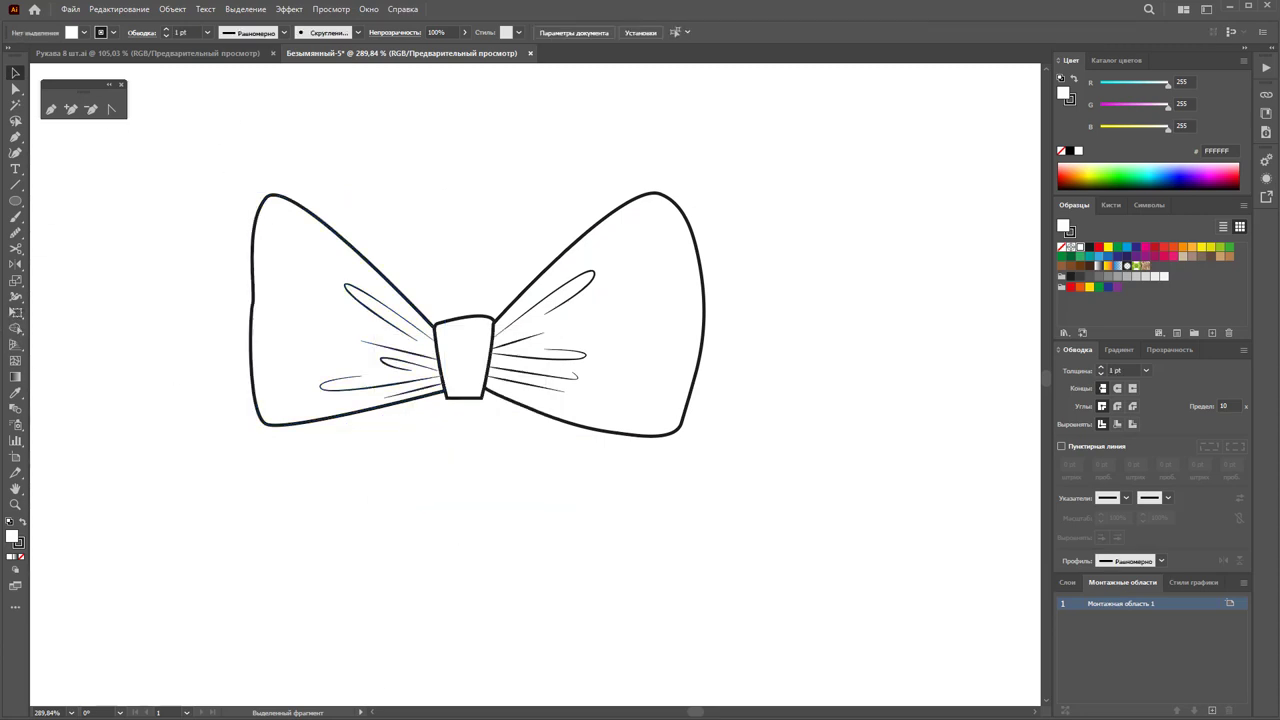
Step: Draw a closed ribbon tail path hanging down from the knot's lower-right edge
click(52, 110)
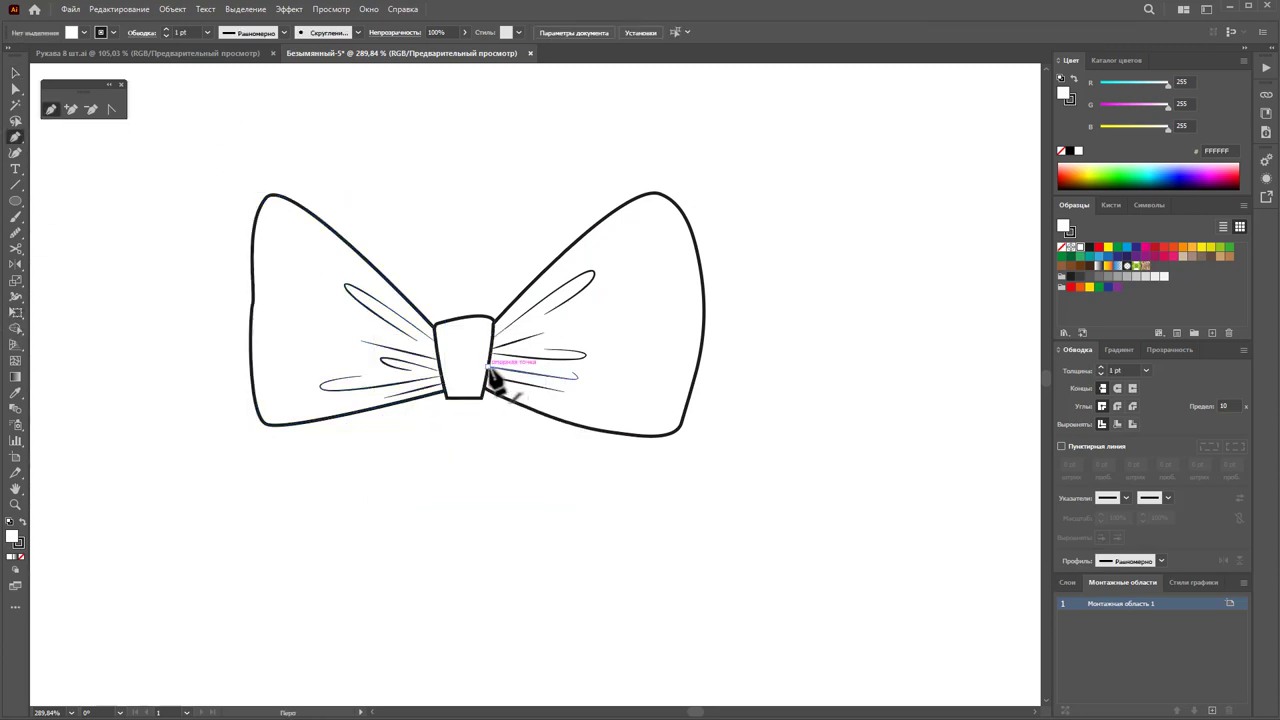
click(488, 371)
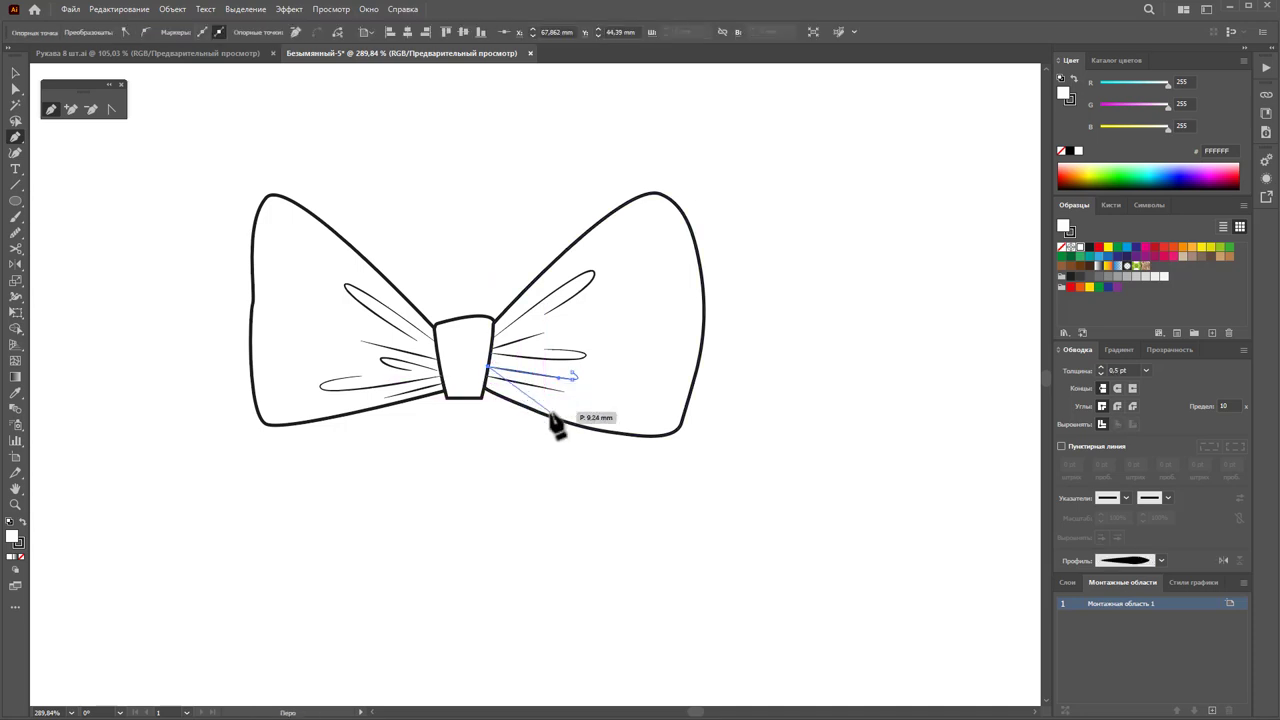
mouse_move(553, 421)
mouse_down()
mouse_move(612, 574)
mouse_move(544, 563)
mouse_up()
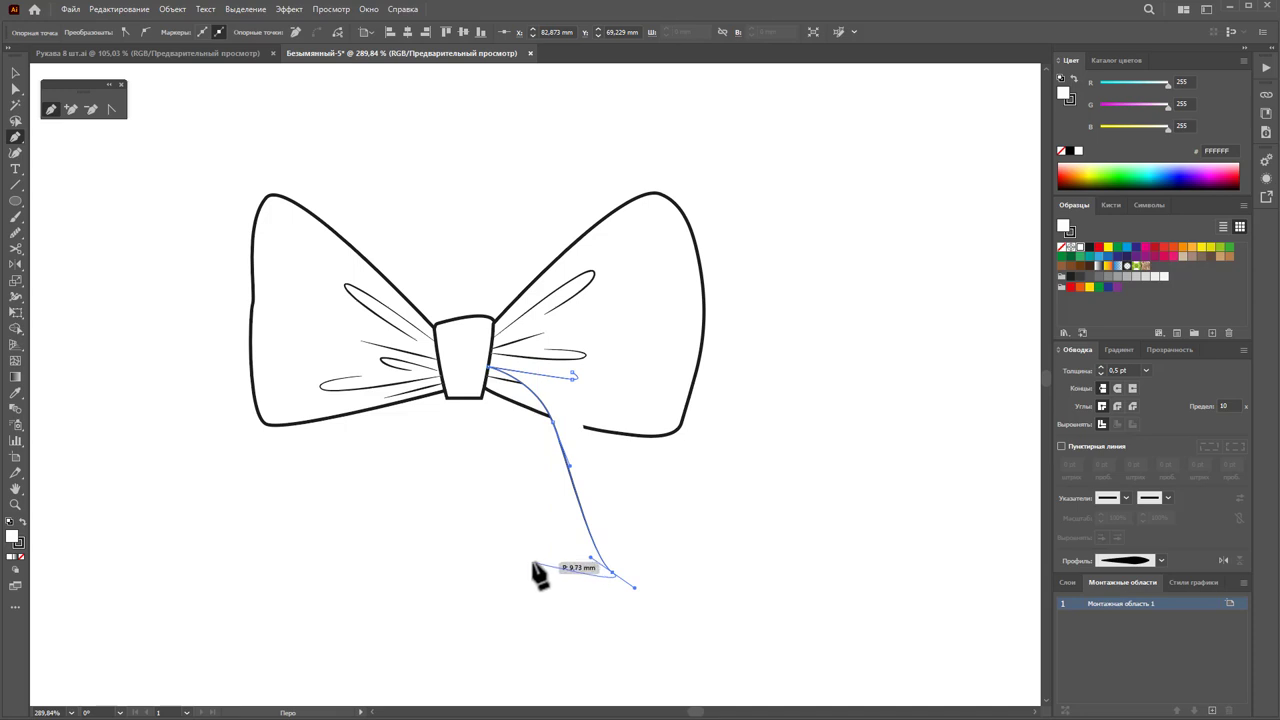
click(544, 563)
click(494, 606)
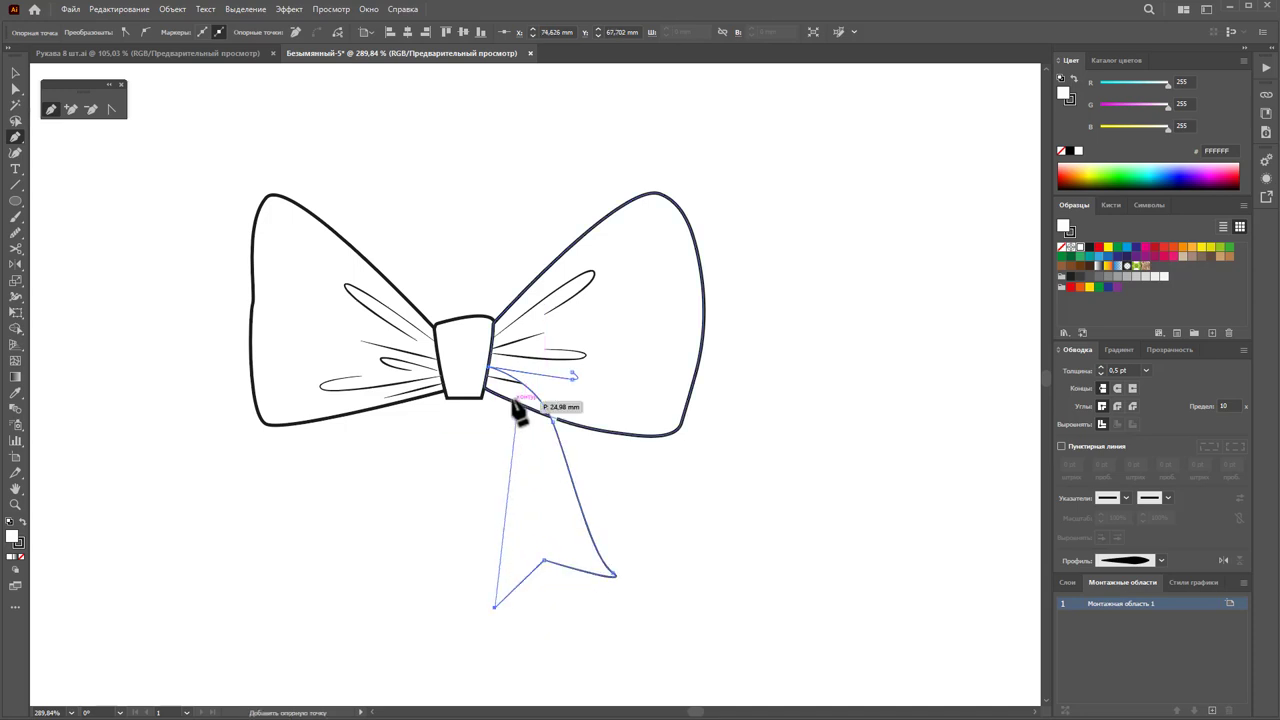
drag(484, 399, 457, 358)
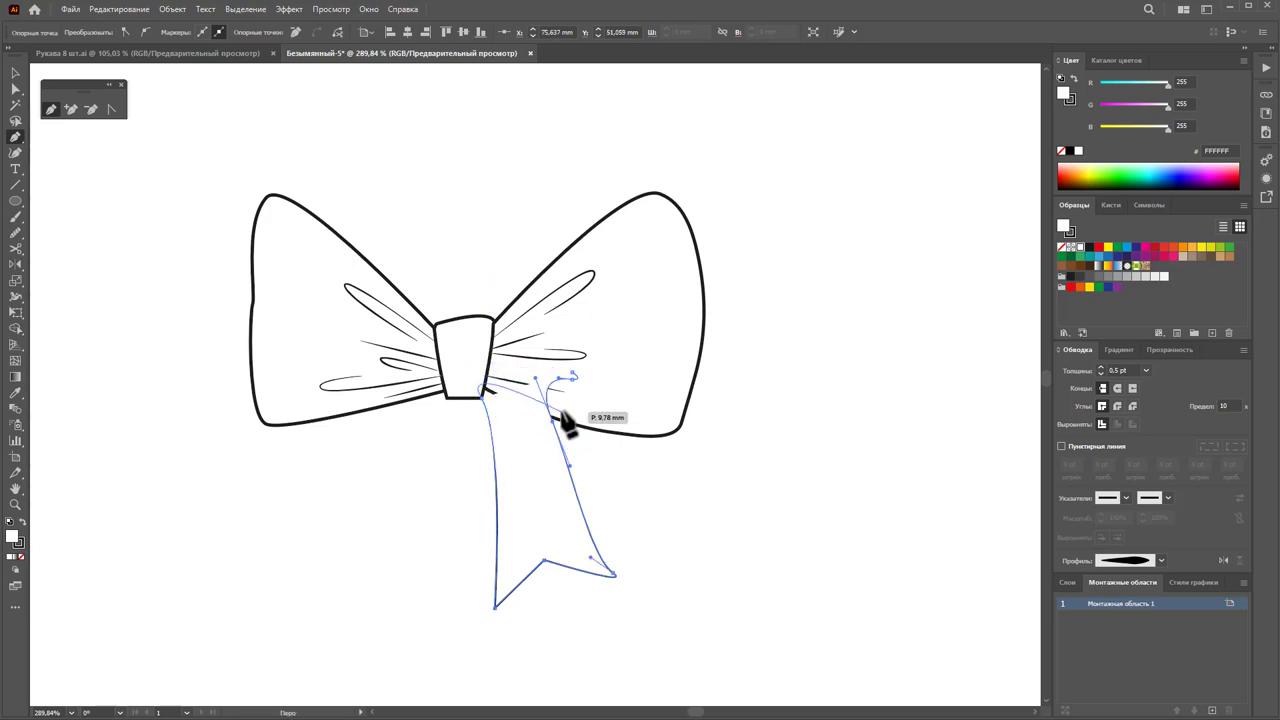
Step: Reshape the tail's top anchors, then undo back to only its first short curve
mouse_move(507, 380)
mouse_down()
mouse_move(533, 380)
mouse_move(534, 392)
mouse_up()
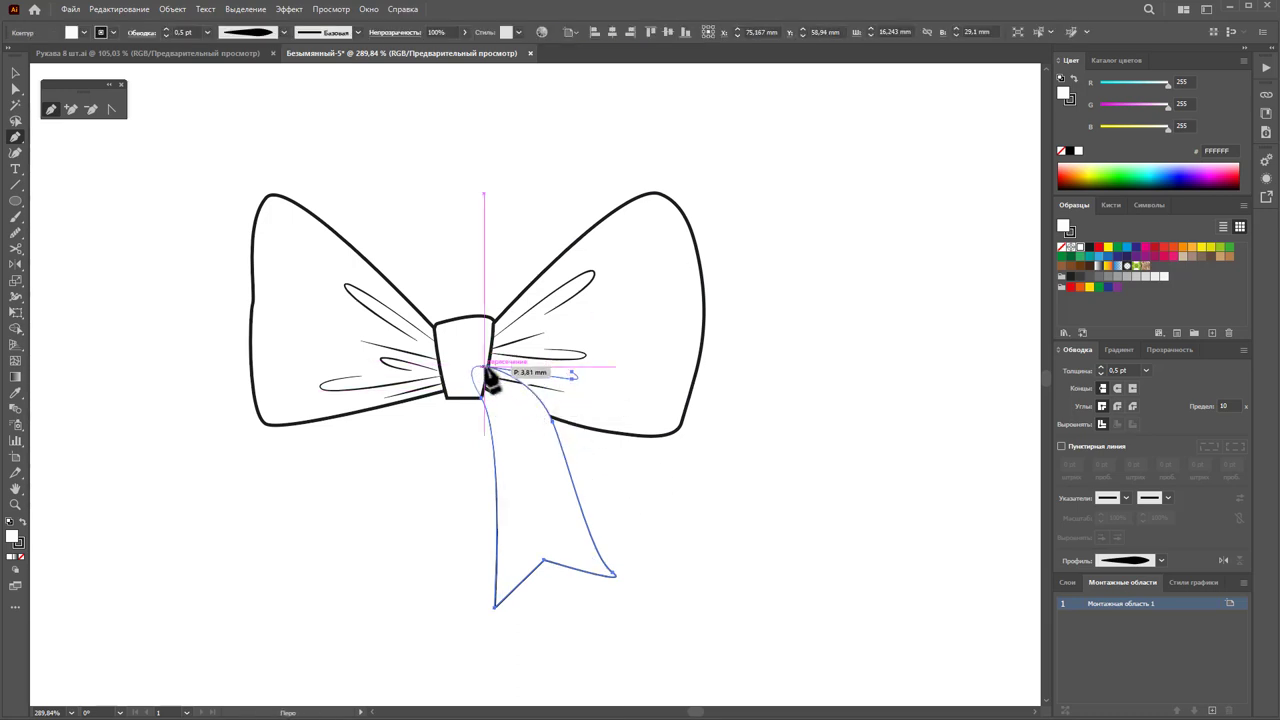
ctrl+click(489, 372)
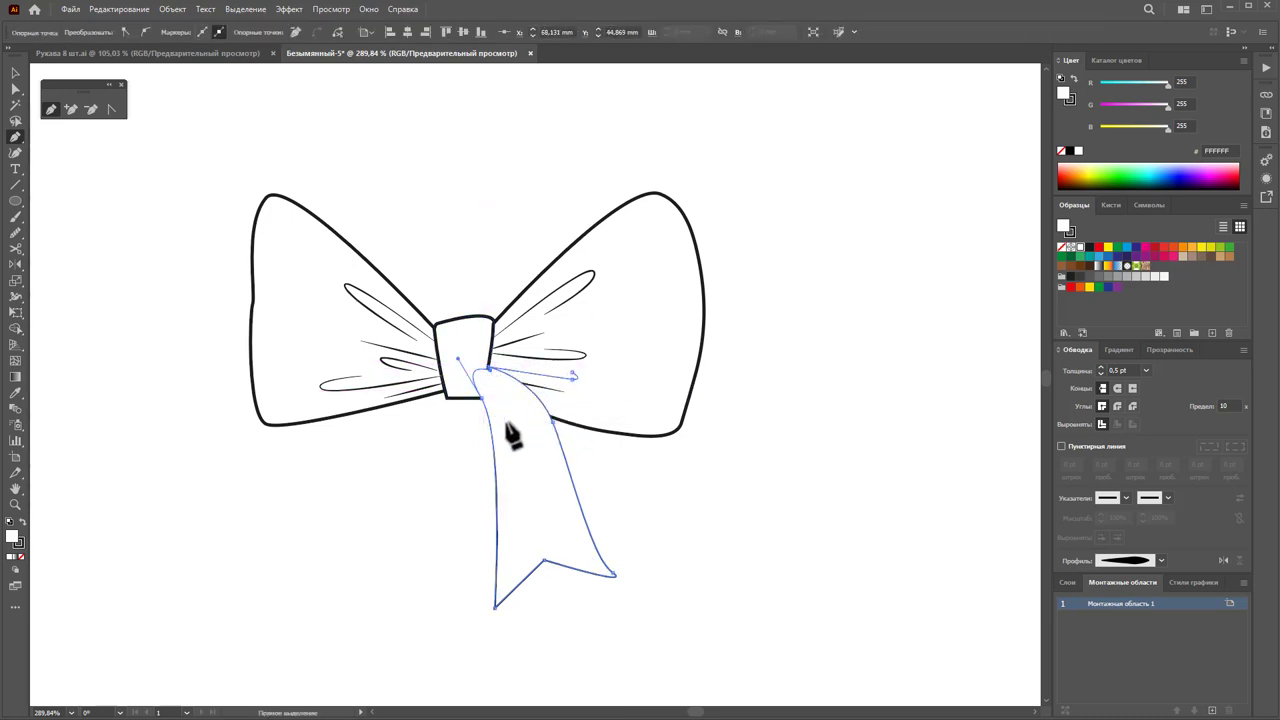
drag(507, 440, 490, 372)
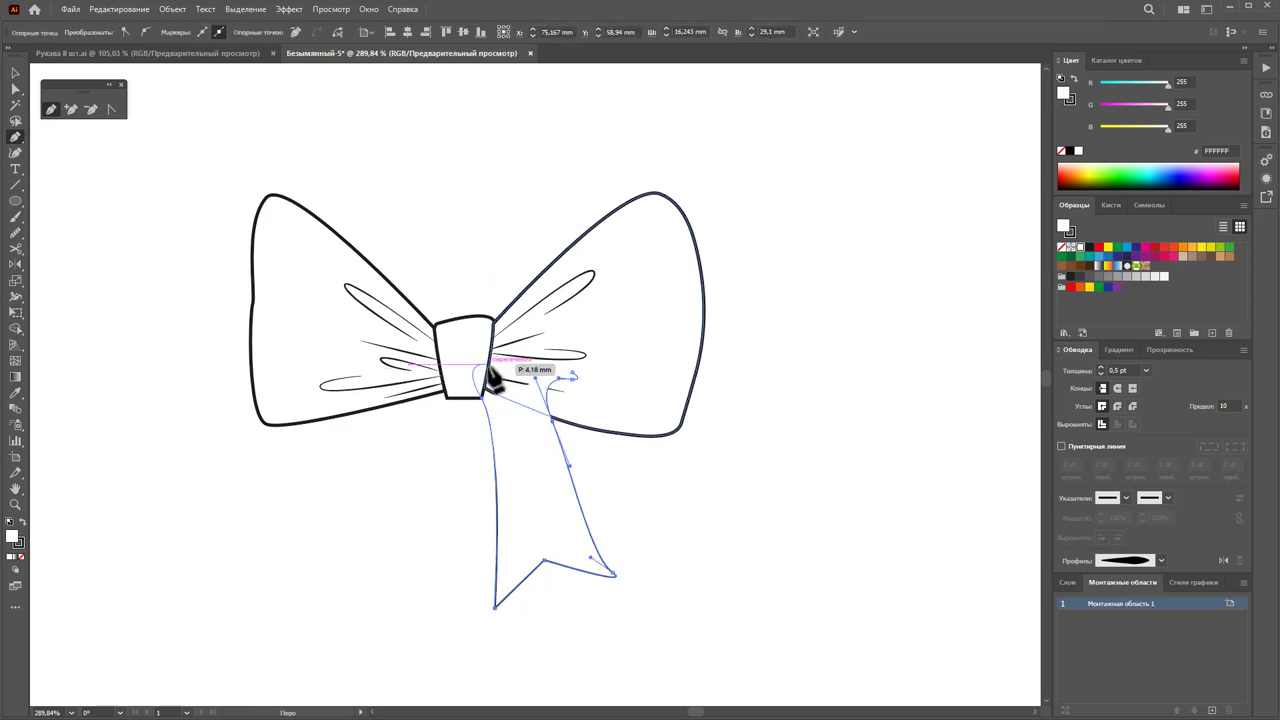
key(ctrl+z)
key(ctrl+z)
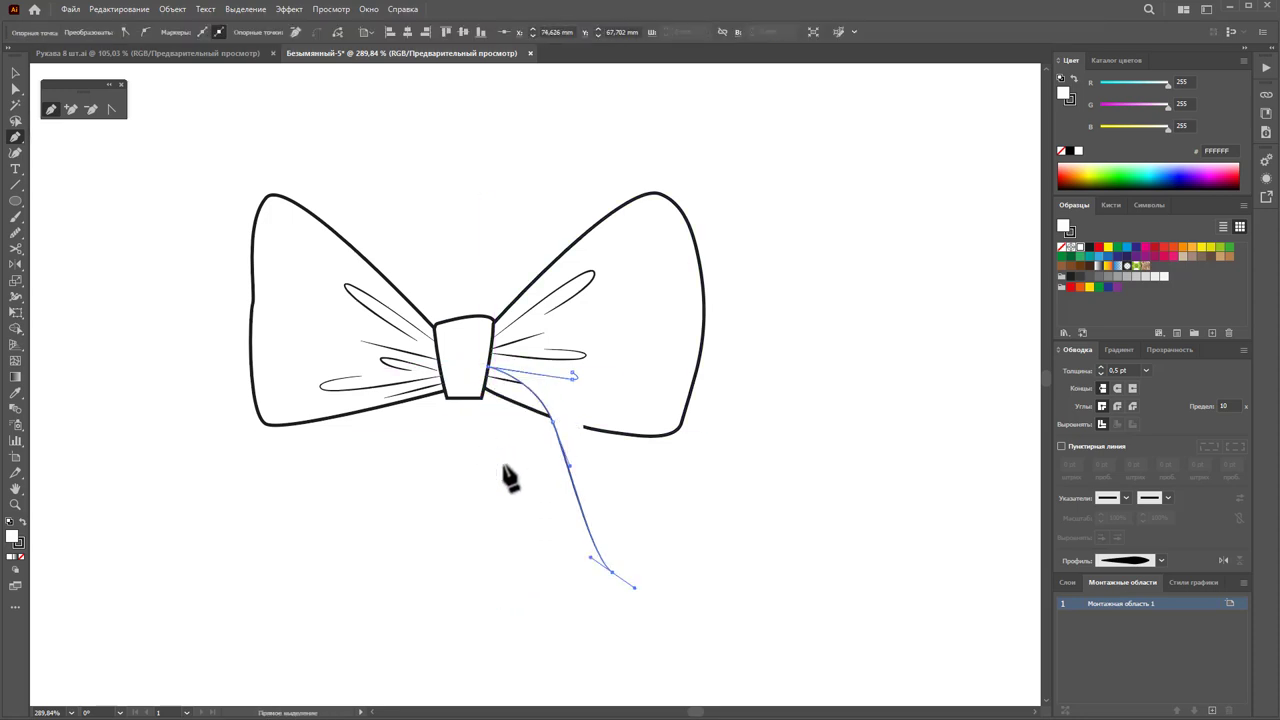
key(ctrl+z)
key(ctrl+z)
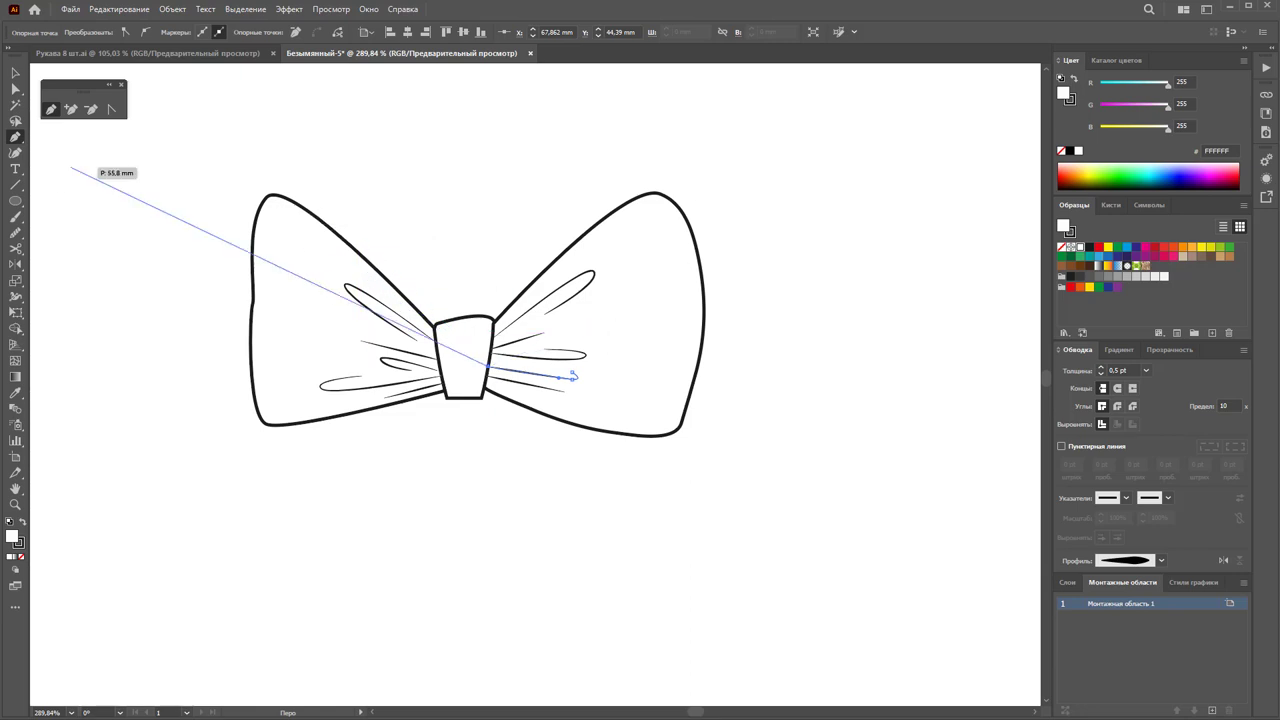
Step: Create Слой 2 above the bow layer, lock Слой 1, and make Слой 2 active
click(16, 78)
click(390, 168)
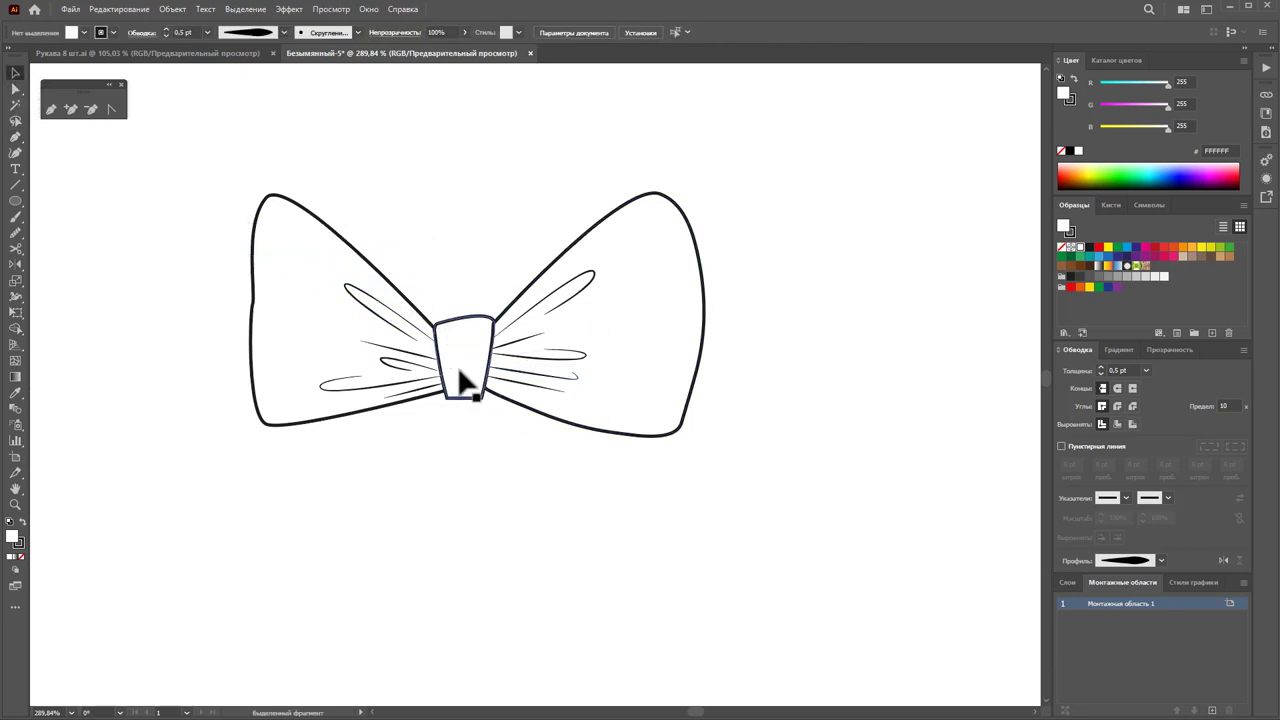
click(1067, 584)
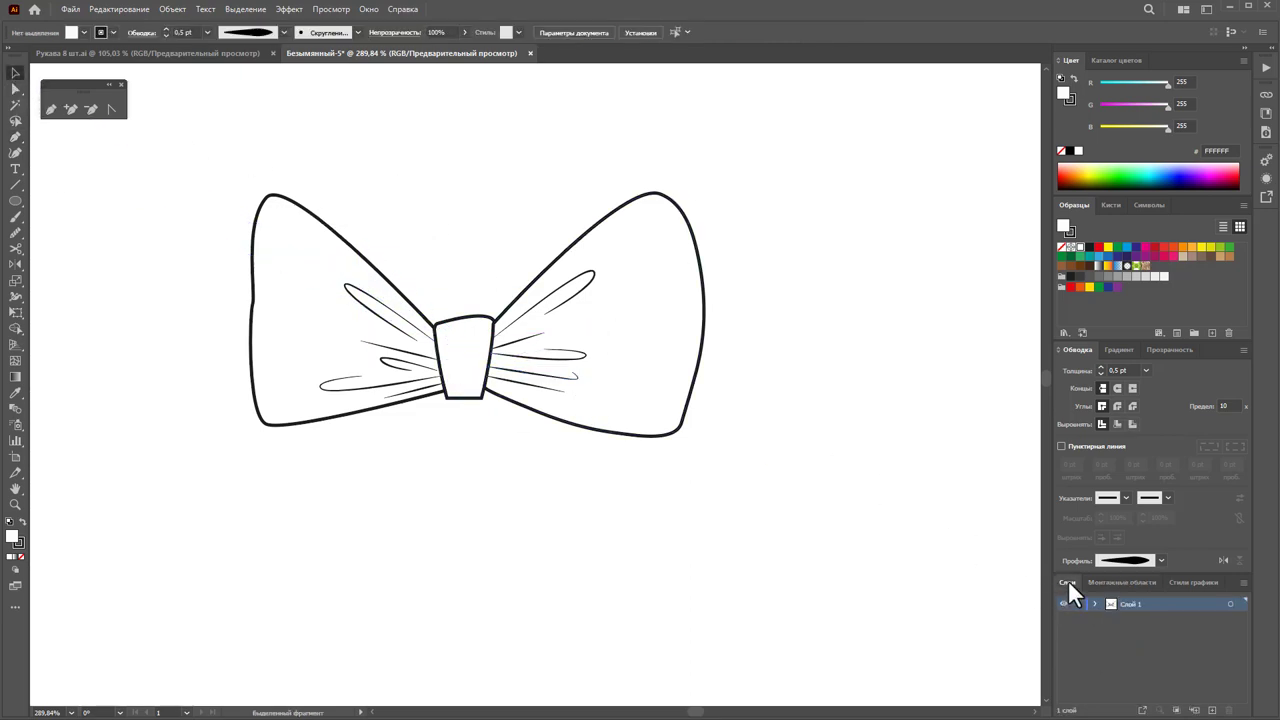
click(1211, 709)
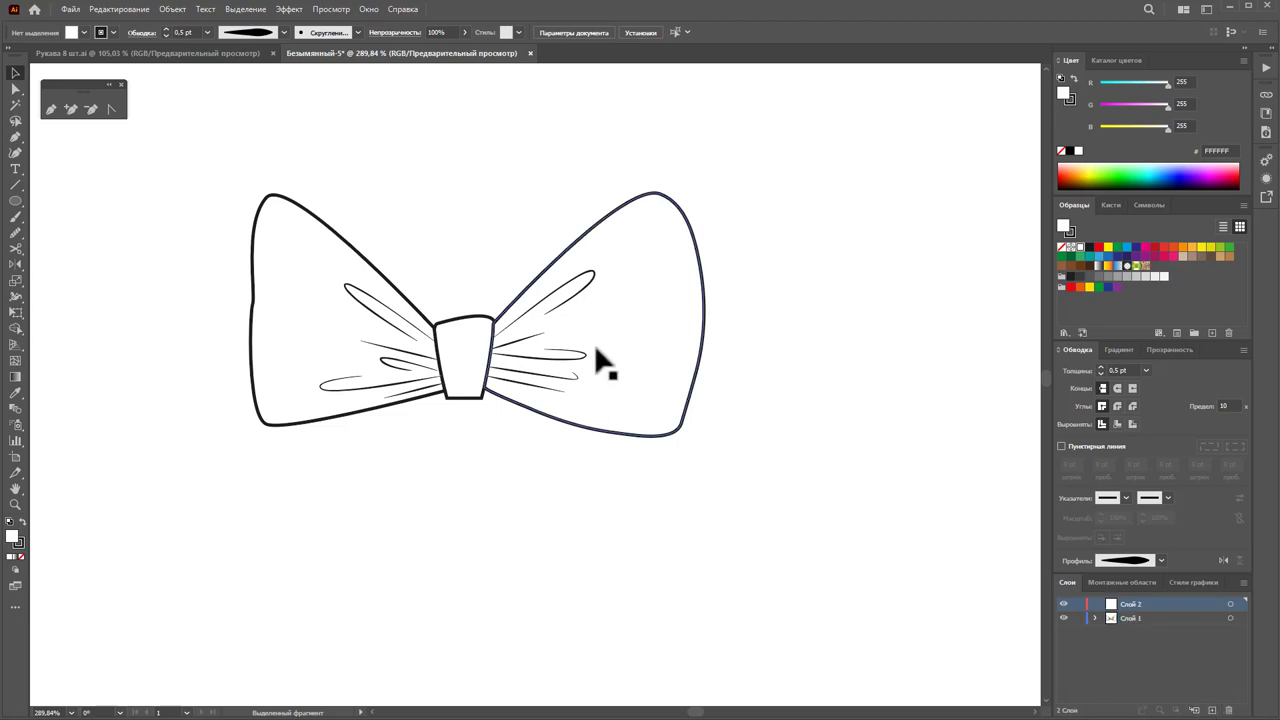
click(521, 383)
click(881, 582)
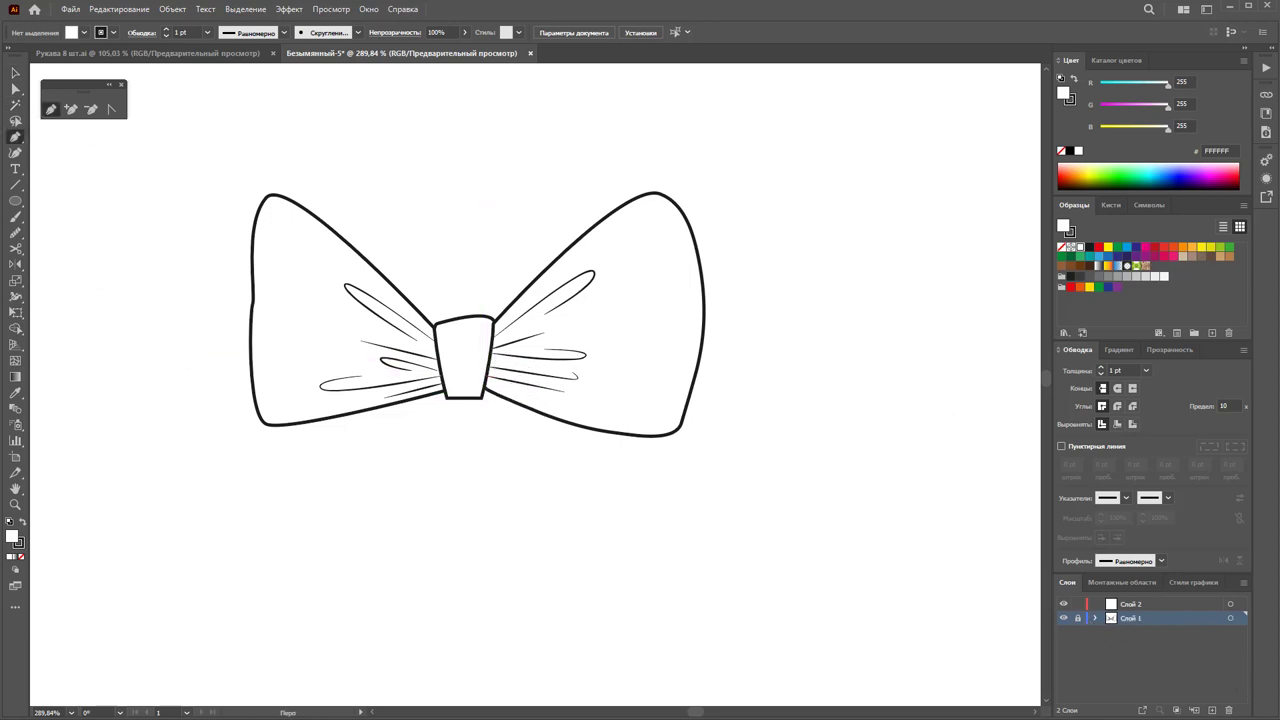
click(1144, 604)
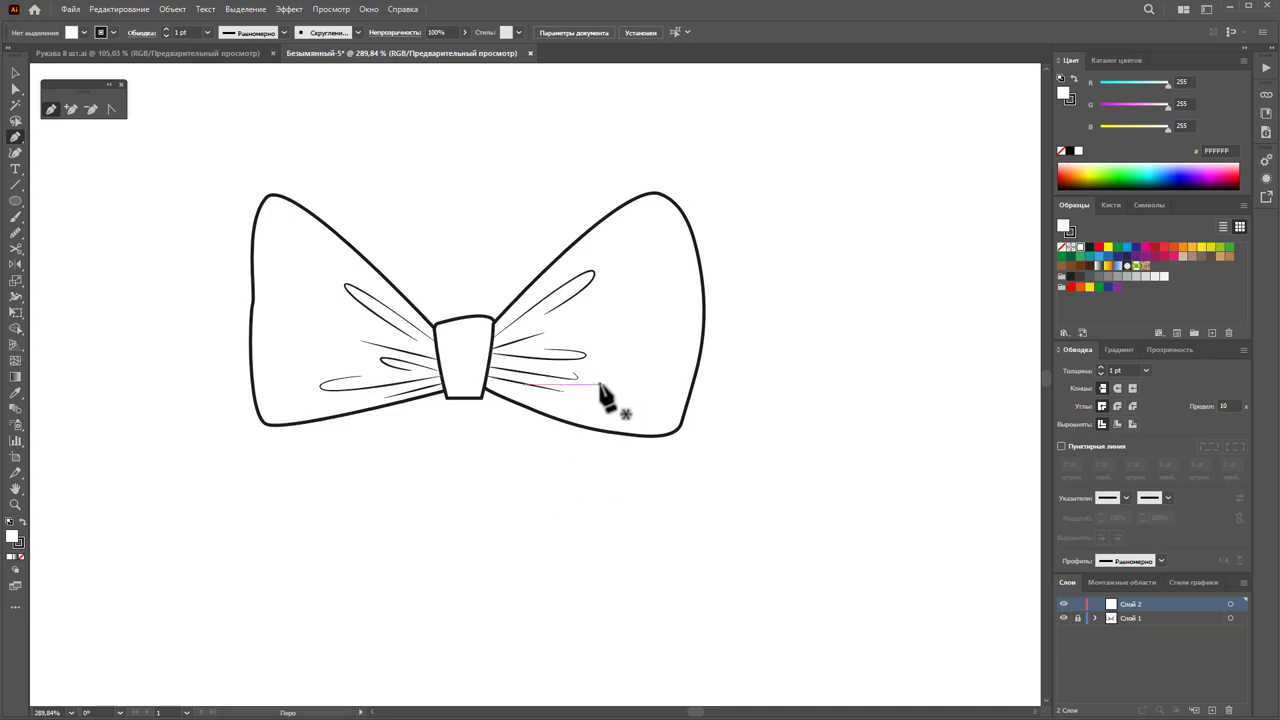
Step: Draw a closed, notched ribbon tail hanging from the knot's right edge
click(489, 369)
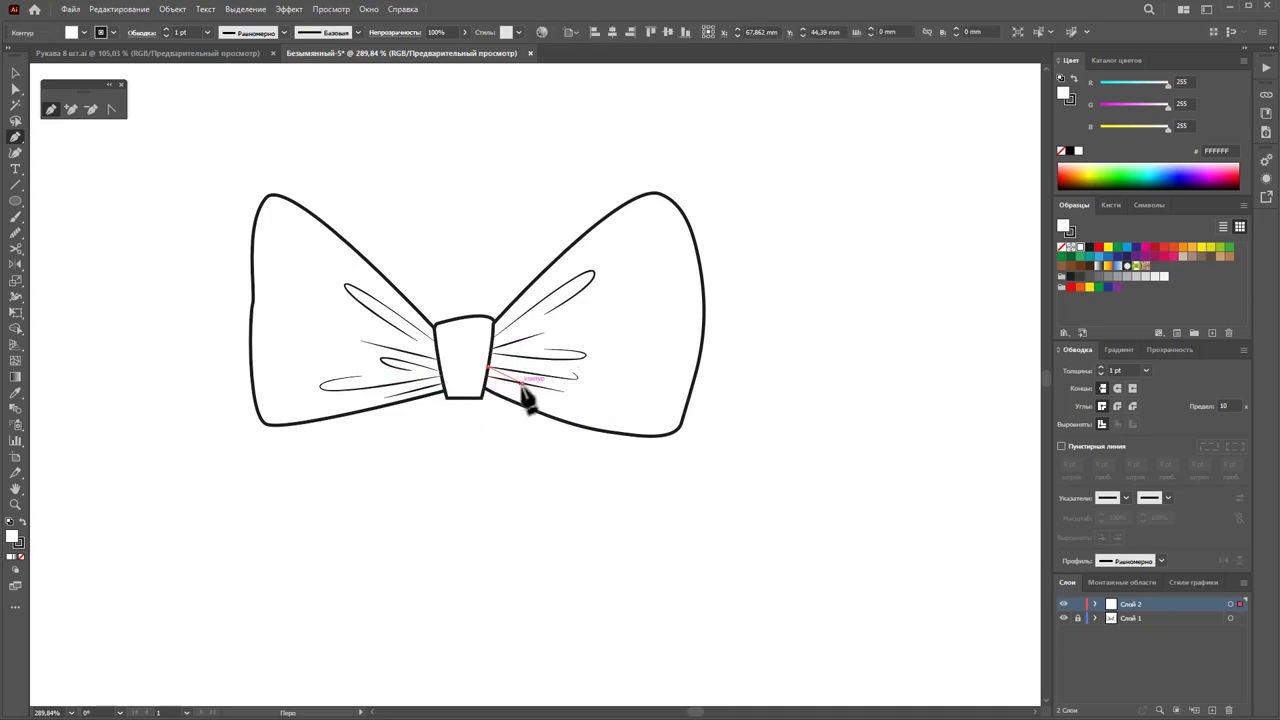
drag(541, 405, 595, 537)
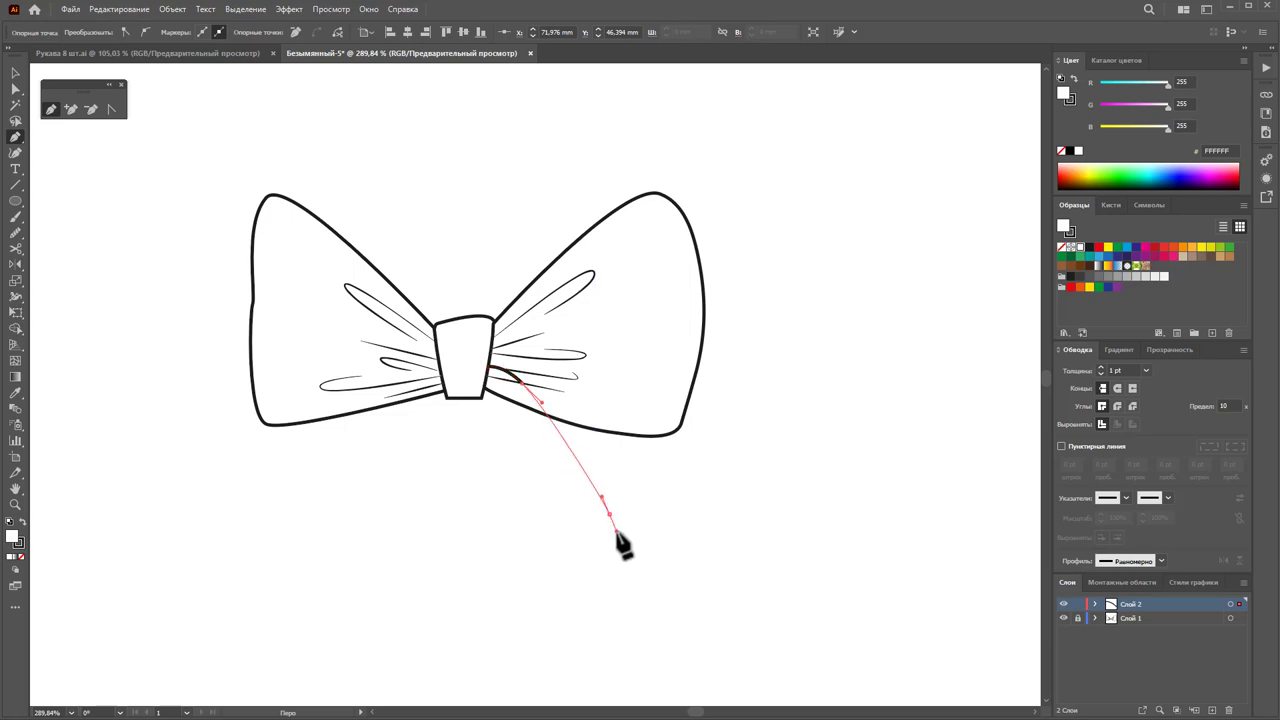
drag(608, 512, 643, 561)
click(648, 557)
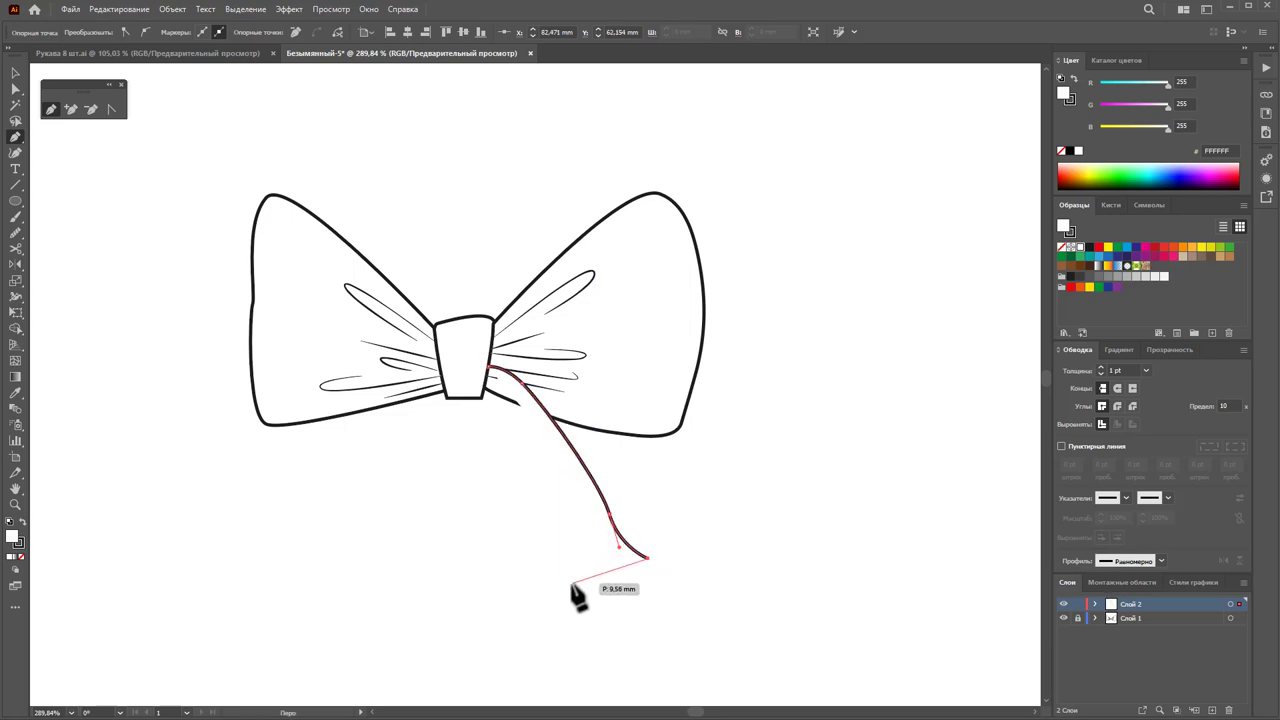
click(577, 568)
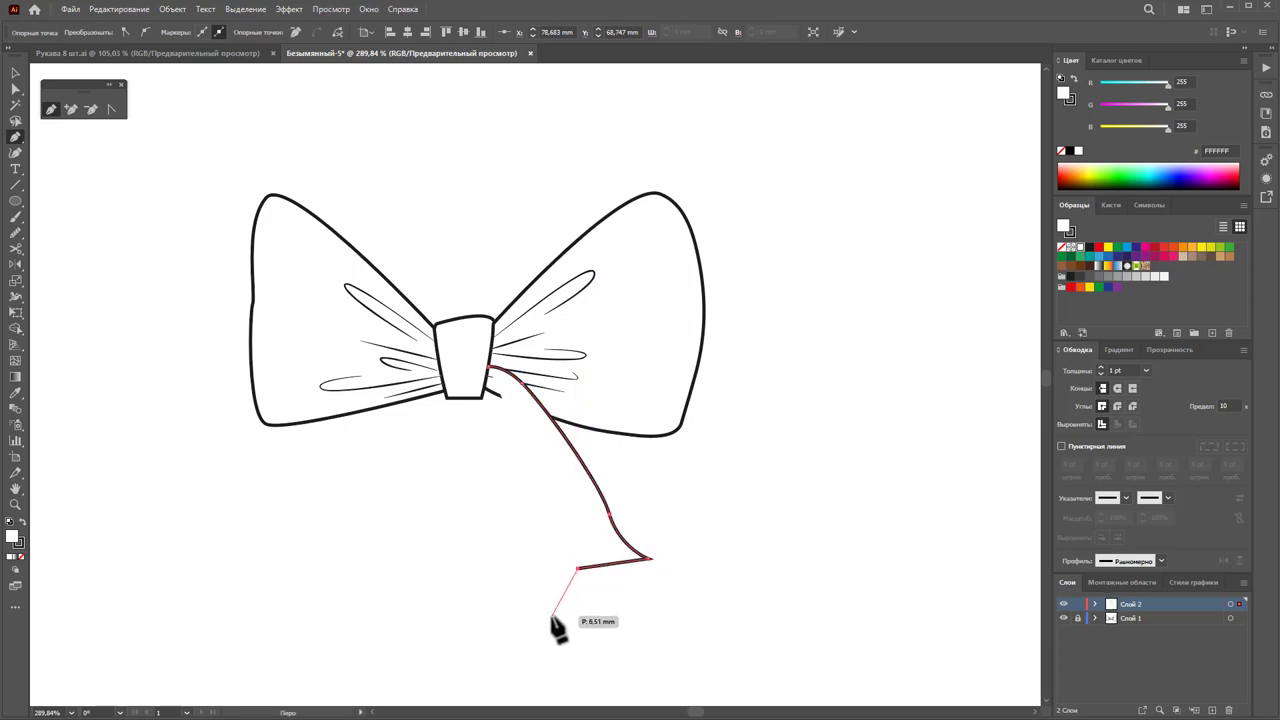
mouse_move(538, 630)
mouse_down()
mouse_move(502, 582)
mouse_move(497, 494)
mouse_up()
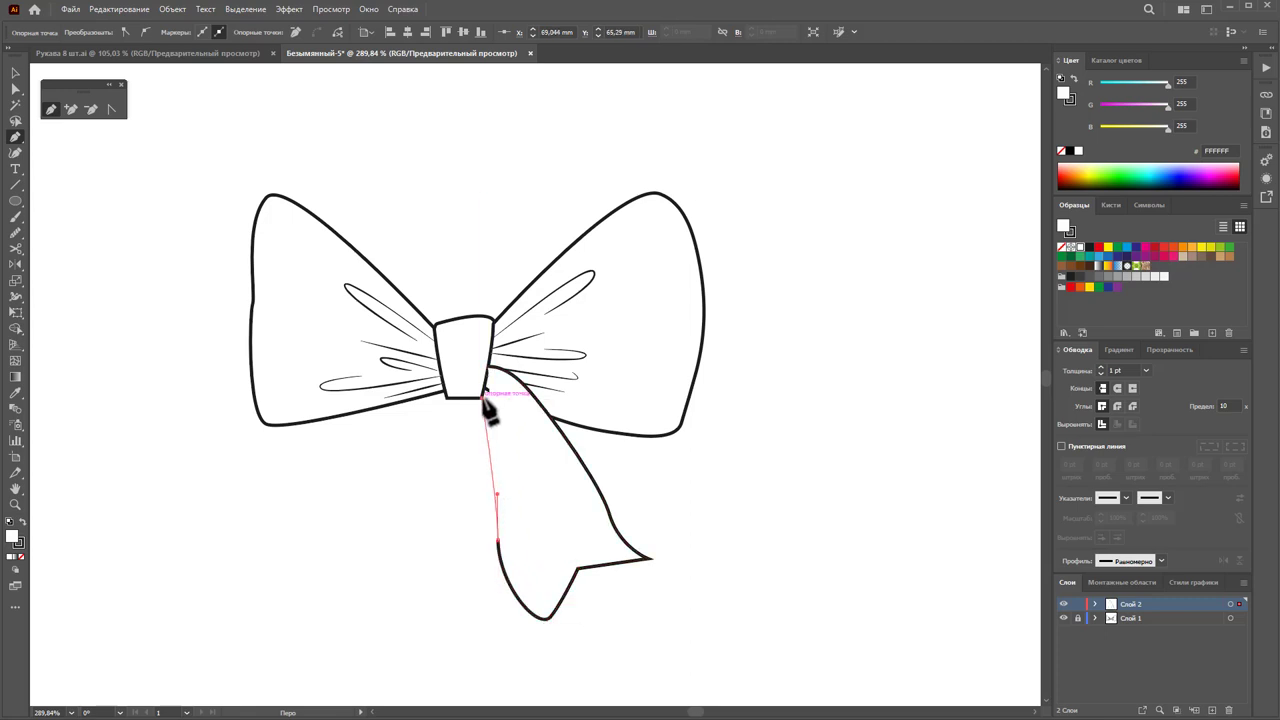
drag(478, 395, 500, 378)
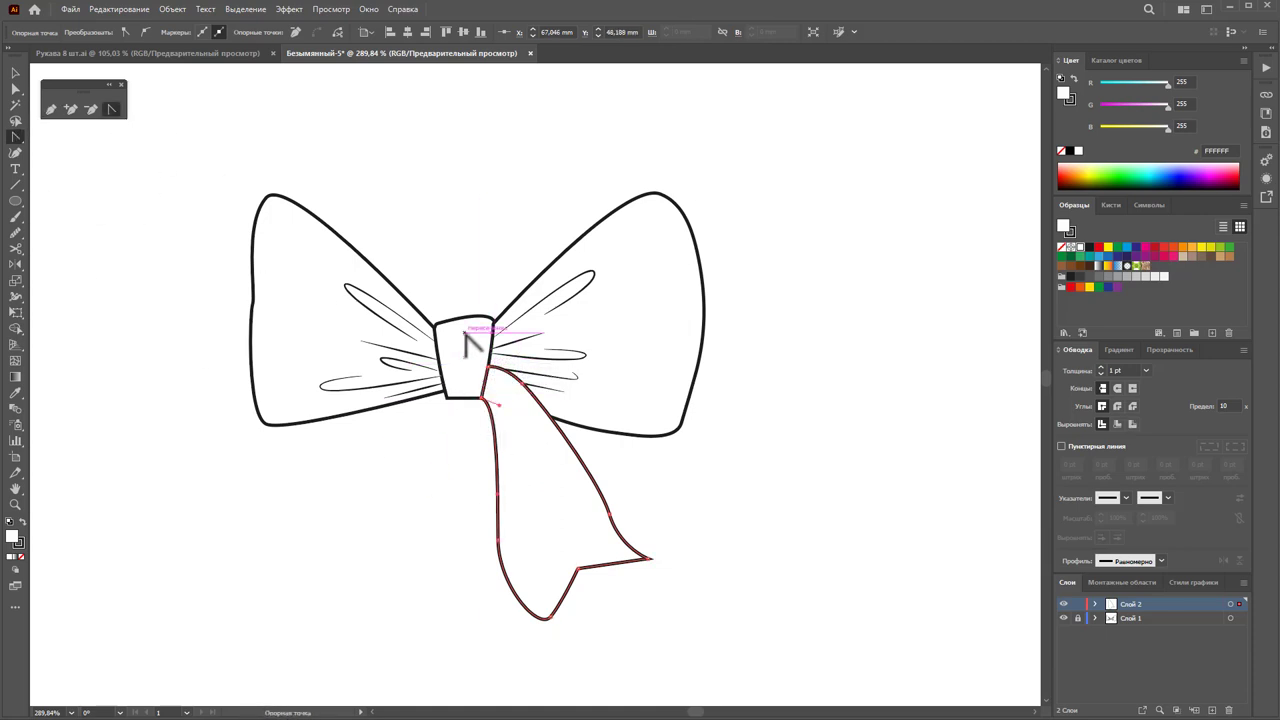
click(15, 73)
click(466, 332)
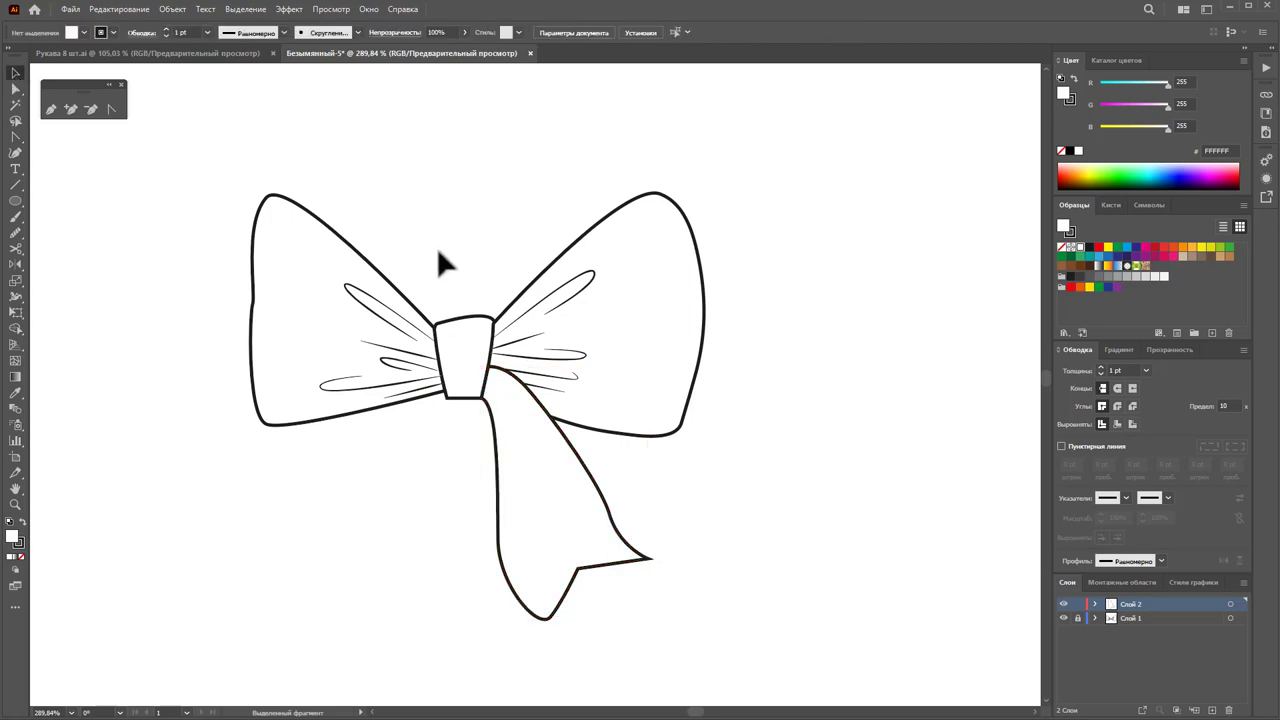
Step: Draw a second notched tail down-left from the knot, closing it at its start point
click(47, 112)
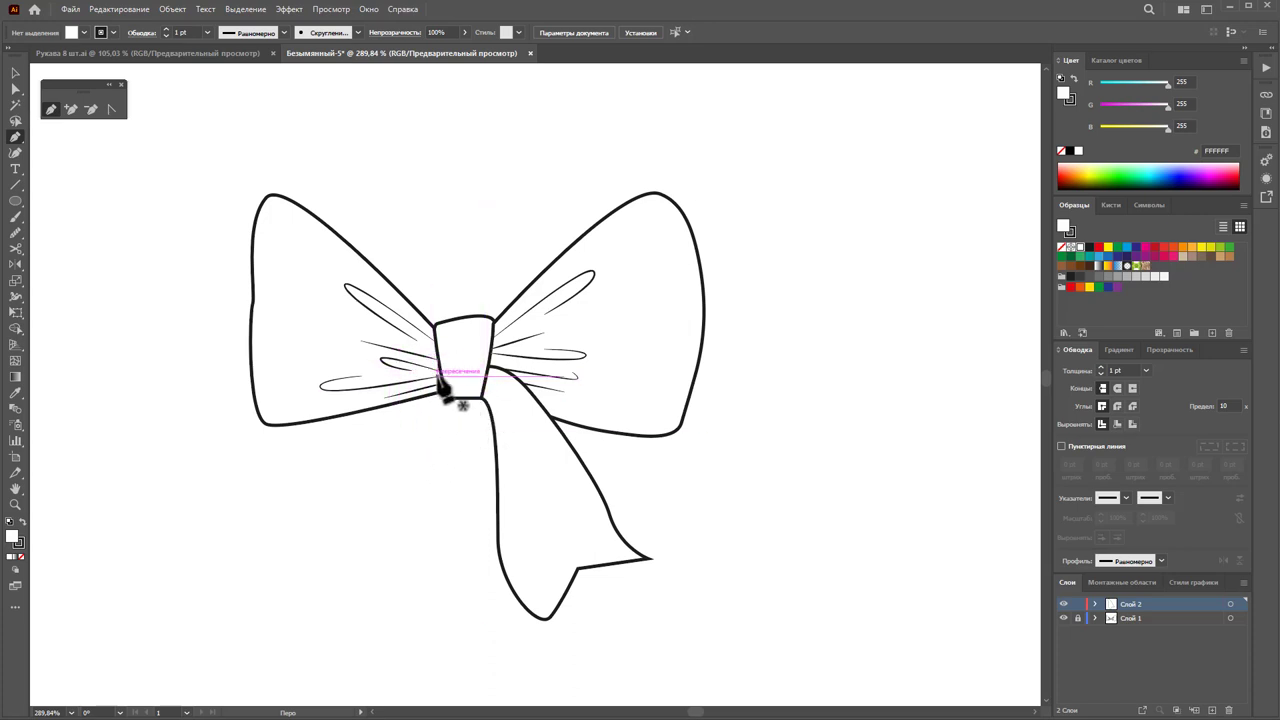
click(440, 372)
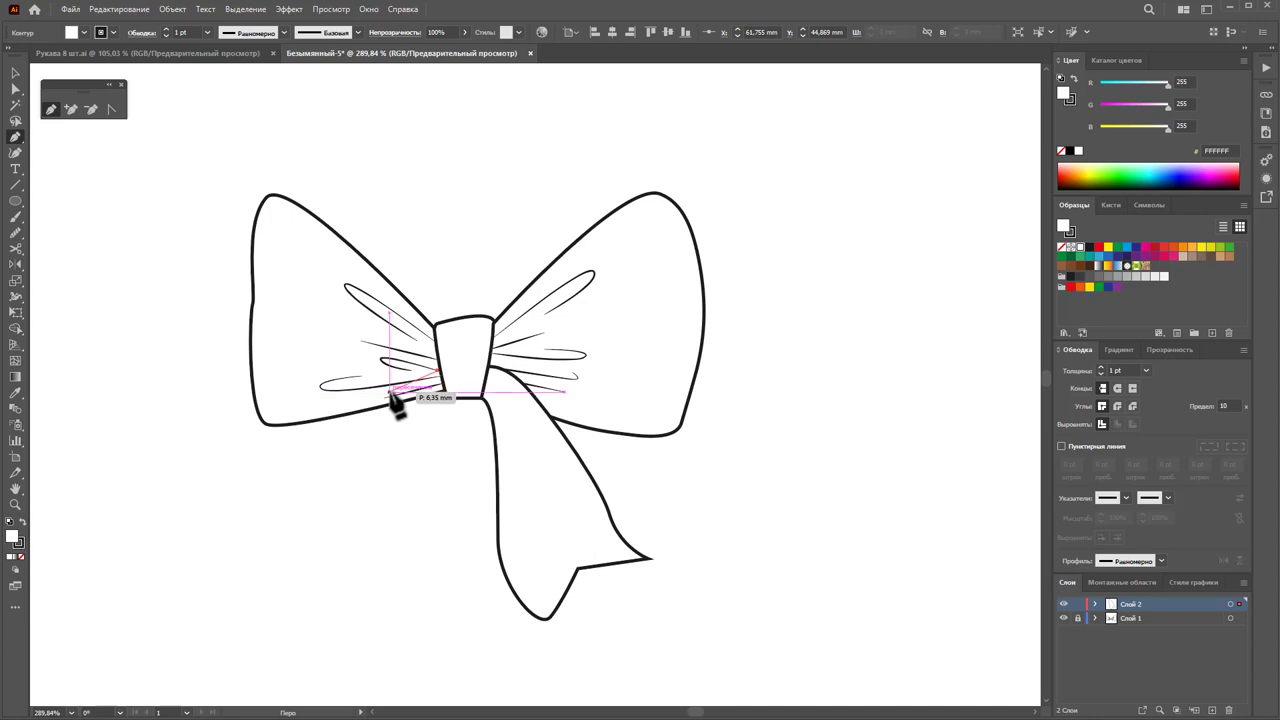
drag(390, 392, 366, 425)
drag(360, 496, 344, 528)
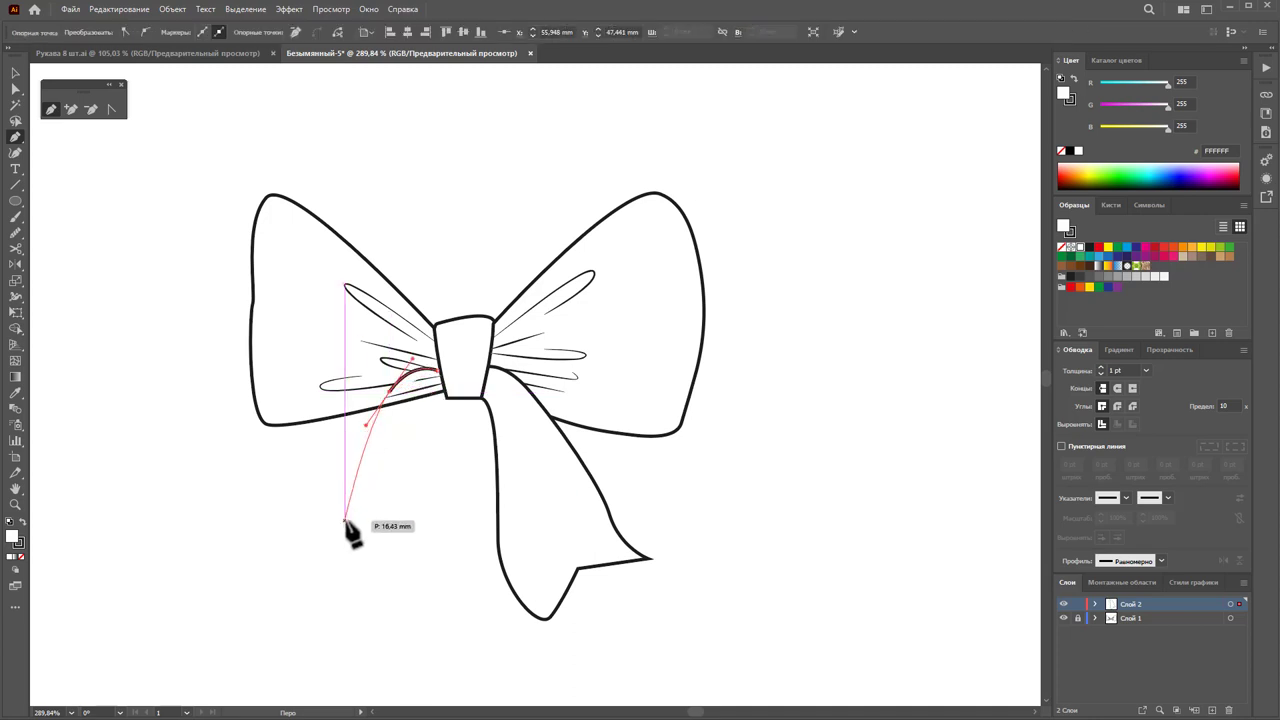
click(328, 547)
click(289, 571)
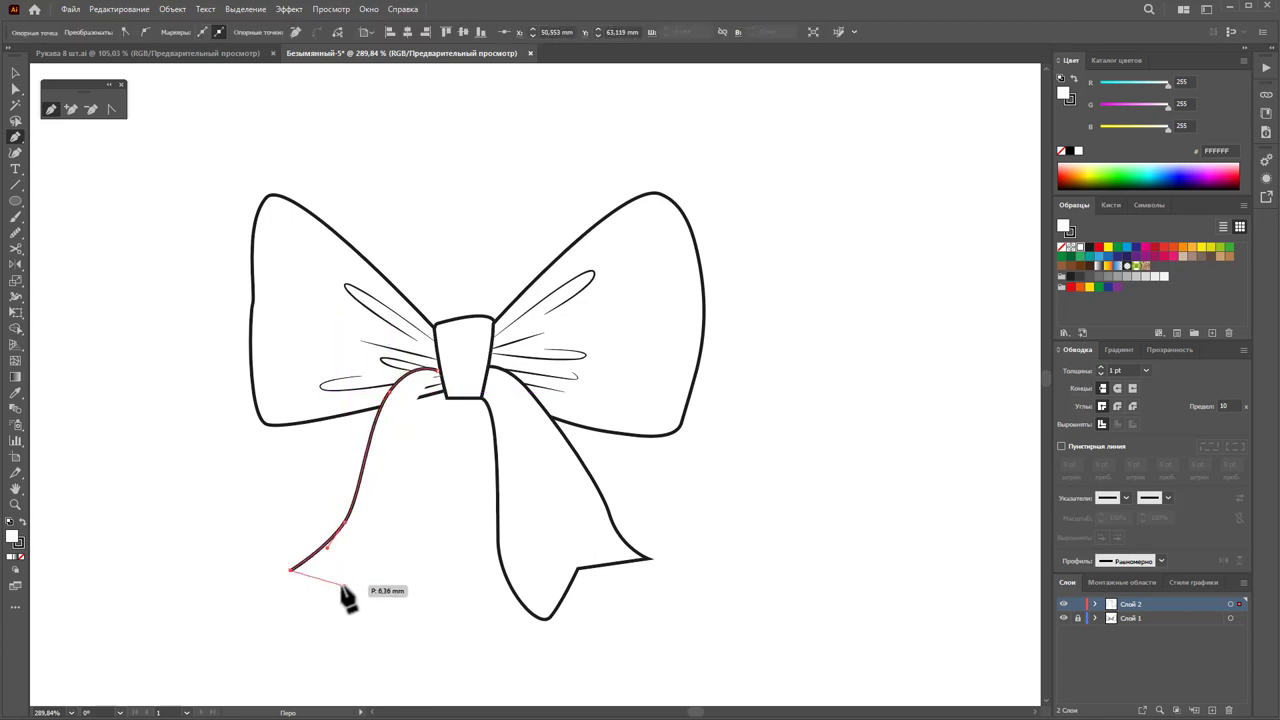
mouse_move(362, 579)
mouse_down()
mouse_move(368, 600)
mouse_move(424, 480)
mouse_up()
click(384, 628)
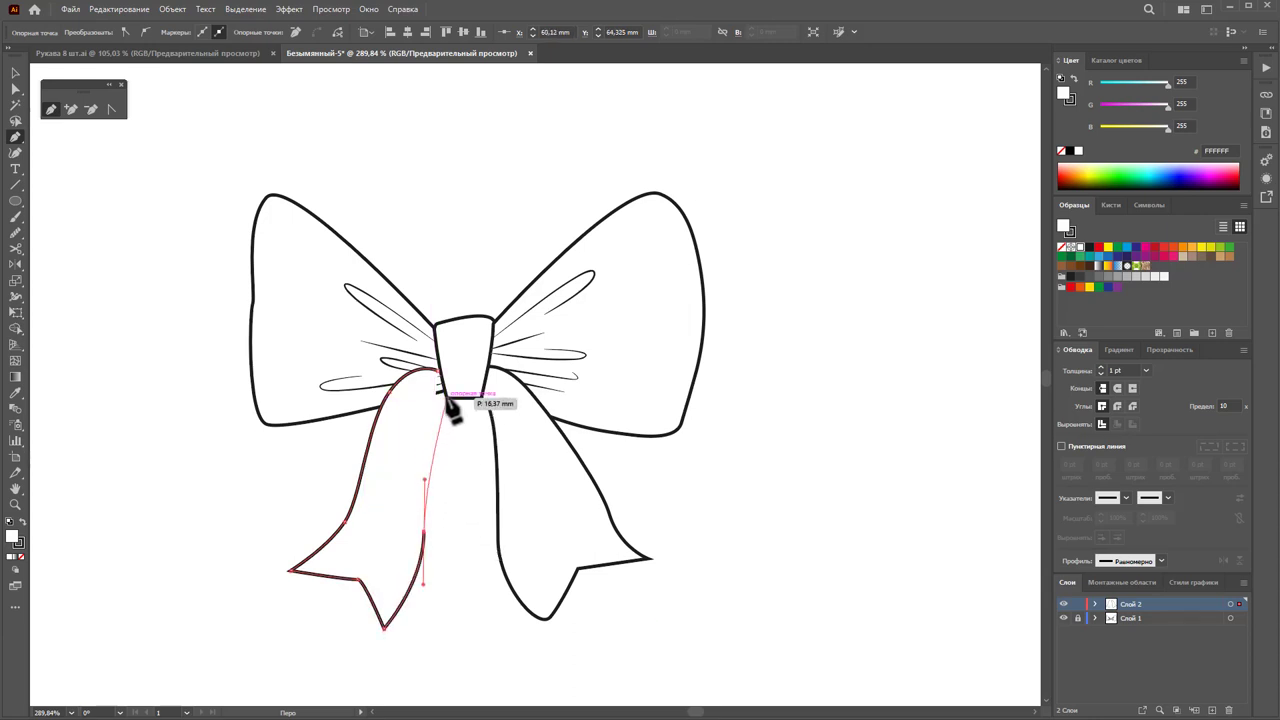
click(438, 373)
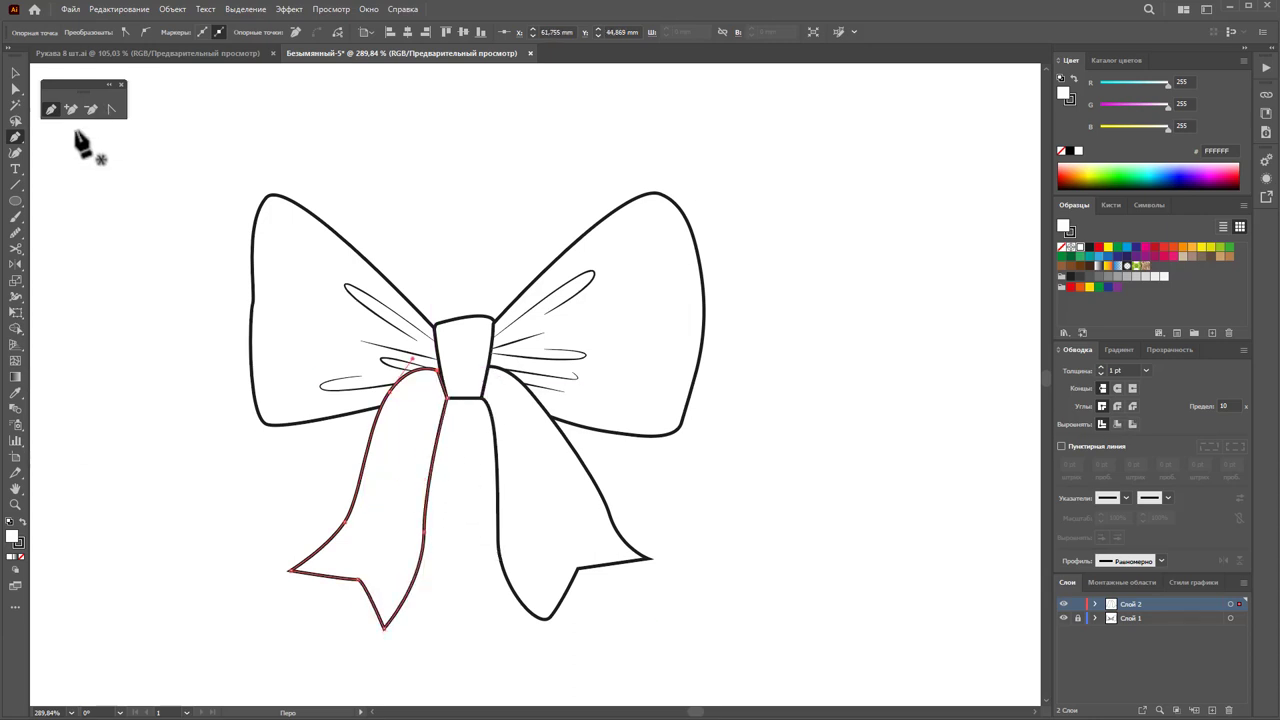
click(14, 88)
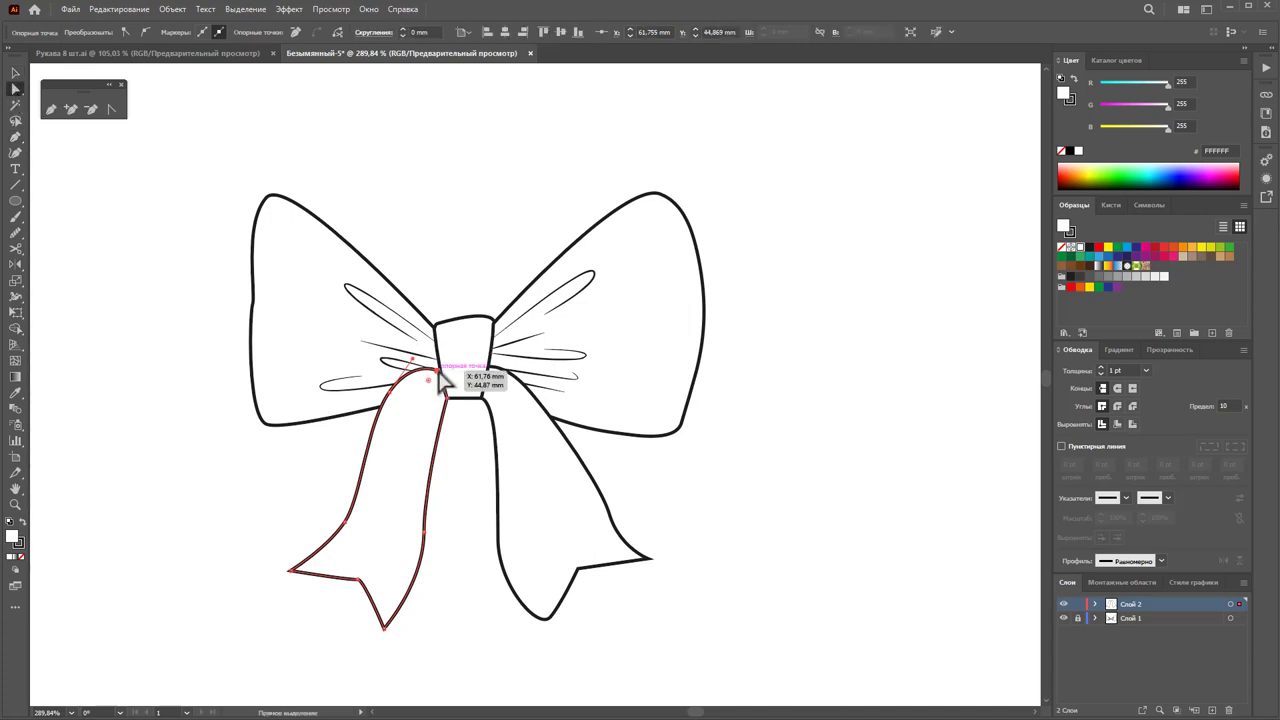
Step: Round the tops of the left and right tails where they meet the knot
mouse_move(439, 372)
mouse_down()
mouse_move(390, 395)
mouse_move(406, 437)
mouse_up()
click(534, 409)
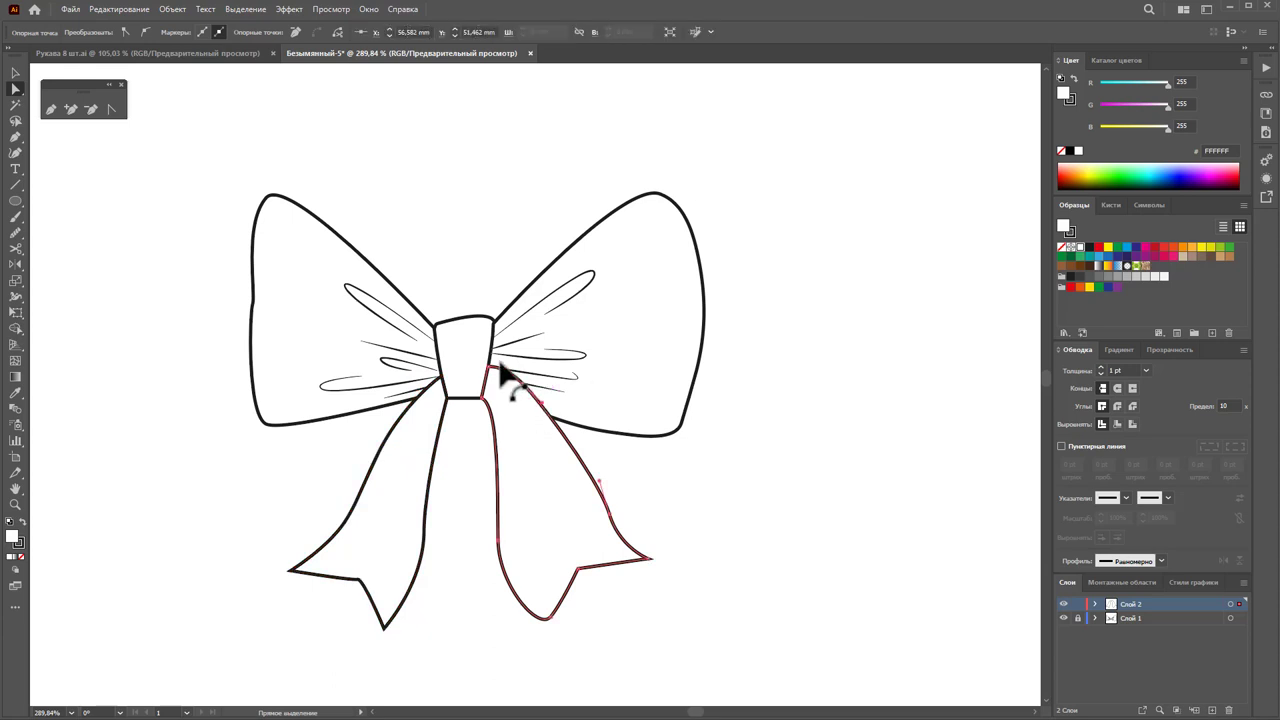
mouse_move(500, 372)
mouse_down()
mouse_move(497, 395)
mouse_move(528, 422)
mouse_up()
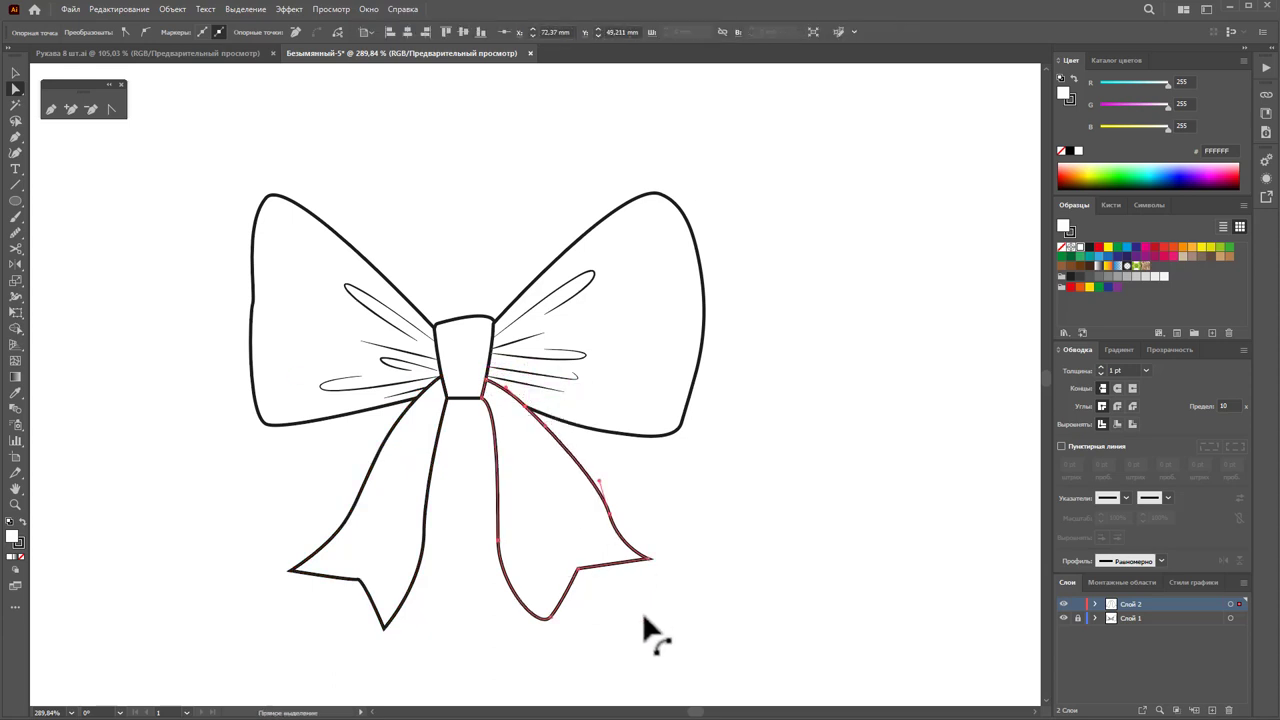
drag(505, 555, 509, 549)
click(366, 594)
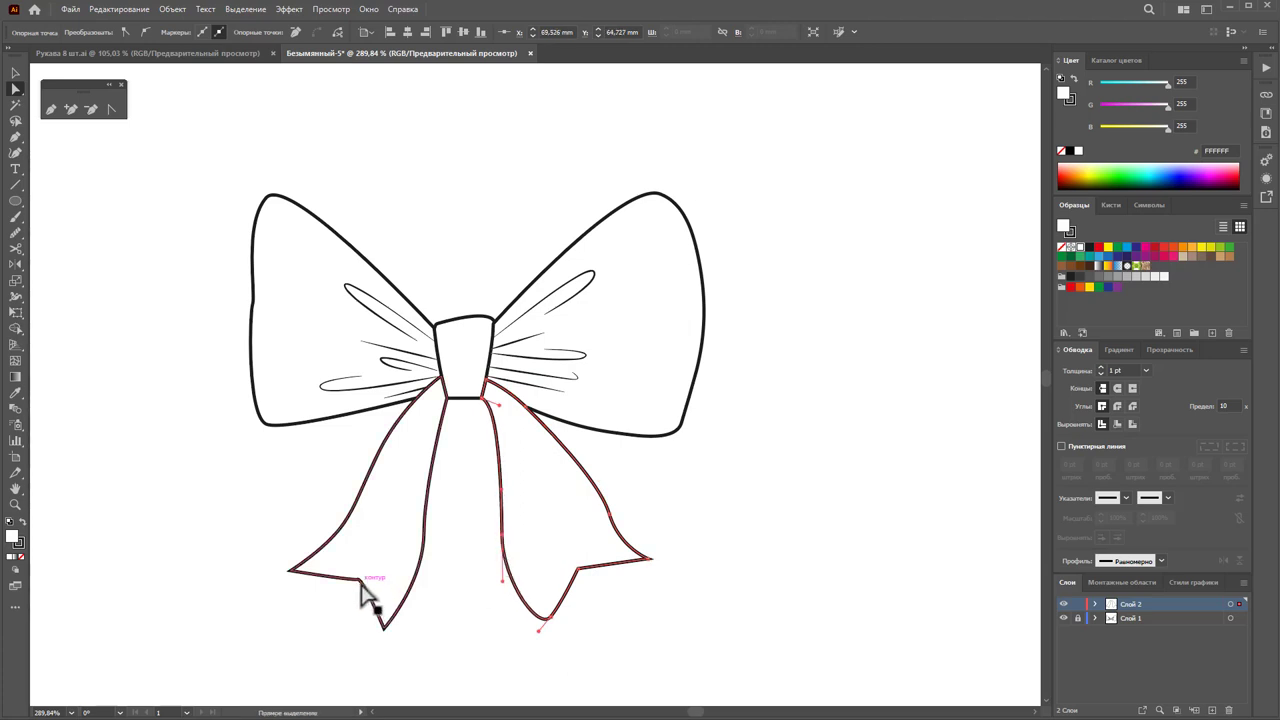
click(459, 643)
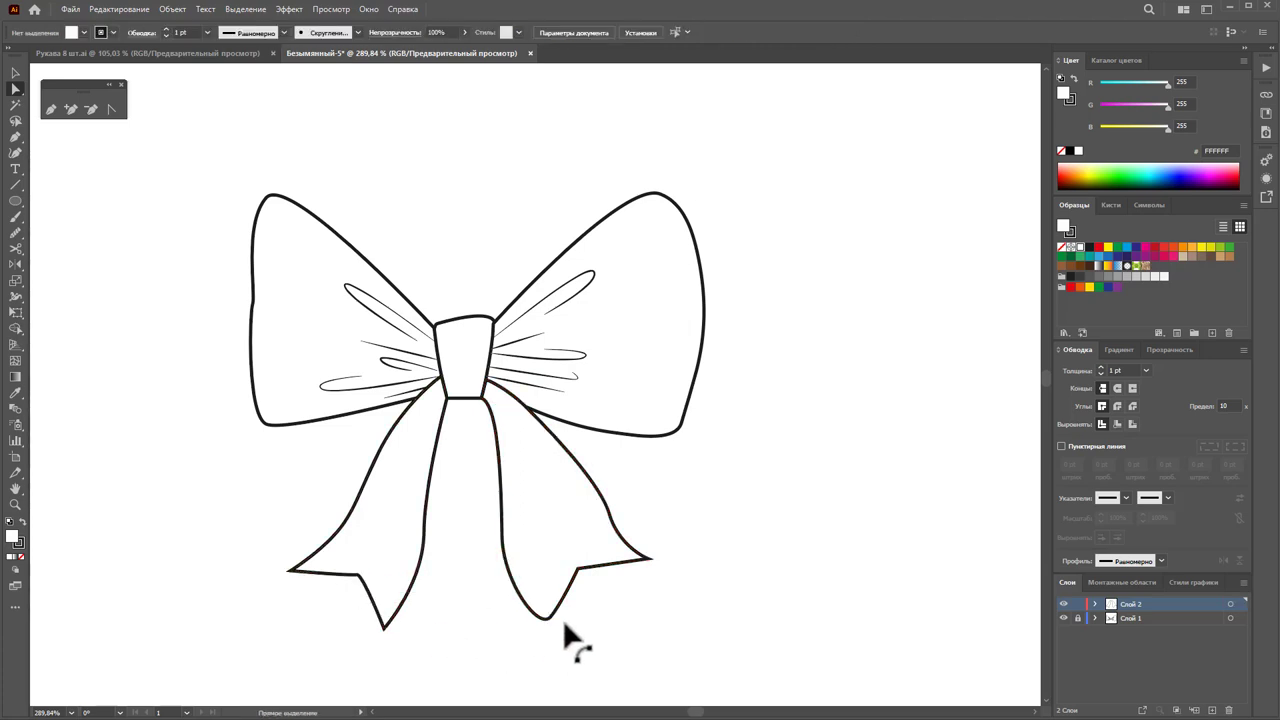
Step: Convert the right tail's bottom tip anchor with the Anchor Point tool
click(550, 619)
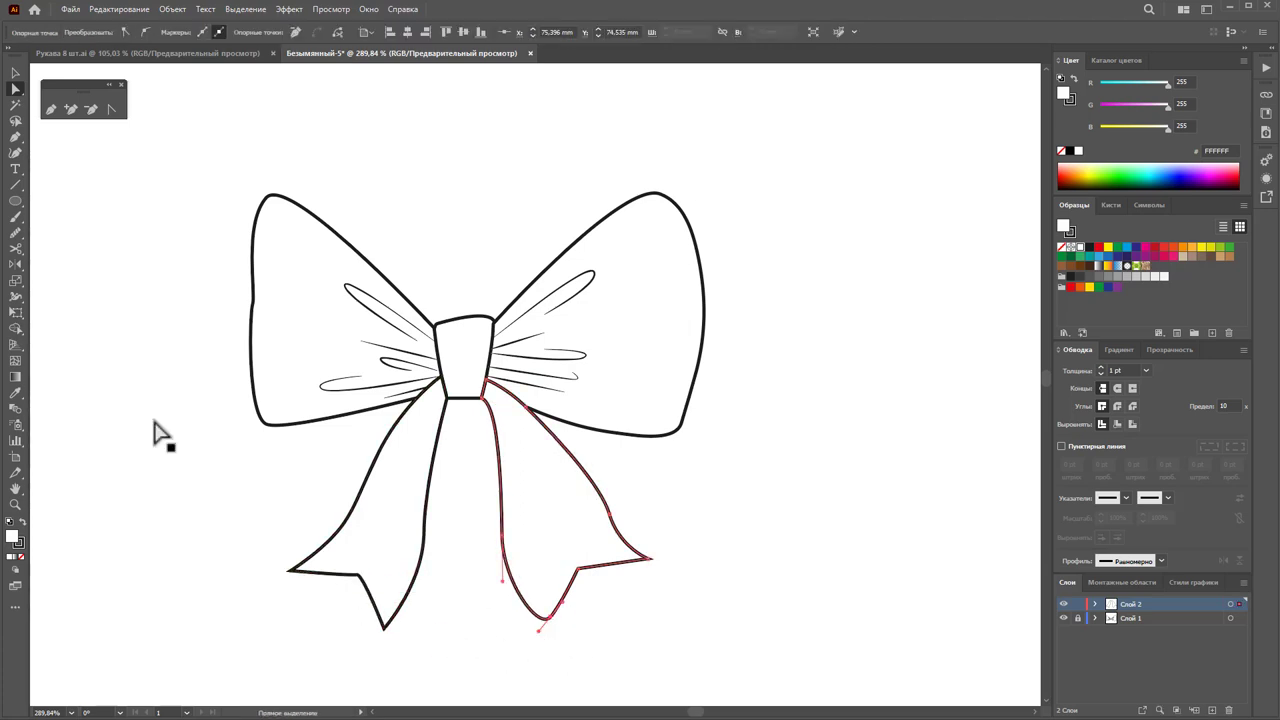
click(112, 109)
click(549, 615)
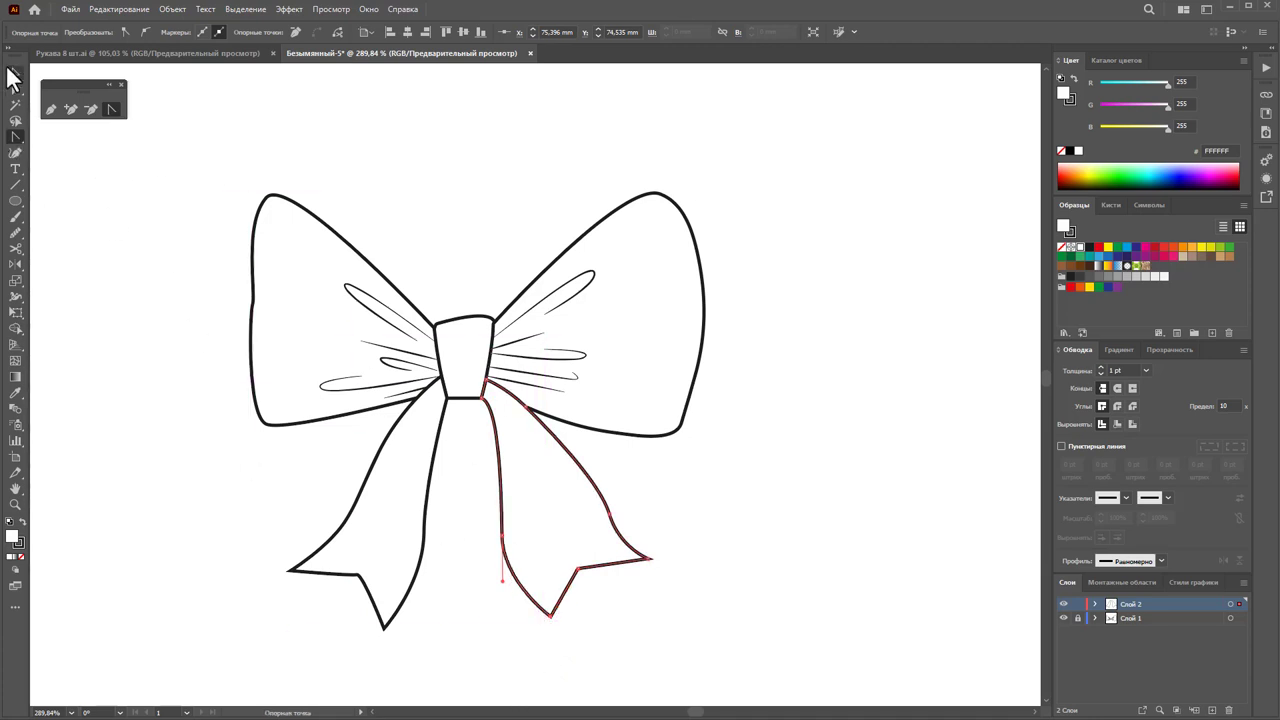
click(10, 72)
click(113, 298)
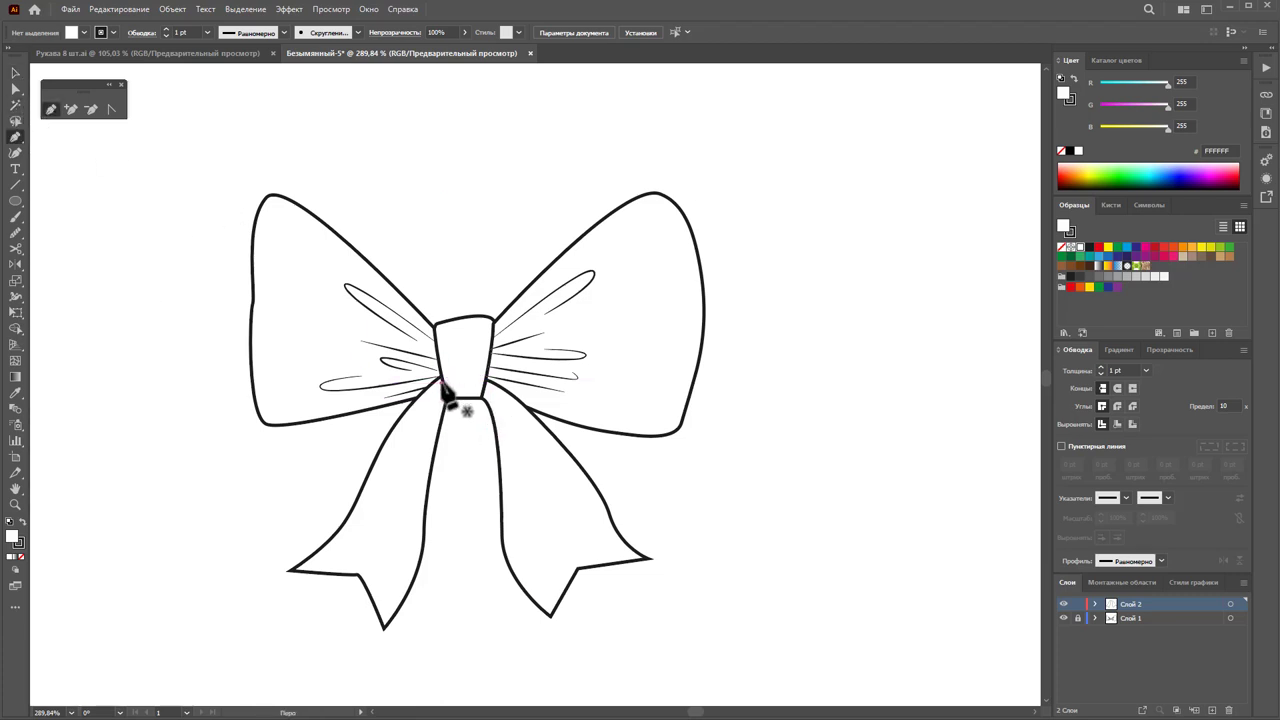
Step: Draw a fold loop from the knot into each of the left and right tails
mouse_move(443, 386)
mouse_down()
mouse_move(391, 471)
mouse_move(428, 422)
mouse_up()
ctrl+click(432, 430)
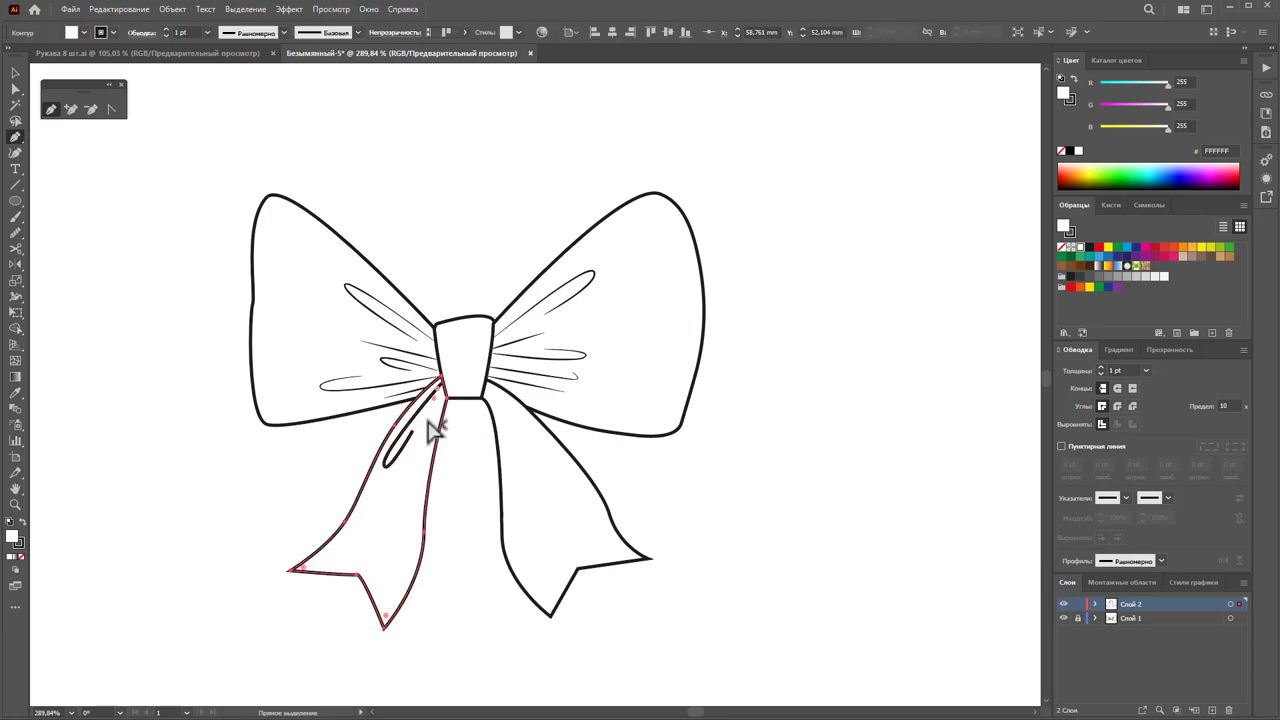
click(486, 384)
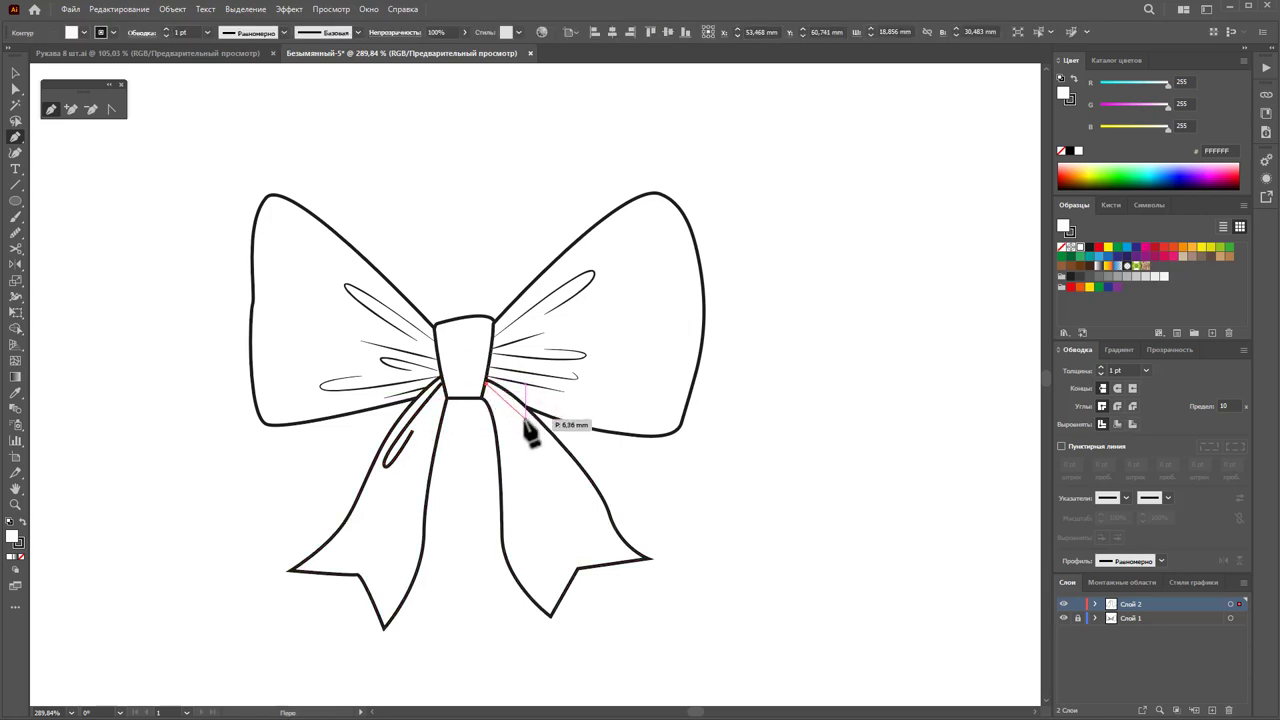
drag(548, 452, 529, 437)
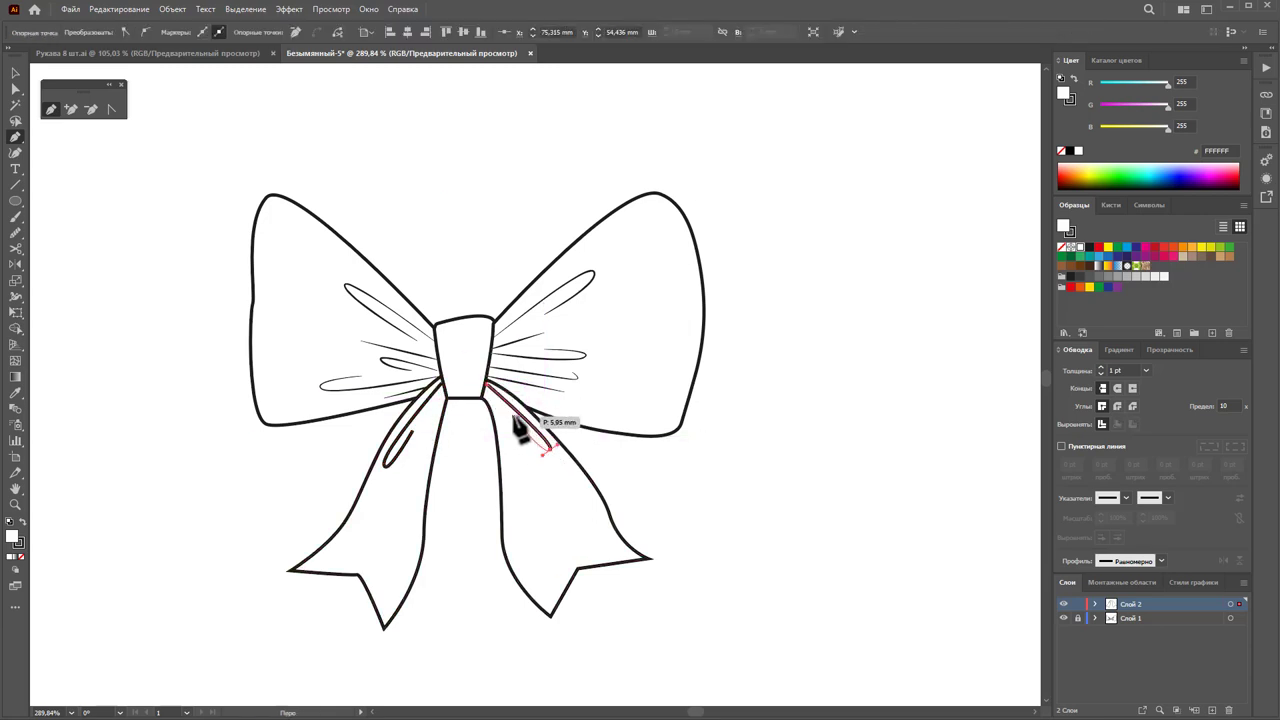
ctrl+click(534, 480)
Step: Add a second fold curve inside both the left and right tails
click(441, 388)
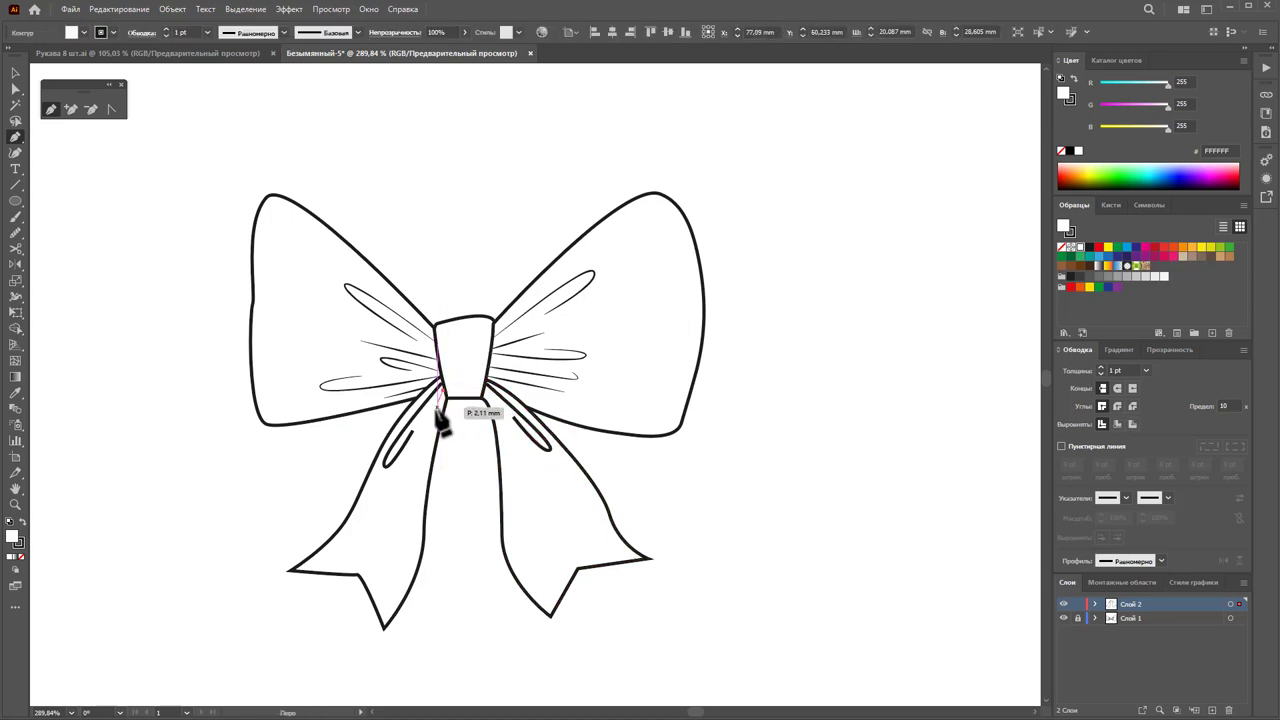
drag(400, 460, 426, 456)
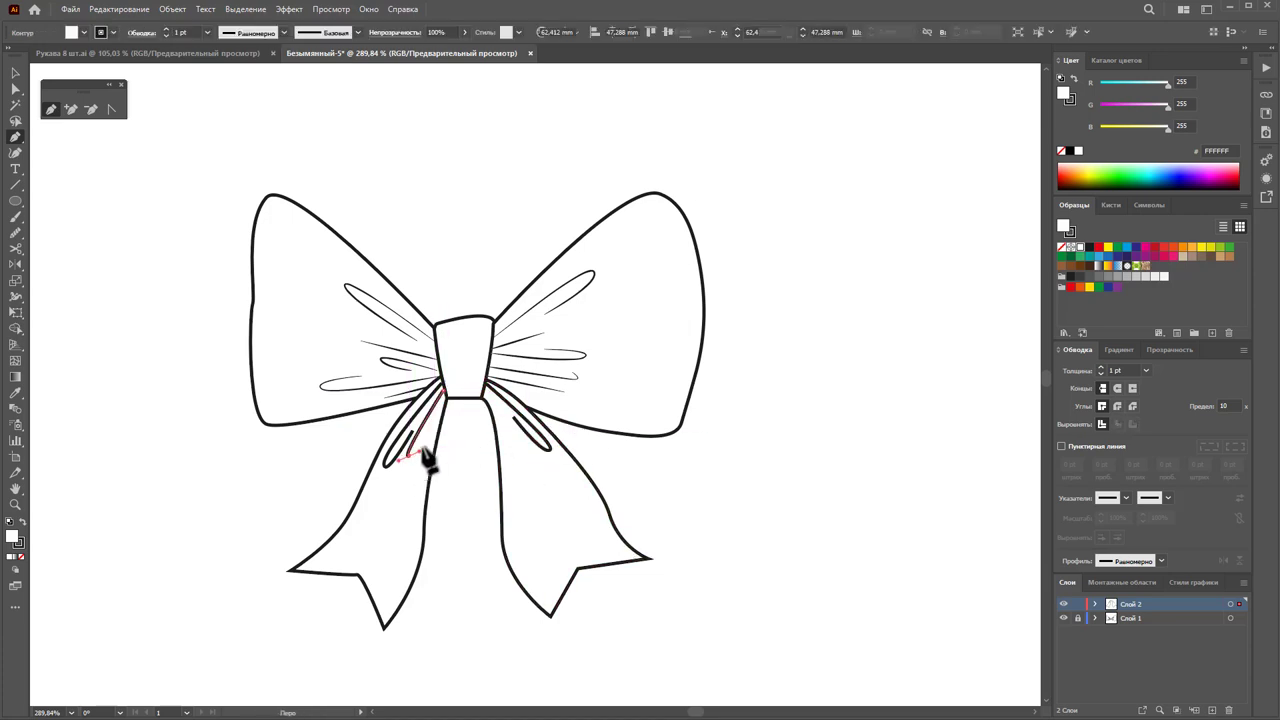
click(446, 396)
ctrl+click(520, 408)
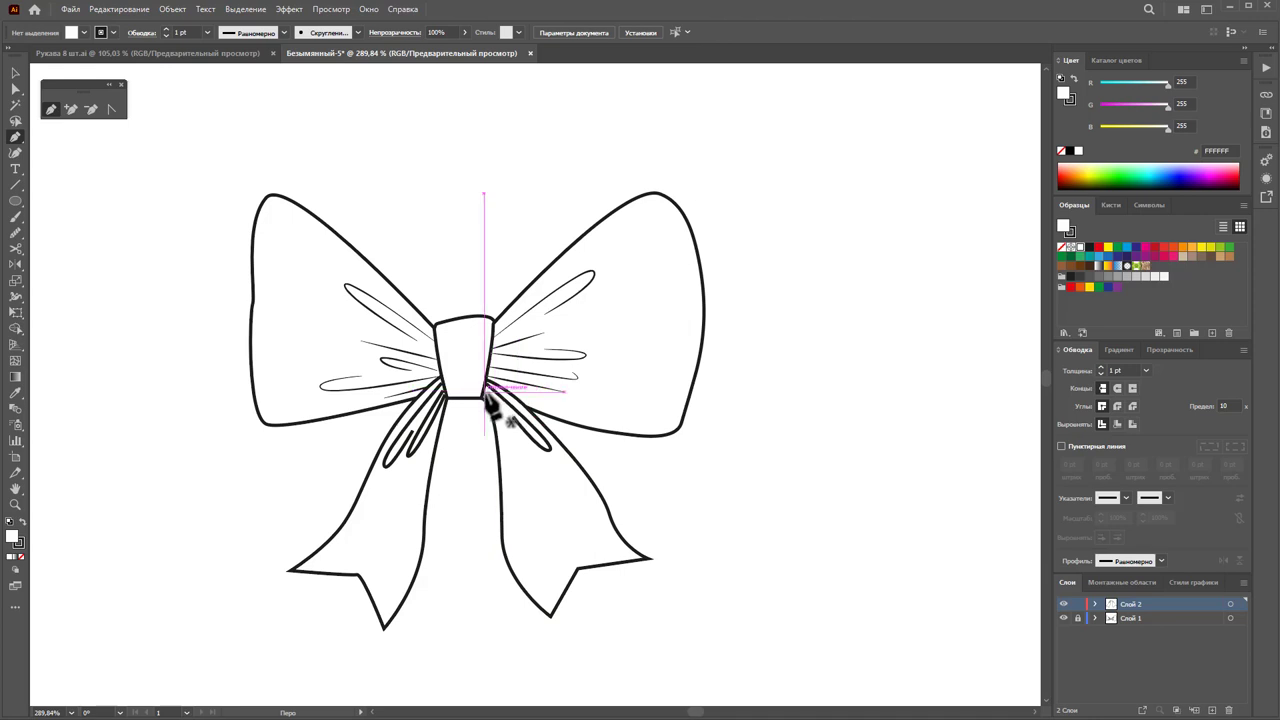
click(484, 393)
click(518, 460)
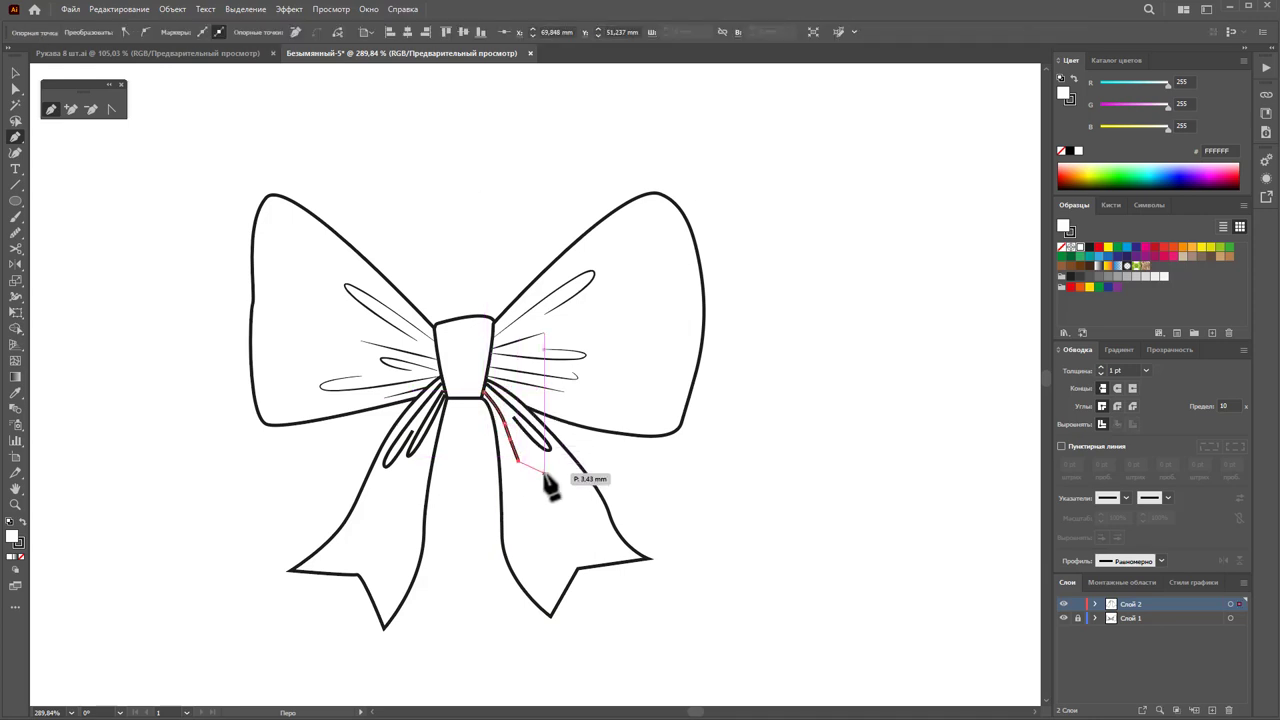
ctrl+click(538, 490)
Step: Give only the fold strokes a 0.5 pt weight and a tapered width profile
click(17, 73)
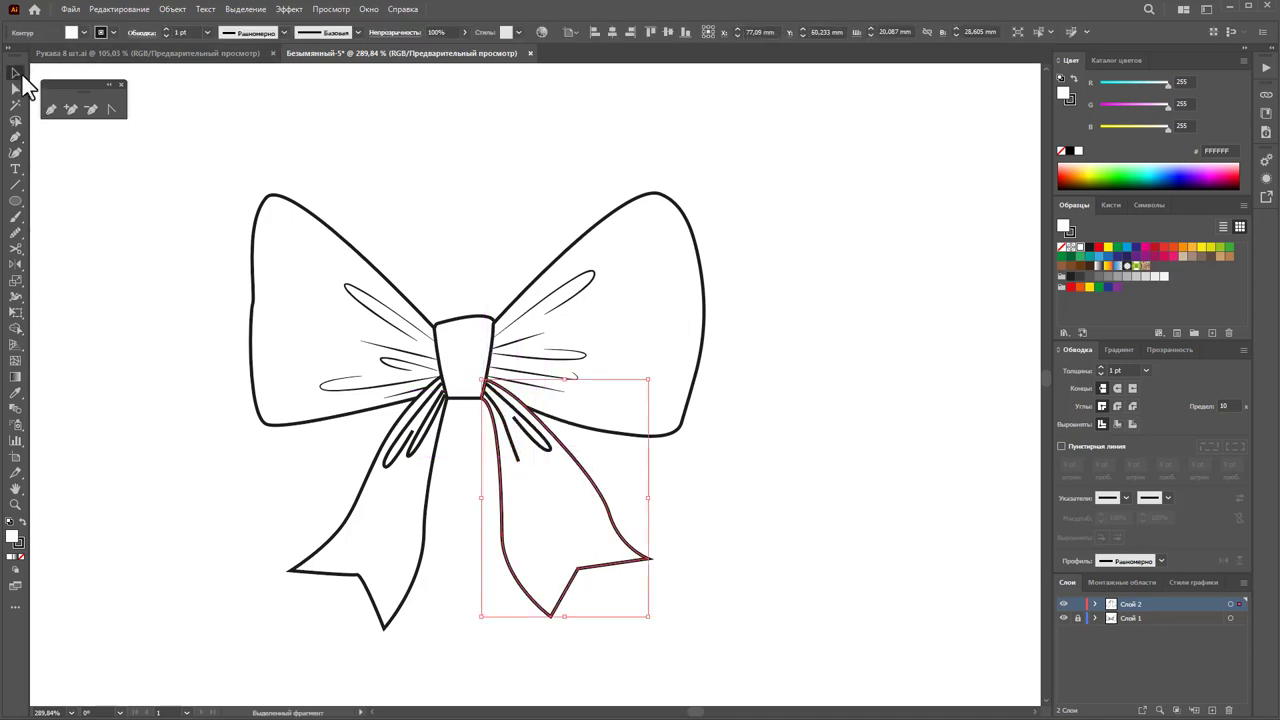
drag(648, 494, 355, 385)
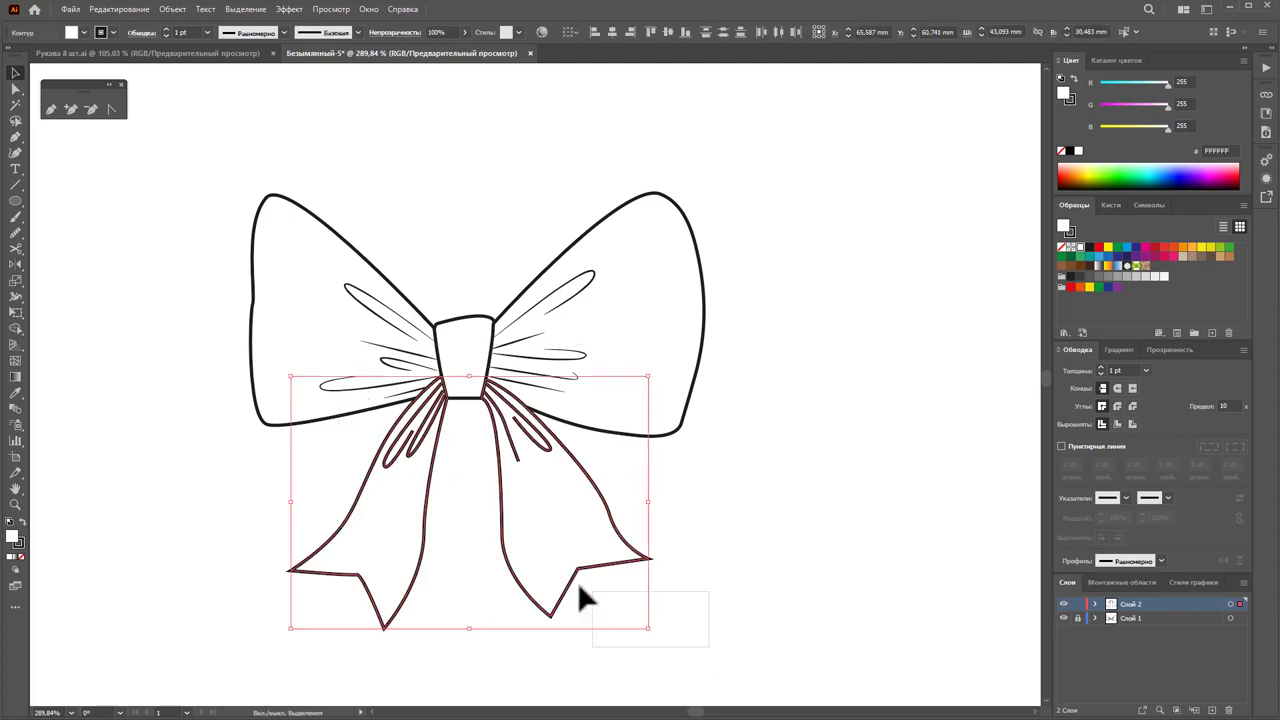
drag(585, 597, 338, 630)
click(1145, 371)
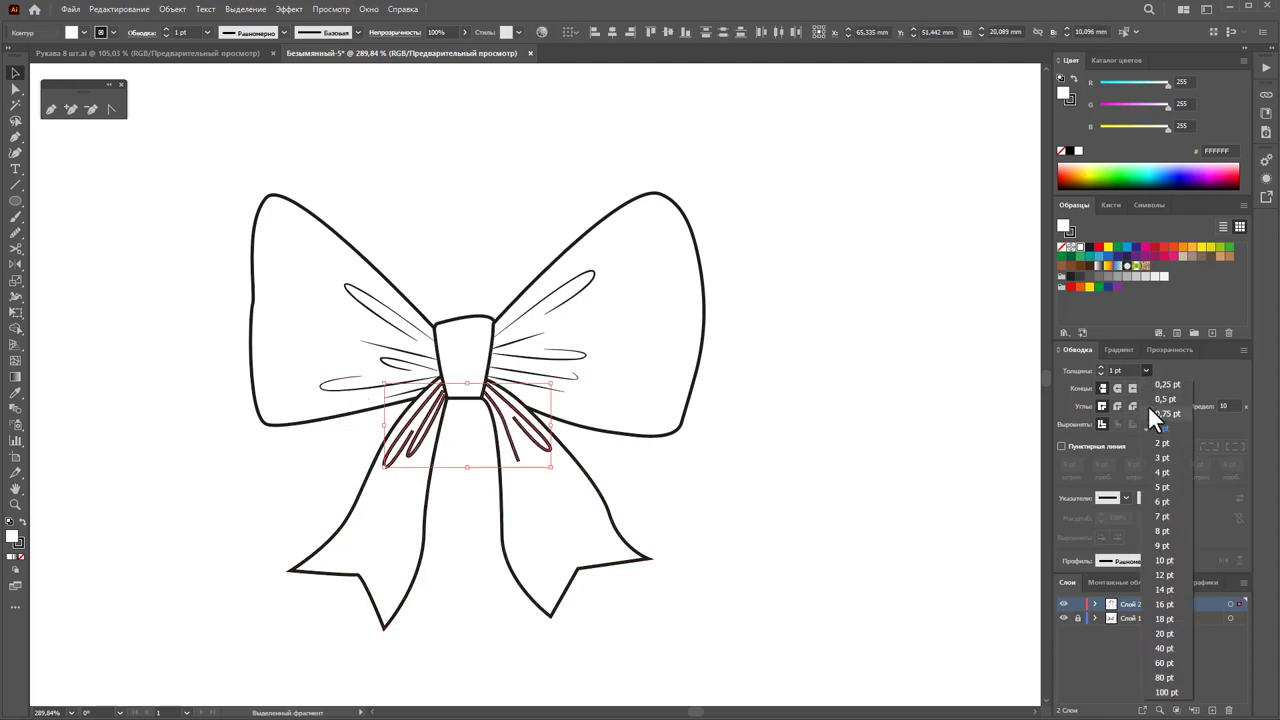
click(1148, 405)
click(1145, 372)
click(1153, 395)
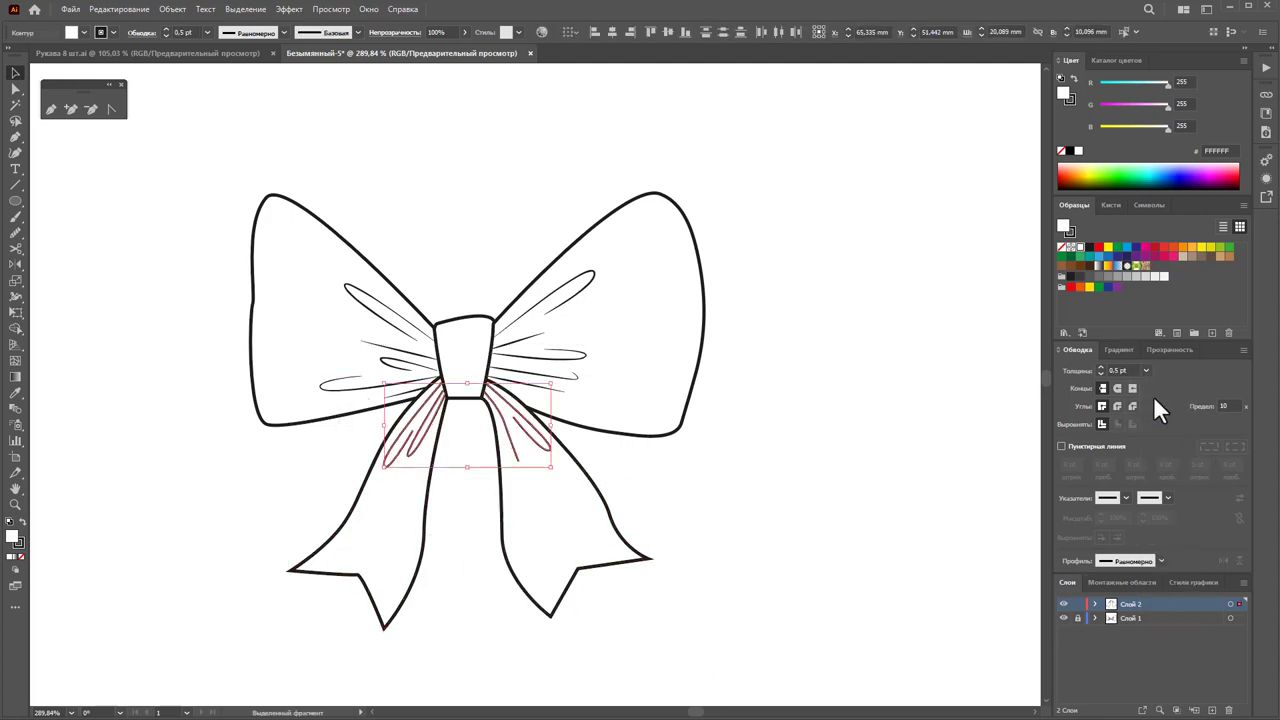
click(1159, 560)
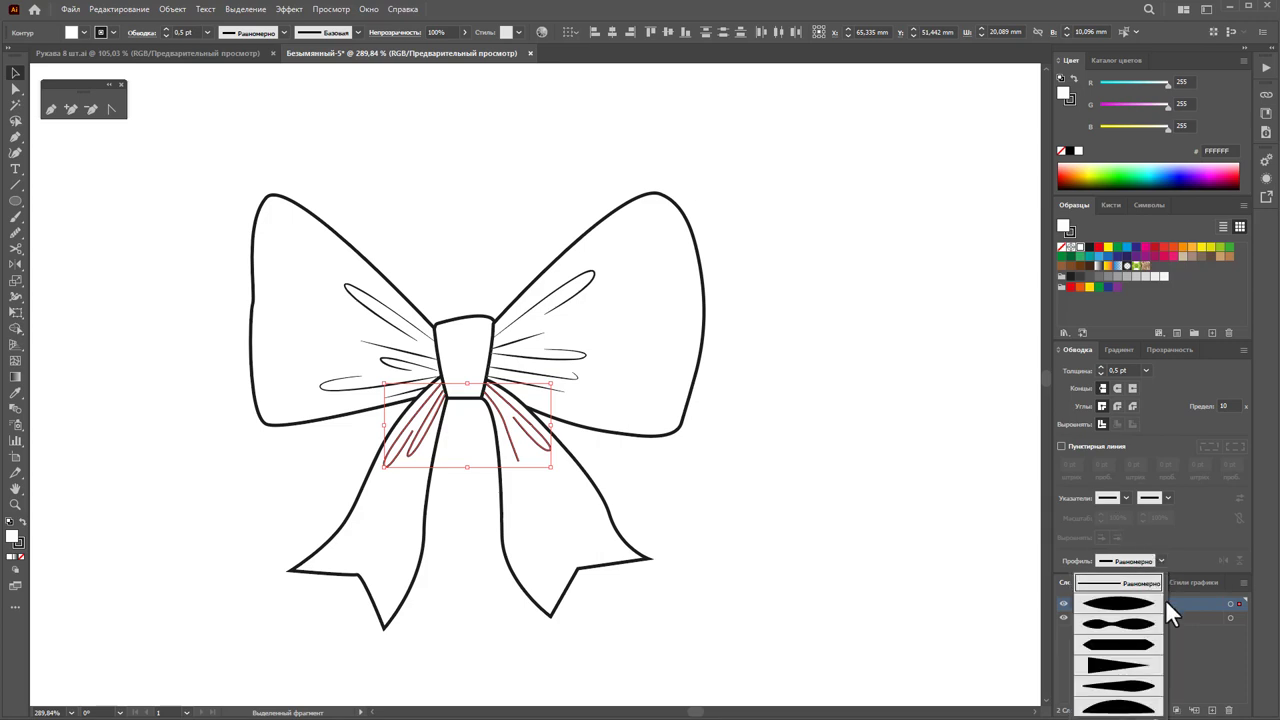
click(1140, 686)
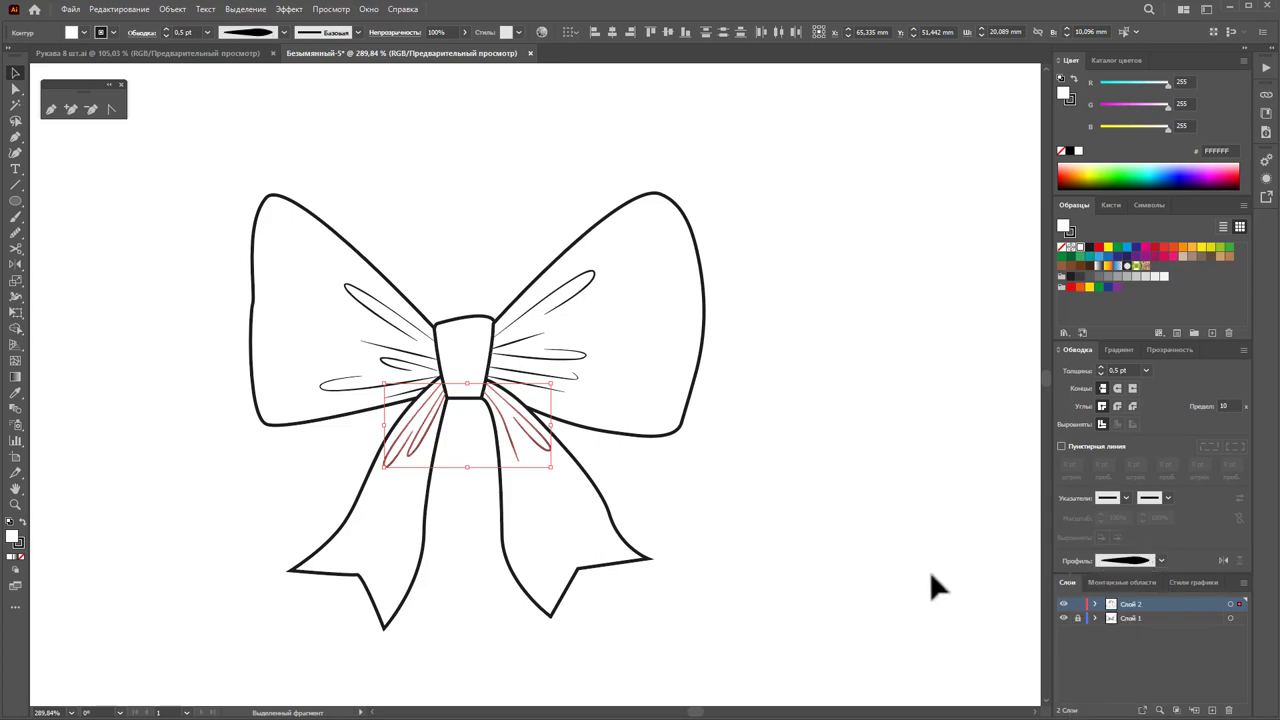
click(935, 556)
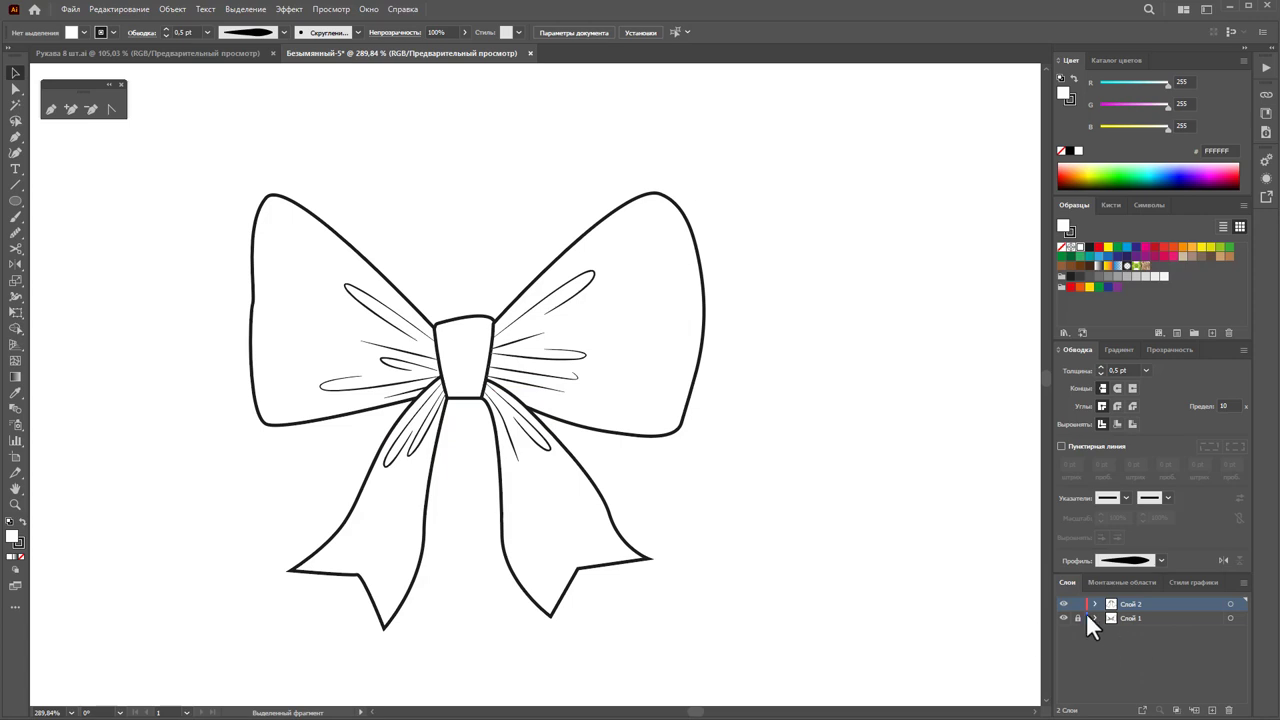
Step: Group all bow parts, then bring the knot in front of the tails inside the group
drag(790, 628, 245, 195)
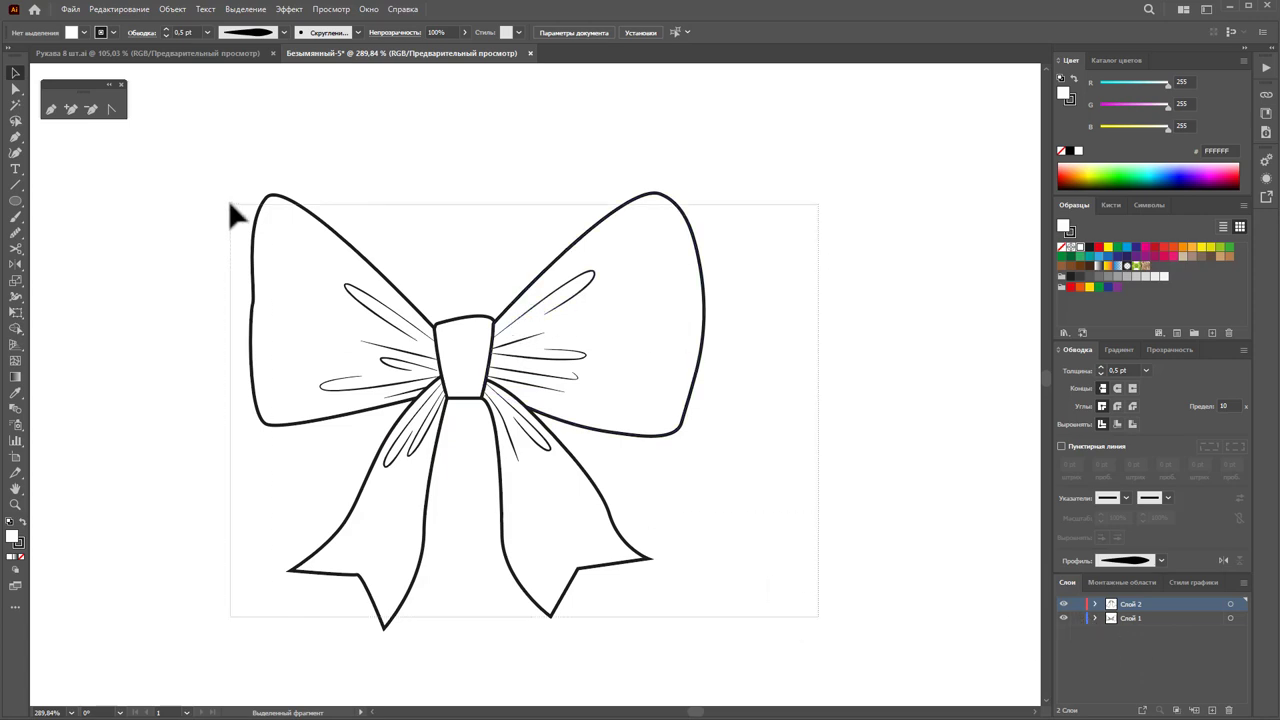
right_click(310, 228)
click(407, 397)
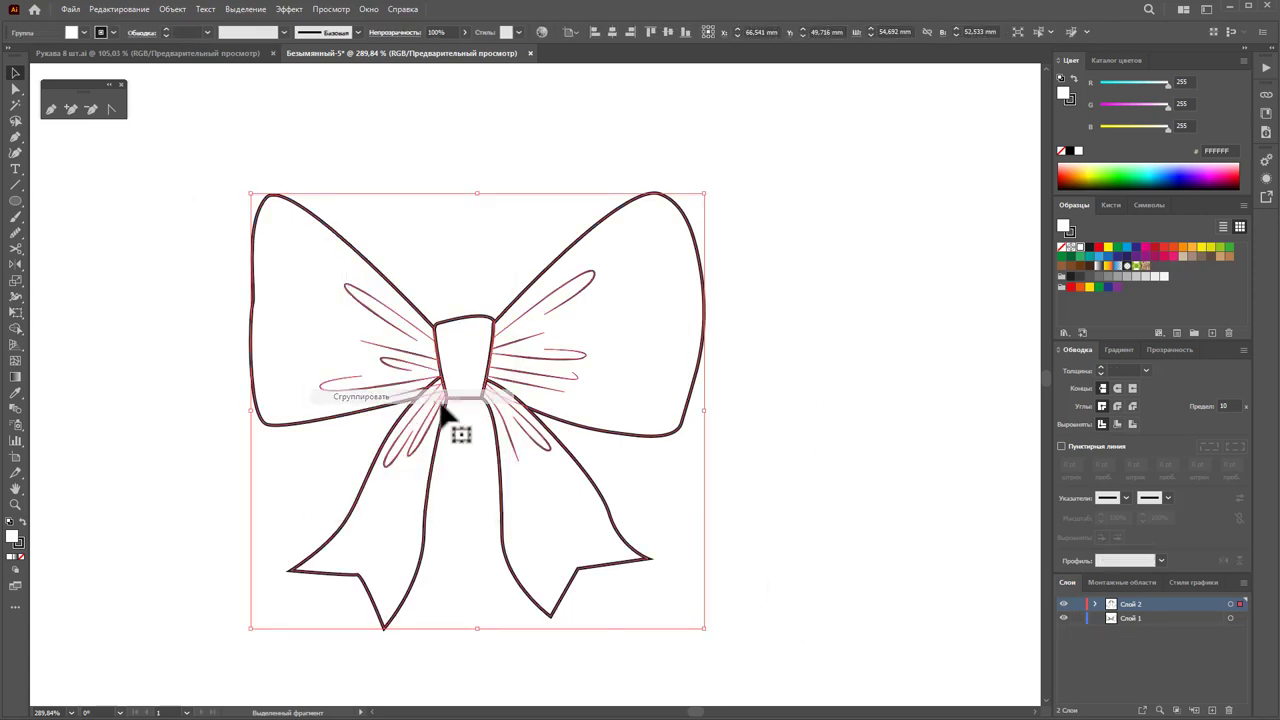
click(771, 492)
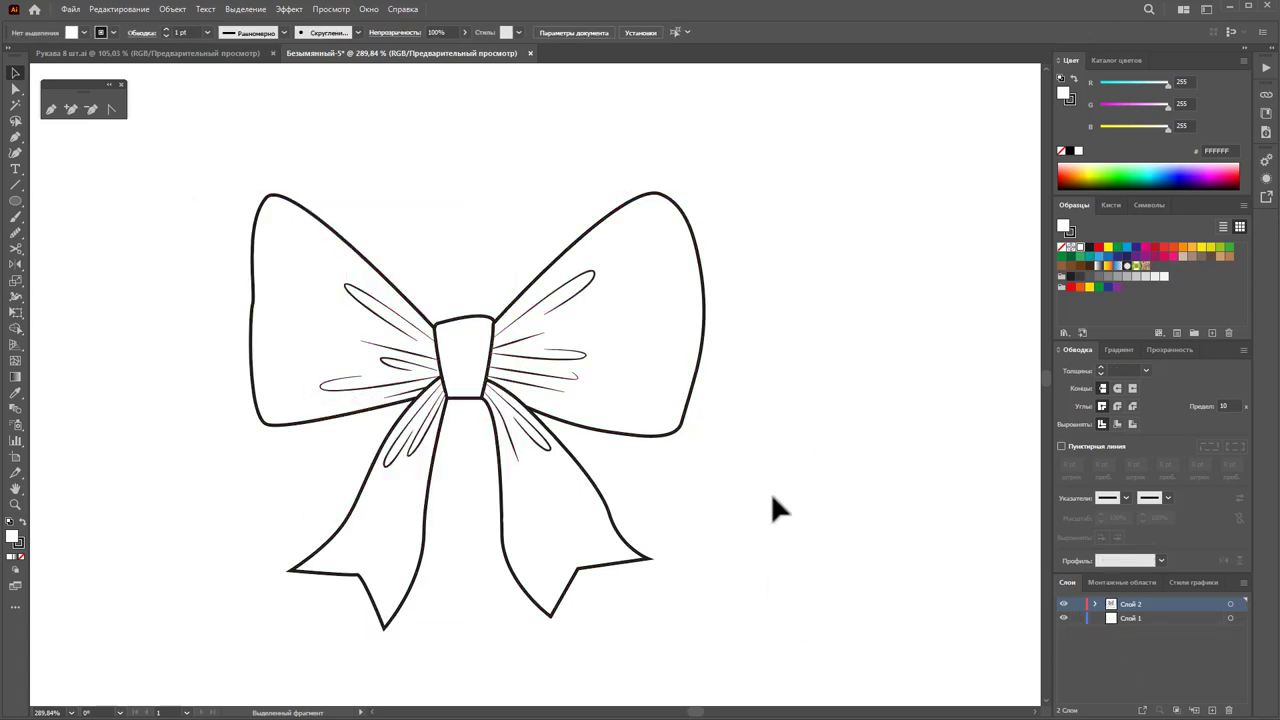
double_click(500, 371)
click(482, 318)
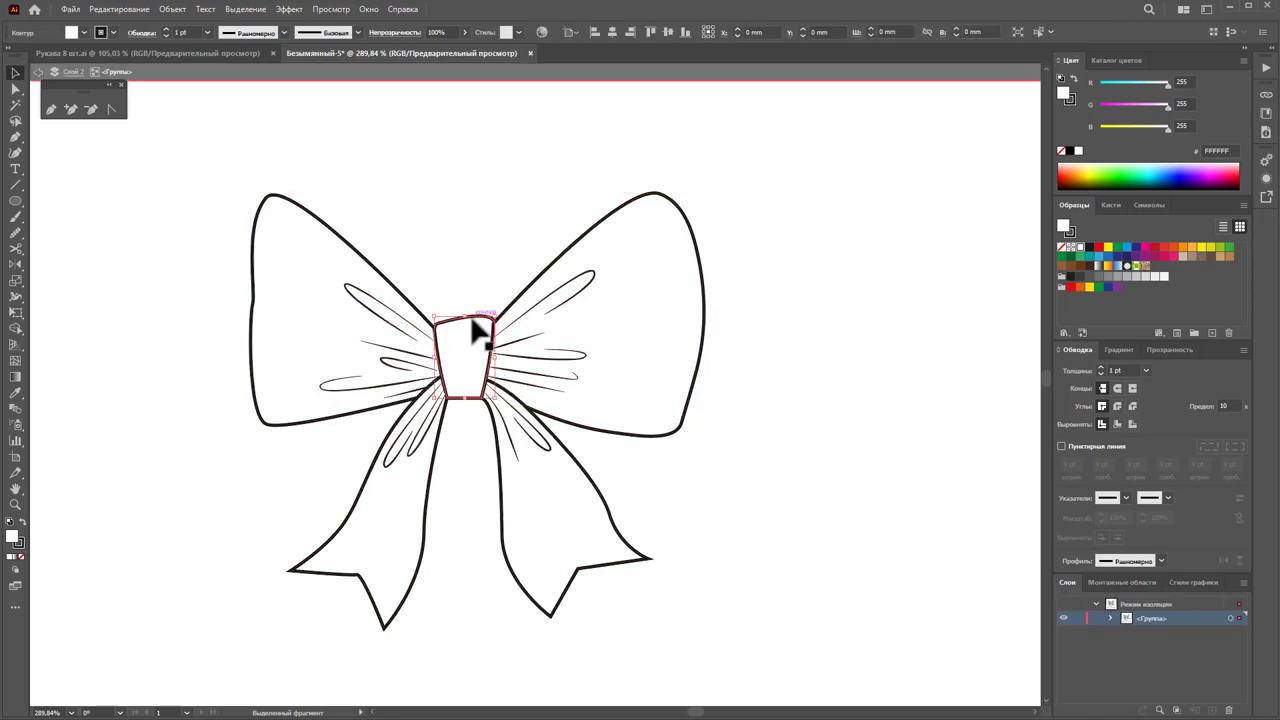
right_click(482, 318)
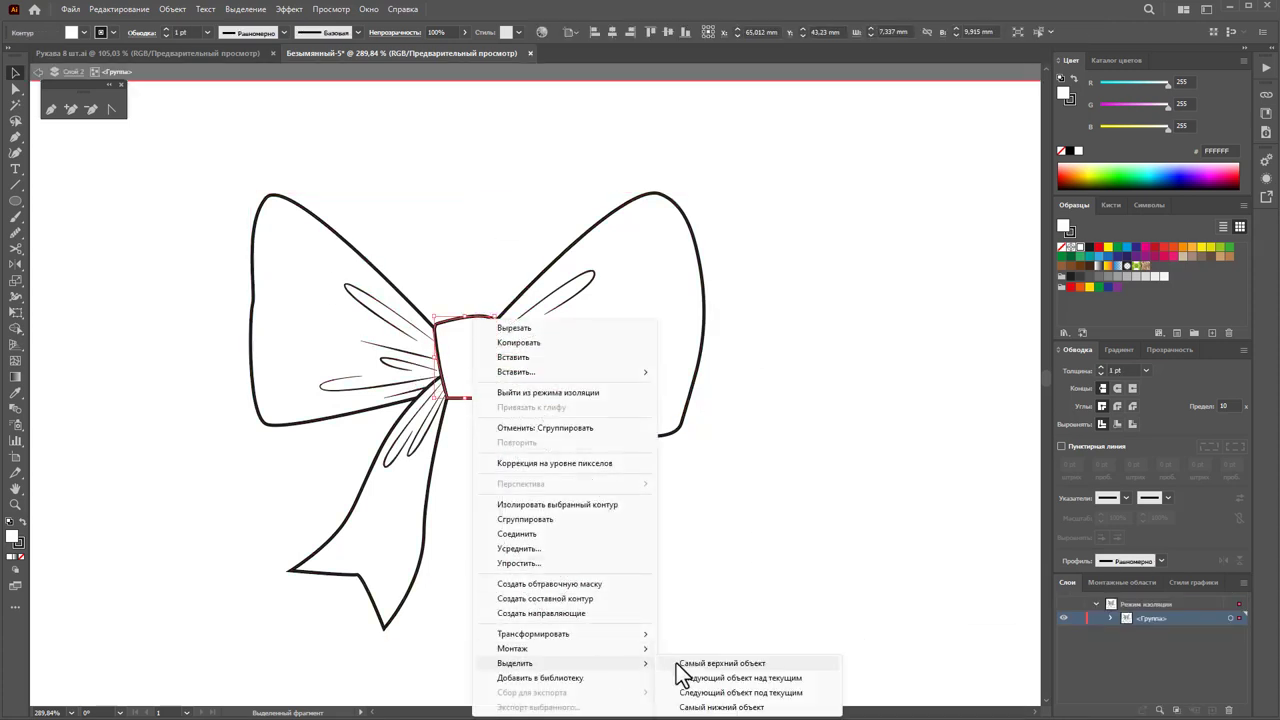
mouse_move(513, 648)
click(687, 650)
Step: Exit group editing, delete the empty Слой 1, and zoom out to the whole bow
double_click(713, 552)
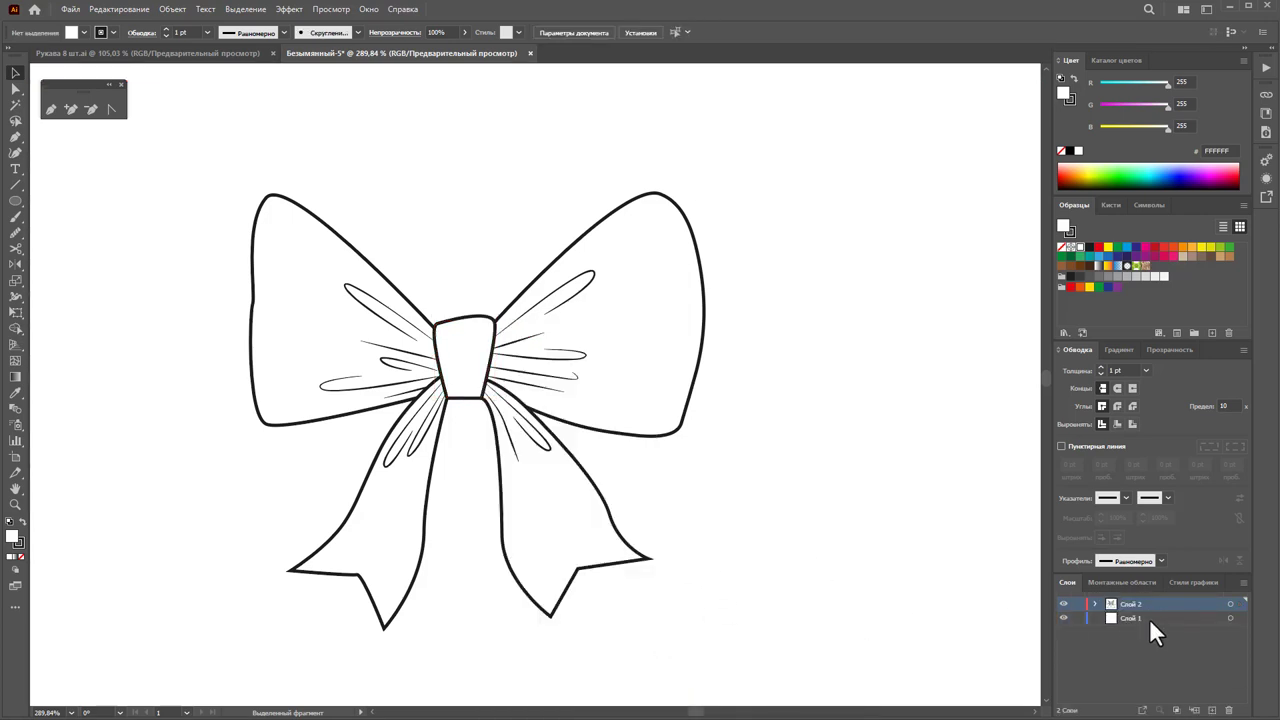
drag(1149, 618, 1228, 712)
key(z)
alt+click(538, 420)
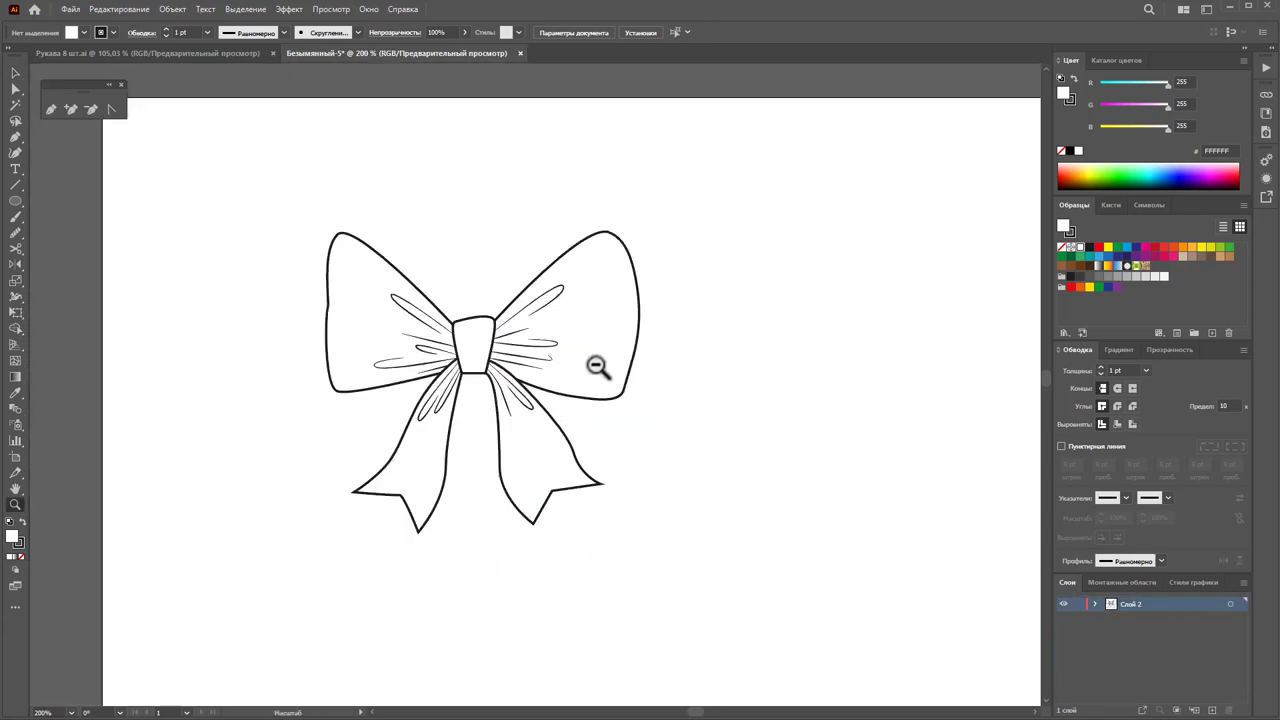
alt+click(600, 366)
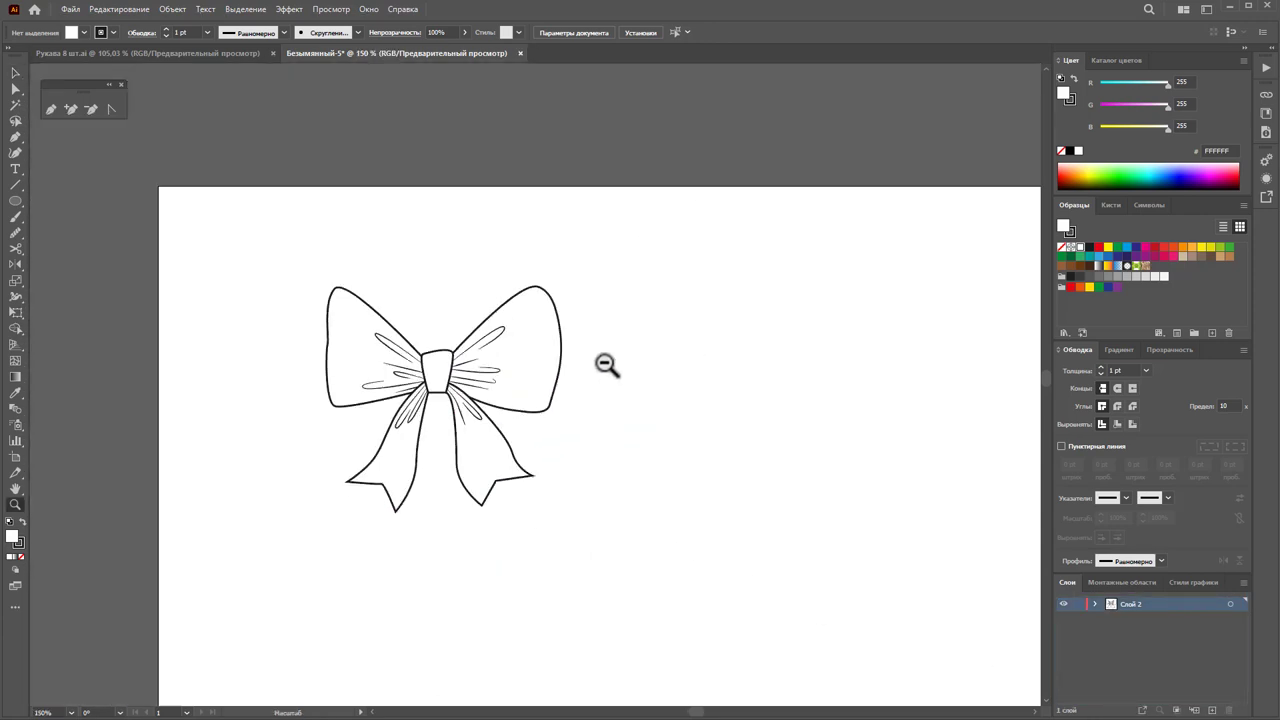
Step: Fill the wings, knot and tail outlines with red E30613
click(539, 356)
click(628, 290)
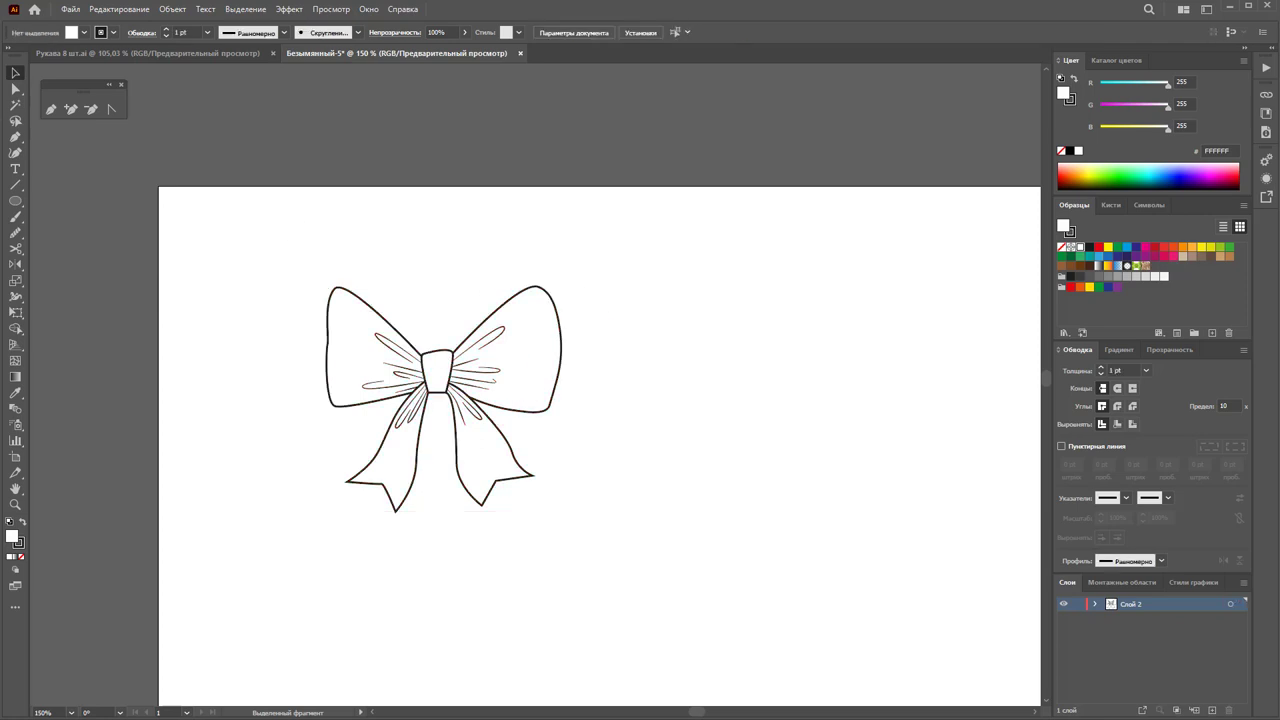
click(15, 88)
click(546, 326)
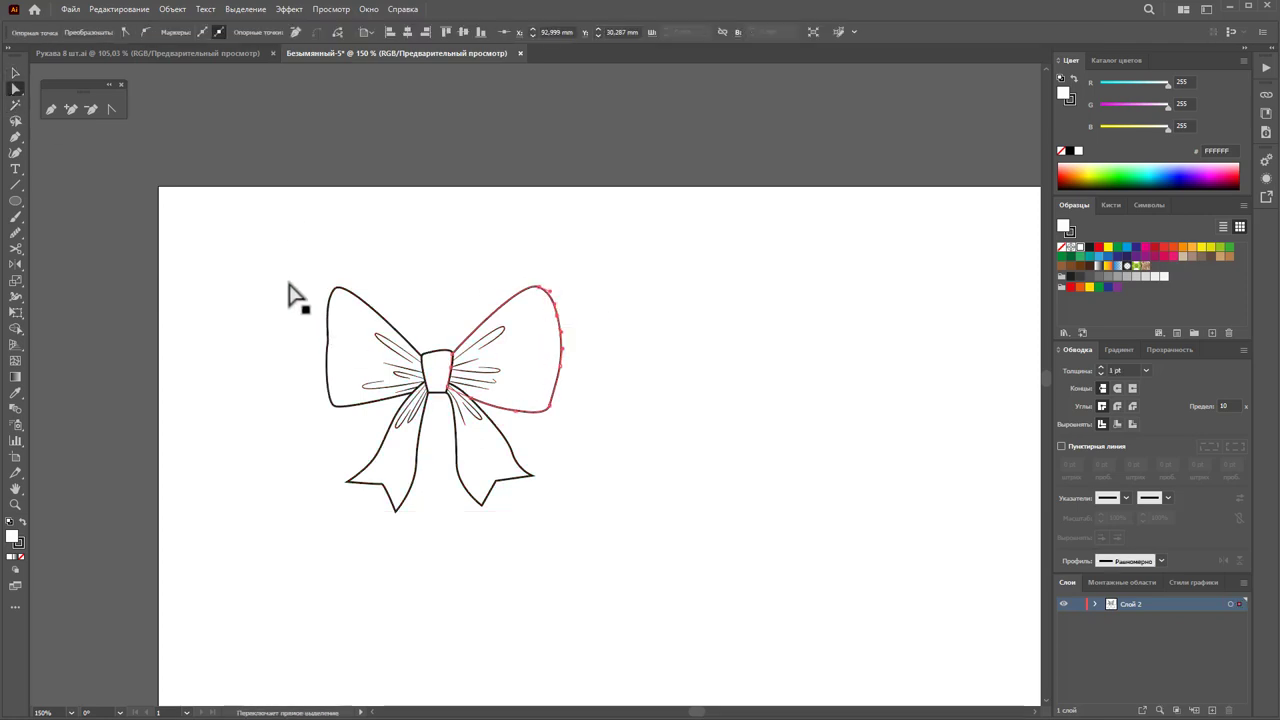
drag(287, 280, 430, 408)
drag(378, 541, 530, 506)
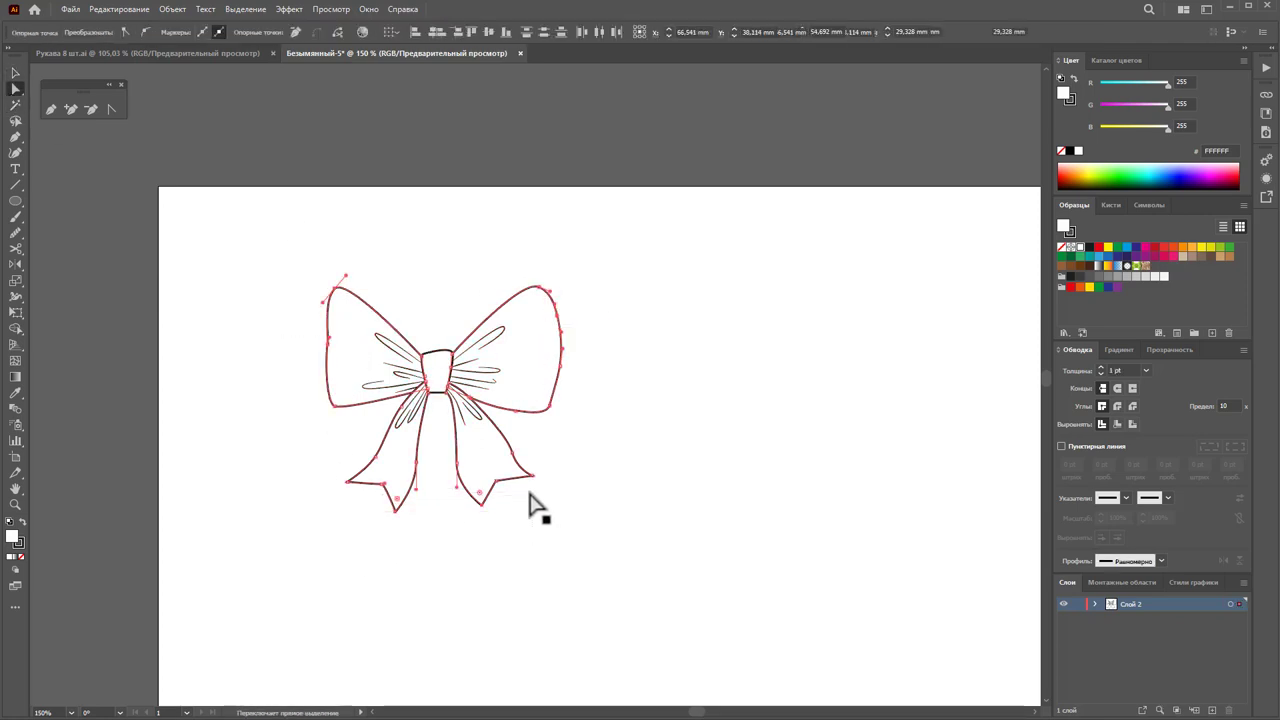
click(1098, 247)
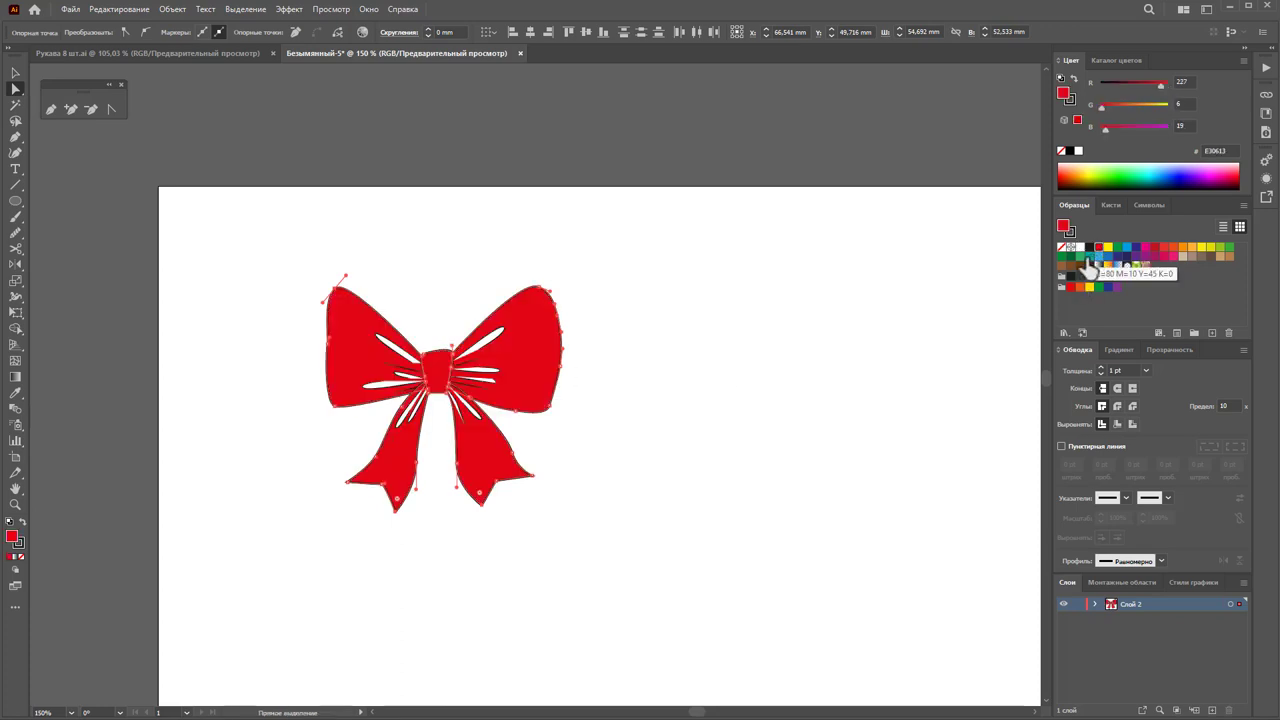
click(441, 210)
click(443, 380)
Step: Remove the white fill from the highlight stripes under the knot
click(441, 380)
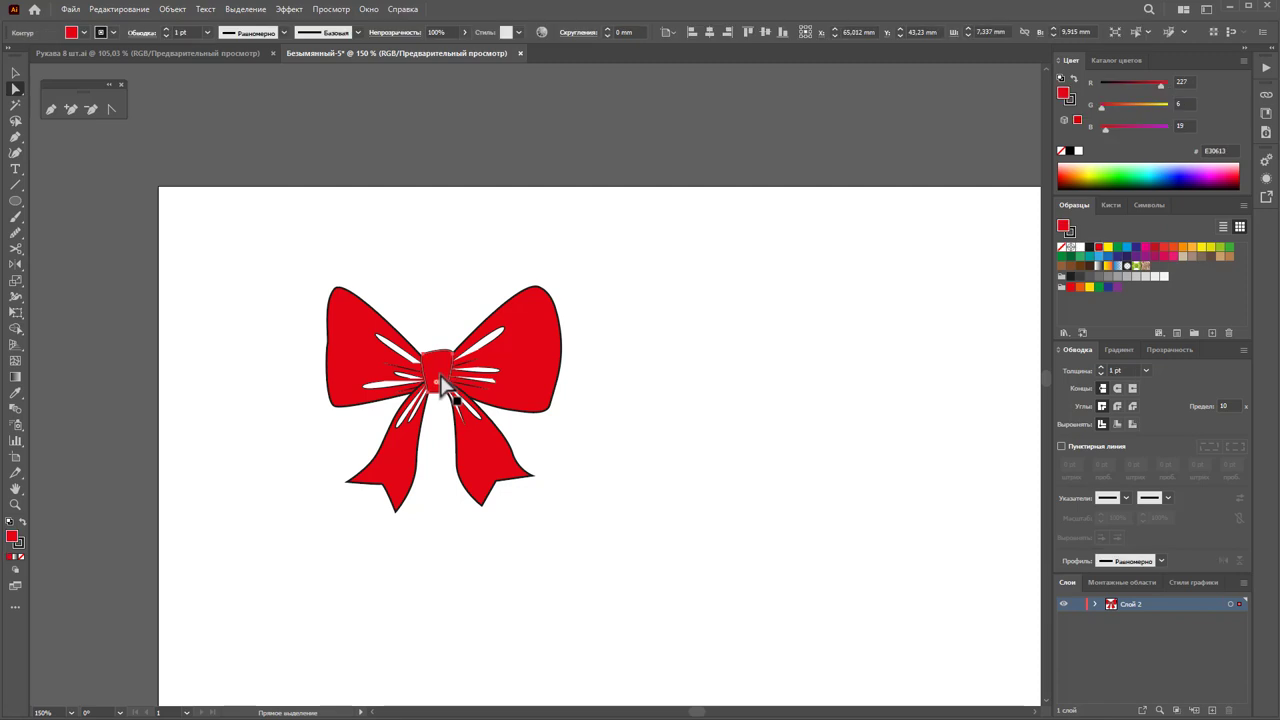
click(24, 72)
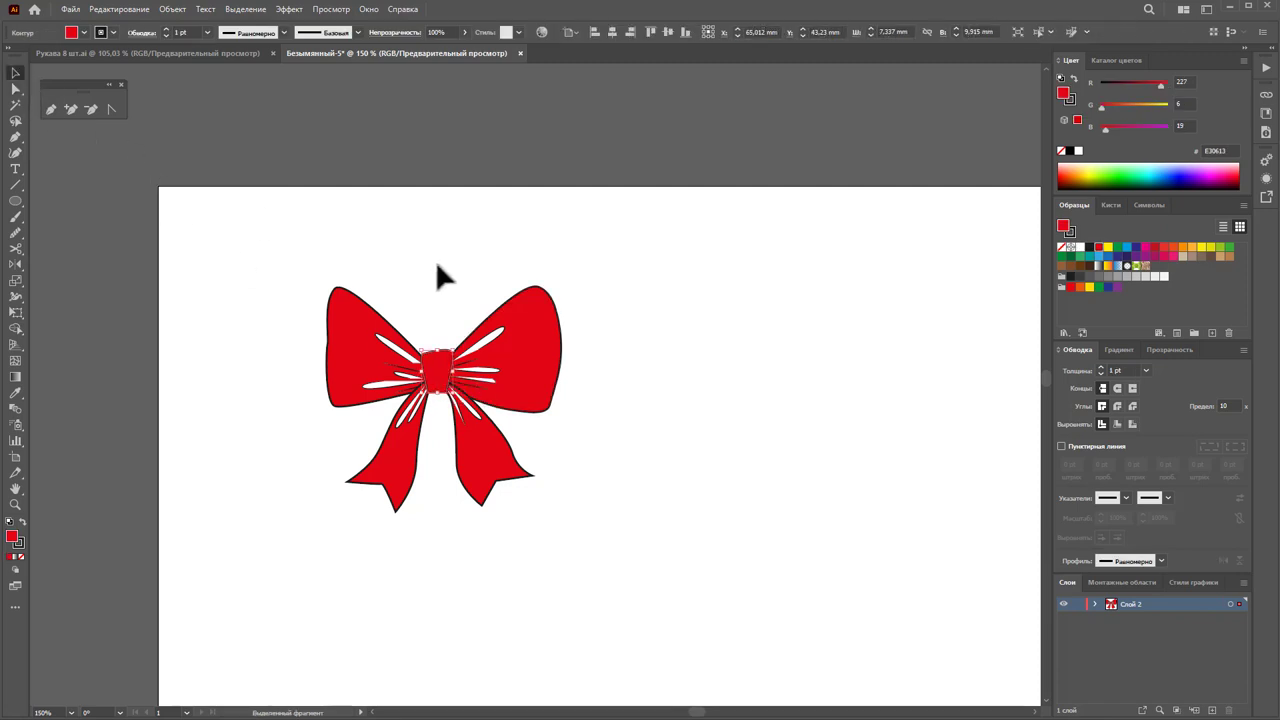
double_click(527, 370)
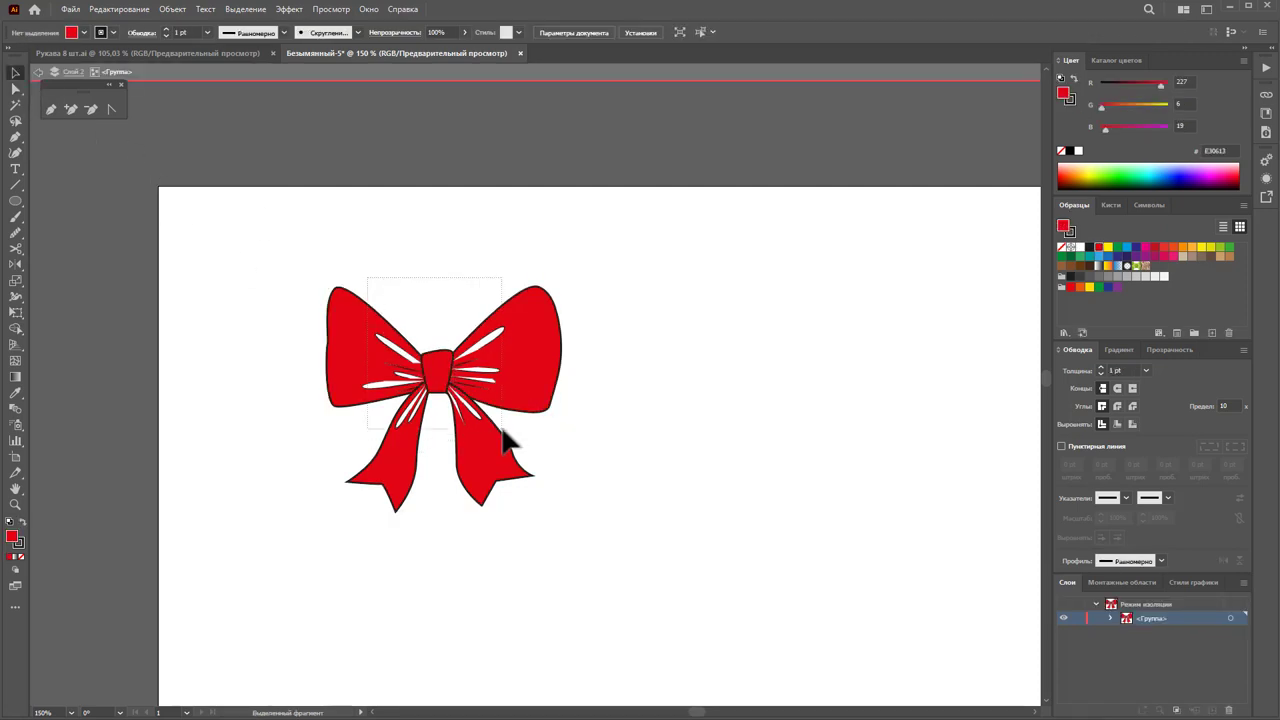
key(ctrl+a)
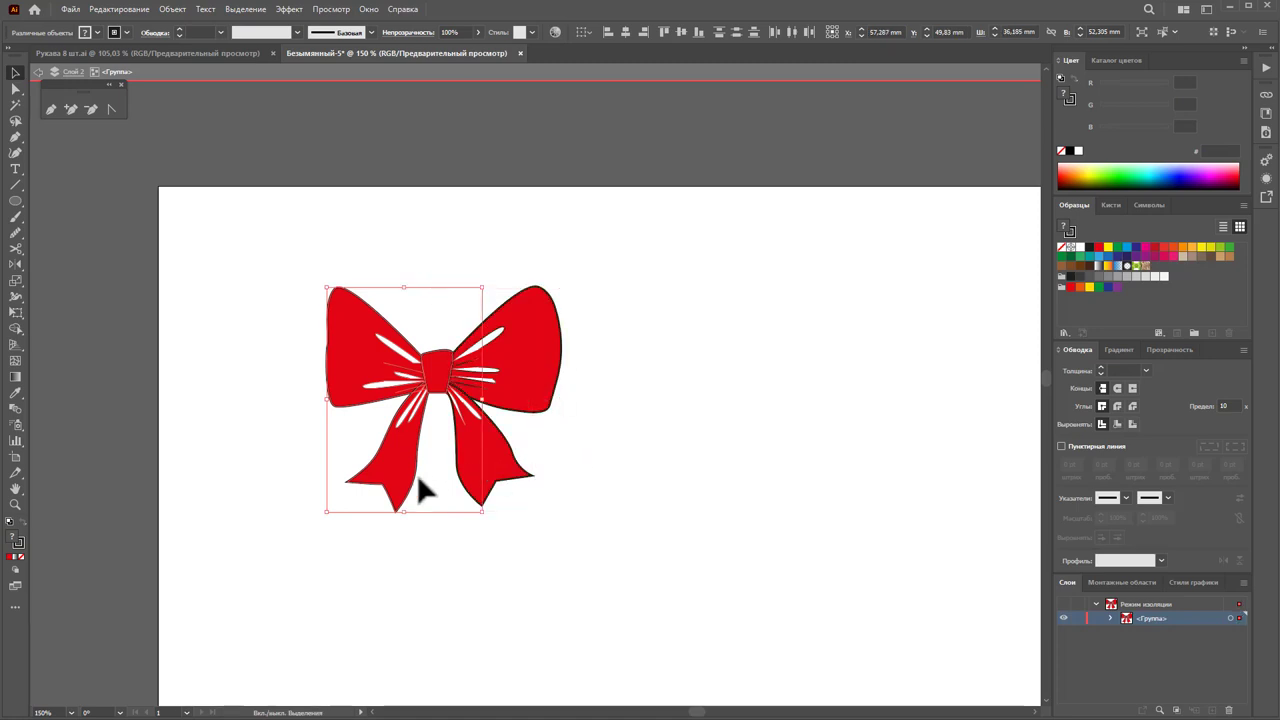
click(464, 372)
click(440, 376)
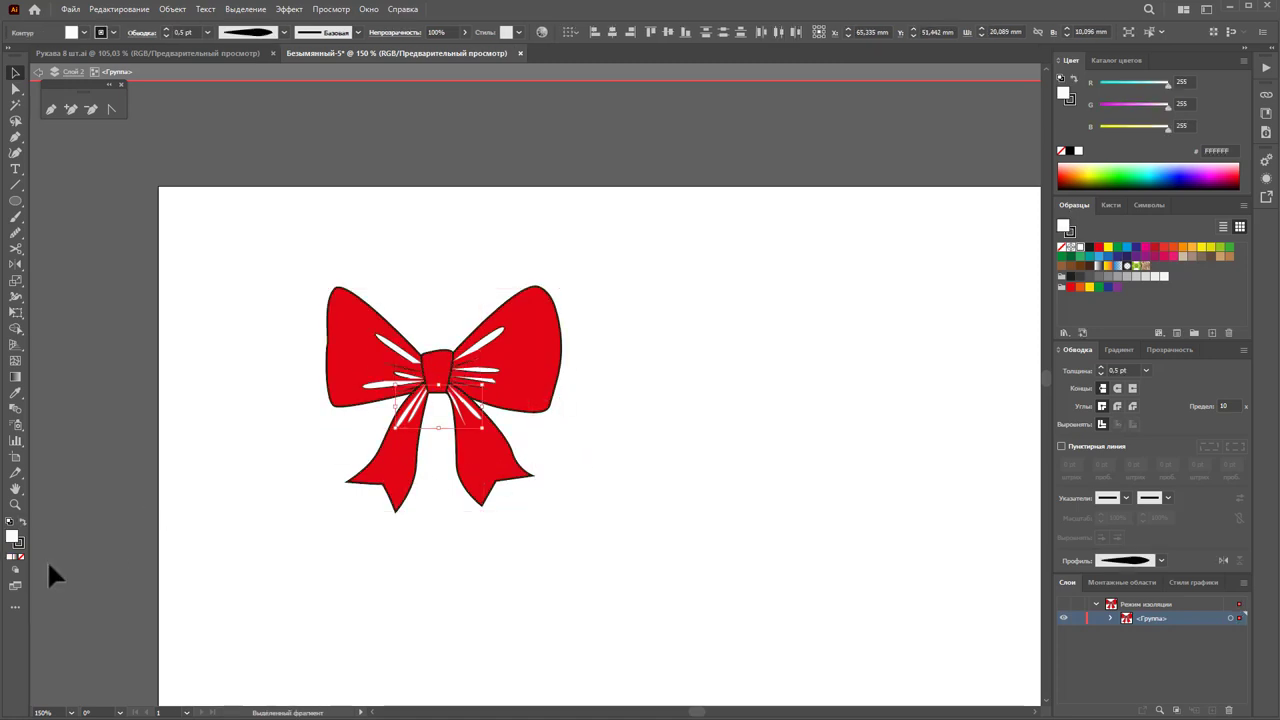
key(Delete)
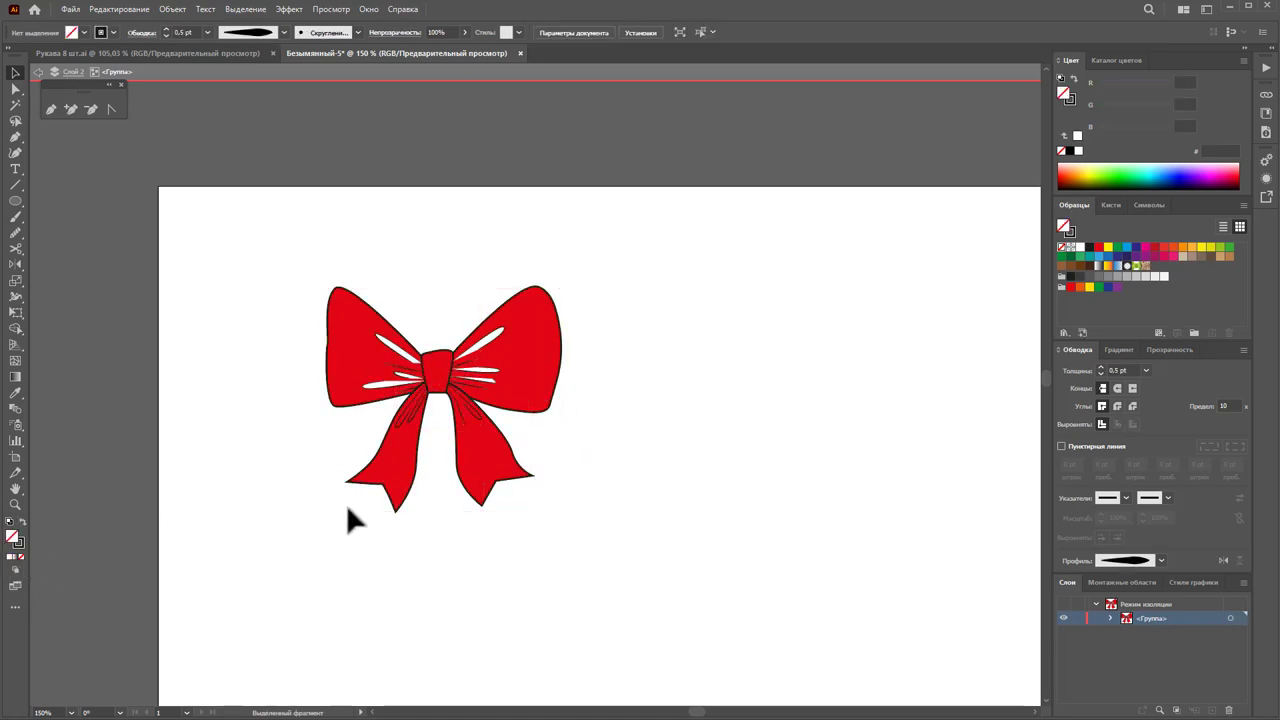
Step: Set the left loop's two highlight strokes to no fill
click(397, 387)
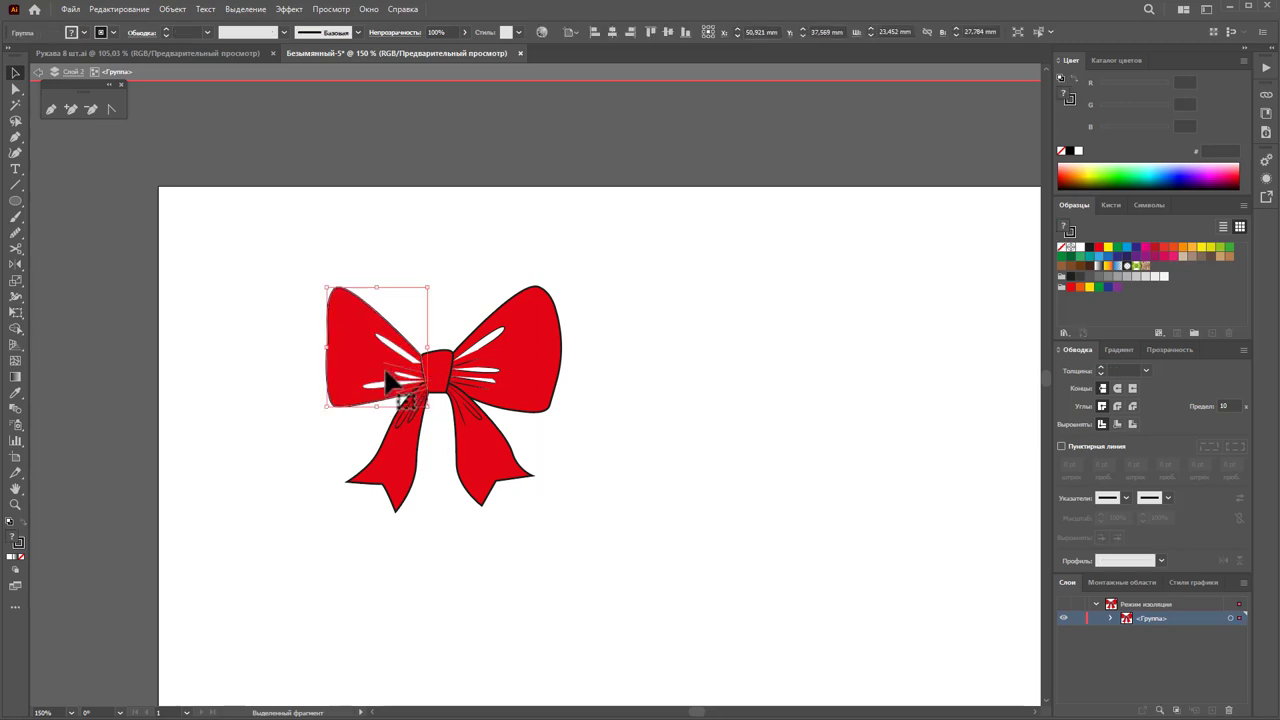
double_click(390, 383)
click(398, 384)
drag(428, 280, 346, 362)
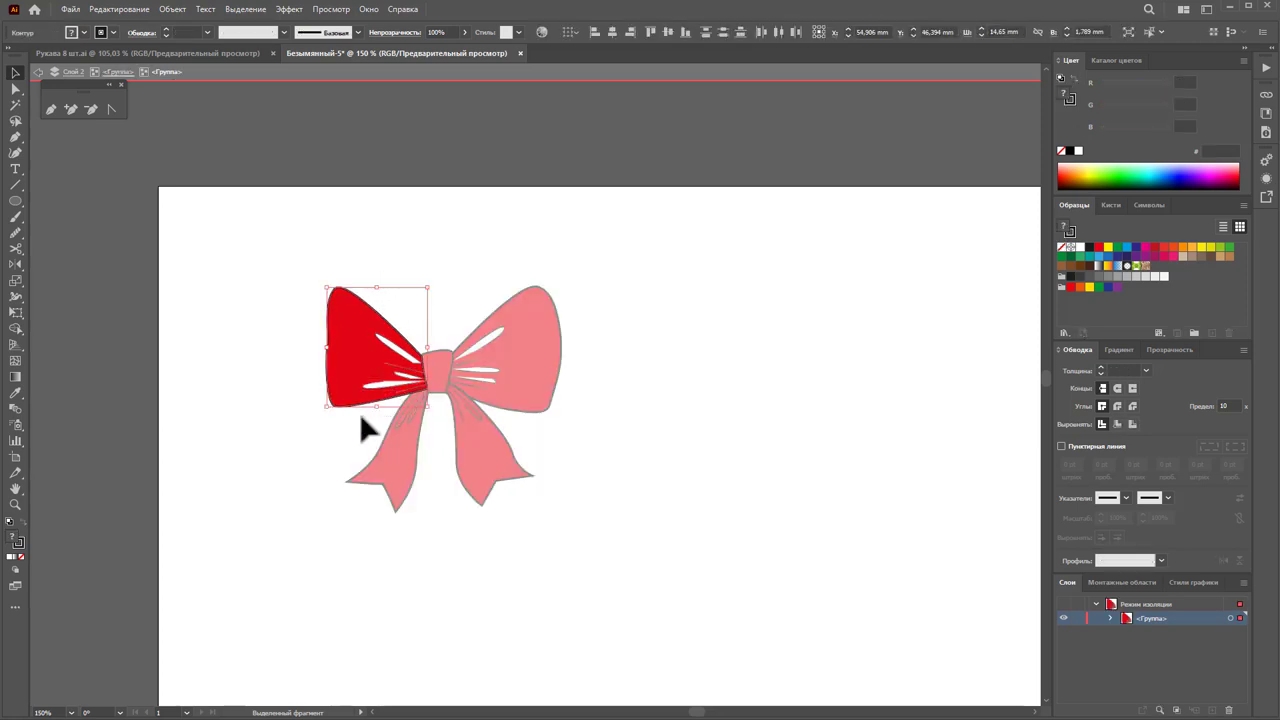
click(24, 556)
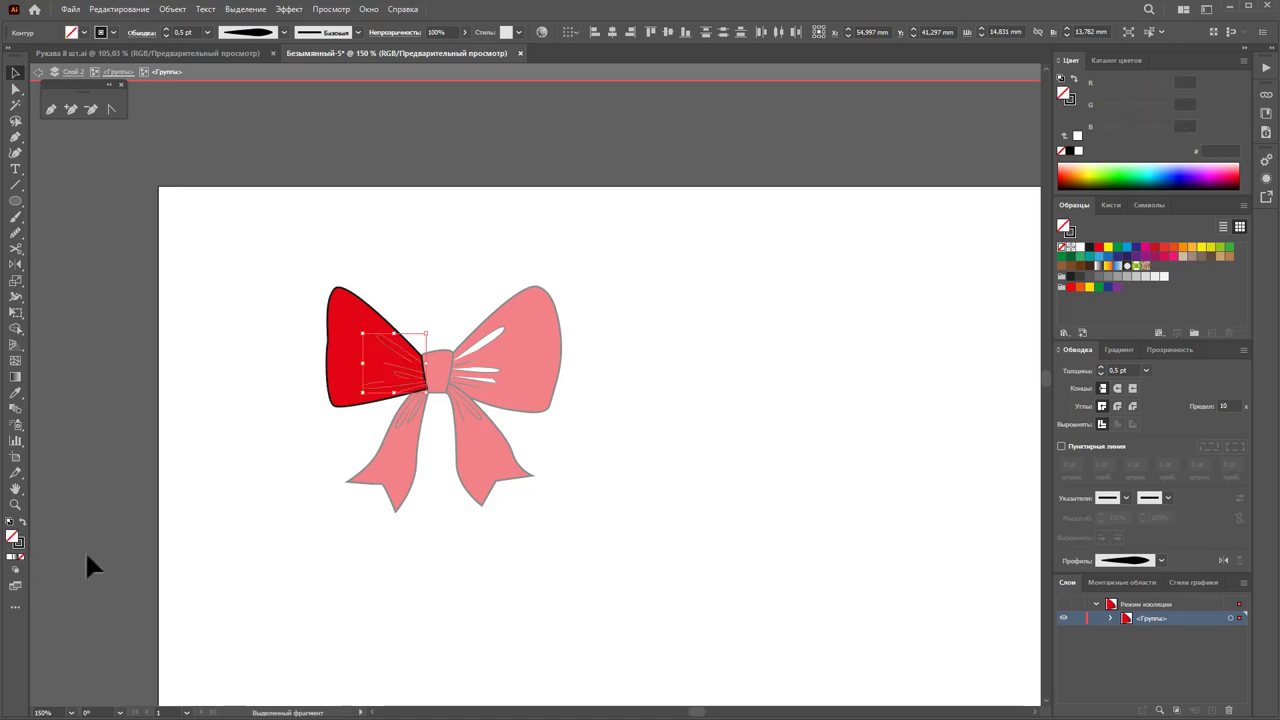
click(584, 487)
key(Escape)
Step: Set the right wing's highlight strokes to no fill and exit isolation mode
click(545, 345)
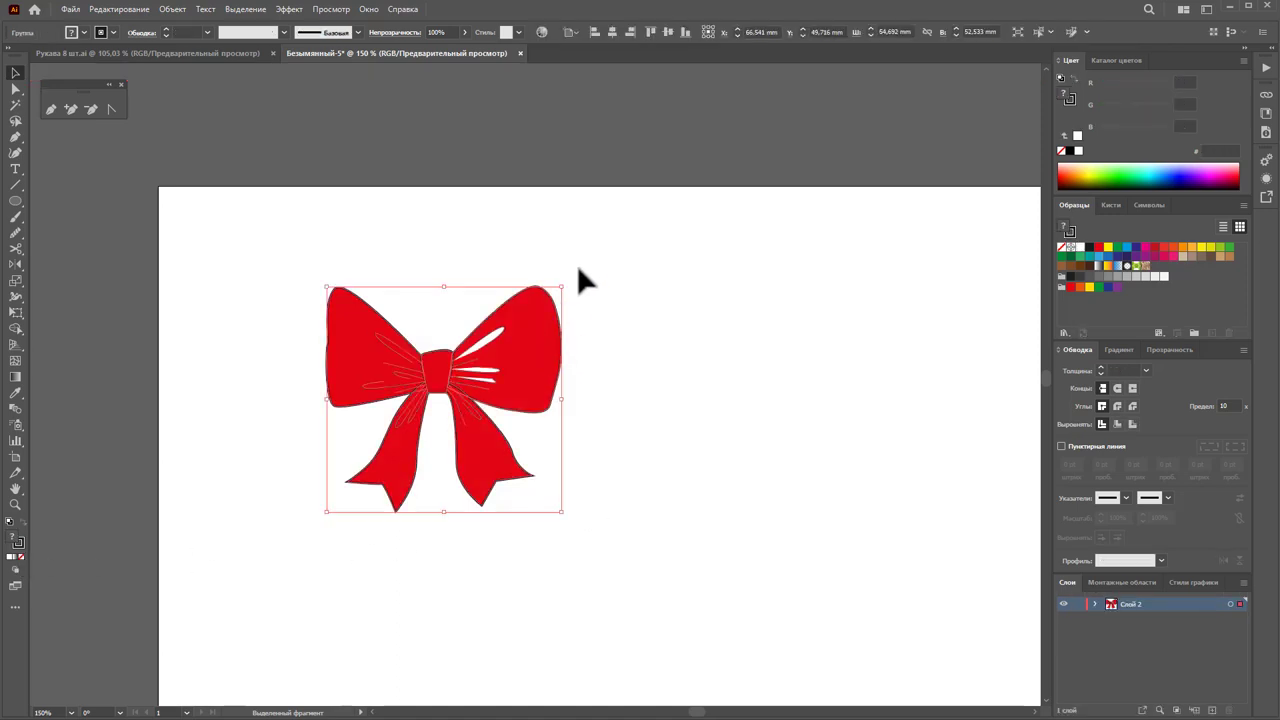
double_click(540, 340)
double_click(536, 320)
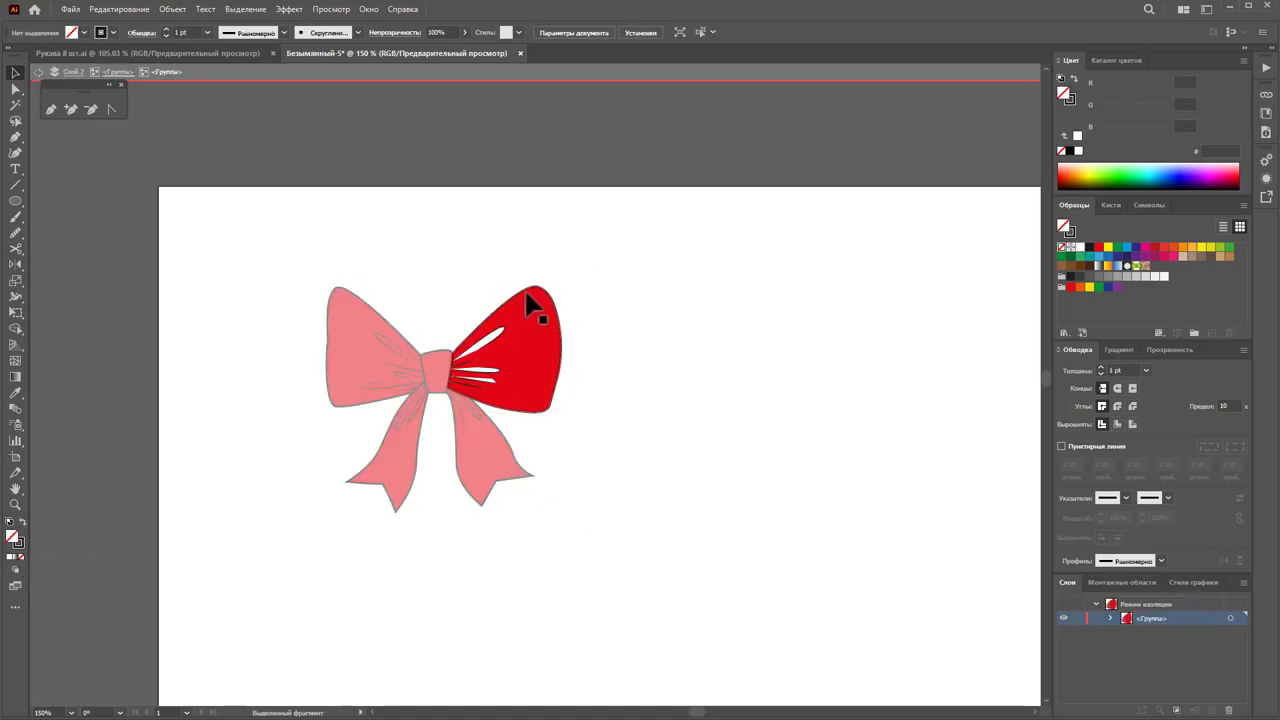
click(522, 372)
click(480, 372)
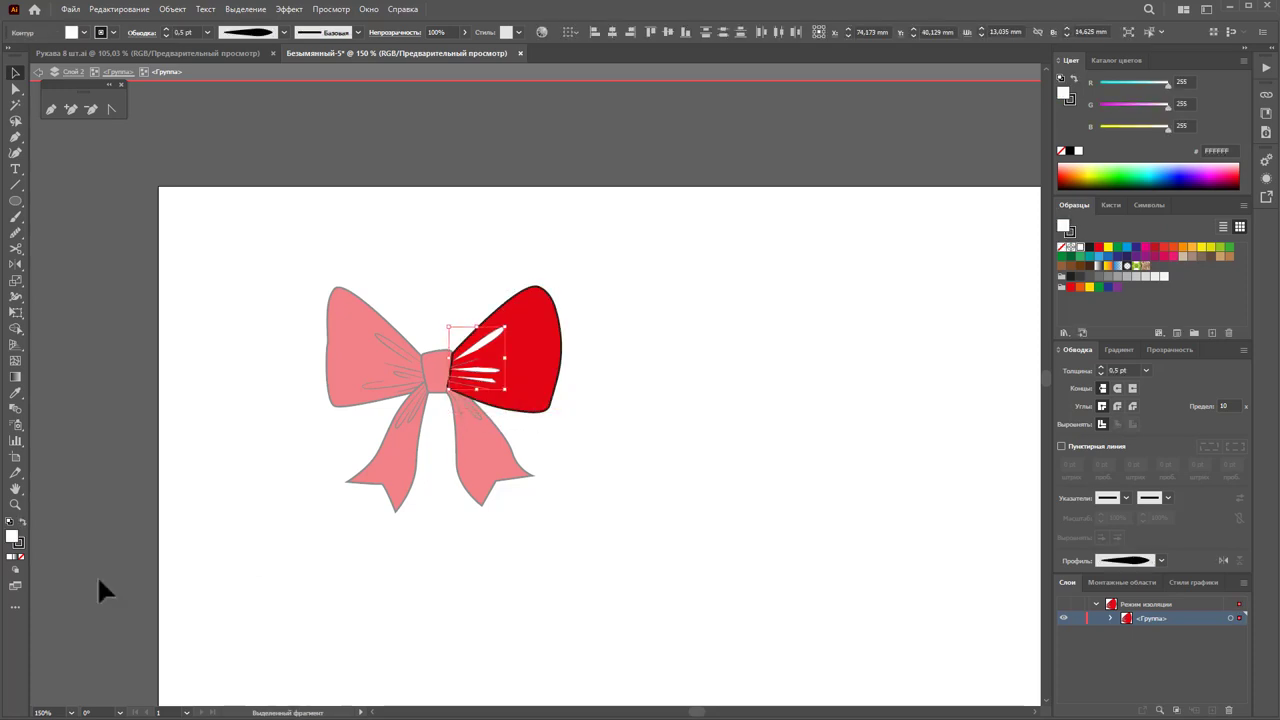
click(555, 550)
key(Escape)
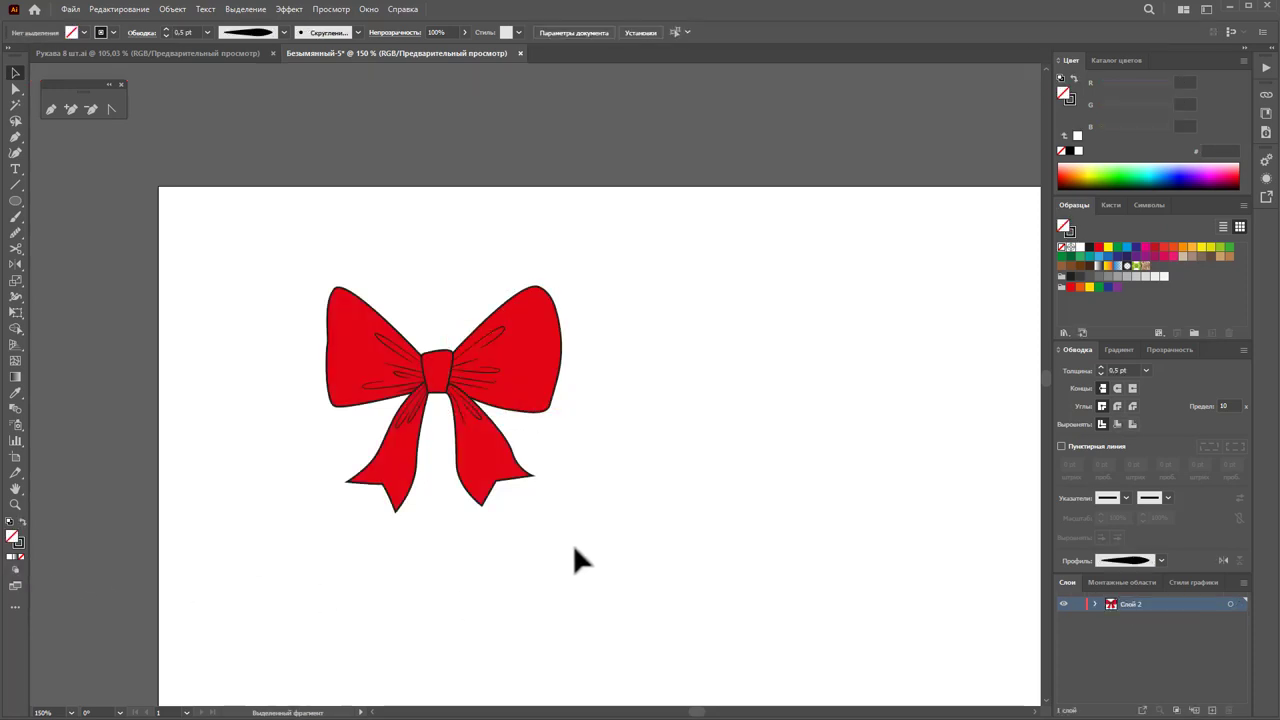
Step: Zoom to the bow, then Alt-drag a trial copy rightward and shrink it
key(z)
alt+click(628, 410)
alt+click(650, 443)
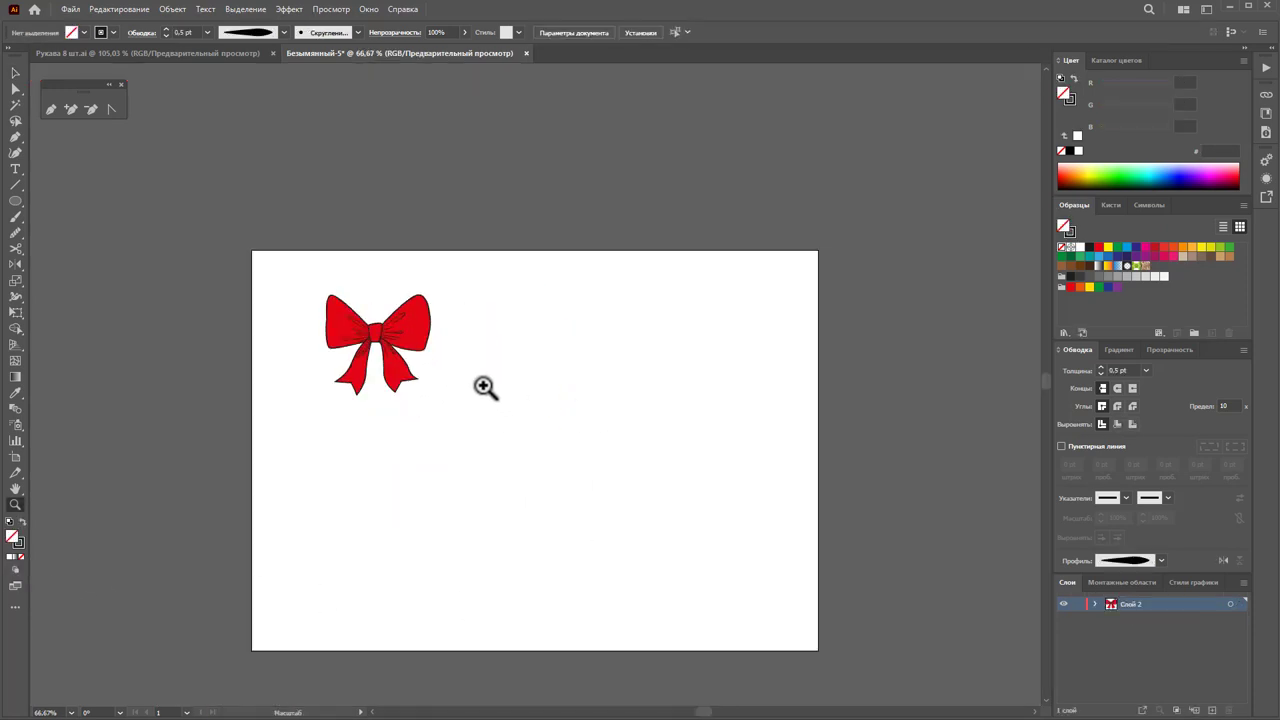
drag(392, 330, 517, 374)
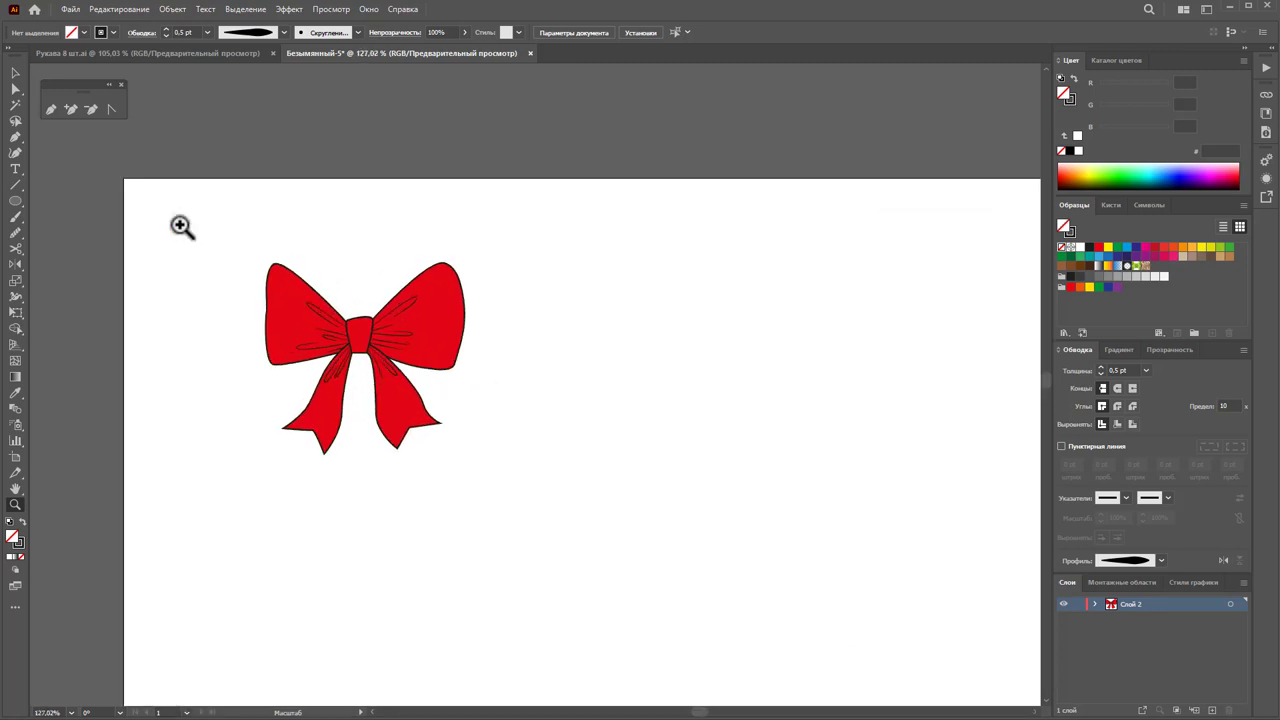
click(15, 72)
drag(517, 460, 240, 257)
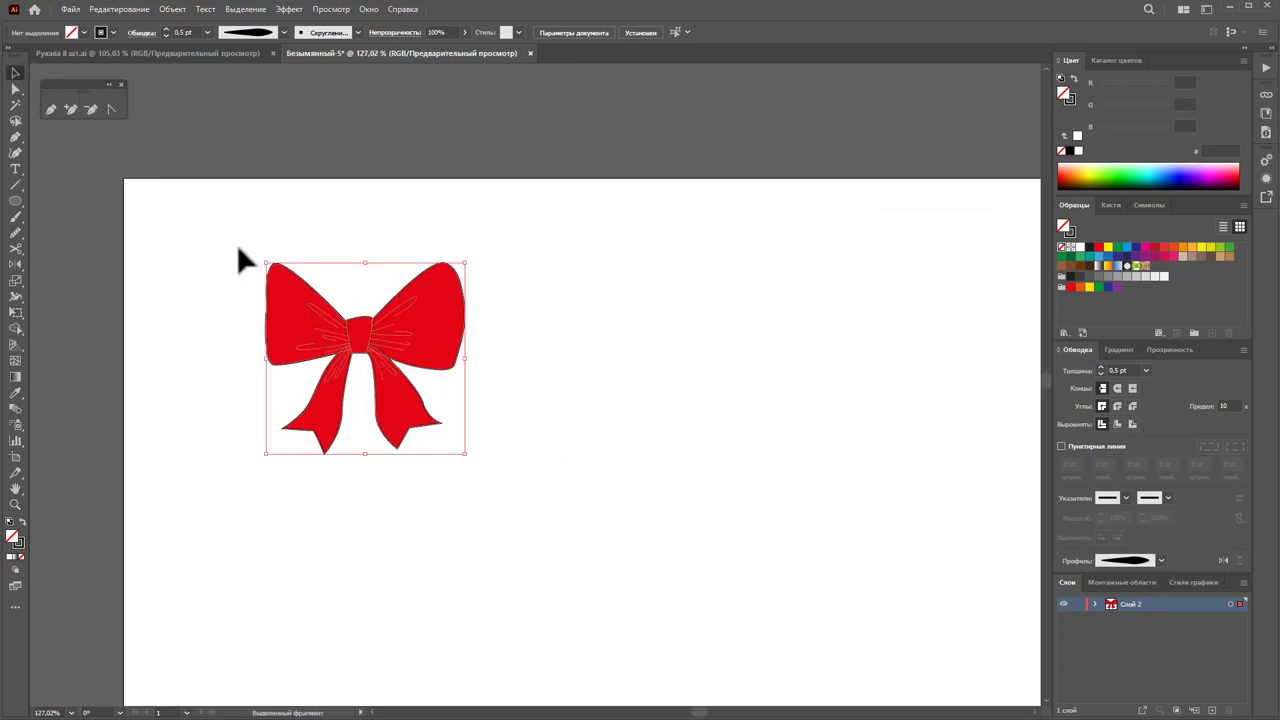
mouse_move(420, 337)
mouse_down()
mouse_move(643, 348)
mouse_move(660, 362)
mouse_up()
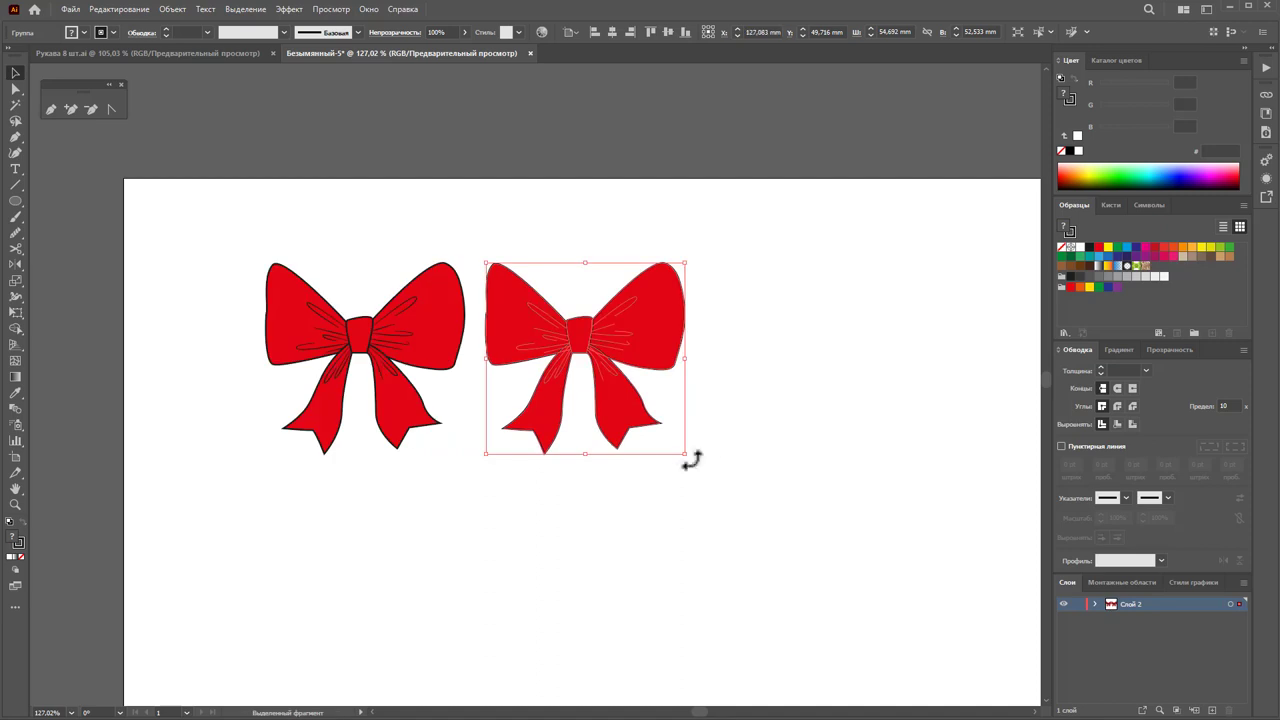
mouse_move(685, 456)
mouse_down()
mouse_move(537, 320)
mouse_move(528, 290)
mouse_move(518, 295)
mouse_up()
click(536, 316)
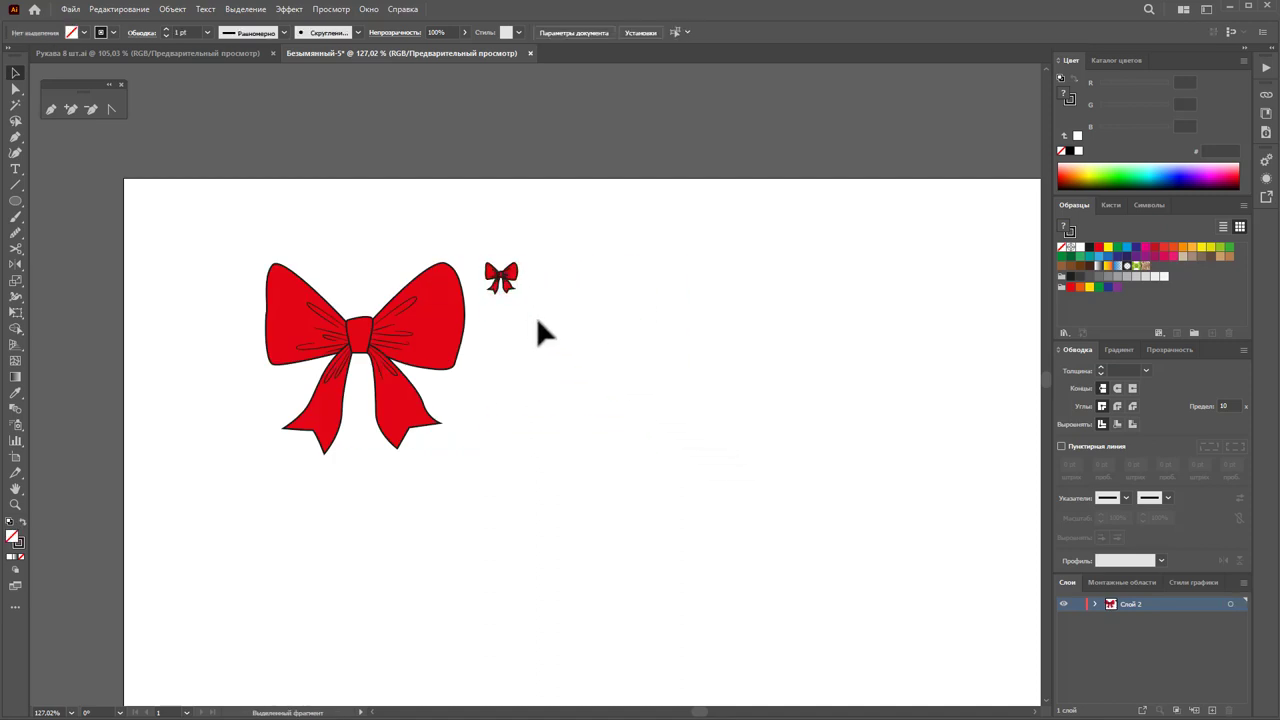
Step: Delete the shrunken trial copy and Alt-drag a full-size copy 56.1 mm right
click(15, 505)
mouse_move(510, 280)
mouse_down()
mouse_move(877, 289)
mouse_move(586, 246)
mouse_up()
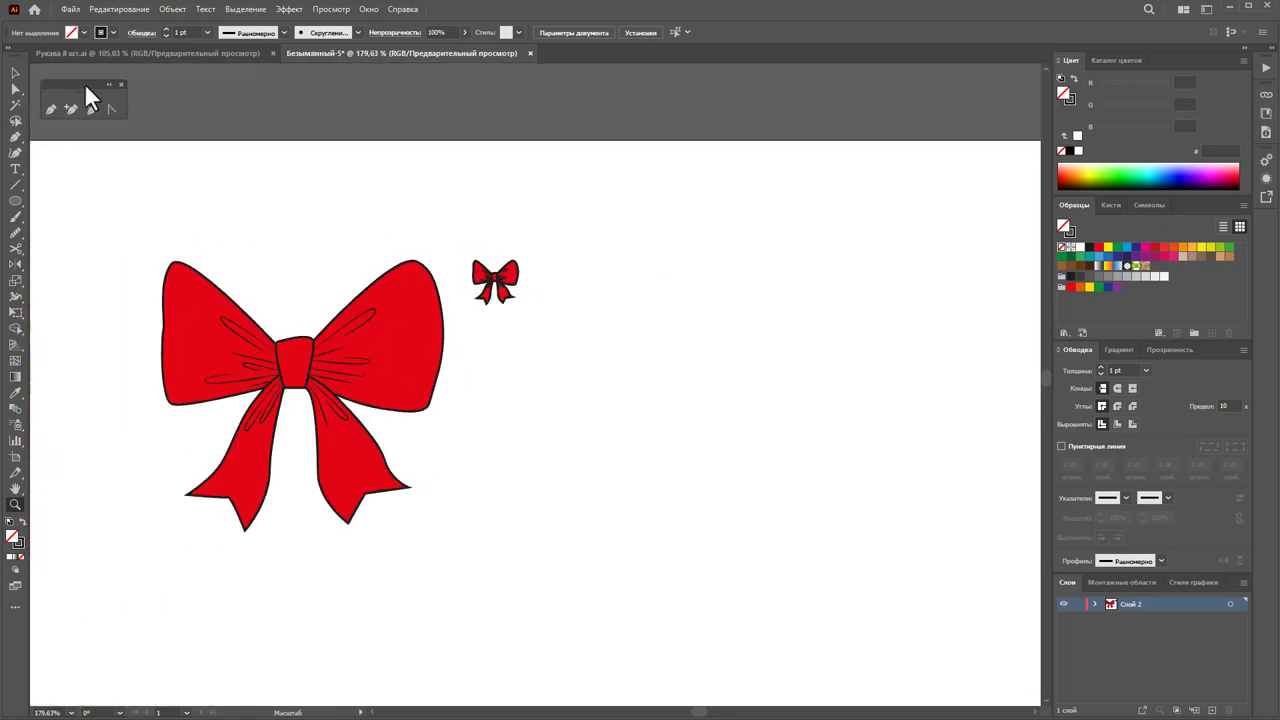
click(15, 72)
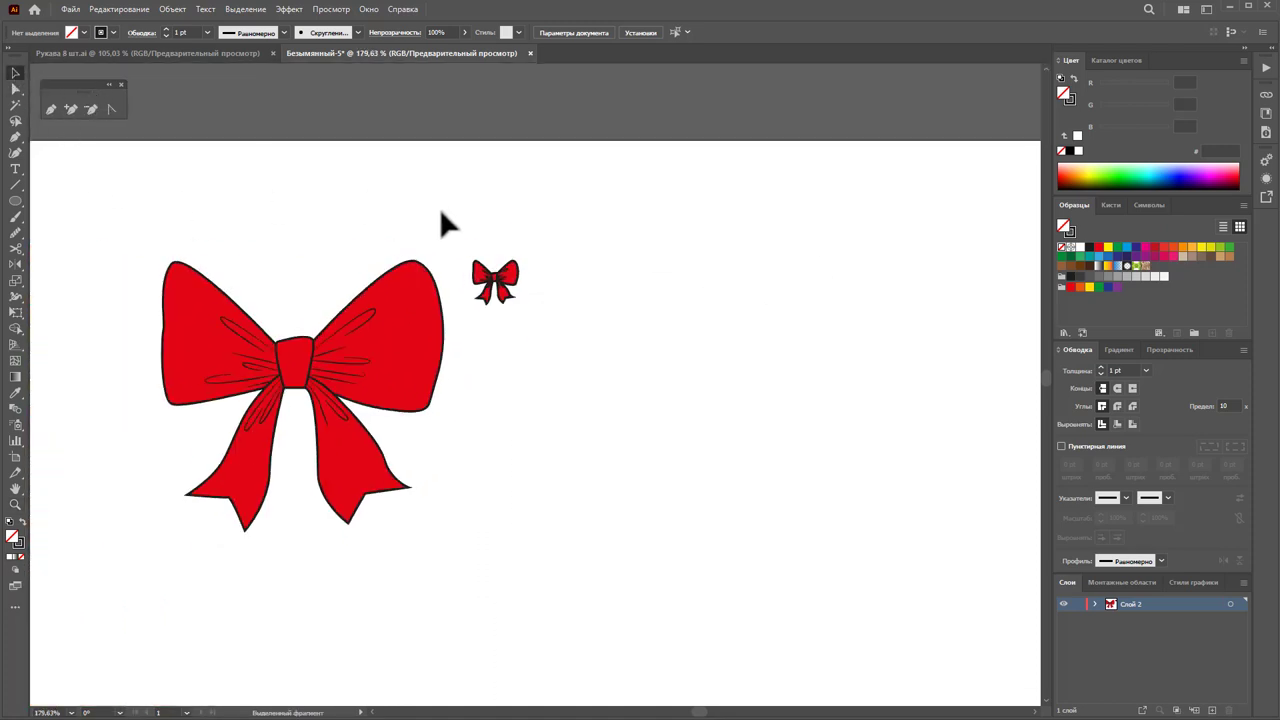
mouse_move(441, 213)
mouse_down()
mouse_move(532, 326)
mouse_move(559, 307)
mouse_up()
mouse_move(563, 247)
mouse_down()
mouse_move(472, 290)
mouse_move(484, 306)
mouse_up()
key(Delete)
drag(471, 248, 160, 520)
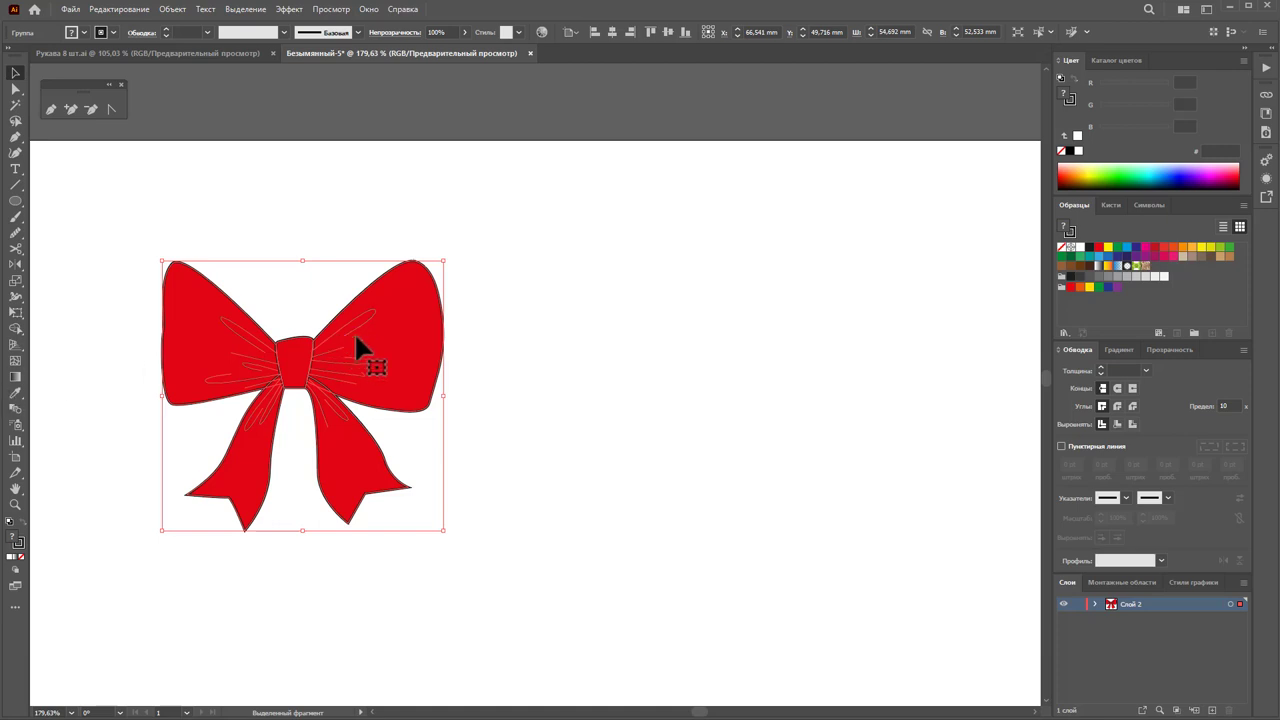
alt+drag(197, 364, 496, 367)
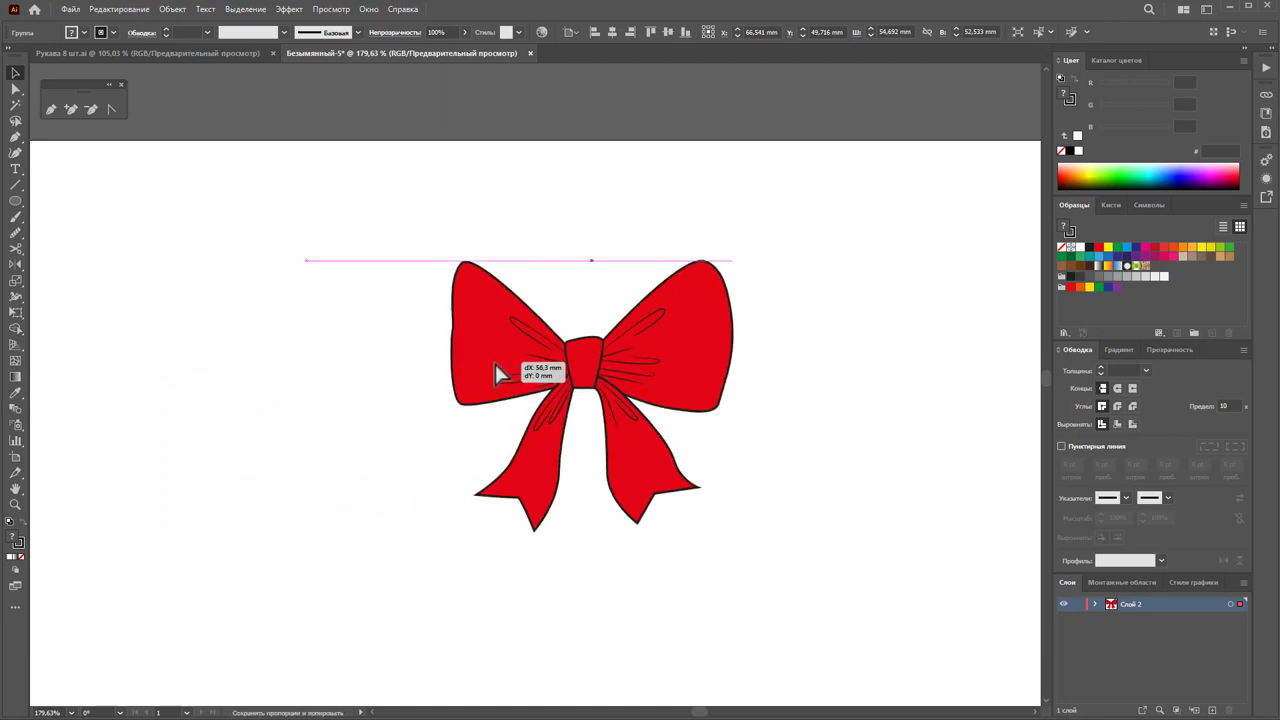
Step: Scale the copied bow uniformly to 35% in the Scale dialog, then deselect it
double_click(14, 284)
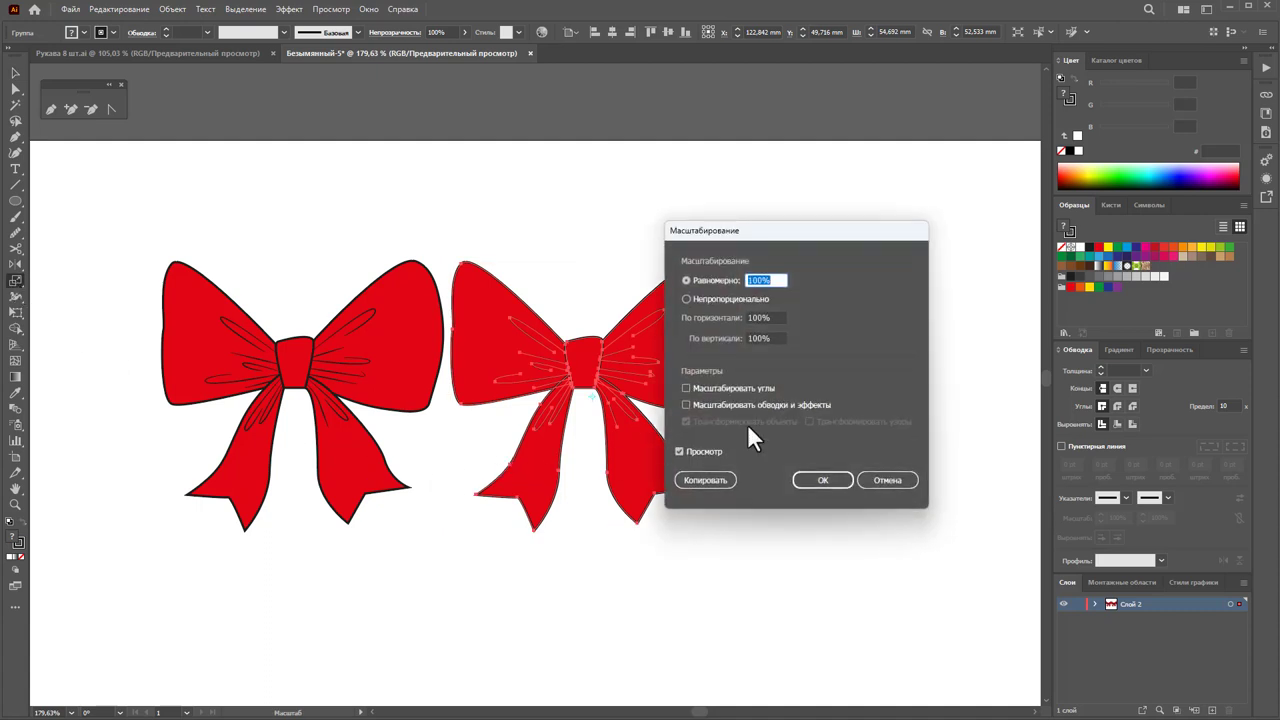
click(685, 388)
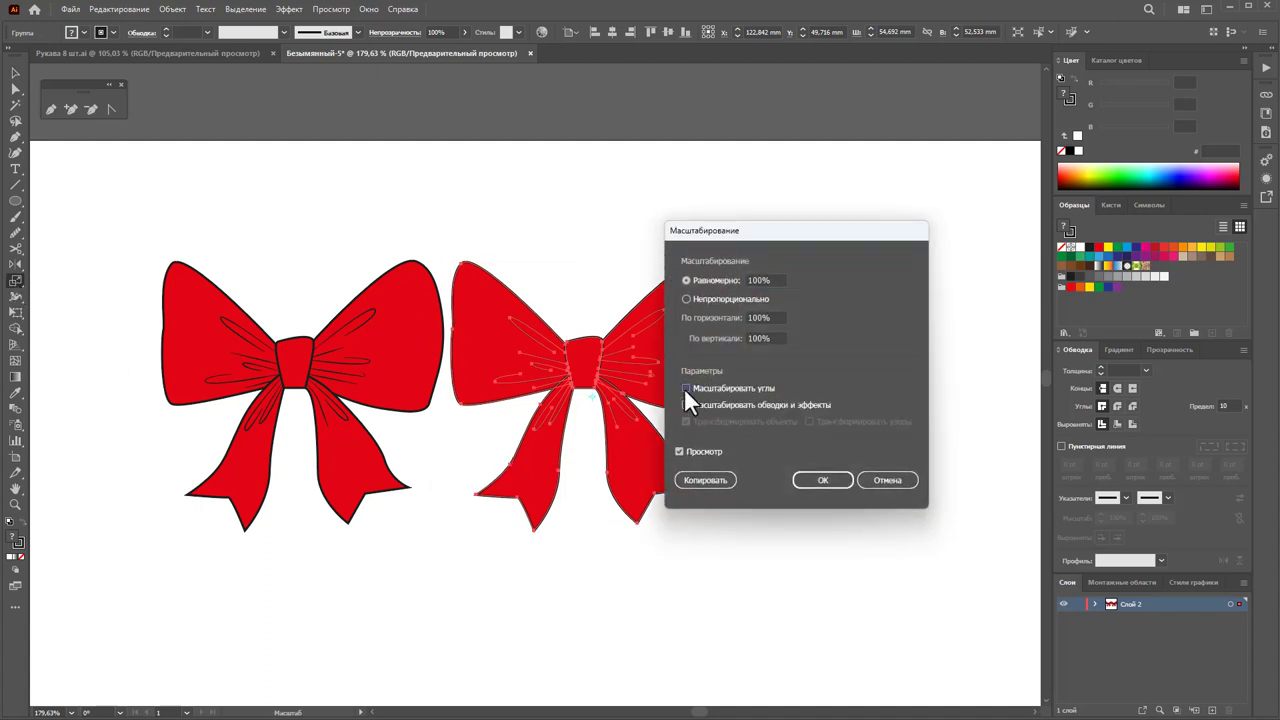
click(785, 281)
key(Tab)
key(Return)
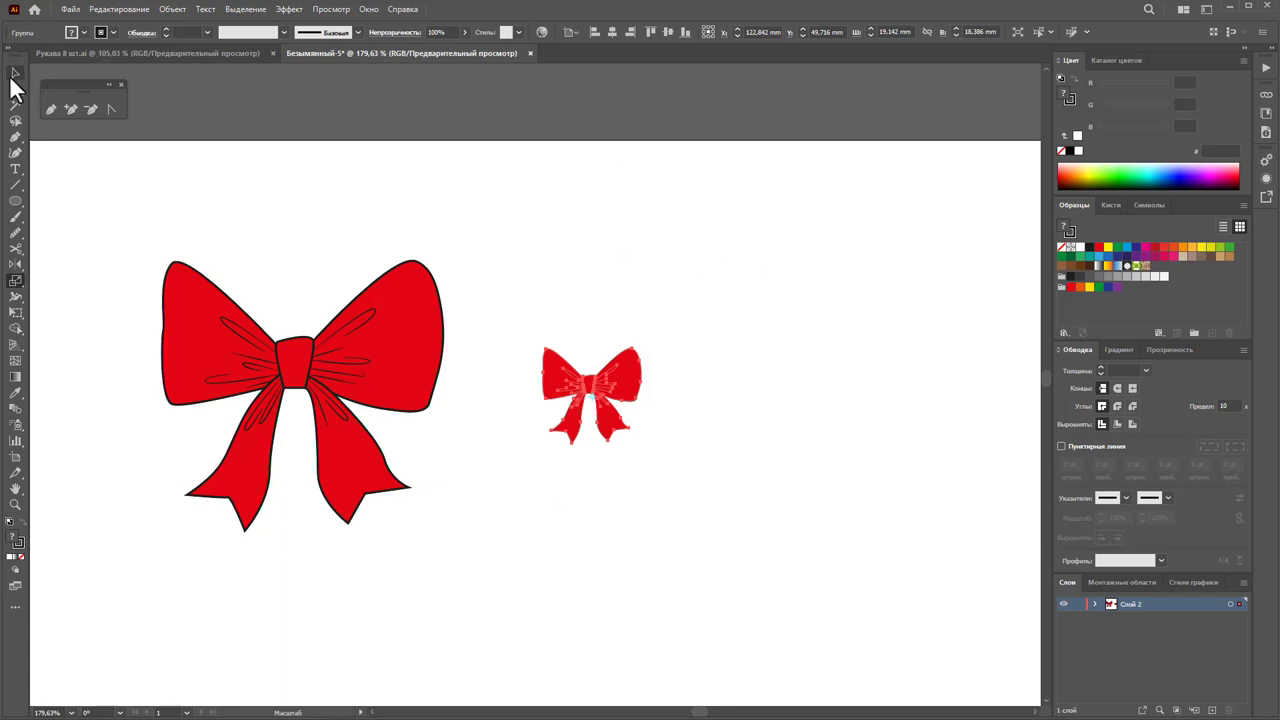
click(15, 74)
click(648, 452)
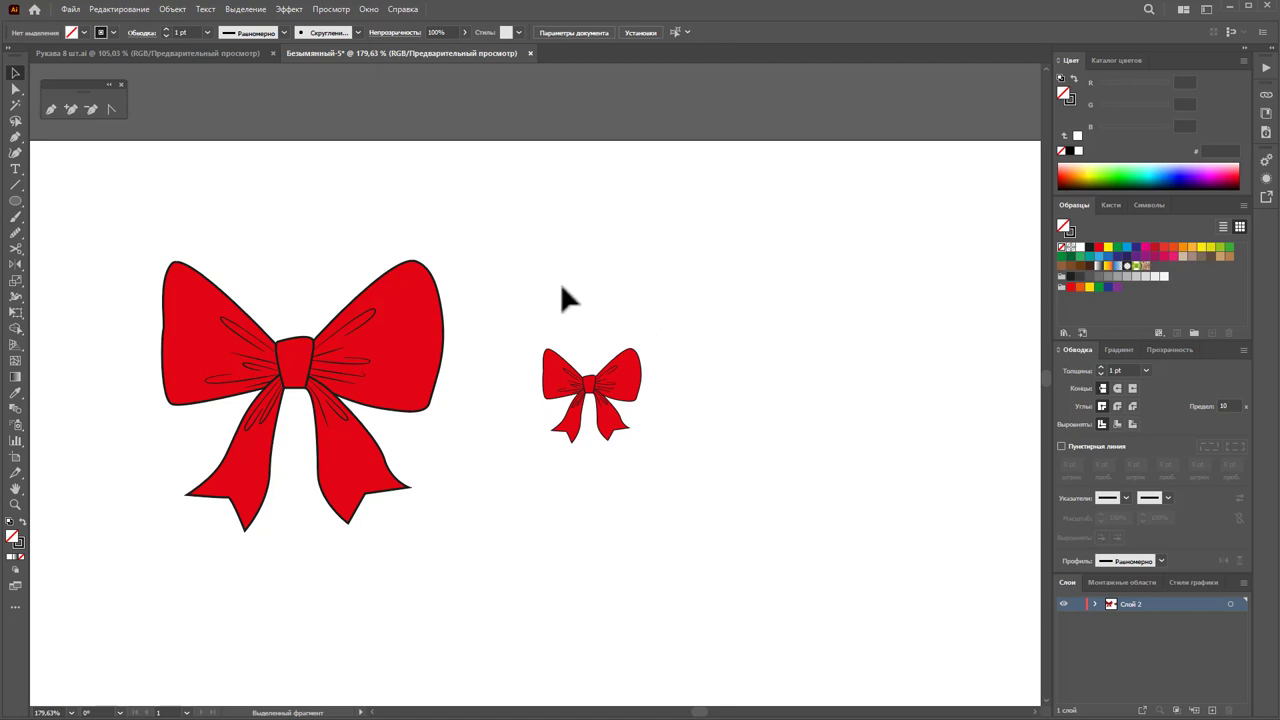
Step: Copy the big bow up and right, shrink the copy, then undo the resize
drag(460, 223, 131, 560)
mouse_move(360, 378)
mouse_down()
mouse_move(637, 214)
mouse_move(668, 226)
mouse_up()
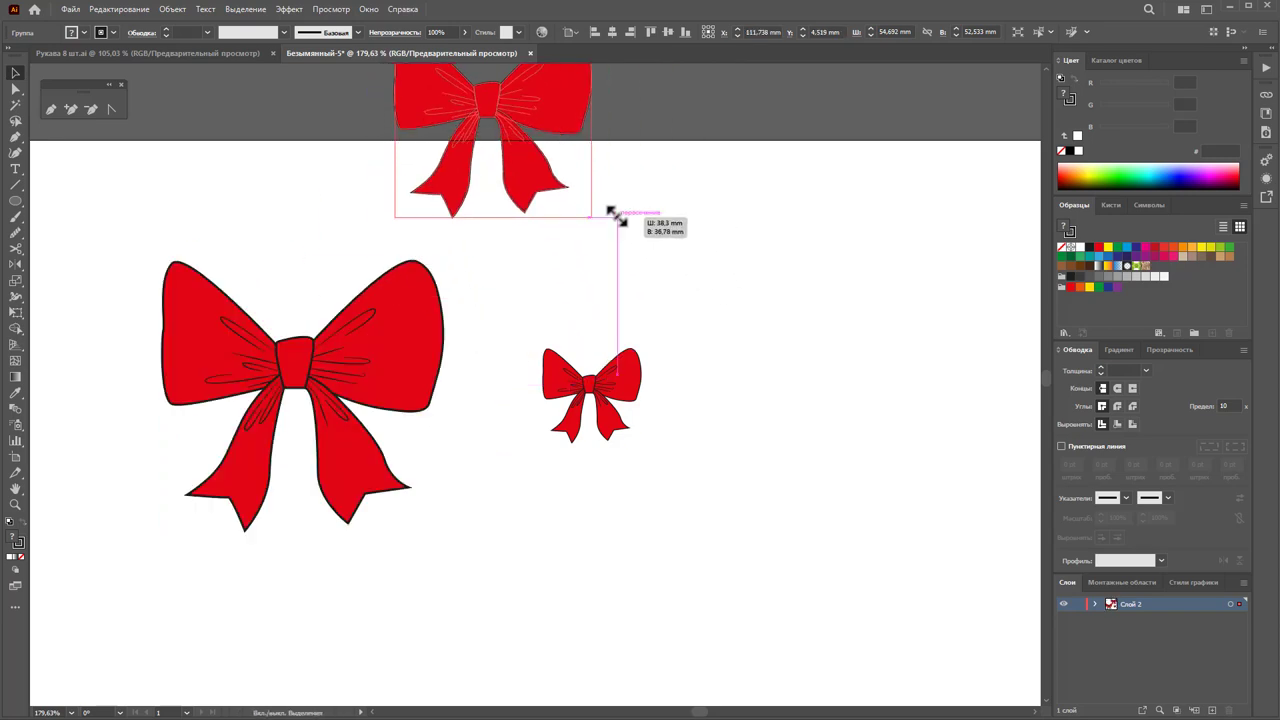
drag(675, 302, 549, 114)
mouse_move(455, 101)
mouse_down()
mouse_move(610, 325)
mouse_move(587, 288)
mouse_up()
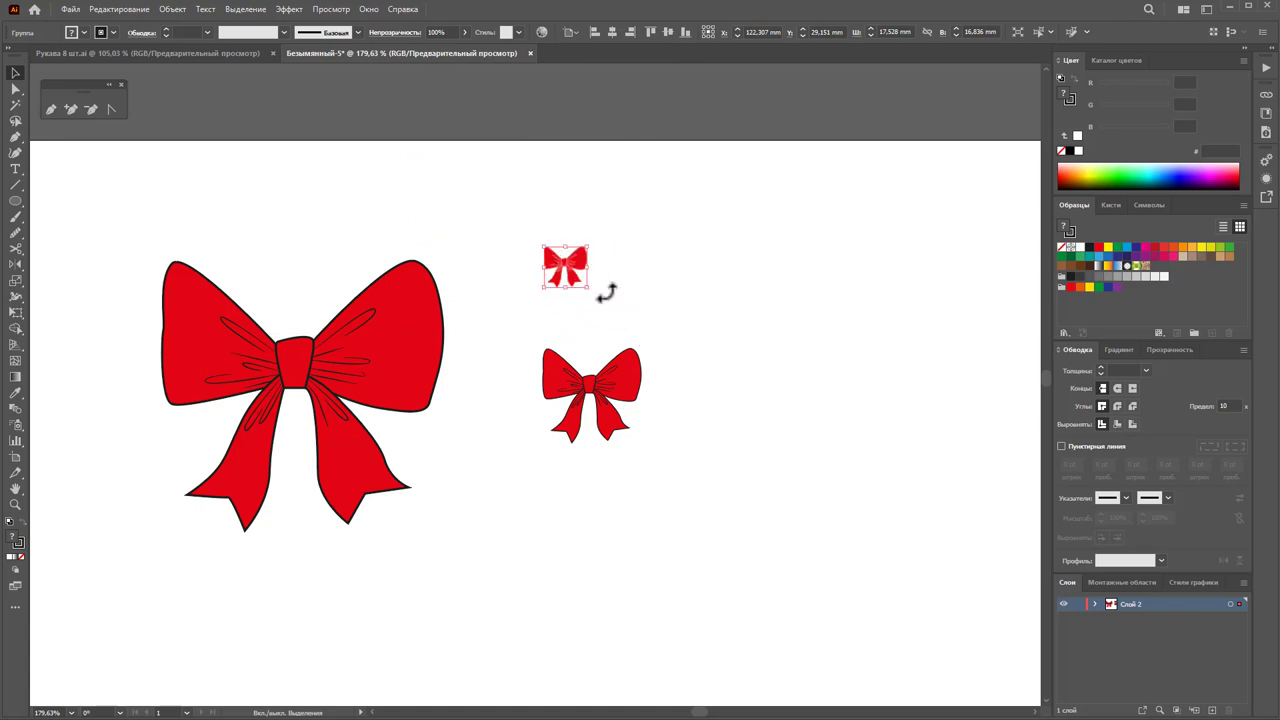
click(673, 336)
key(ctrl+z)
key(ctrl+z)
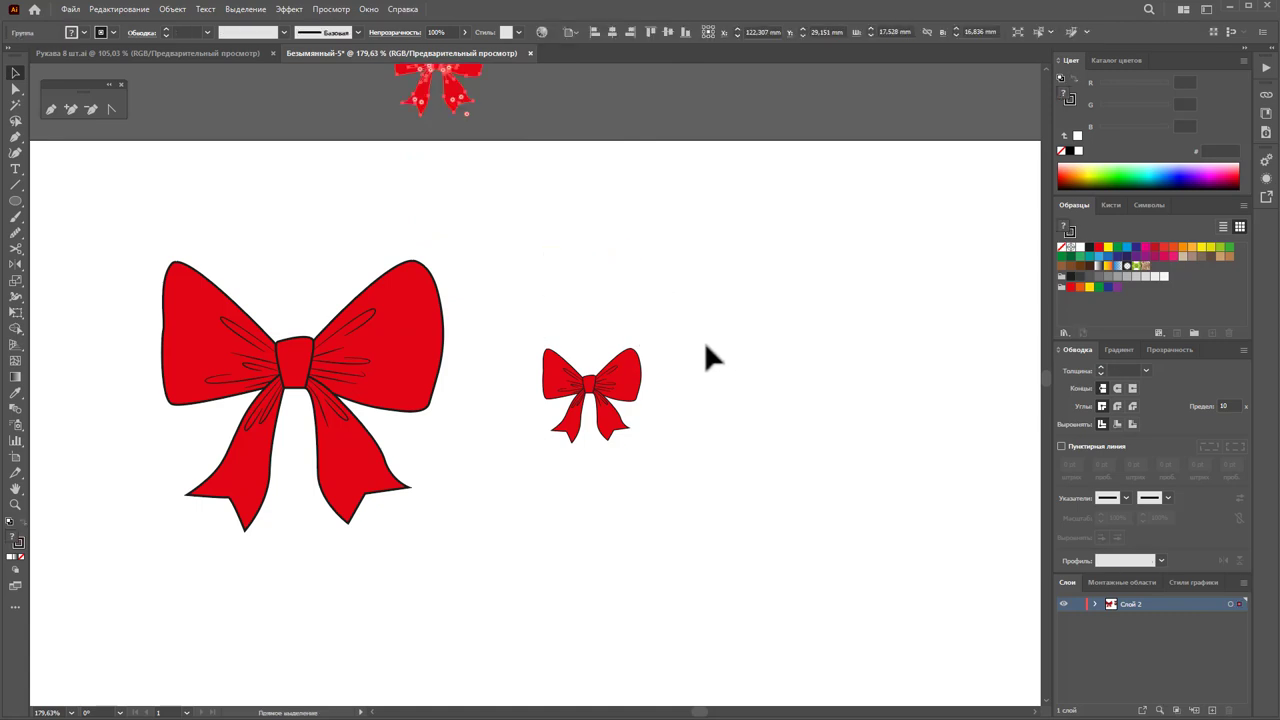
key(ctrl+z)
key(ctrl+z)
Step: Place a copy of the large bow to its right; undo a freehand shrink
drag(109, 217, 397, 583)
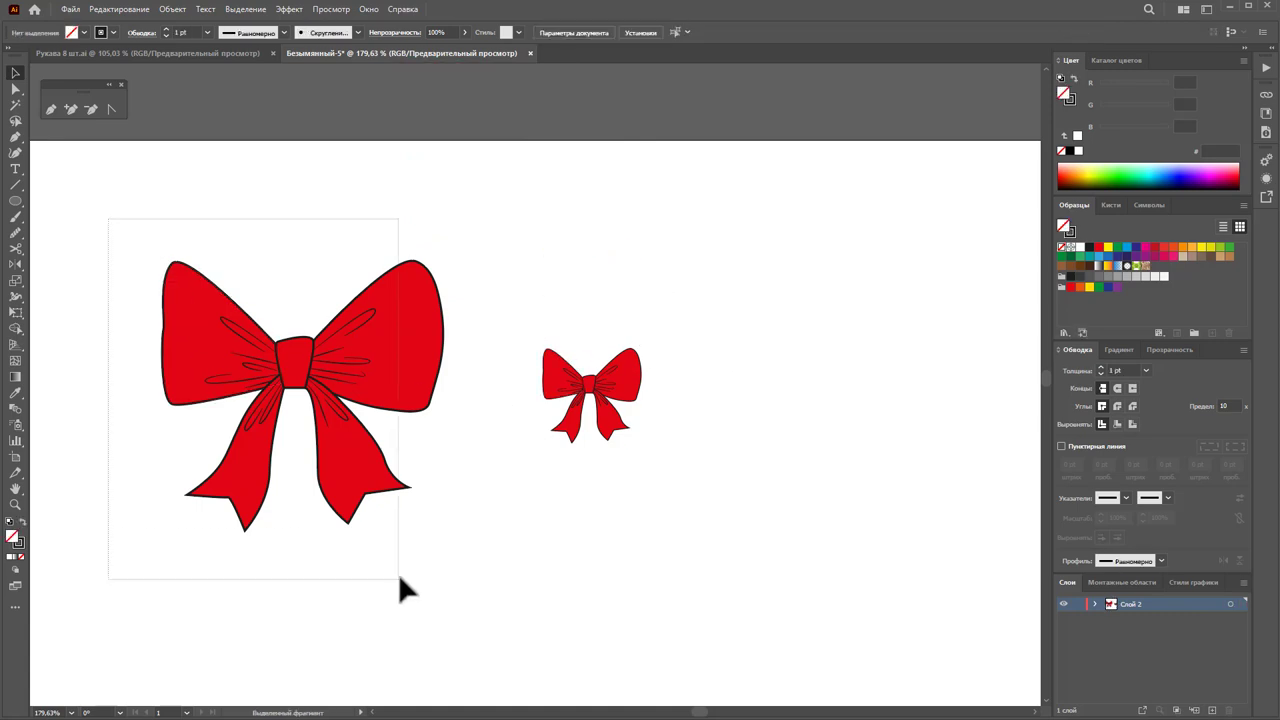
drag(386, 391, 921, 443)
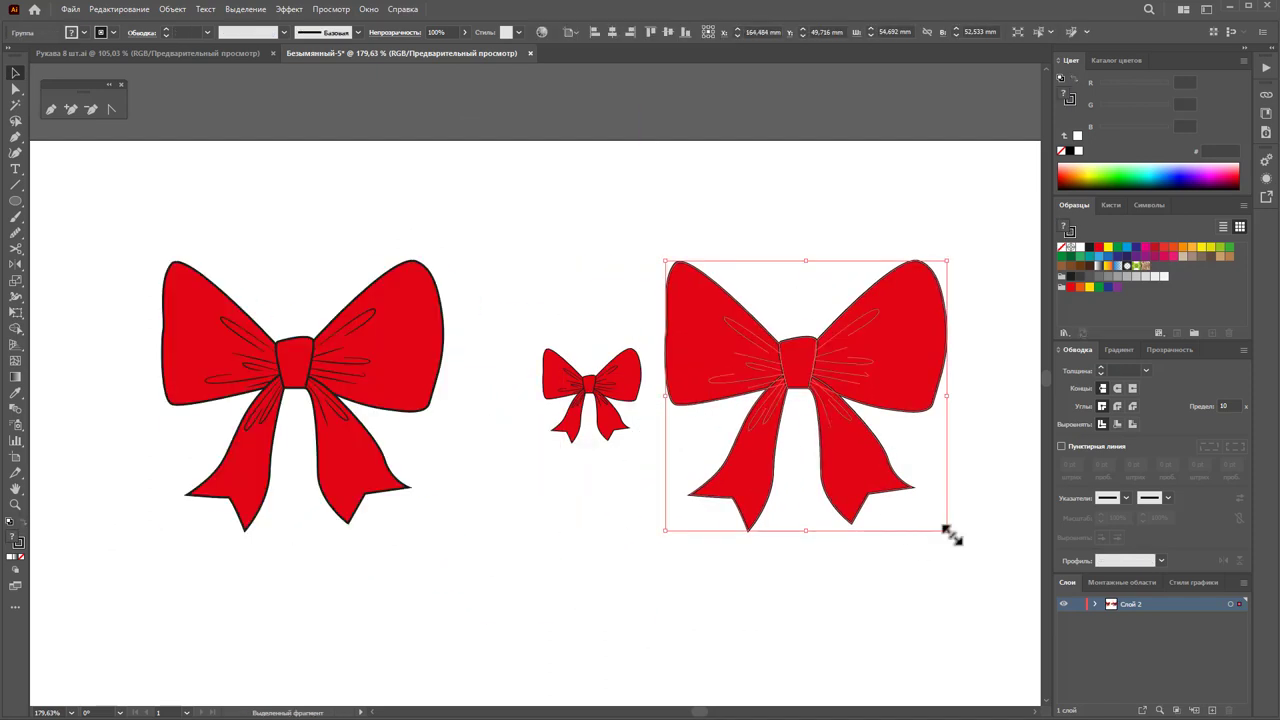
drag(950, 533, 843, 431)
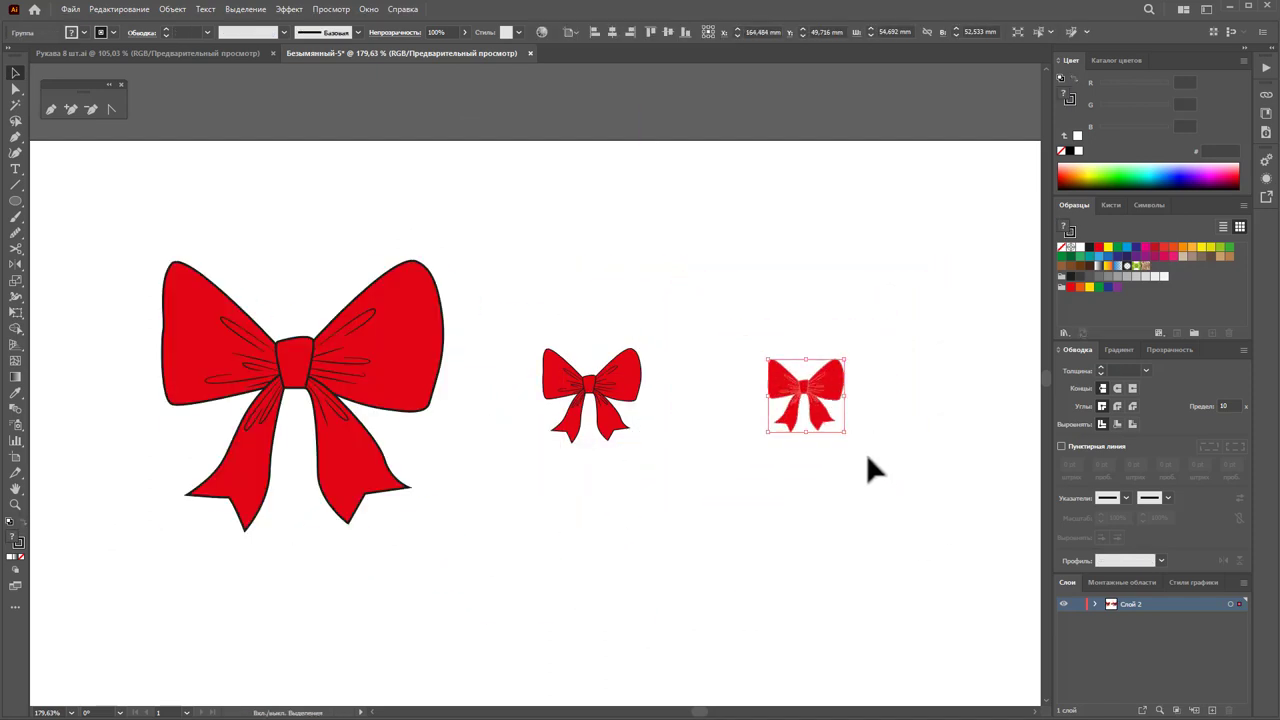
click(881, 475)
key(ctrl+z)
key(ctrl+z)
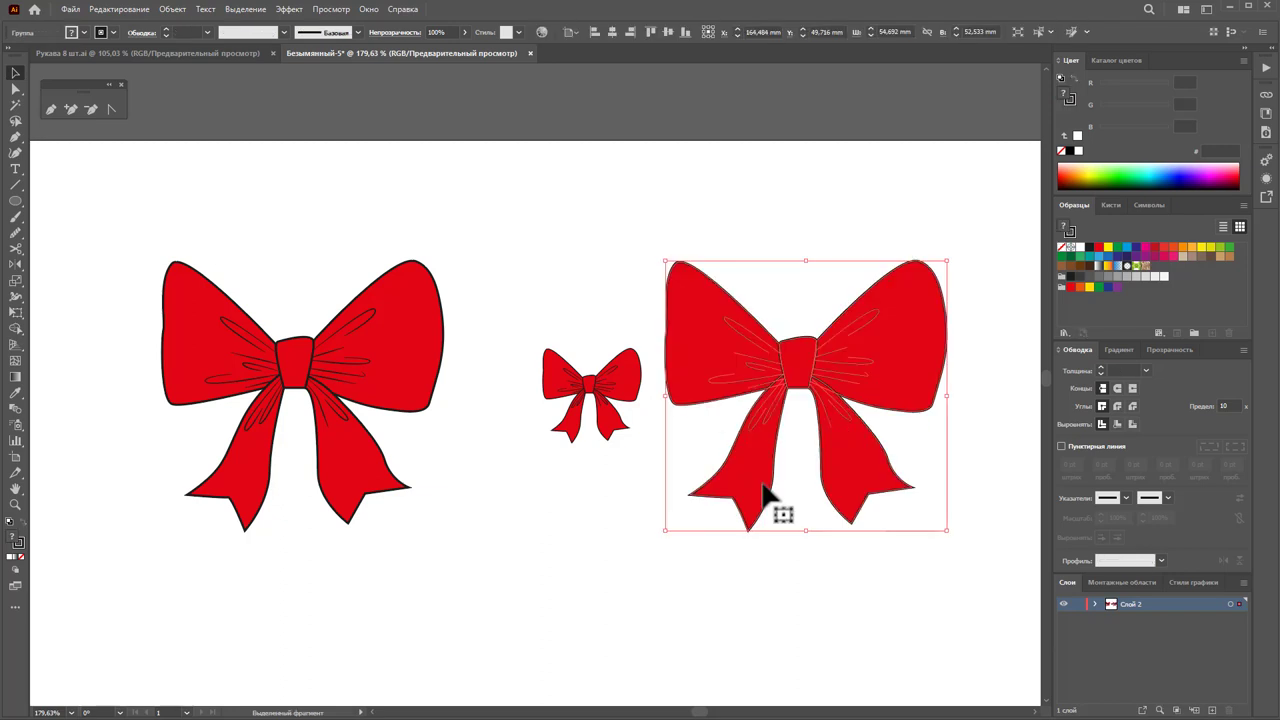
Step: Scale the right bow copy to 35% and move it above the small red bow
double_click(16, 282)
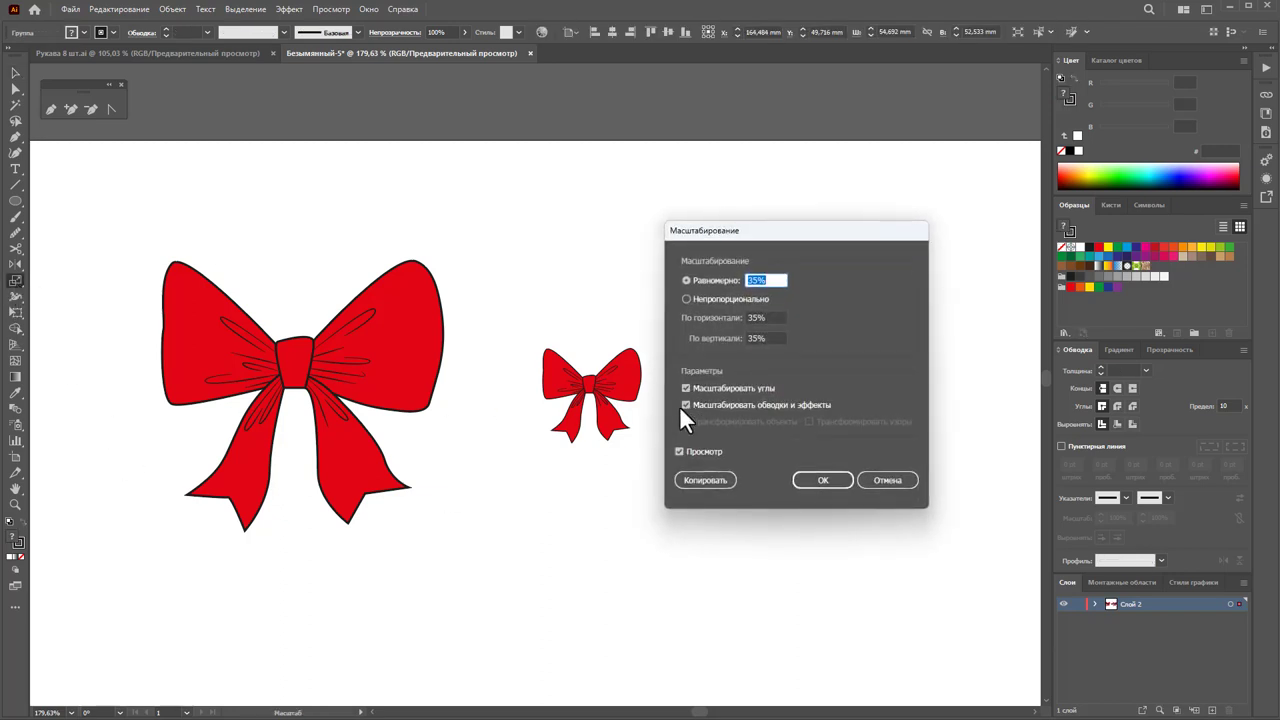
click(841, 483)
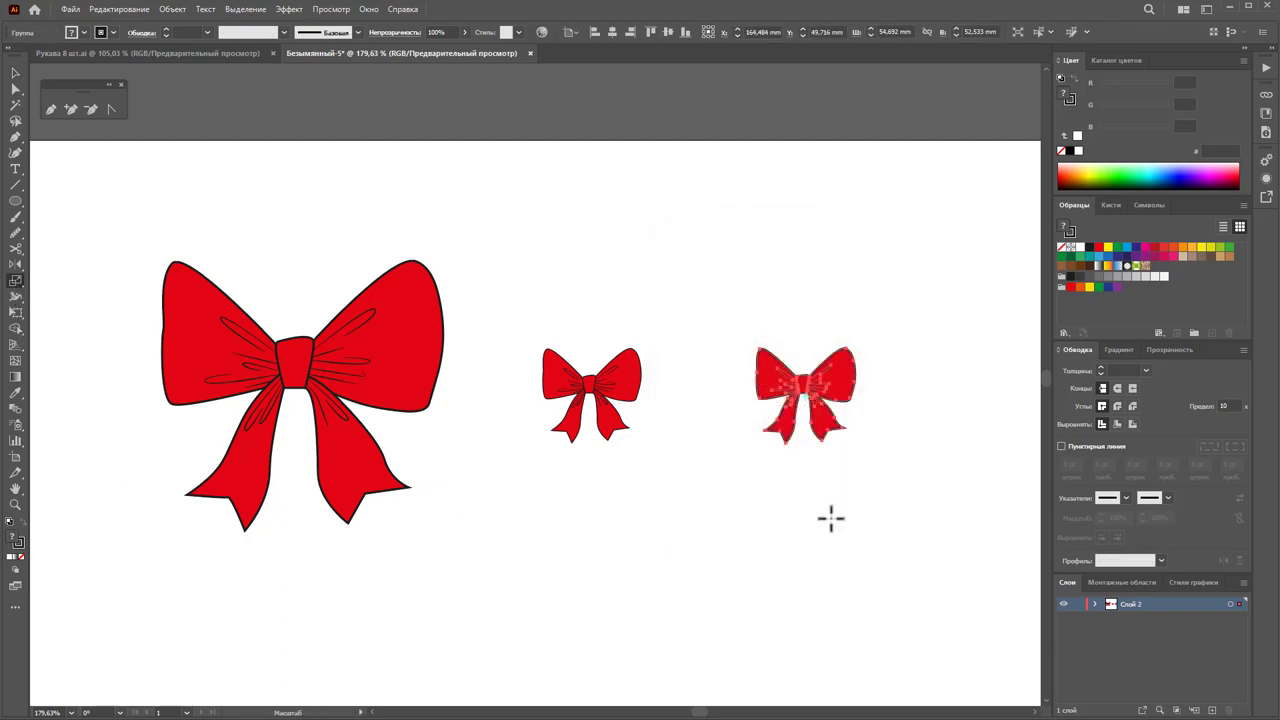
click(17, 73)
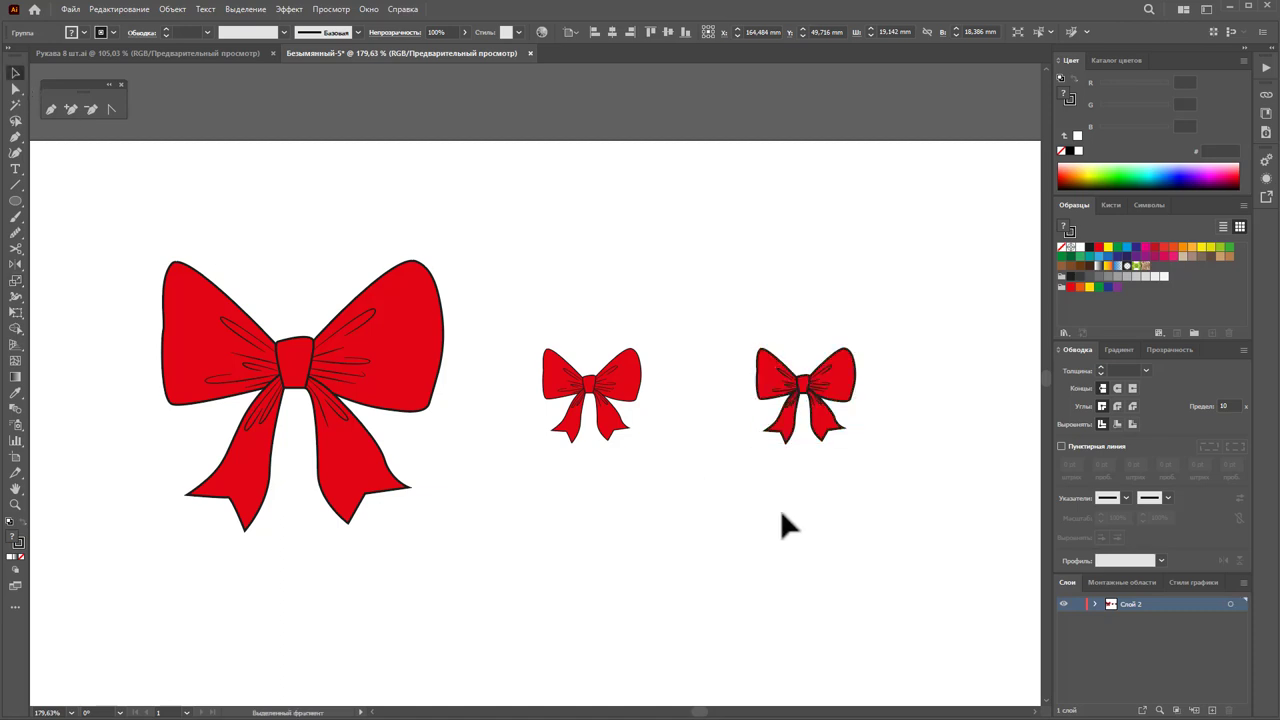
mouse_move(834, 380)
mouse_down()
mouse_move(643, 268)
mouse_move(625, 274)
mouse_up()
click(660, 308)
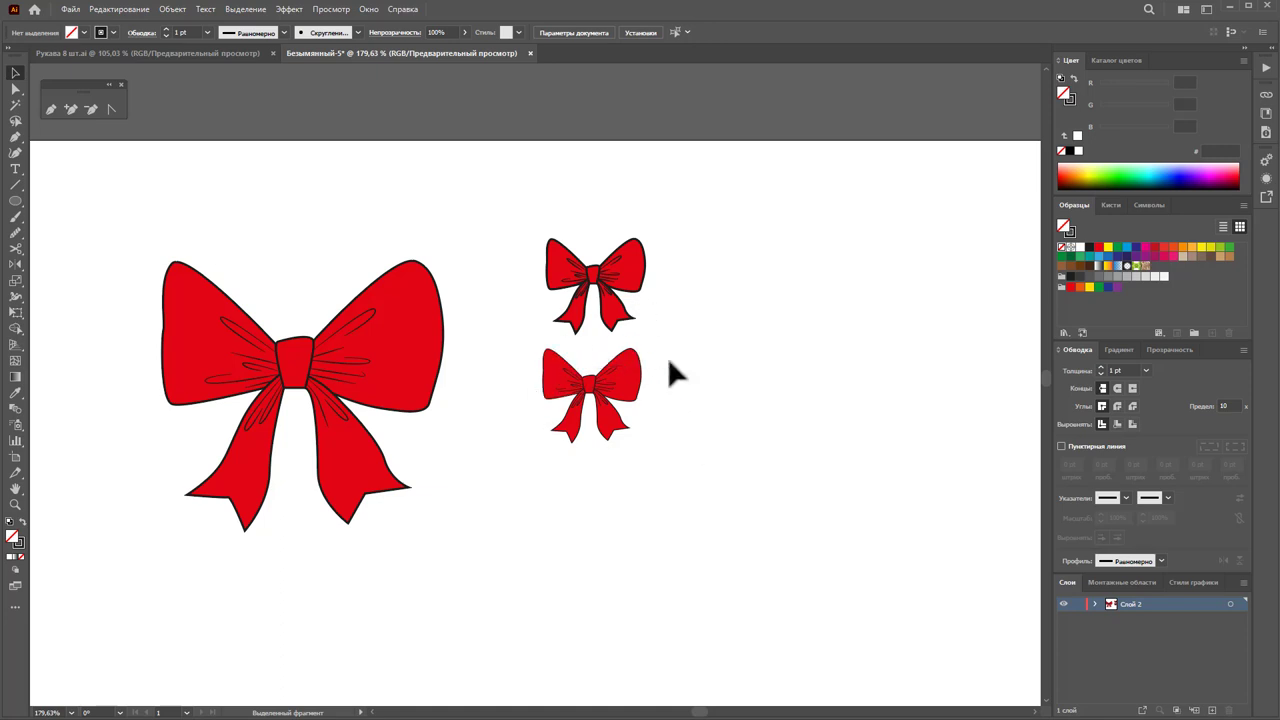
Step: Shrink both small bows to a tiny size, then zoom in and reselect them
drag(706, 486, 518, 216)
mouse_move(643, 446)
mouse_down()
mouse_move(555, 308)
mouse_move(566, 313)
mouse_up()
click(570, 348)
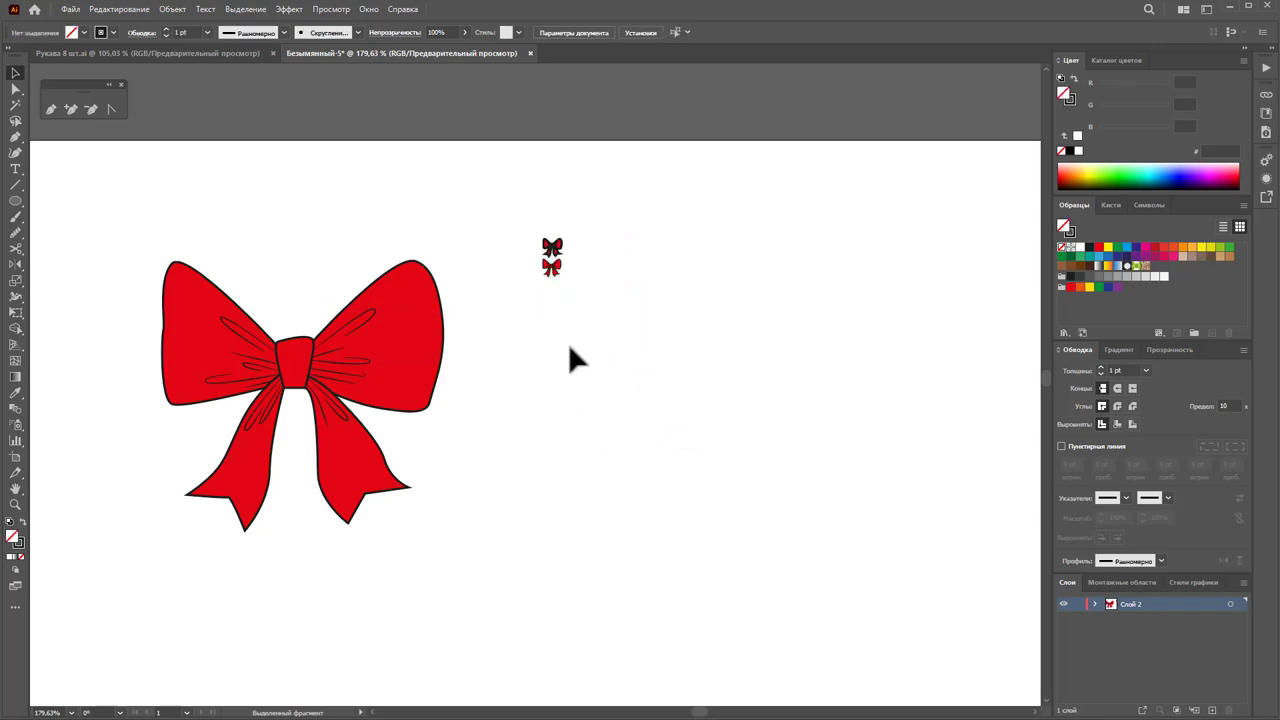
click(15, 503)
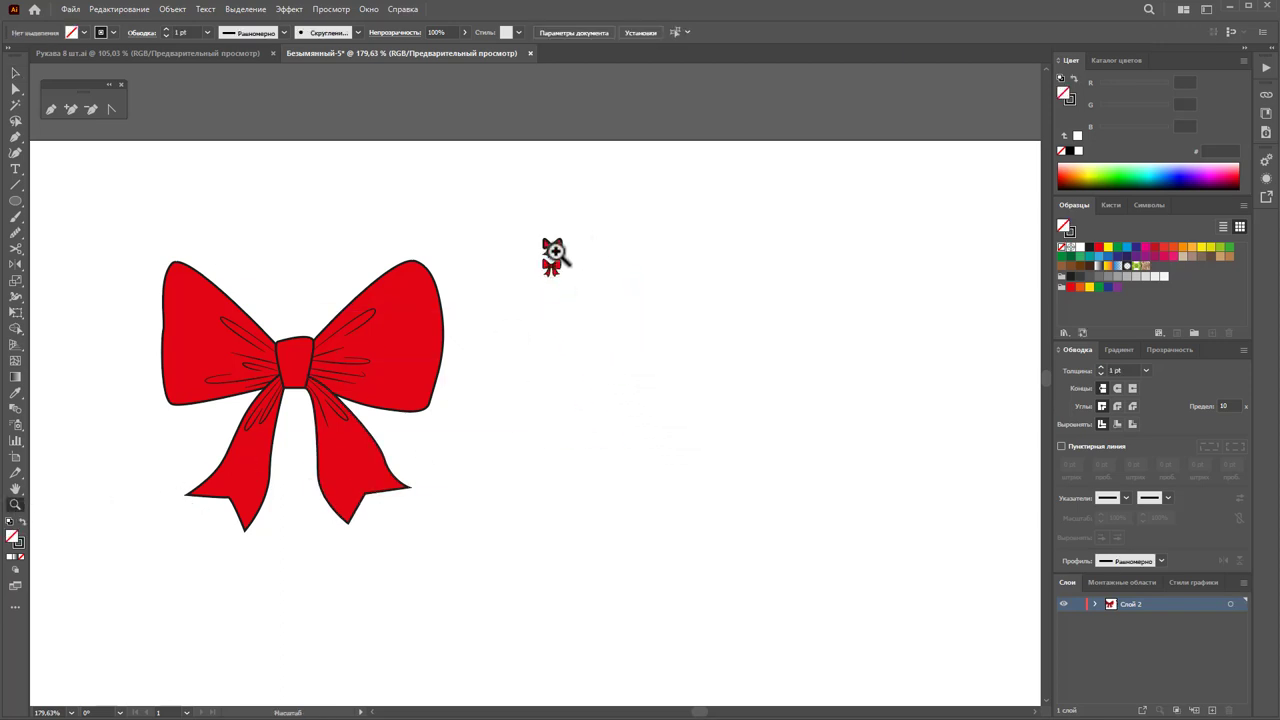
drag(563, 266, 984, 293)
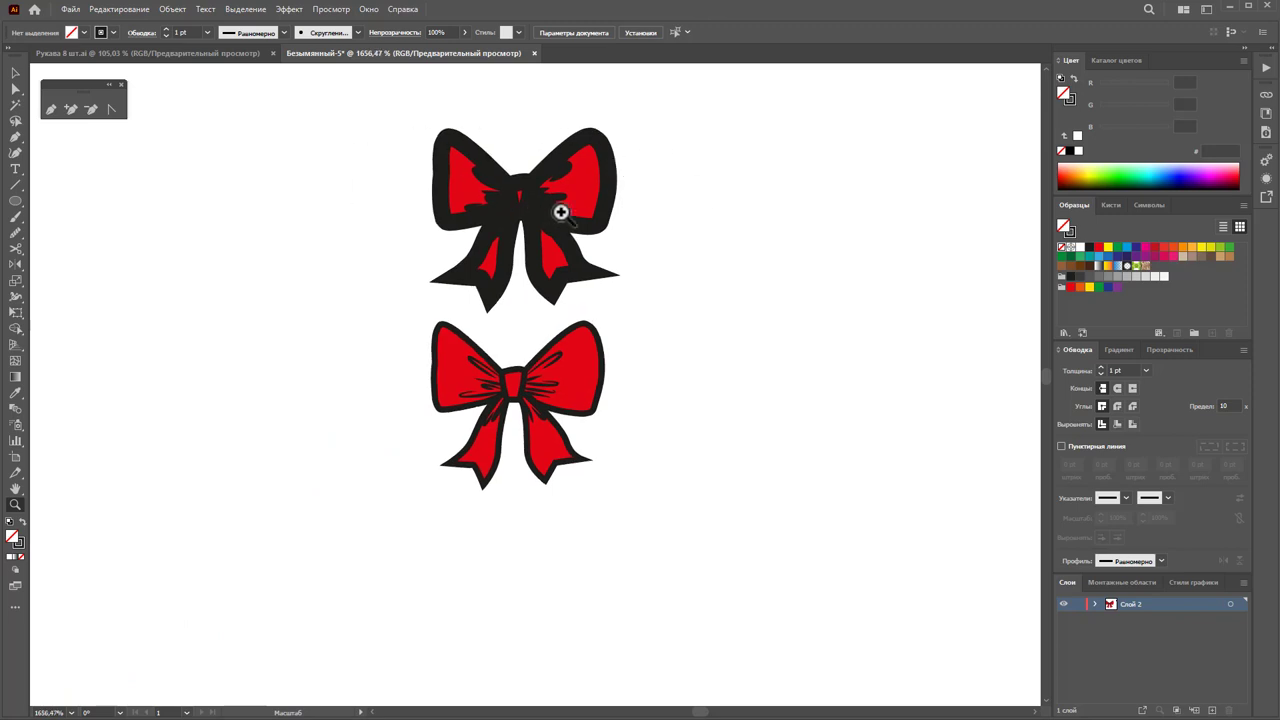
click(15, 73)
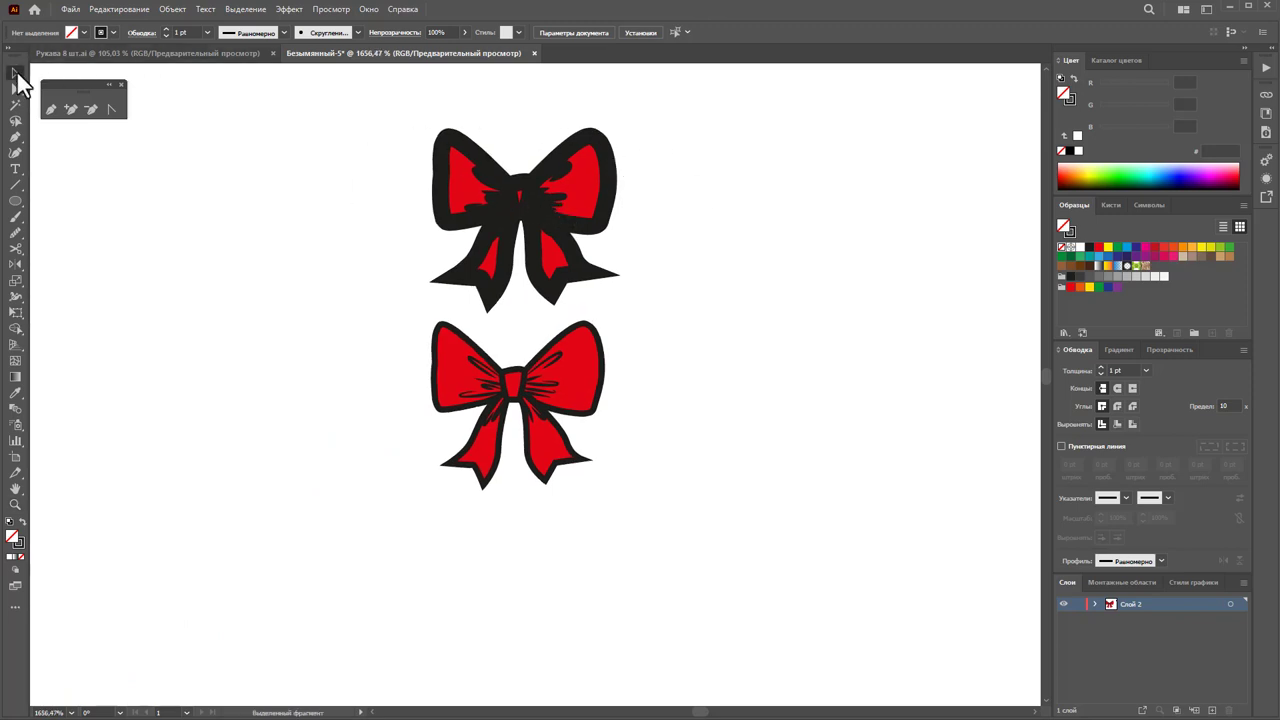
drag(378, 104, 667, 570)
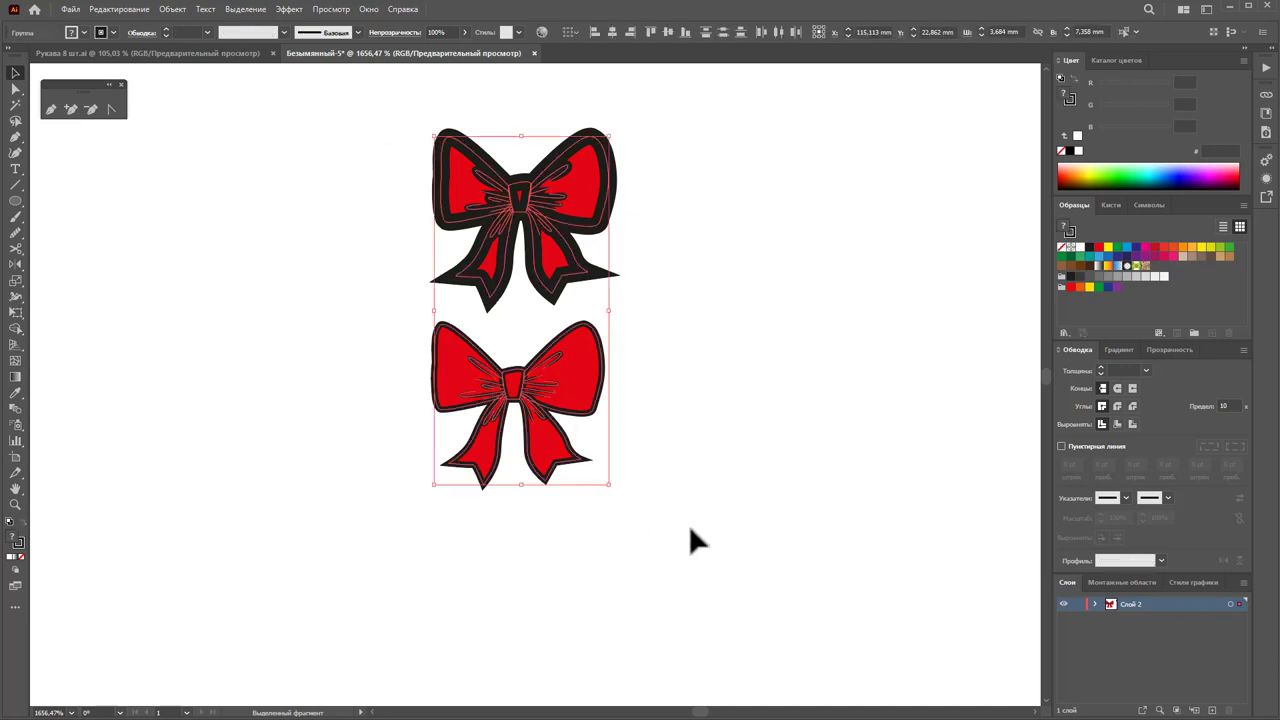
Step: Delete the two tiny bows, fit the artboard, and try then undo a white fill
key(Delete)
key(ctrl+0)
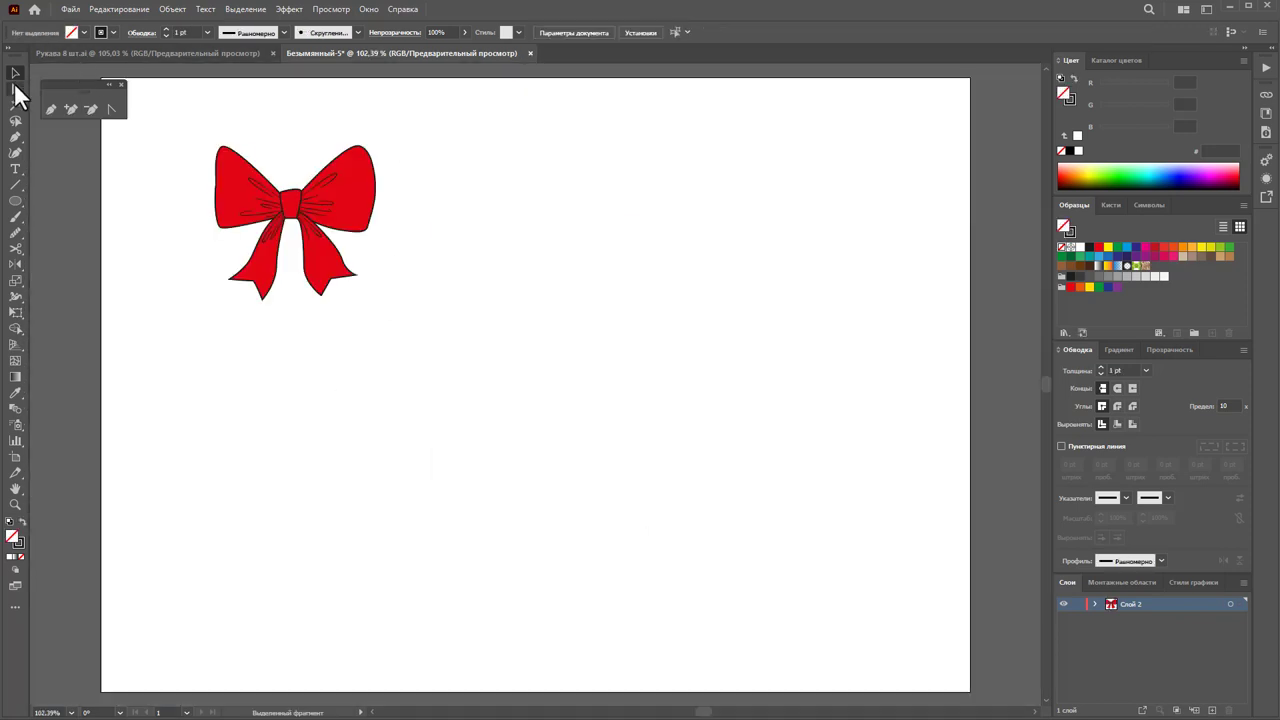
mouse_move(176, 126)
mouse_down()
mouse_move(300, 263)
mouse_move(408, 328)
mouse_up()
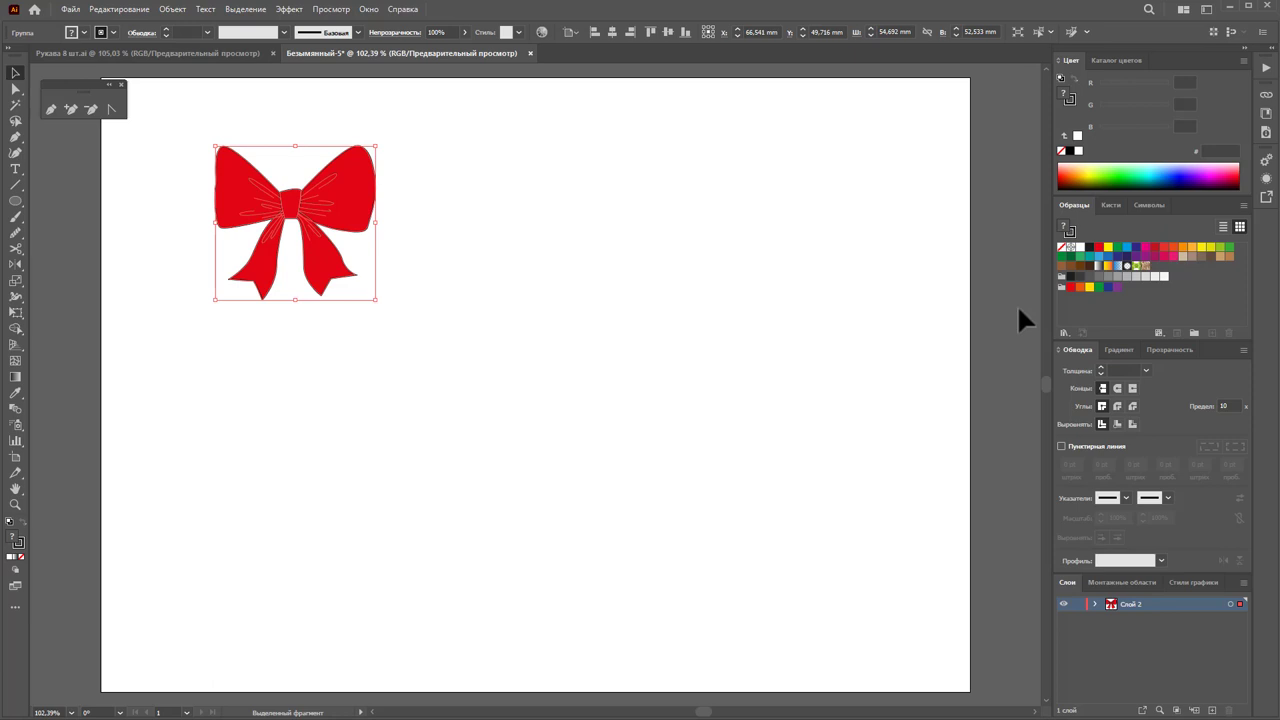
click(1080, 247)
click(715, 375)
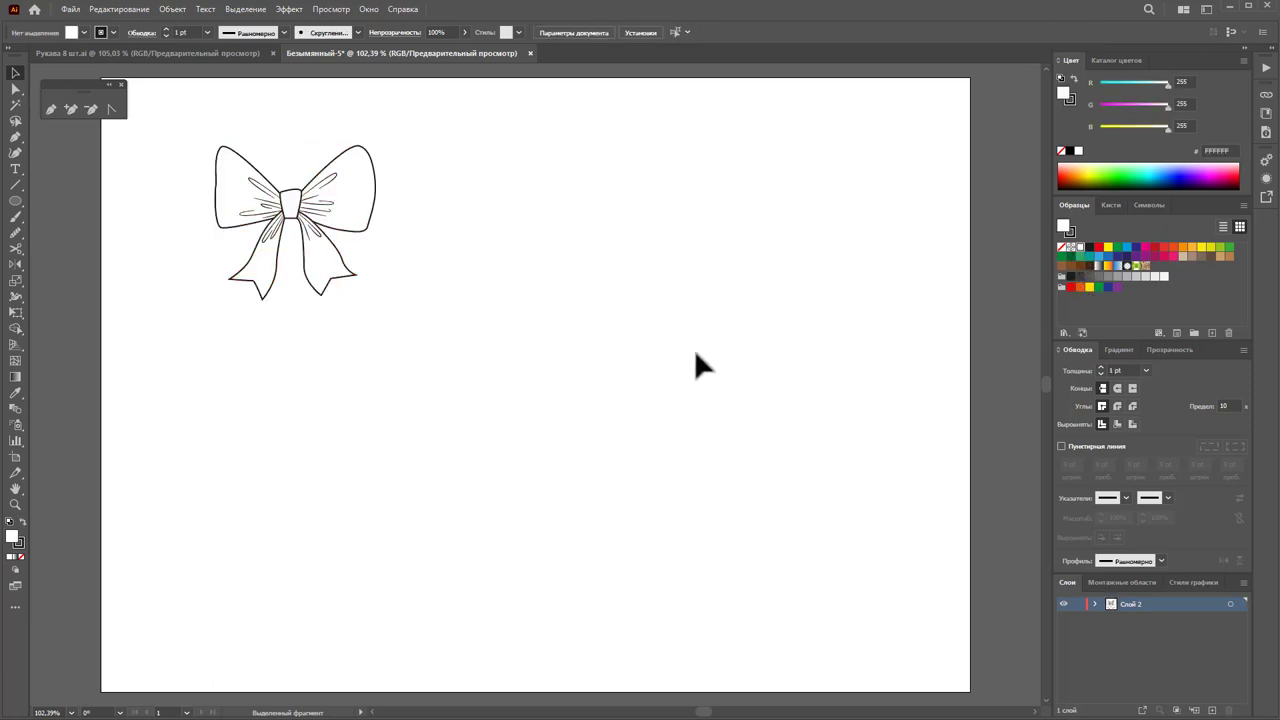
key(ctrl+z)
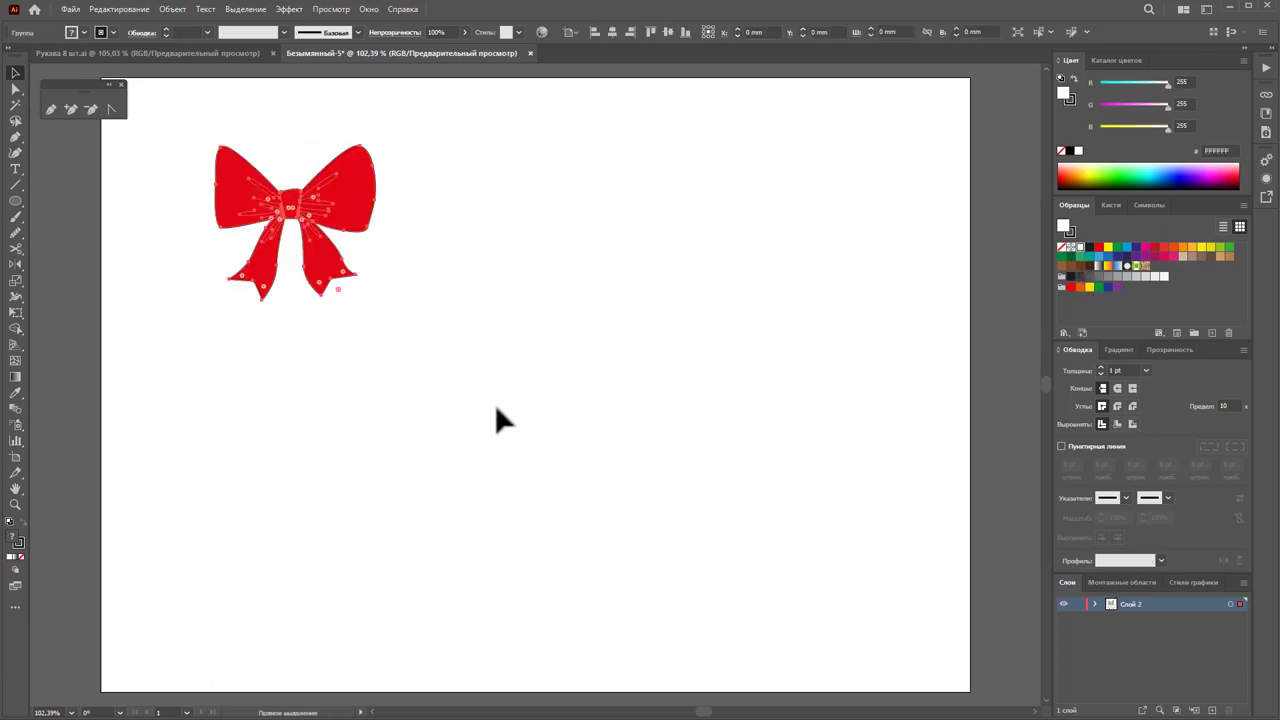
Step: Magic Wand-select the bow's red fill areas and make them white
click(158, 392)
click(15, 104)
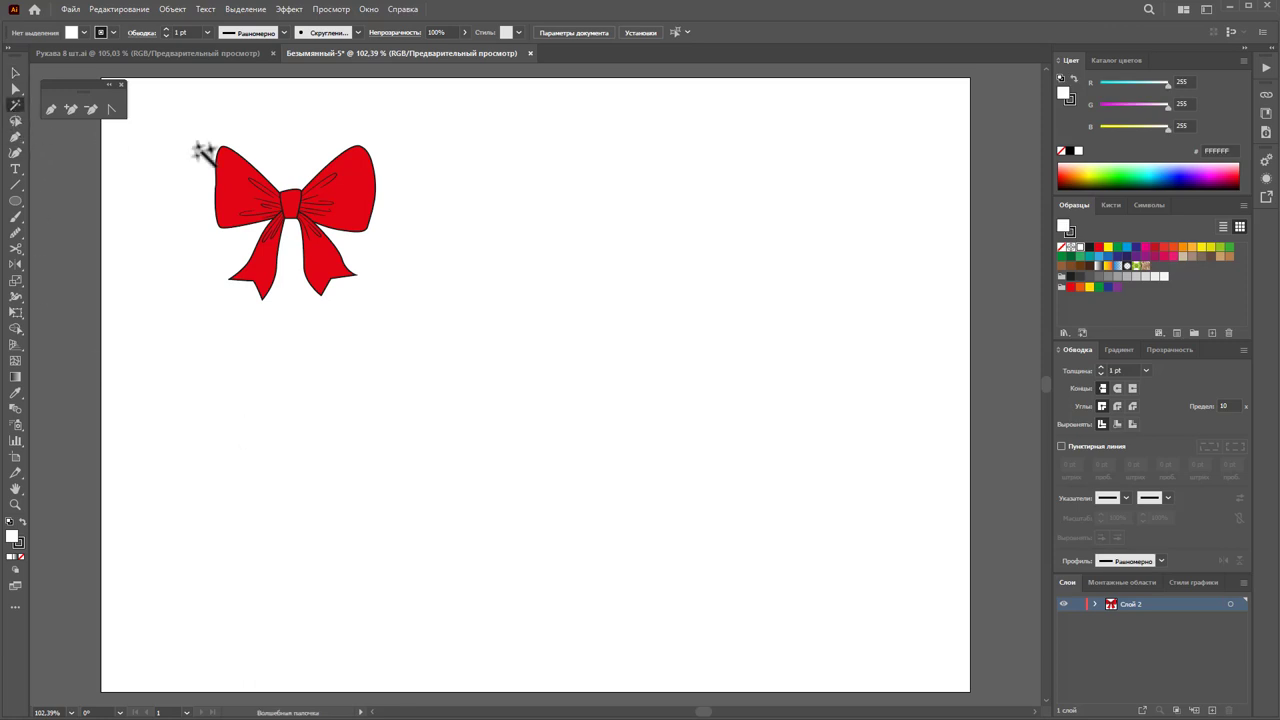
click(364, 193)
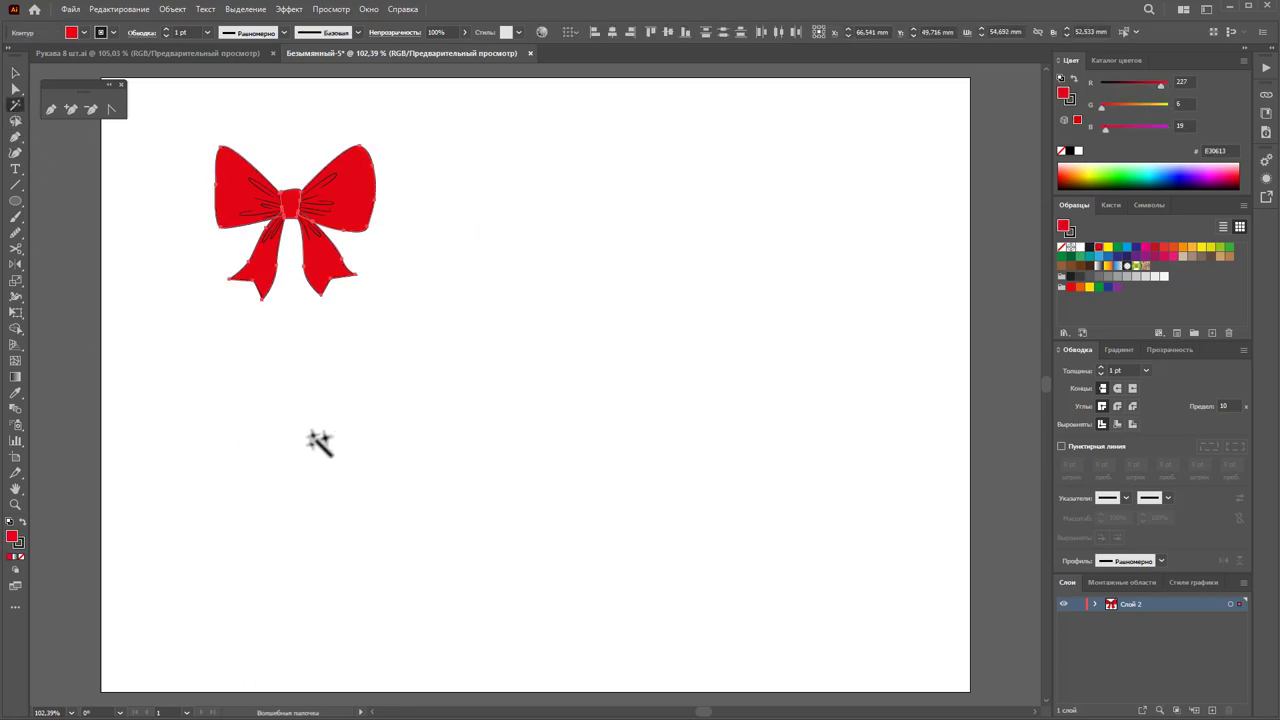
click(1081, 250)
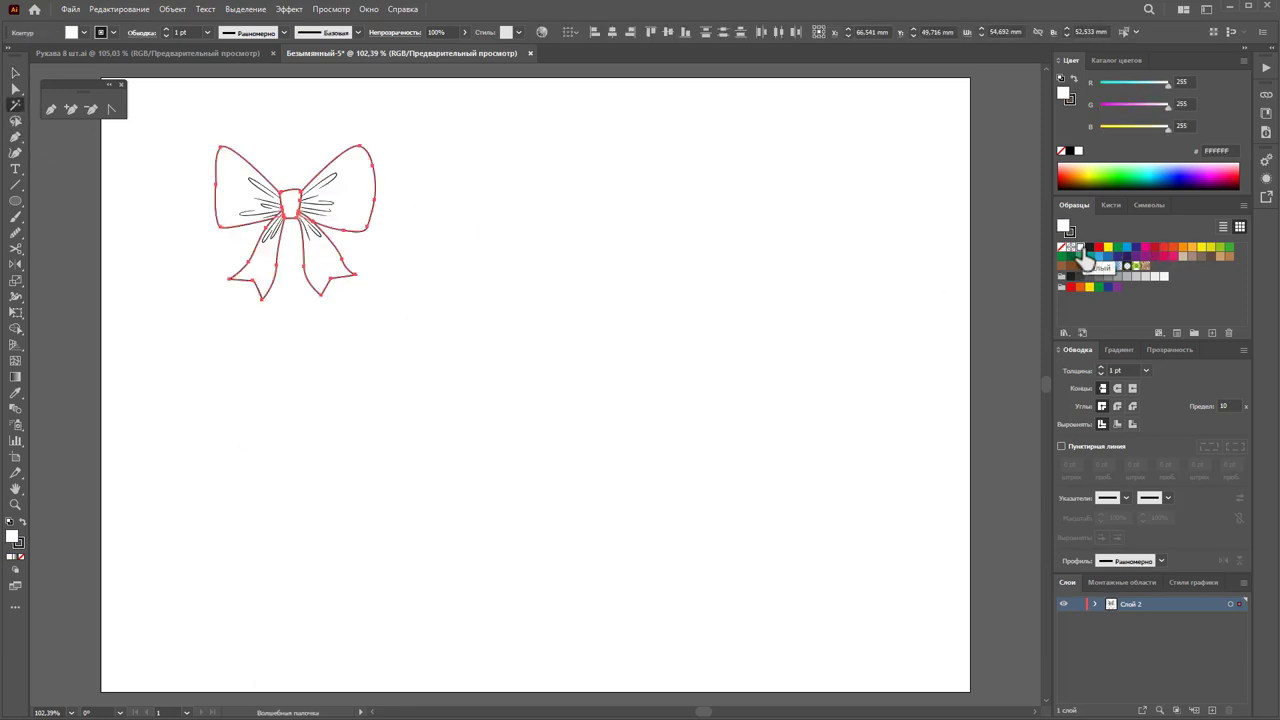
click(15, 74)
click(364, 266)
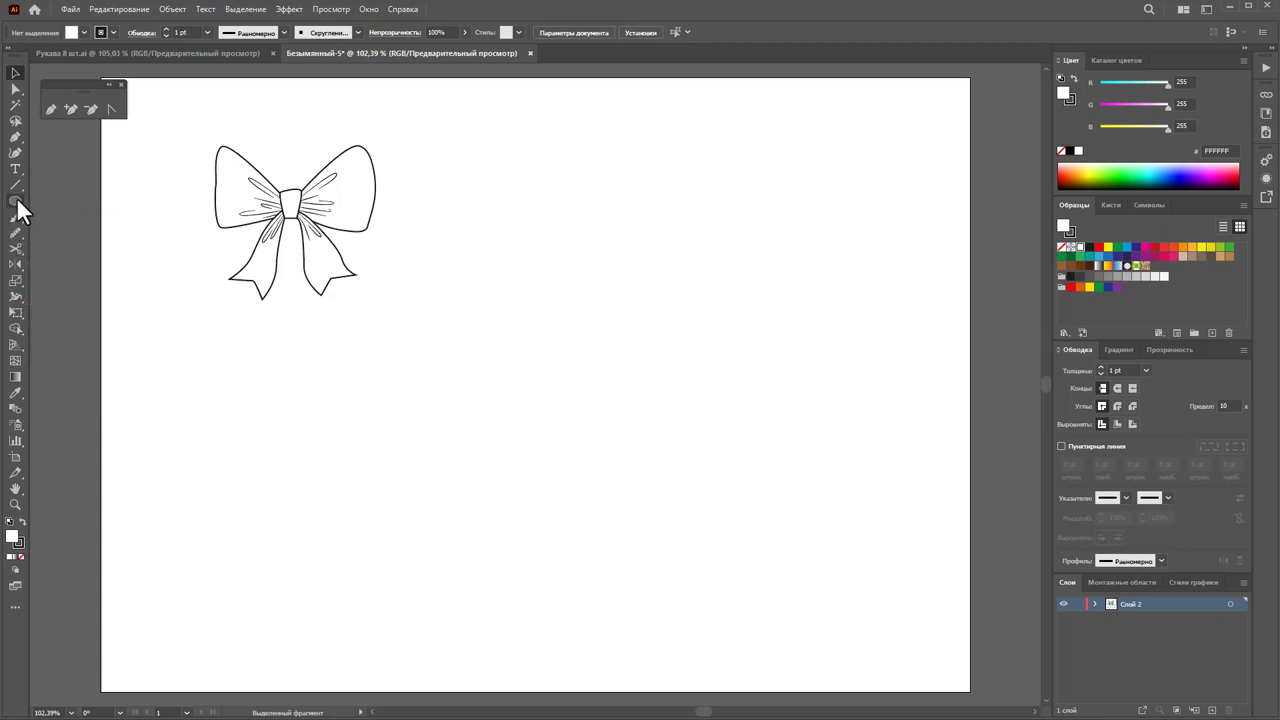
Step: Draw a small rounded rectangle with rounder corners right of the bow
drag(18, 200, 48, 218)
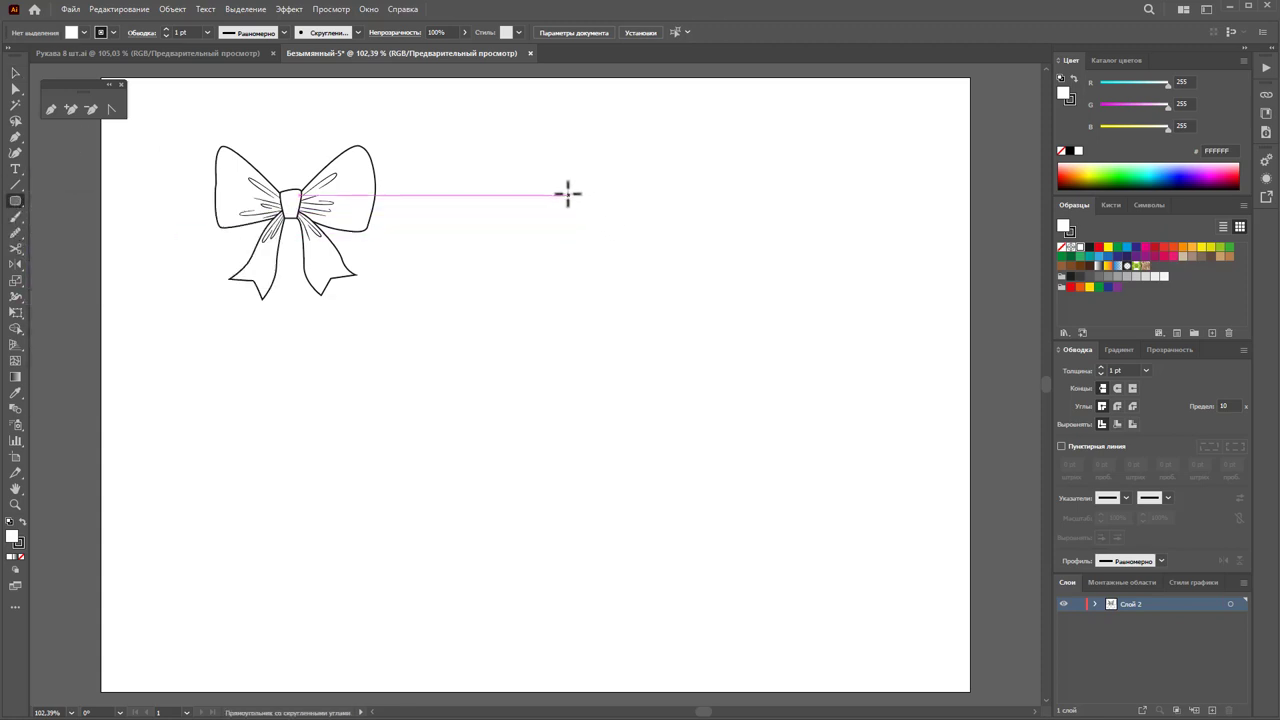
drag(555, 198, 630, 247)
key(ctrl+z)
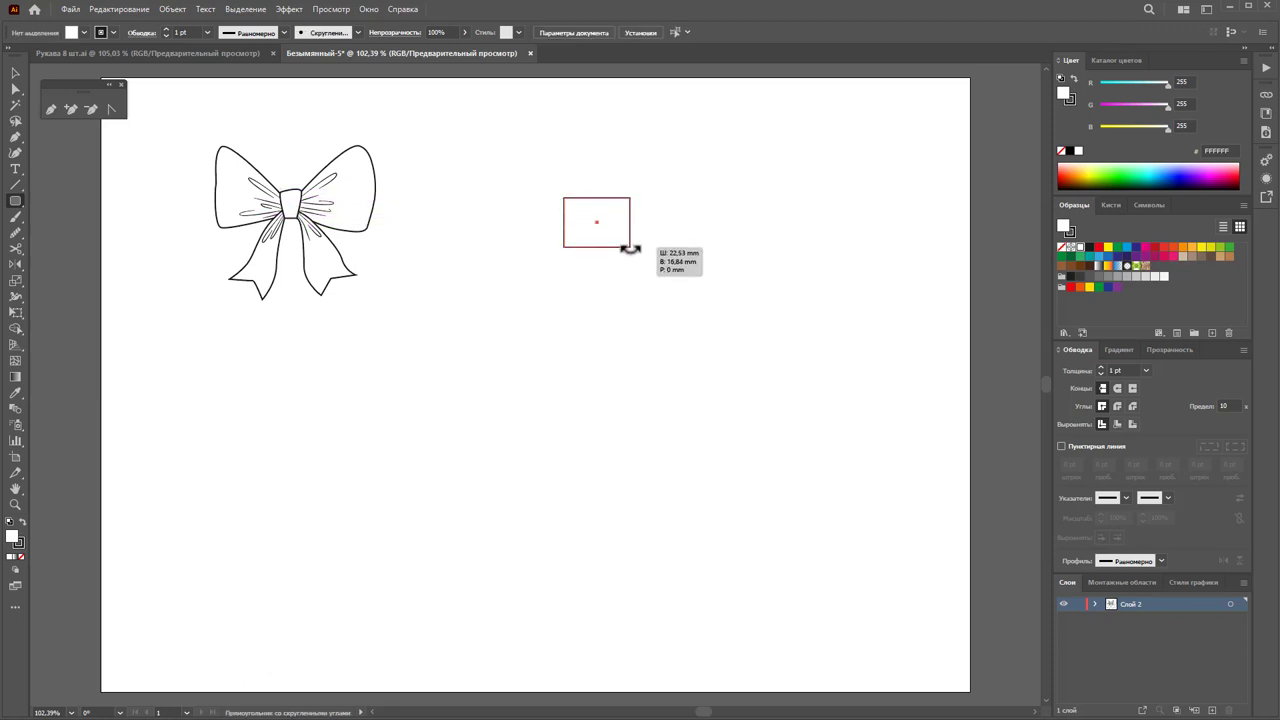
key(Up)
key(Up)
key(Up)
key(Up)
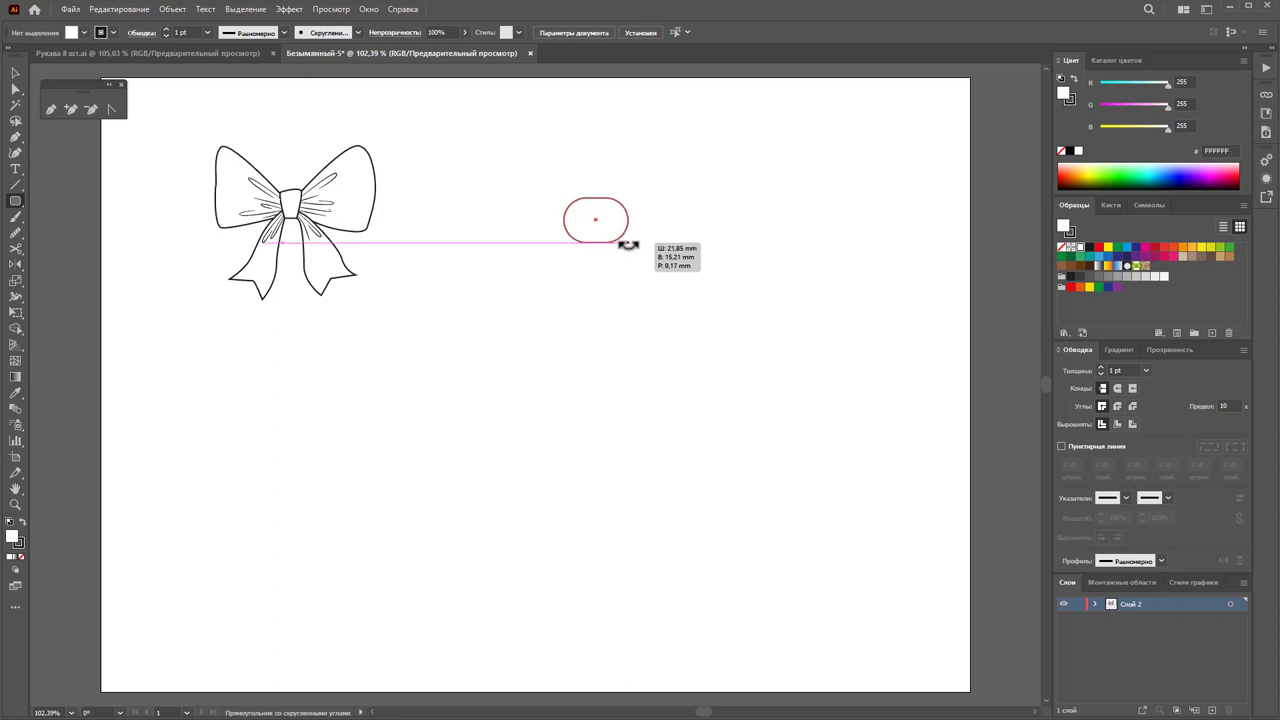
drag(629, 247, 594, 220)
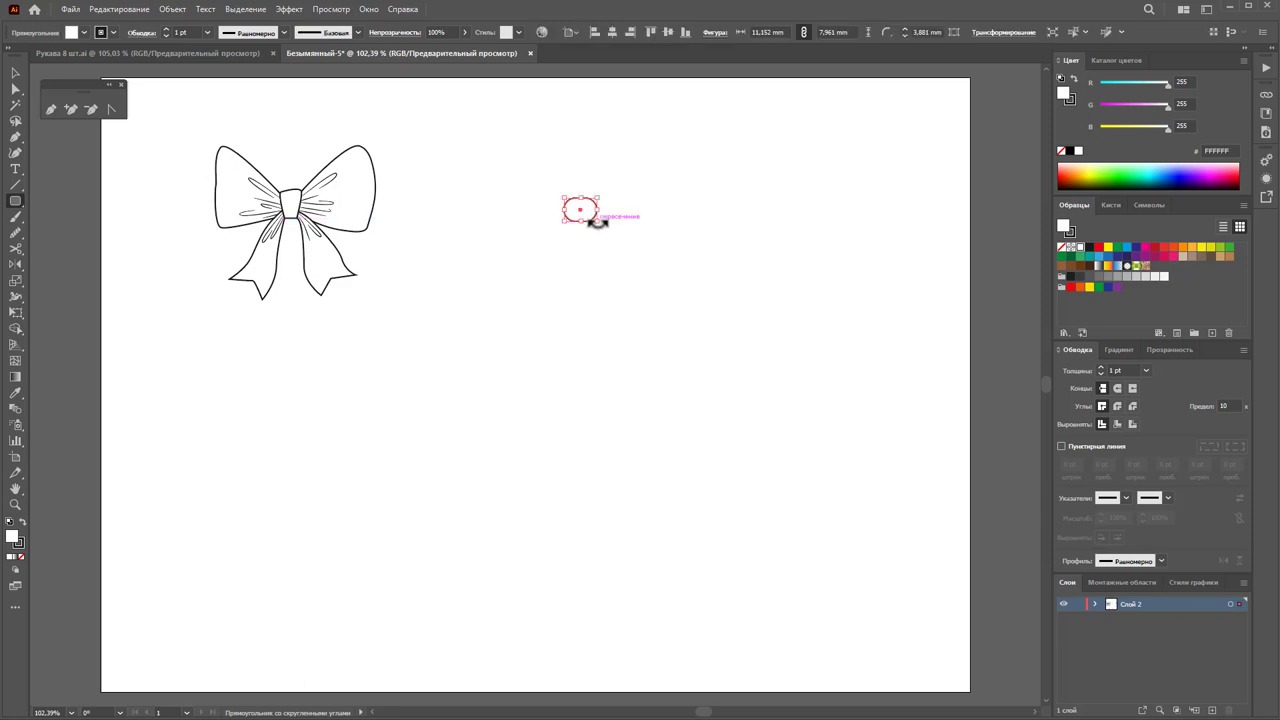
Step: Deselect the rounded rectangle and zoom in around it
click(15, 74)
click(484, 358)
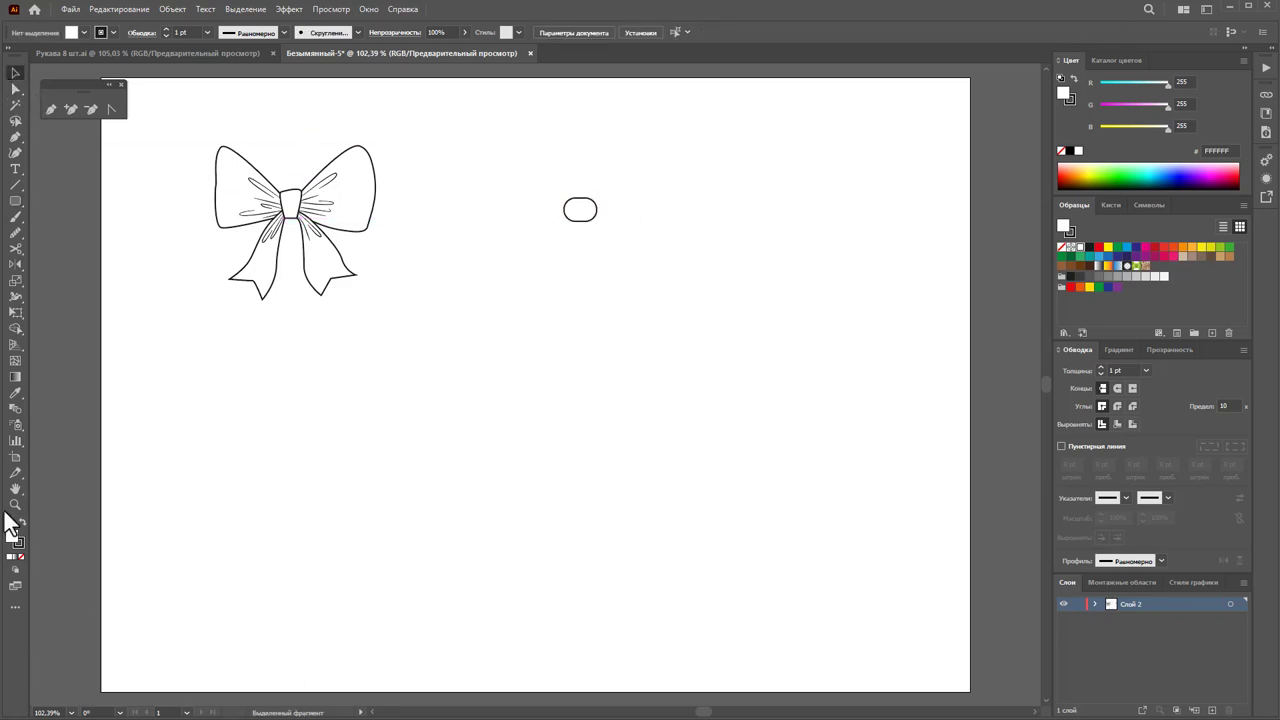
click(15, 504)
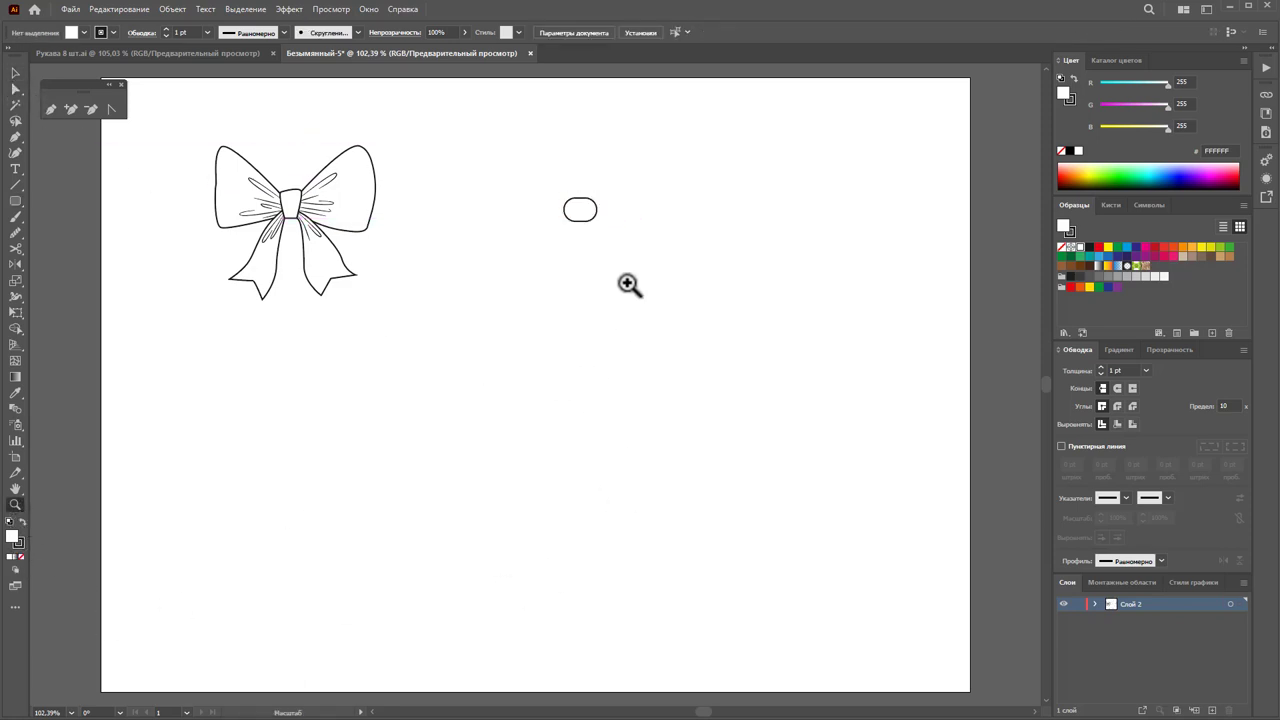
mouse_move(578, 198)
mouse_down()
mouse_move(621, 235)
mouse_move(857, 260)
mouse_up()
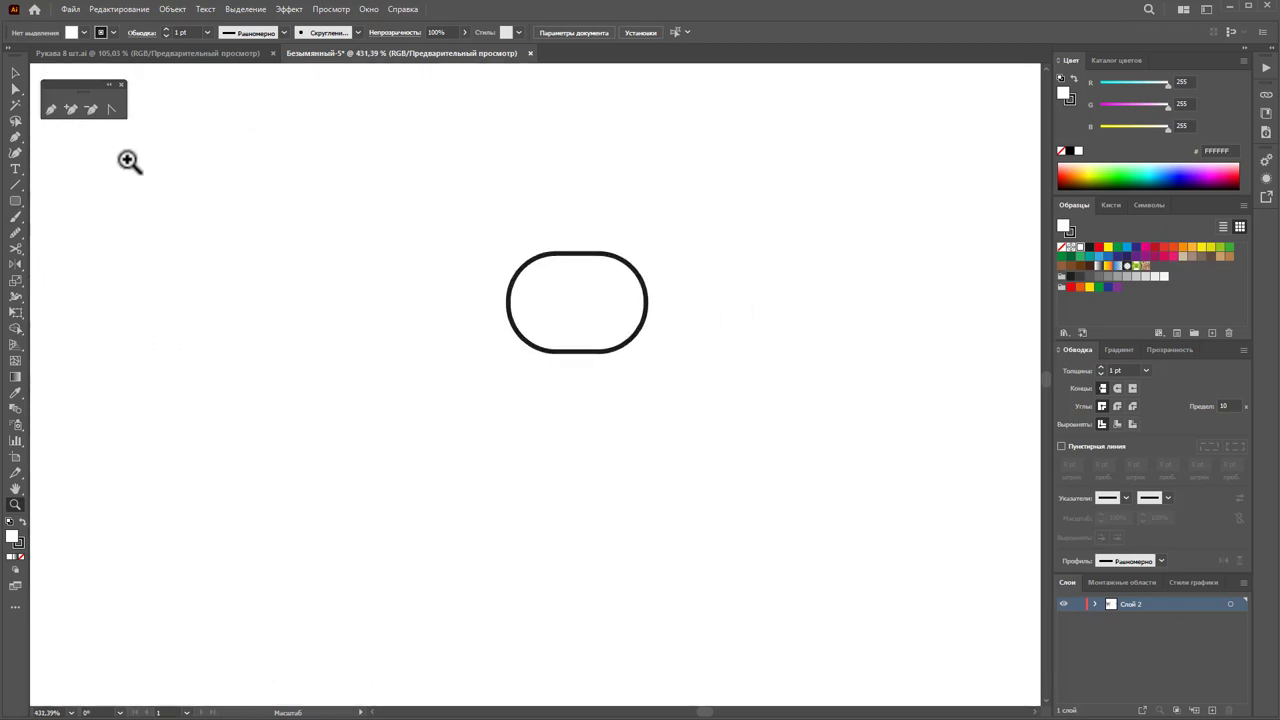
Step: Pen-draw a flared right wing from the rounded rectangle, closing it at the upper junction
click(51, 108)
click(634, 266)
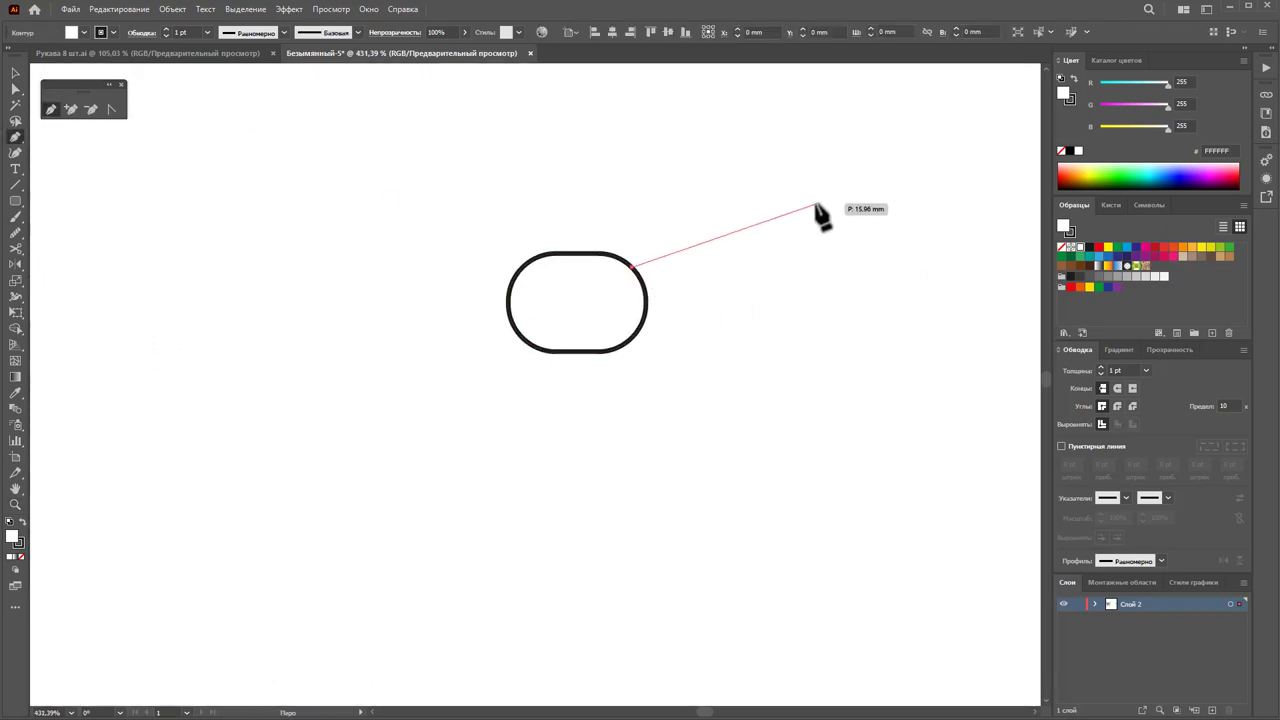
click(822, 191)
drag(823, 193, 847, 222)
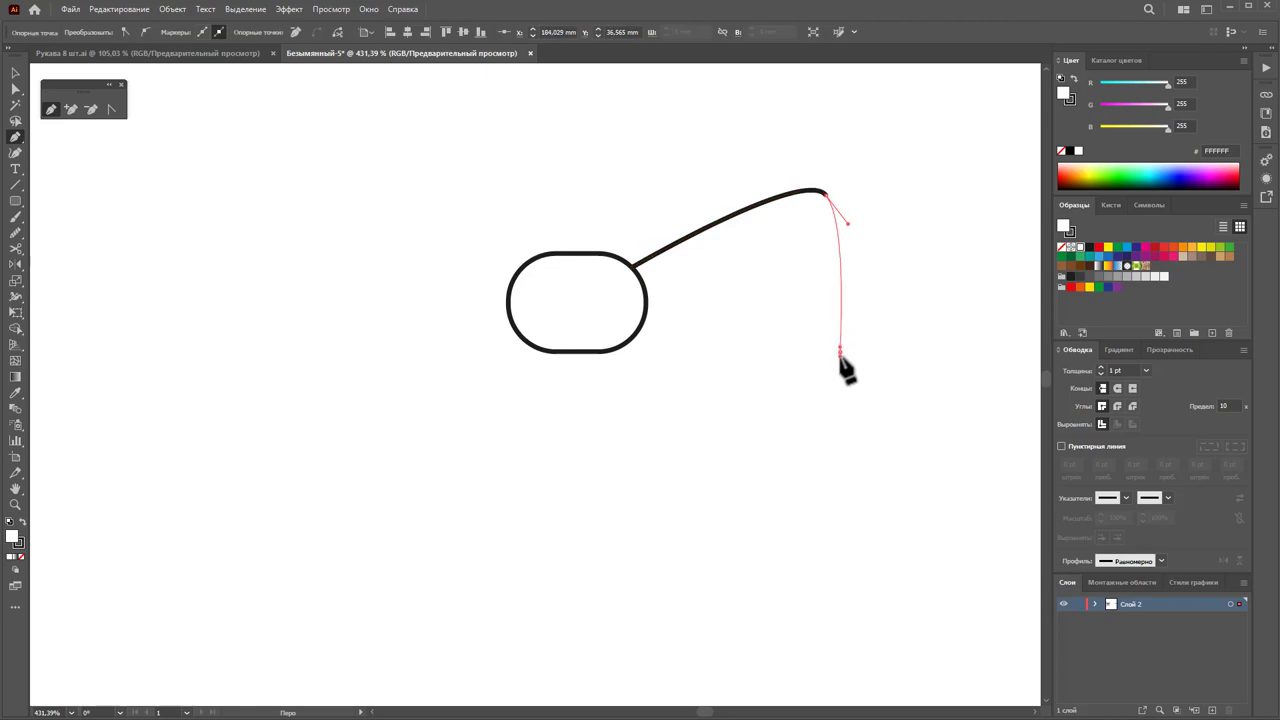
drag(820, 412, 796, 423)
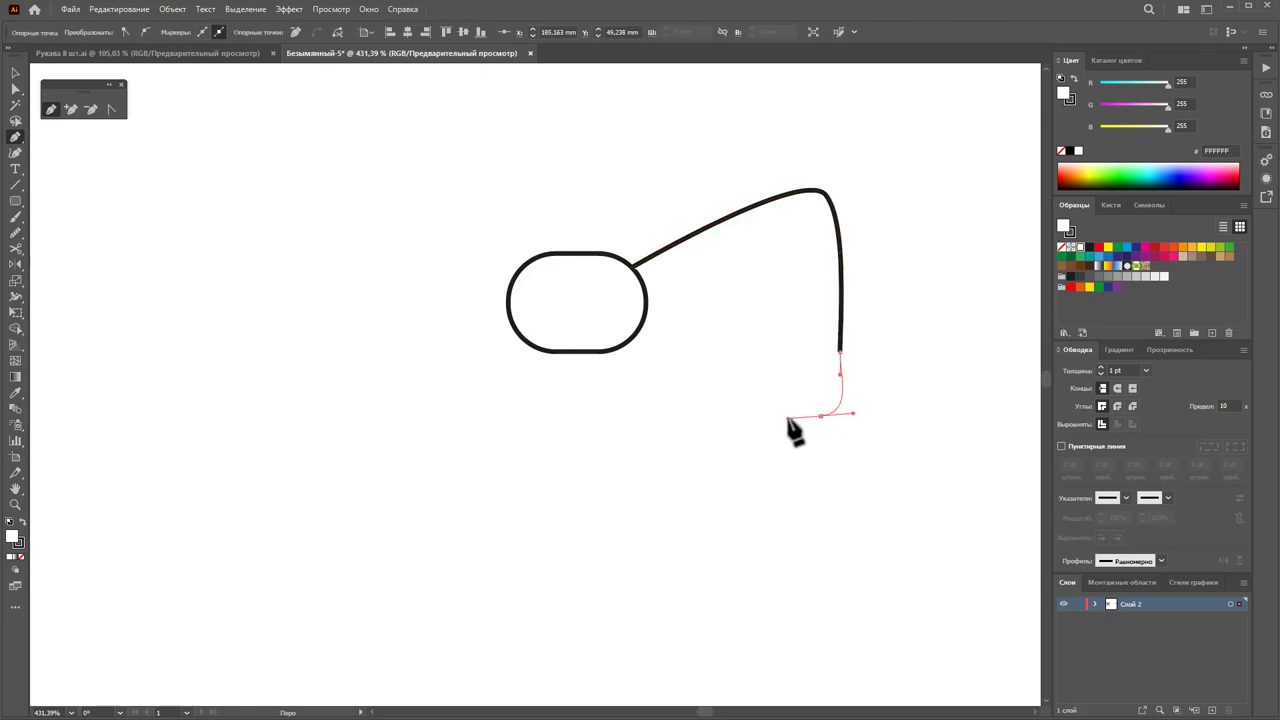
click(630, 343)
click(634, 266)
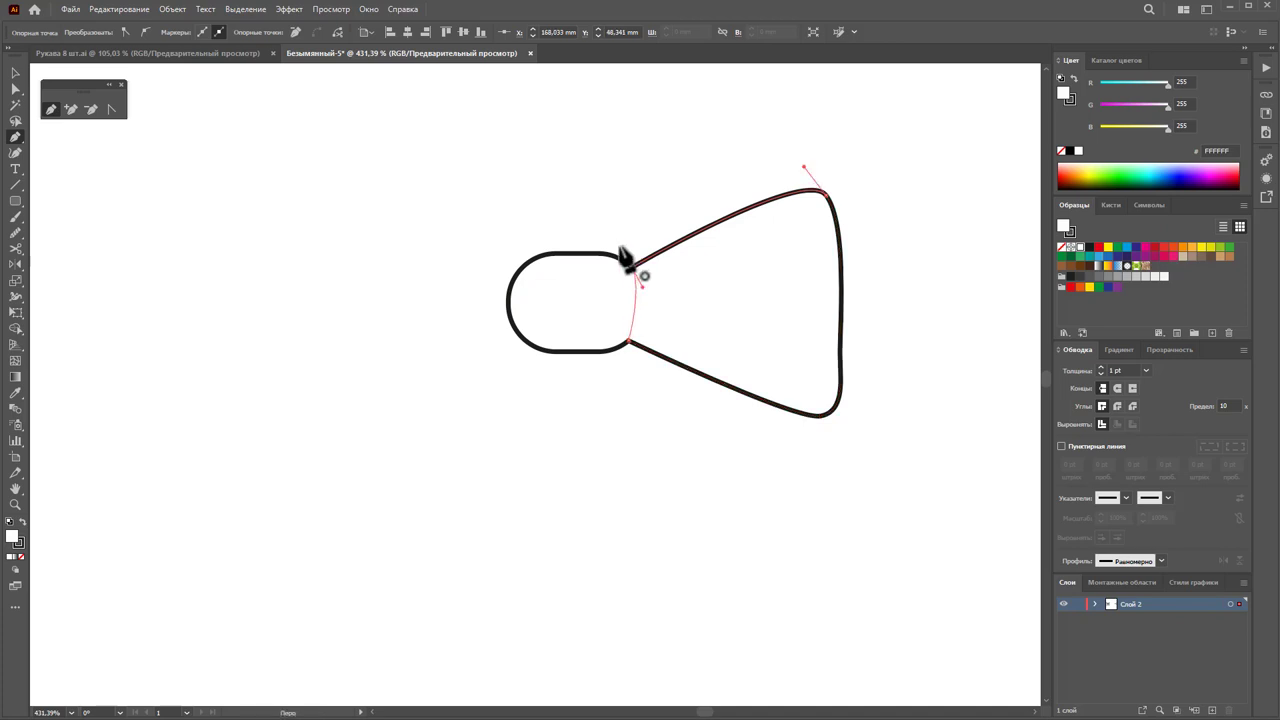
click(634, 266)
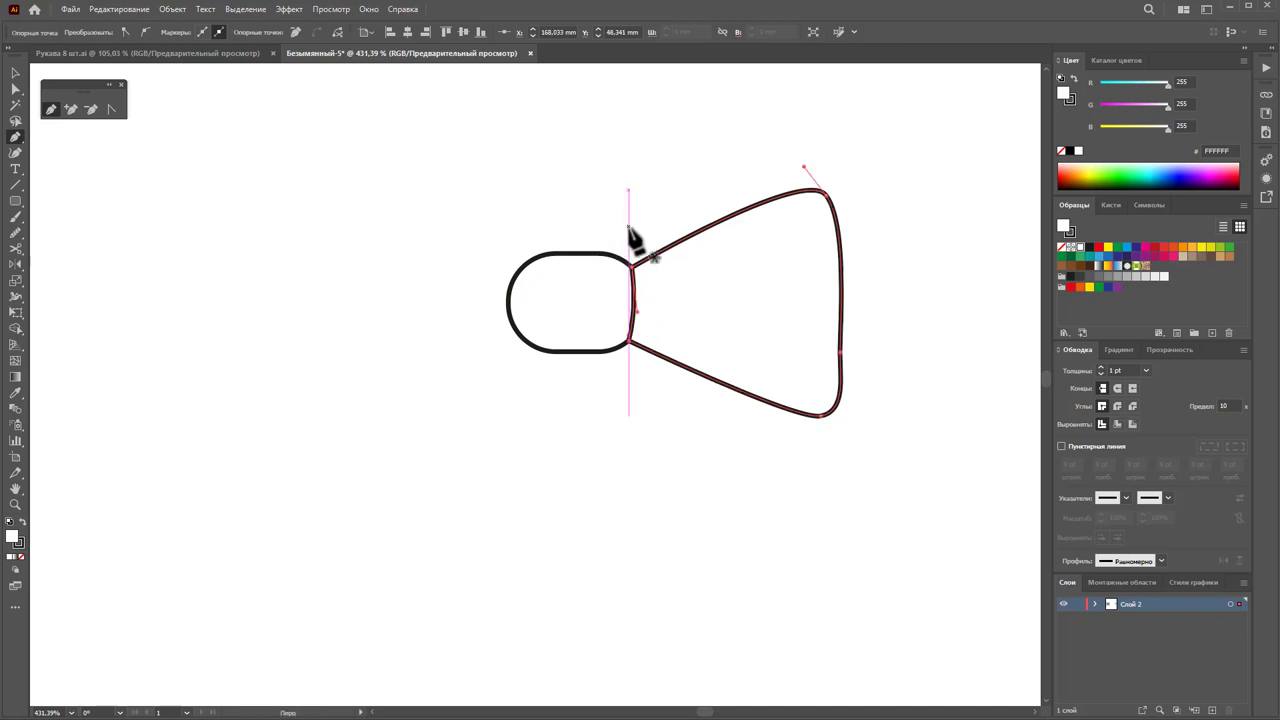
click(15, 72)
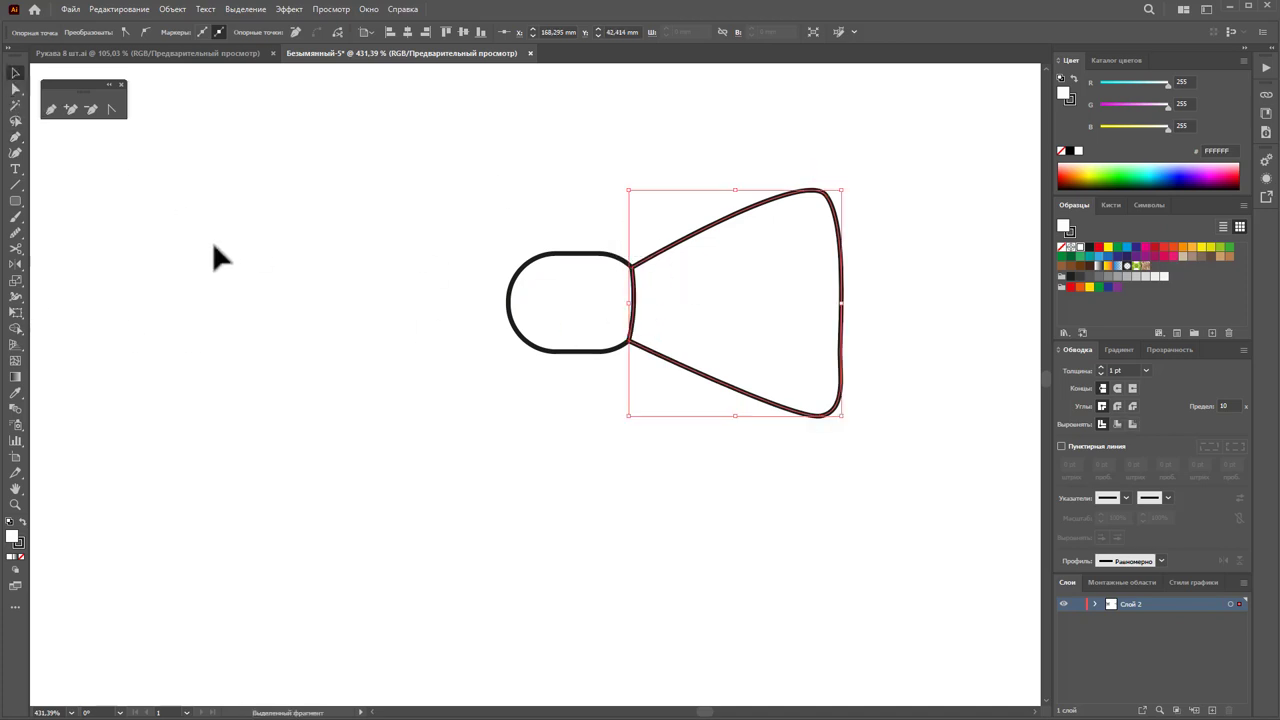
click(222, 251)
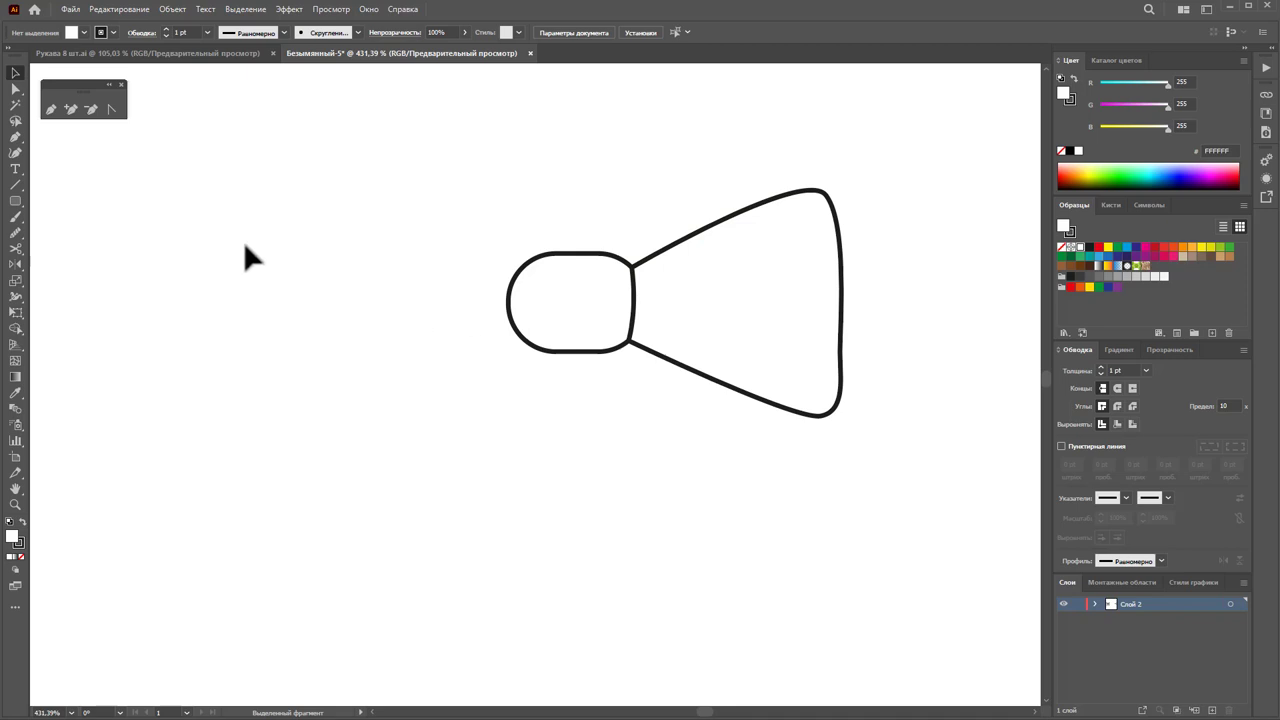
Step: Pen-draw a curved open fold line from the knot junction into the wing
click(636, 287)
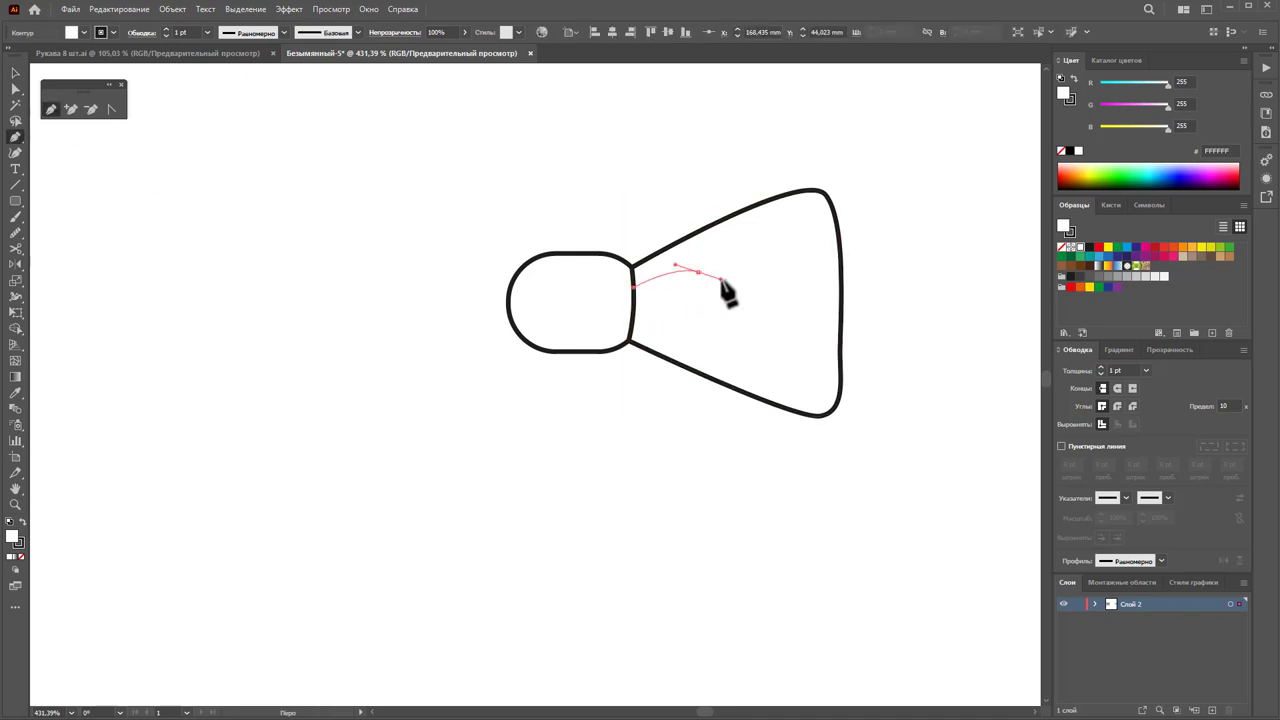
drag(722, 289, 681, 293)
click(710, 309)
key(Escape)
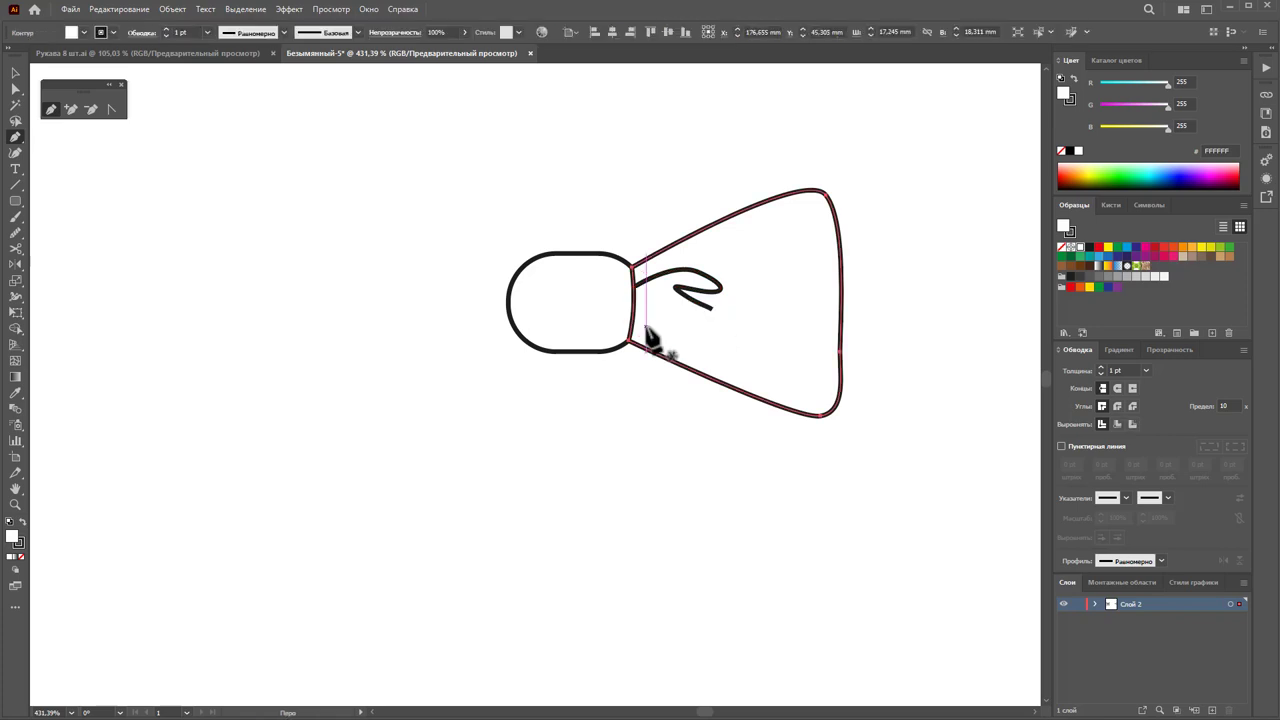
click(632, 325)
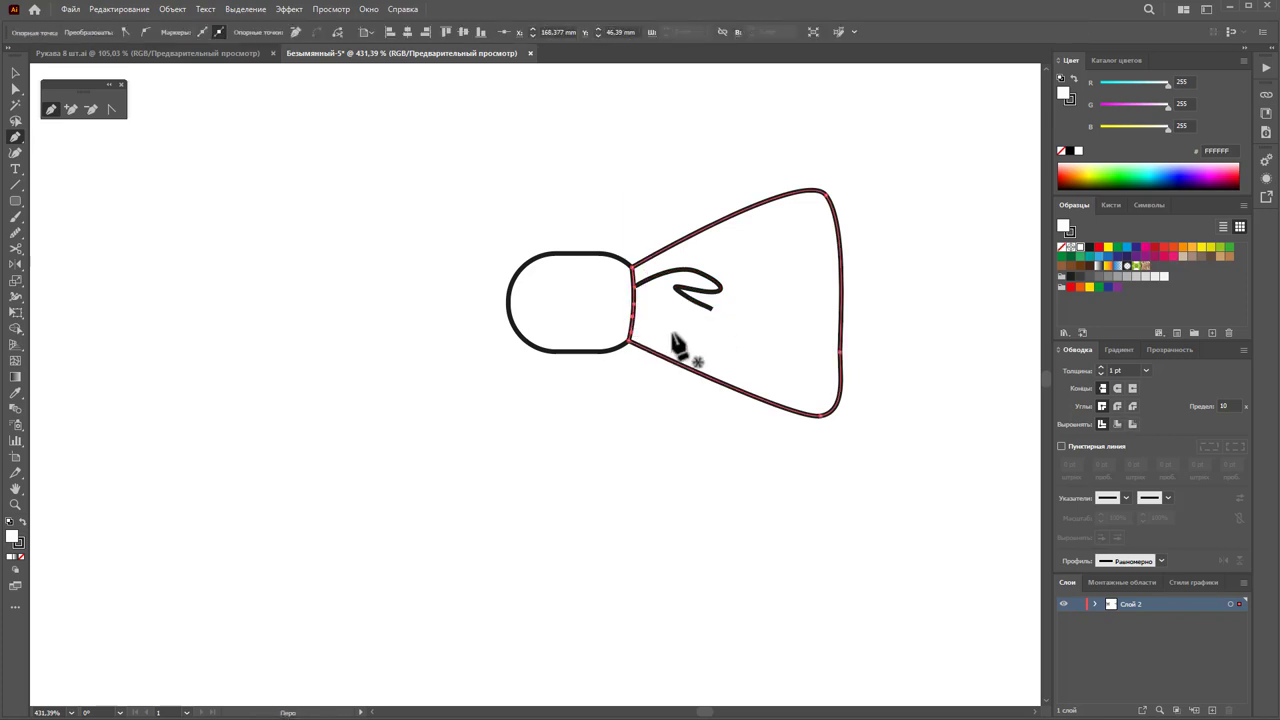
Step: Pen-draw a closed zigzag fold shape inside the wing joined to the knot
click(729, 320)
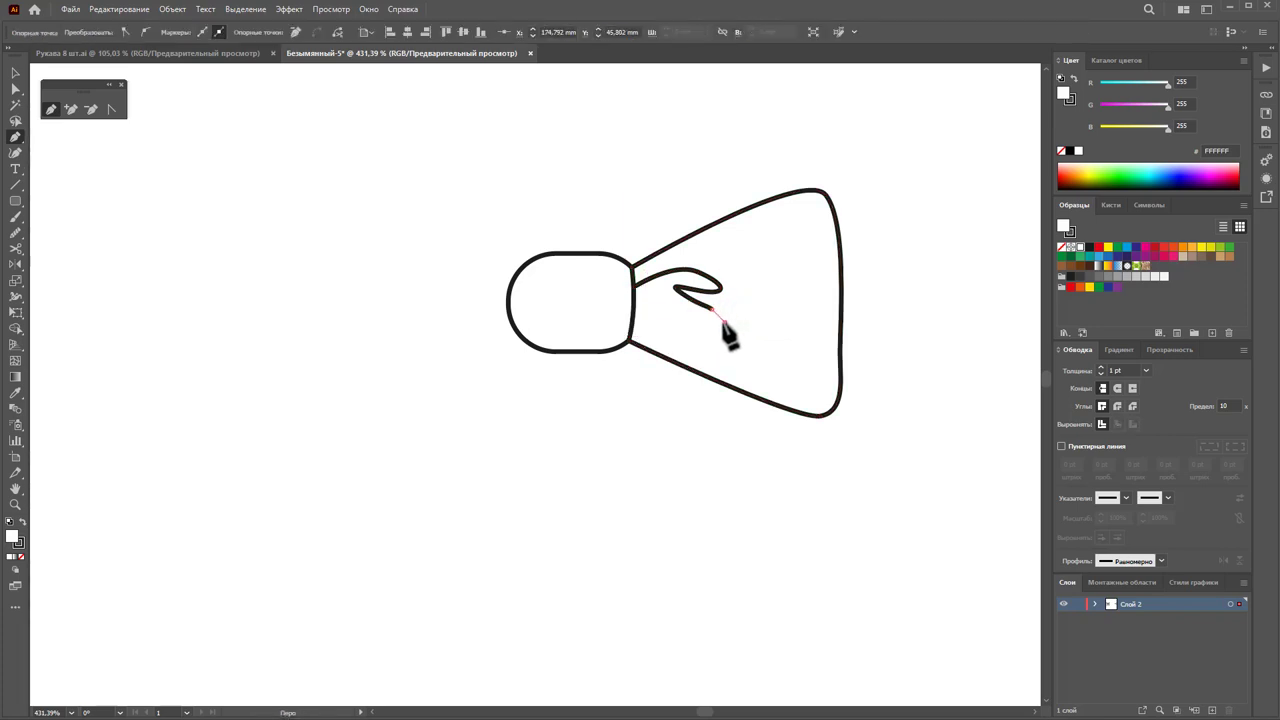
click(673, 316)
click(697, 333)
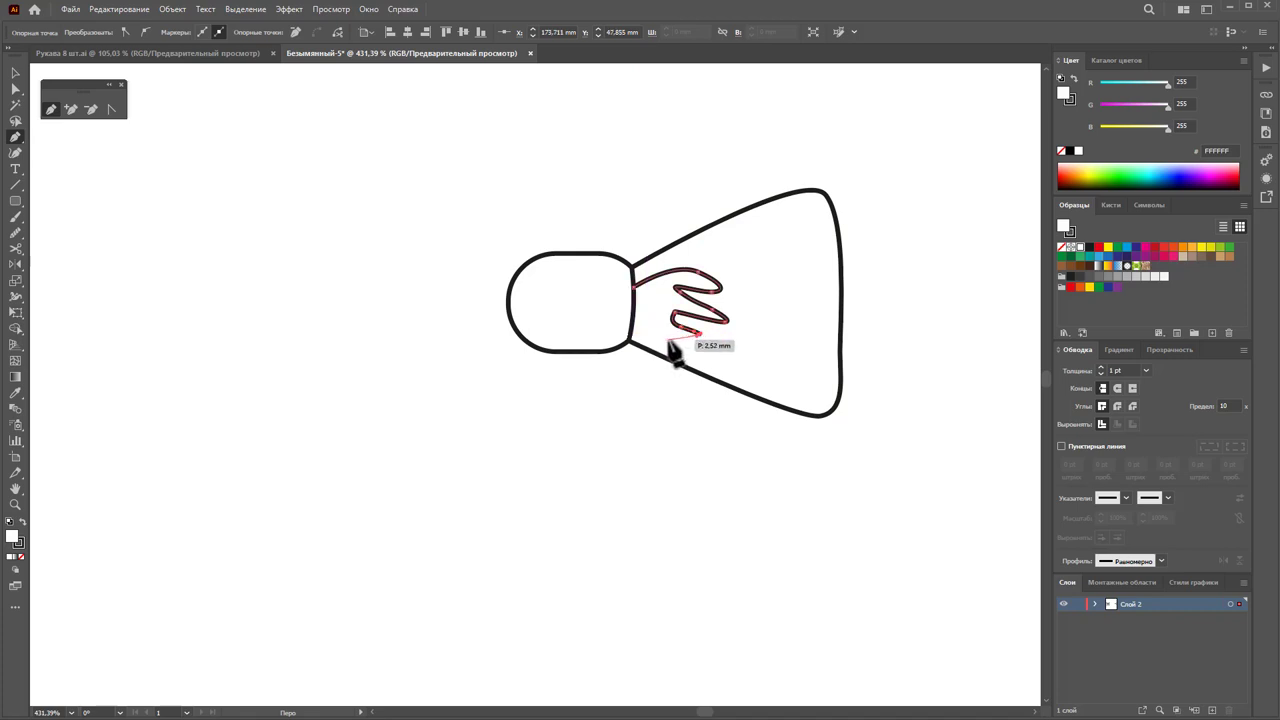
click(634, 342)
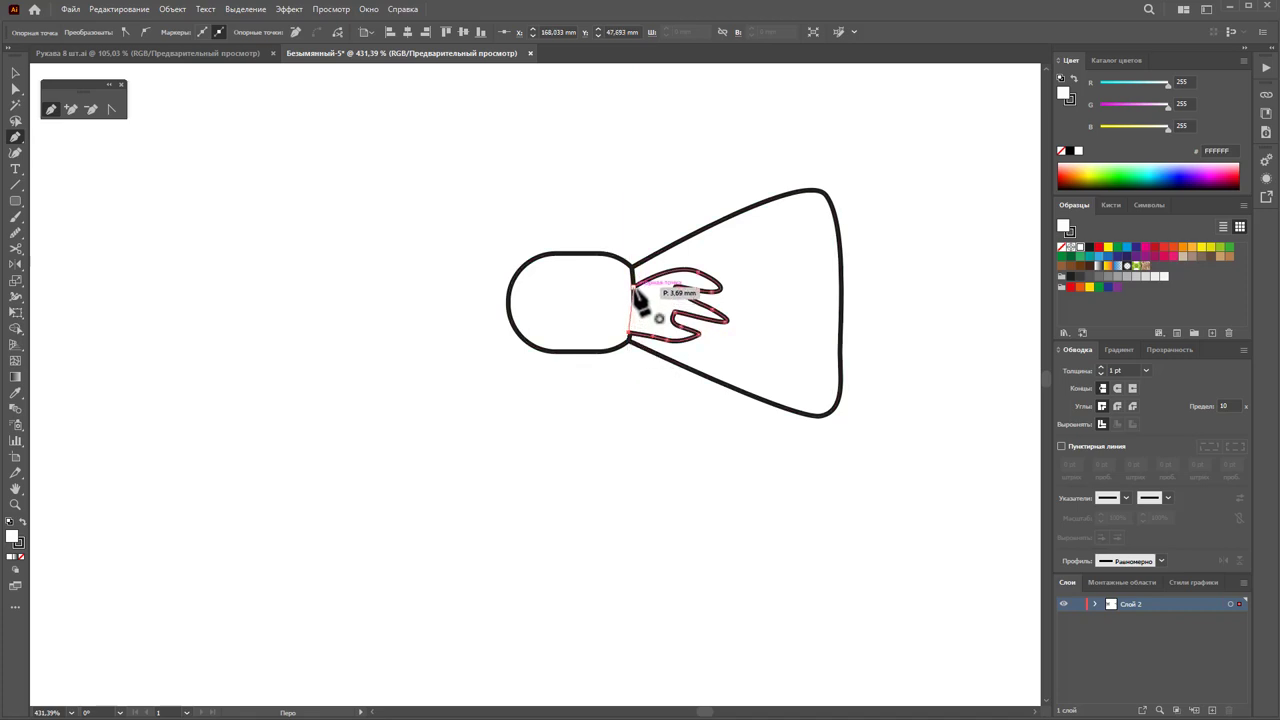
click(634, 278)
Step: Give the zigzag shape a dark fill, no stroke, and 27% opacity
click(15, 72)
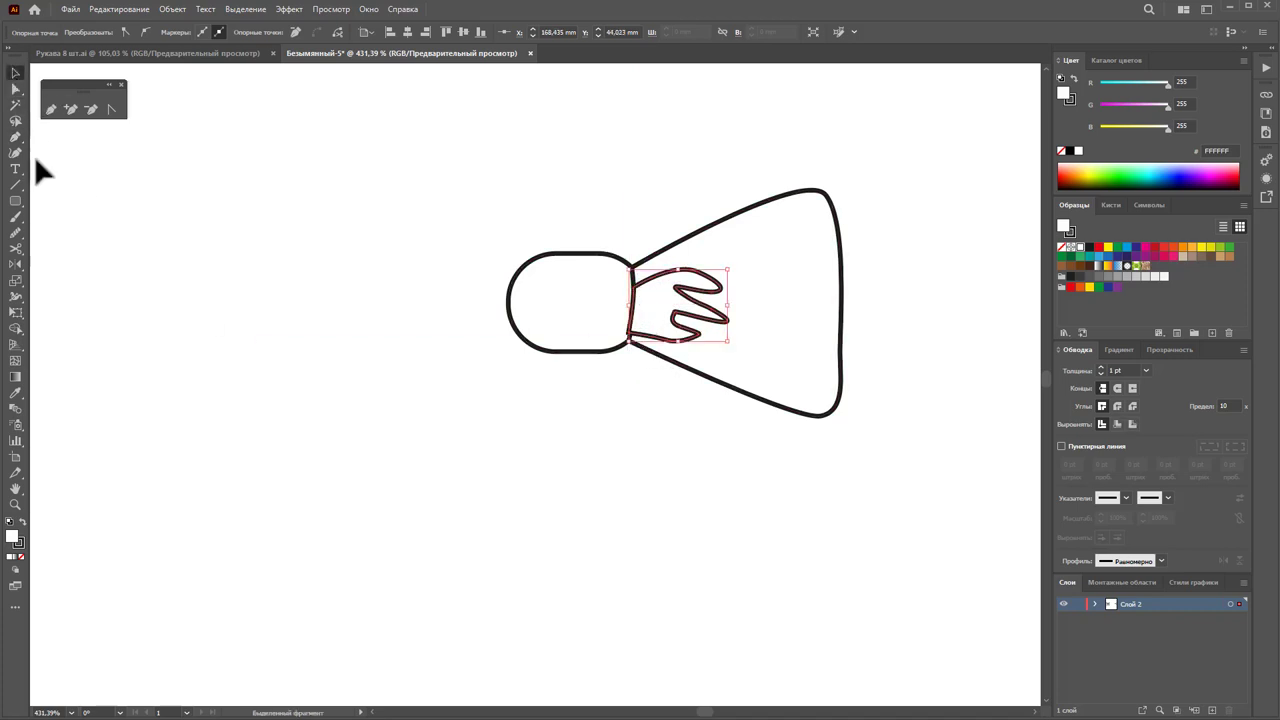
click(21, 522)
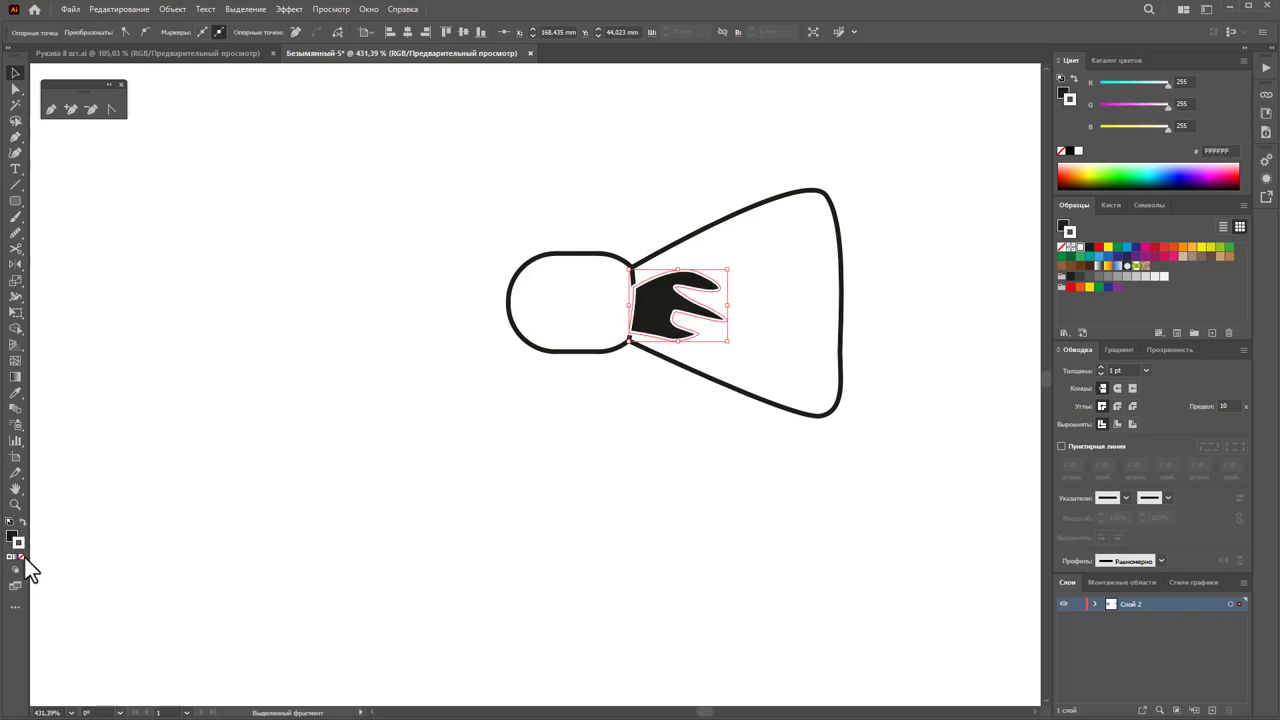
click(21, 556)
click(12, 533)
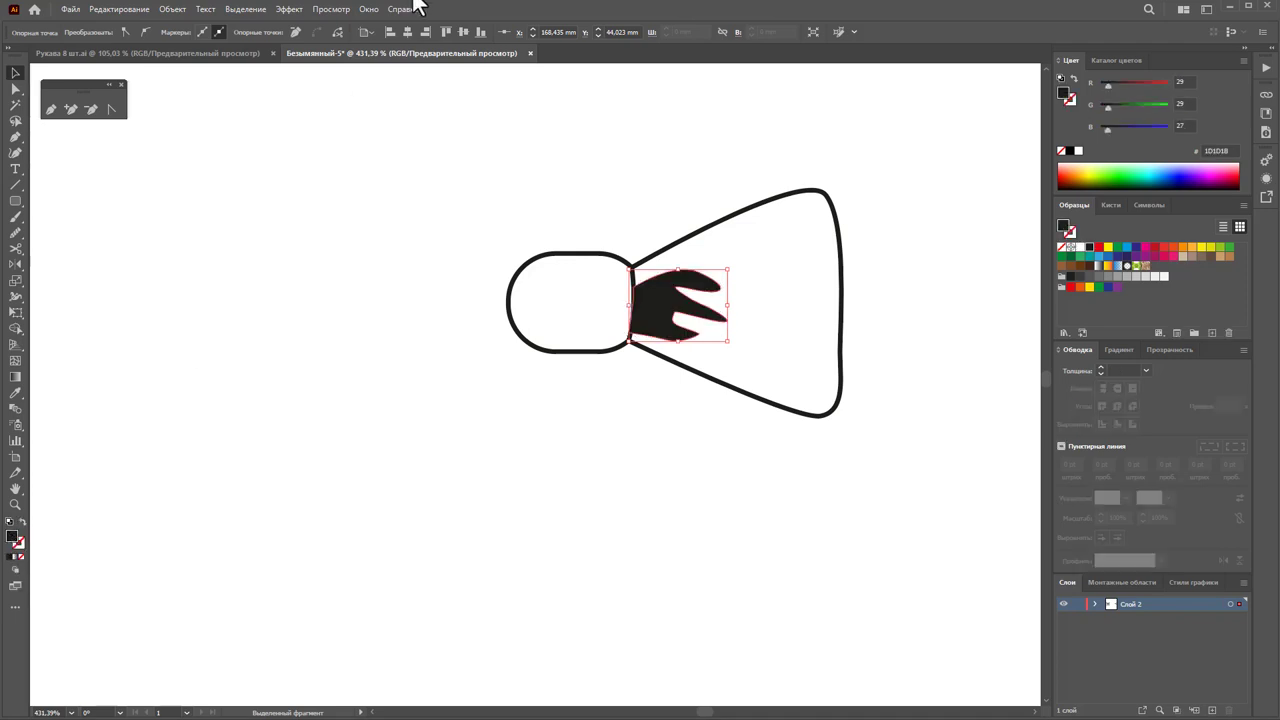
click(757, 286)
click(660, 325)
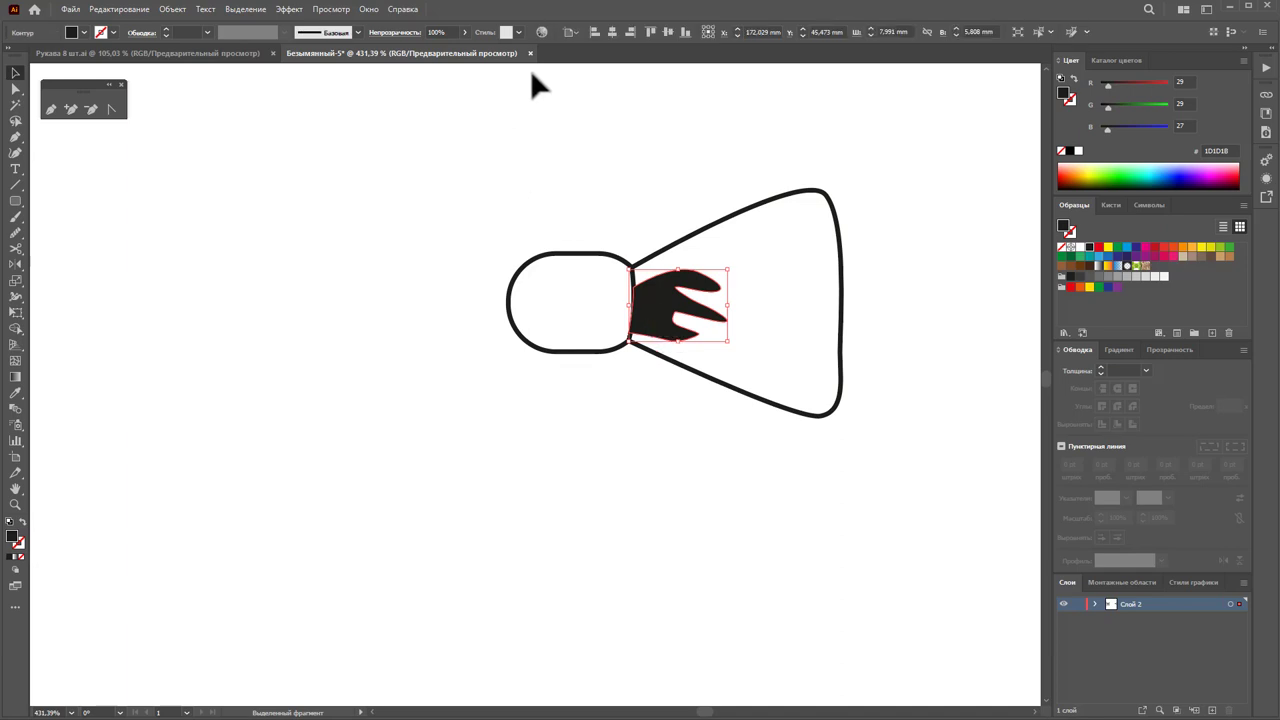
drag(446, 52, 430, 54)
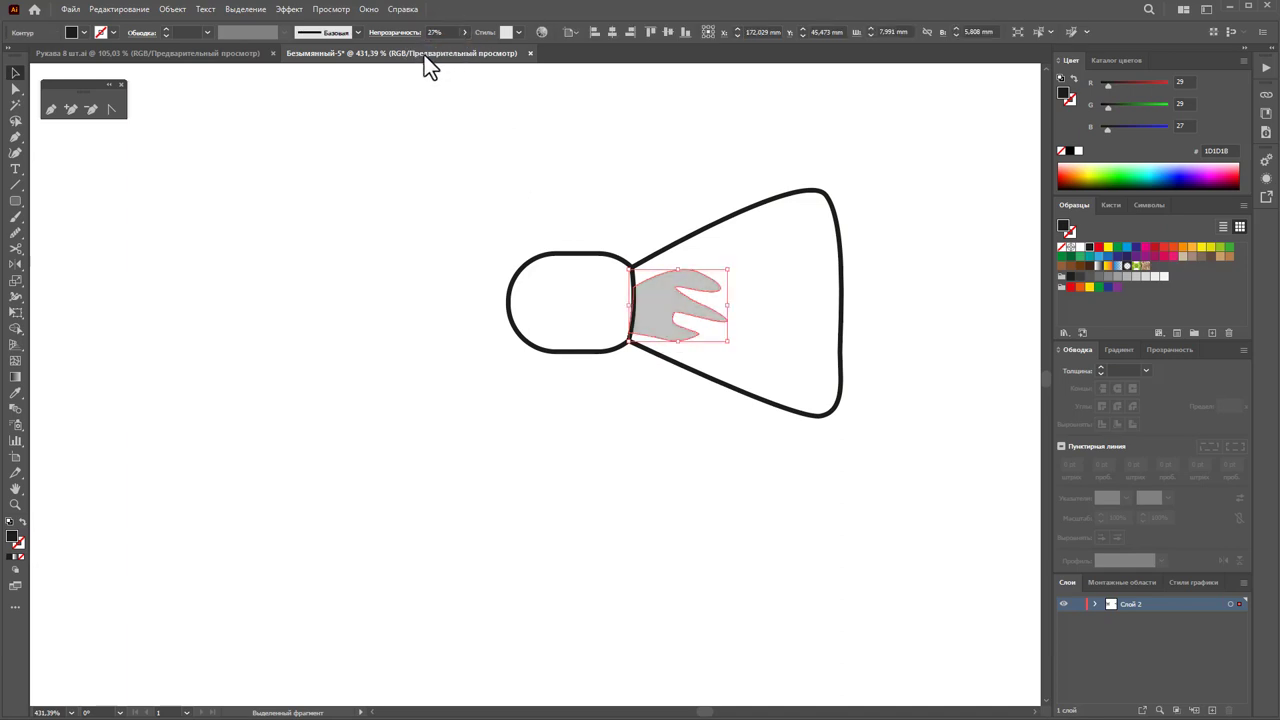
click(426, 175)
Step: Pen-draw a small sliver at the upper junction and turn it into a black outline
click(51, 108)
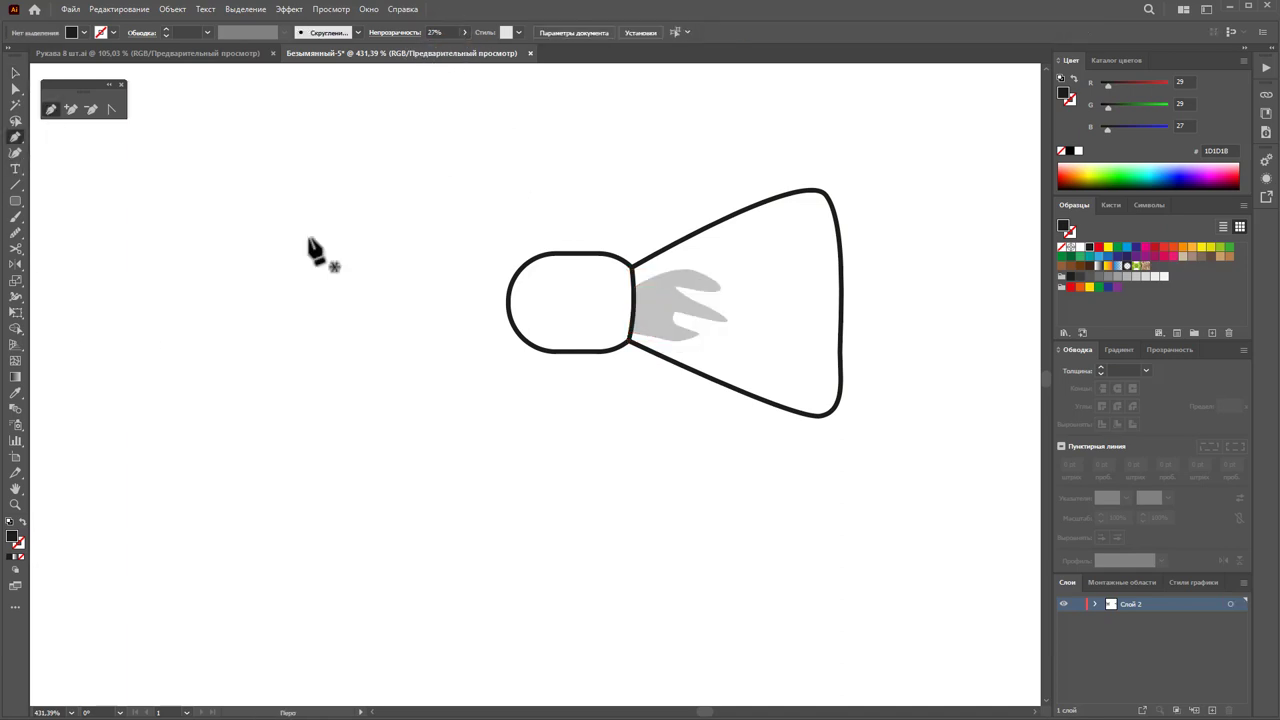
click(632, 278)
click(692, 262)
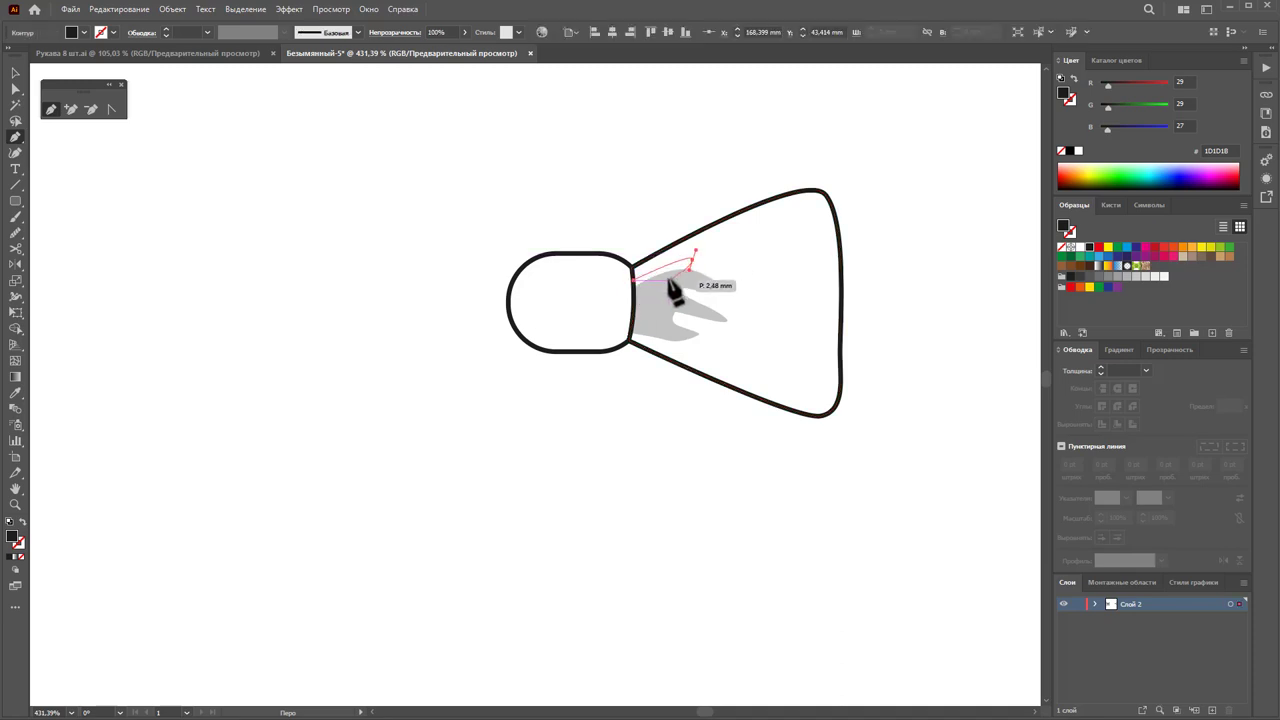
click(657, 290)
click(626, 317)
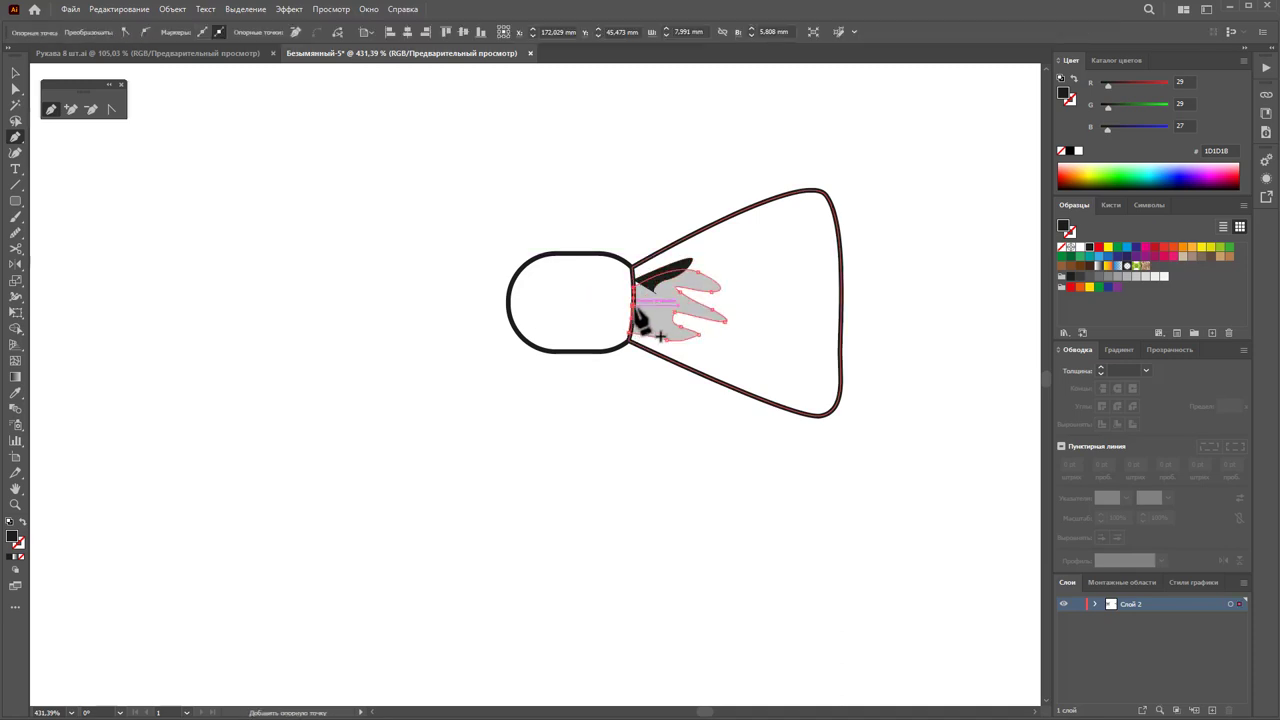
click(15, 74)
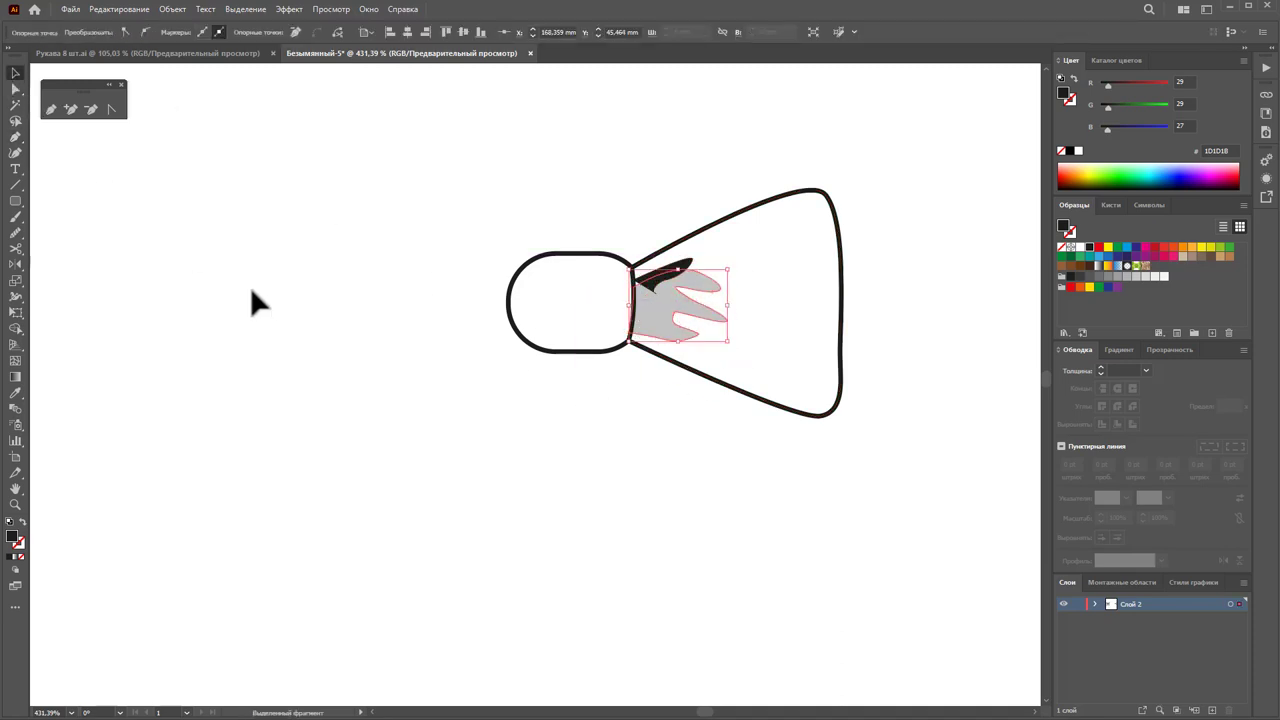
click(666, 284)
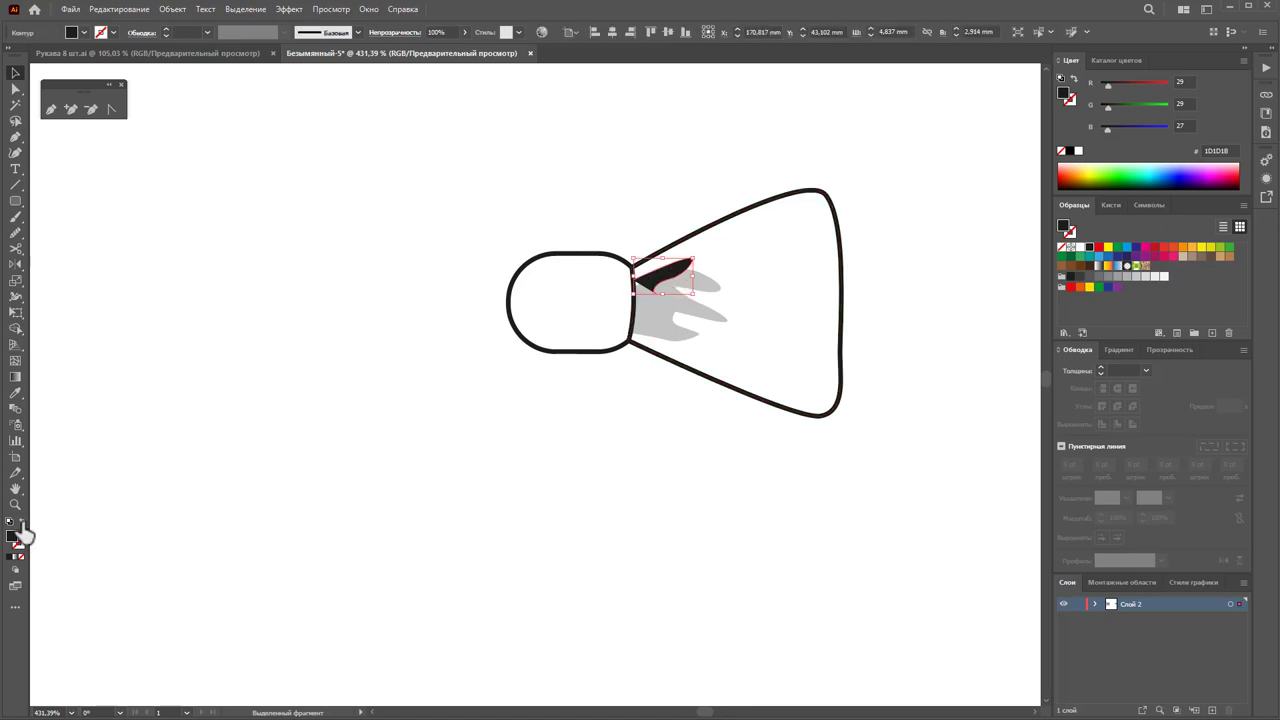
click(20, 524)
click(192, 572)
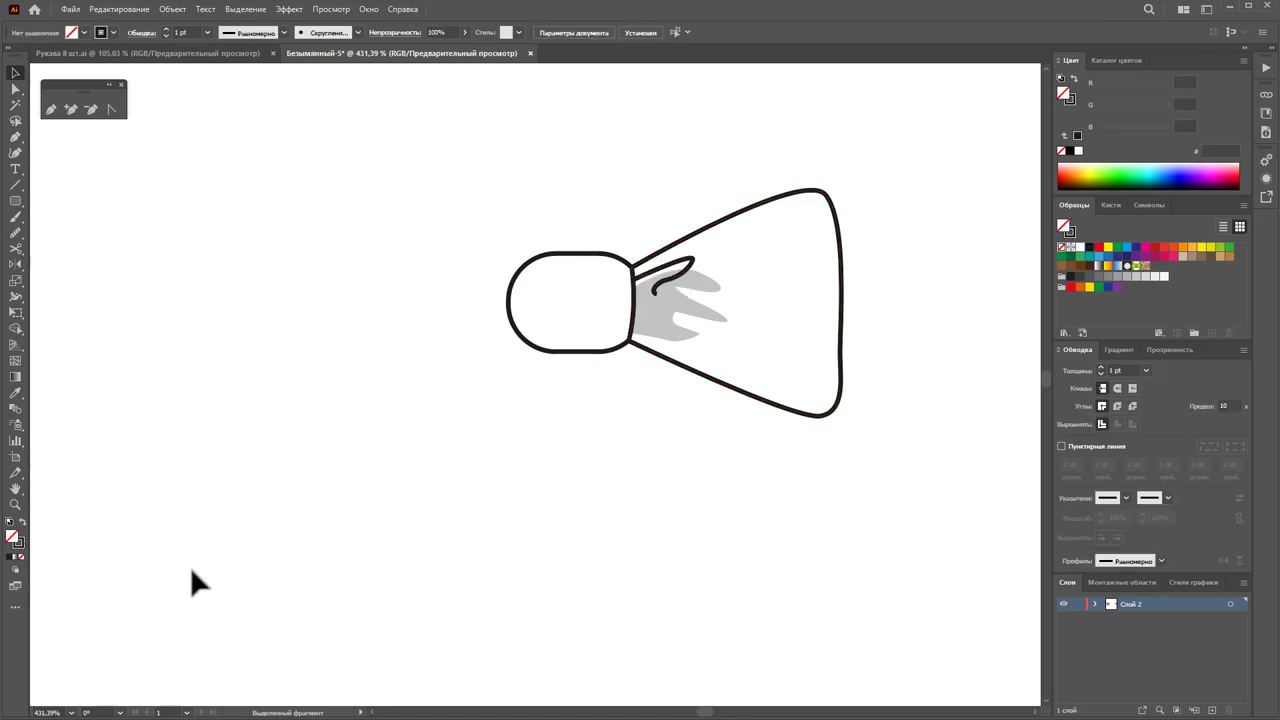
click(51, 109)
Step: Pencil-draw looped fold strokes near the knot and select all three
ctrl+click(637, 344)
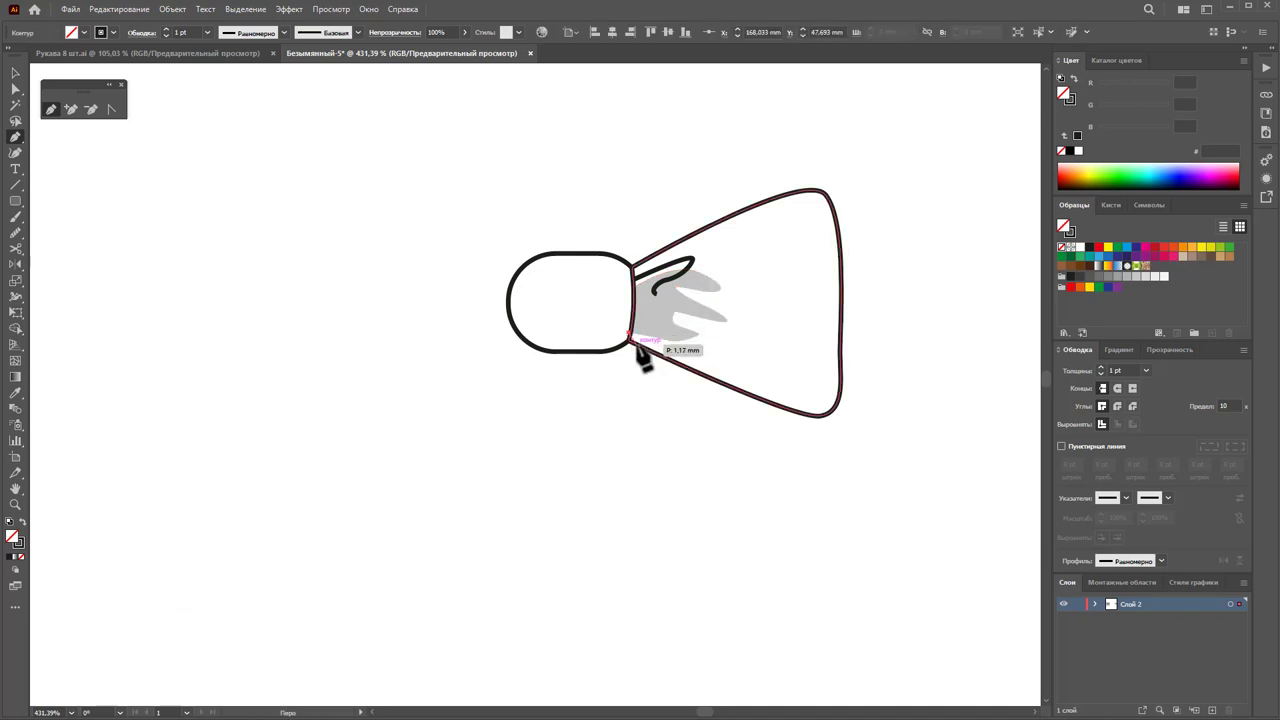
drag(632, 342, 738, 312)
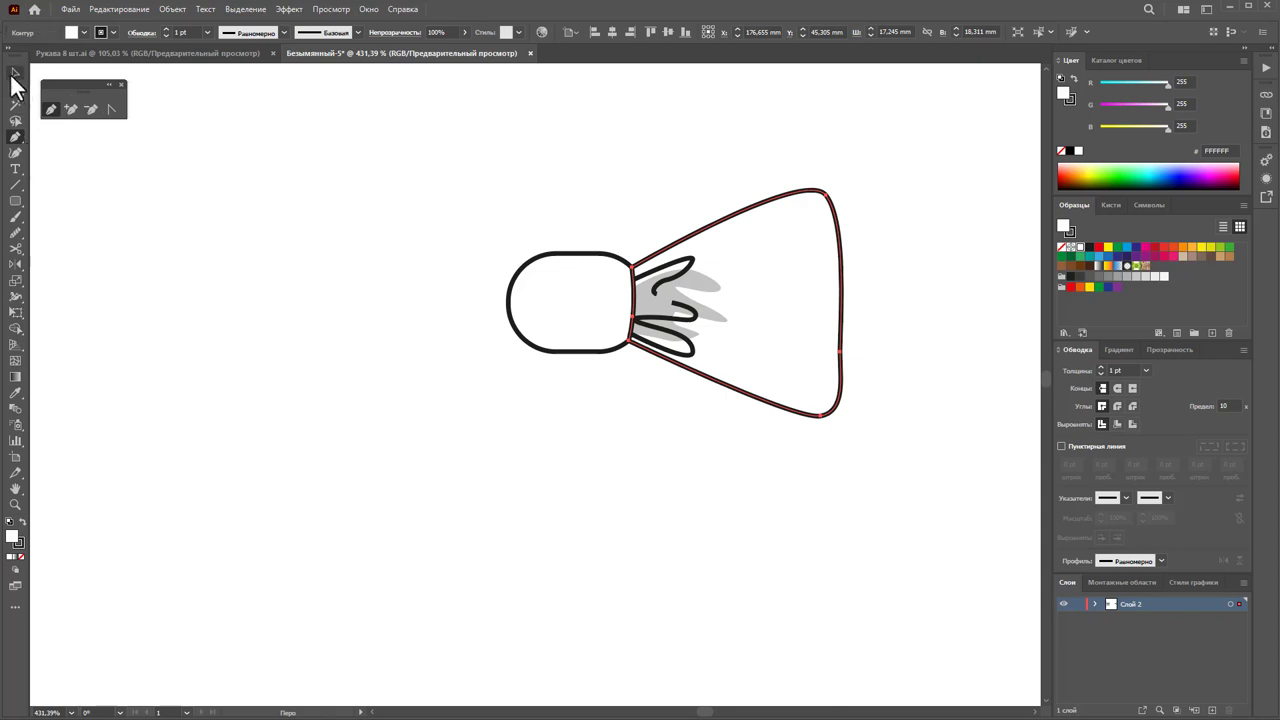
click(15, 72)
drag(700, 357, 697, 285)
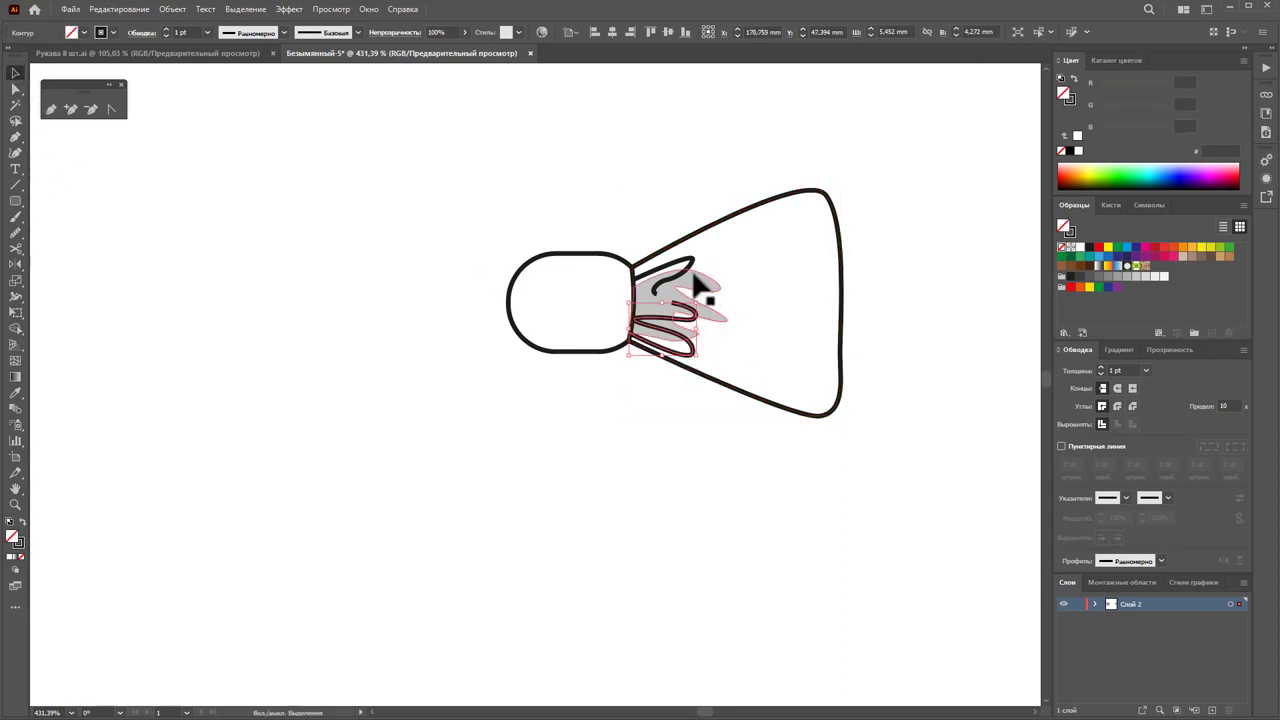
shift+click(694, 277)
Step: Set the fold strokes to 0.5 pt weight with a tapered width profile
click(1145, 371)
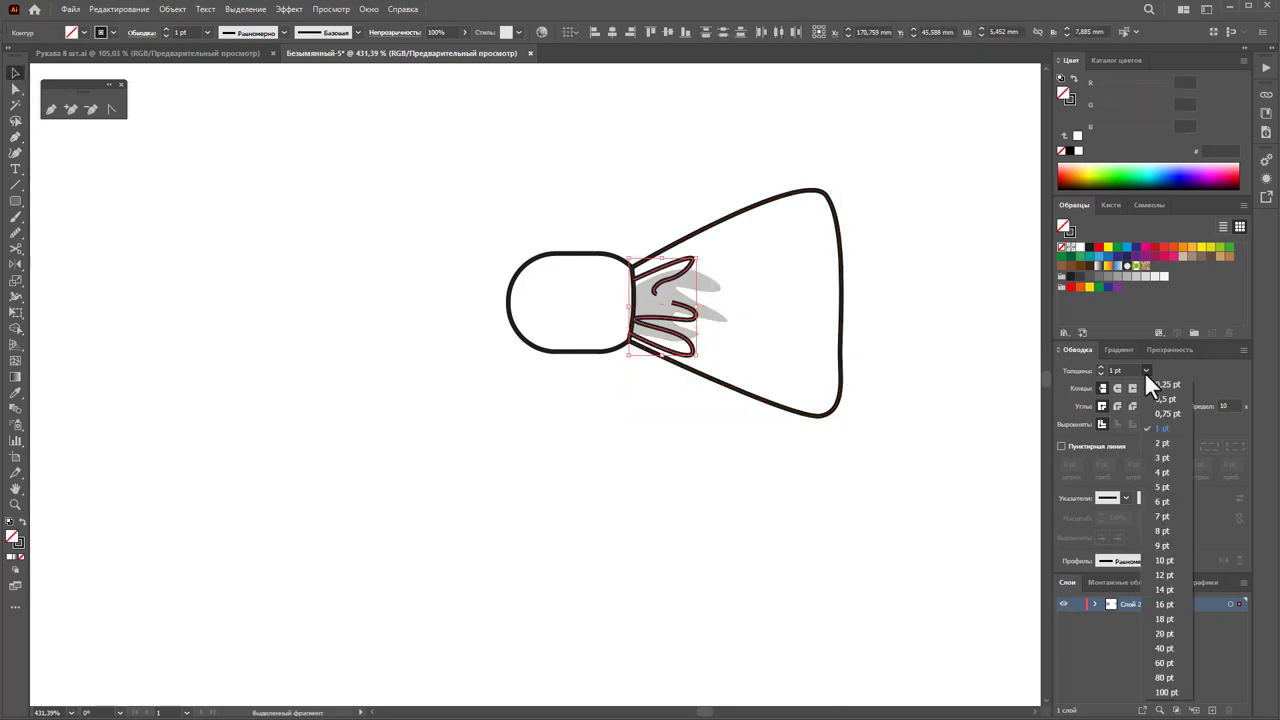
click(1156, 399)
click(1160, 561)
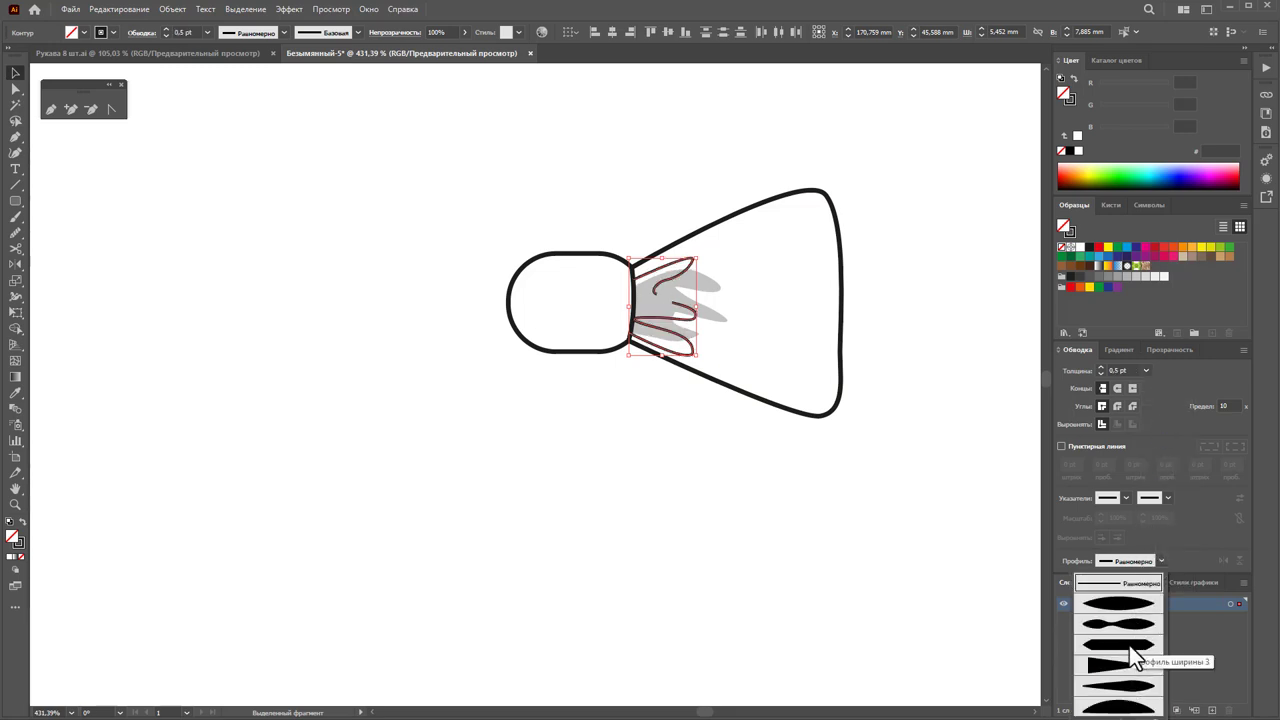
click(1135, 686)
drag(930, 521, 660, 148)
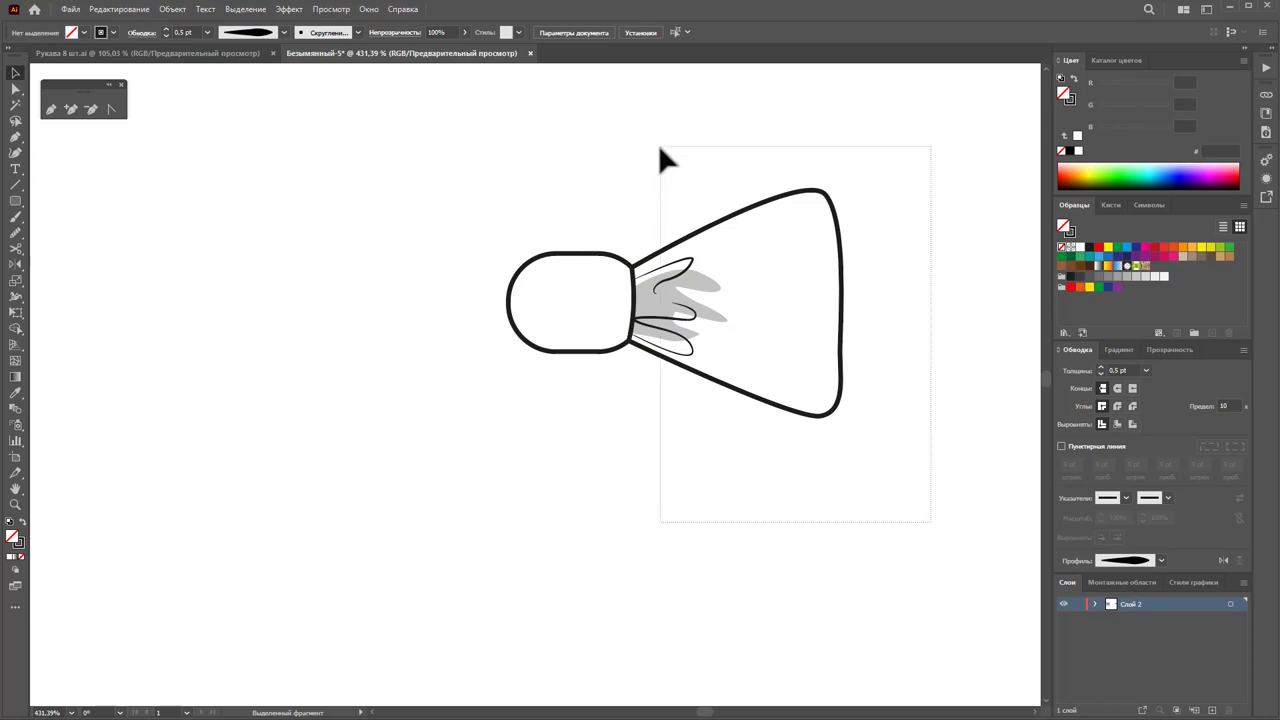
Step: Send the wing to the back, behind the knot
right_click(702, 251)
mouse_move(745, 535)
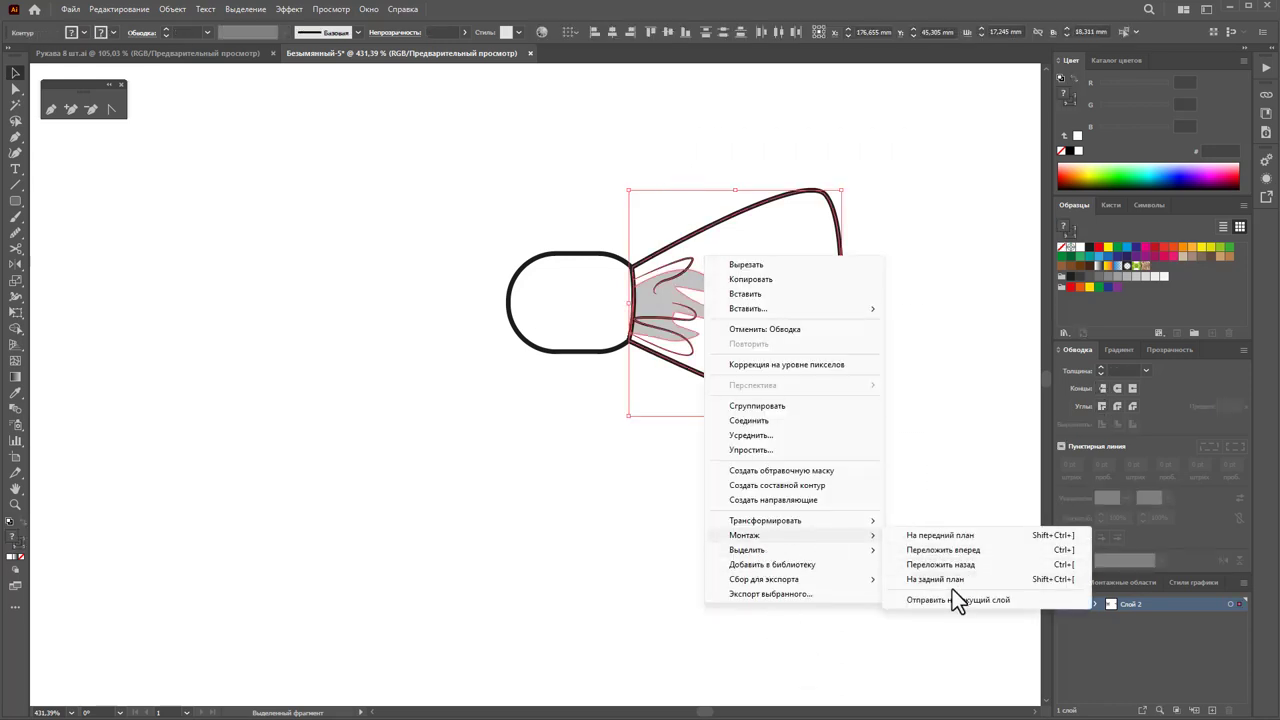
click(950, 579)
mouse_move(902, 517)
mouse_down()
mouse_move(686, 288)
mouse_move(661, 203)
mouse_up()
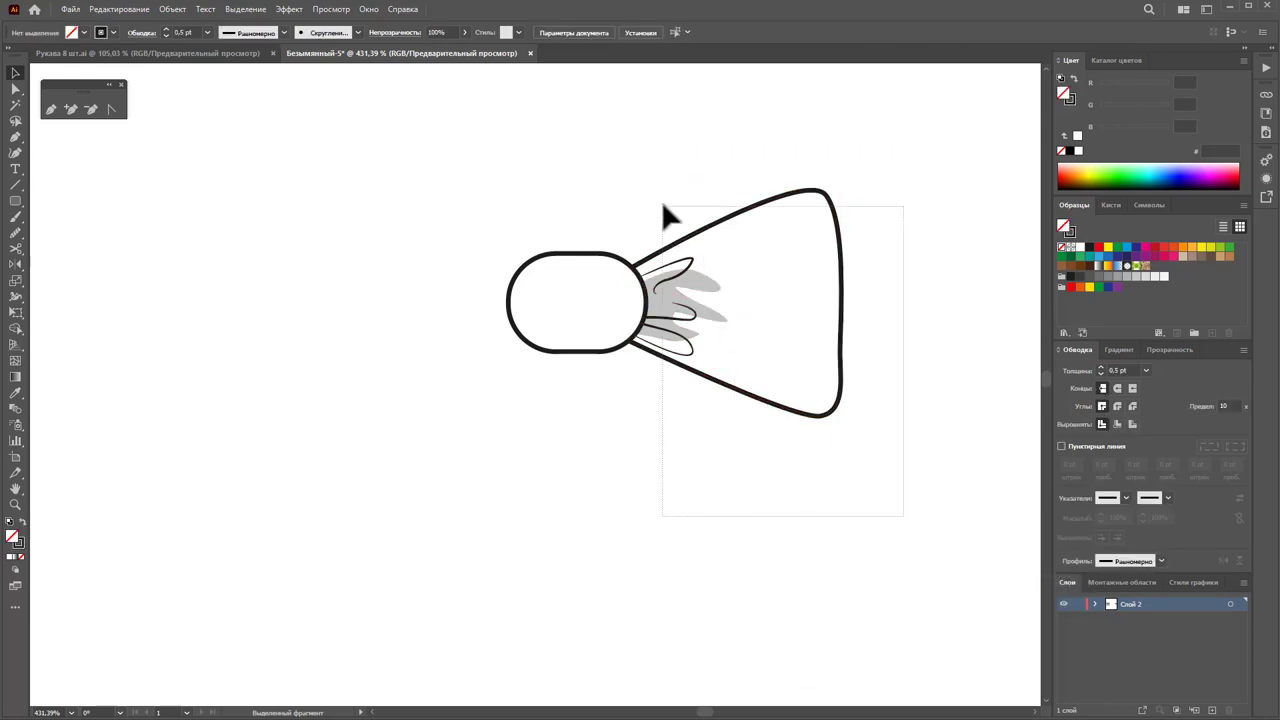
Step: Reflect a copy of the bow half about the knot's centre to form the left wing
click(15, 282)
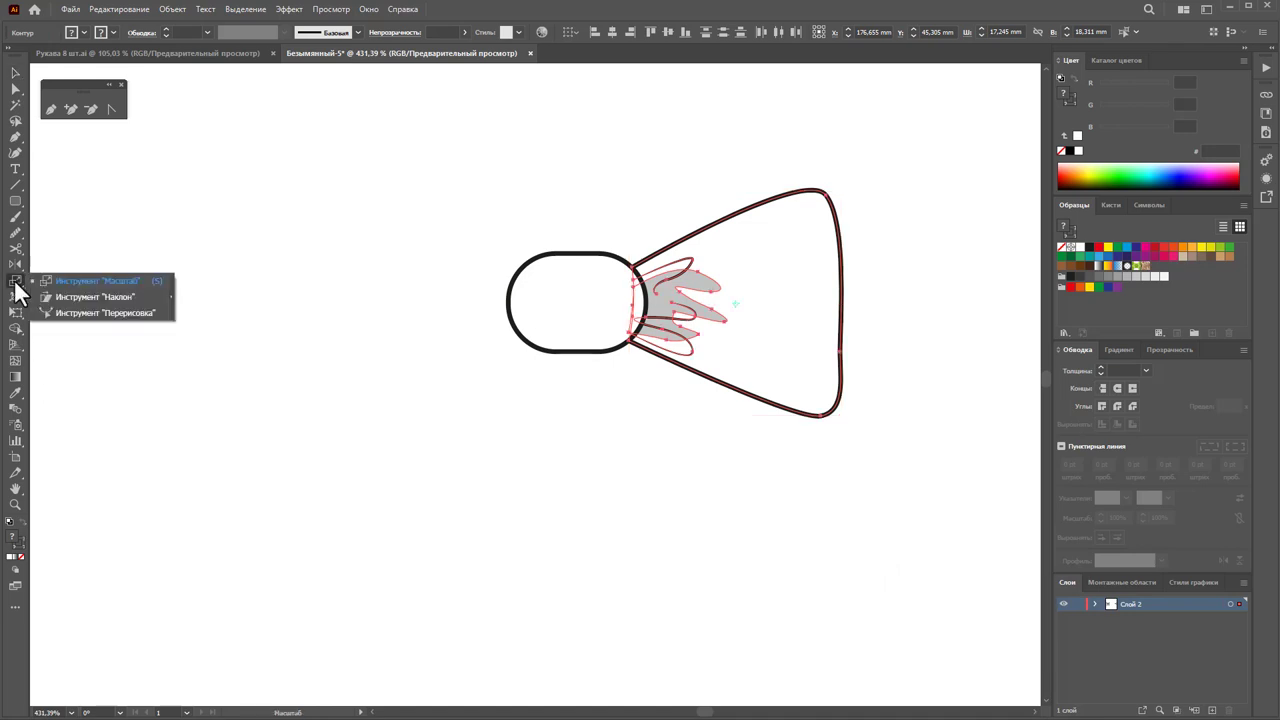
click(14, 266)
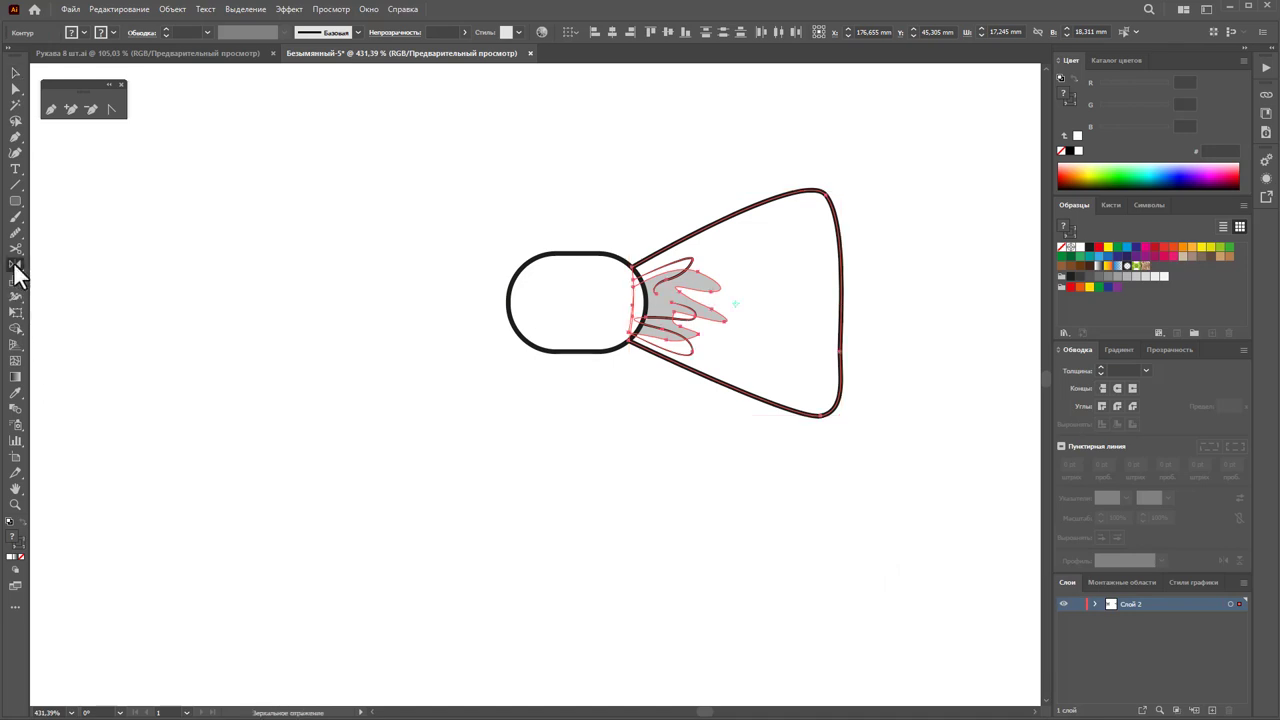
click(579, 304)
drag(579, 304, 145, 167)
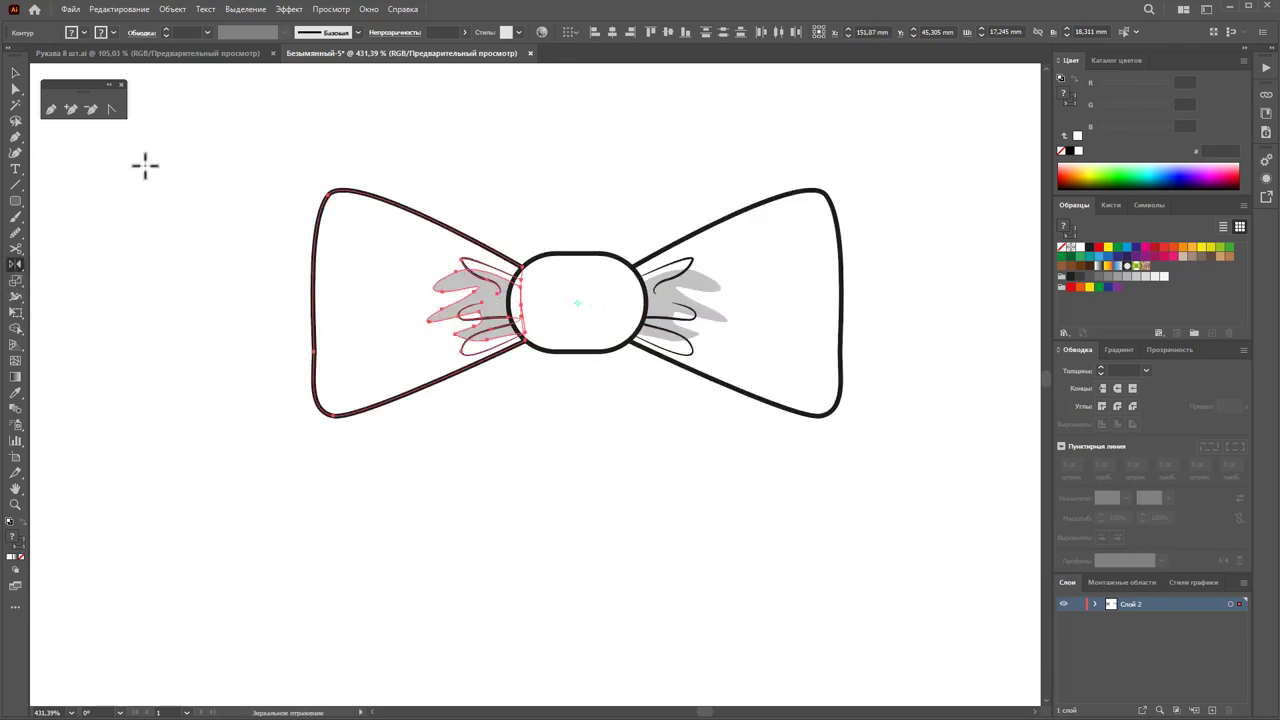
click(15, 73)
click(608, 207)
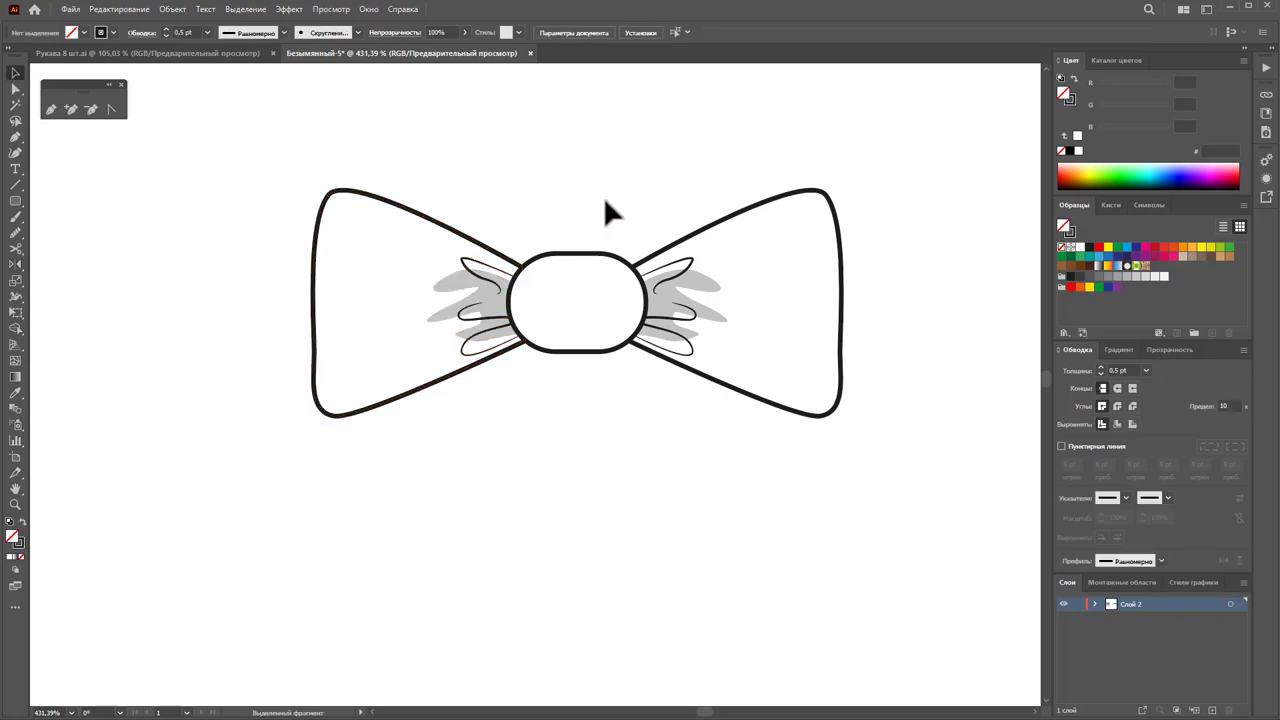
Step: Zoom out to see all bows, then duplicate the whole small bow directly below
key(z)
alt+click(591, 411)
alt+click(503, 330)
alt+click(443, 425)
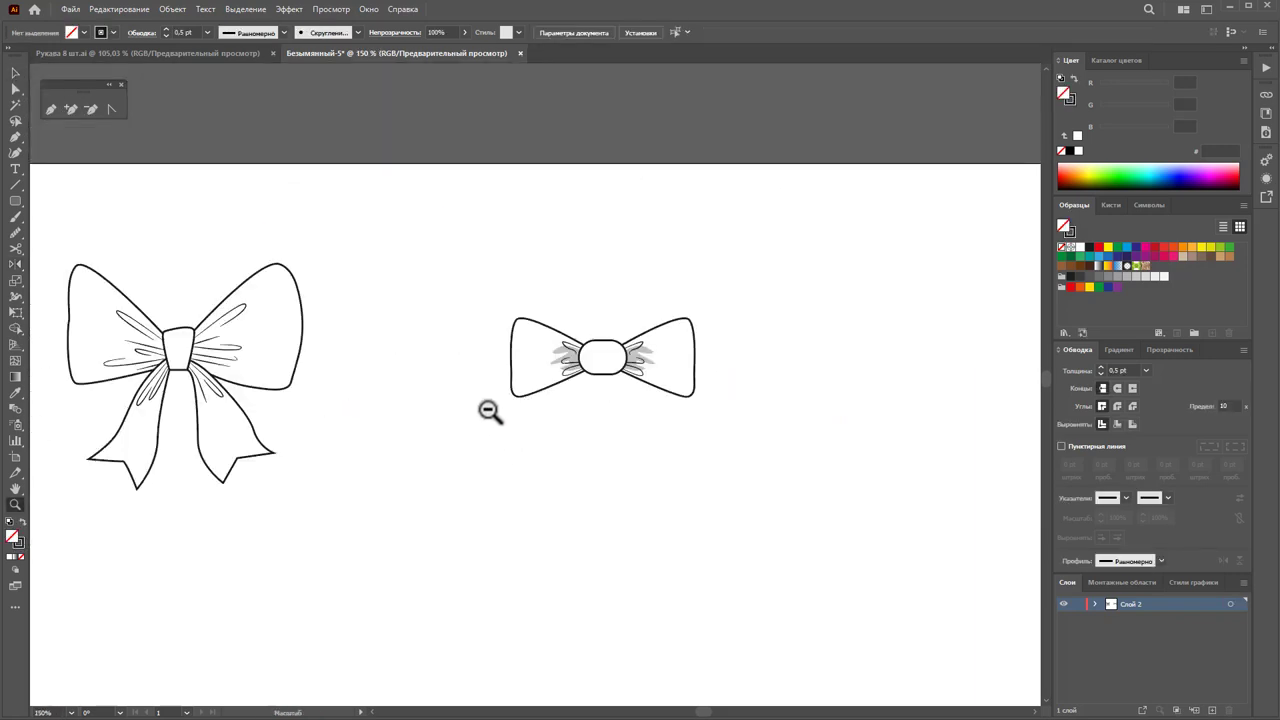
alt+click(489, 410)
drag(489, 395, 512, 405)
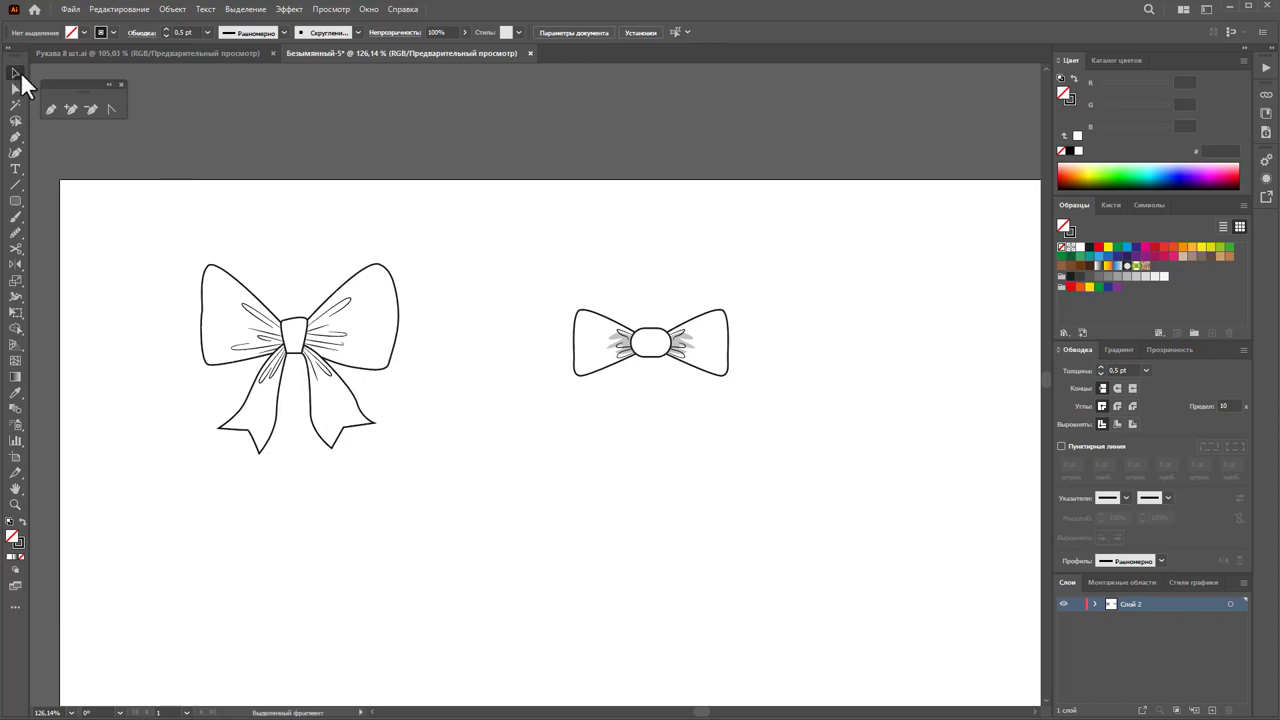
drag(607, 392, 623, 391)
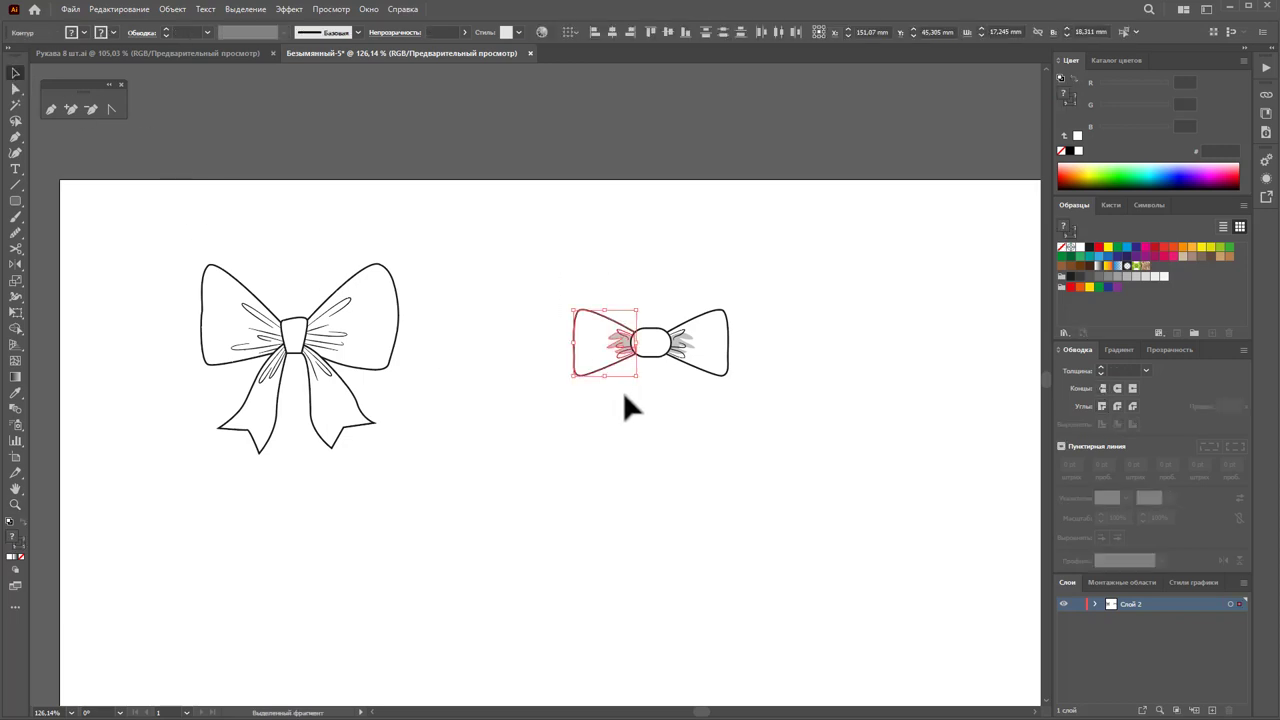
drag(790, 407, 571, 312)
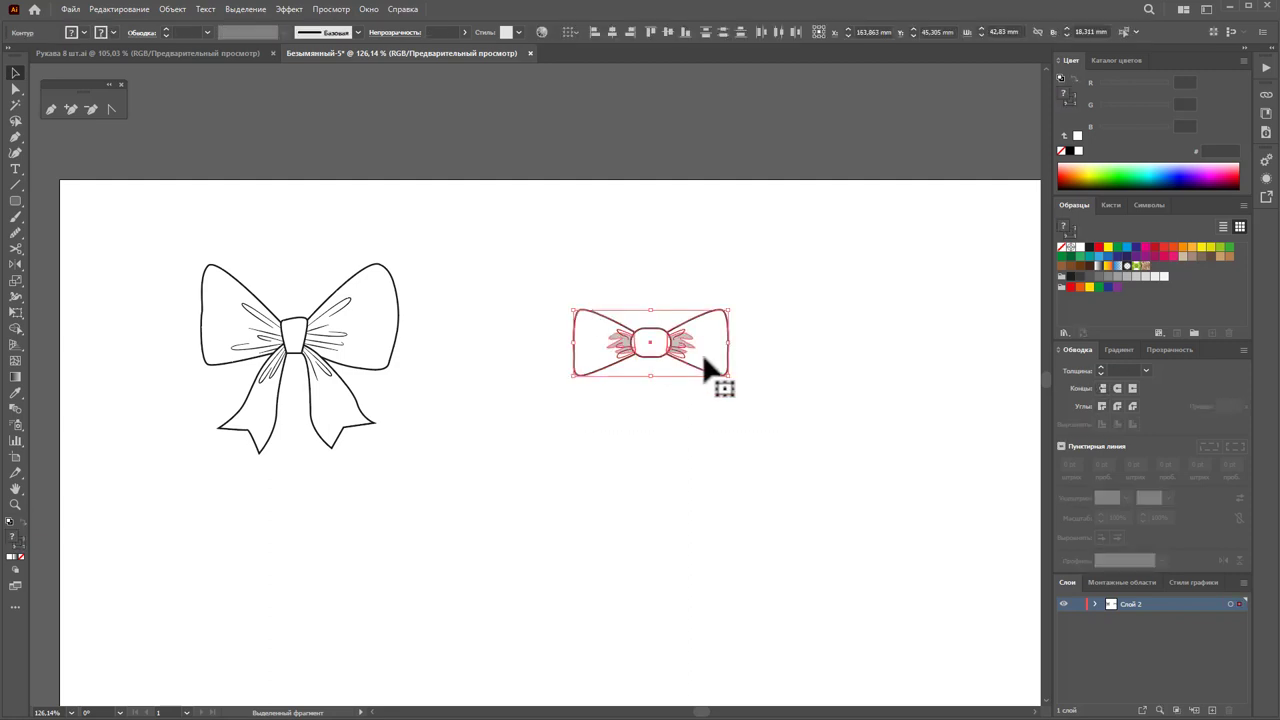
mouse_move(709, 366)
mouse_down()
mouse_move(715, 307)
mouse_move(702, 290)
mouse_move(753, 428)
mouse_up()
click(601, 477)
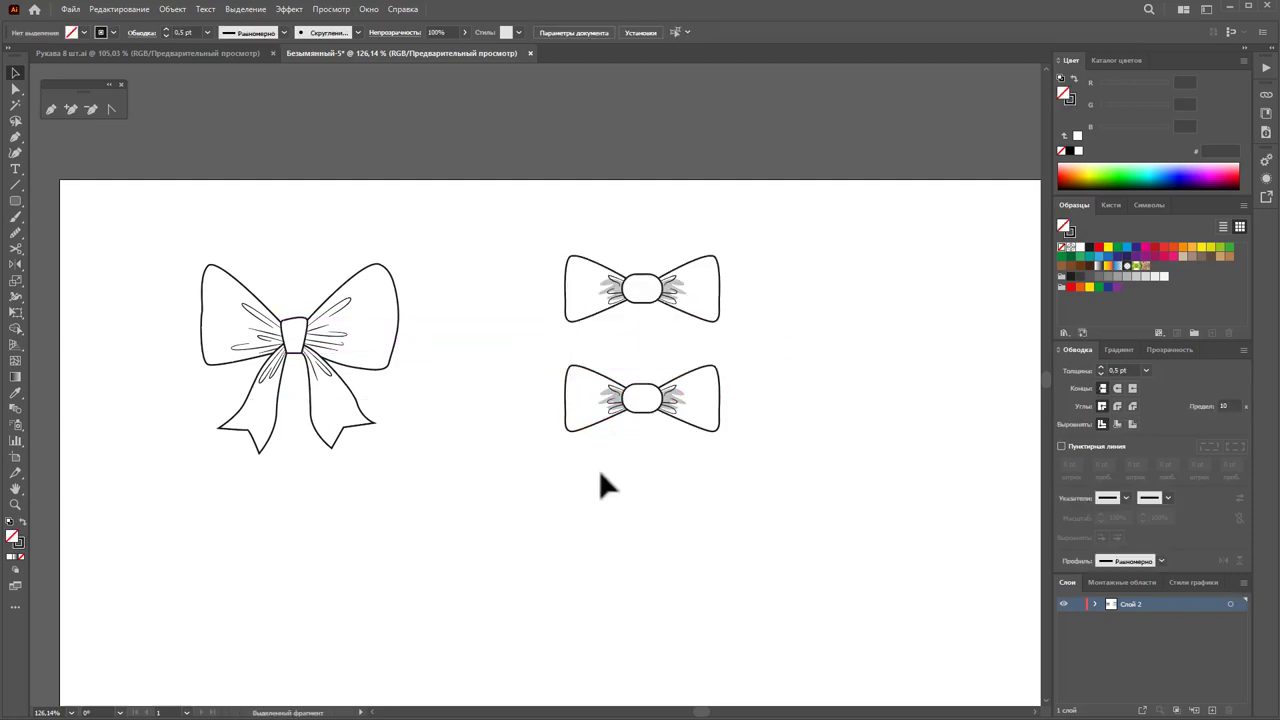
click(15, 504)
Step: Zoom in on the lower bow and delete its right wing
drag(675, 410, 836, 387)
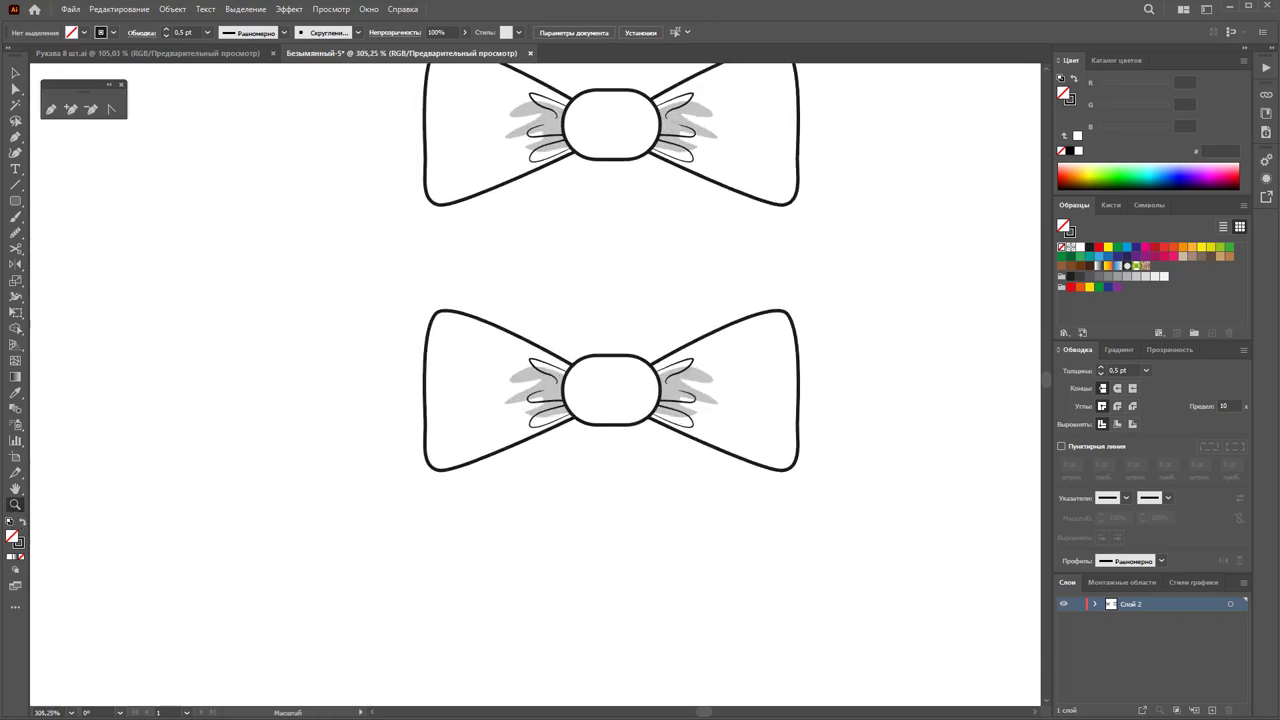
click(15, 74)
mouse_move(827, 533)
mouse_down()
mouse_move(730, 378)
mouse_move(669, 315)
mouse_up()
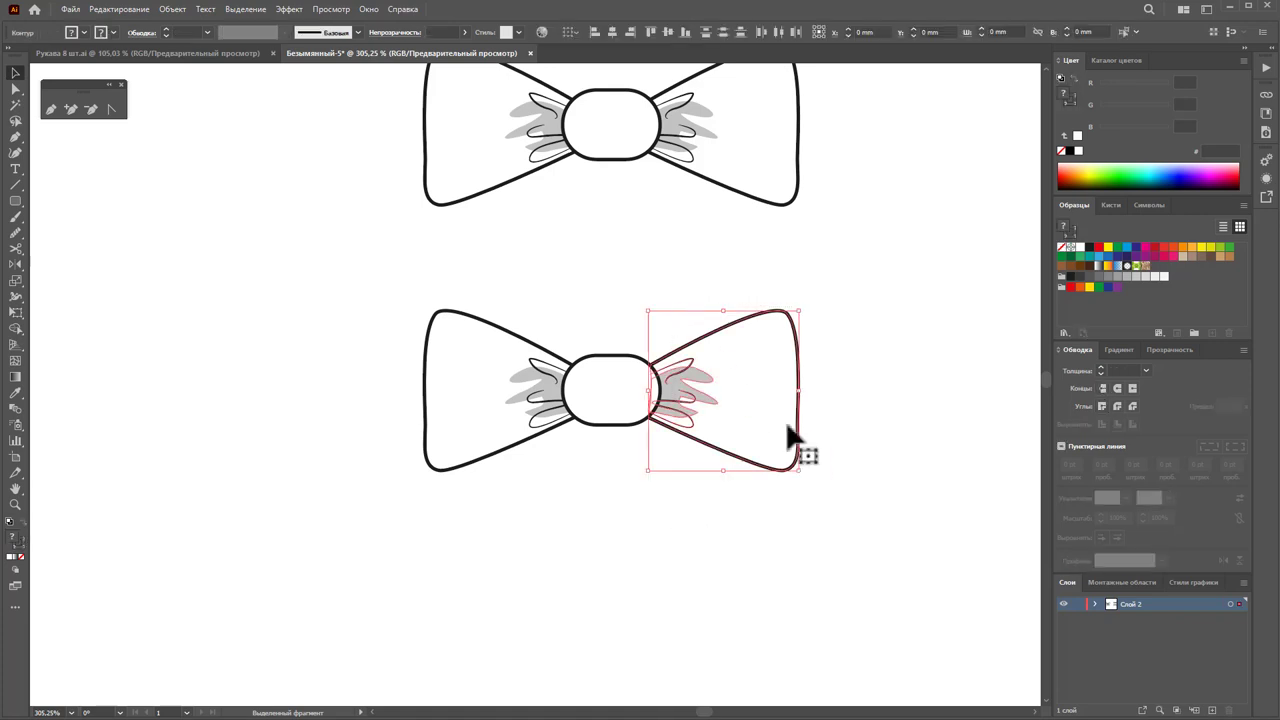
key(Delete)
Step: Reposition the lower bow's left wing beside the knot, undoing a further downward move
mouse_move(391, 271)
mouse_down()
mouse_move(520, 489)
mouse_move(537, 503)
mouse_move(568, 482)
mouse_up()
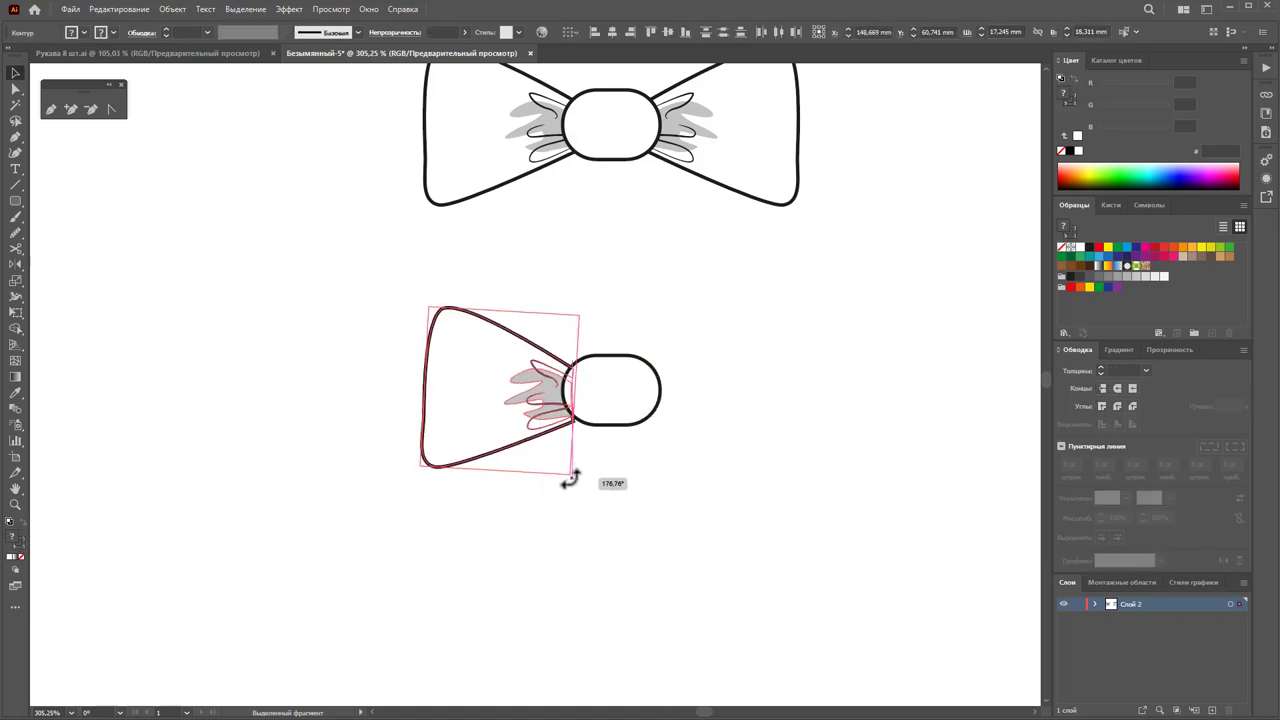
drag(489, 446, 508, 426)
key(a)
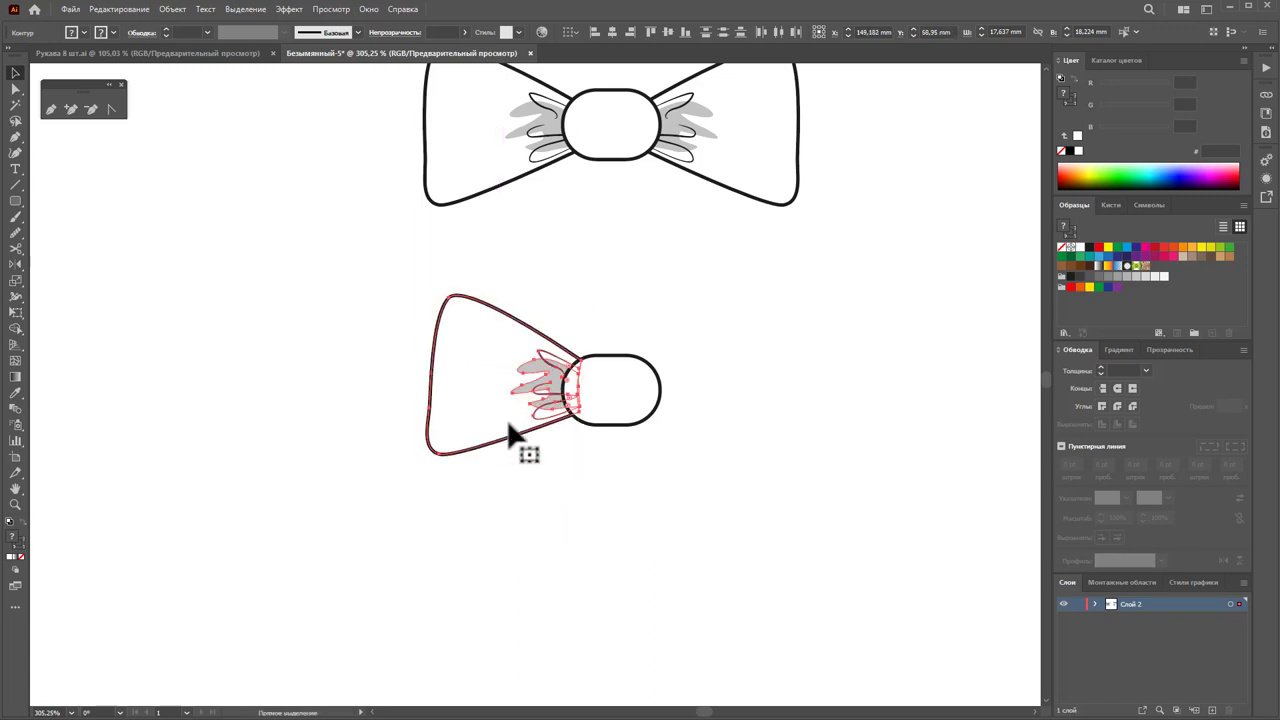
key(v)
drag(467, 382, 457, 443)
key(ctrl+z)
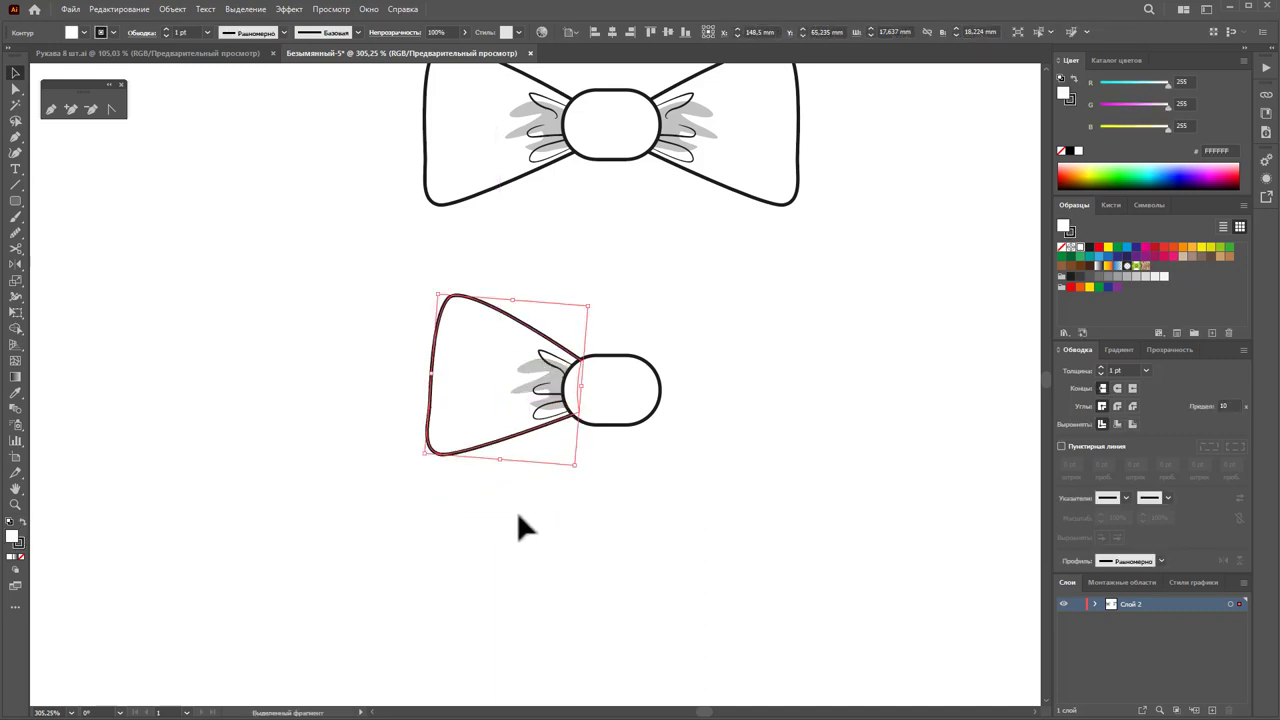
click(517, 511)
Step: Copy the left wing and grey feathers below, undoing a stray rotation
click(445, 318)
shift+click(530, 385)
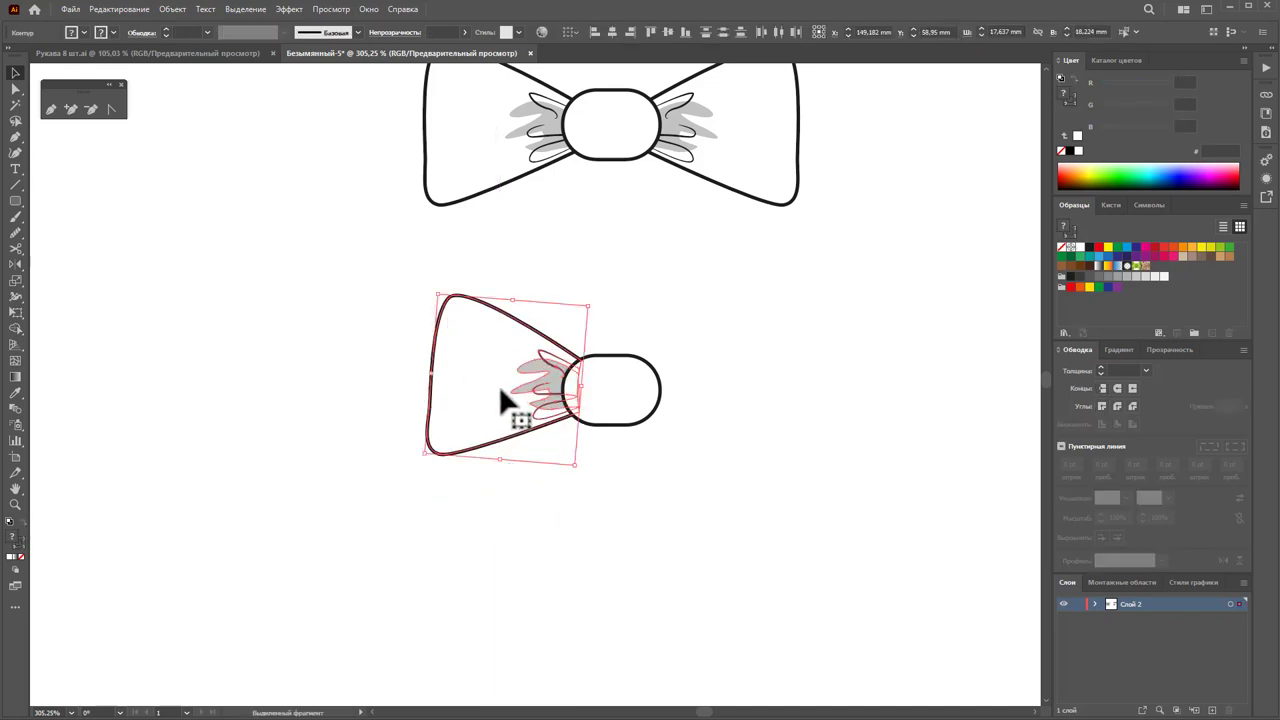
drag(528, 330, 447, 541)
drag(583, 637, 620, 607)
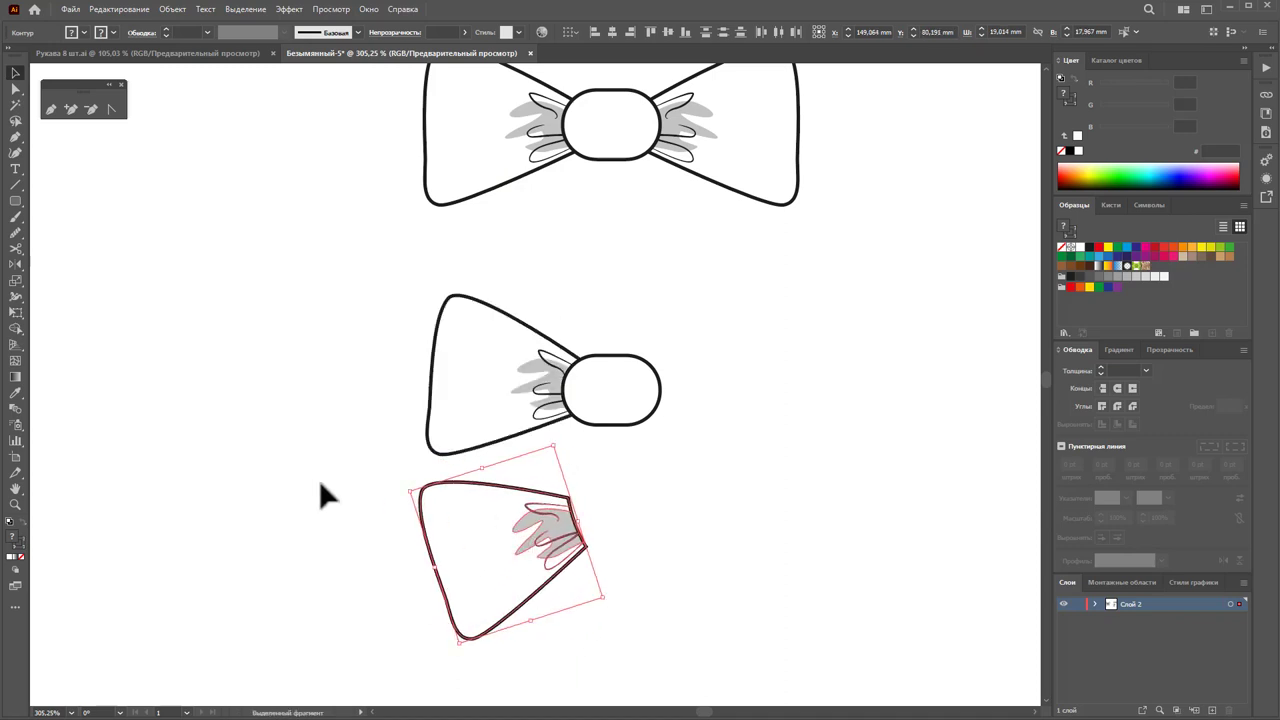
key(ctrl+z)
key(ctrl+shift+z)
key(ctrl+z)
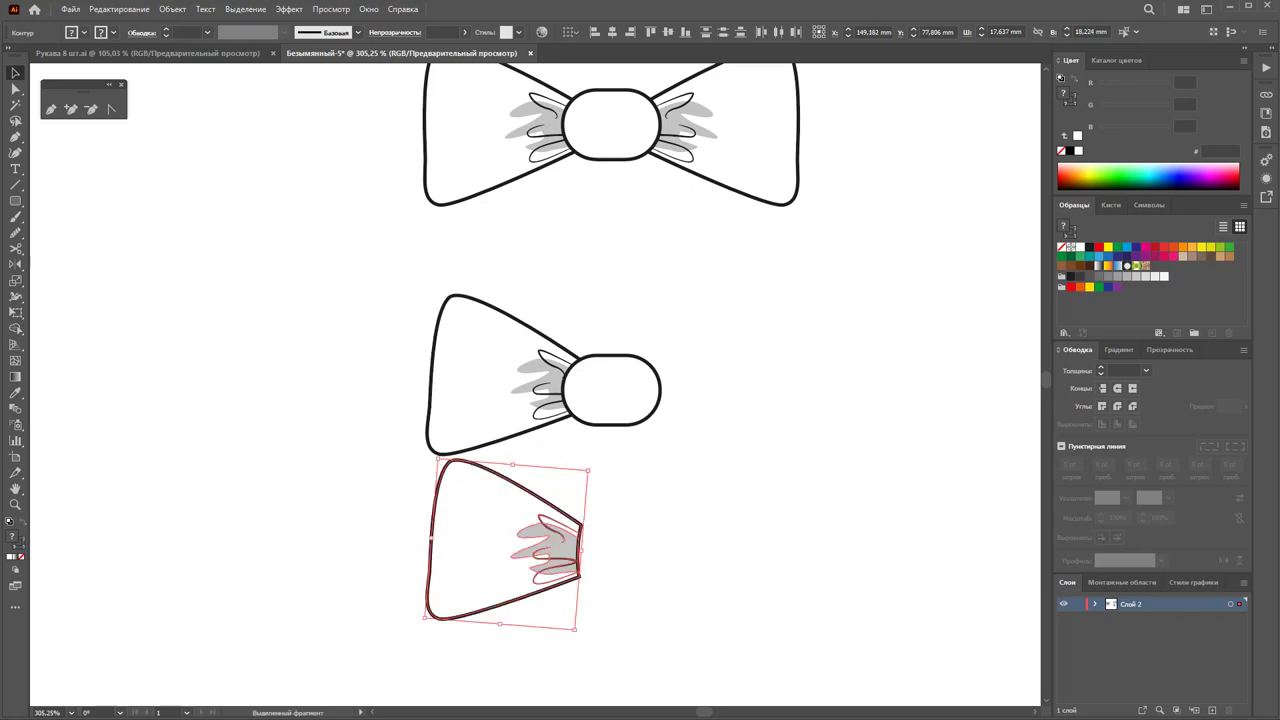
click(17, 266)
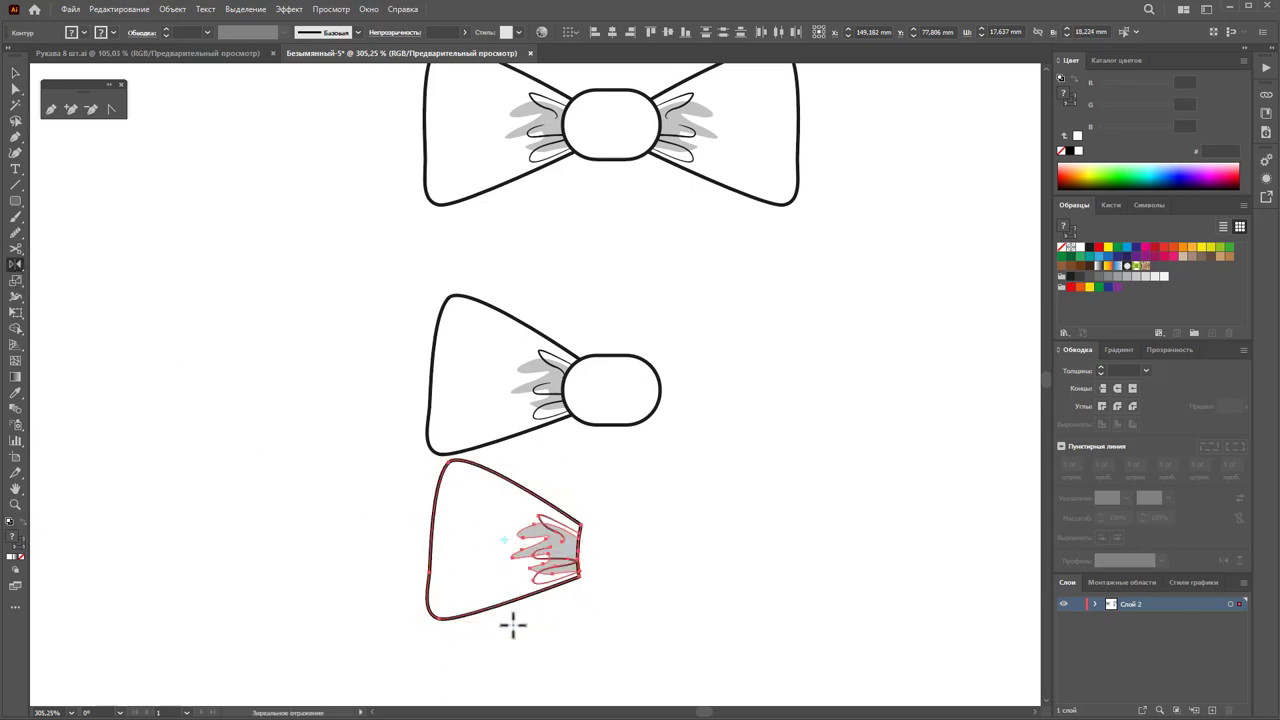
Step: Flip the wing copy and drag it up onto the lower bow
click(512, 625)
mouse_move(514, 618)
mouse_down()
mouse_move(550, 547)
mouse_move(566, 668)
mouse_move(486, 661)
mouse_up()
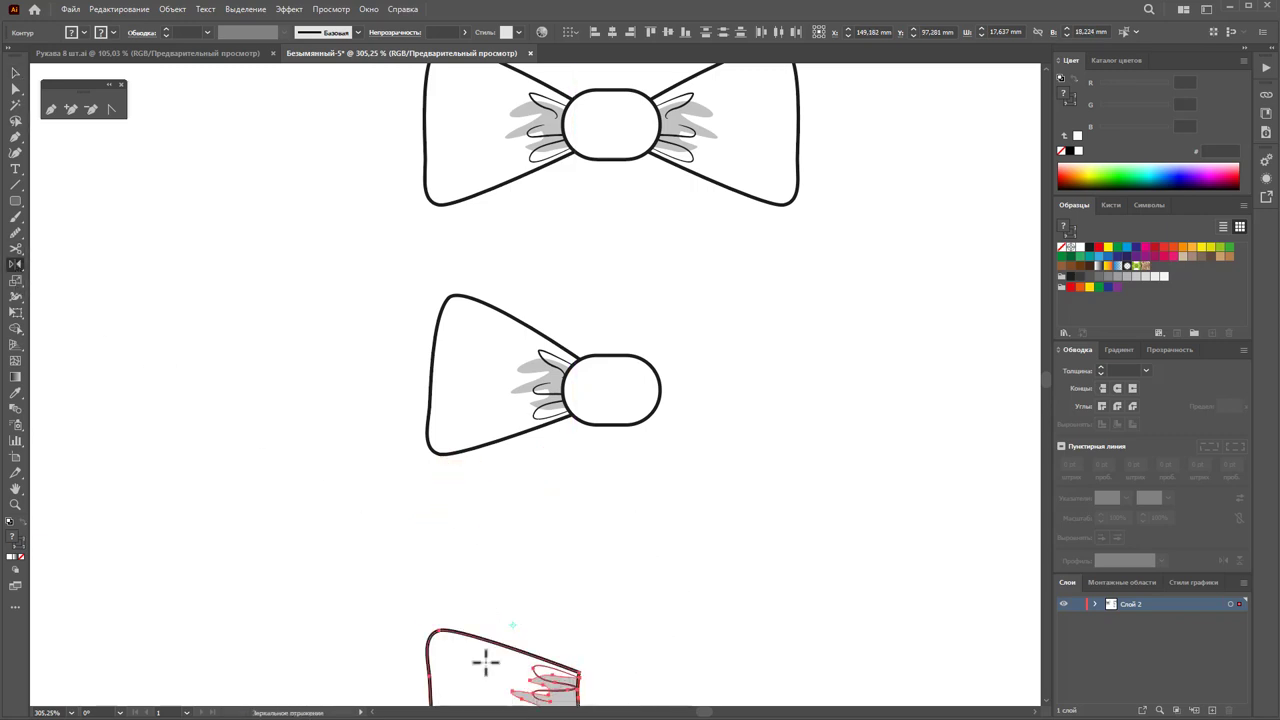
click(15, 72)
scroll(603, 530, down, 3)
mouse_move(513, 578)
mouse_down()
mouse_move(520, 266)
mouse_move(519, 342)
mouse_up()
Step: Tilt the flipped wing downward, nudge it beside the knot, and send it to the back
drag(596, 402, 613, 384)
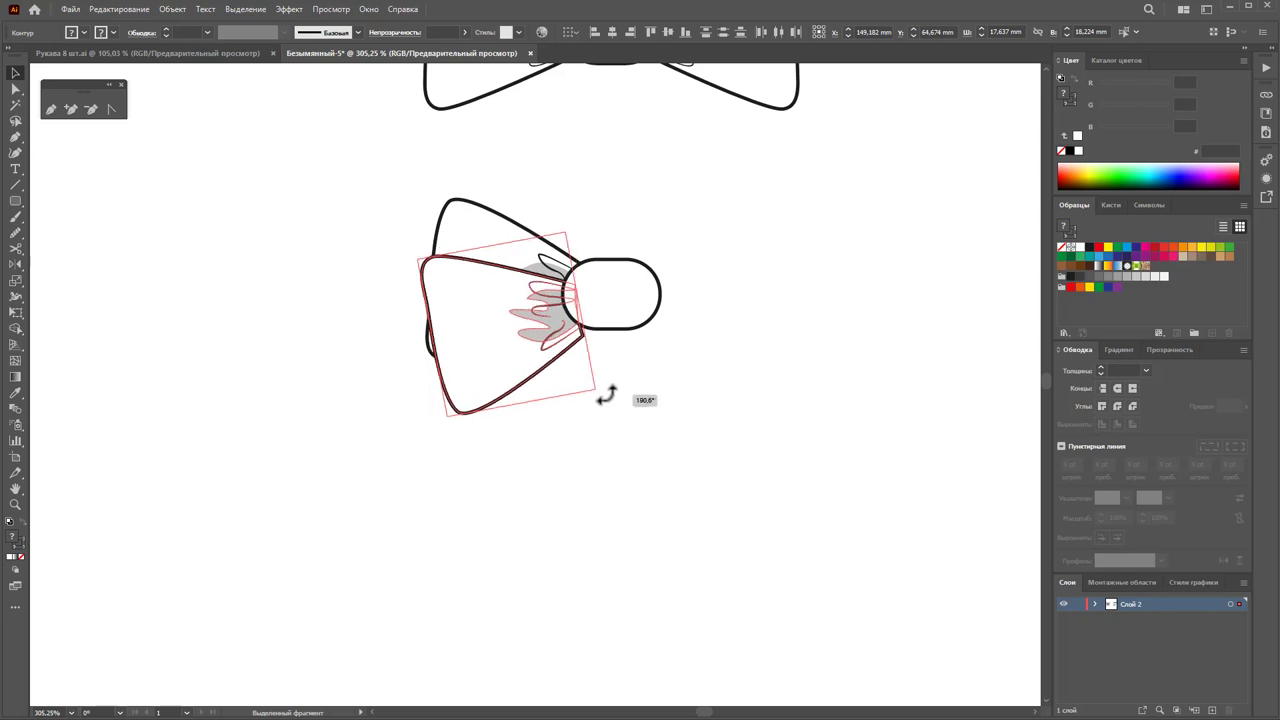
drag(483, 366, 487, 368)
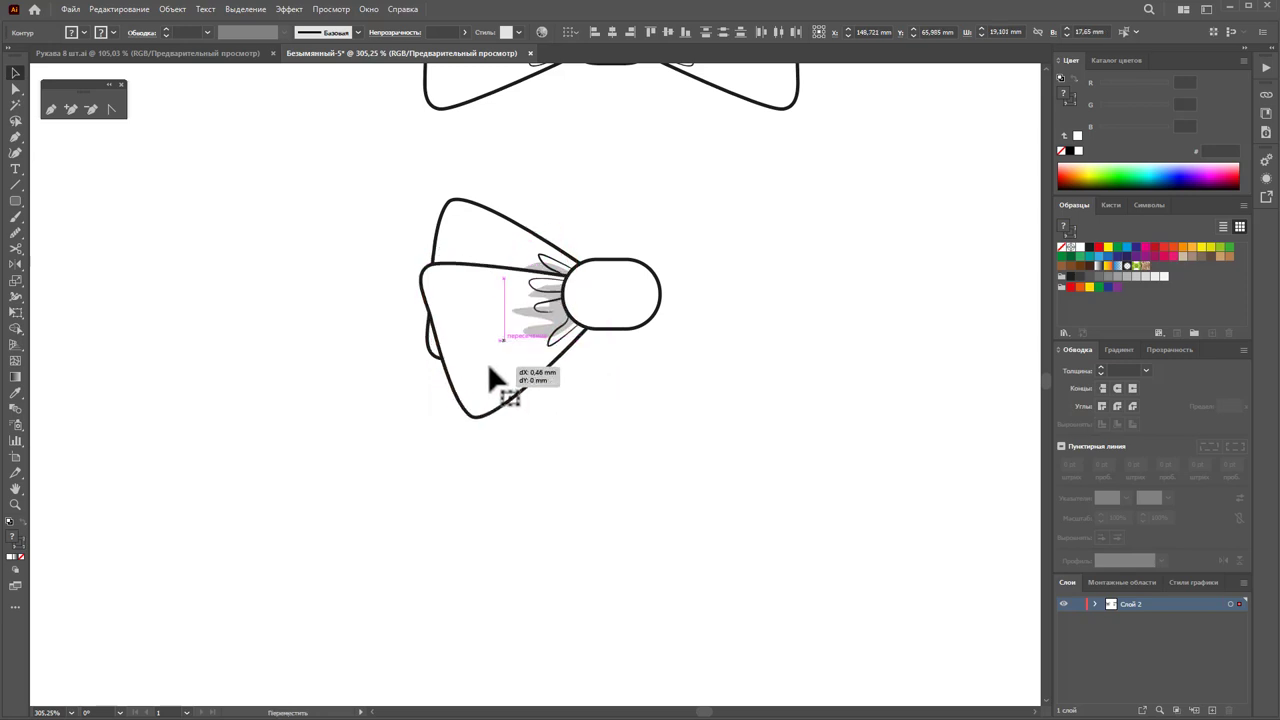
right_click(487, 360)
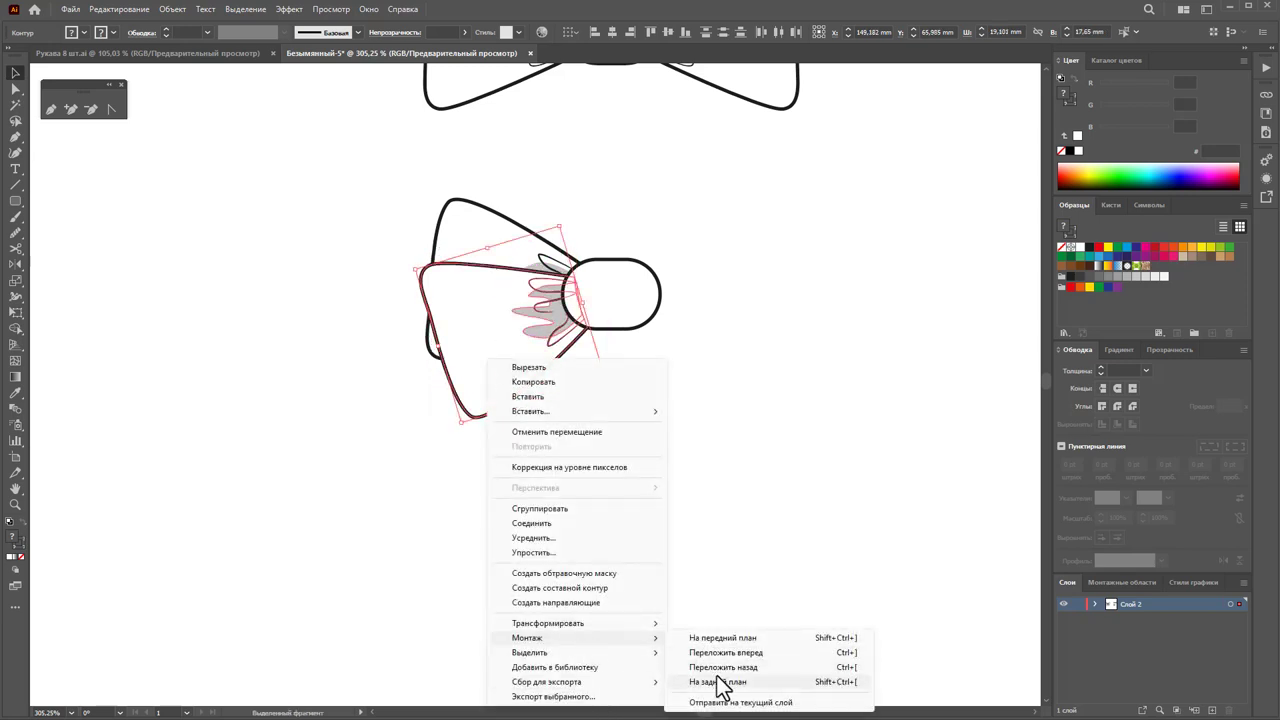
click(721, 682)
click(560, 520)
scroll(547, 481, up, 3)
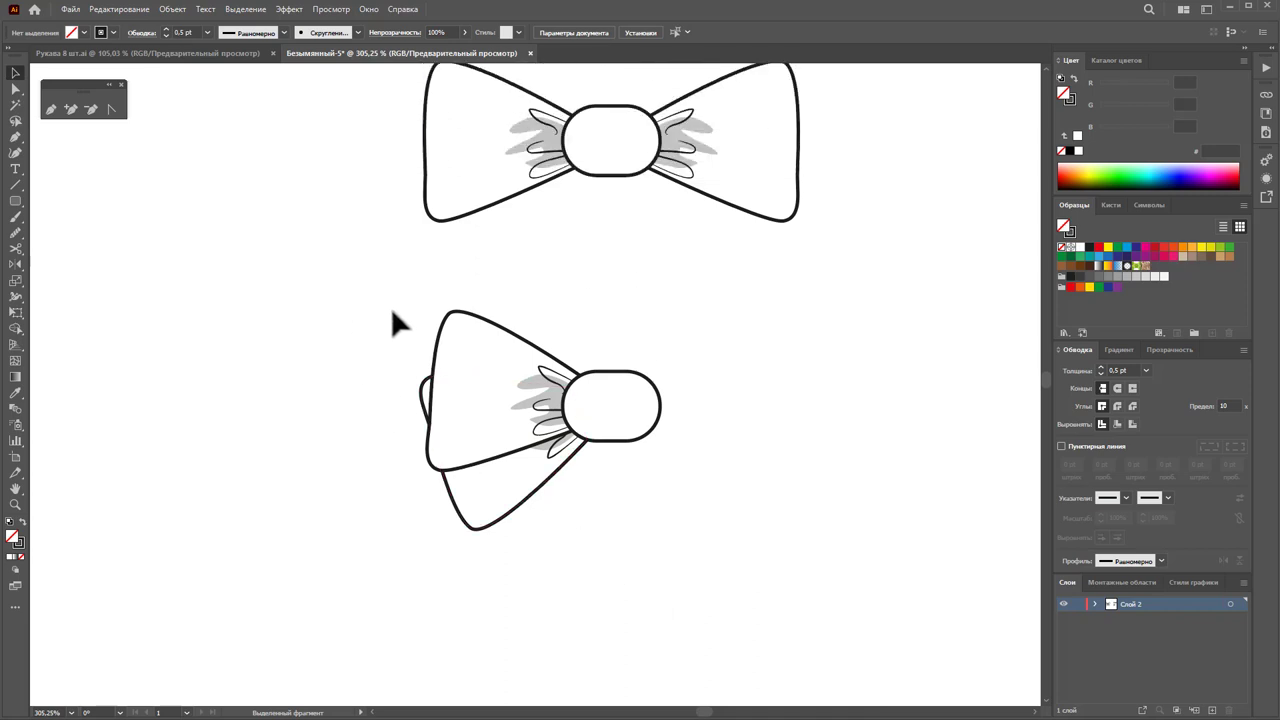
drag(396, 320, 575, 540)
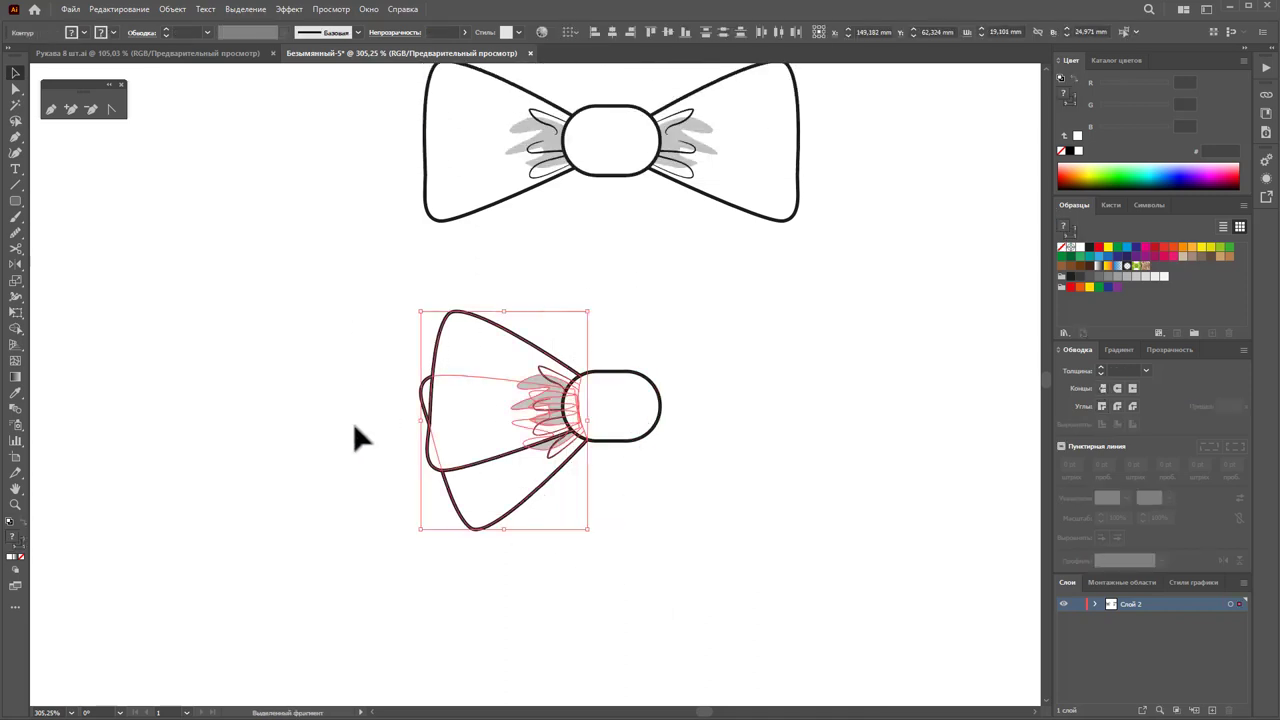
Step: Mirror a copy of both layered left wings across the knot to the right side
click(15, 265)
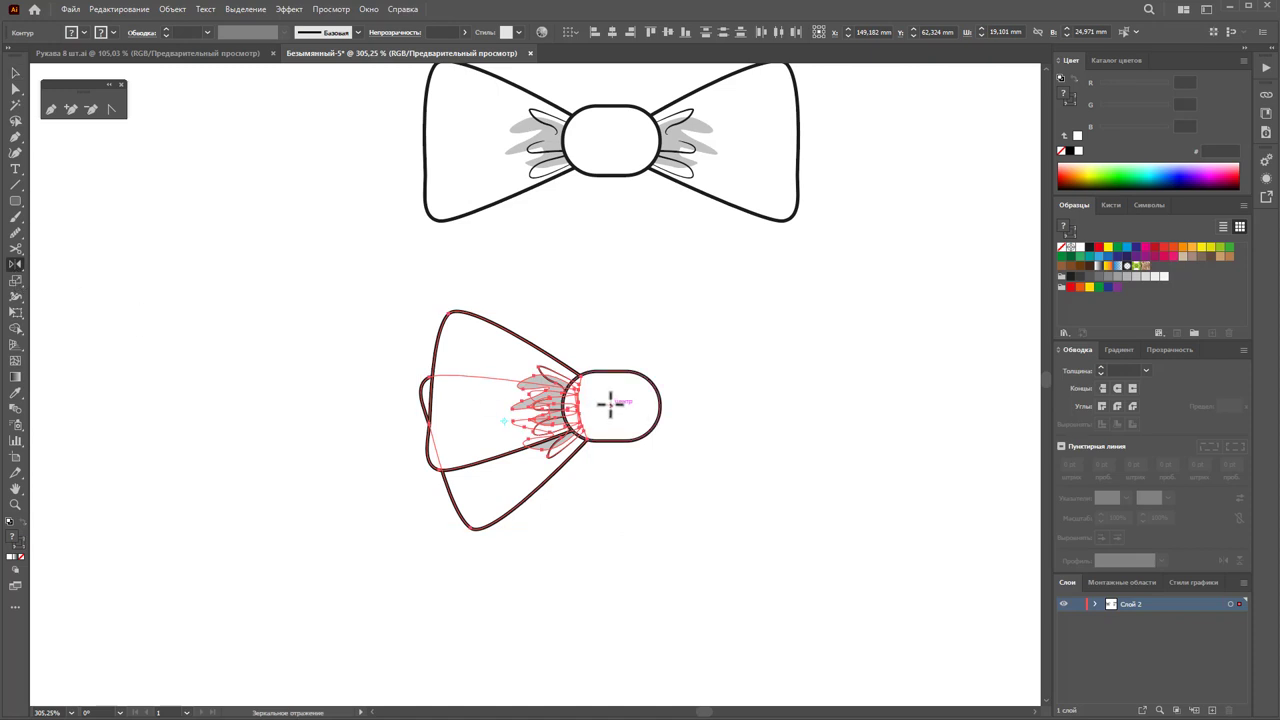
drag(610, 403, 766, 391)
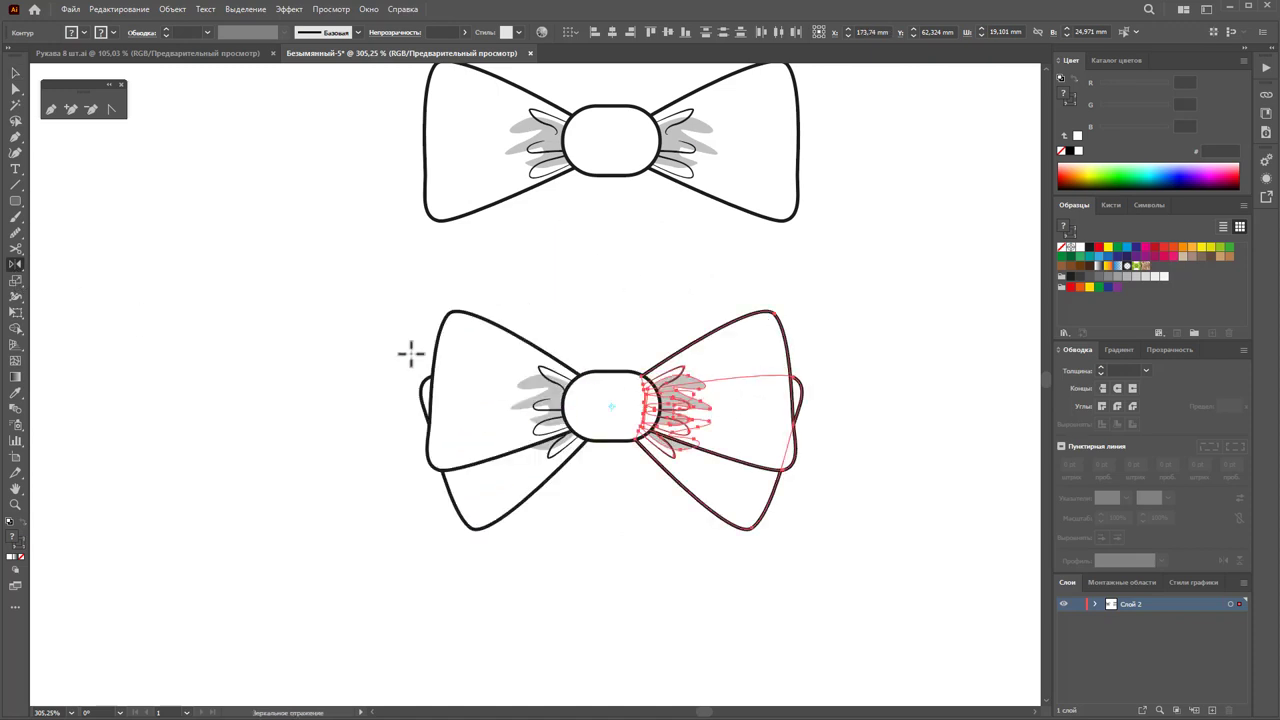
key(v)
click(337, 408)
Step: Zoom out to view all three bows together
key(z)
alt+click(429, 443)
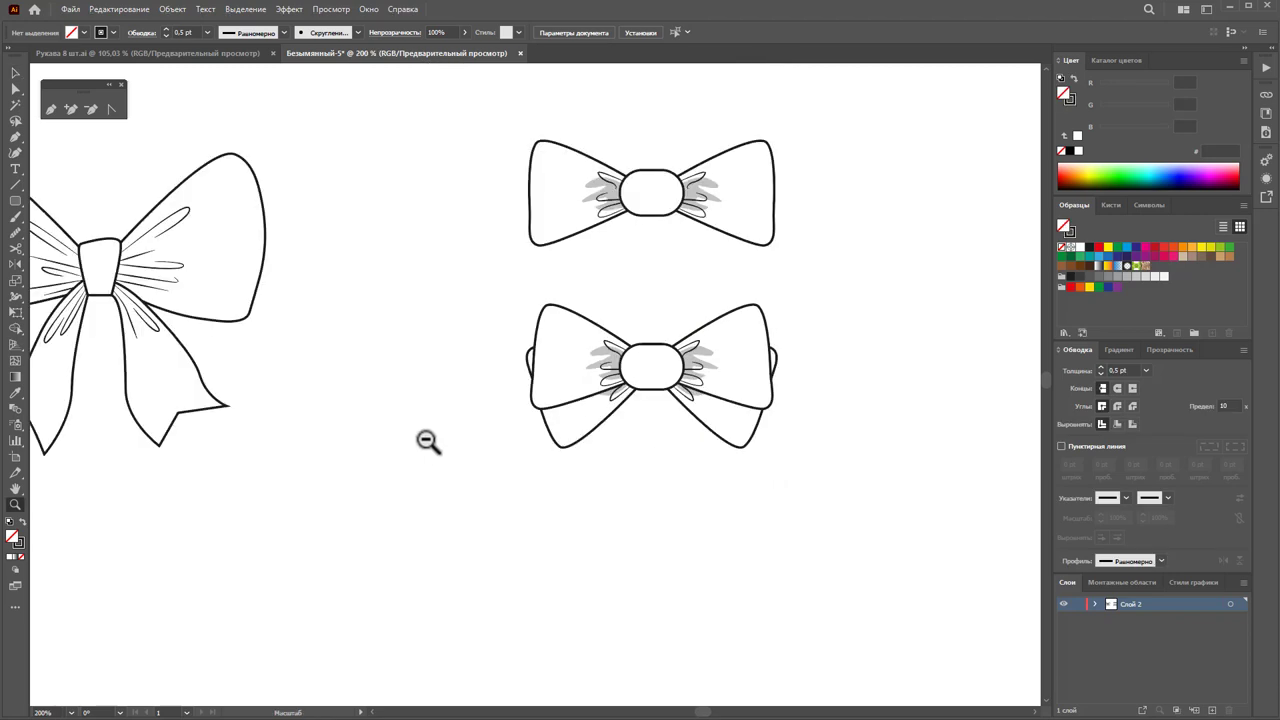
alt+click(487, 412)
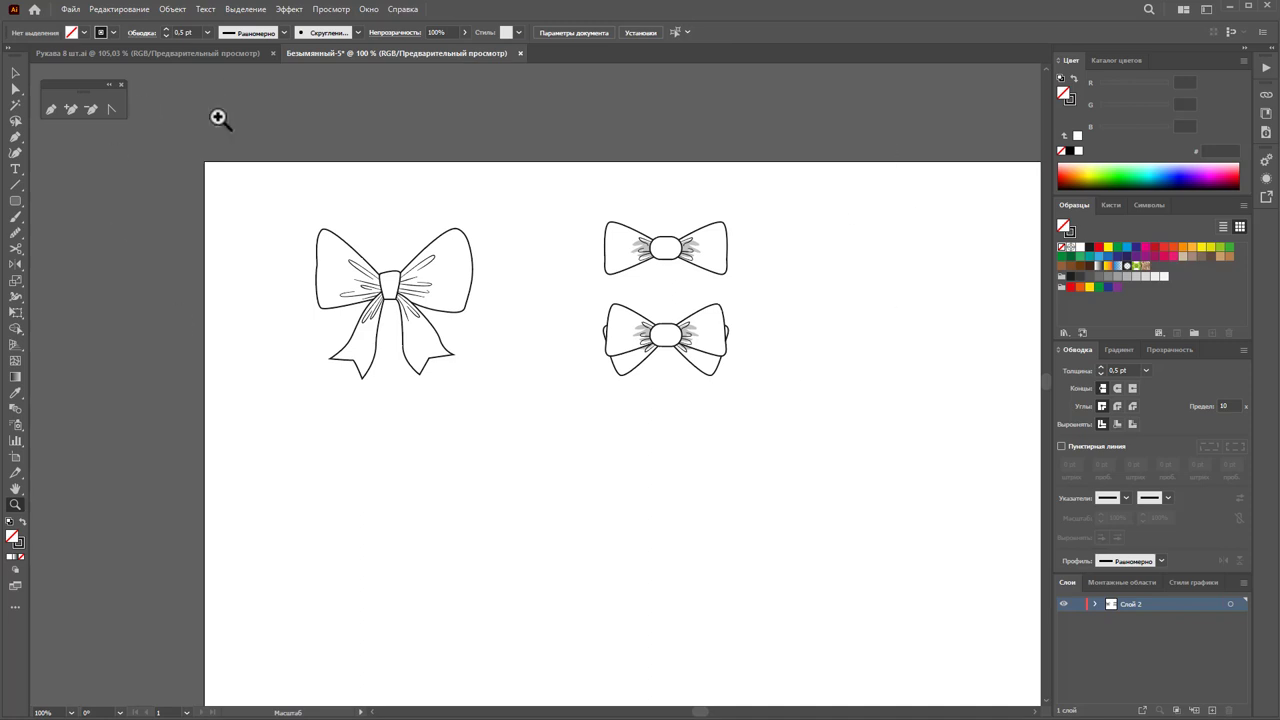
click(15, 76)
scroll(517, 406, down, 2)
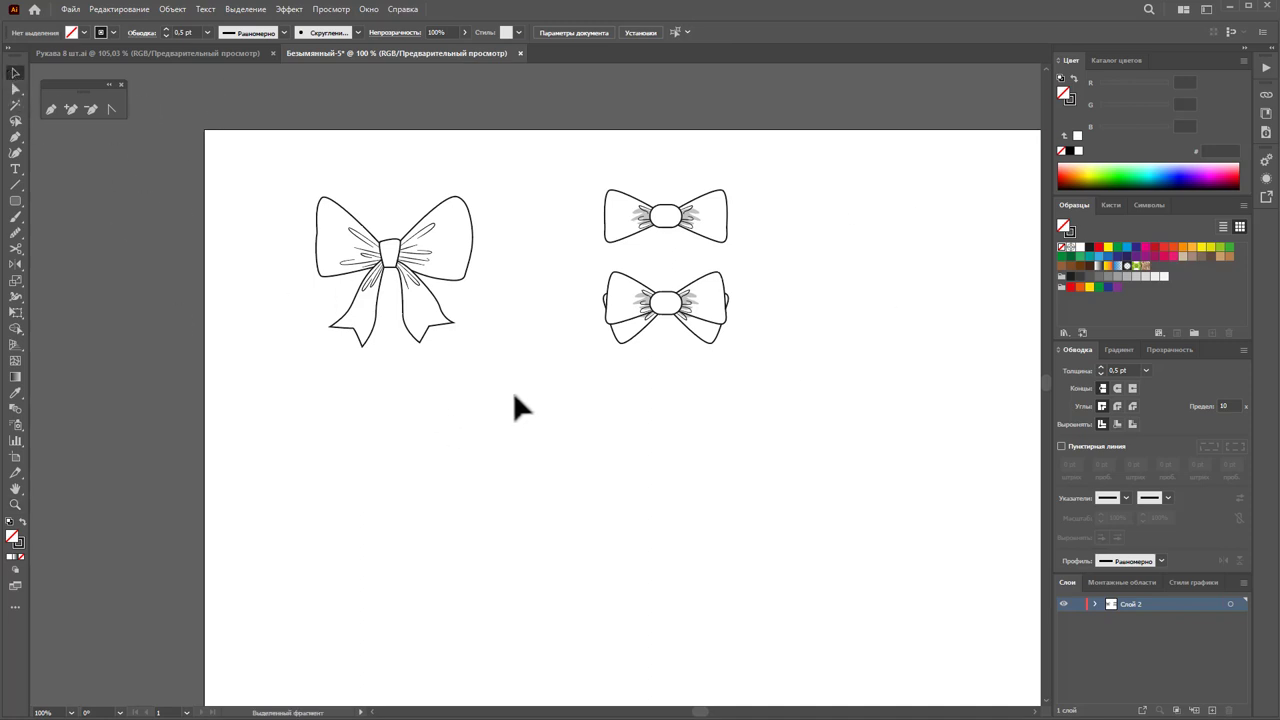
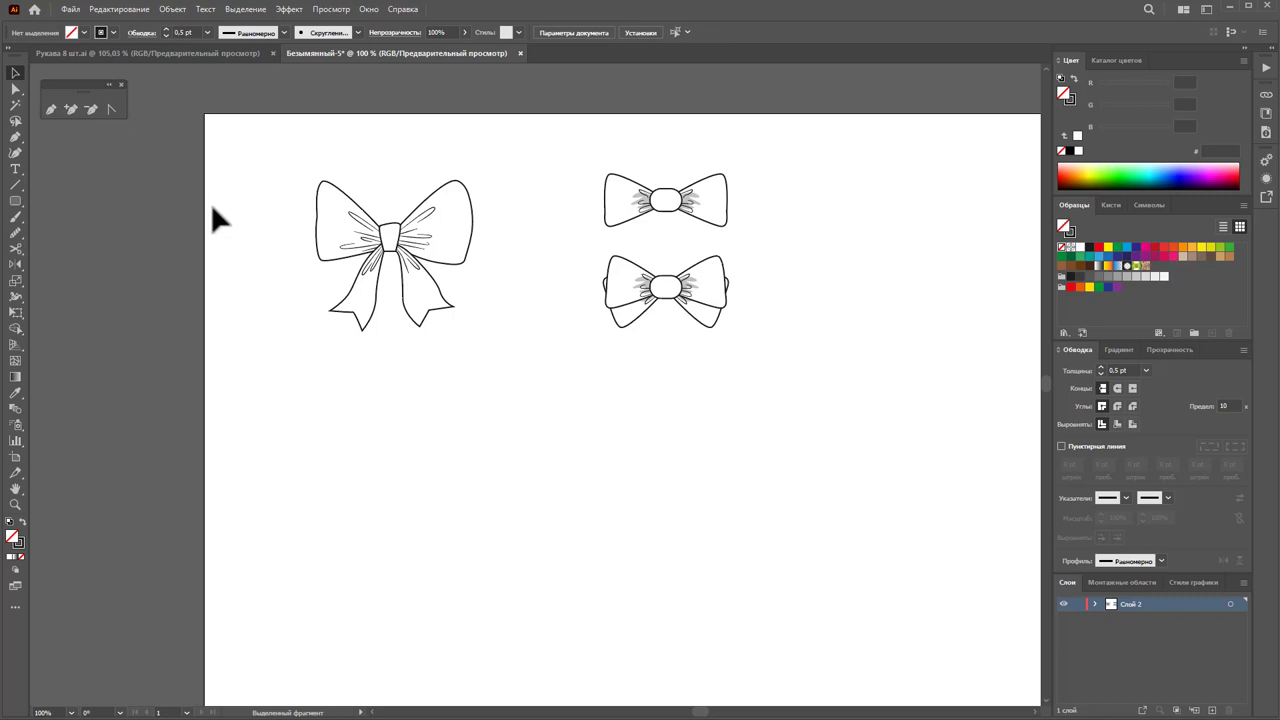
Step: Draw a small four-cornered square knot below the big bow with a 1 pt outline
scroll(300, 330, down, 3)
scroll(415, 450, up, 2)
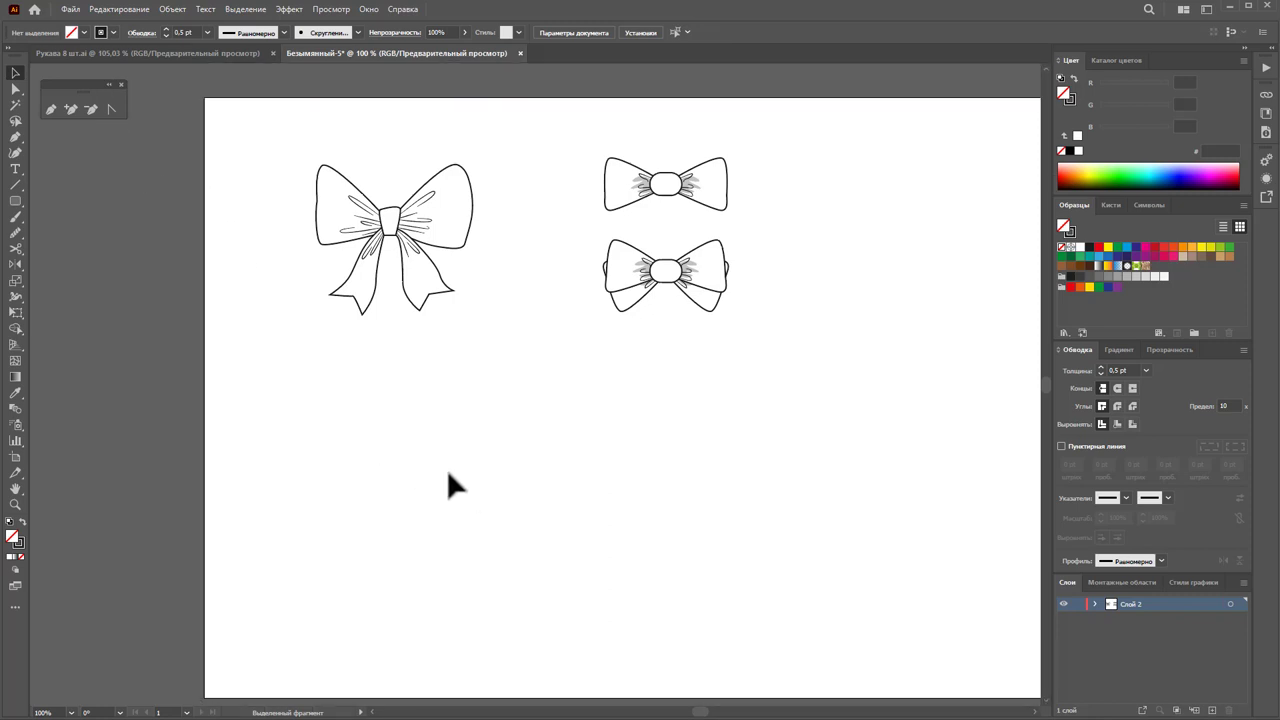
scroll(448, 475, down, 2)
scroll(448, 475, up, 1)
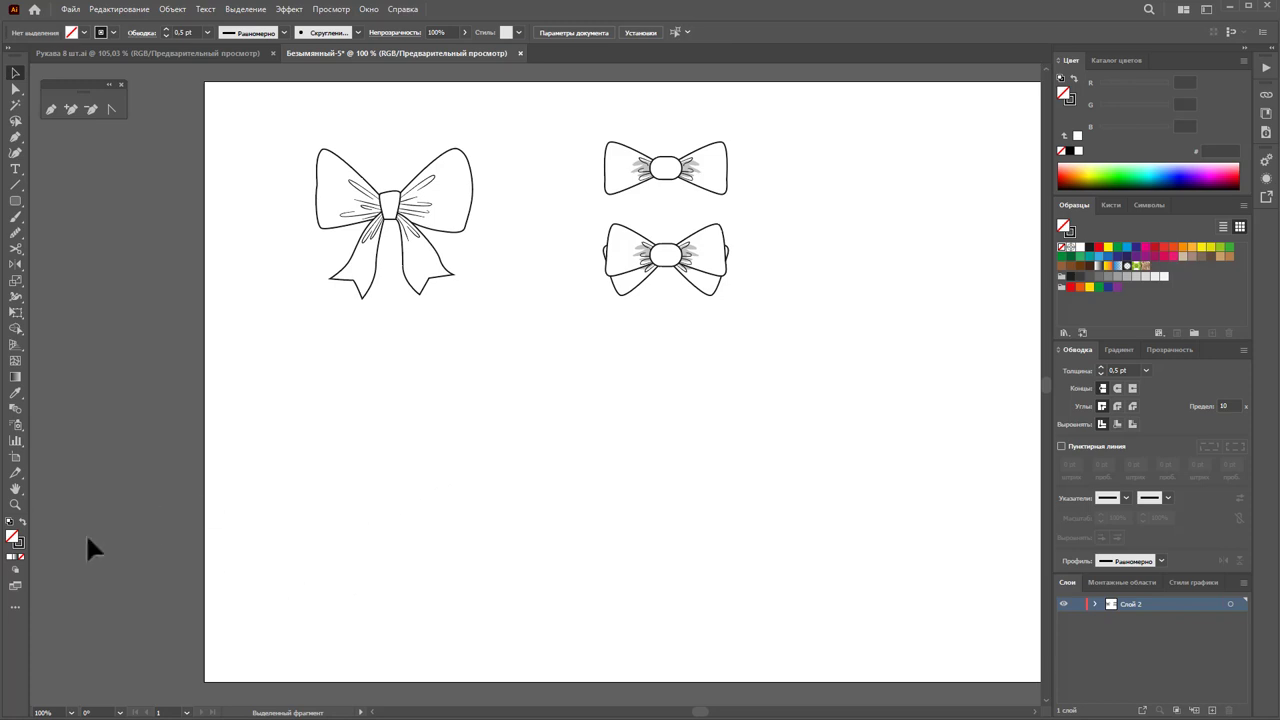
drag(374, 507, 380, 506)
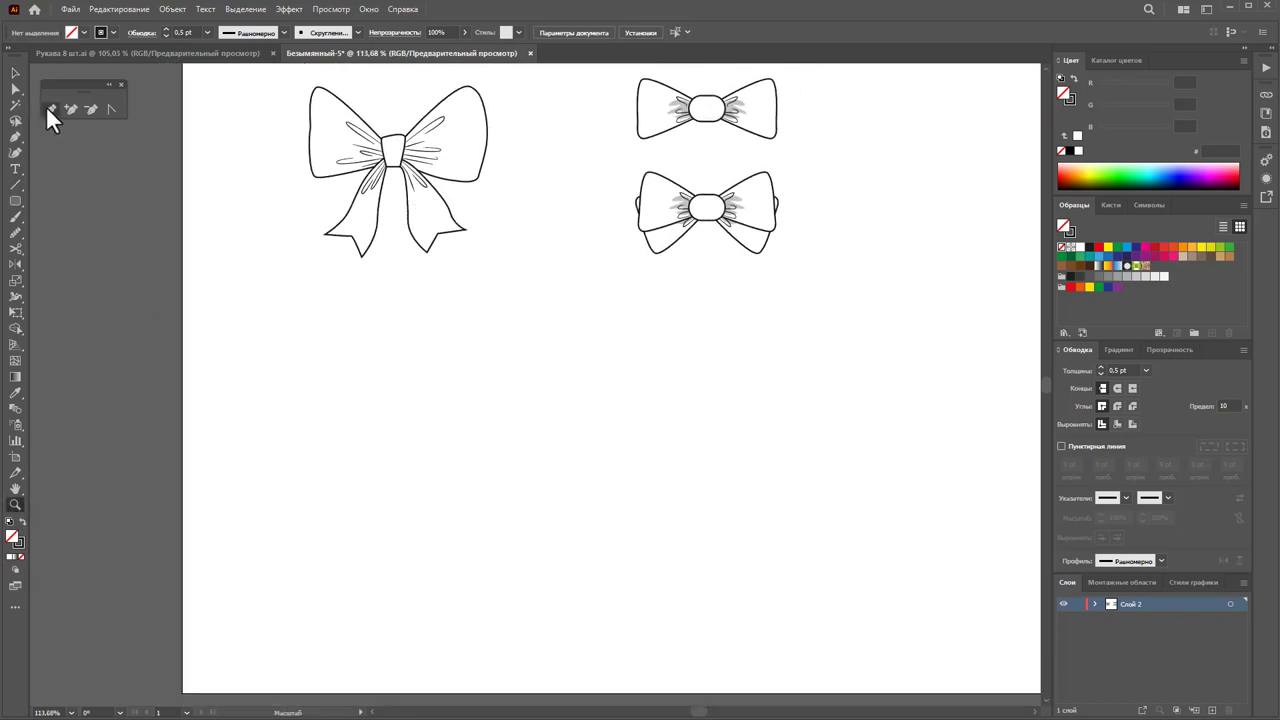
click(51, 109)
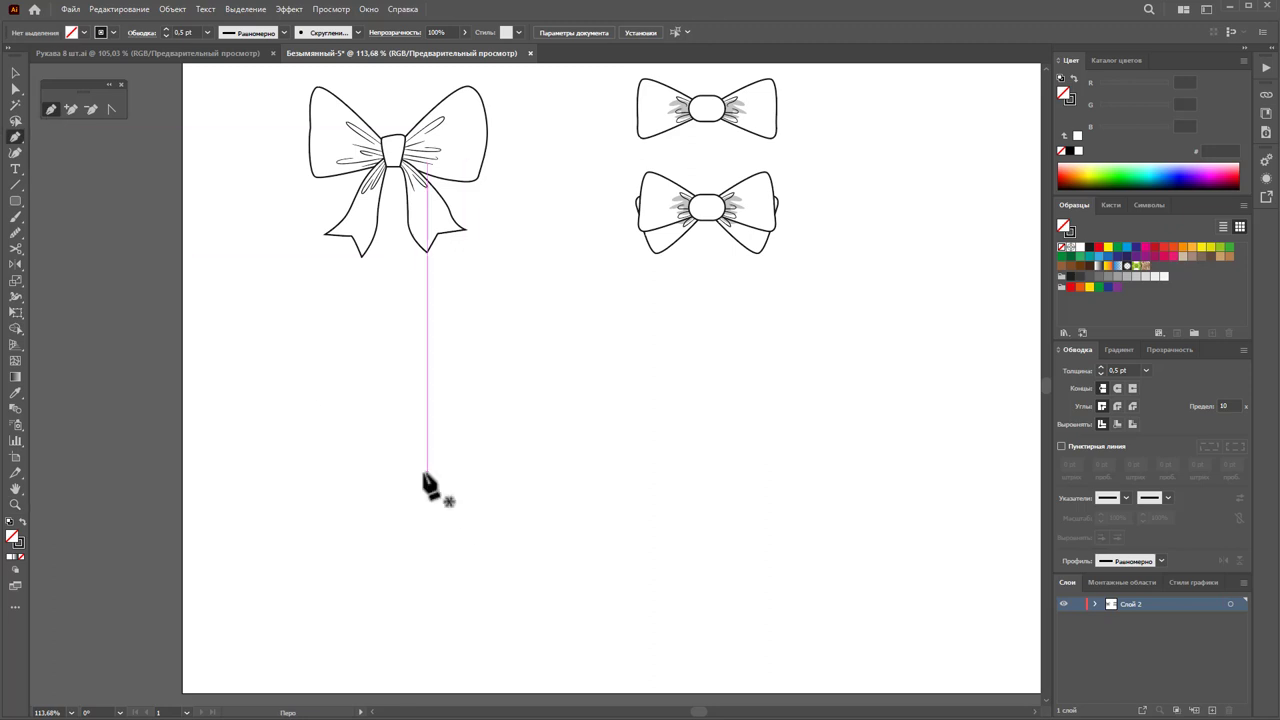
click(380, 403)
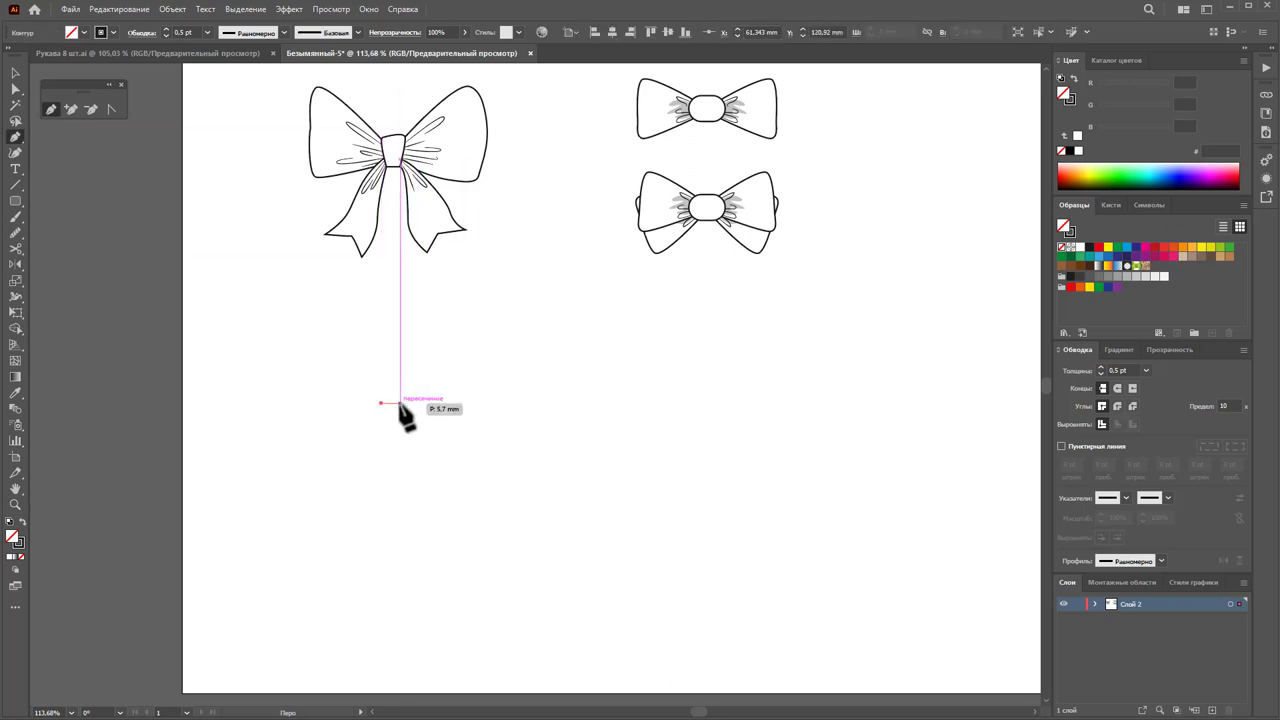
click(400, 403)
click(400, 421)
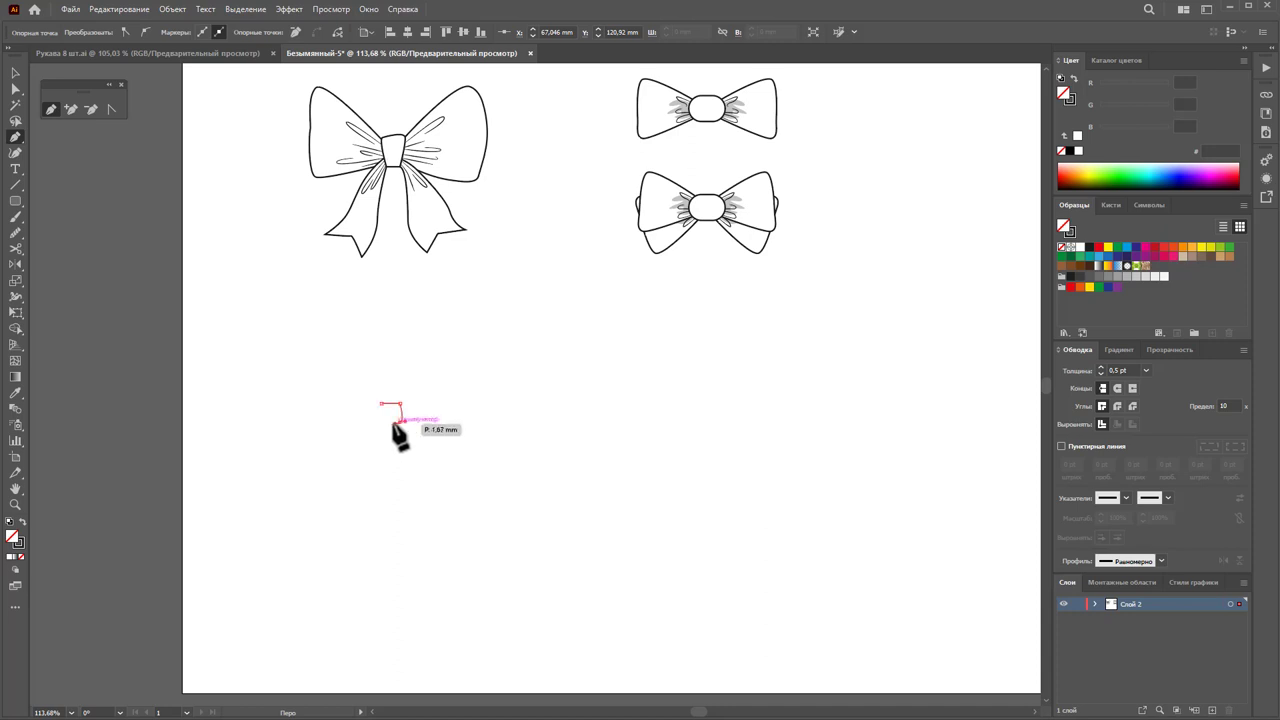
click(380, 425)
click(380, 403)
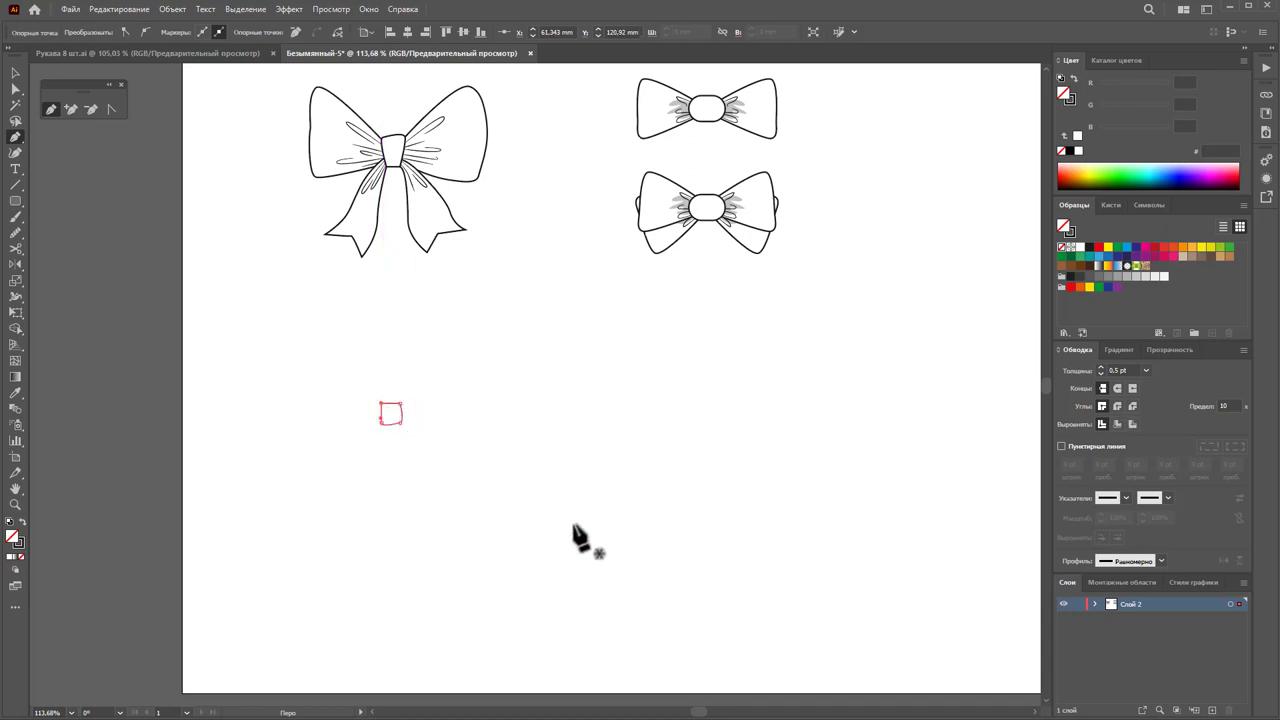
click(1147, 370)
click(1150, 425)
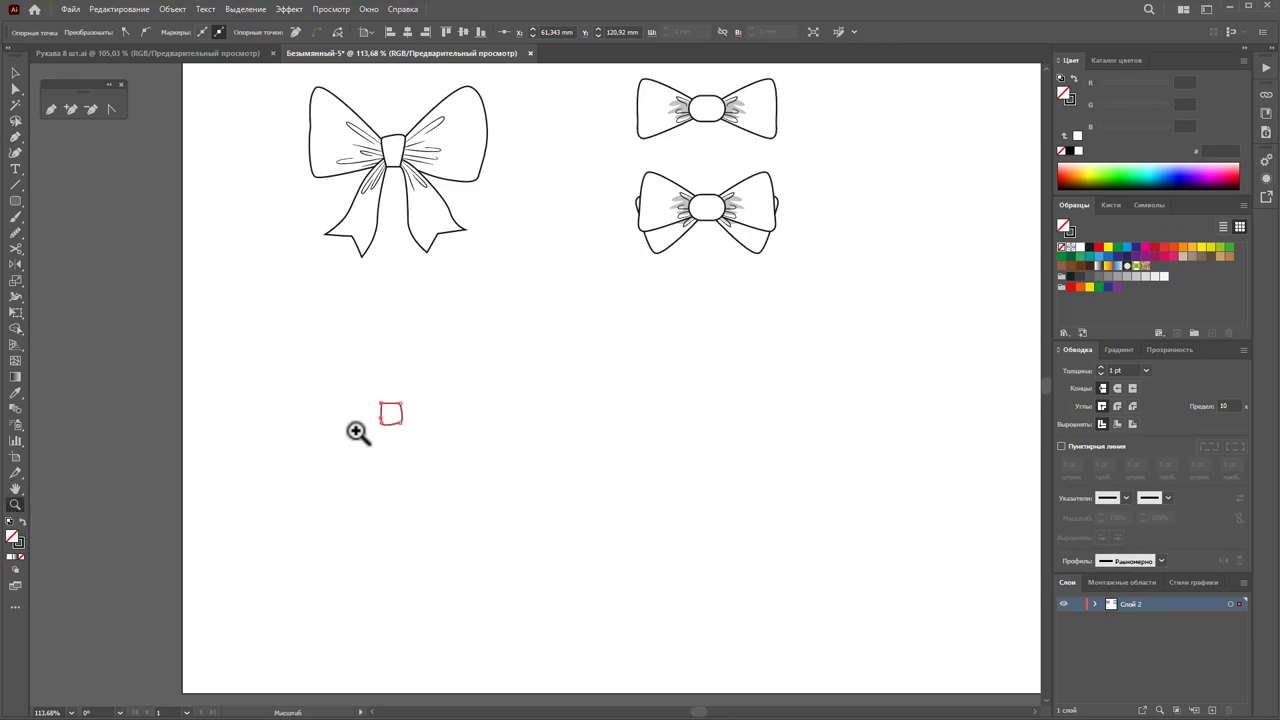
Step: Draw a closed flared right wing from the square's top-right corner, curving its top edge outward
drag(358, 432, 594, 440)
scroll(500, 423, down, 2)
scroll(494, 426, down, 2)
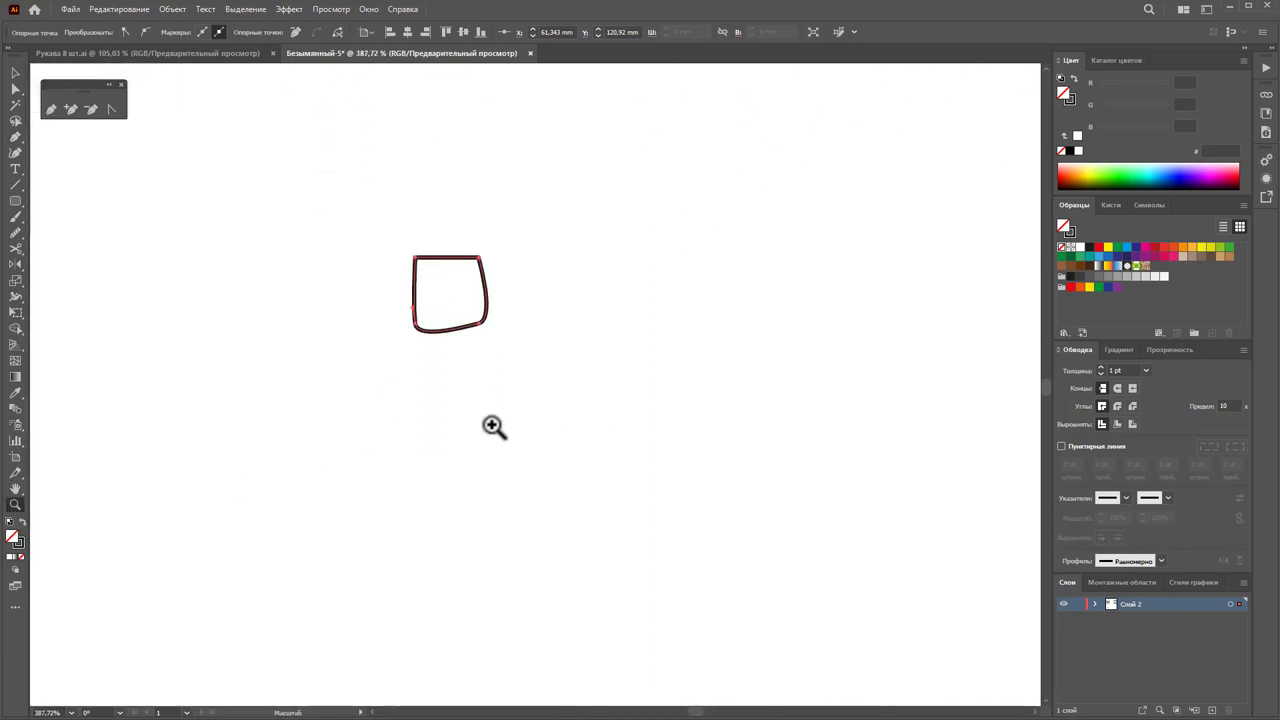
scroll(494, 426, up, 1)
click(16, 73)
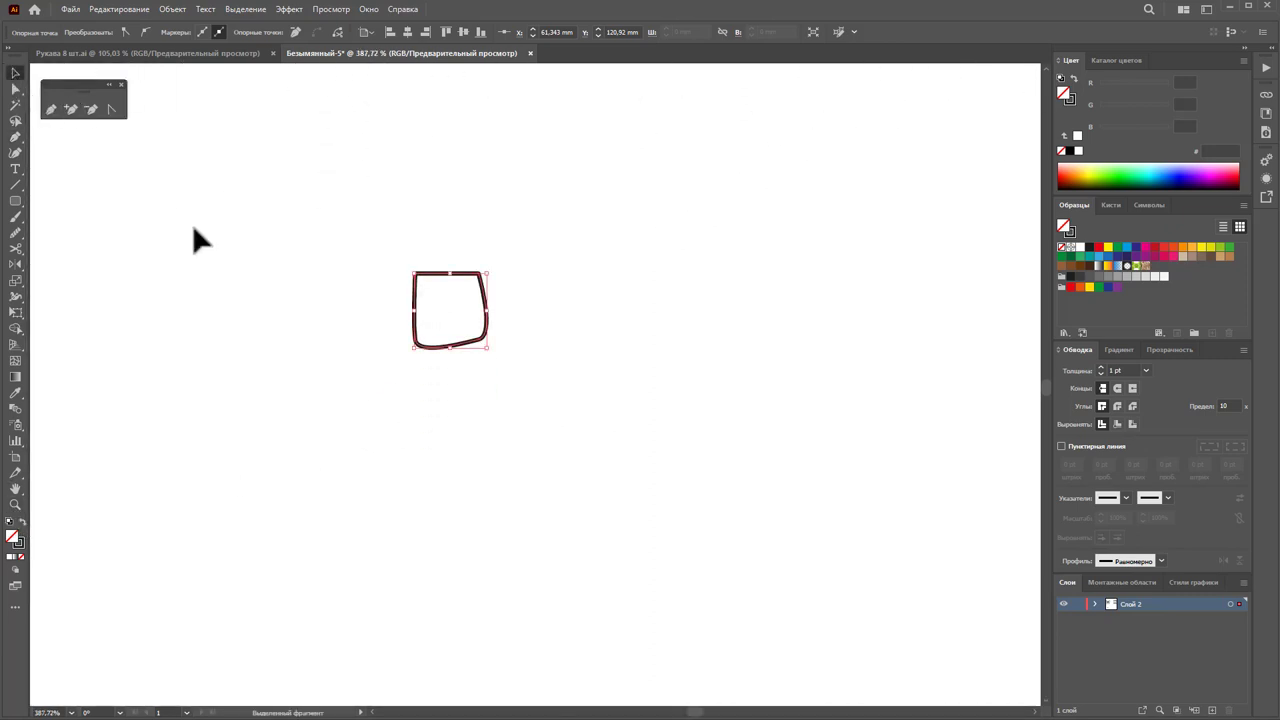
click(55, 140)
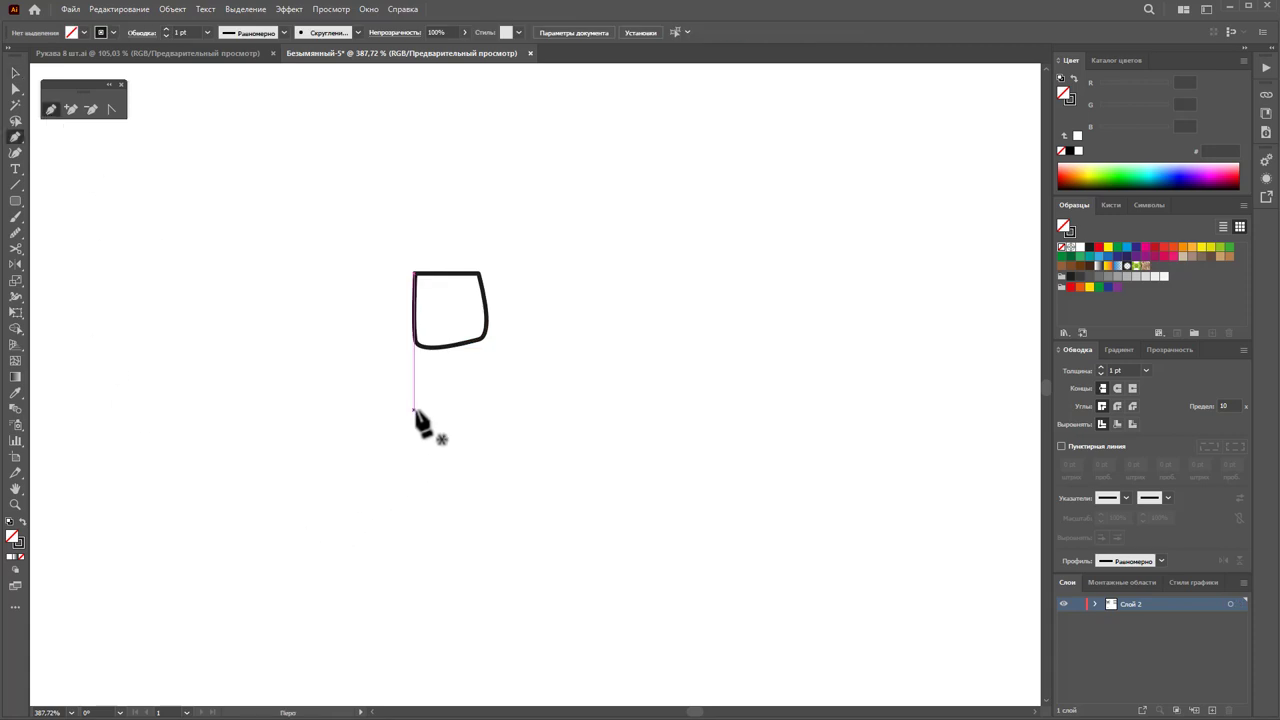
click(478, 272)
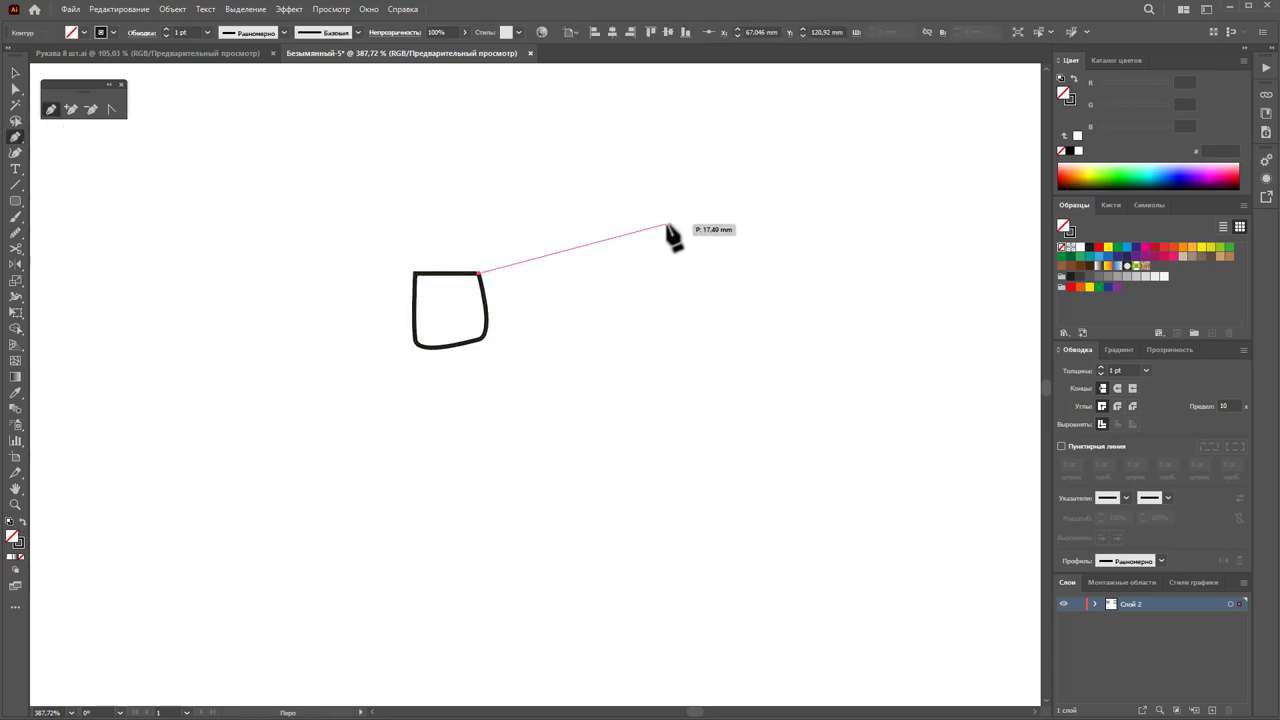
drag(680, 217, 692, 240)
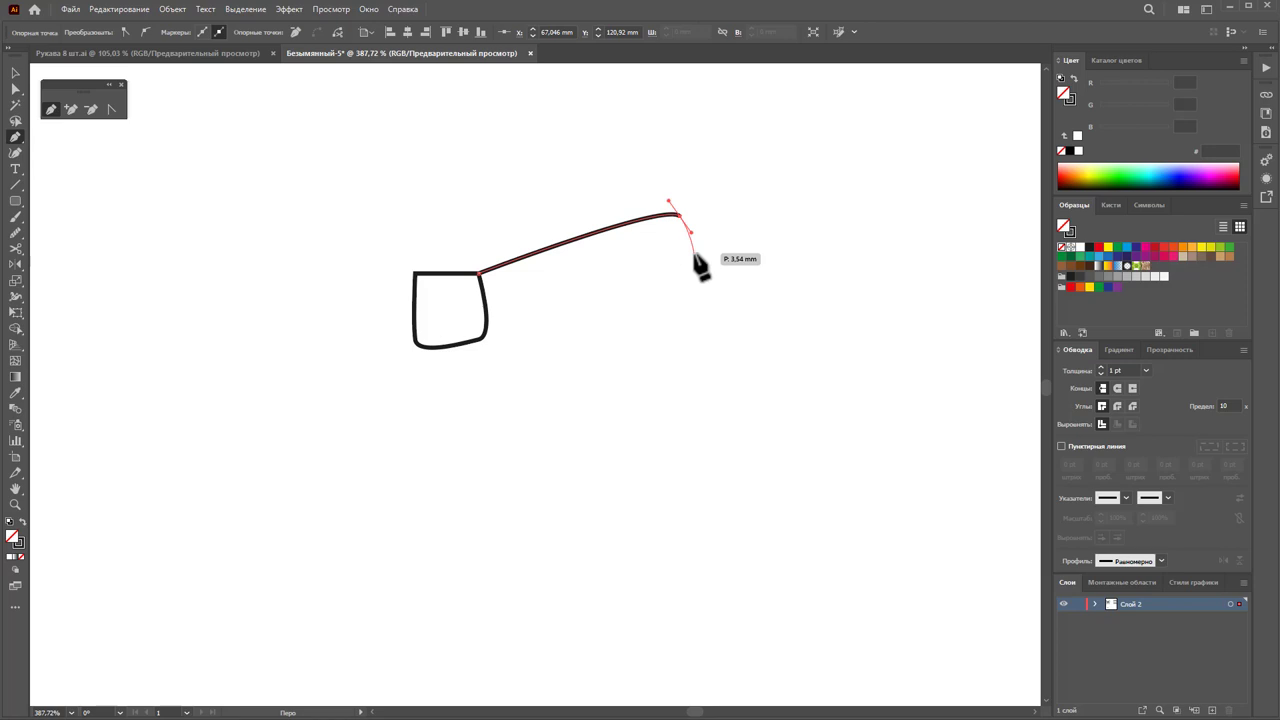
click(688, 338)
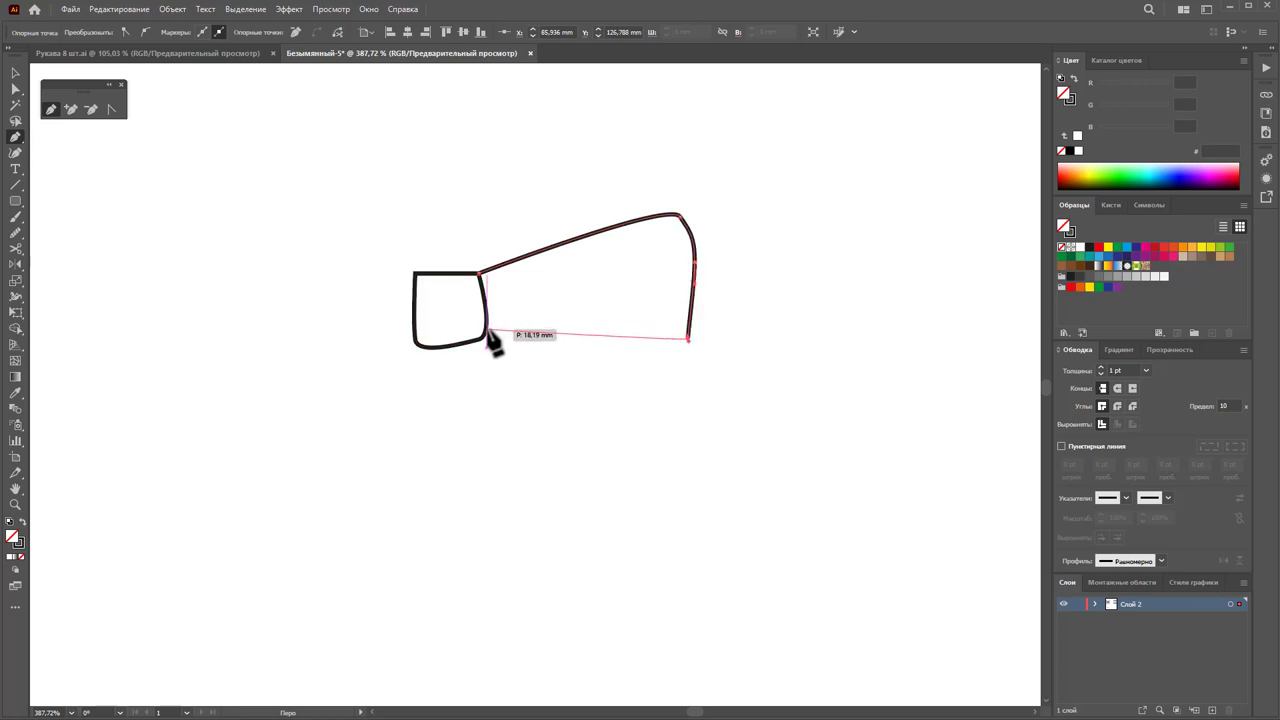
drag(487, 328, 480, 285)
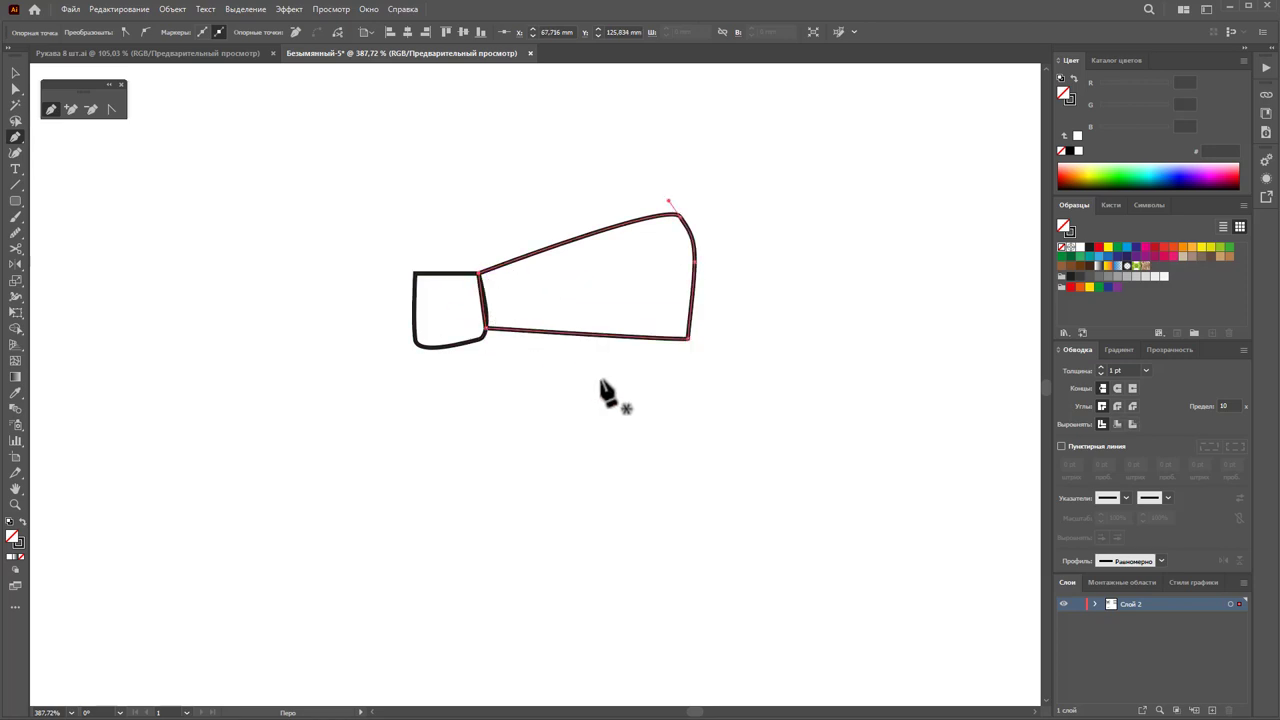
ctrl+click(500, 360)
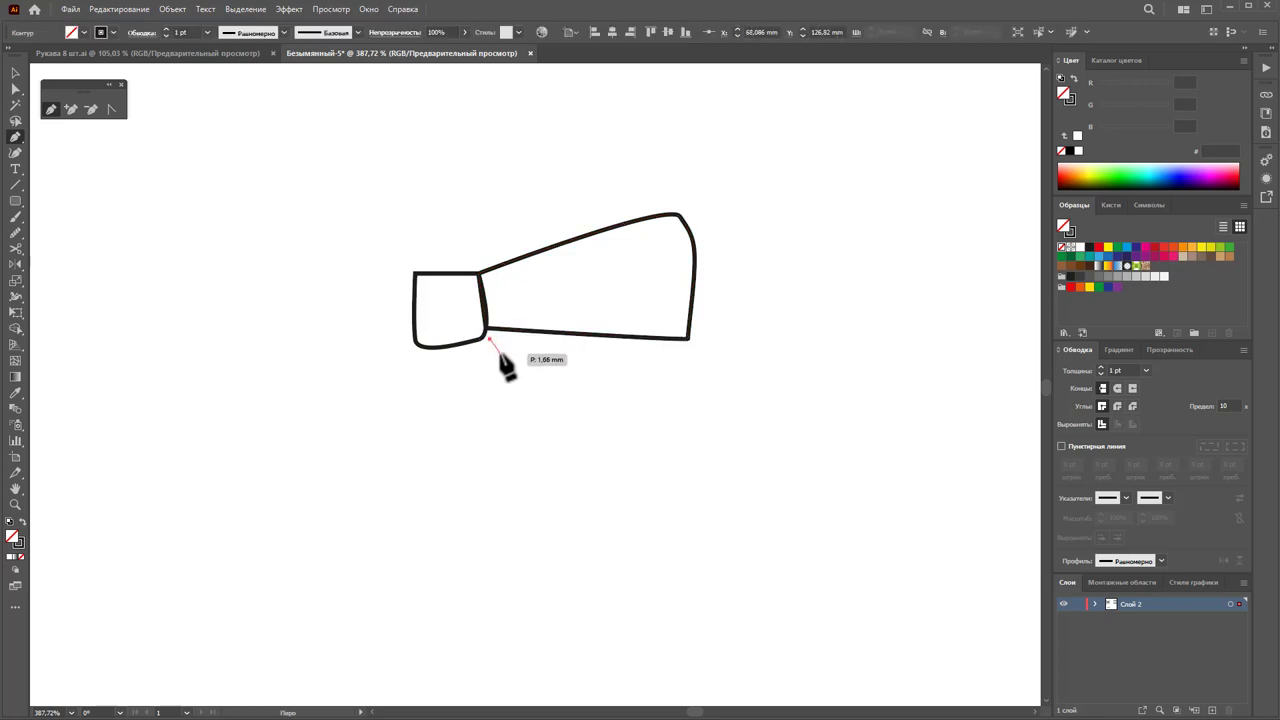
ctrl+click(491, 337)
Step: Draw the right wing's lower fold edge from its bottom-right corner back to the knot
click(15, 72)
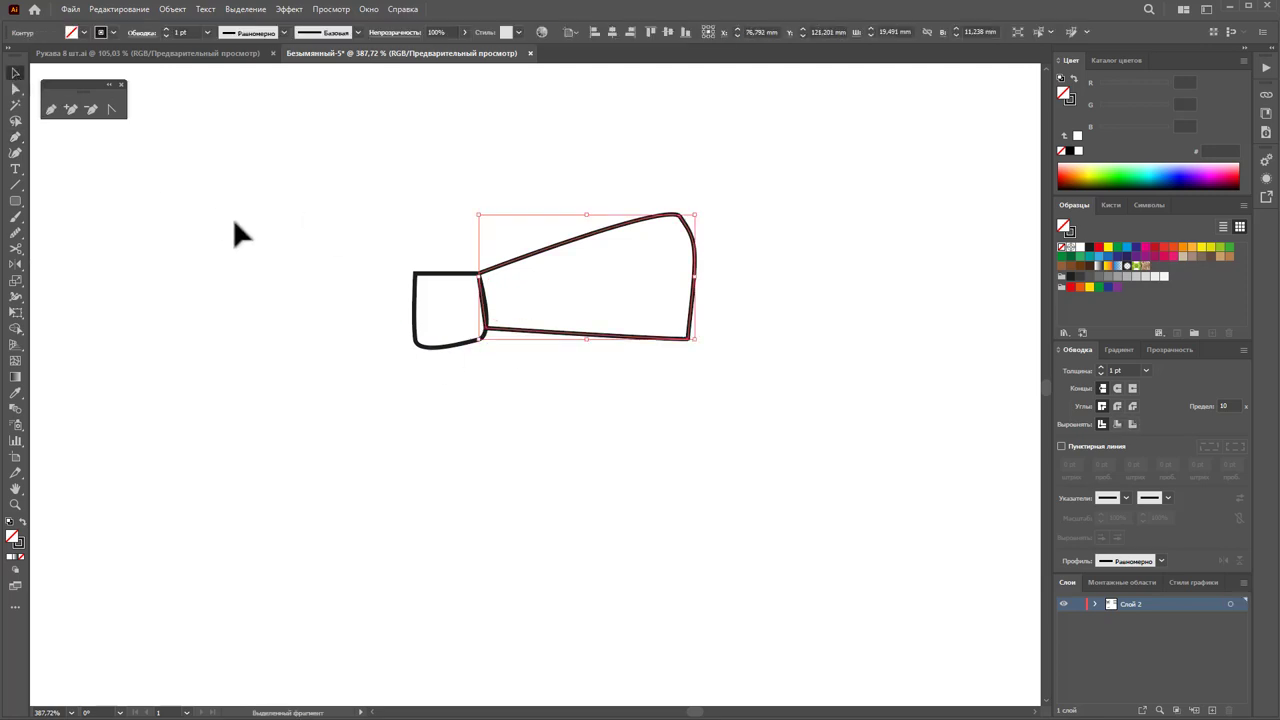
click(233, 218)
click(51, 108)
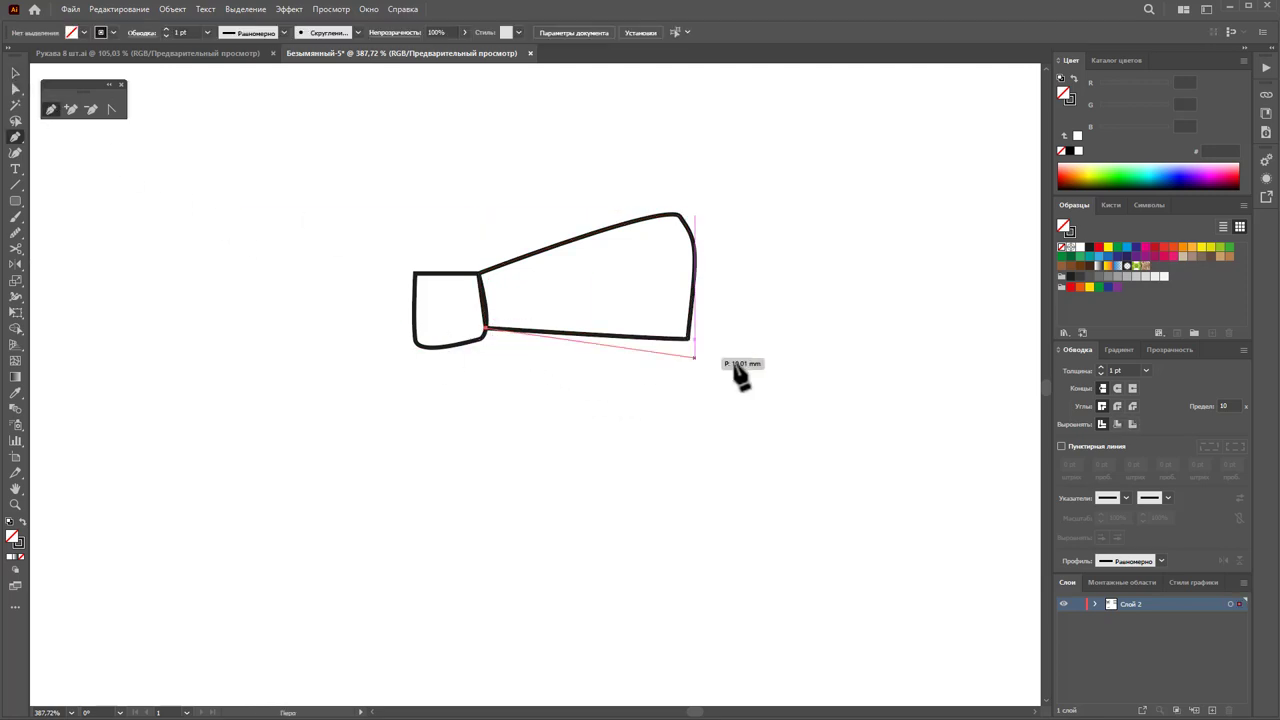
click(686, 342)
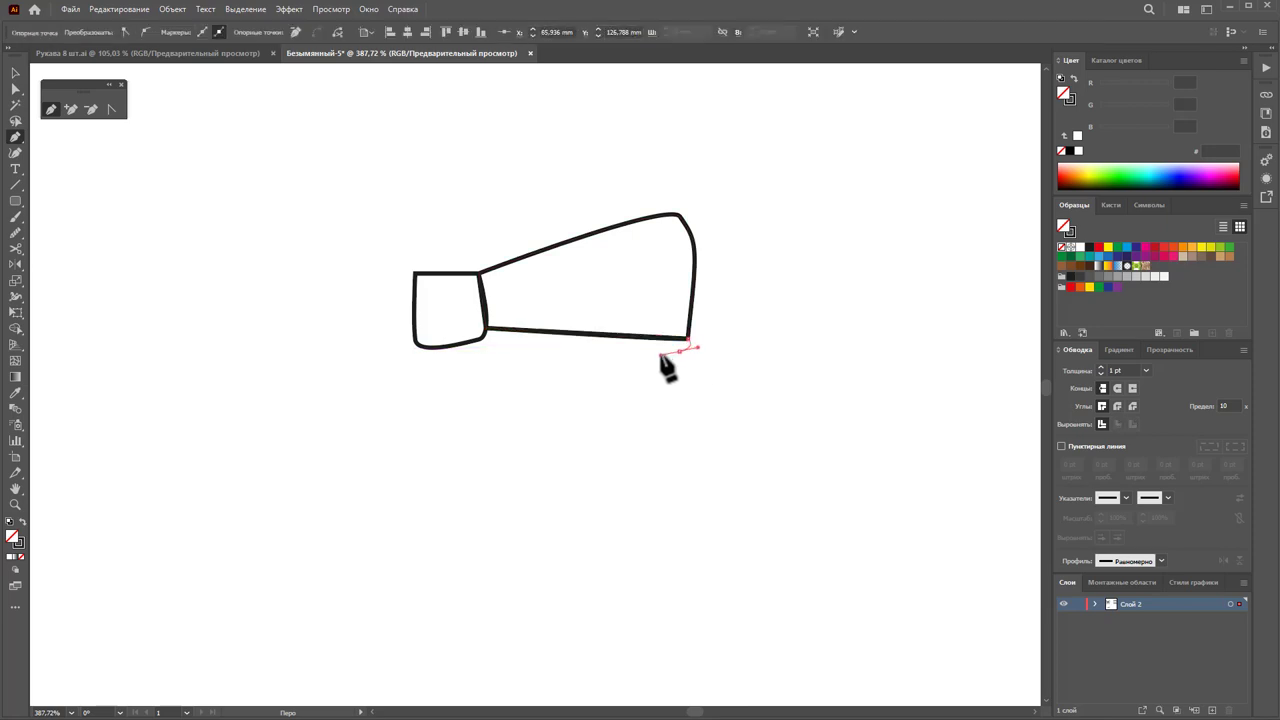
click(485, 329)
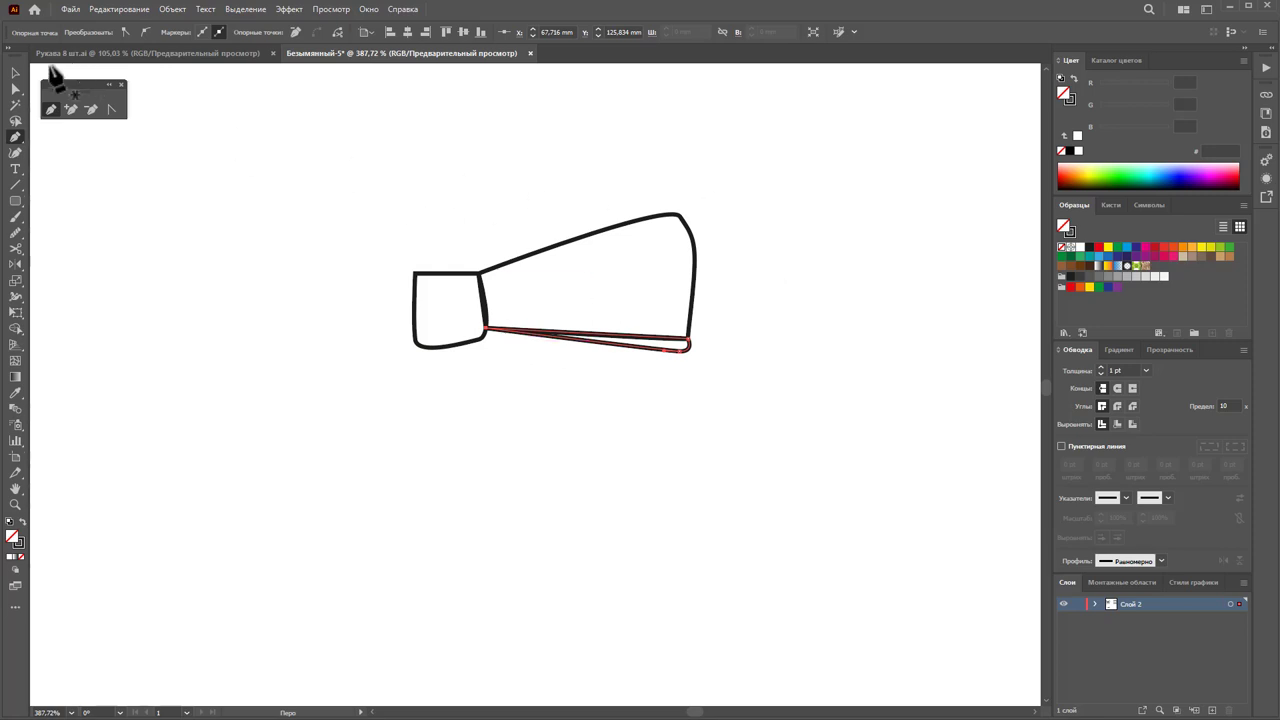
click(15, 72)
click(36, 97)
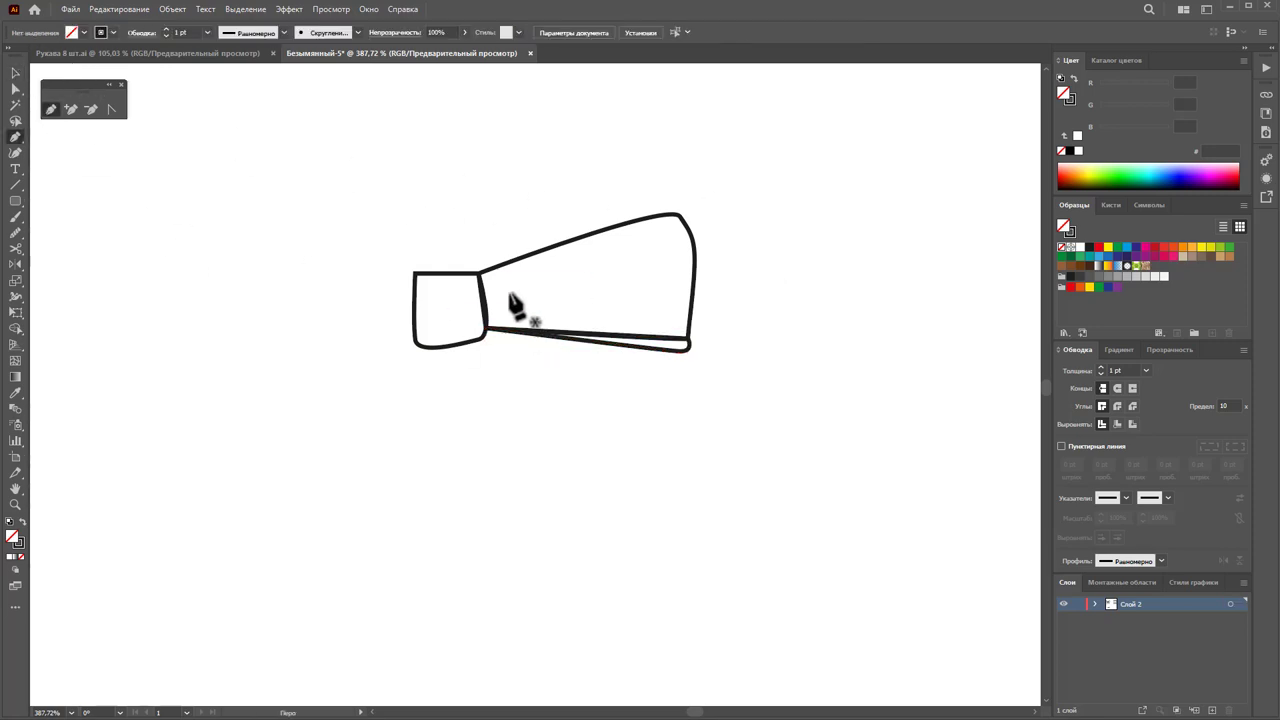
Step: Draw three hooked fold lines curving from the knot's edge into the right wing
click(482, 290)
drag(575, 265, 563, 280)
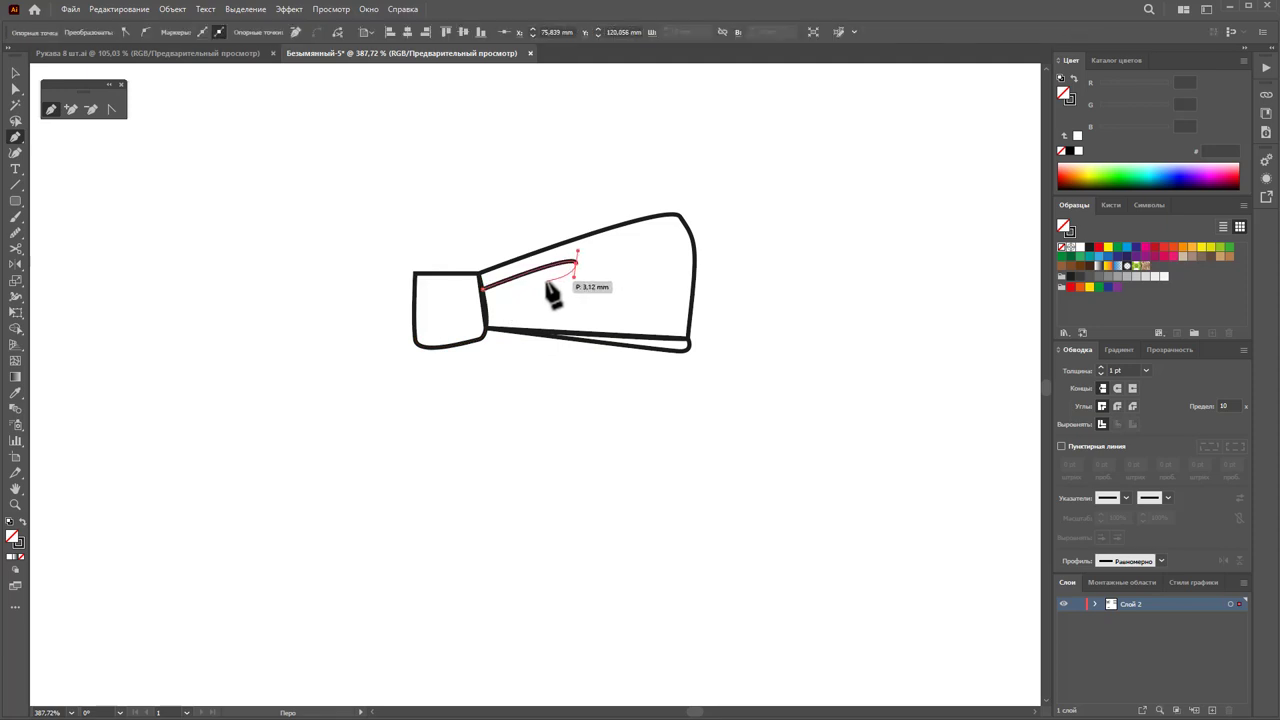
click(545, 281)
key(Escape)
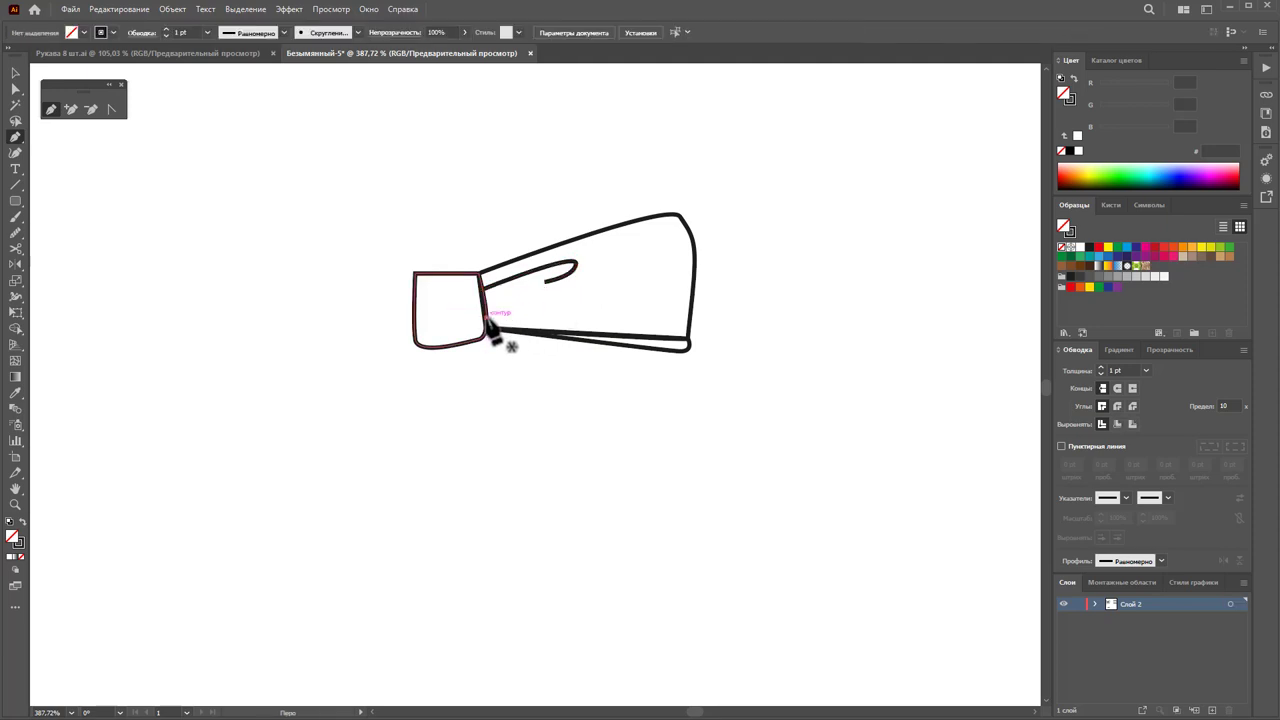
click(488, 319)
drag(575, 312, 600, 337)
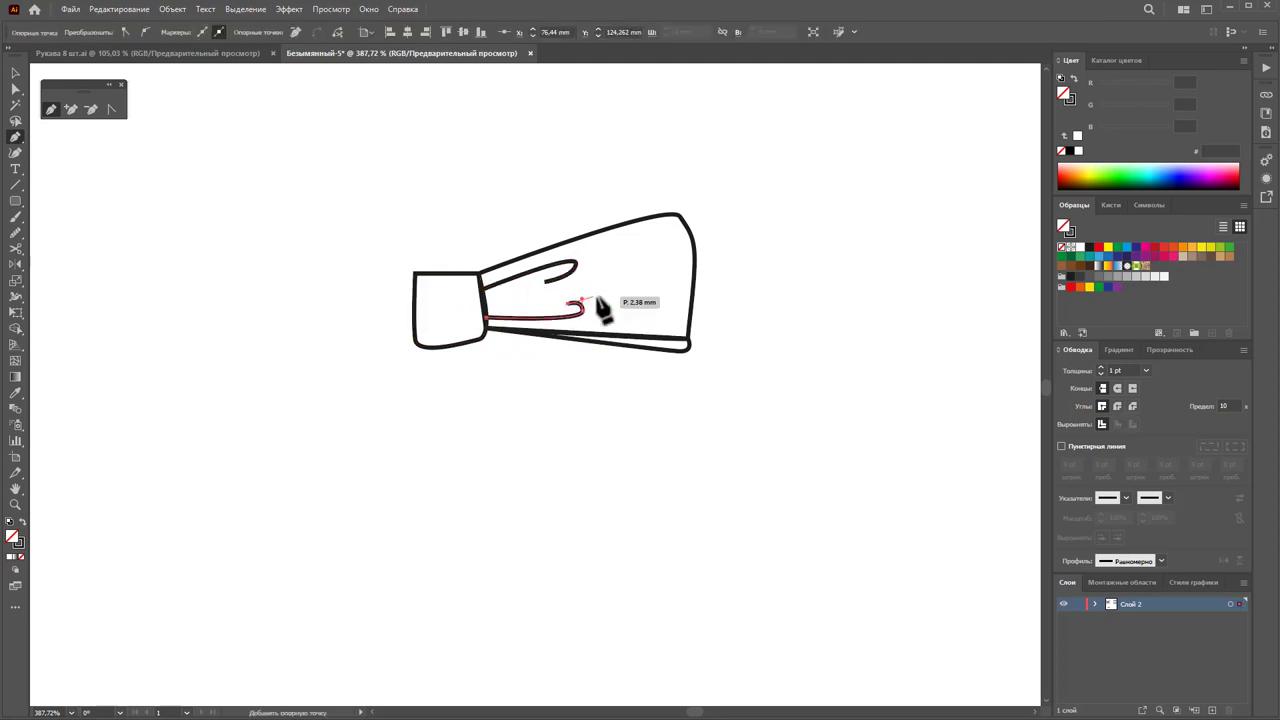
key(Escape)
click(482, 300)
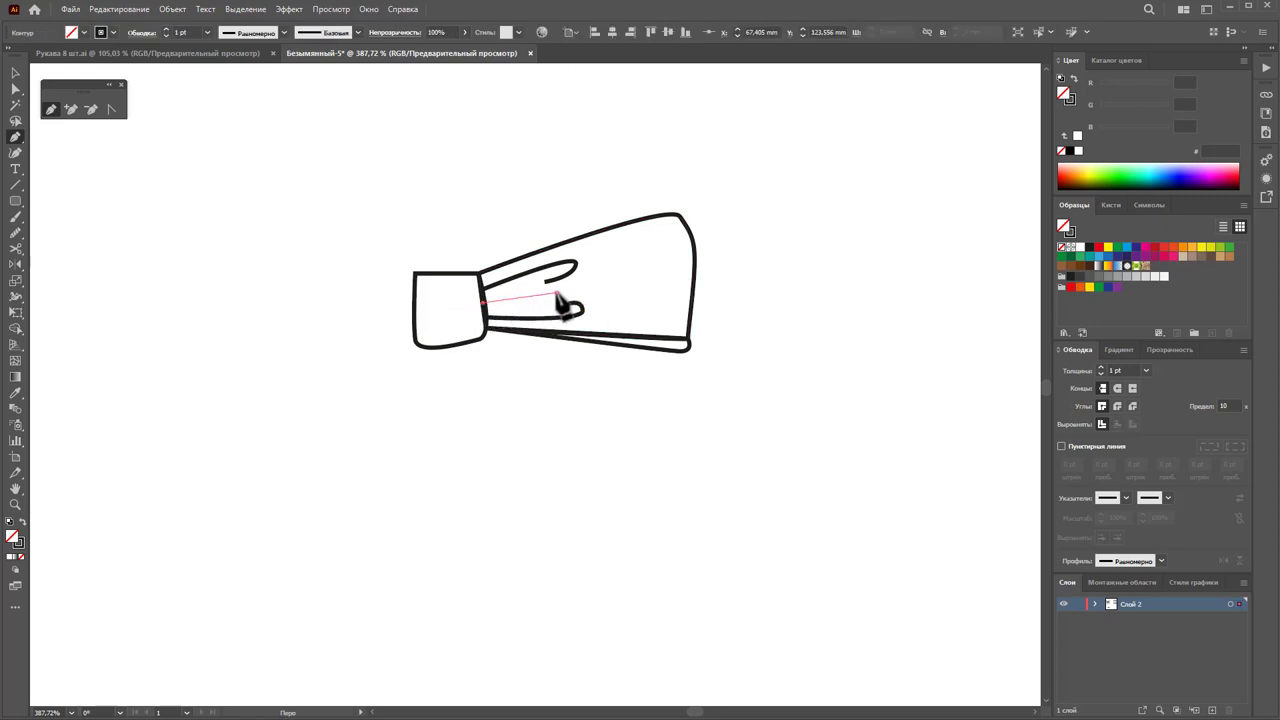
drag(558, 292, 567, 285)
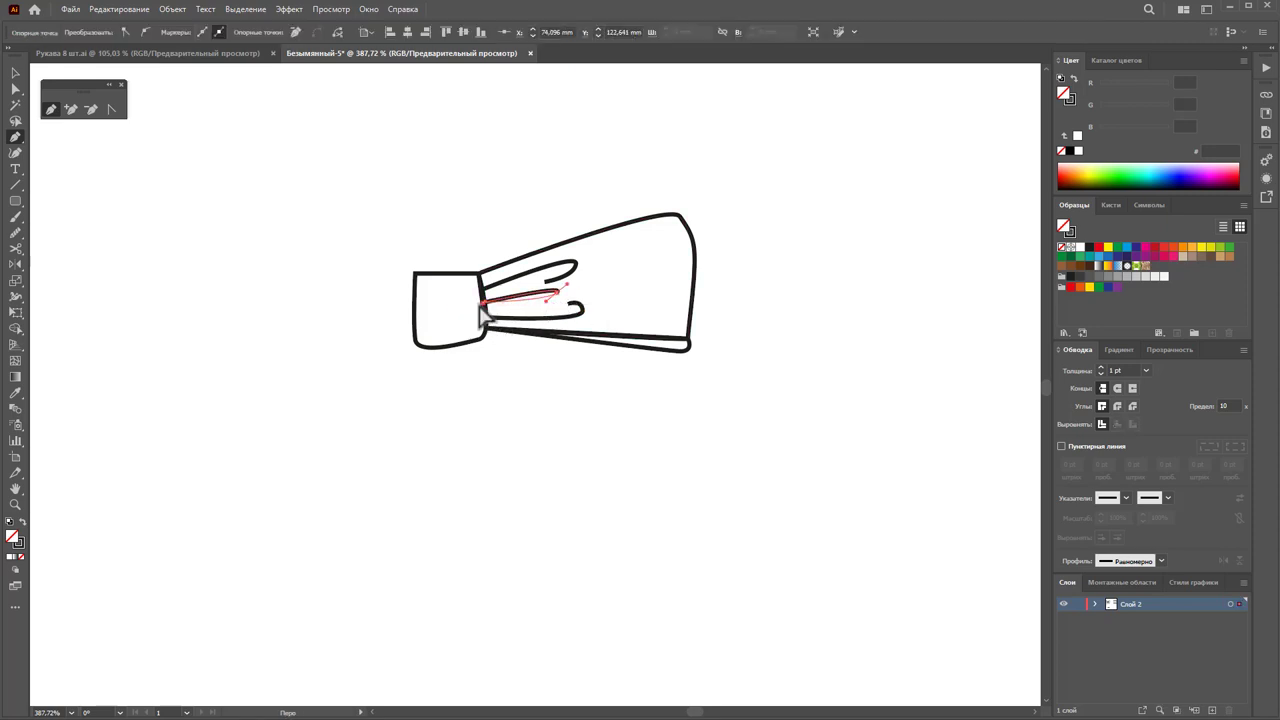
click(482, 301)
ctrl+click(500, 206)
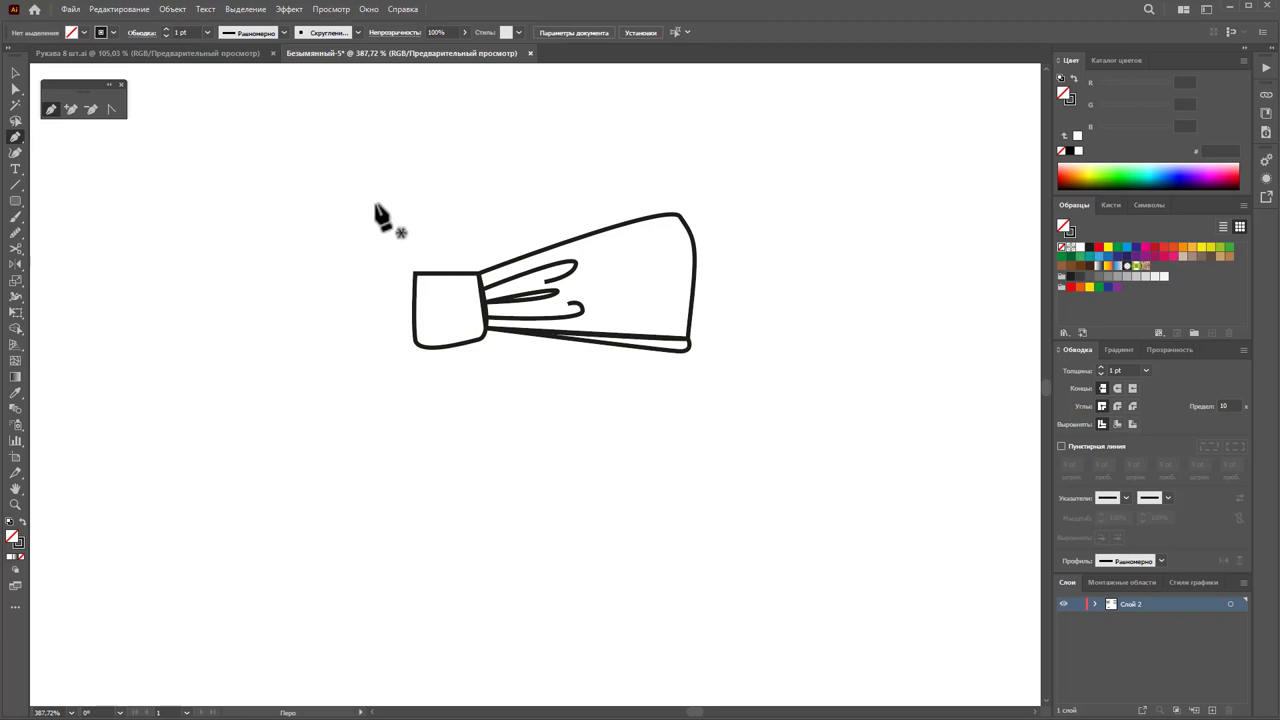
click(13, 76)
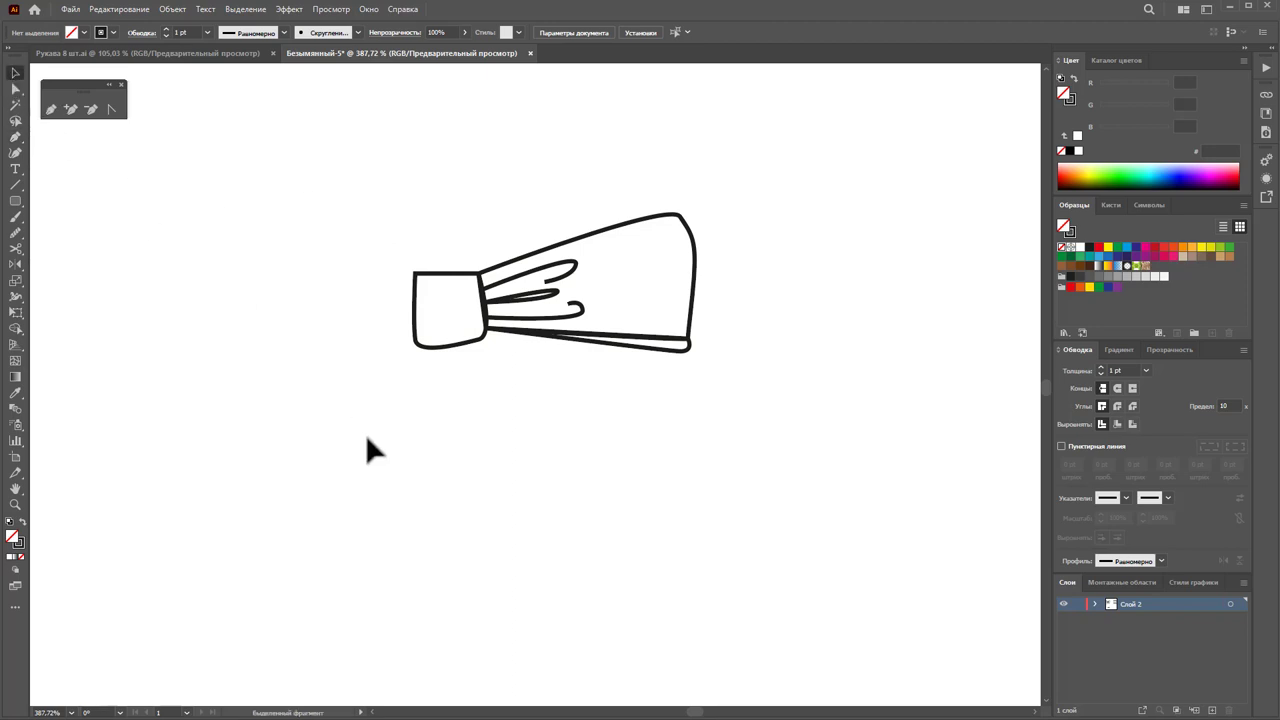
Step: Draw the closed left wing outline from the knot's top-left corner to its bottom corner
click(50, 108)
click(412, 273)
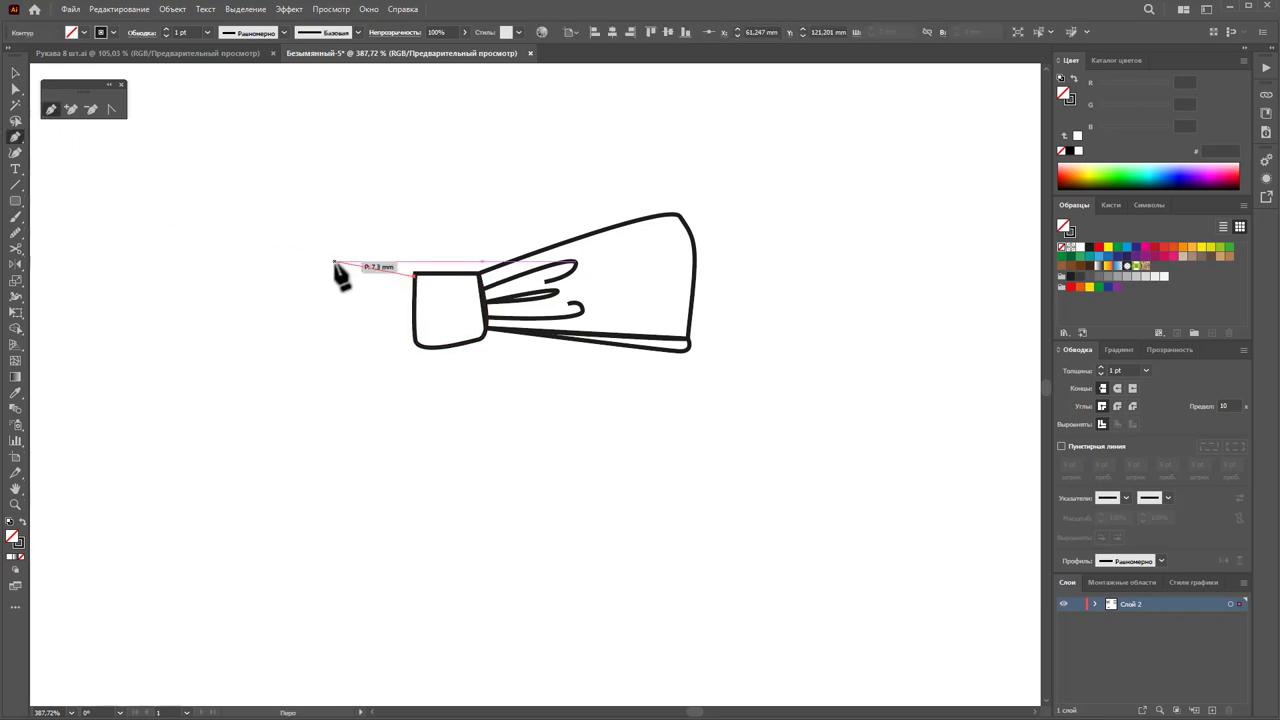
click(326, 259)
drag(267, 234, 258, 246)
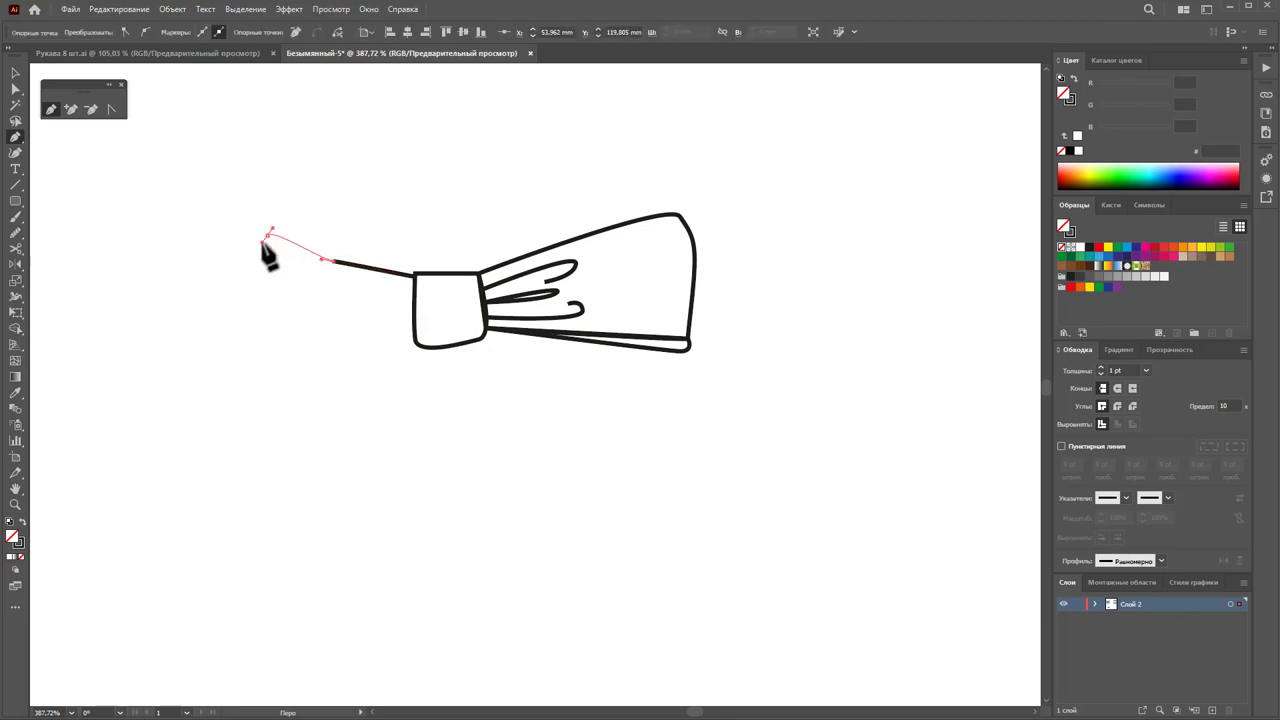
click(260, 312)
click(303, 321)
click(412, 338)
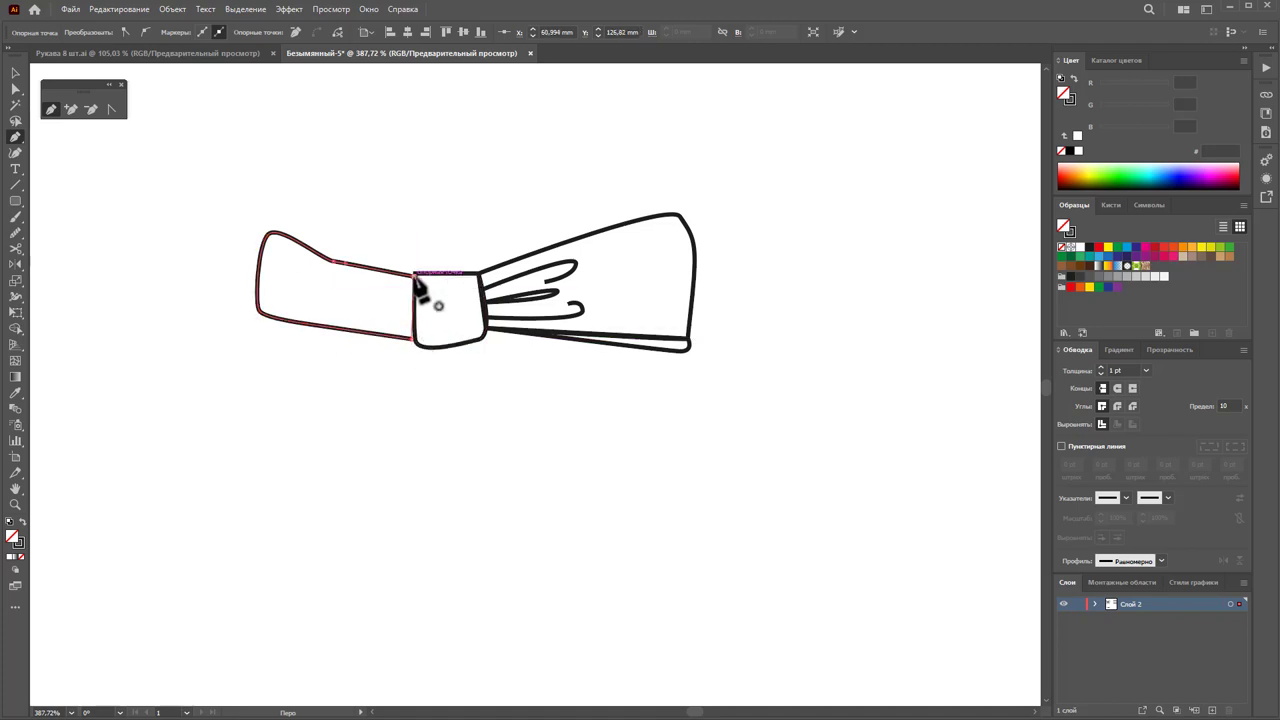
click(415, 276)
Step: Drag an anchor on the left wing's lower edge to reshape it
click(15, 88)
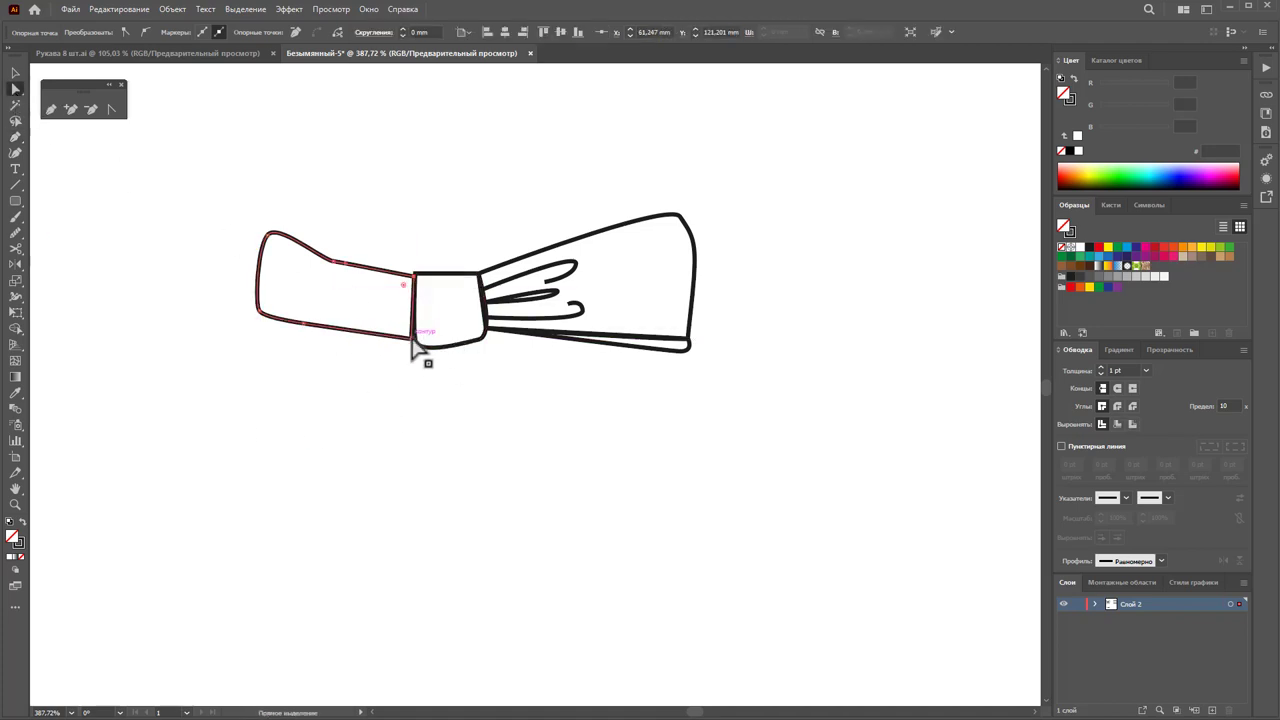
drag(415, 343, 410, 350)
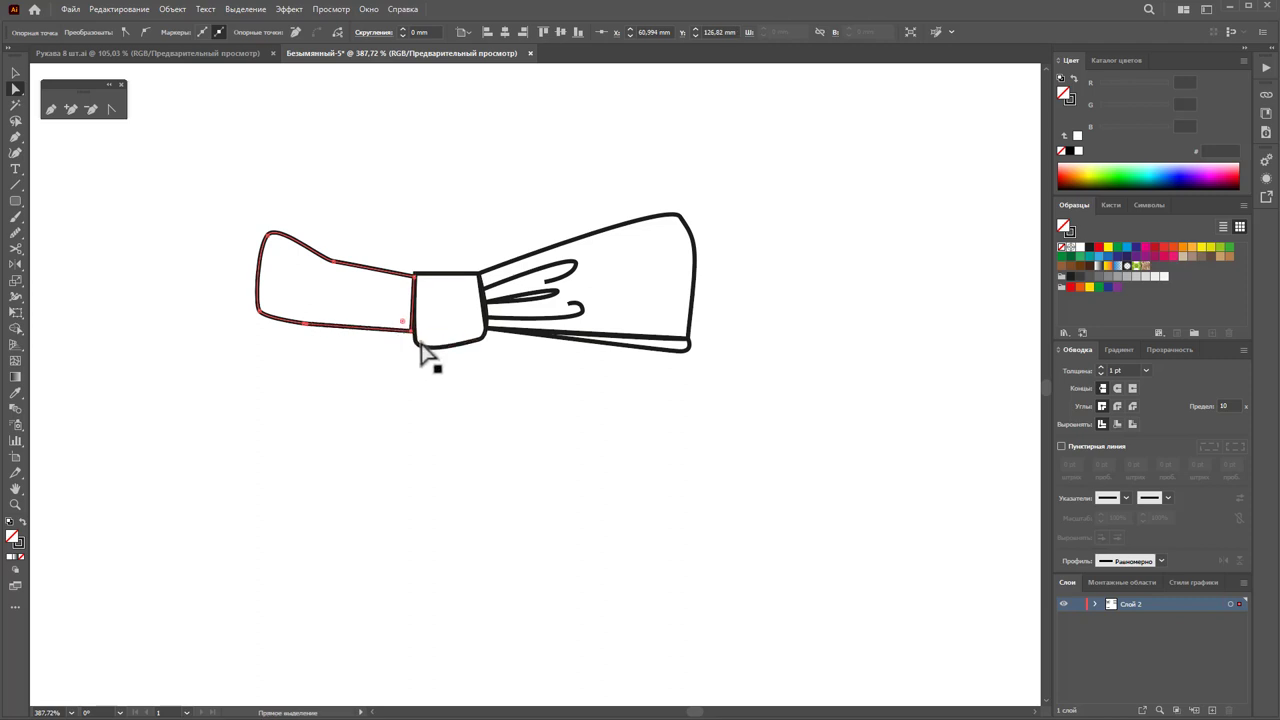
click(416, 427)
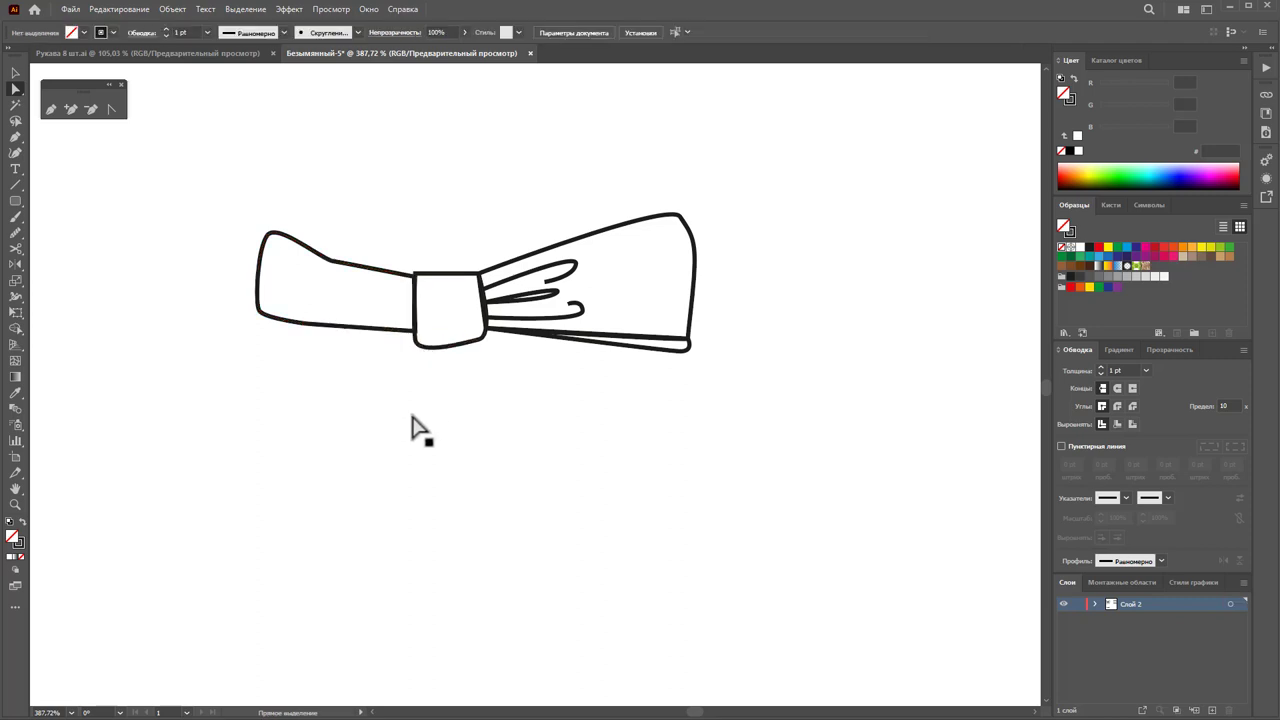
click(52, 110)
Step: Draw a second curve along the left wing's lower edge ending at the knot corner
ctrl+click(305, 330)
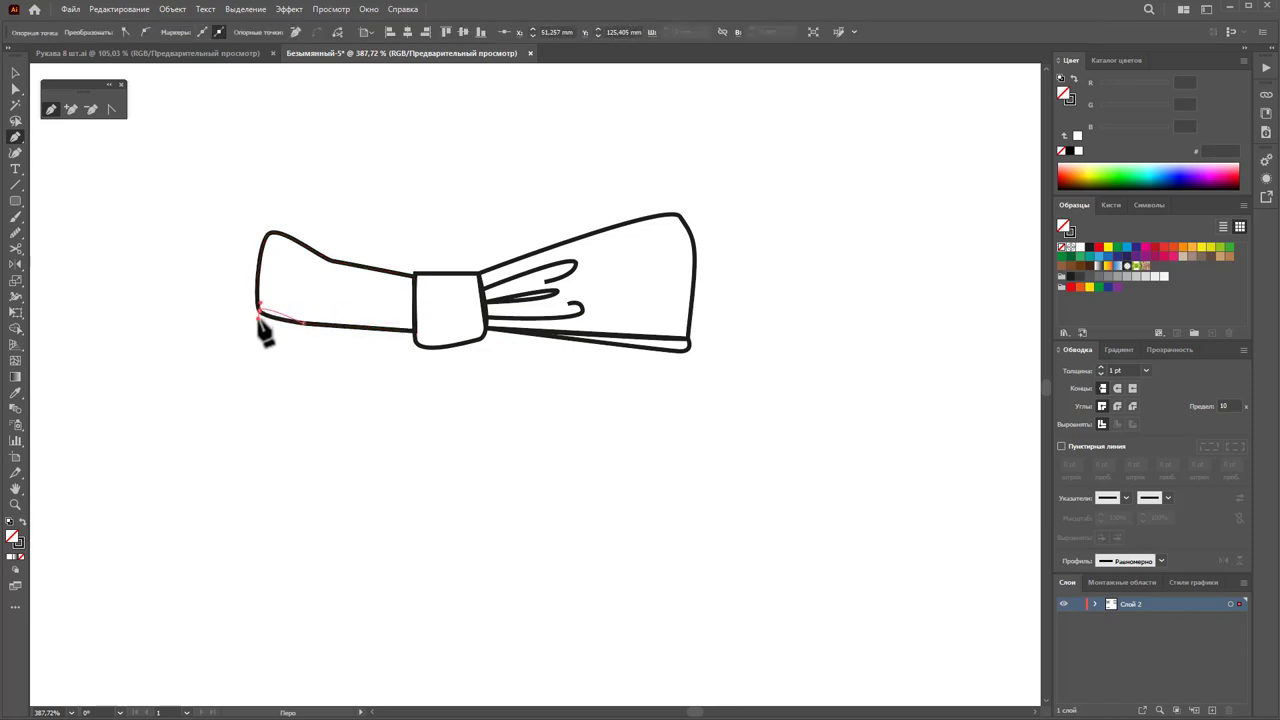
drag(287, 328, 326, 342)
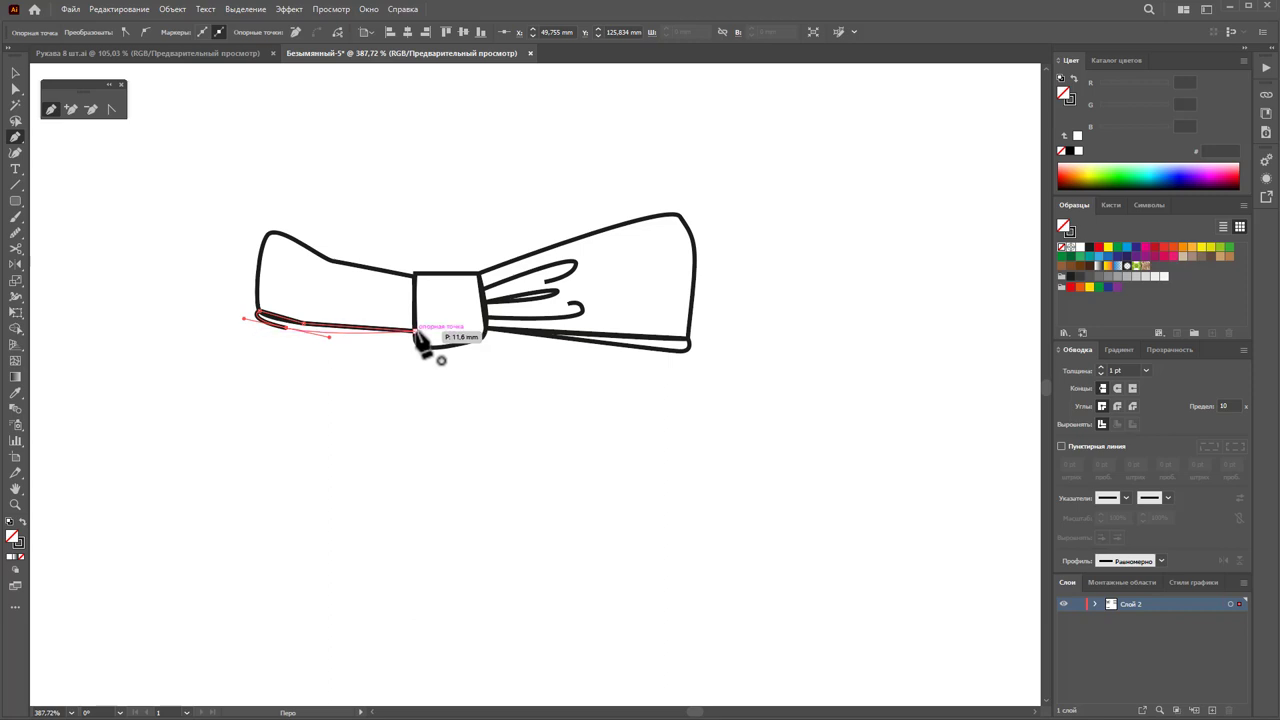
click(415, 331)
click(17, 72)
click(218, 160)
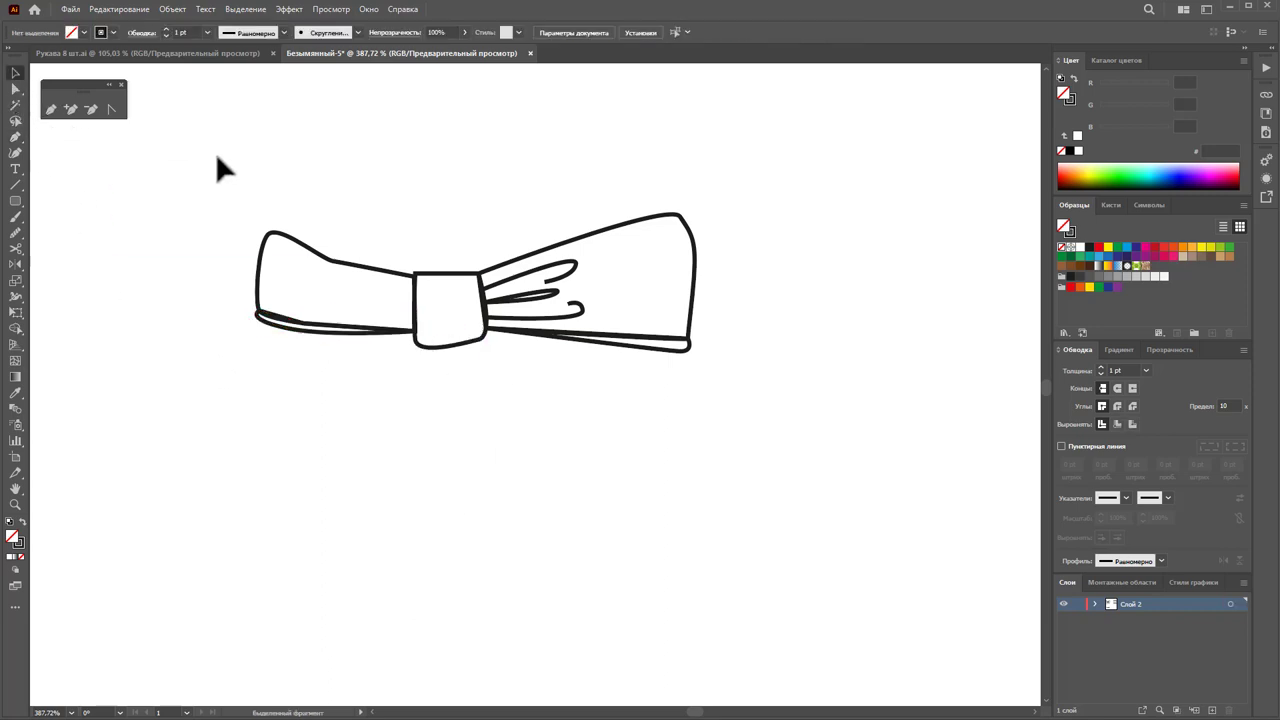
click(51, 109)
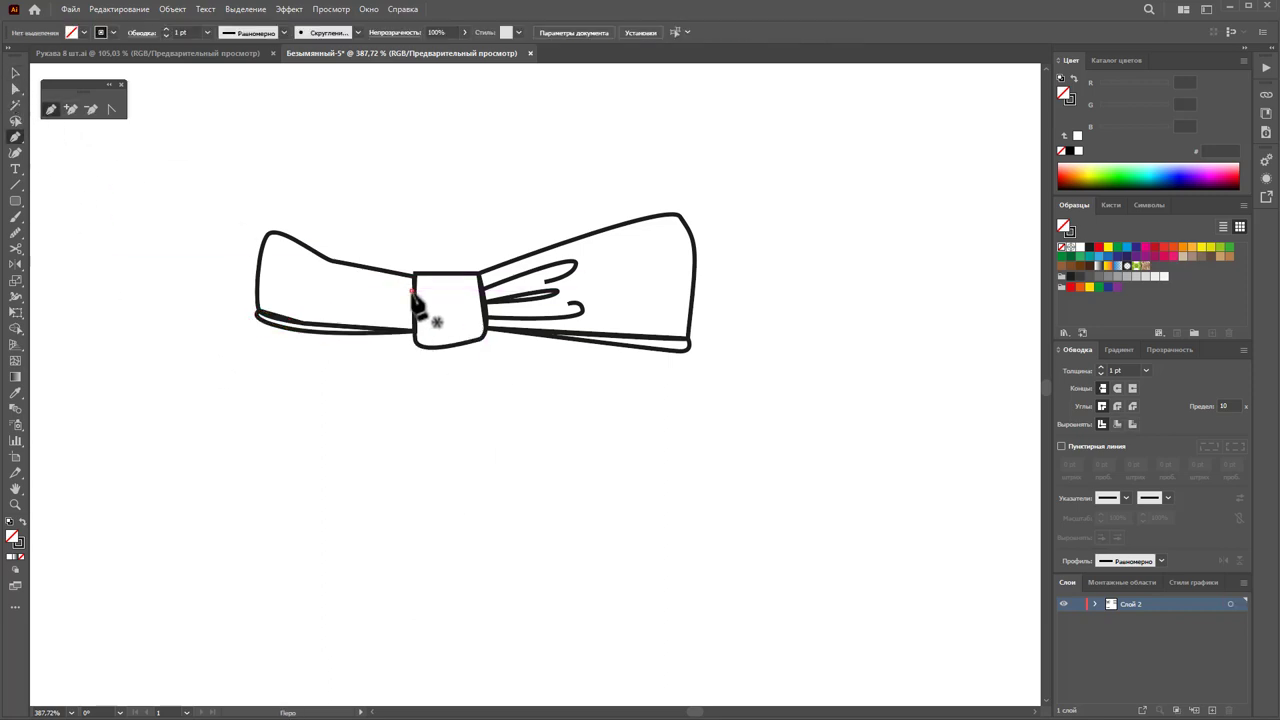
Step: Draw two looping fold lines from the knot's left edge into the left wing
click(412, 289)
drag(338, 293, 352, 292)
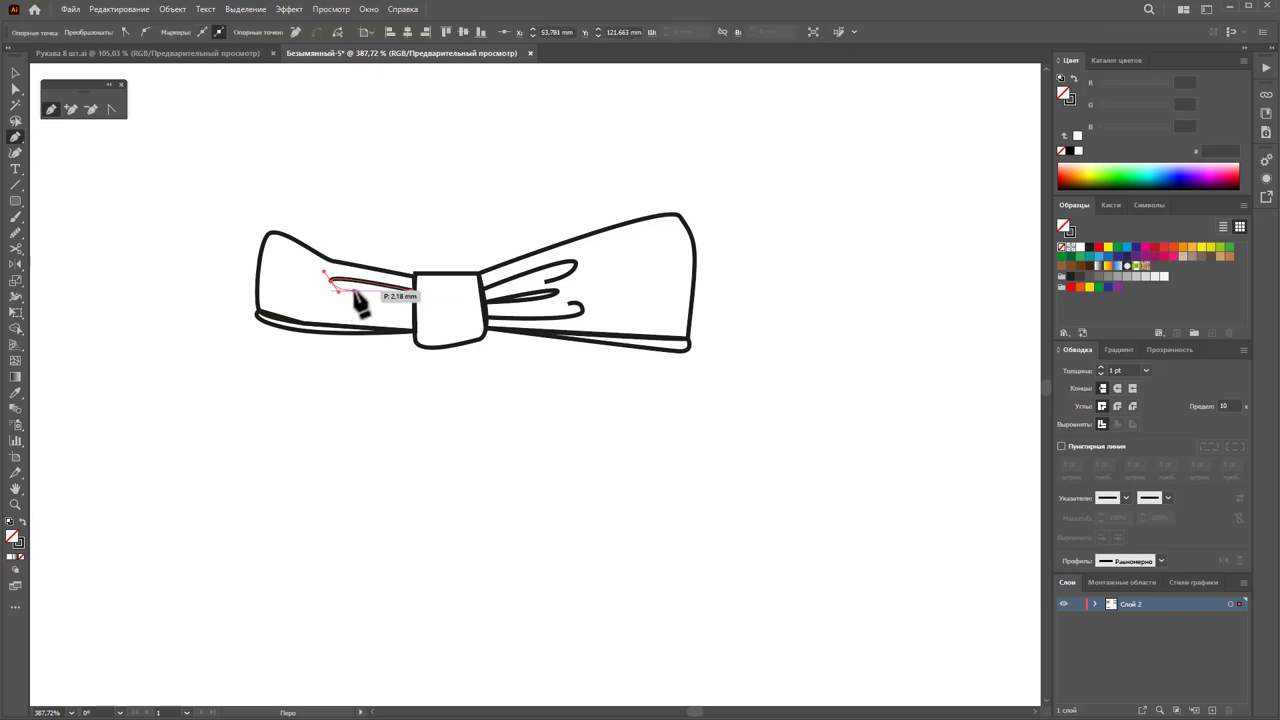
ctrl+click(409, 312)
click(413, 320)
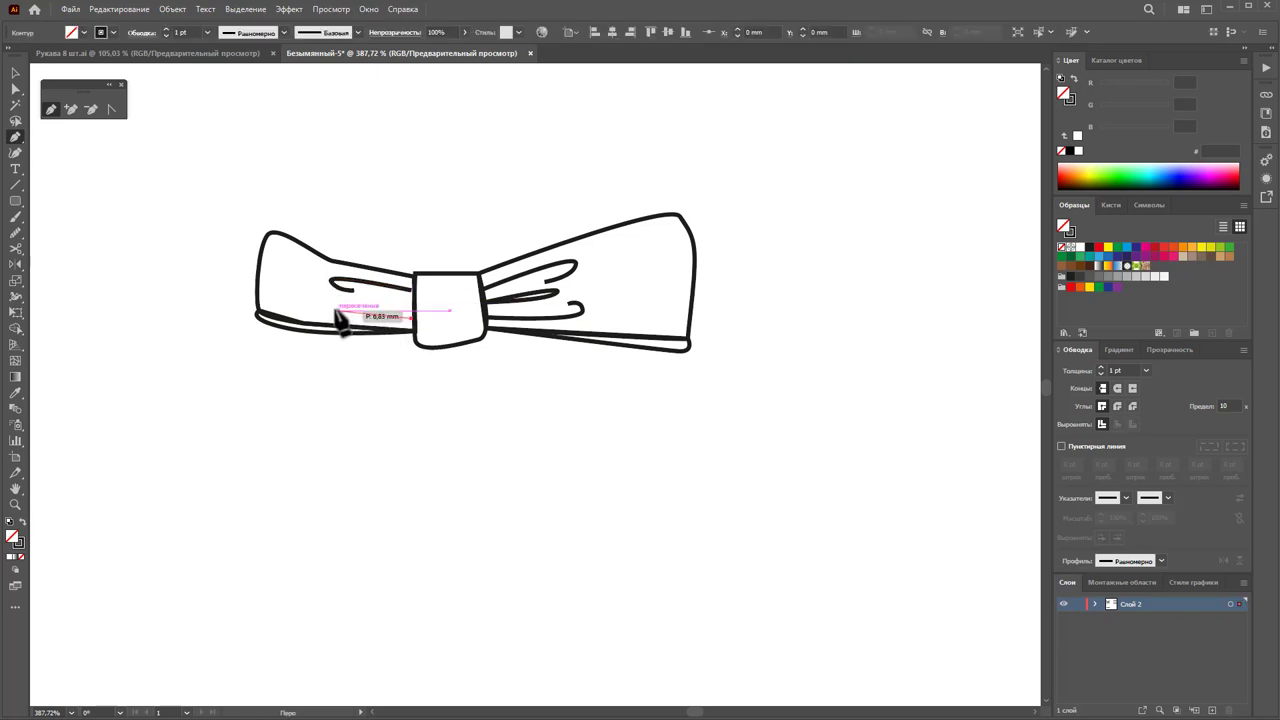
drag(323, 305, 415, 314)
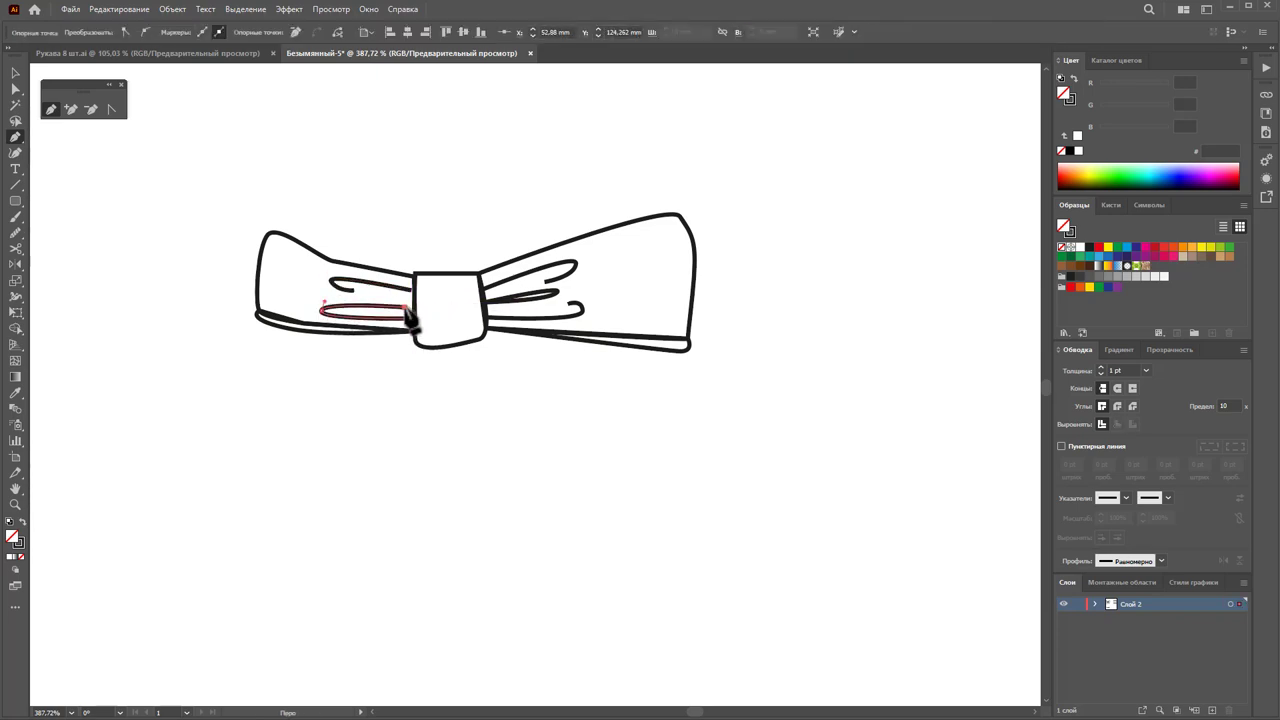
ctrl+click(414, 380)
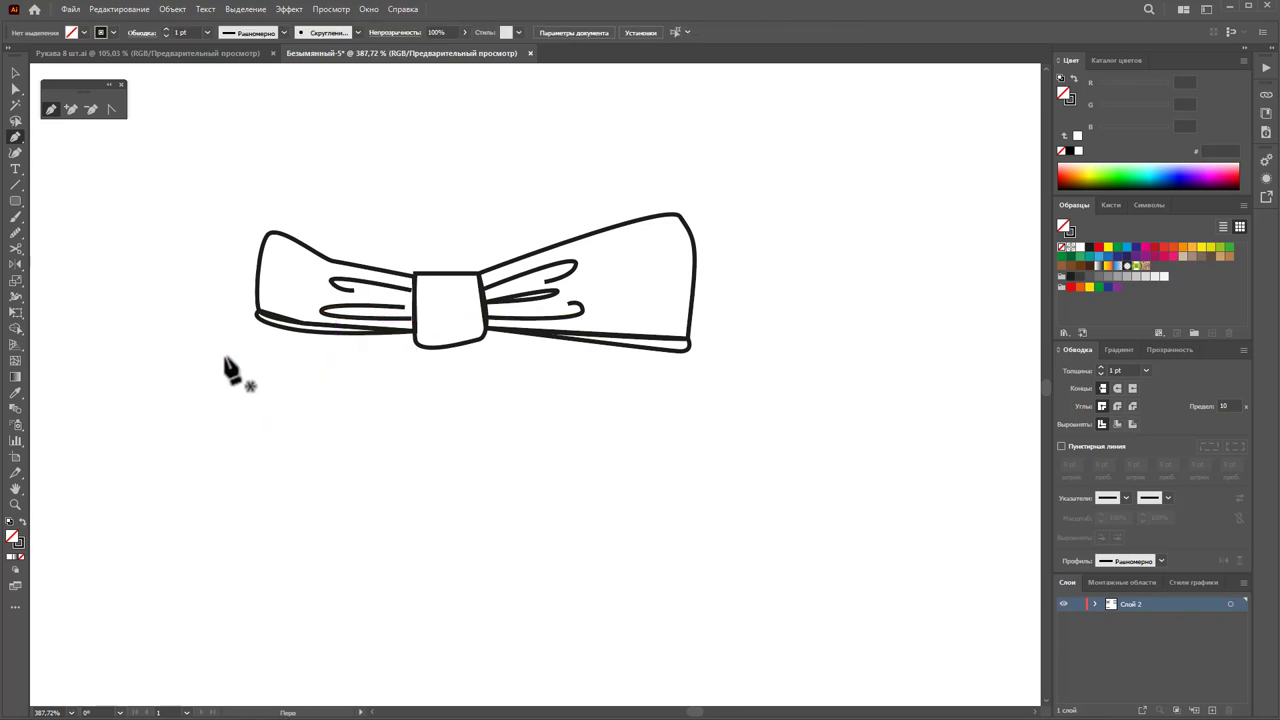
Step: Select the fold lines on both wings and give them a 0.5 pt tapered-profile stroke
click(16, 73)
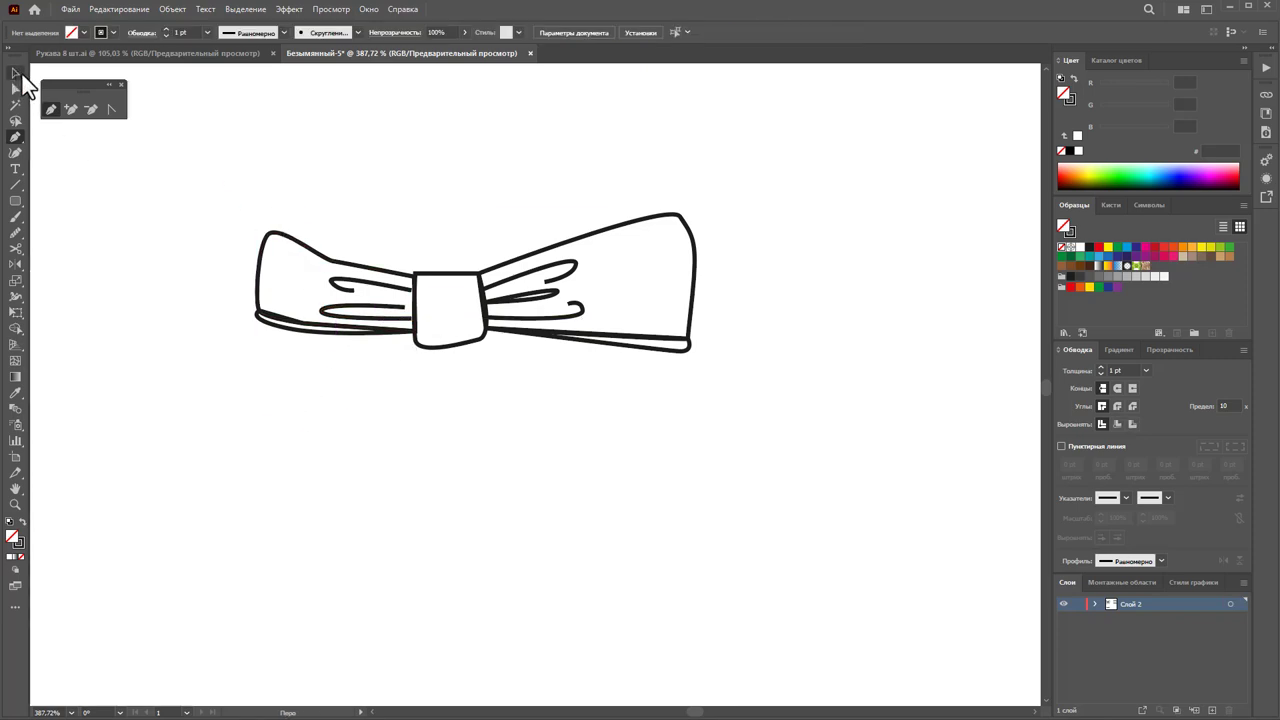
click(372, 315)
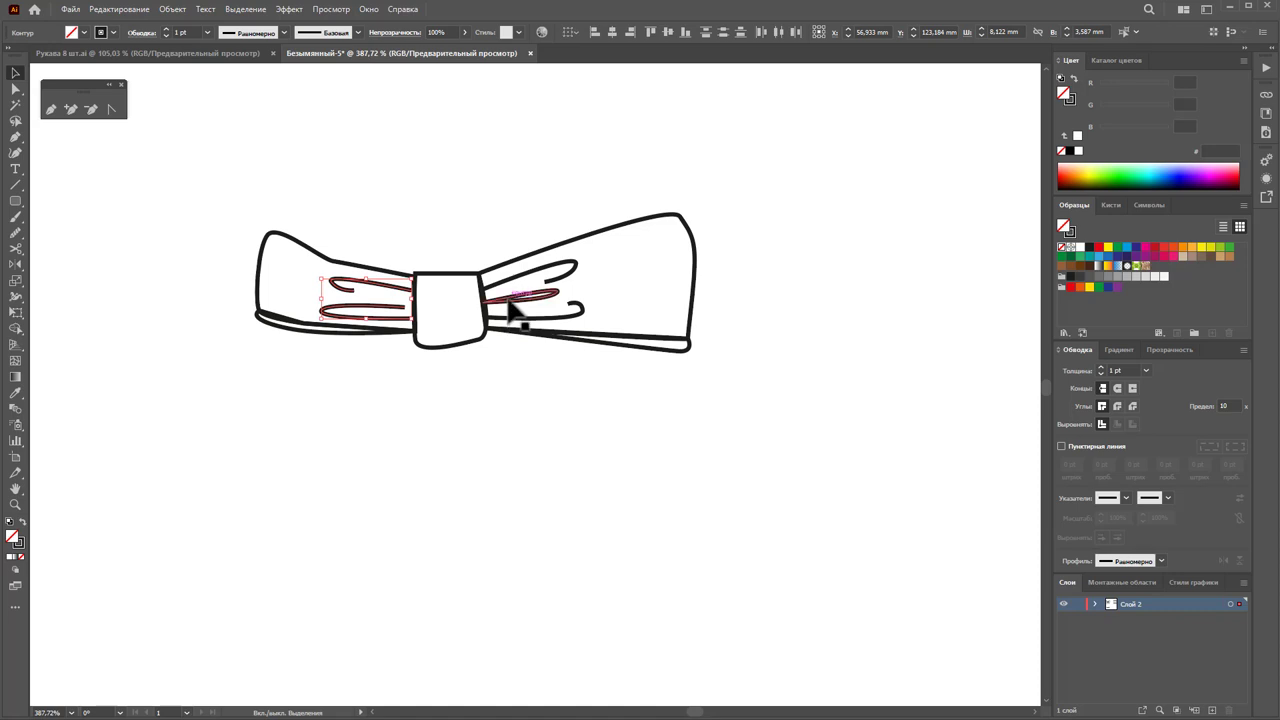
shift+click(562, 279)
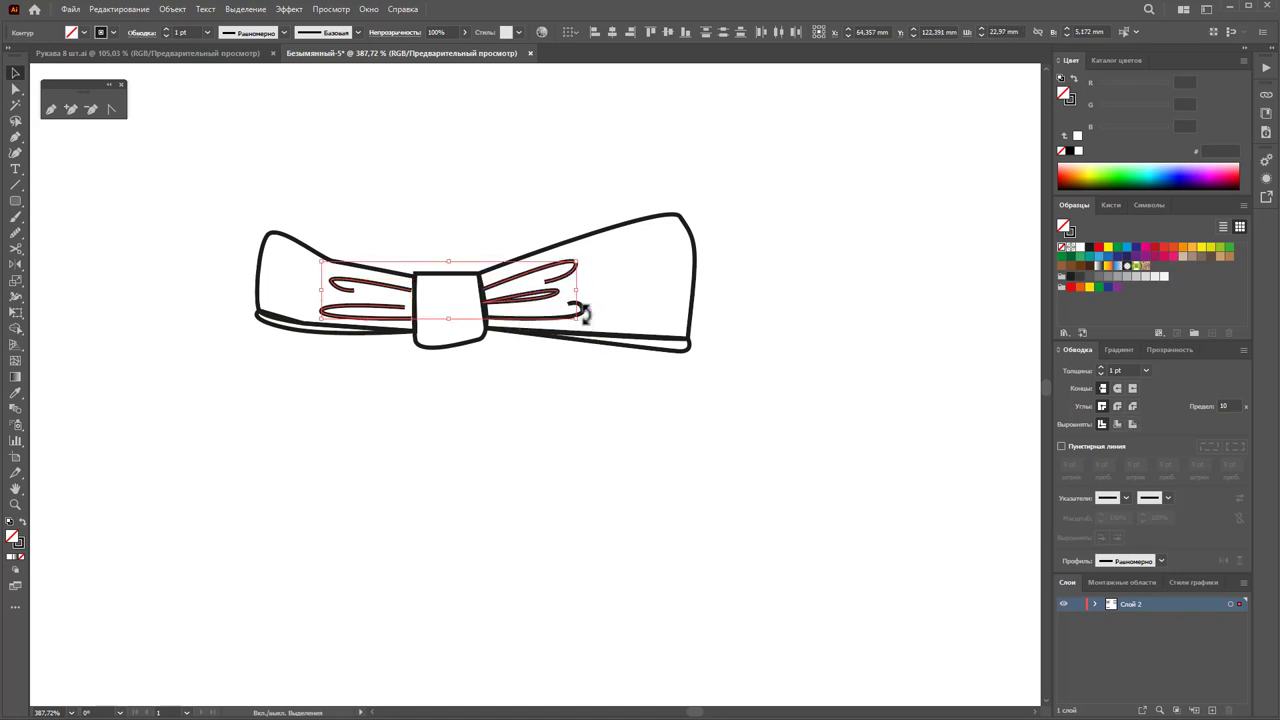
drag(572, 318, 578, 314)
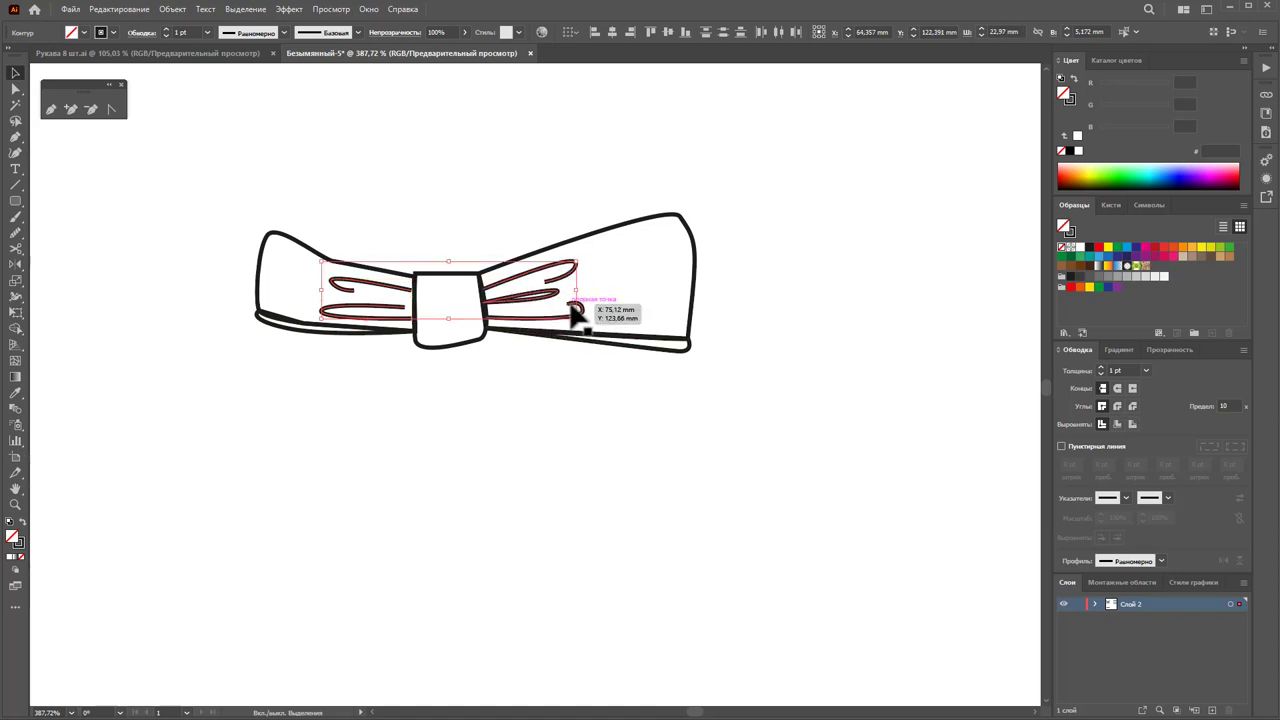
click(1138, 368)
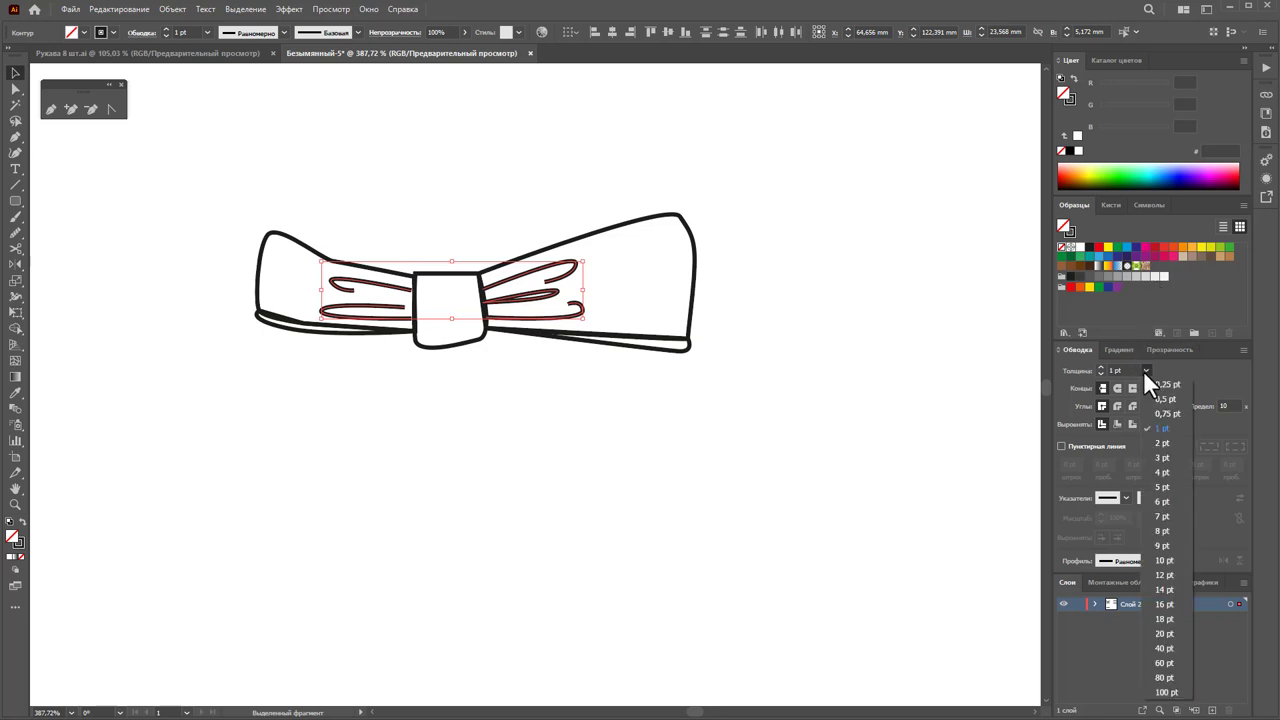
click(1160, 396)
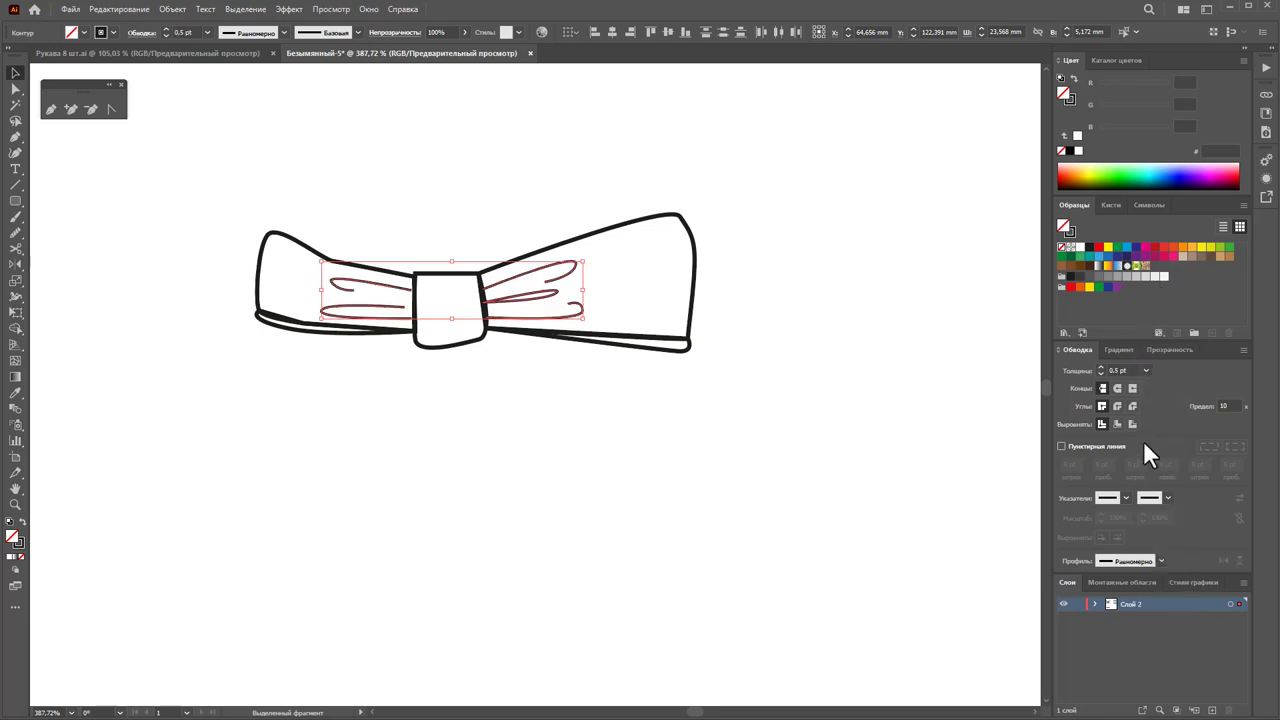
click(1158, 561)
click(1129, 686)
click(397, 237)
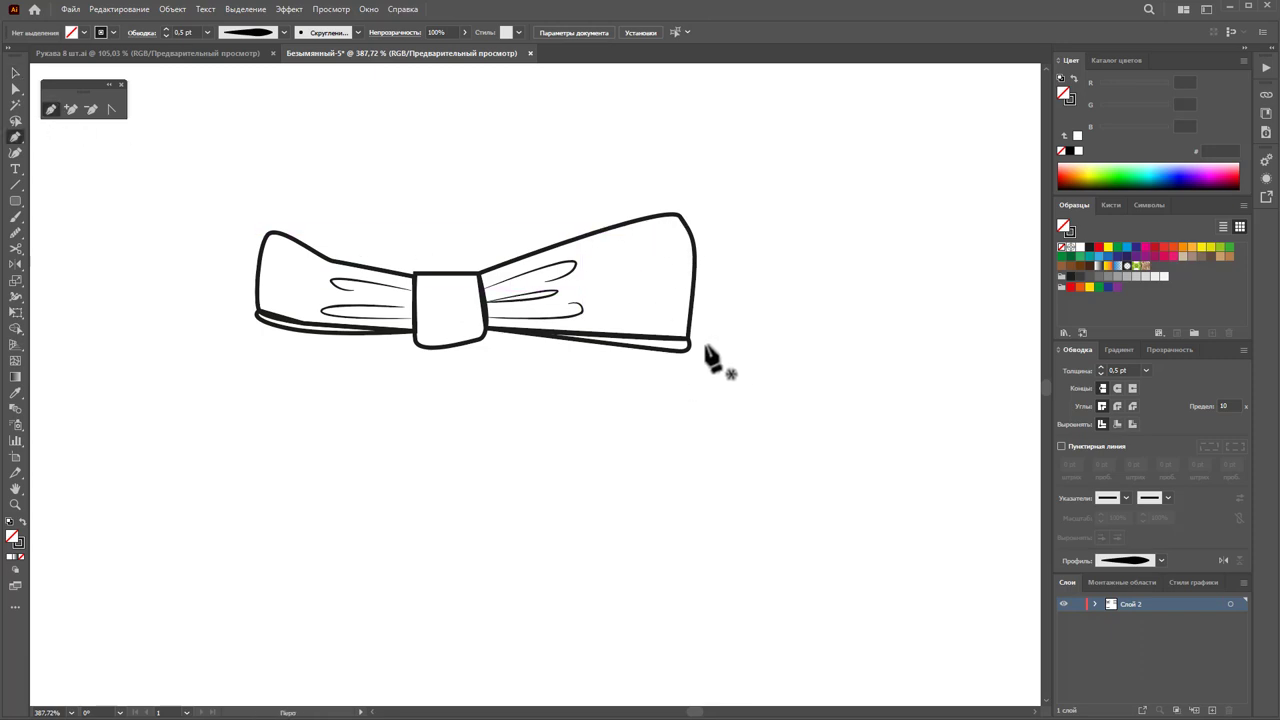
Step: Draw a taller closed wing rising from the knot's top corner up and to the right
click(479, 273)
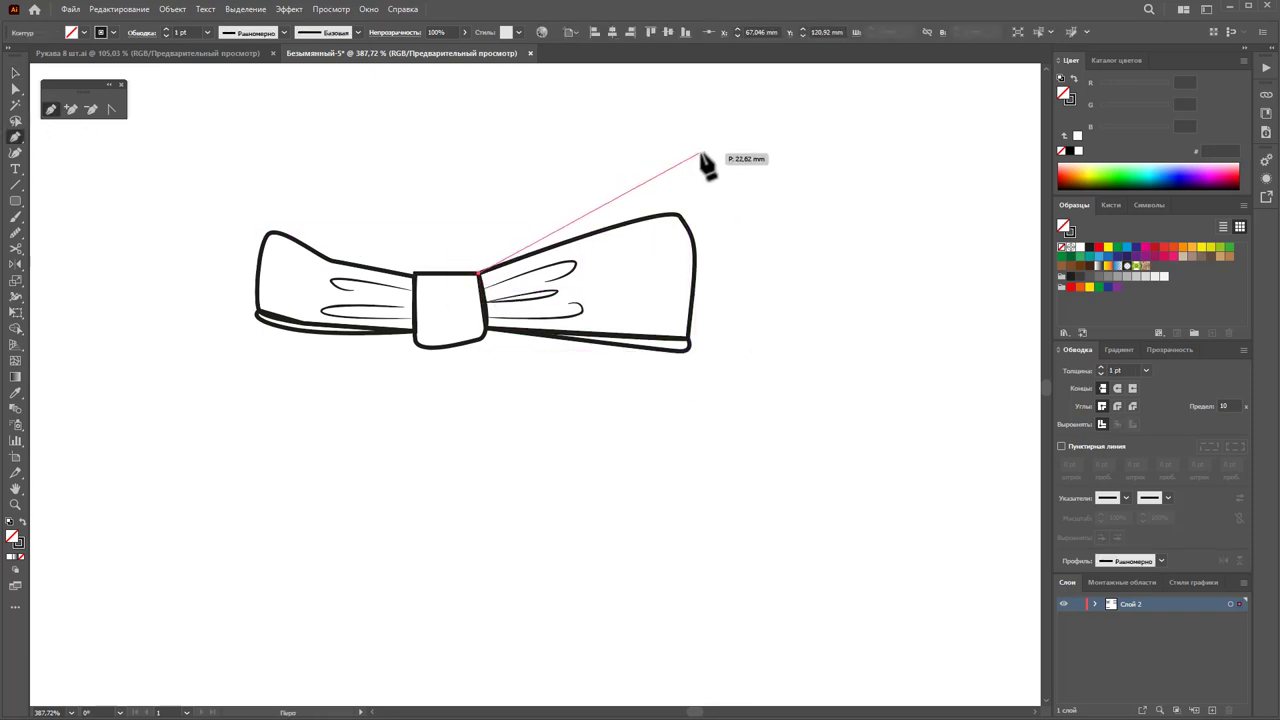
click(724, 131)
click(758, 180)
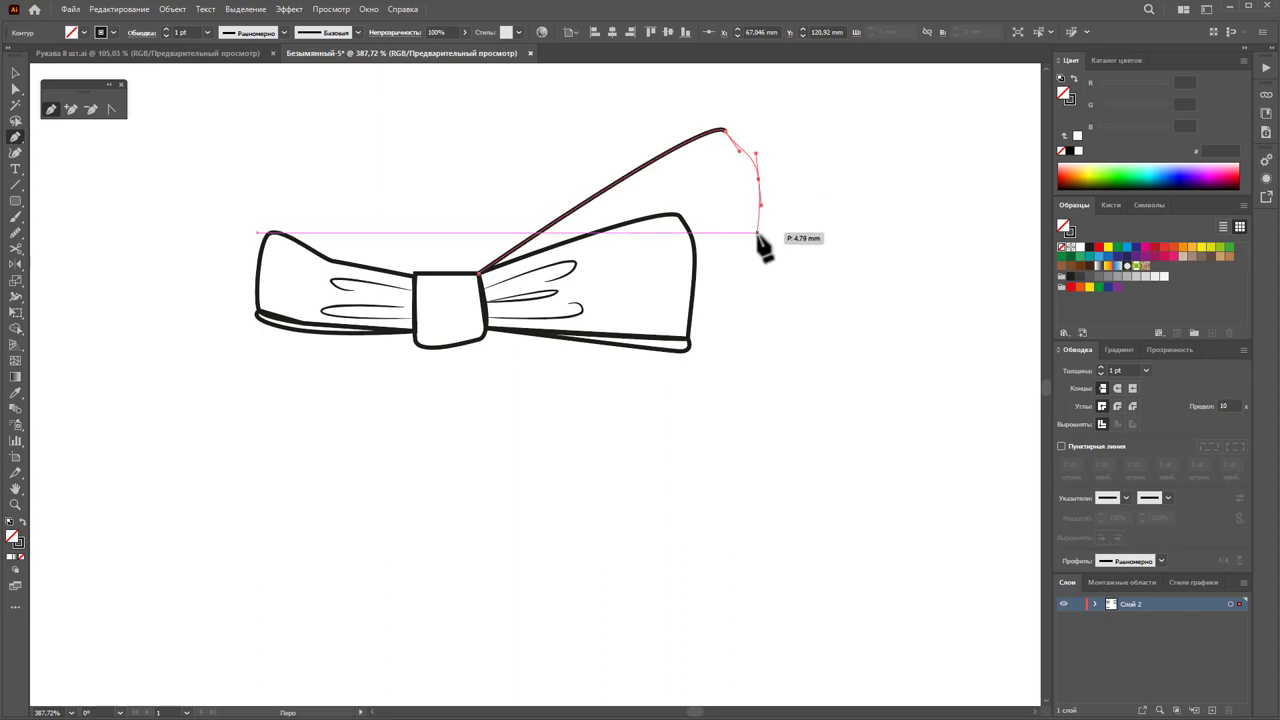
click(757, 238)
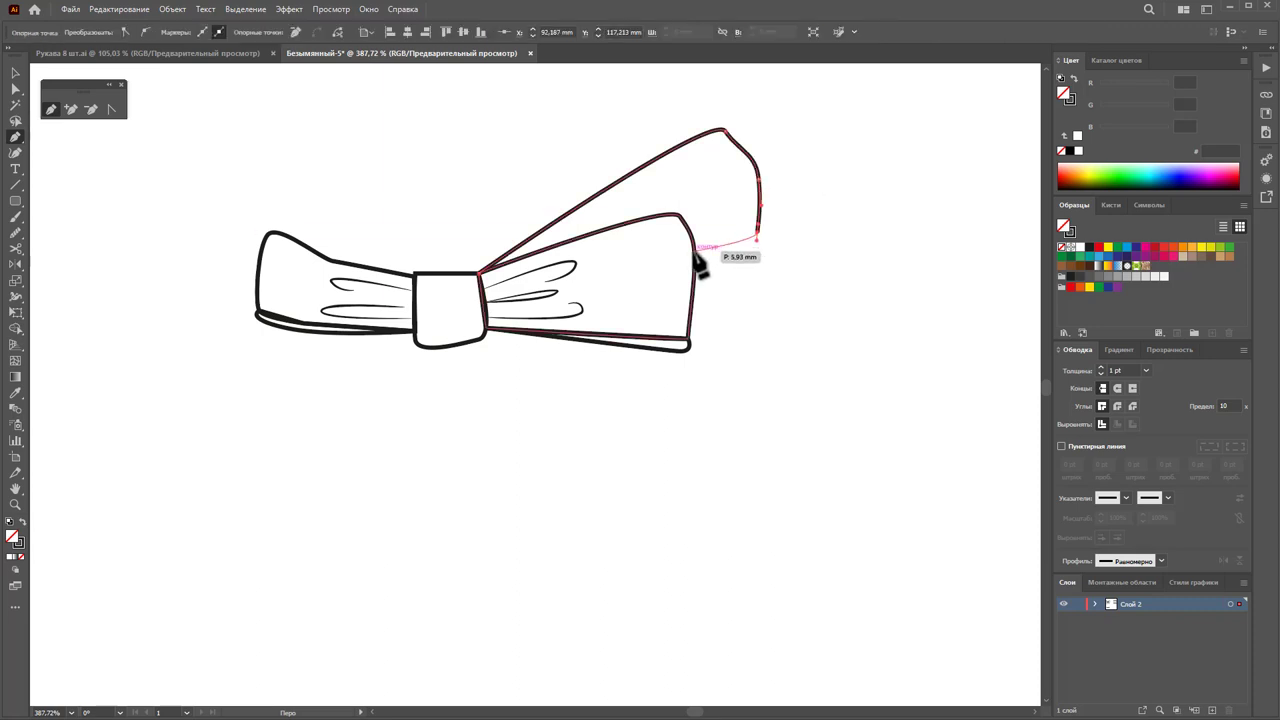
click(694, 249)
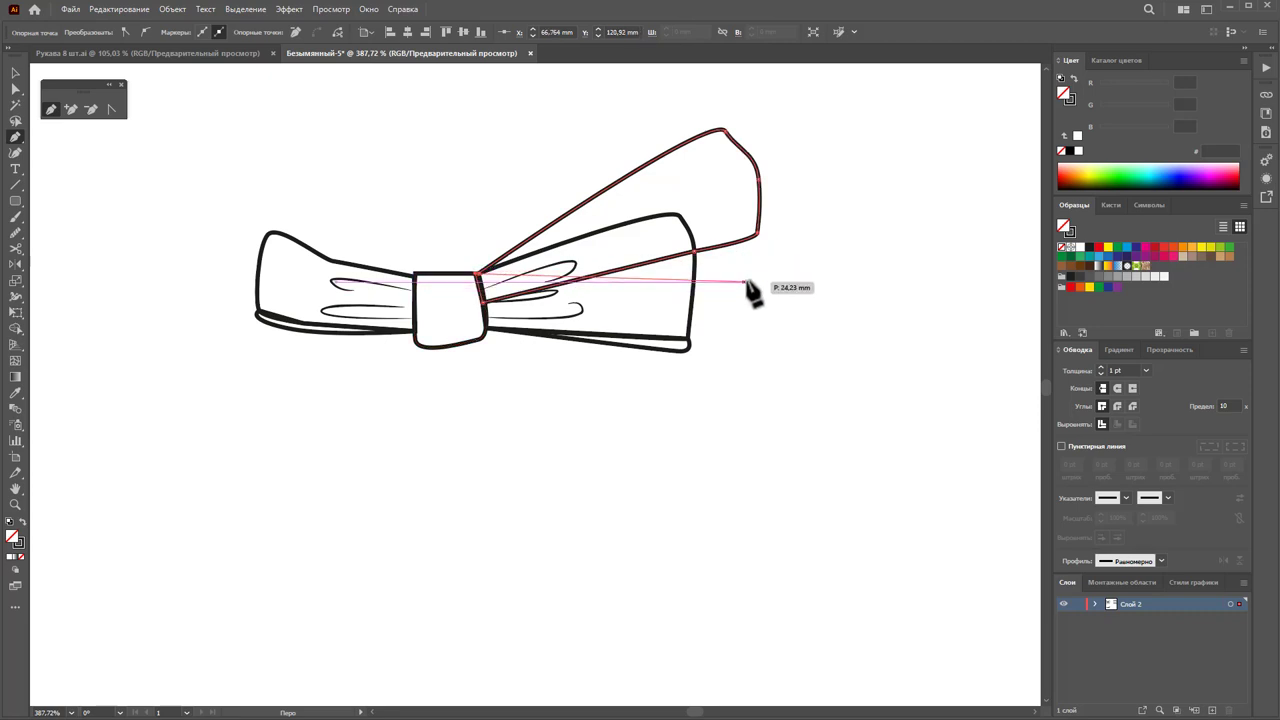
click(480, 274)
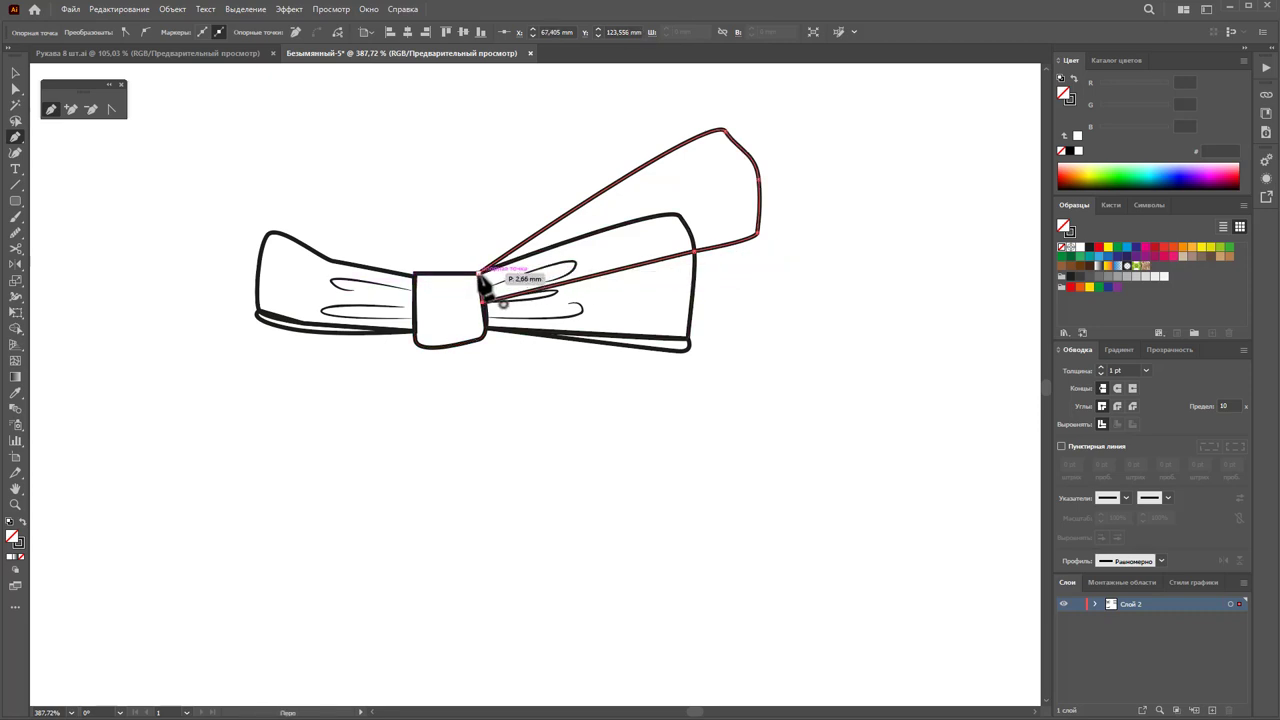
Step: Add a thin edge strip from the new wing's lower corner back to the knot, then select the wing
click(12, 72)
click(309, 146)
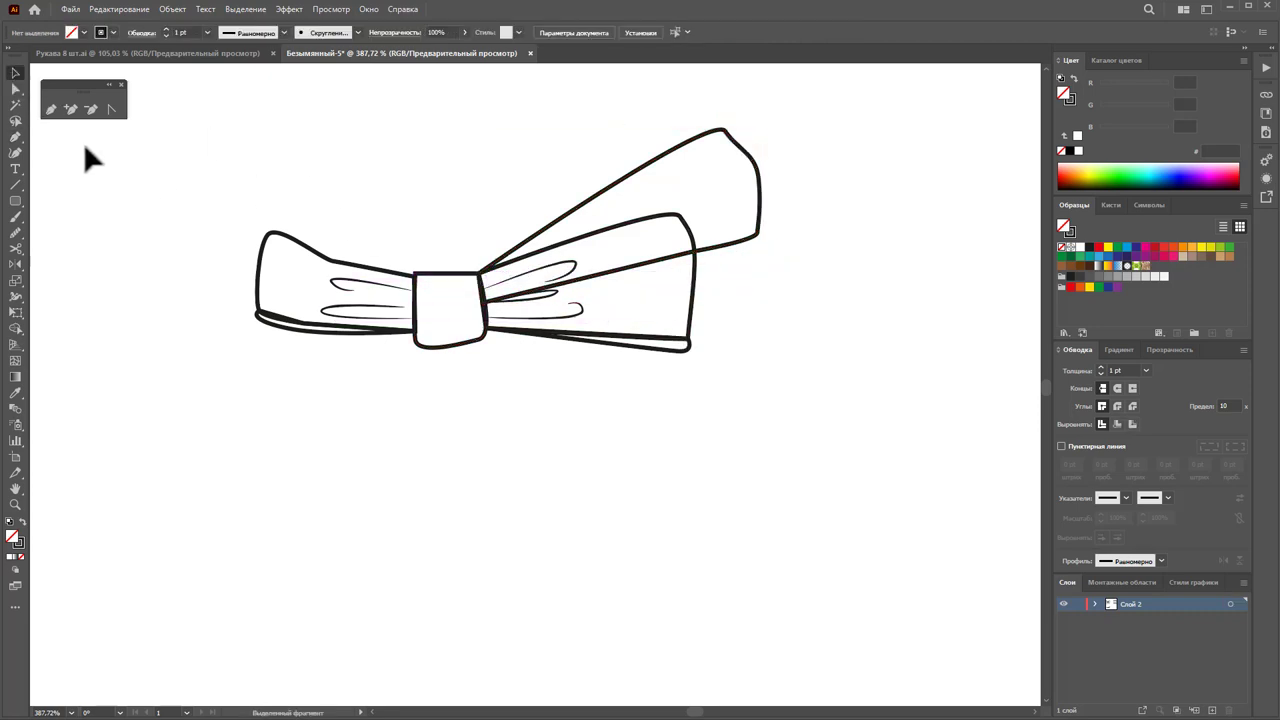
click(757, 238)
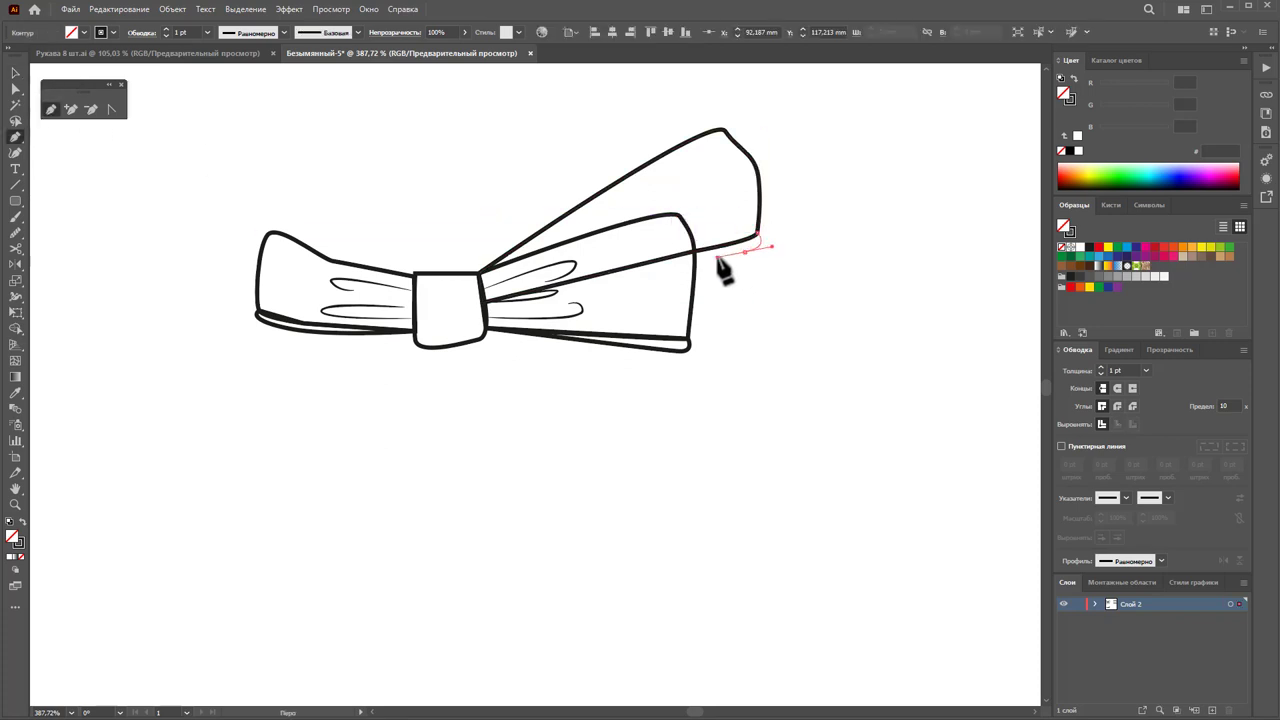
click(483, 300)
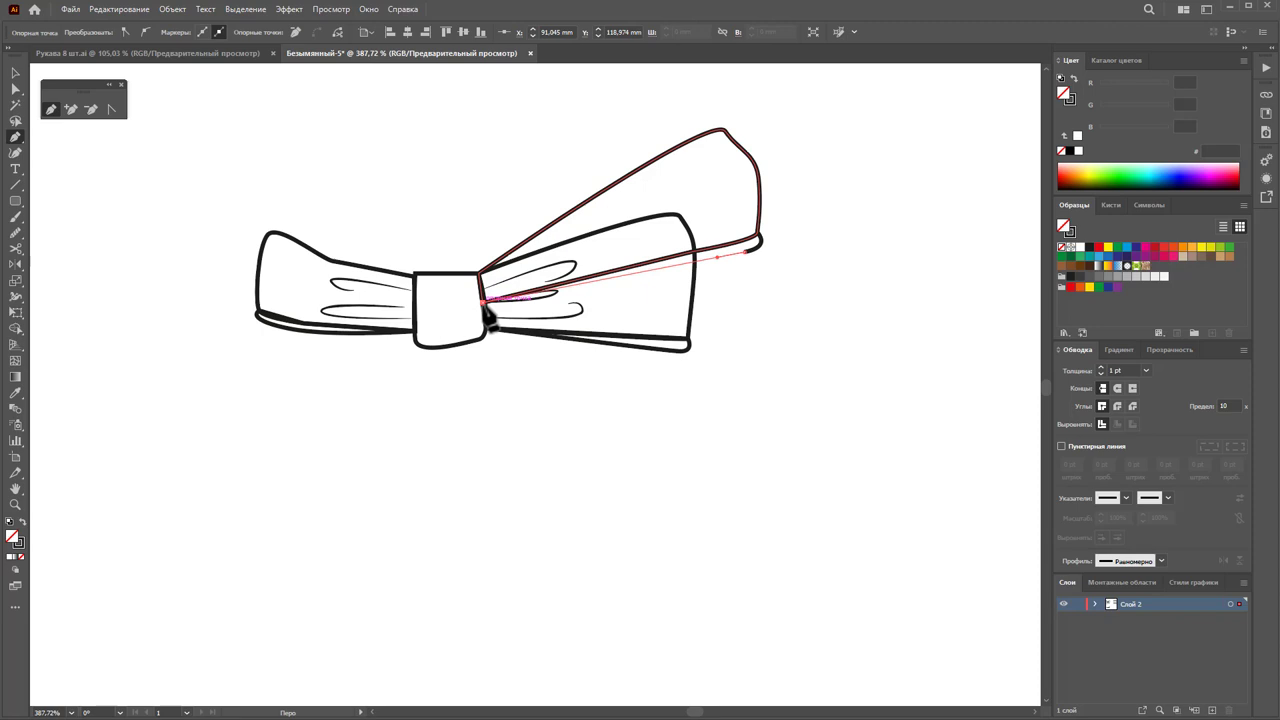
click(761, 240)
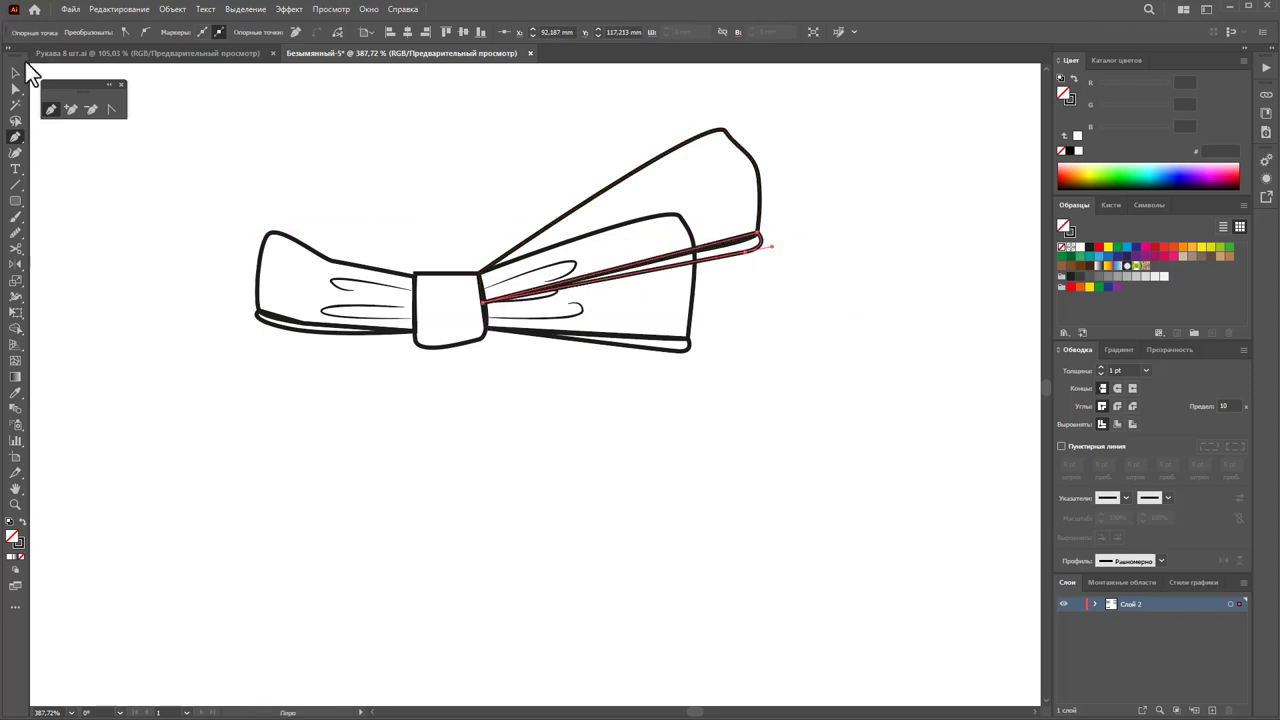
click(15, 72)
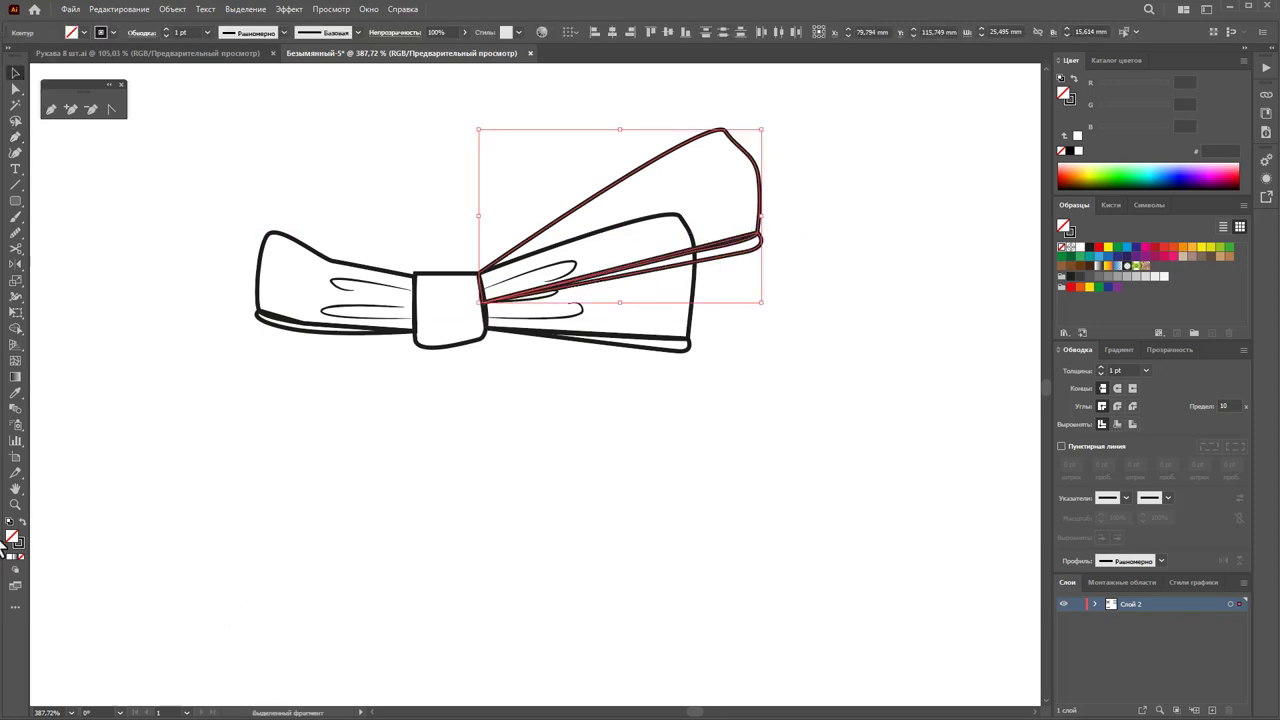
Step: Fill the tall upper wing white, send it behind the bow, and fill the front right wing white
click(1080, 249)
right_click(689, 231)
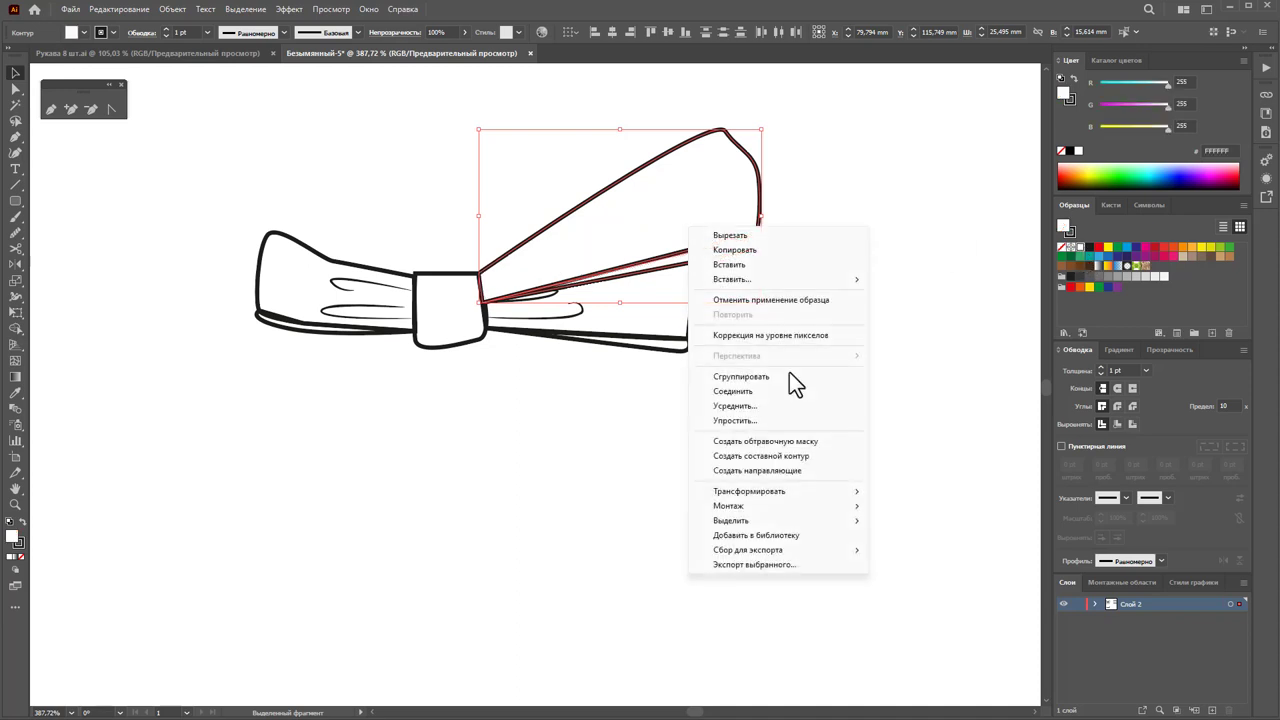
click(951, 550)
click(763, 313)
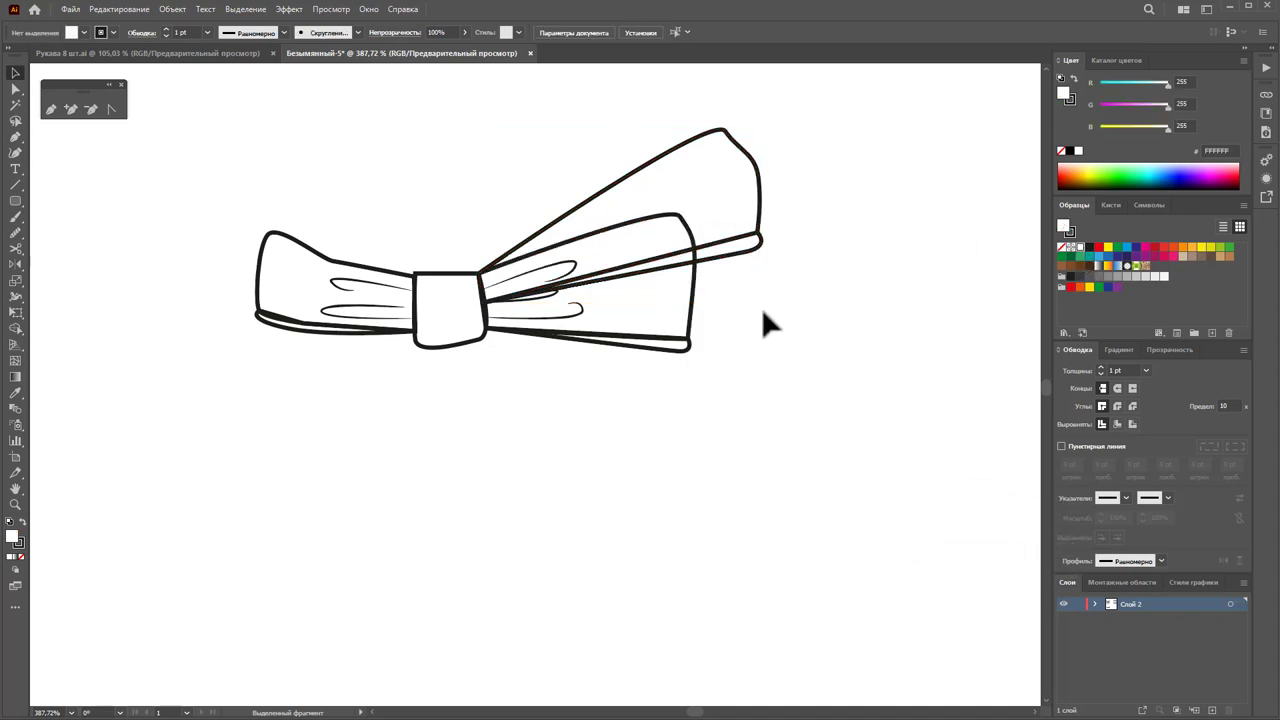
click(688, 345)
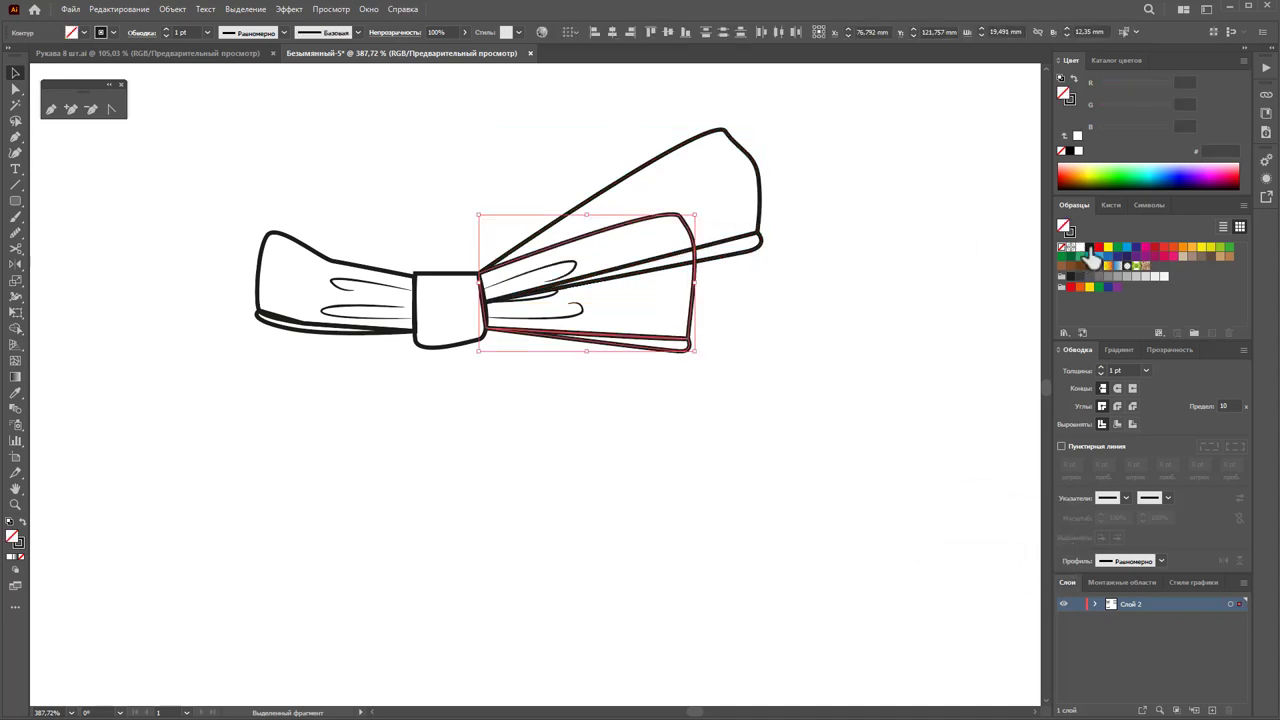
click(1080, 248)
click(812, 397)
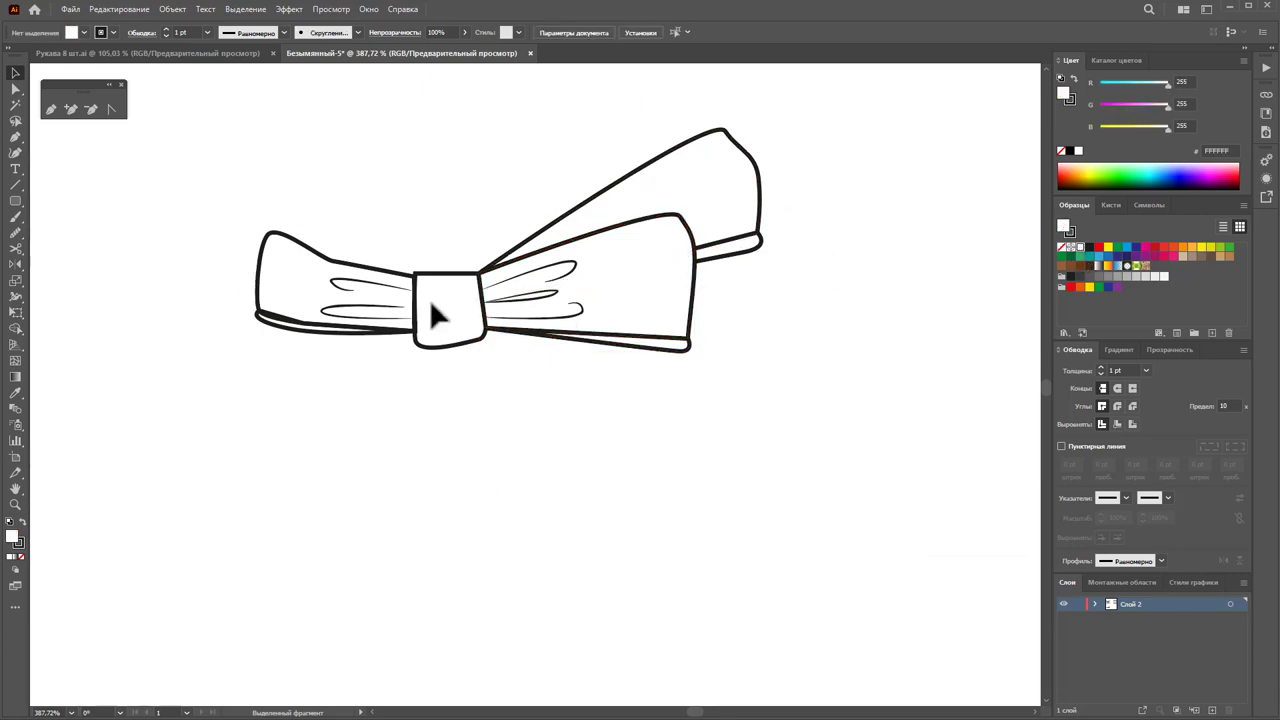
Step: Draw a large closed back wing from the knot's top-left corner out to the upper left
key(p)
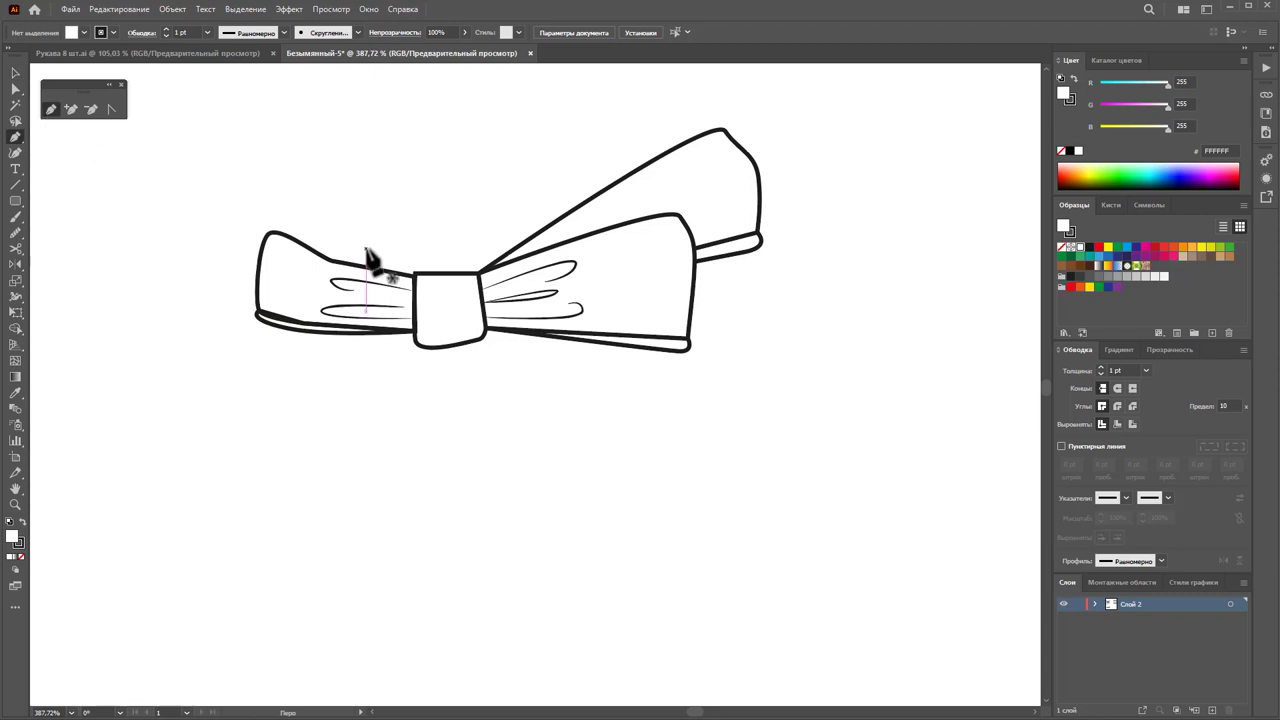
click(413, 273)
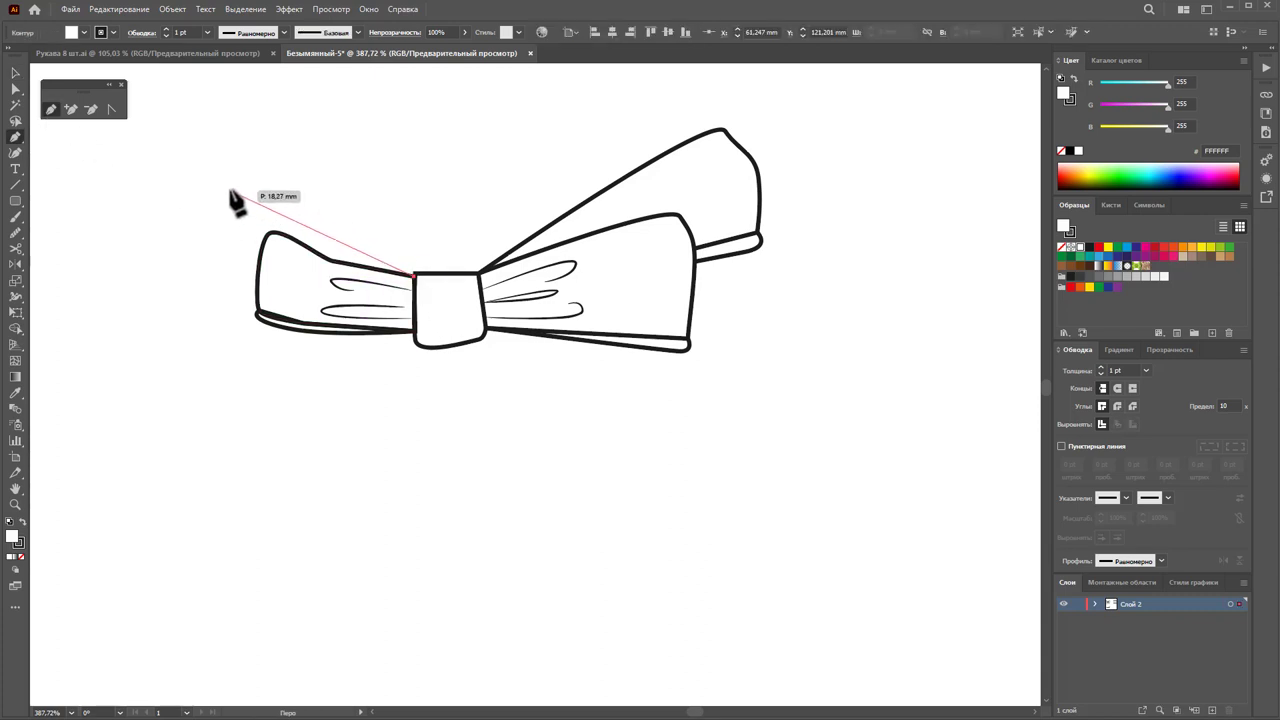
mouse_move(222, 182)
mouse_down()
mouse_move(198, 197)
mouse_move(193, 250)
mouse_up()
key(ctrl+z)
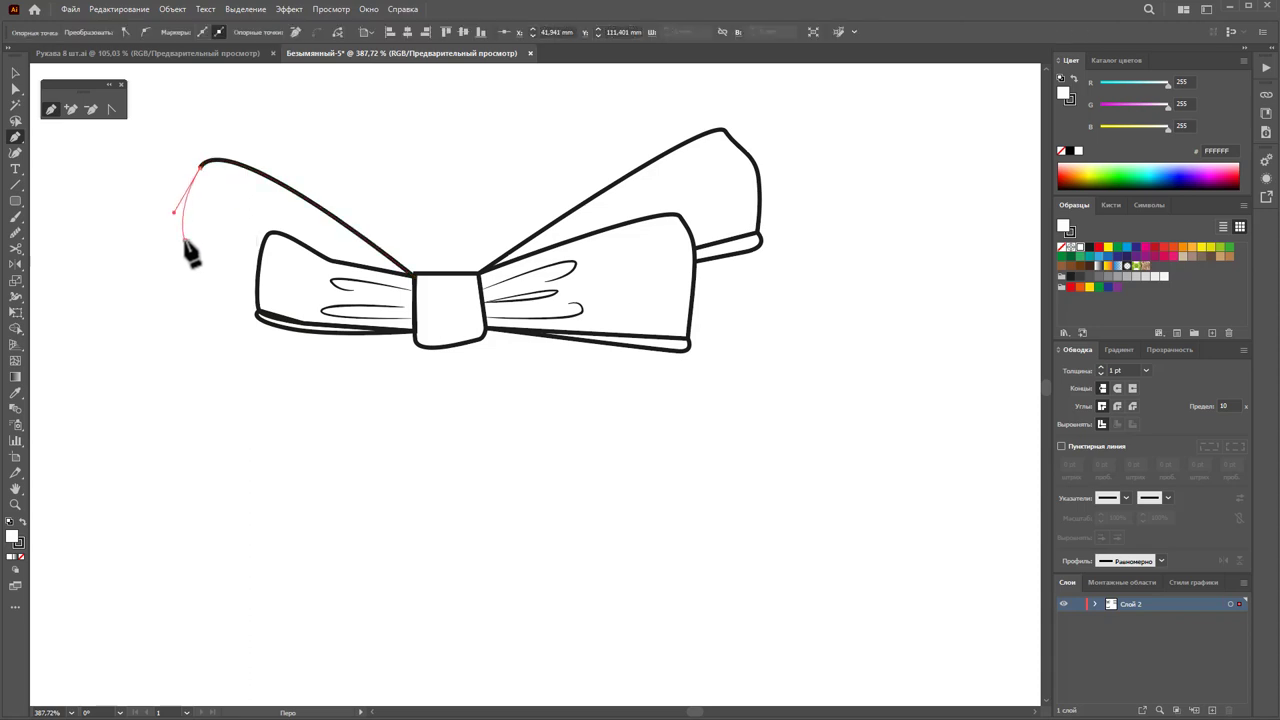
click(183, 240)
click(257, 280)
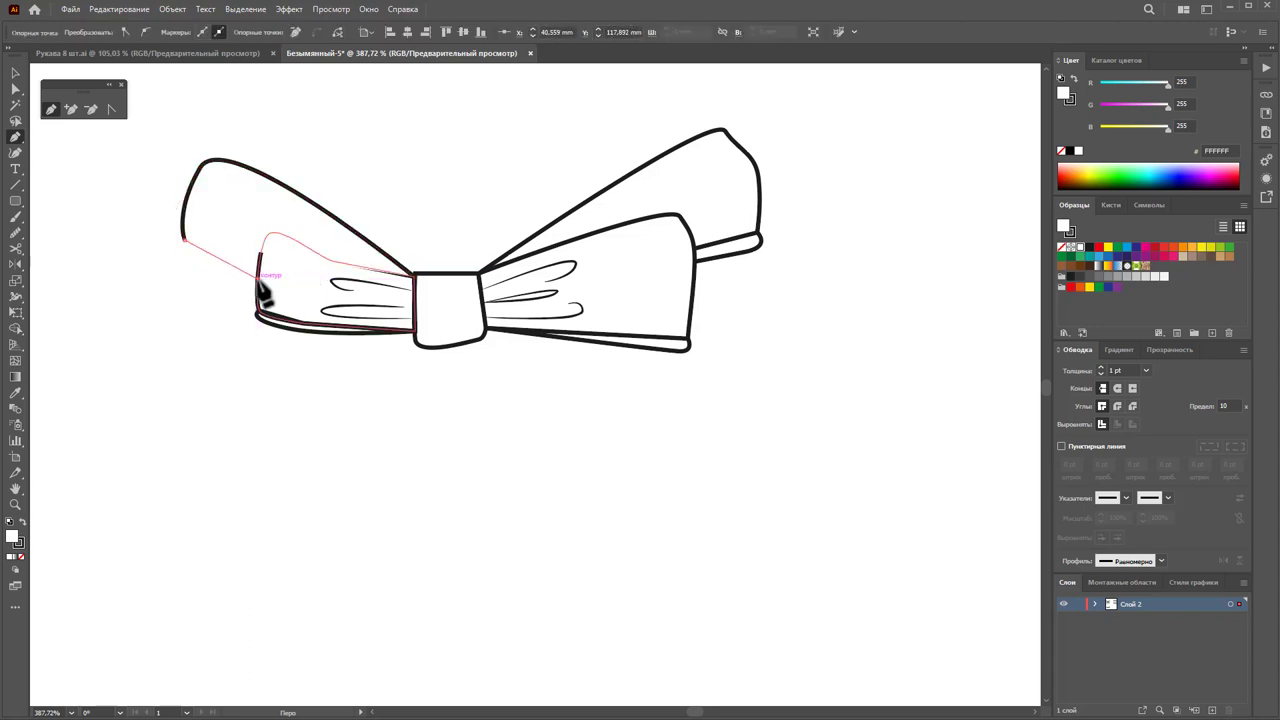
click(413, 299)
click(413, 274)
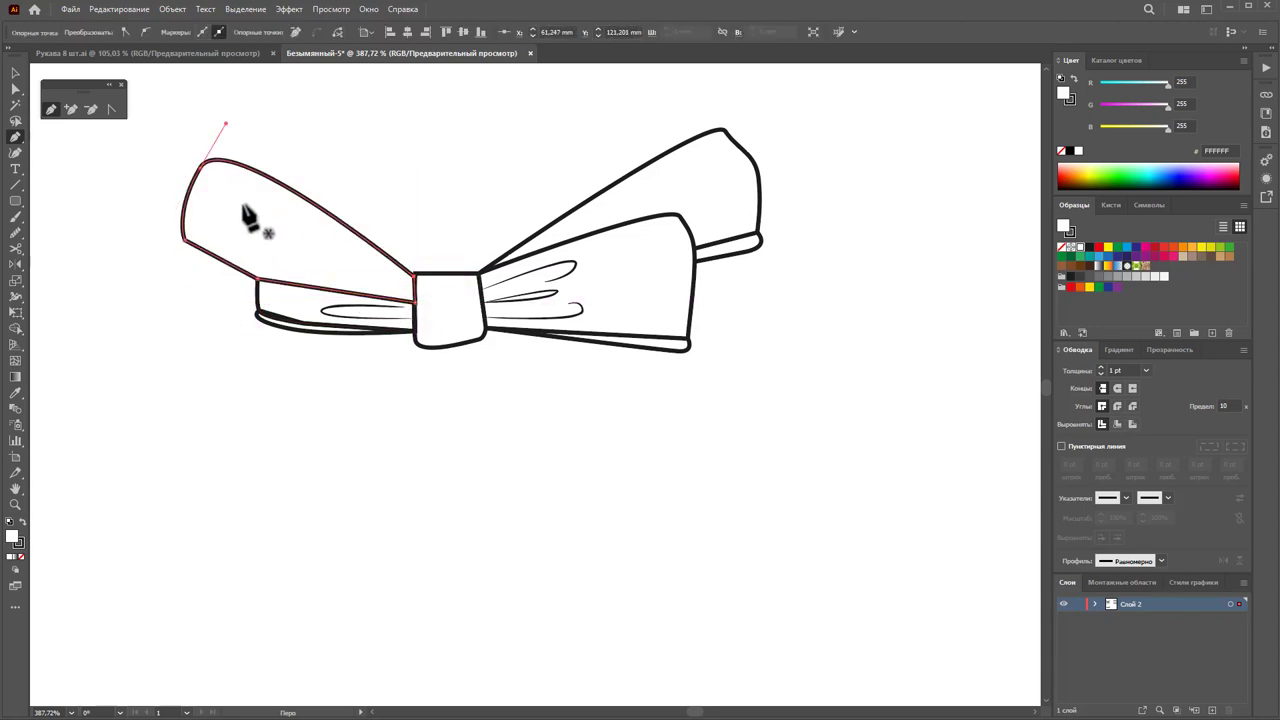
Step: Nudge the new back wing 0.353 mm with the Move dialog
double_click(17, 74)
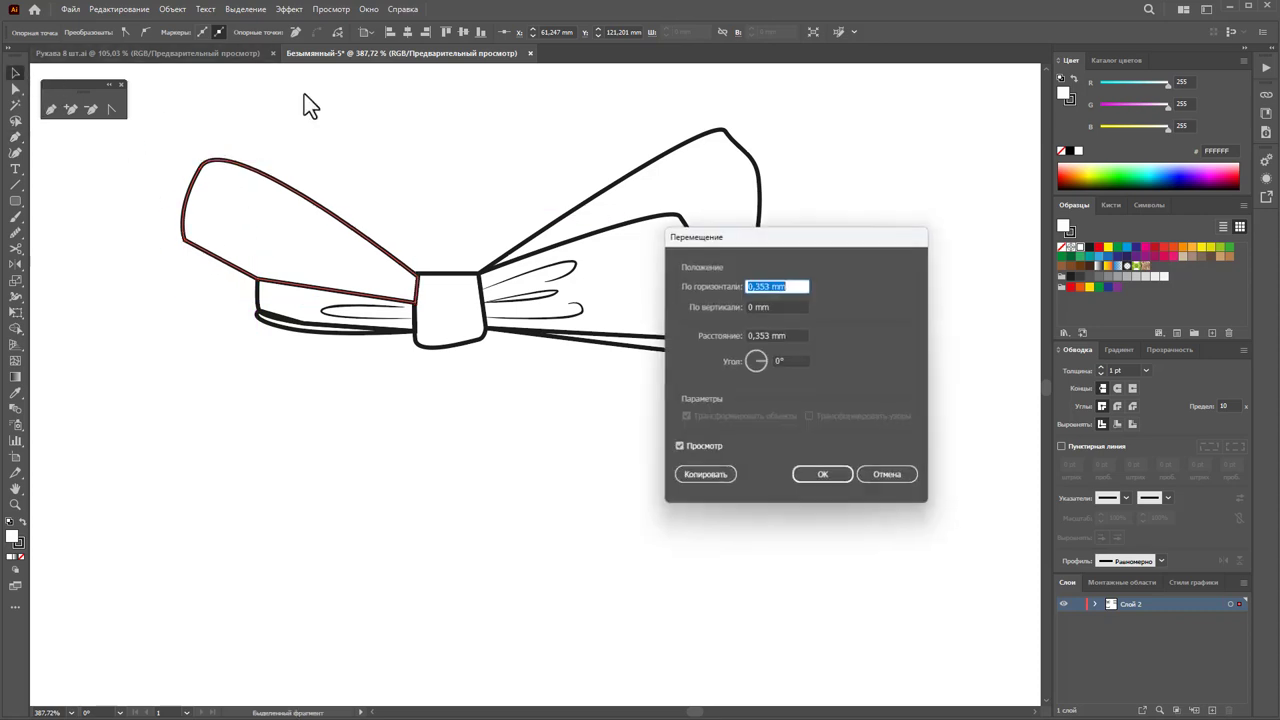
click(829, 474)
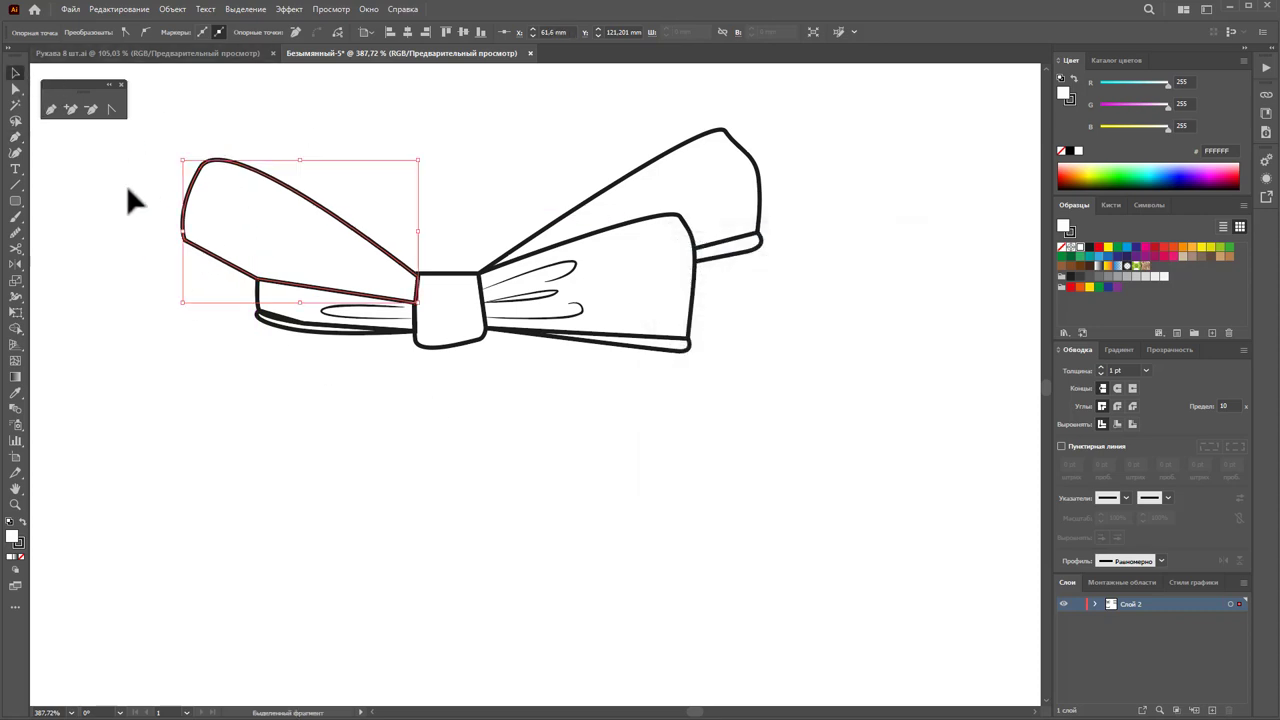
click(61, 110)
ctrl+click(75, 124)
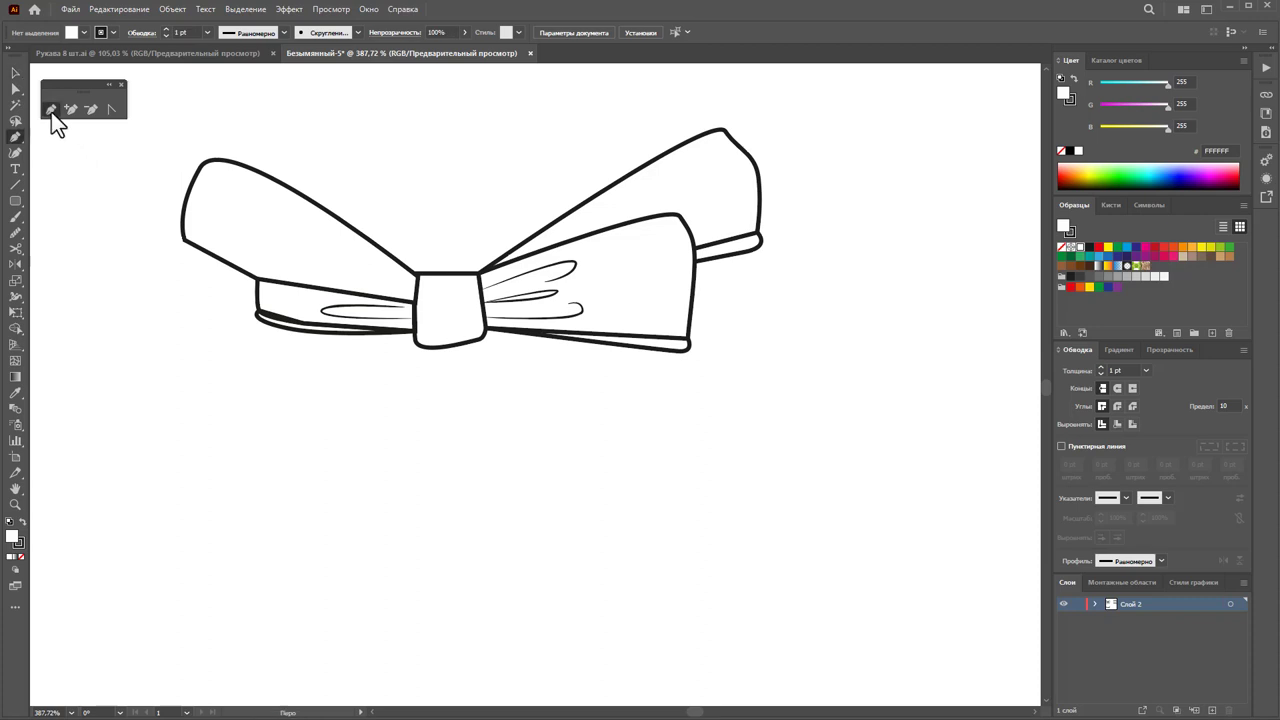
Step: Draw a folded lip along the back wing's lower edge to the knot's left corner
click(184, 237)
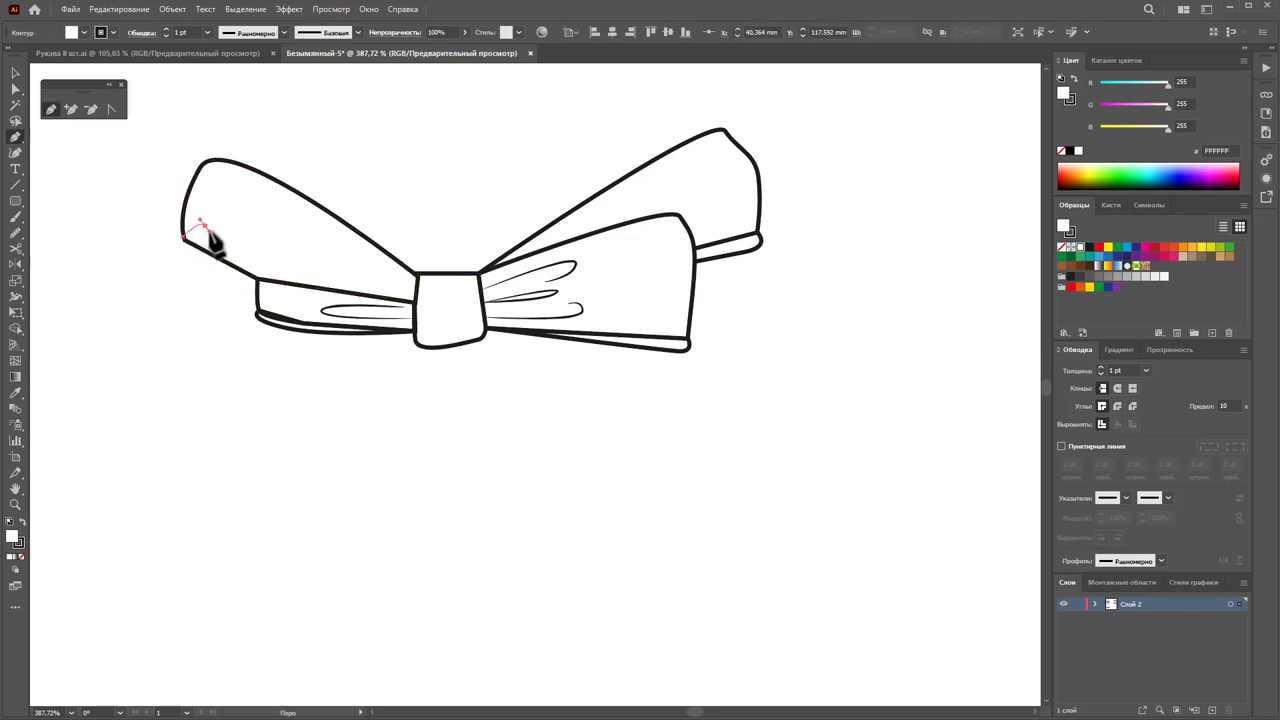
click(416, 300)
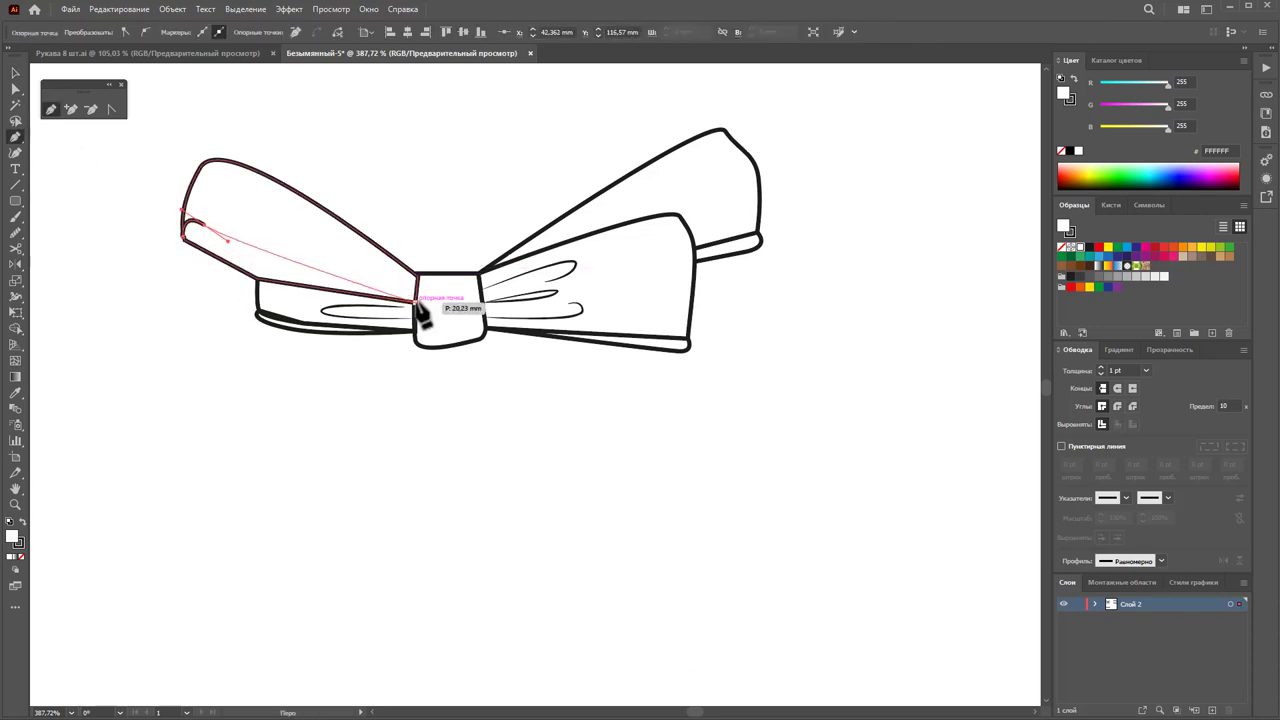
click(258, 282)
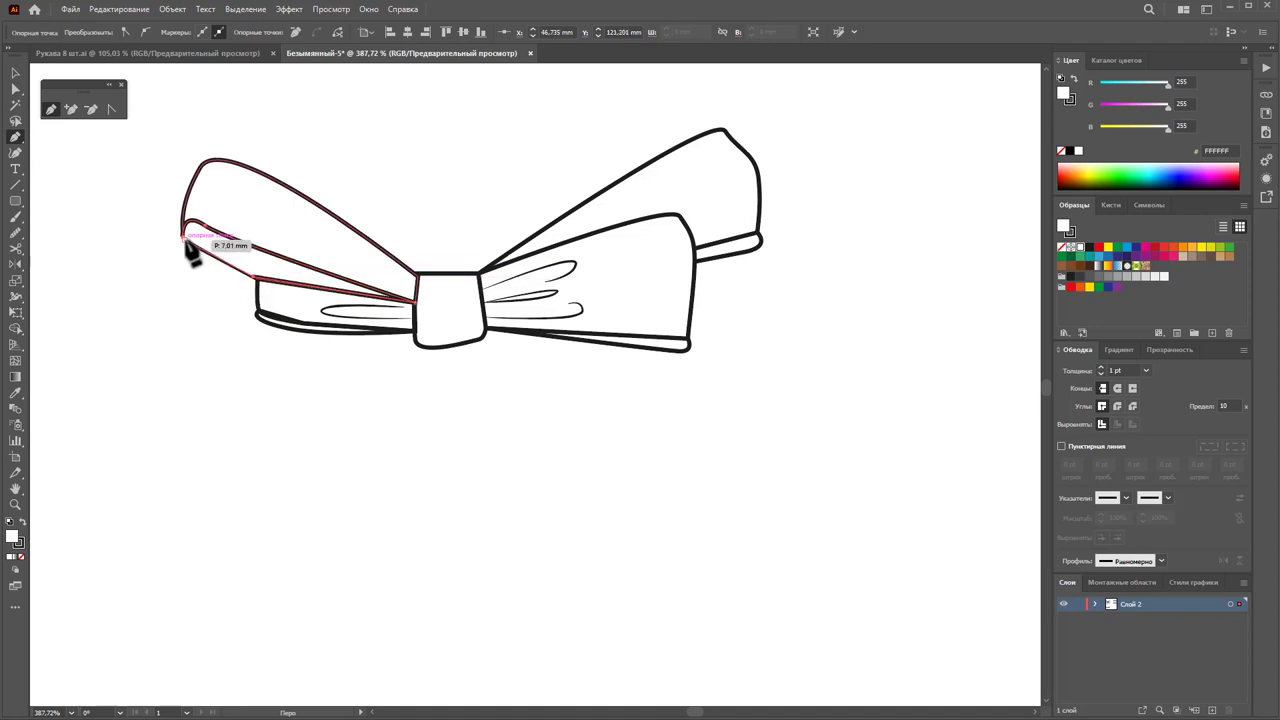
mouse_move(184, 237)
mouse_down()
mouse_move(196, 228)
mouse_move(228, 255)
mouse_up()
click(15, 72)
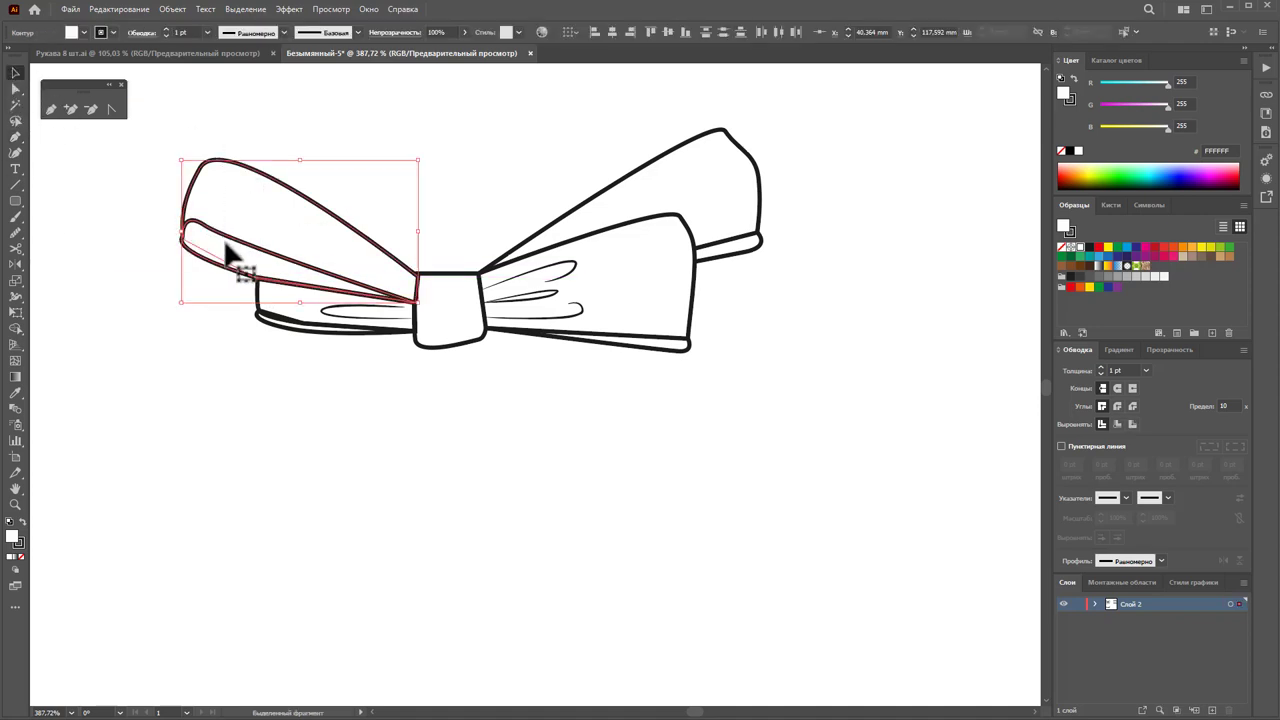
Step: Send the left back wing to the back, behind the knot and inner wing
right_click(266, 232)
mouse_move(308, 507)
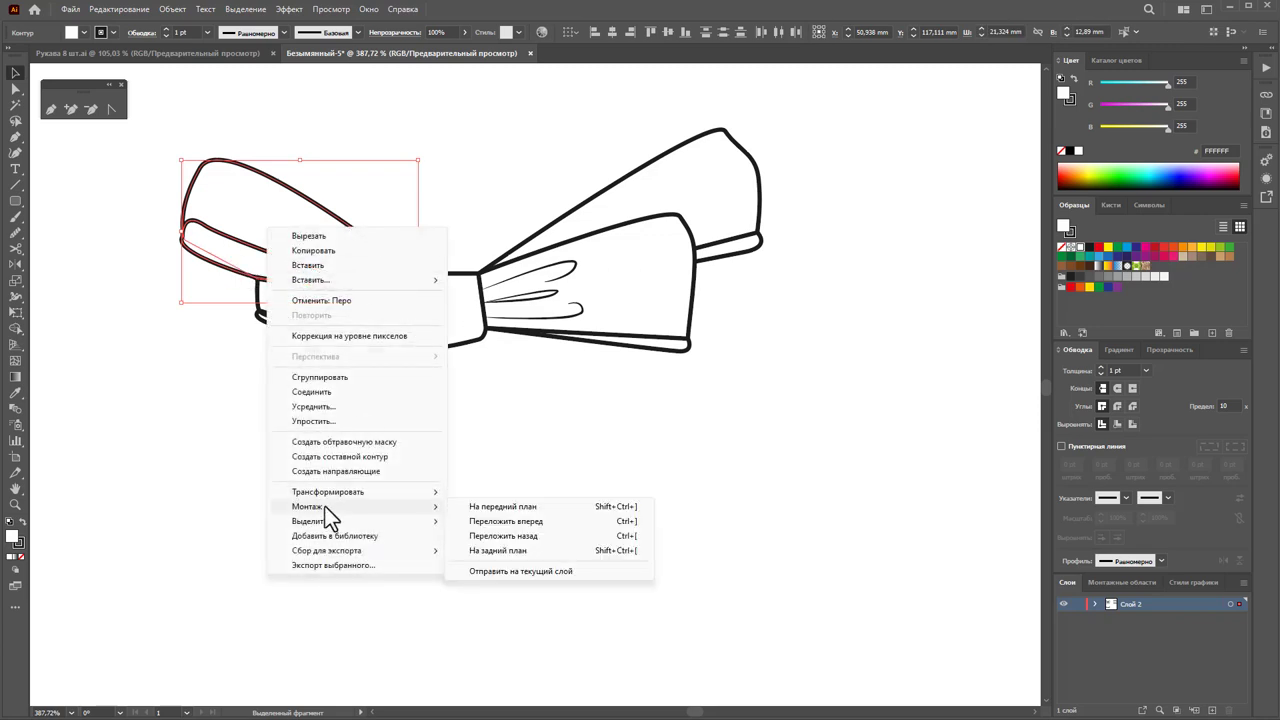
click(501, 550)
click(552, 550)
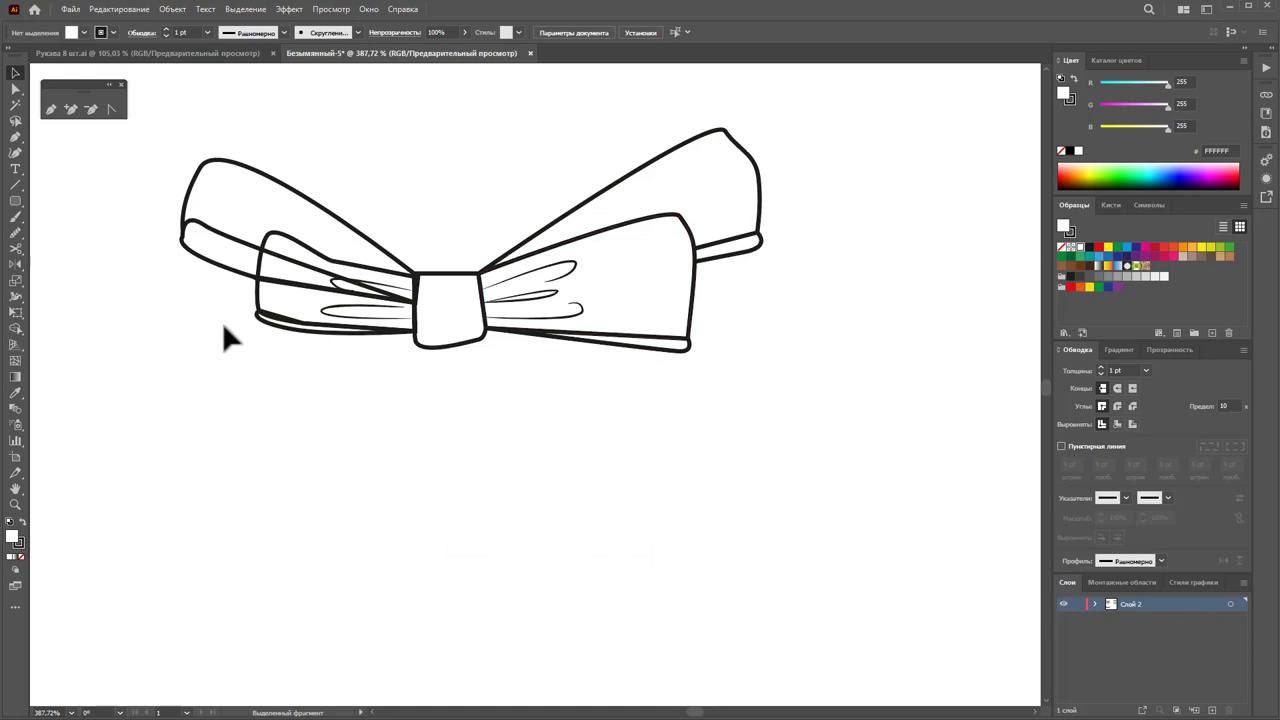
Step: Slightly adjust the back left wing's height by dragging it
click(275, 340)
click(651, 440)
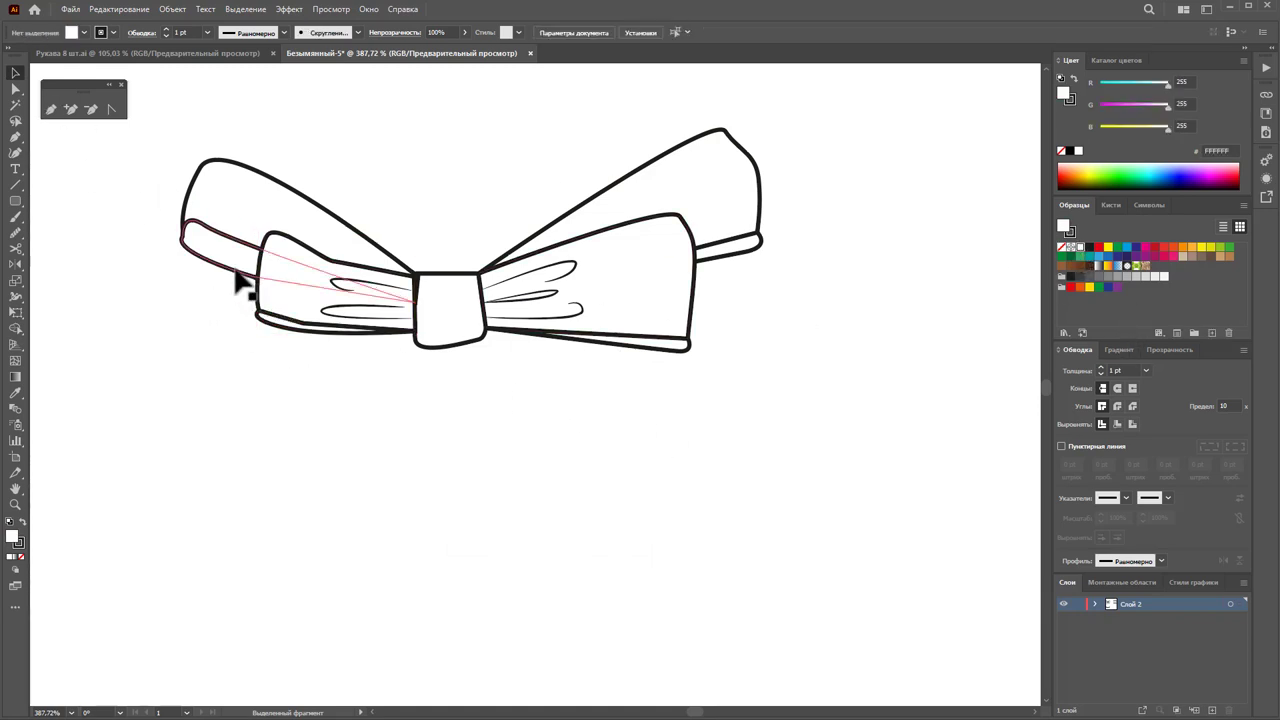
click(222, 254)
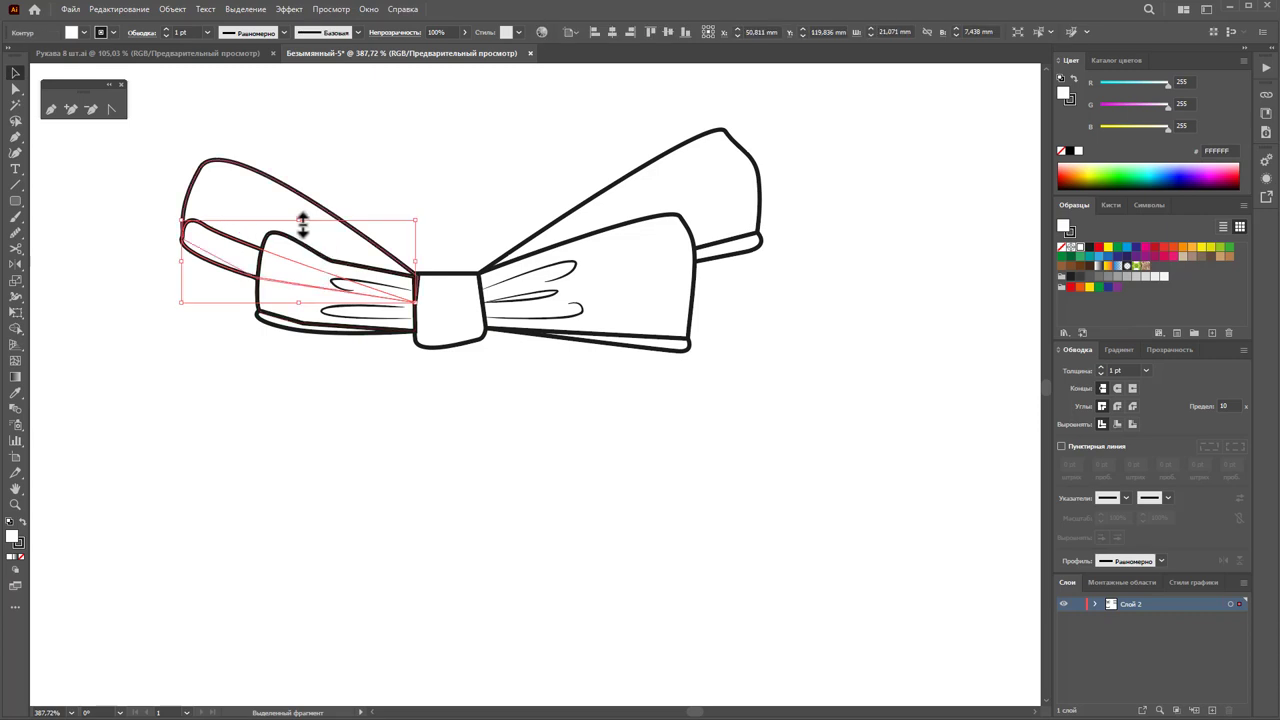
drag(302, 226, 292, 224)
click(259, 403)
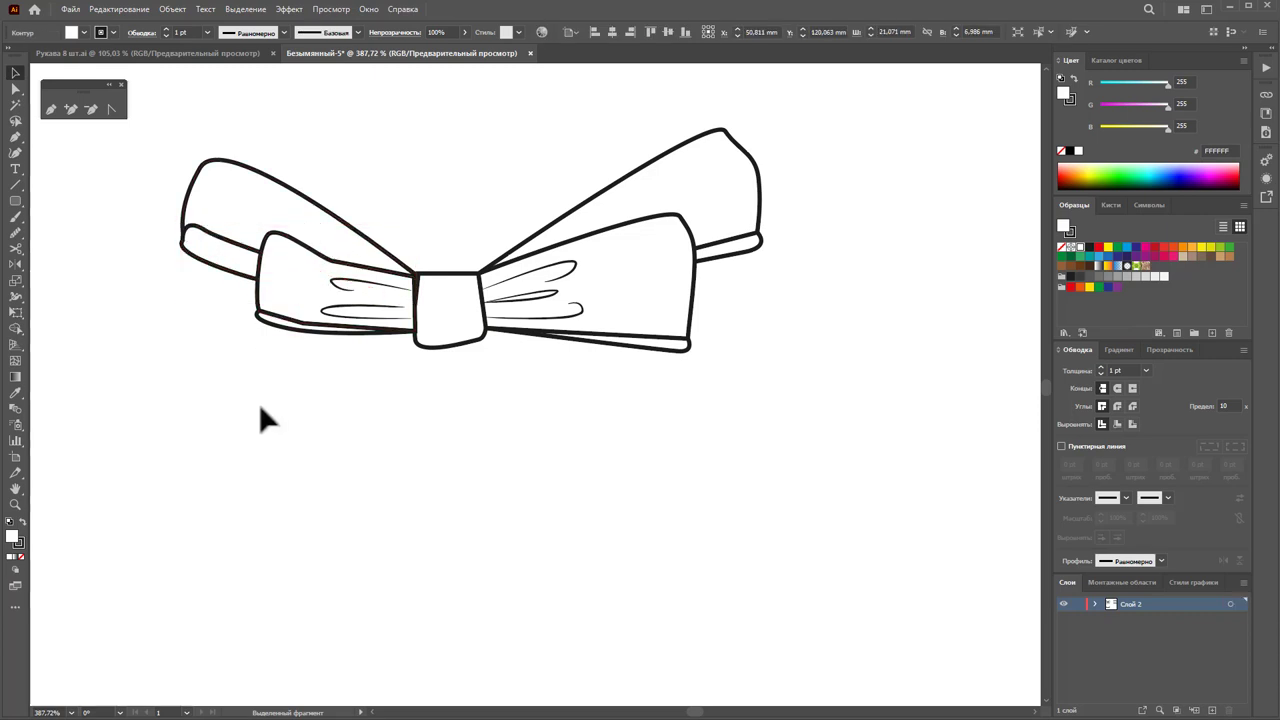
click(46, 113)
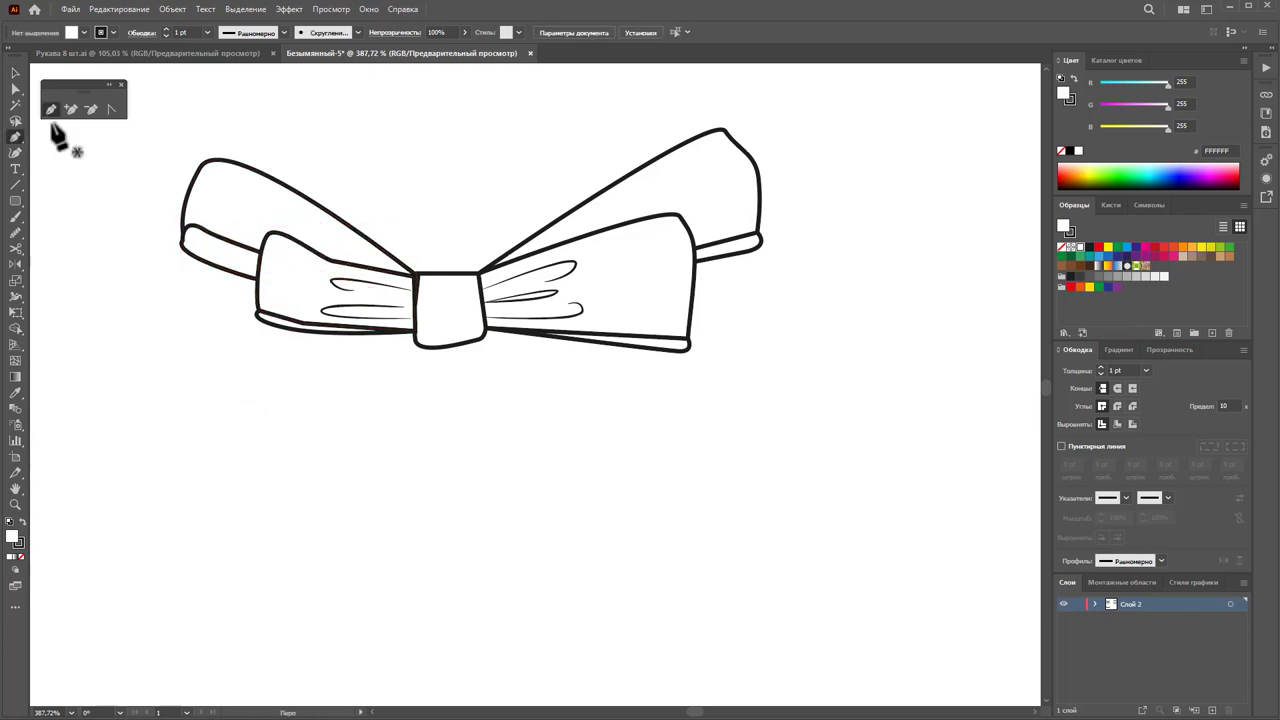
Step: Draw the lower-left wing outline from the knot out to its bottom corner and back
click(416, 303)
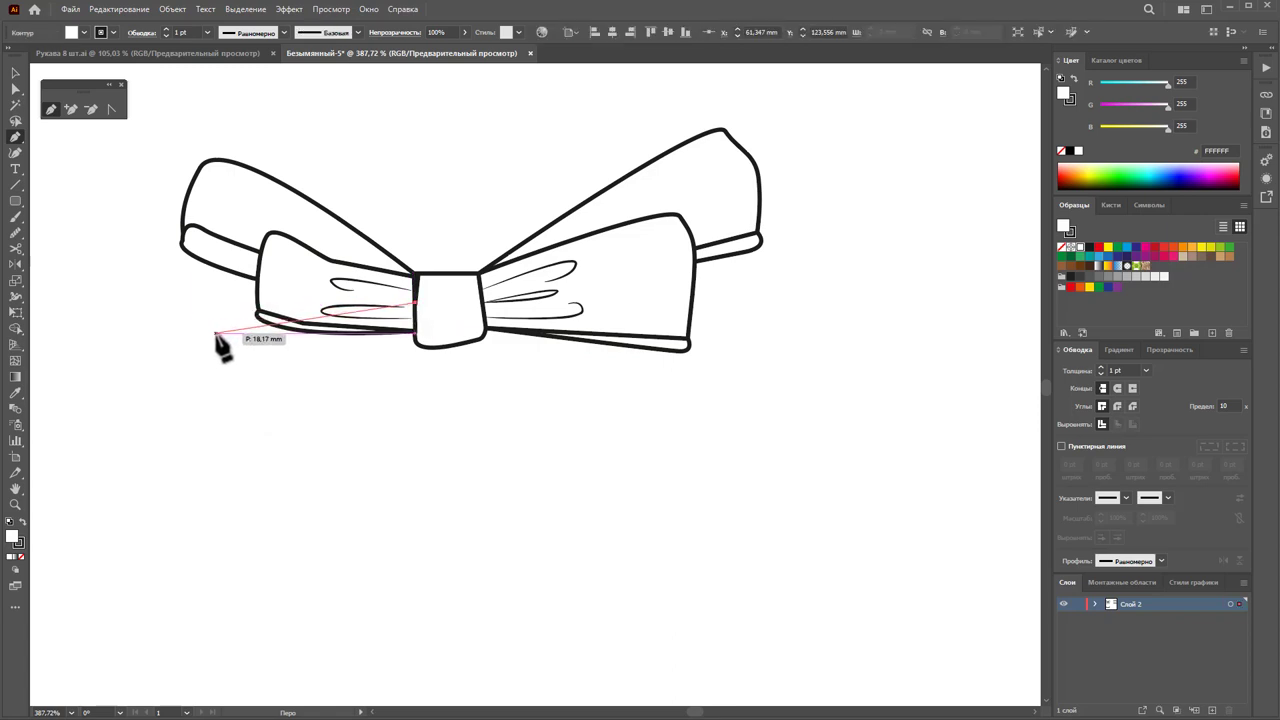
drag(217, 327, 218, 352)
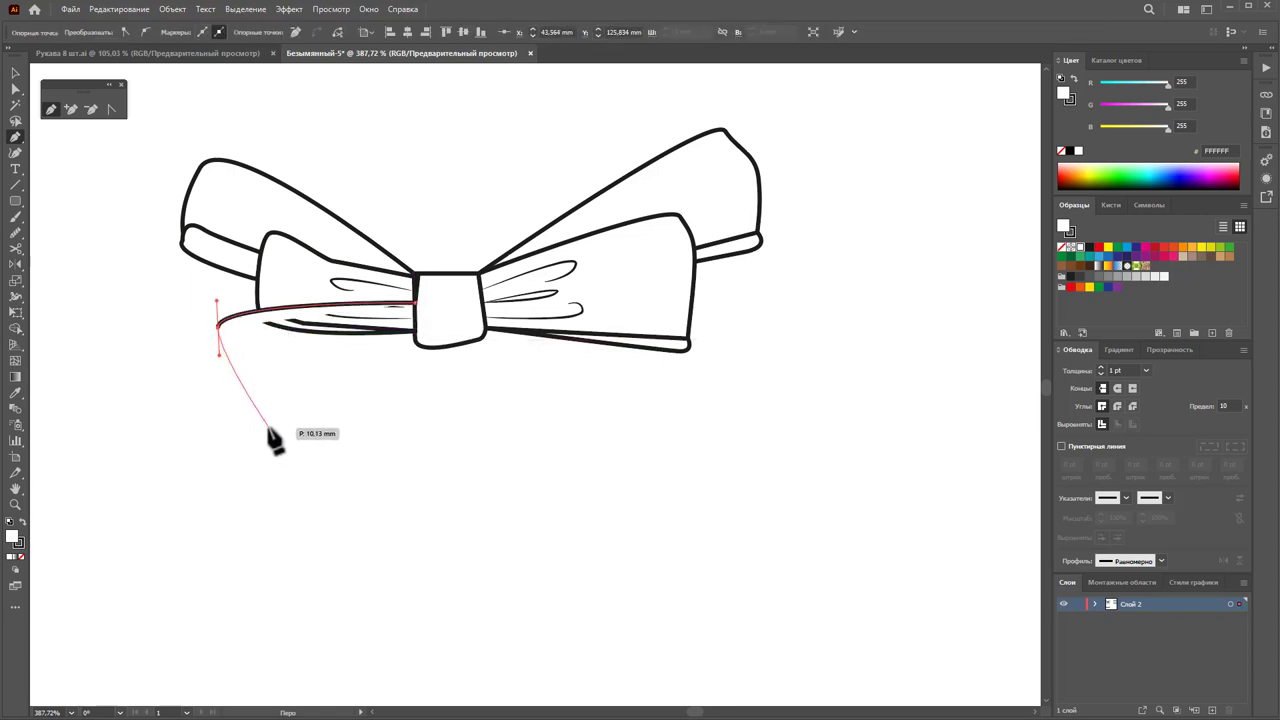
drag(260, 419, 271, 437)
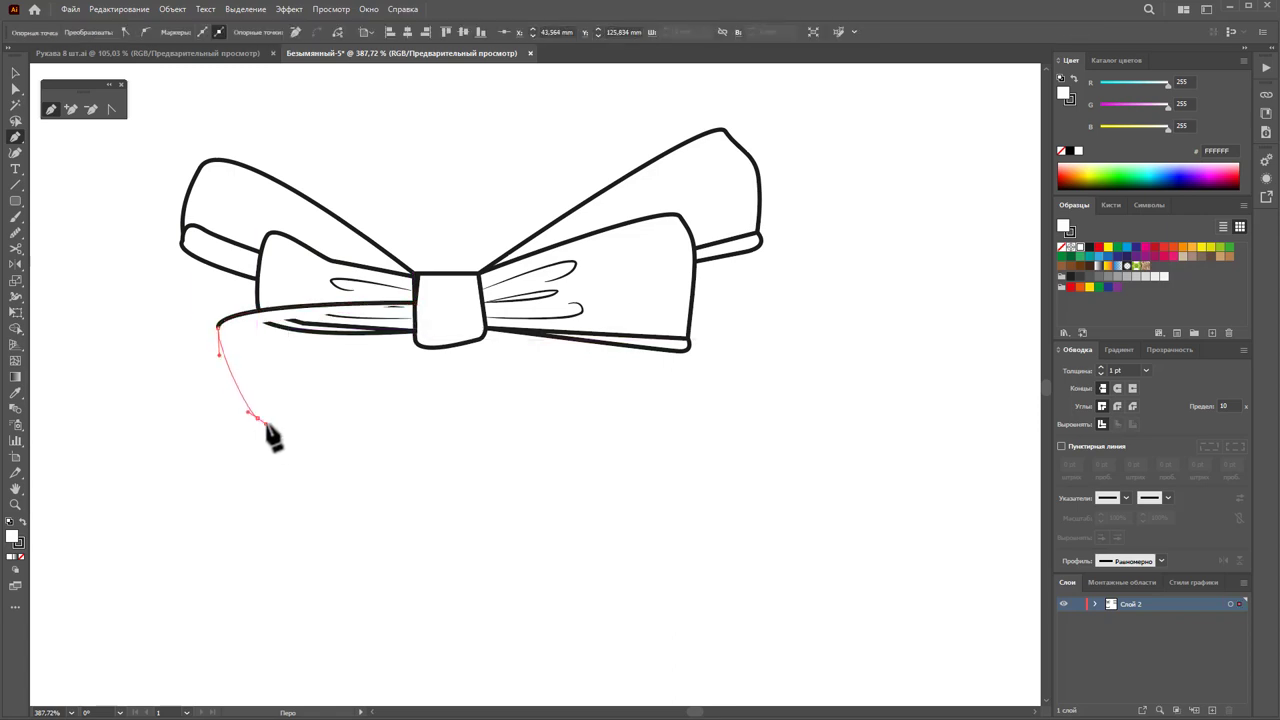
click(415, 347)
click(416, 304)
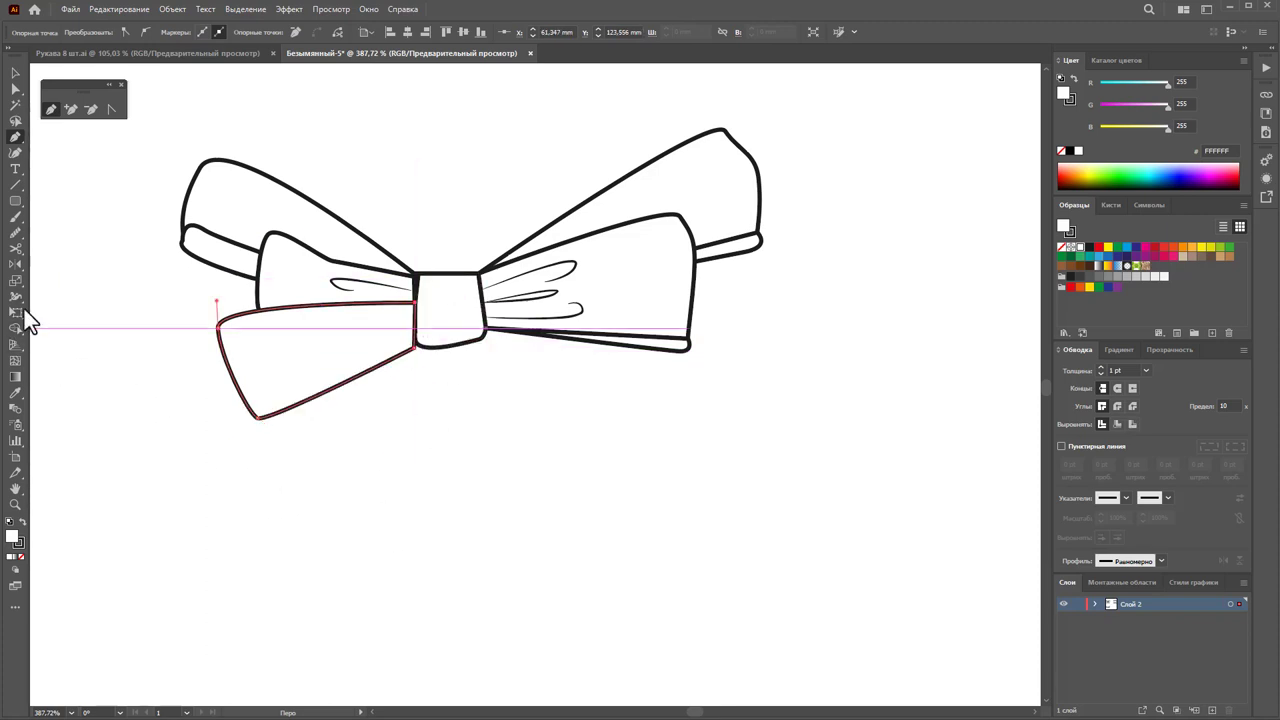
click(15, 72)
click(82, 126)
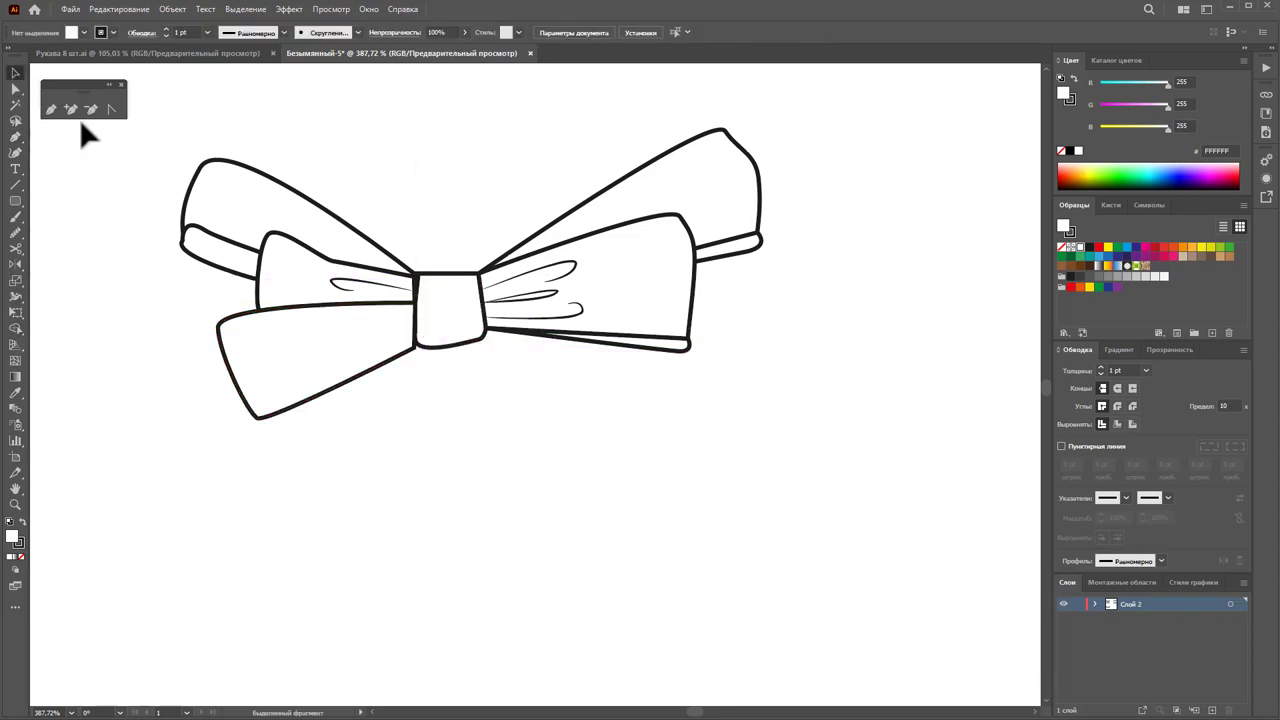
Step: Draw a curled fold line from the knot's lower-left corner into the wing
click(411, 337)
drag(314, 366, 346, 360)
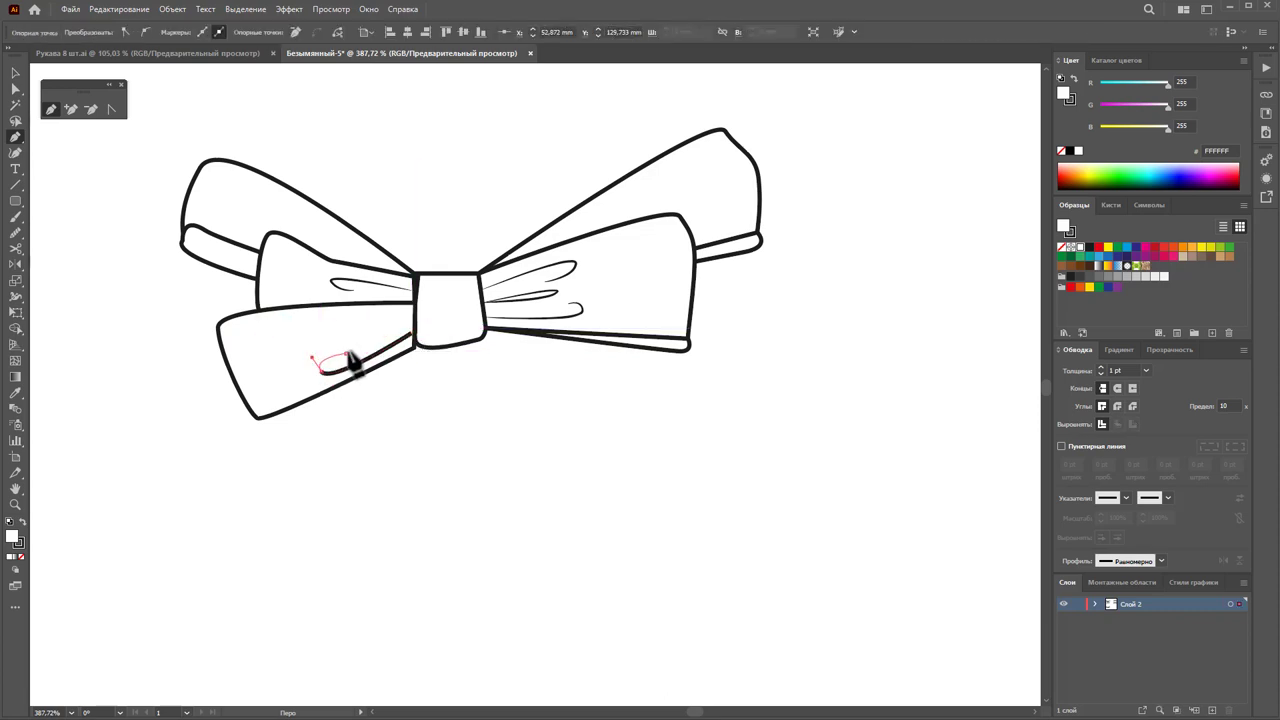
ctrl+click(398, 405)
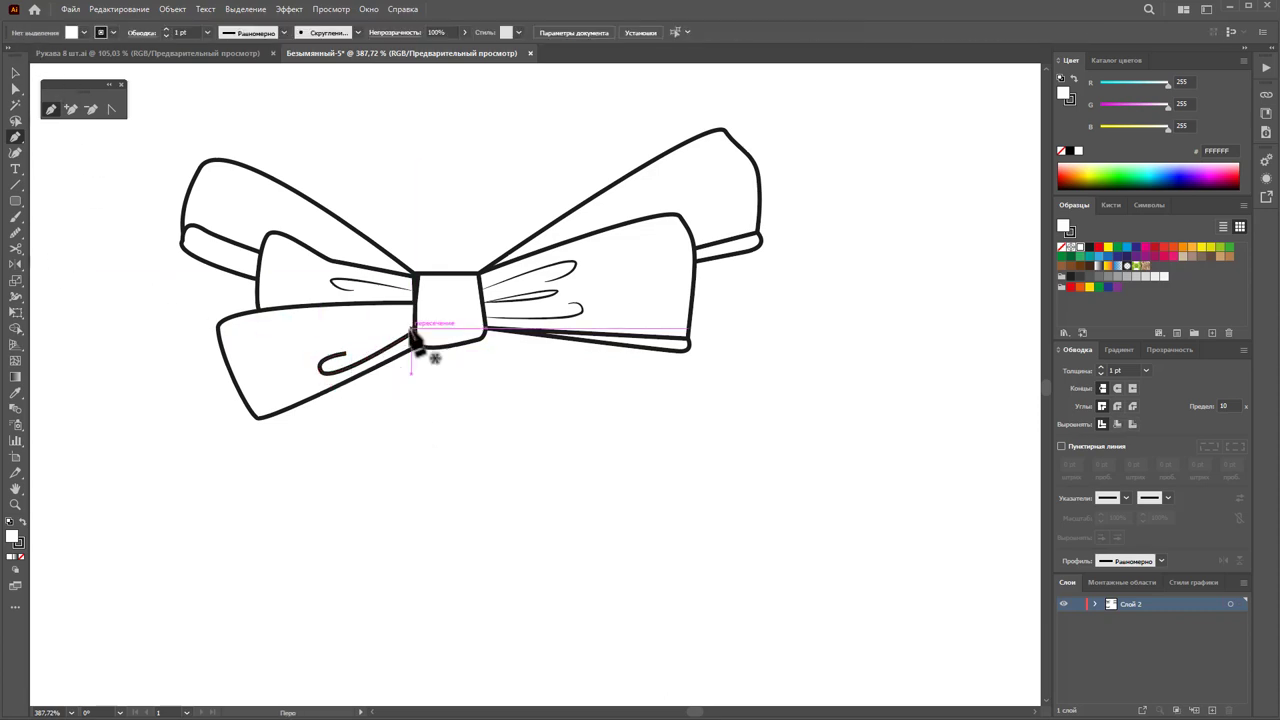
click(17, 89)
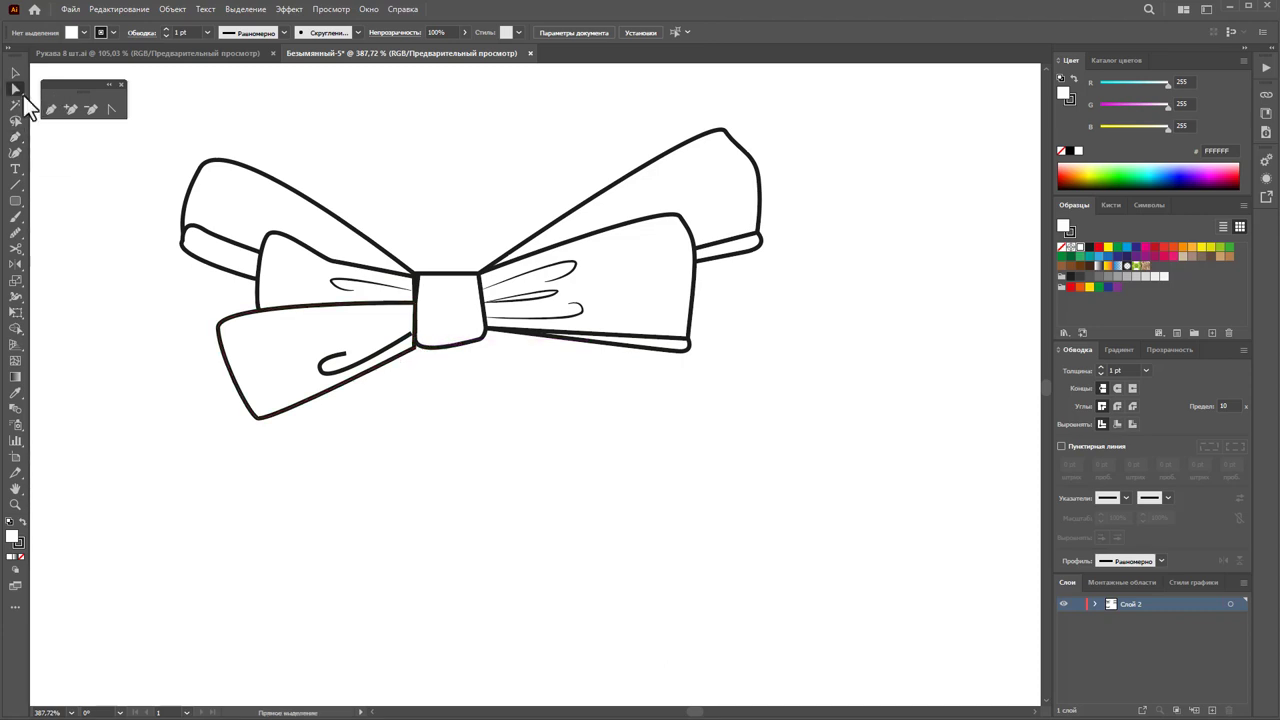
click(415, 346)
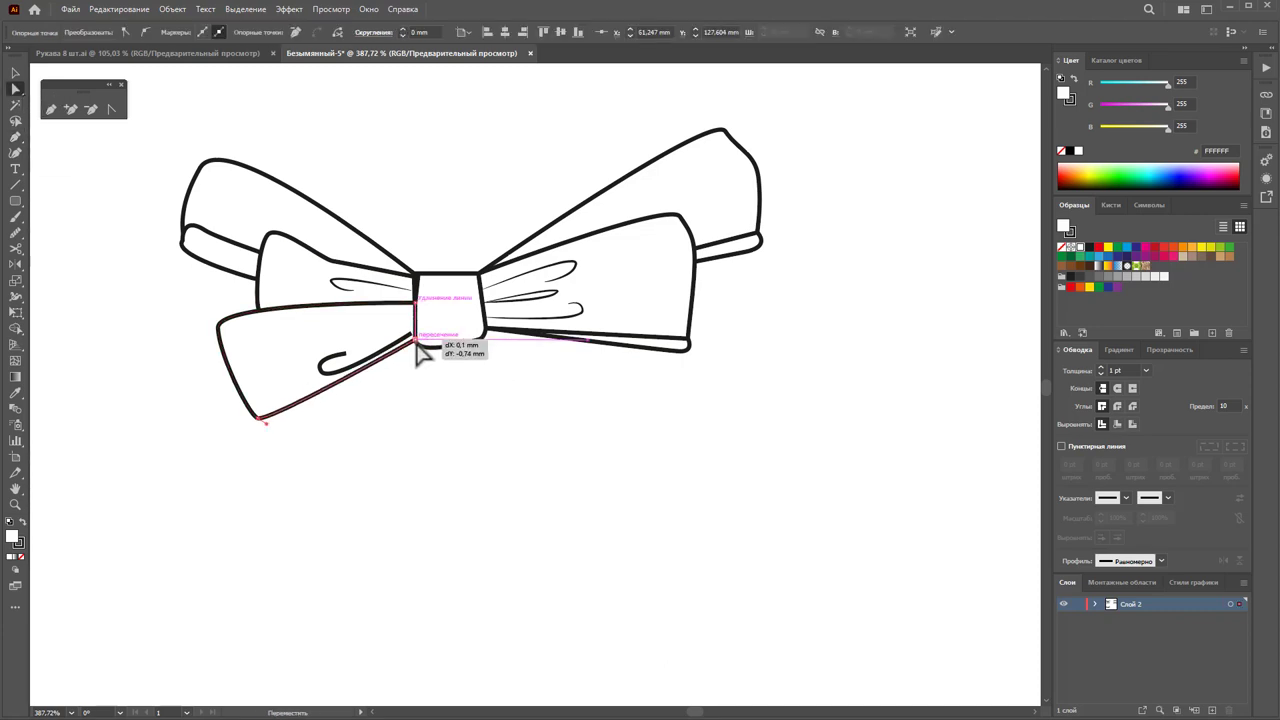
click(437, 415)
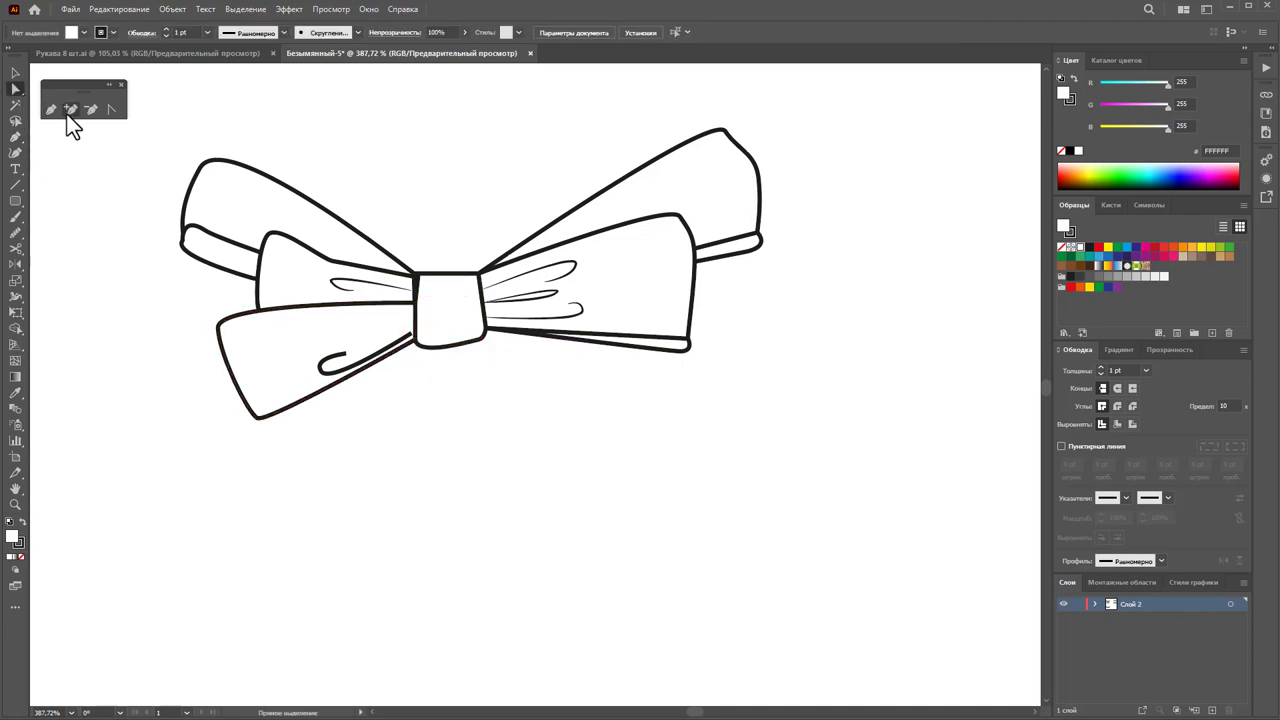
Step: Add a narrow lip triangle along the wing's bottom edge back to the knot
click(415, 341)
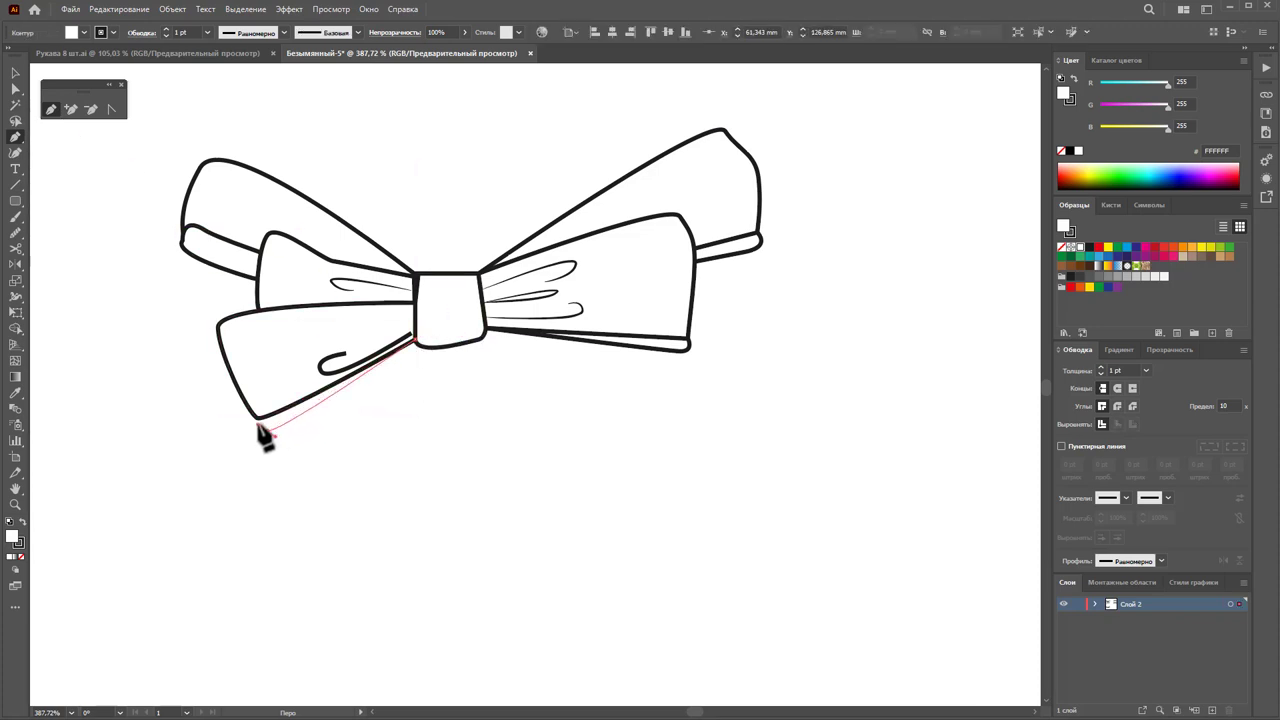
click(260, 424)
click(415, 341)
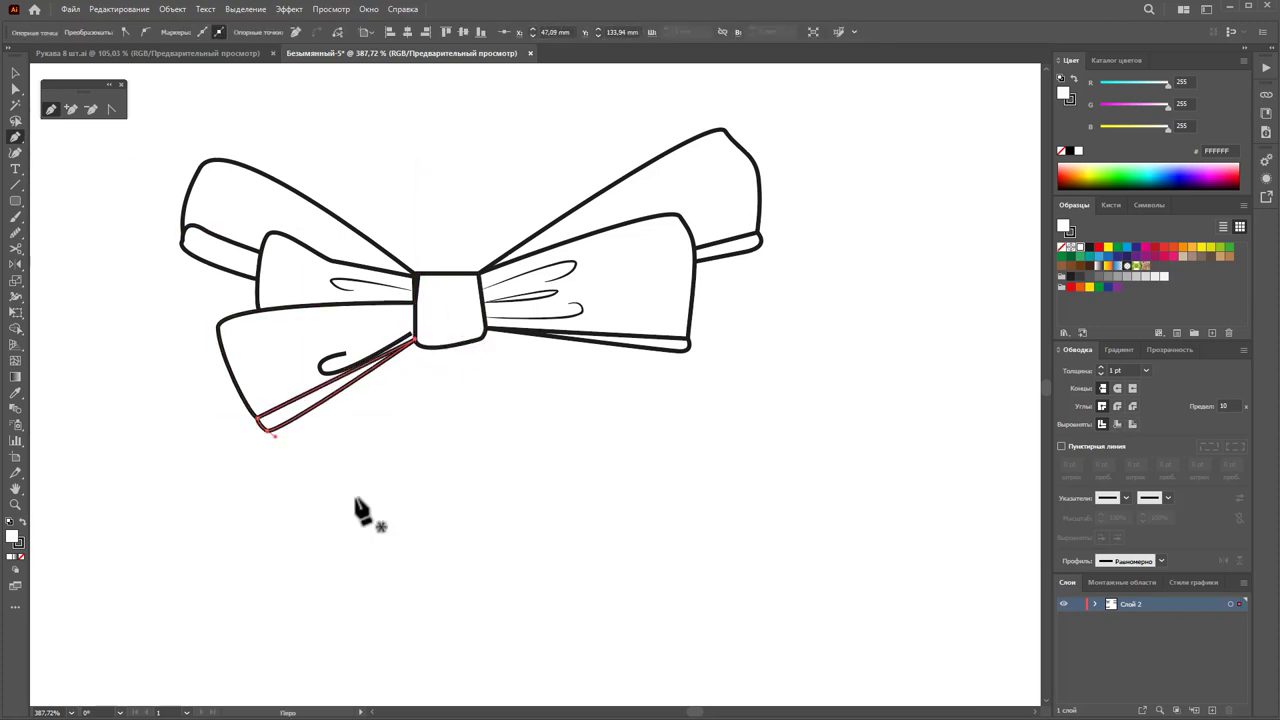
click(15, 73)
Step: Make the curled fold line a 0.5 pt stroke with a tapered width profile
drag(257, 337, 357, 386)
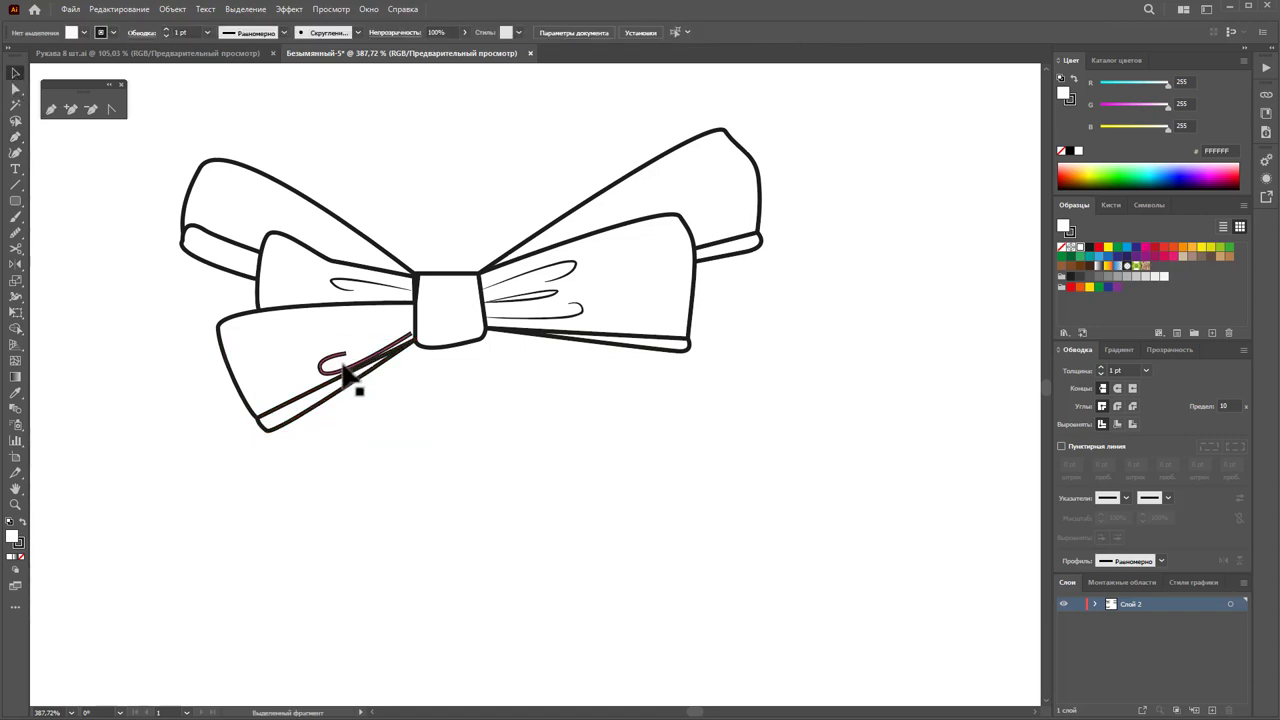
click(1146, 370)
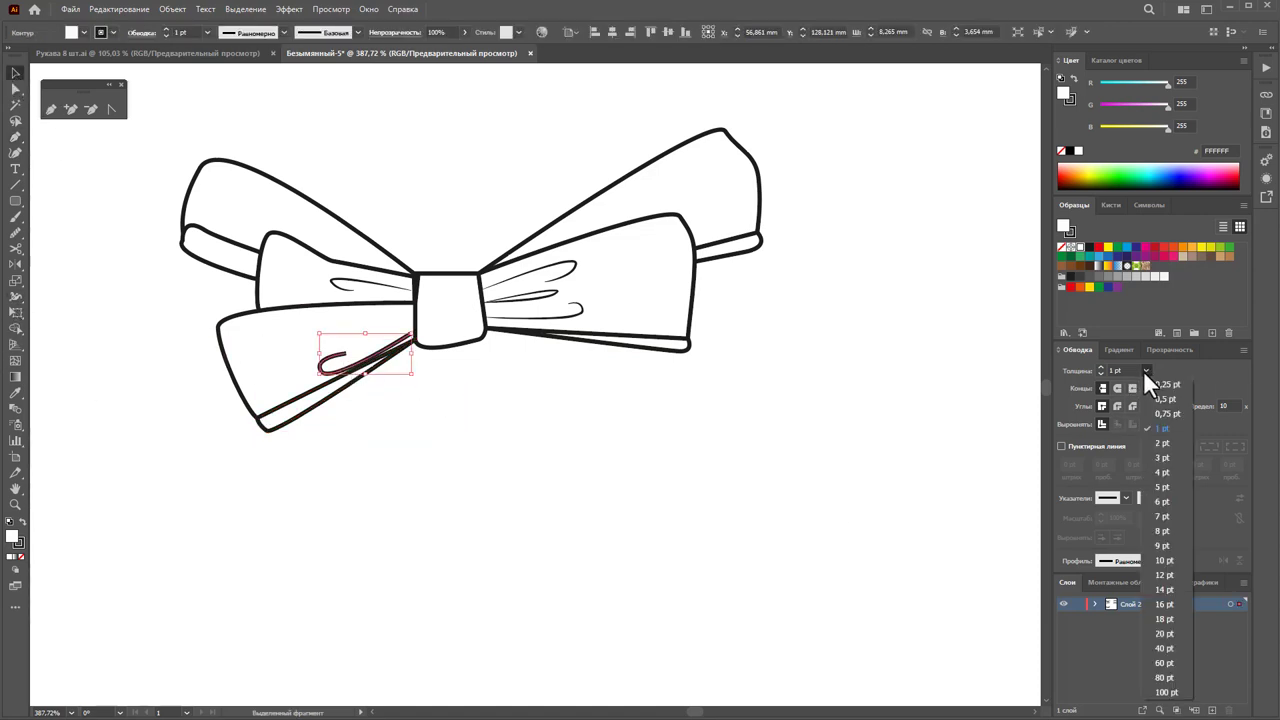
click(1153, 400)
click(1160, 561)
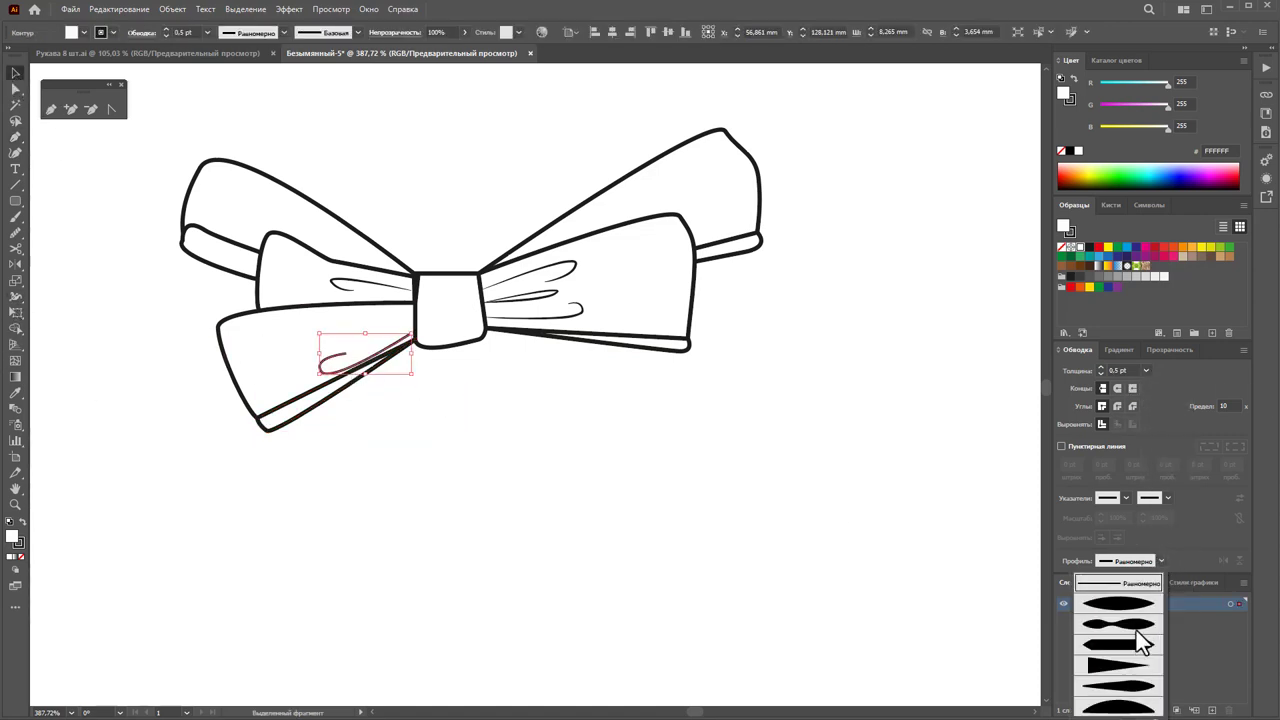
click(1137, 690)
click(406, 472)
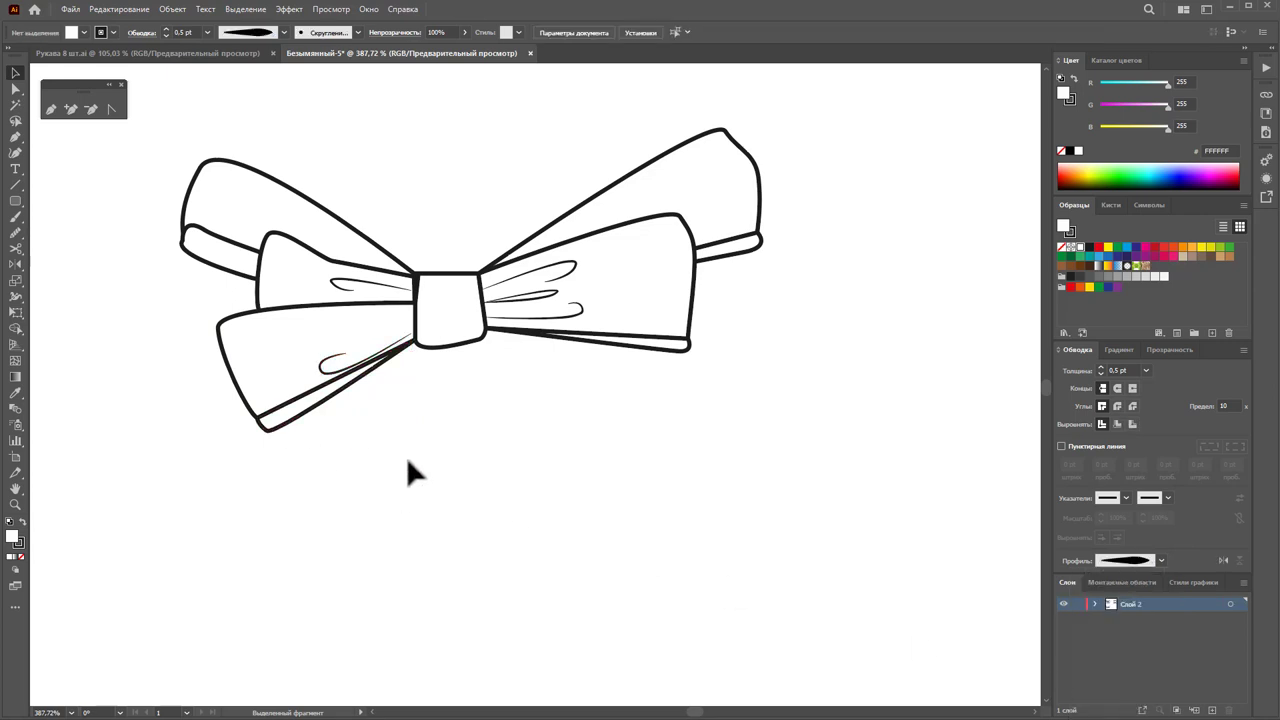
Step: Send the lower-left wing backward behind the neighbouring bow parts
drag(306, 364, 318, 378)
right_click(316, 377)
mouse_move(356, 654)
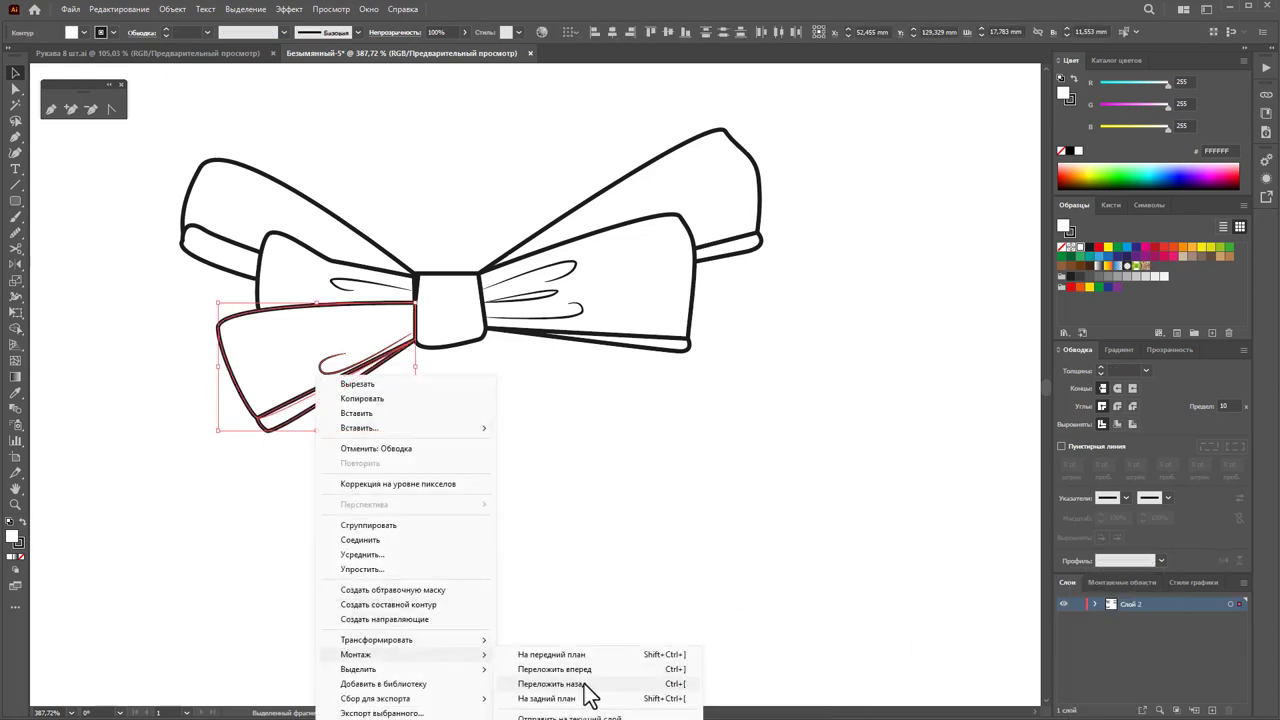
click(585, 684)
click(580, 585)
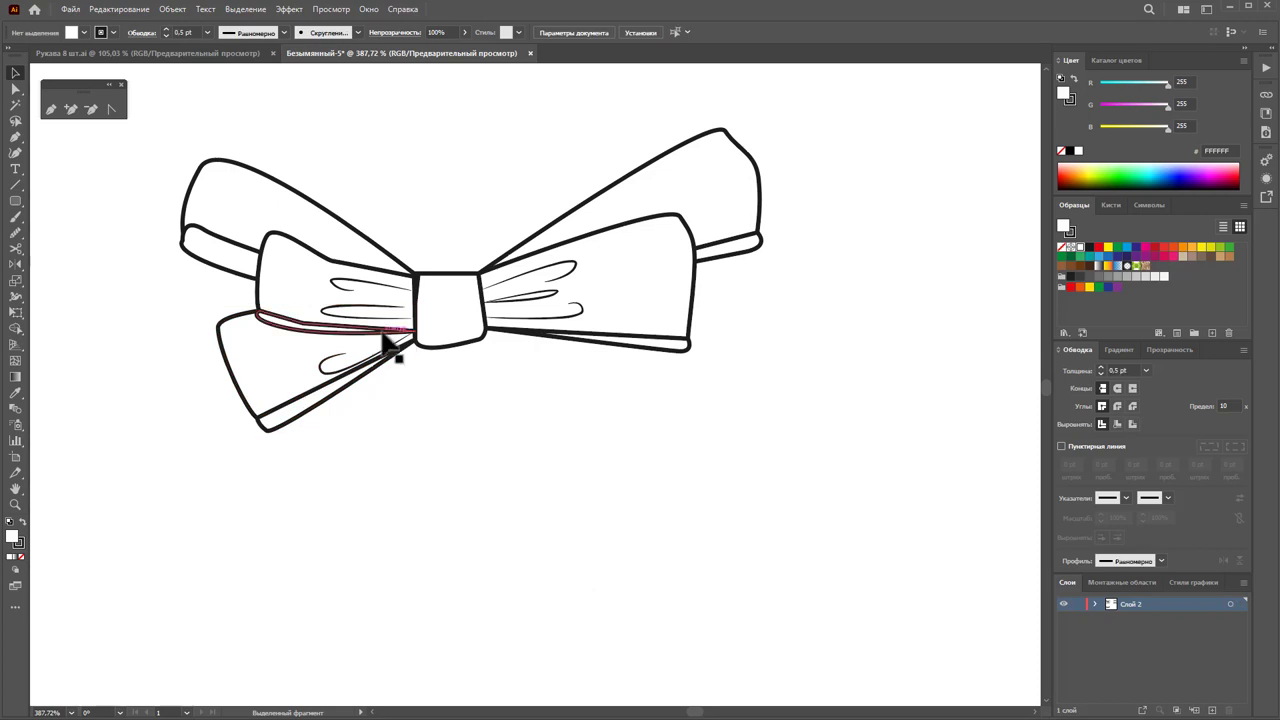
drag(400, 353, 394, 349)
click(484, 462)
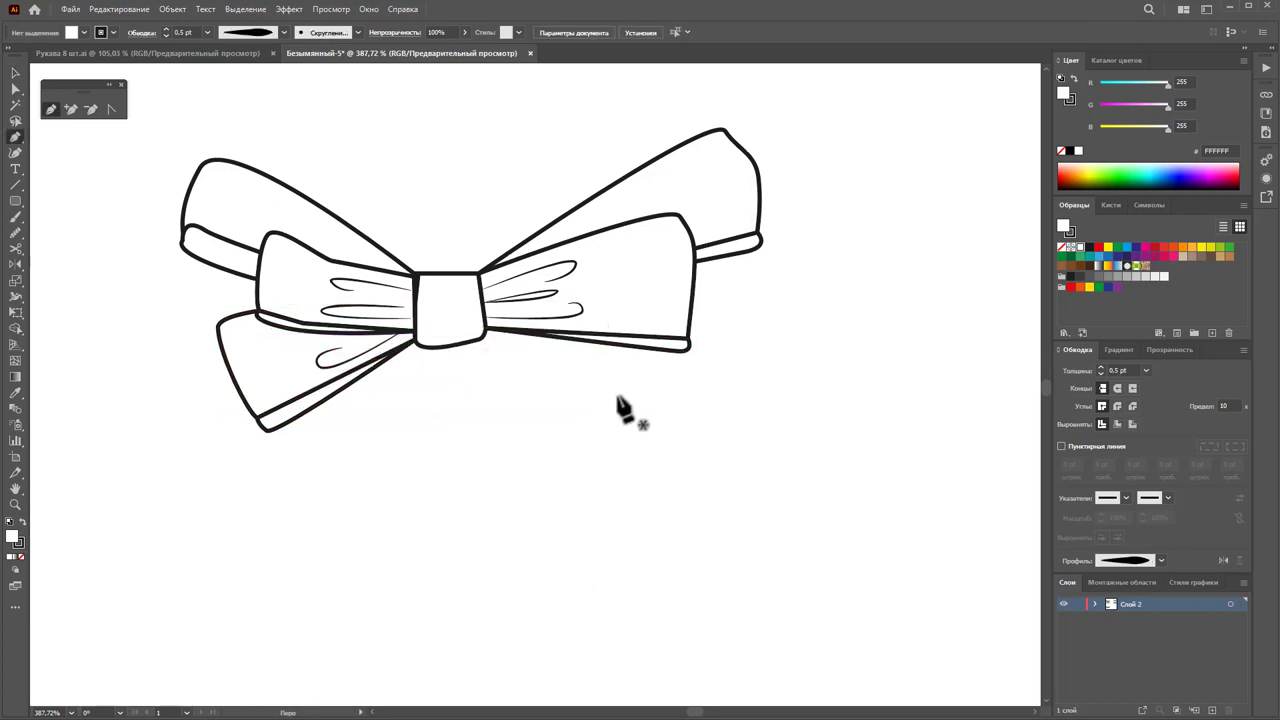
Step: Draw the drooping lower-right wing outline out from the knot
click(484, 331)
drag(652, 433, 688, 432)
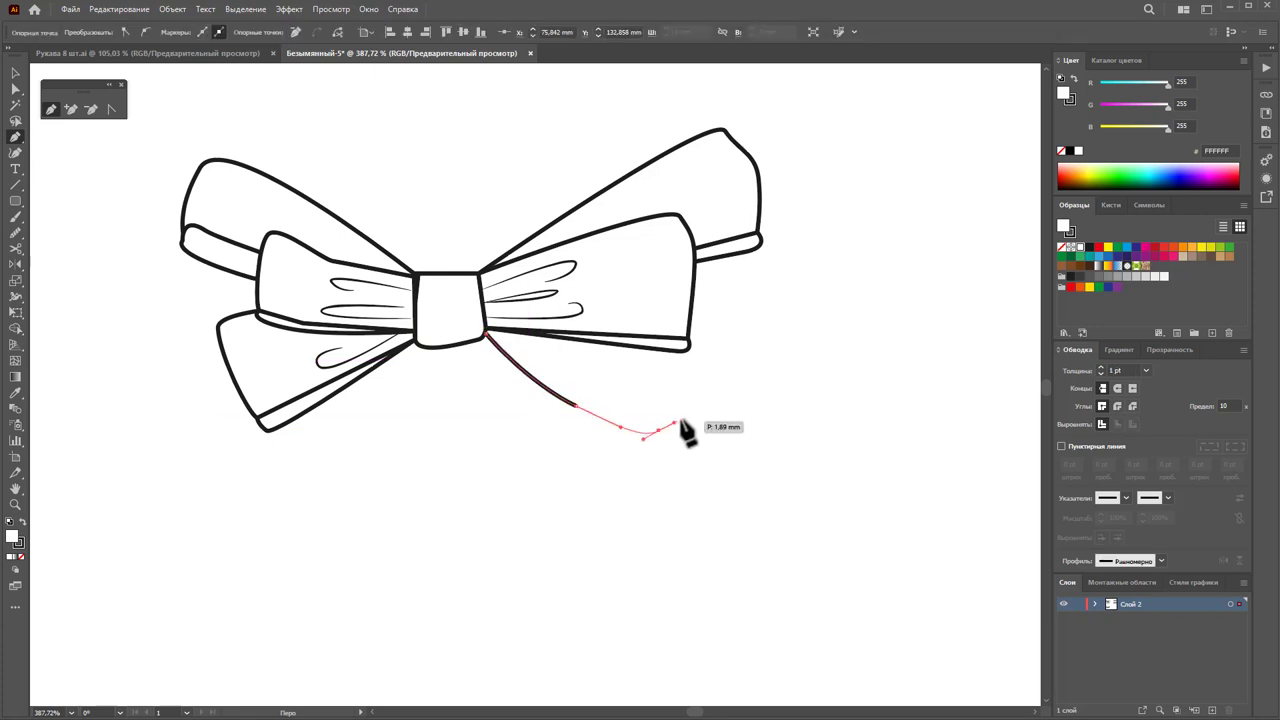
click(708, 351)
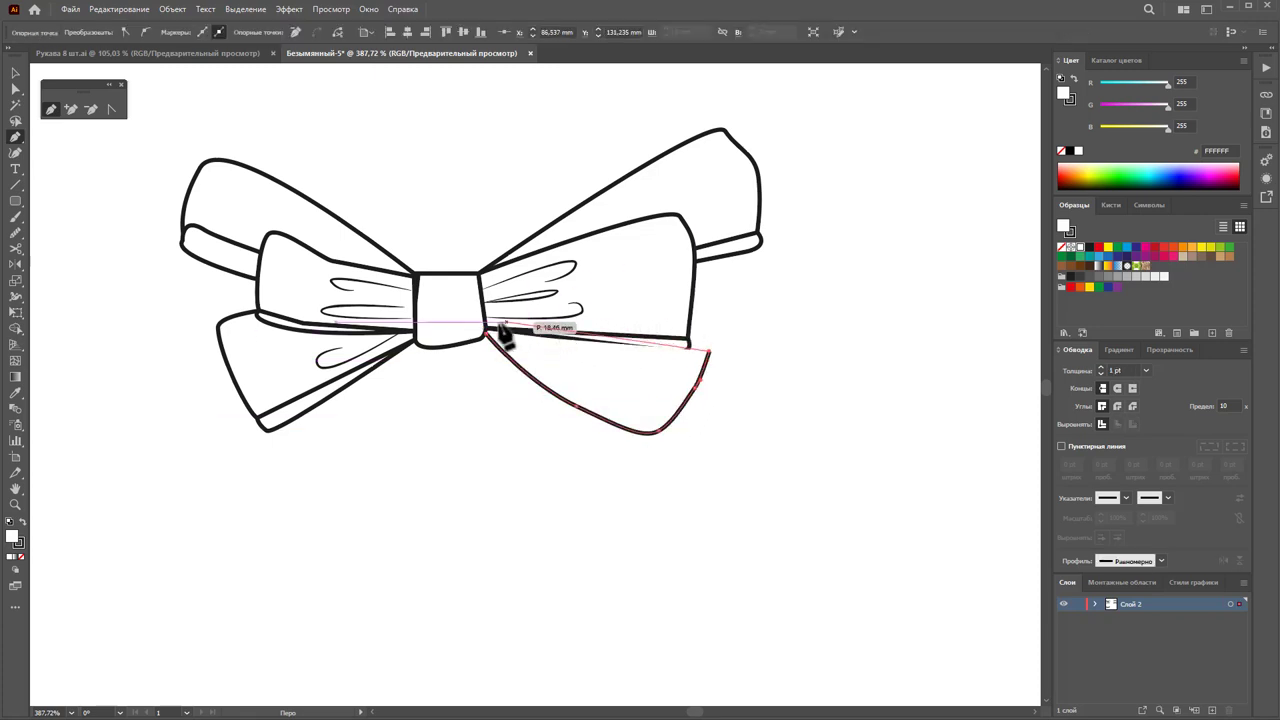
drag(479, 304, 606, 422)
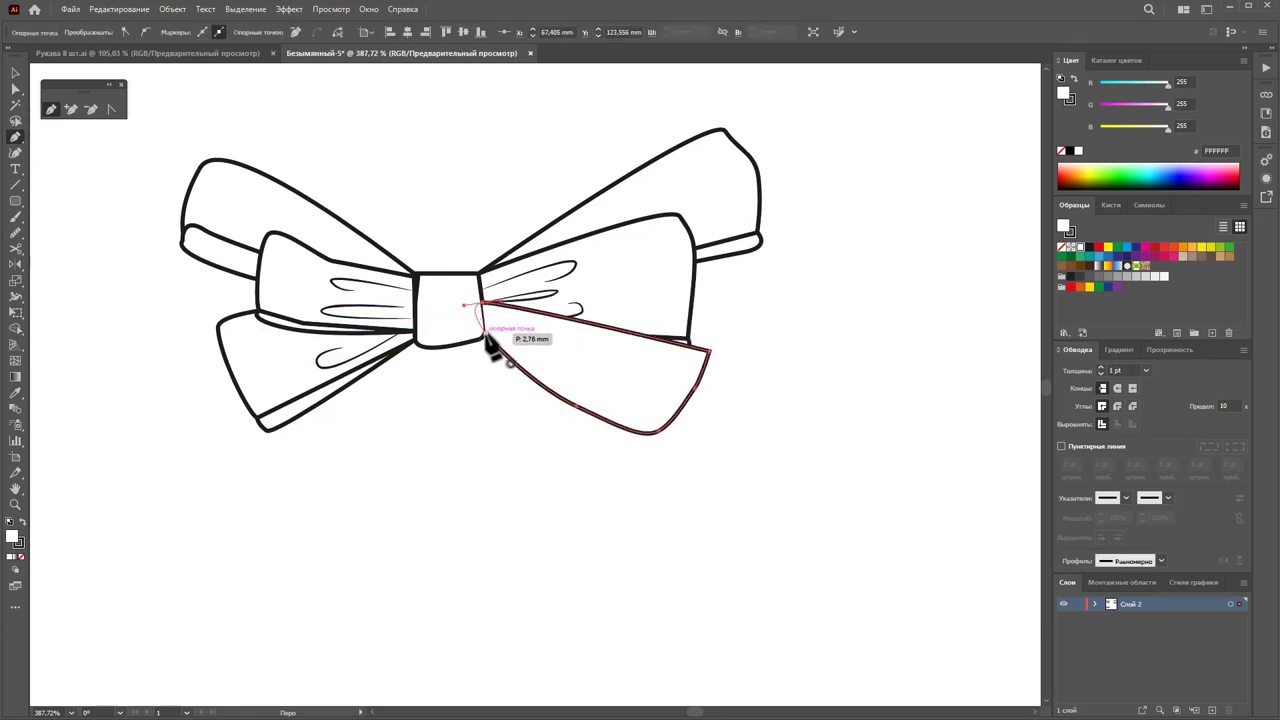
click(14, 73)
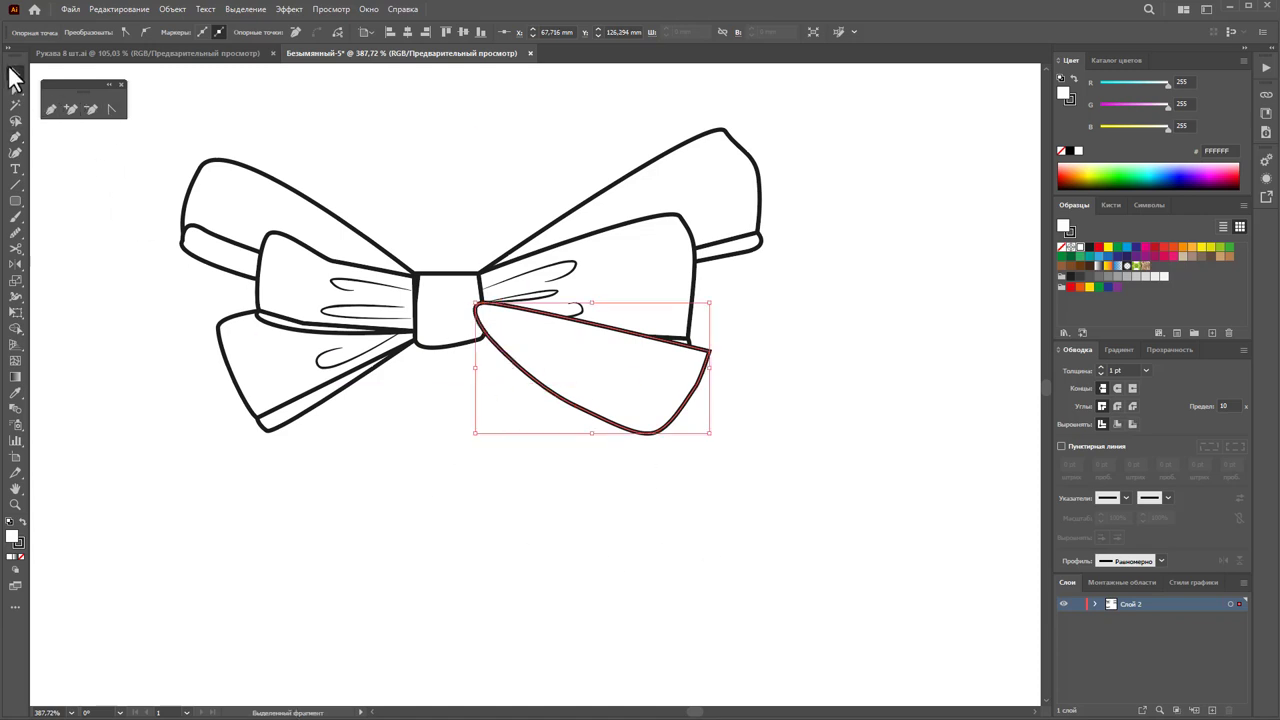
click(401, 458)
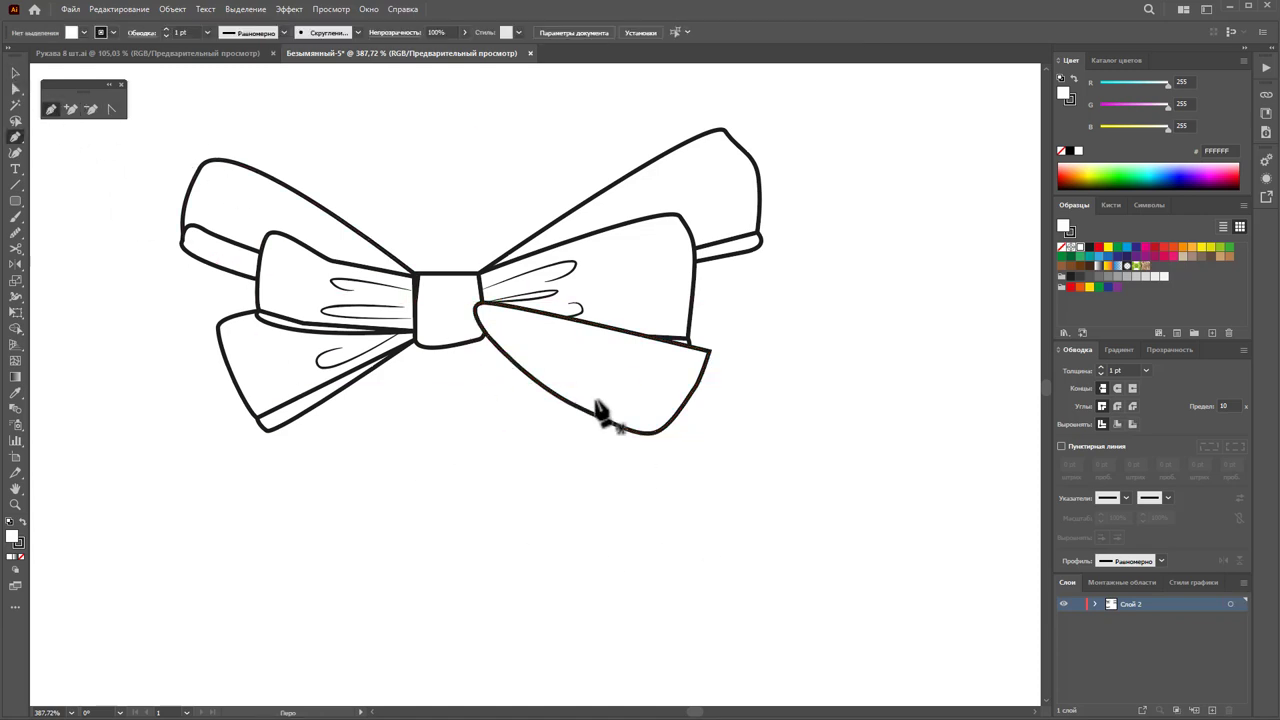
Step: Draw a fold shape along the lower-right wing's lower edge
click(484, 334)
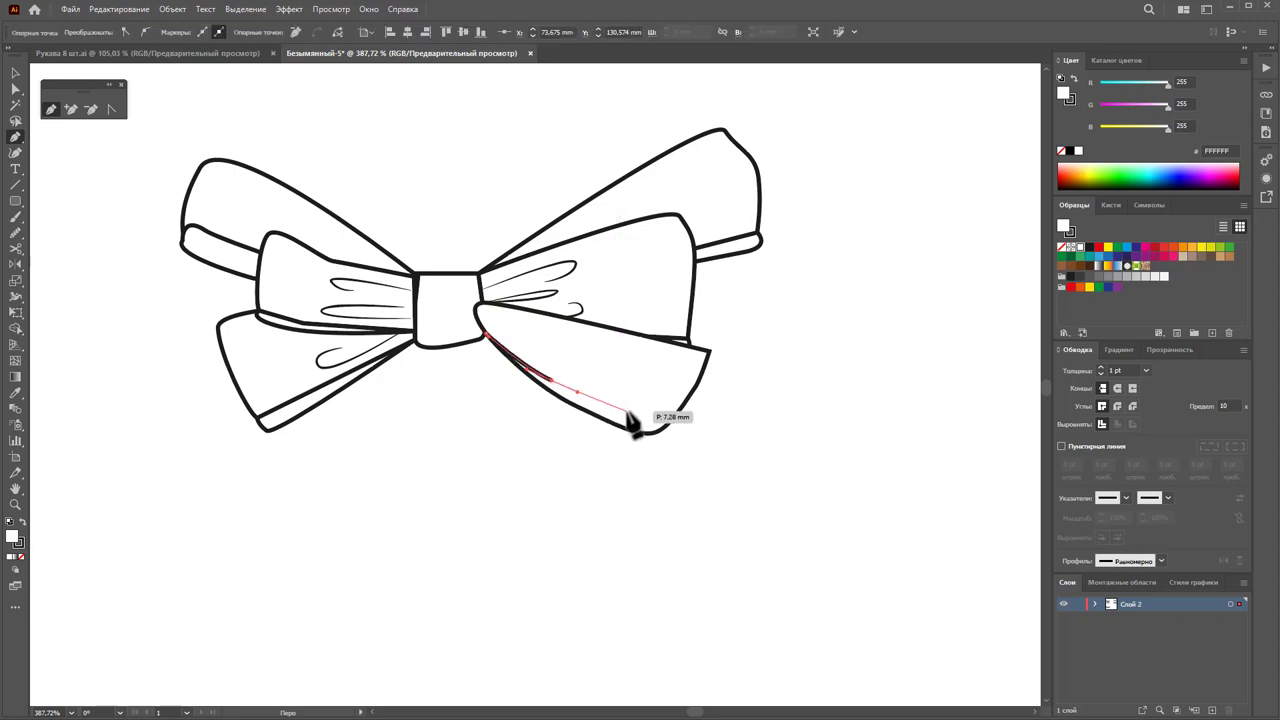
drag(634, 428, 663, 443)
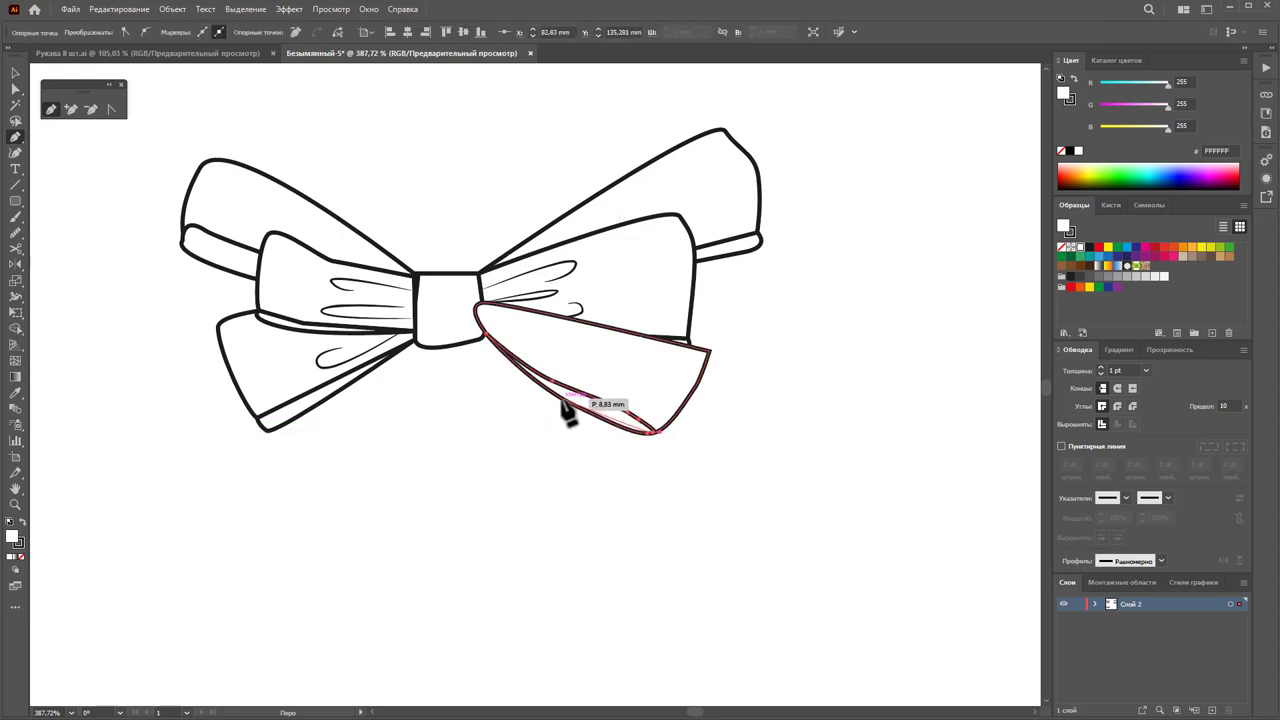
drag(561, 400, 546, 389)
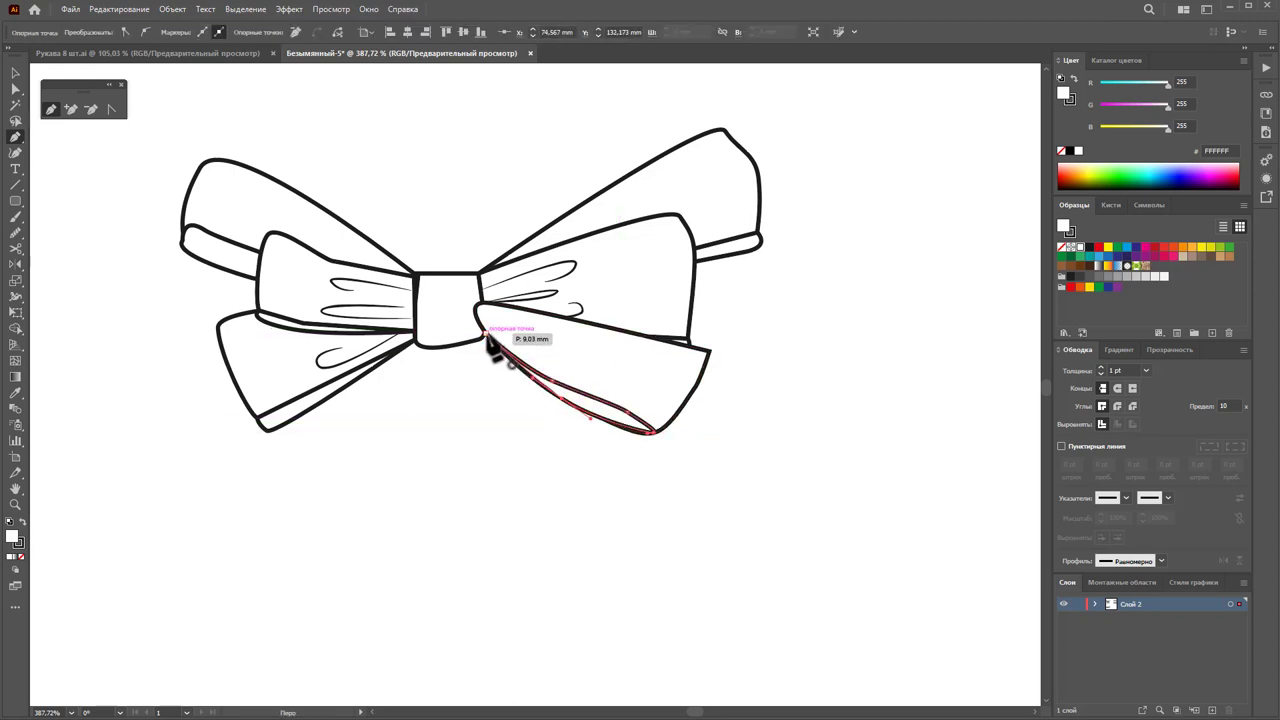
click(485, 334)
click(15, 72)
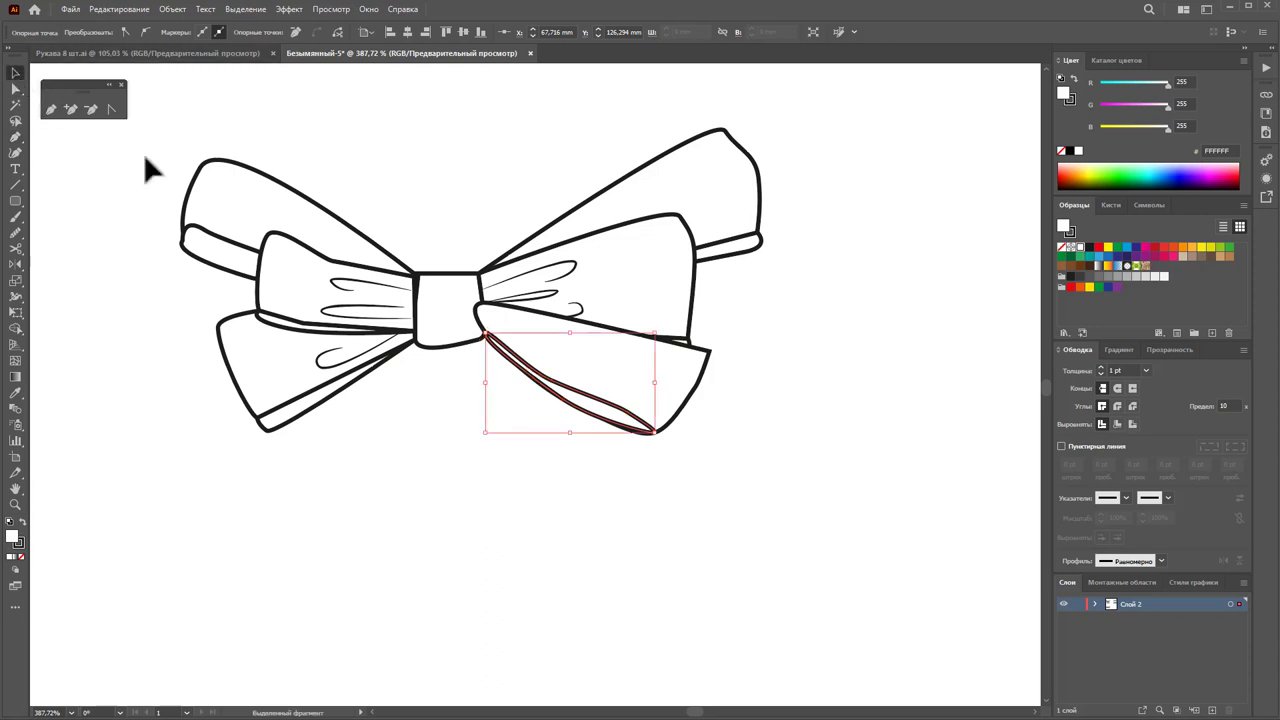
click(715, 473)
Step: Send the lower-right wing backward behind the bow parts
click(632, 420)
right_click(631, 410)
mouse_move(671, 689)
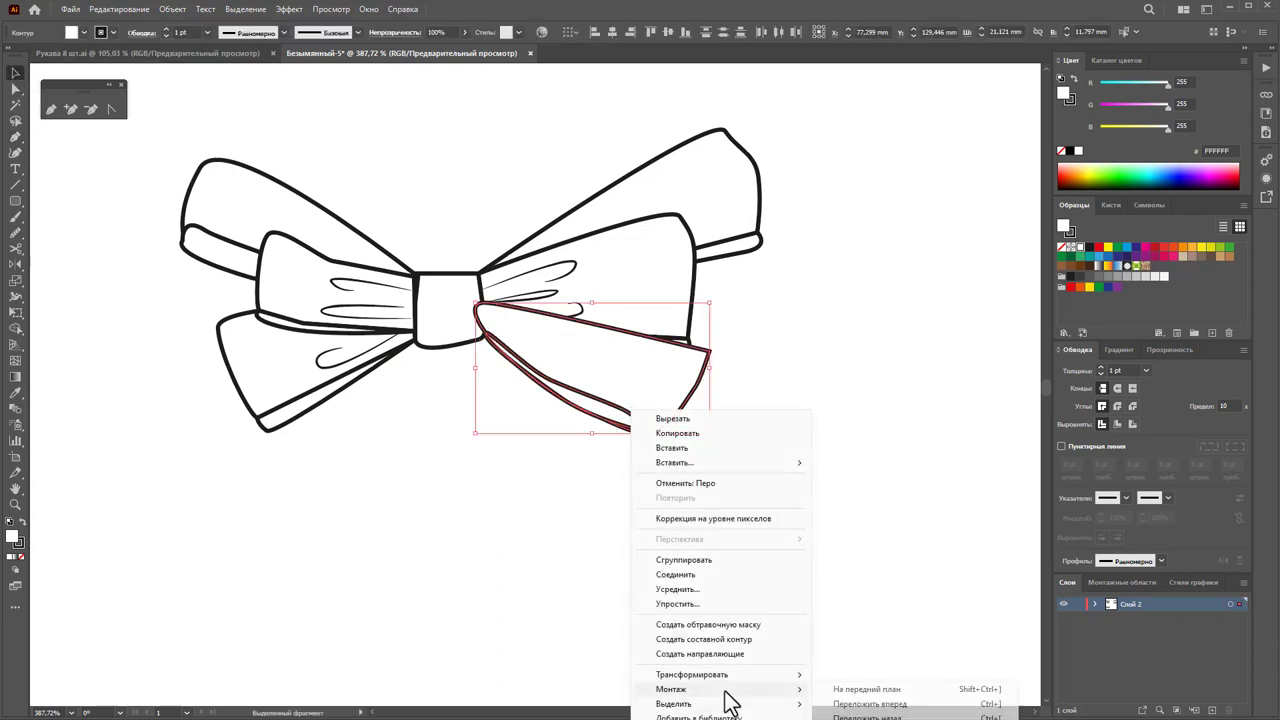
click(850, 712)
click(794, 603)
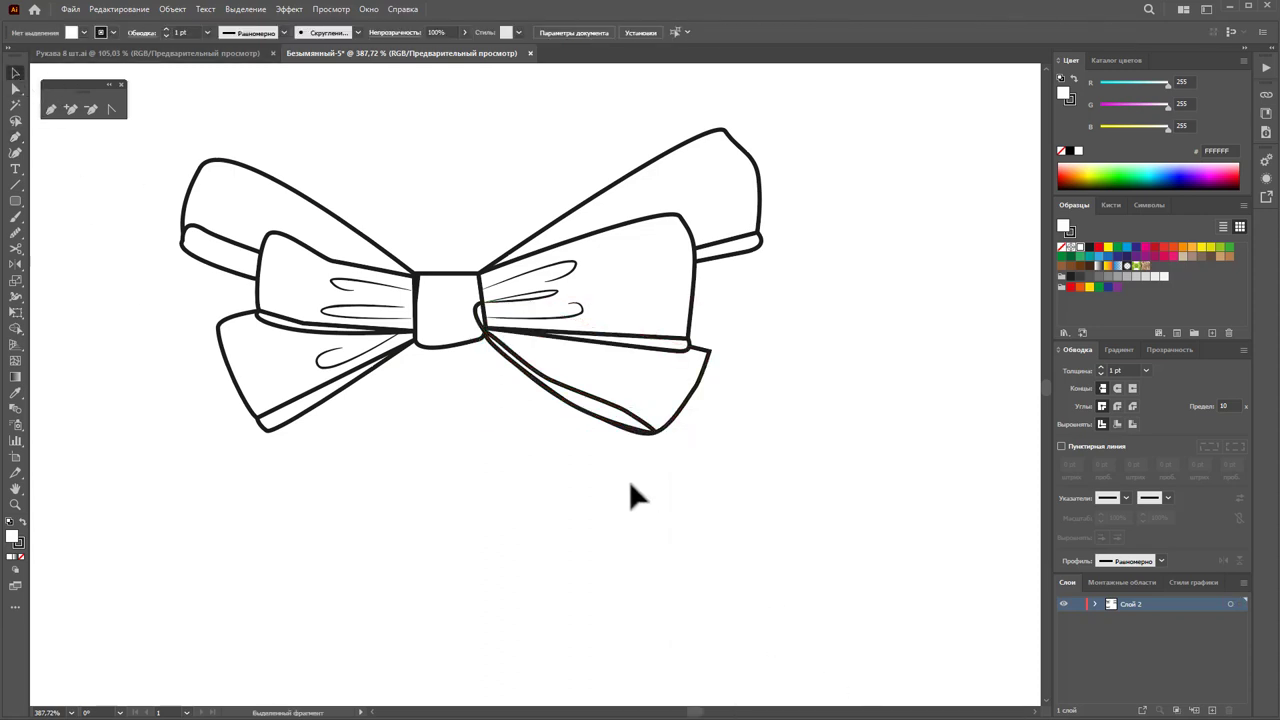
Step: Bring the centre knot to the front and fill it white
click(464, 347)
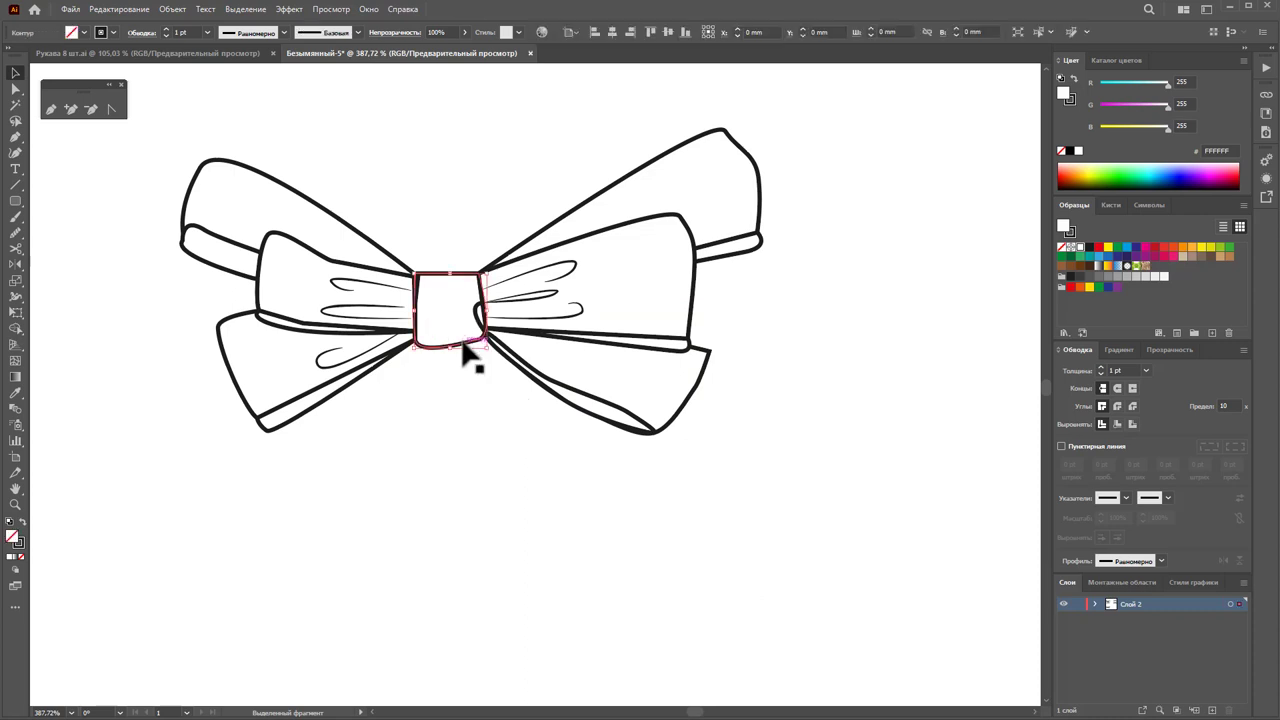
right_click(464, 345)
mouse_move(503, 656)
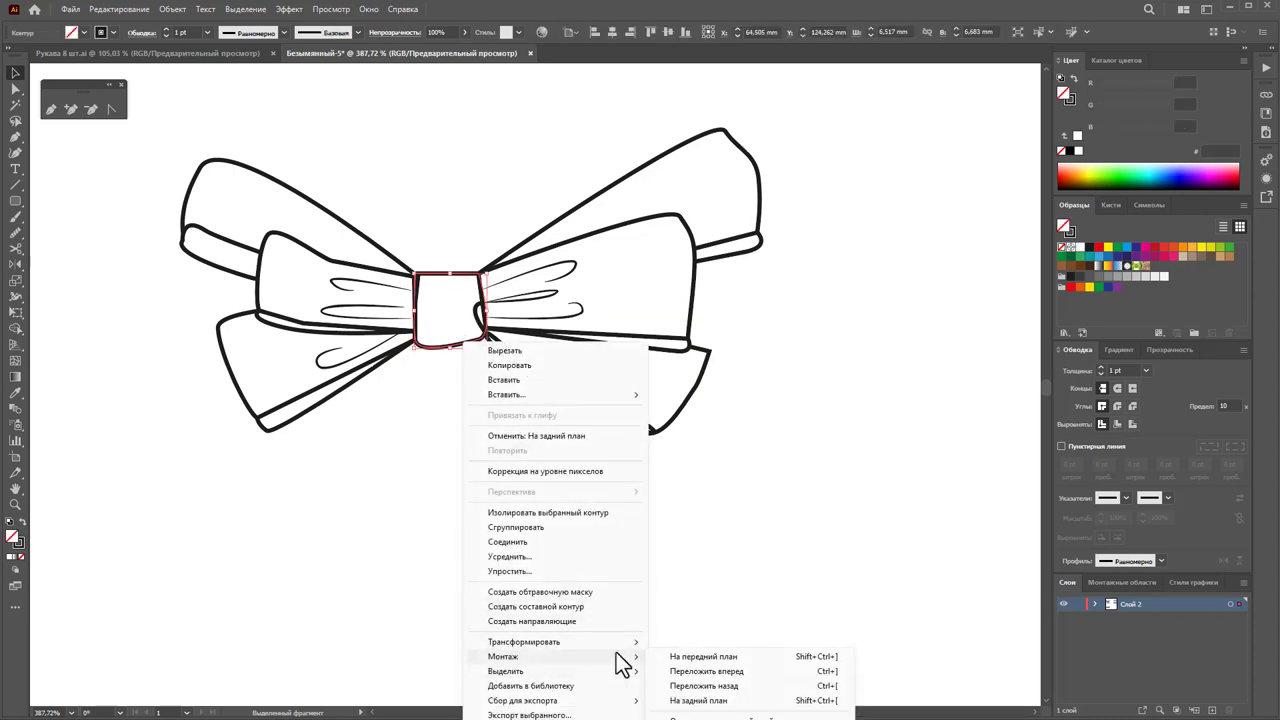
click(733, 654)
click(1079, 248)
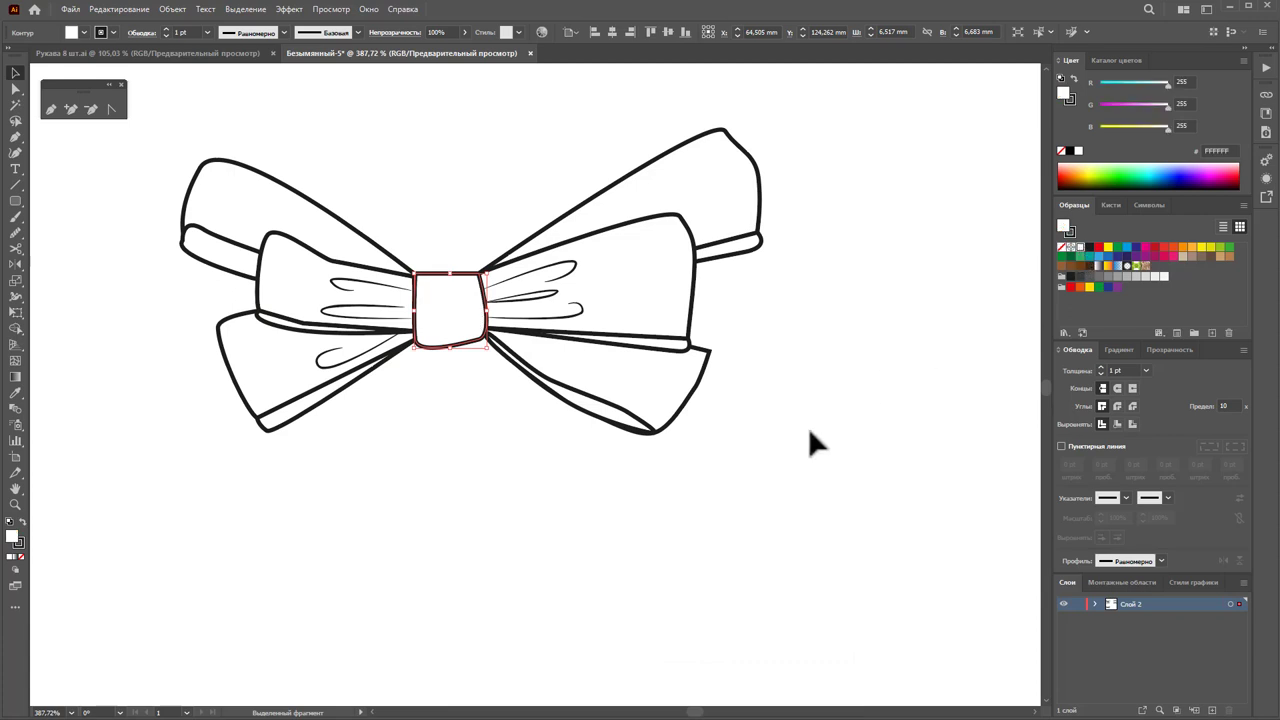
click(555, 620)
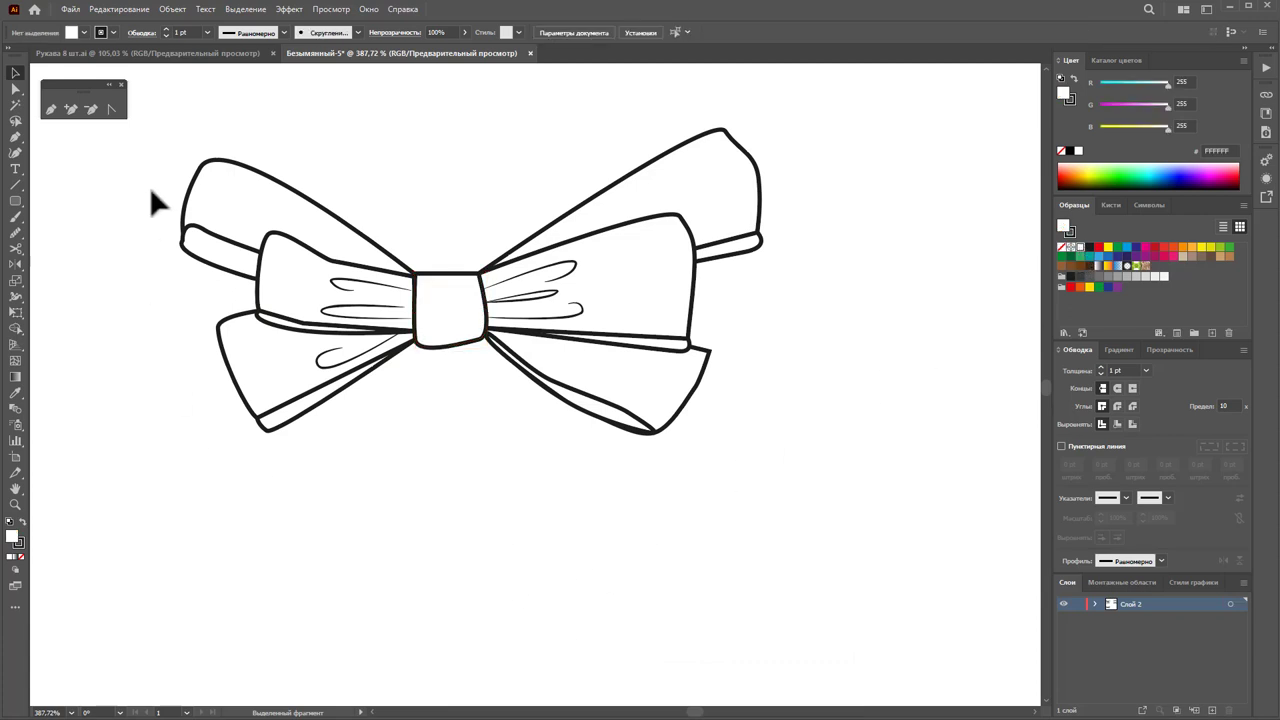
Step: Draw the first hanging ribbon tail with a notched tip, closed at the knot
click(414, 342)
drag(390, 465, 390, 515)
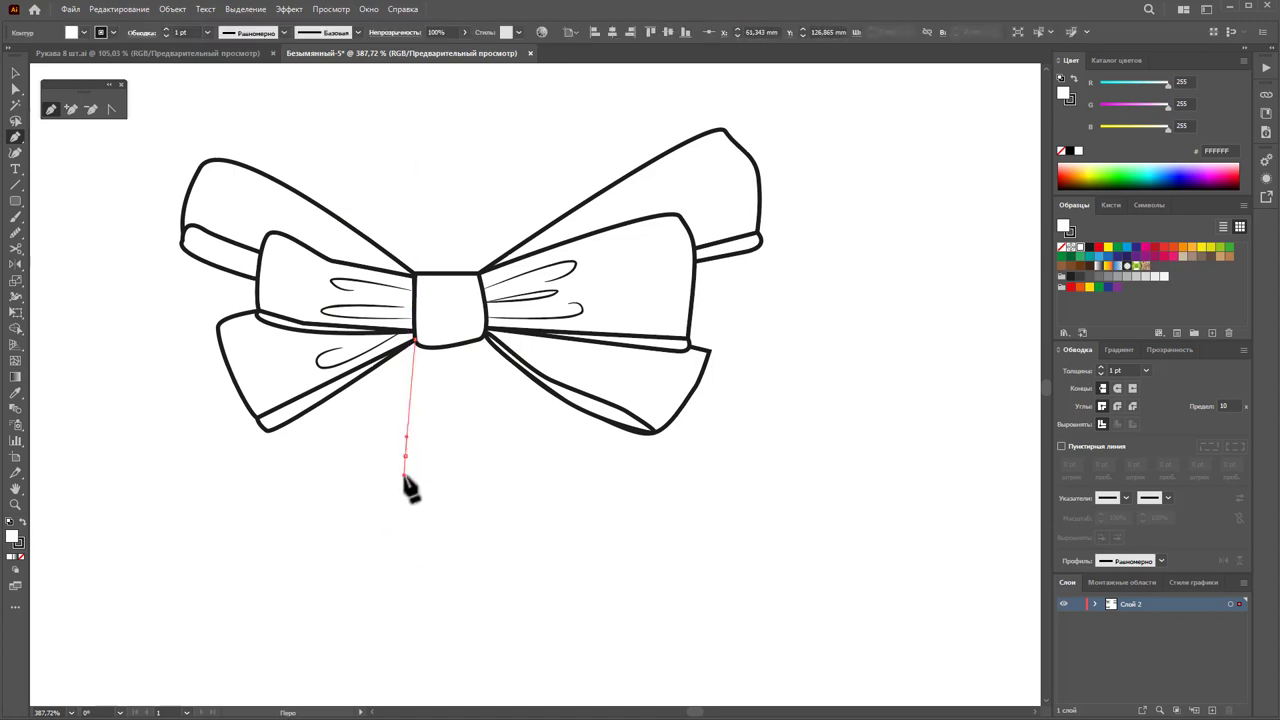
drag(420, 555, 425, 580)
click(371, 551)
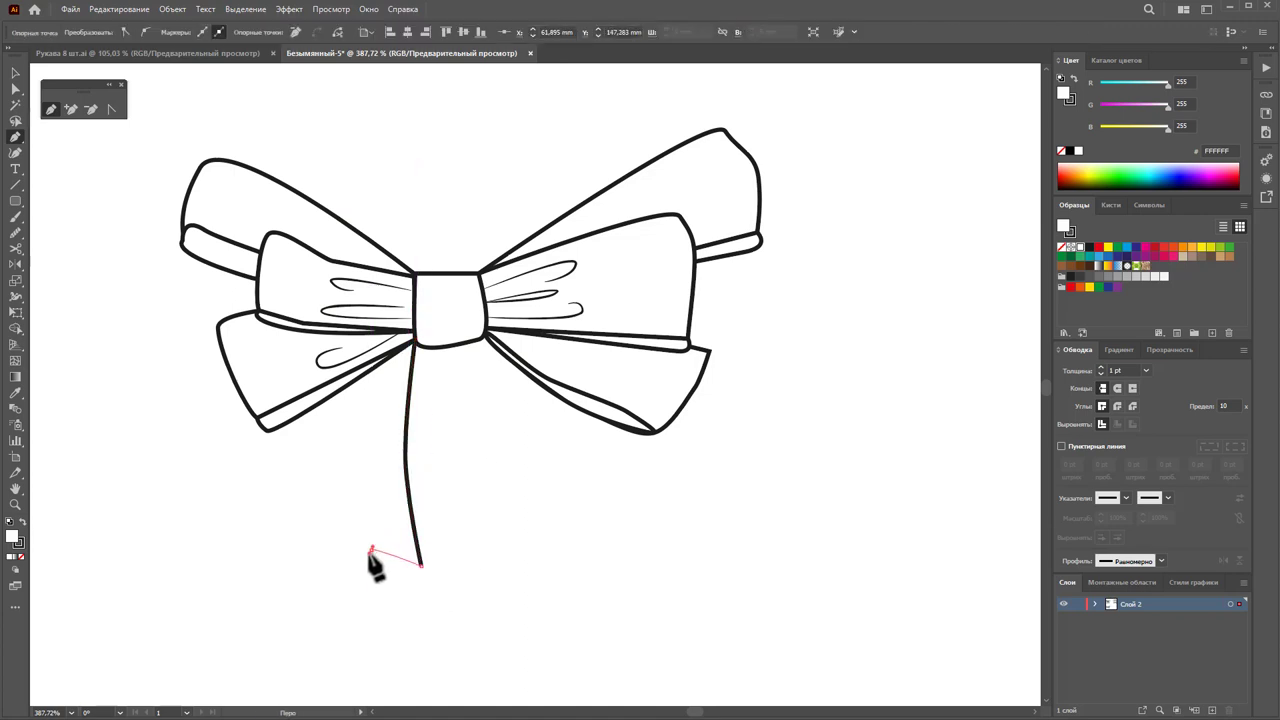
key(ctrl+z)
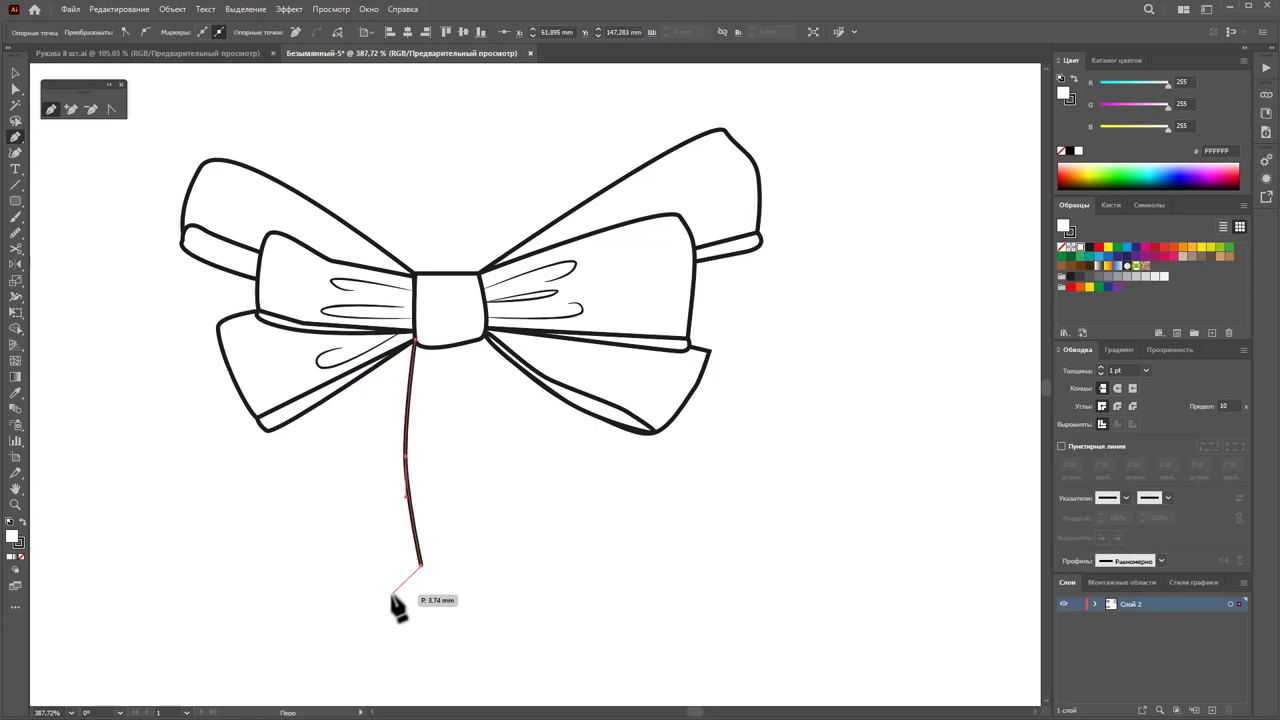
click(385, 552)
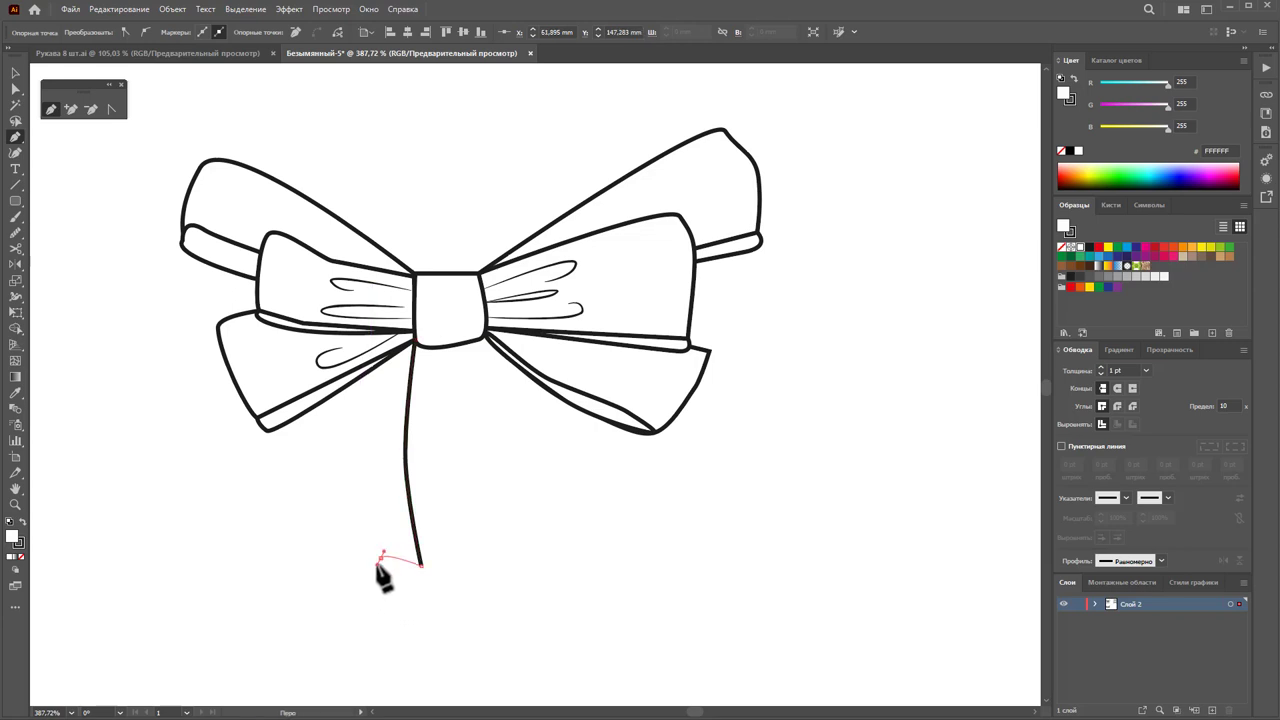
click(354, 580)
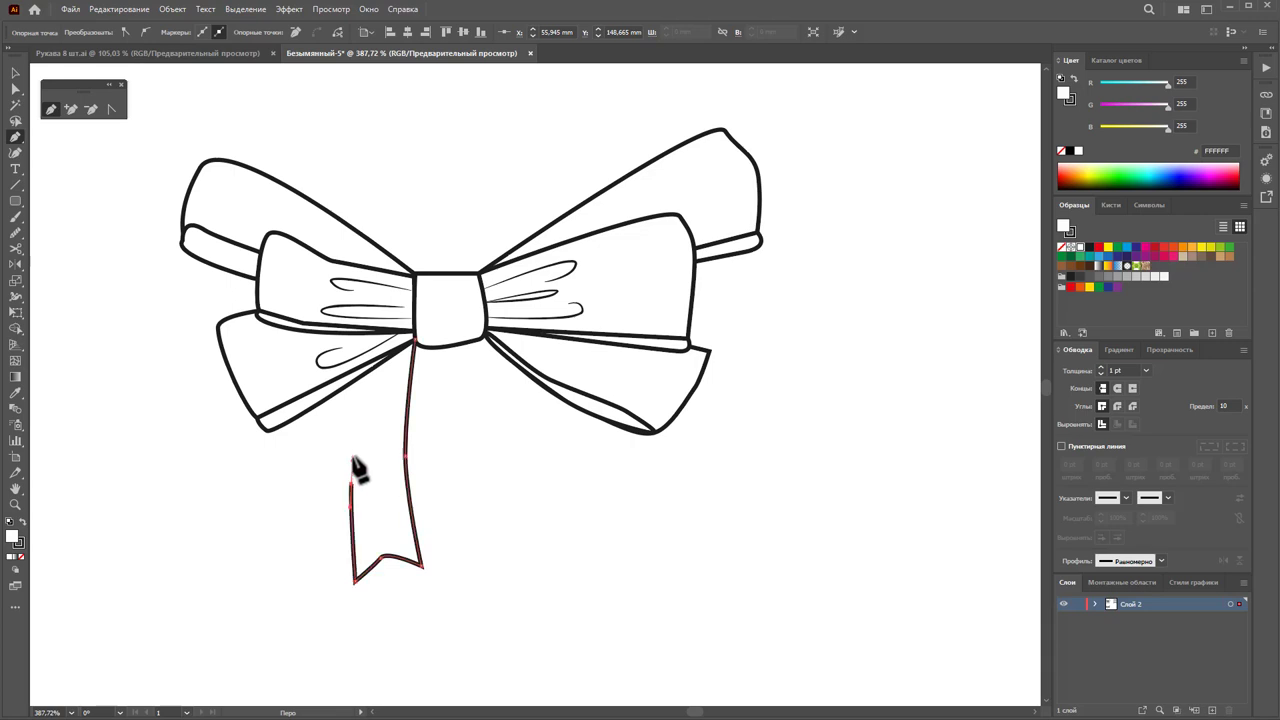
click(352, 462)
drag(405, 338, 470, 297)
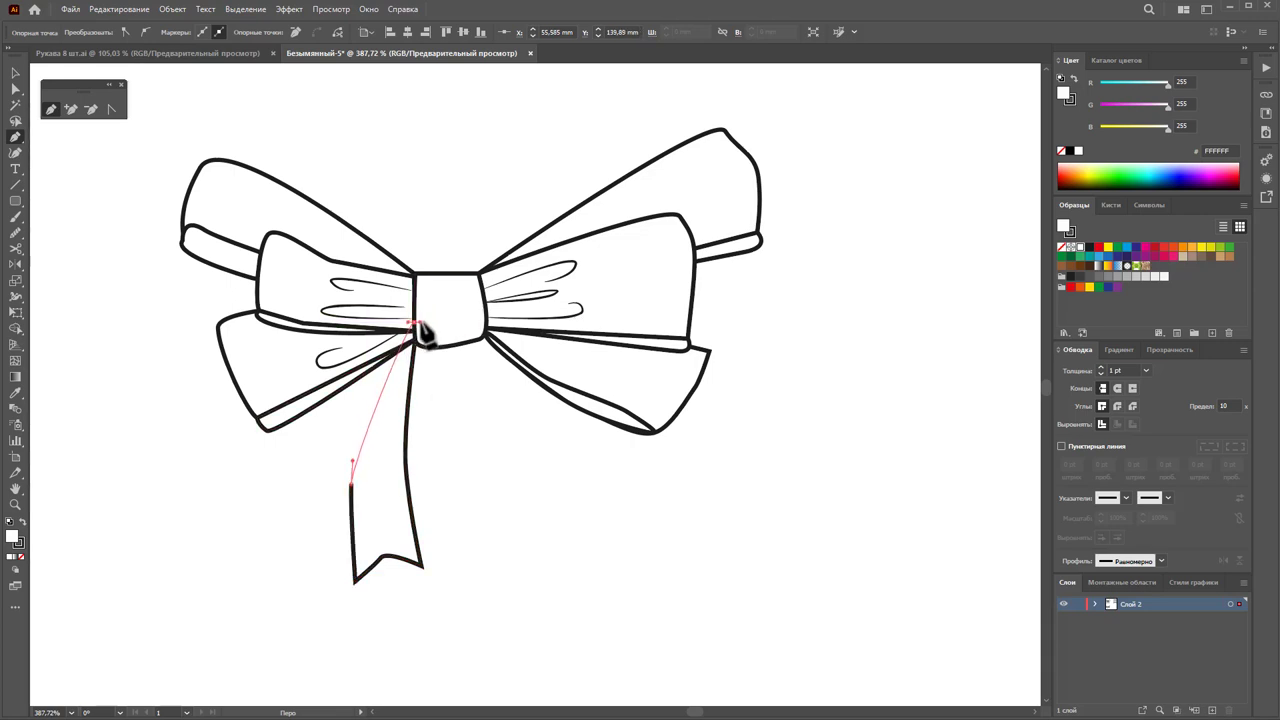
click(418, 343)
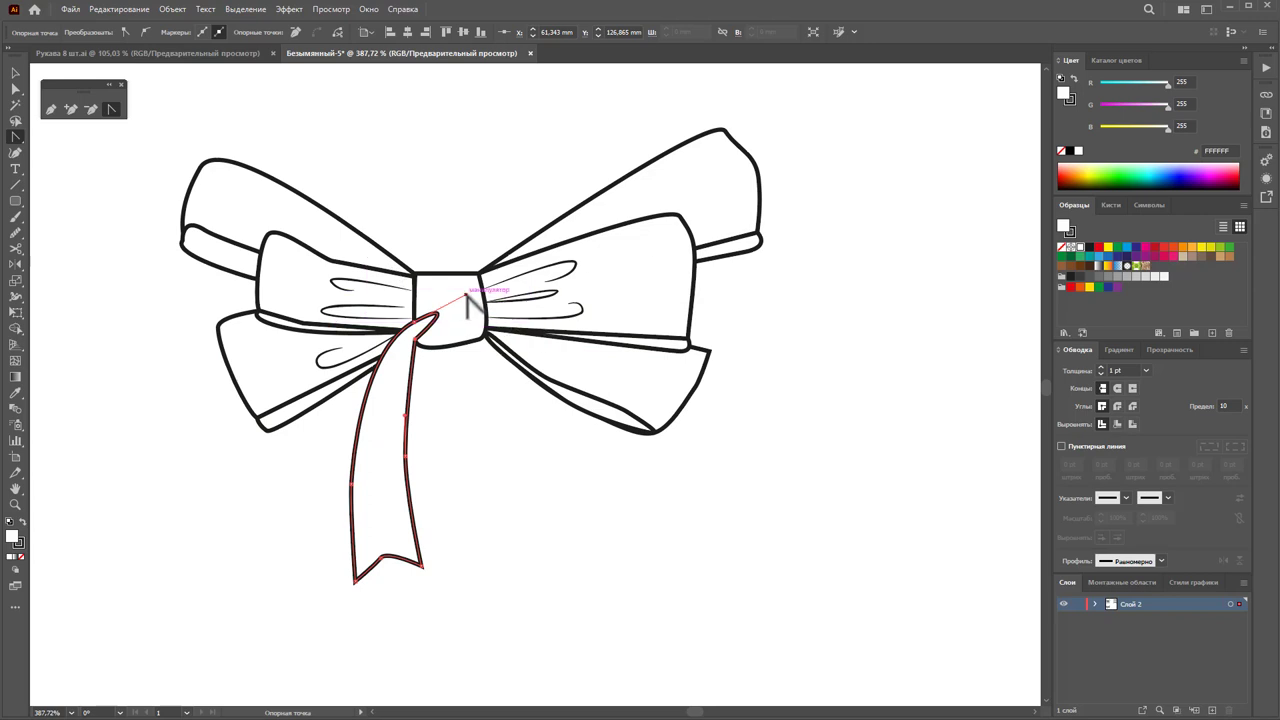
key(ctrl+z)
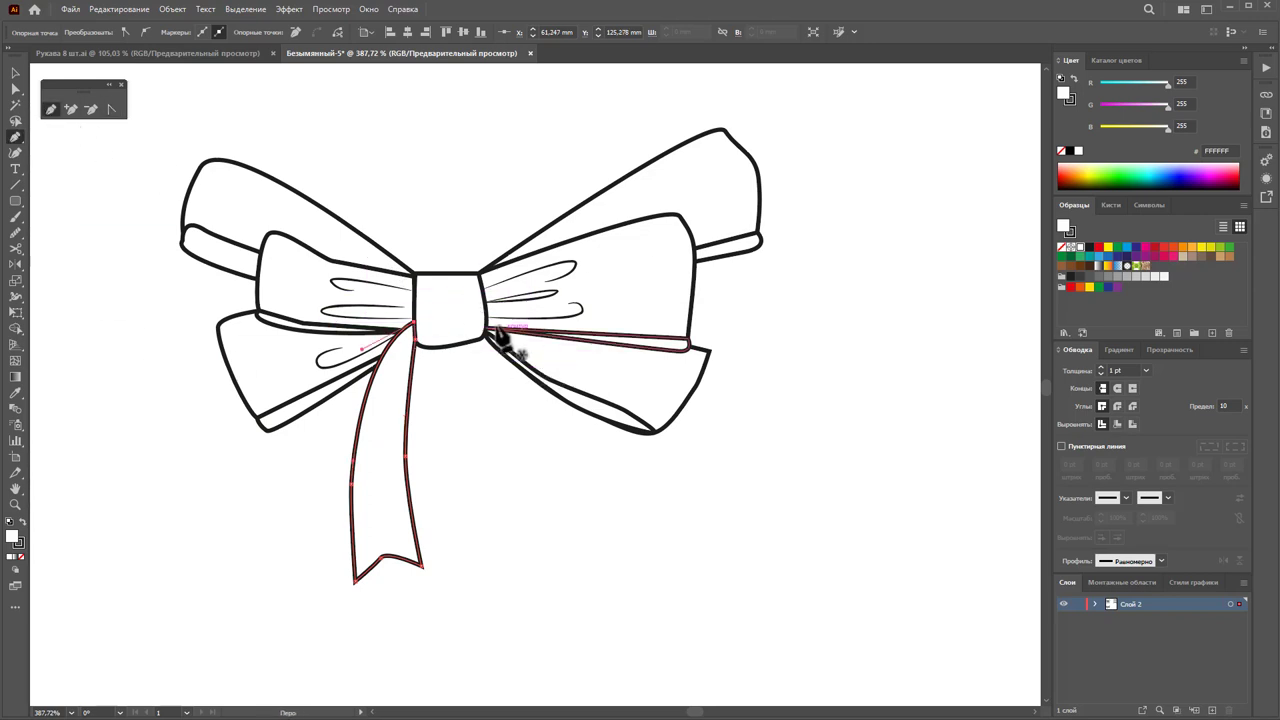
Step: Draw the right ribbon tail from the knot's right edge, undoing a stray curve reshape
click(486, 316)
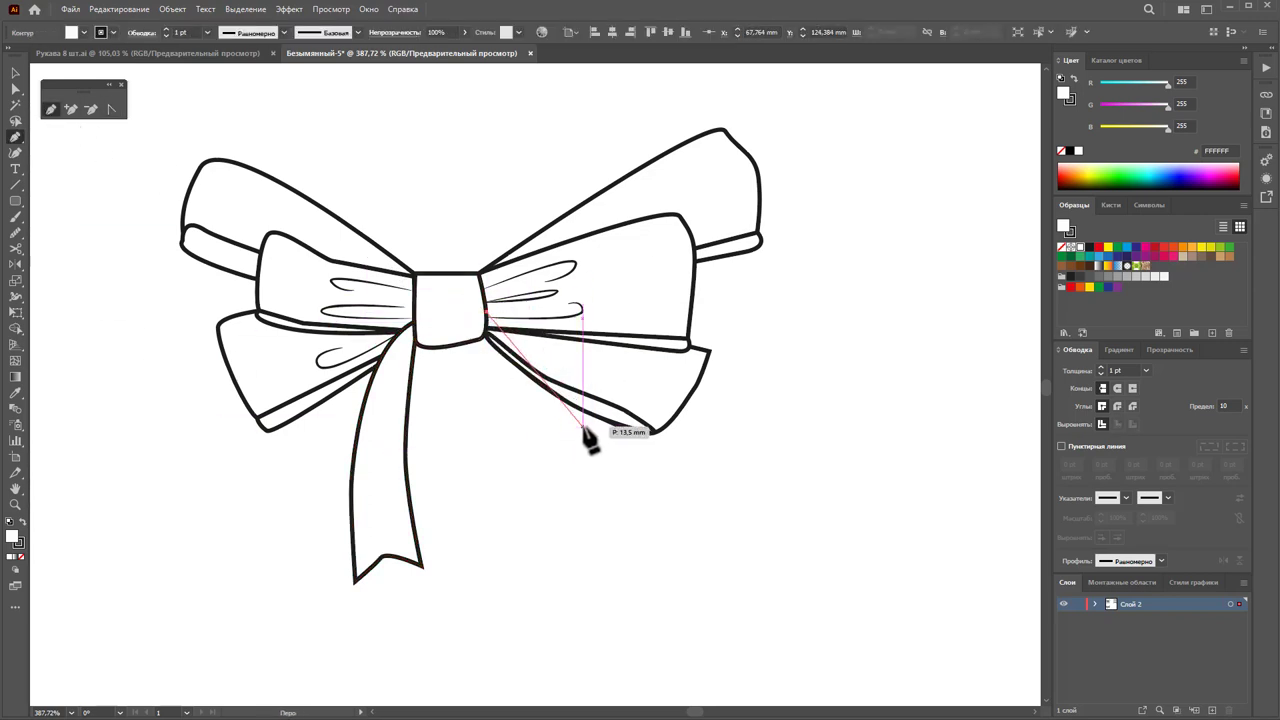
drag(572, 432, 590, 497)
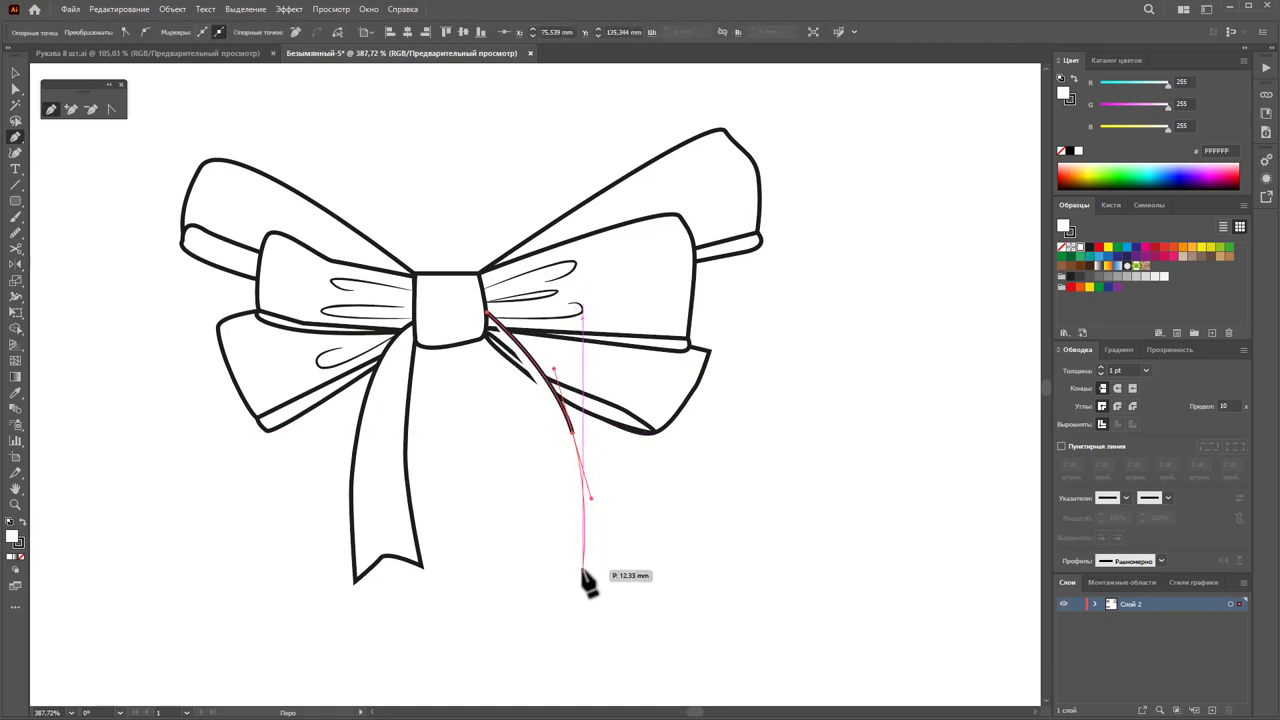
drag(565, 577, 540, 568)
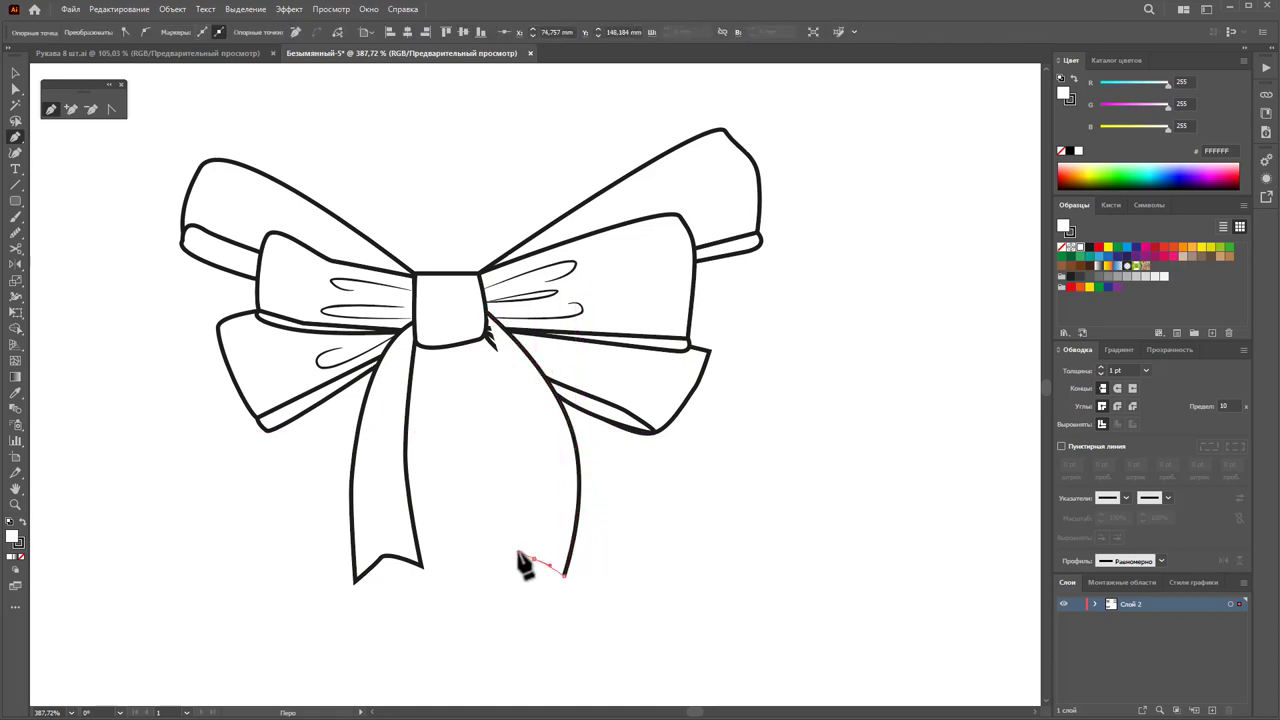
click(514, 575)
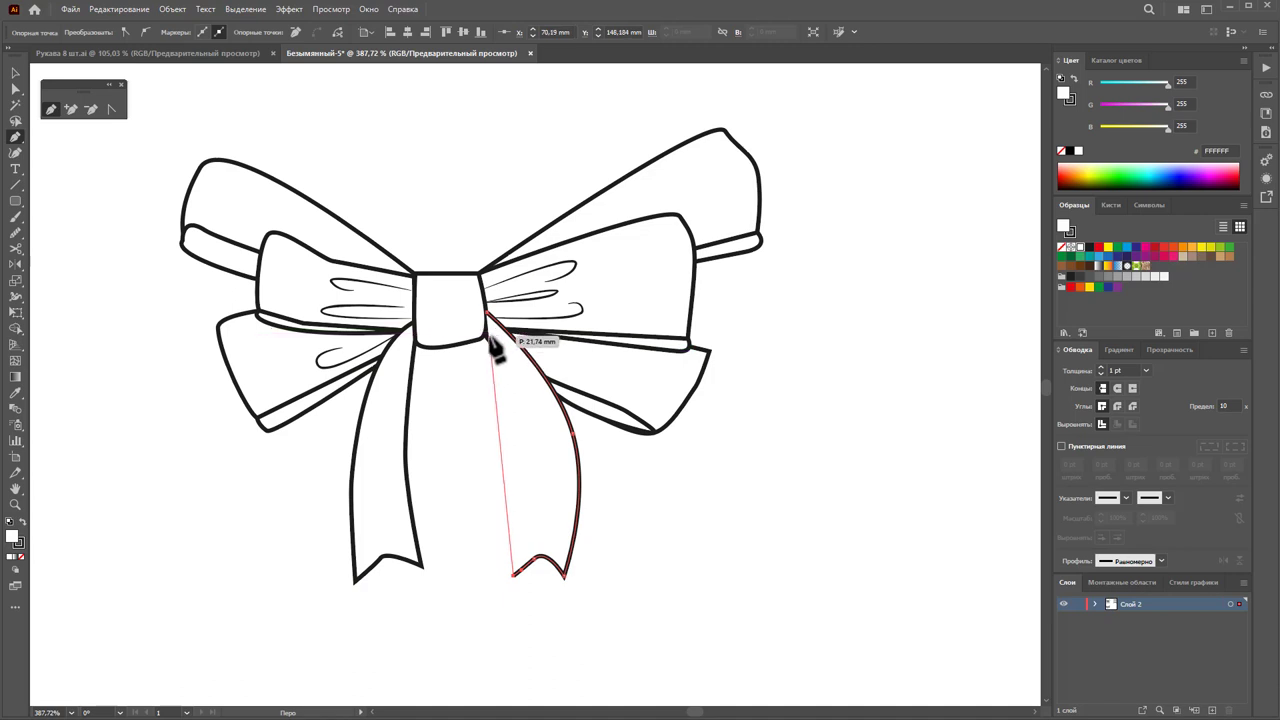
drag(486, 330, 412, 212)
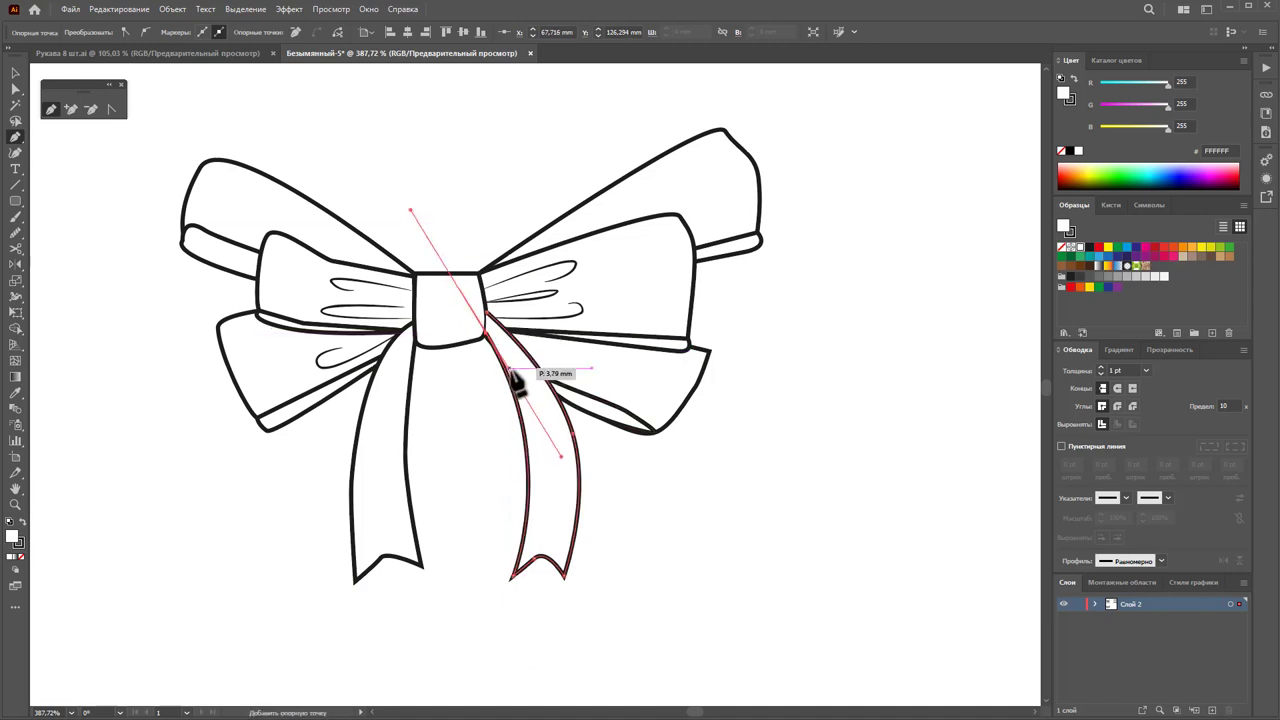
drag(490, 325, 452, 272)
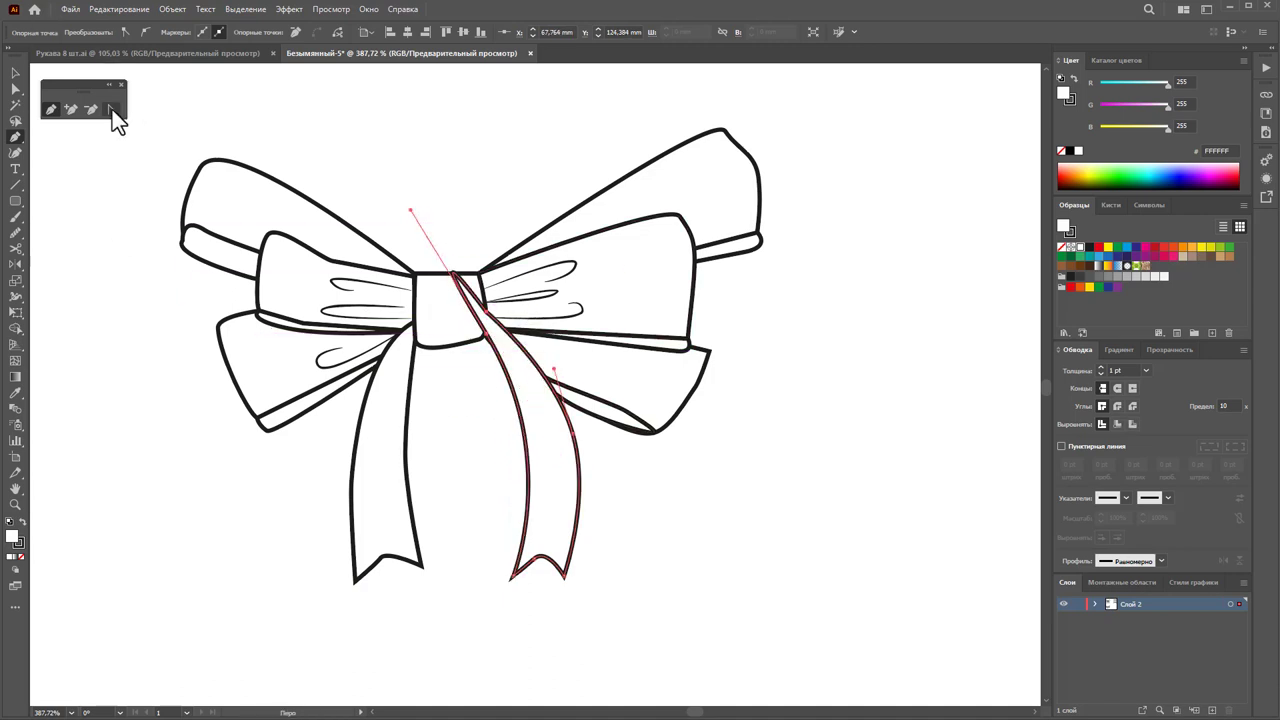
key(ctrl+z)
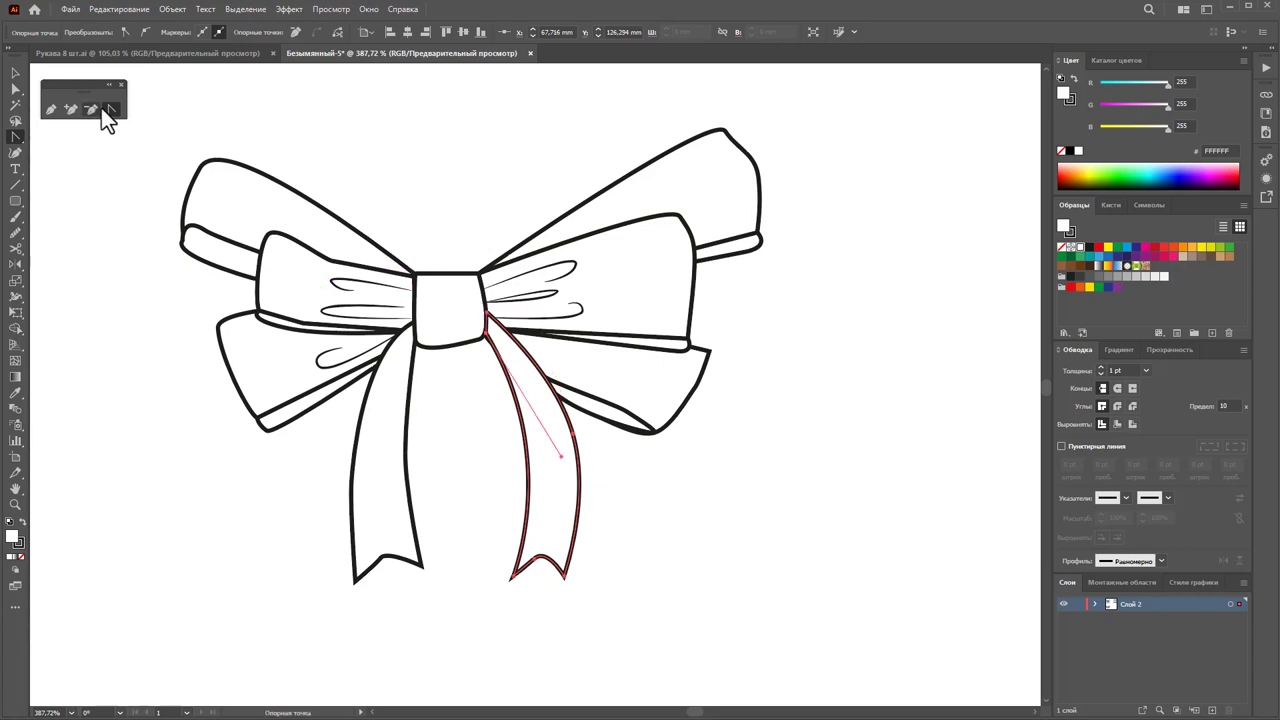
click(52, 110)
click(412, 332)
Step: Draw W-shaped zigzag fold lines down both the left and right ribbon tails
drag(378, 446, 390, 449)
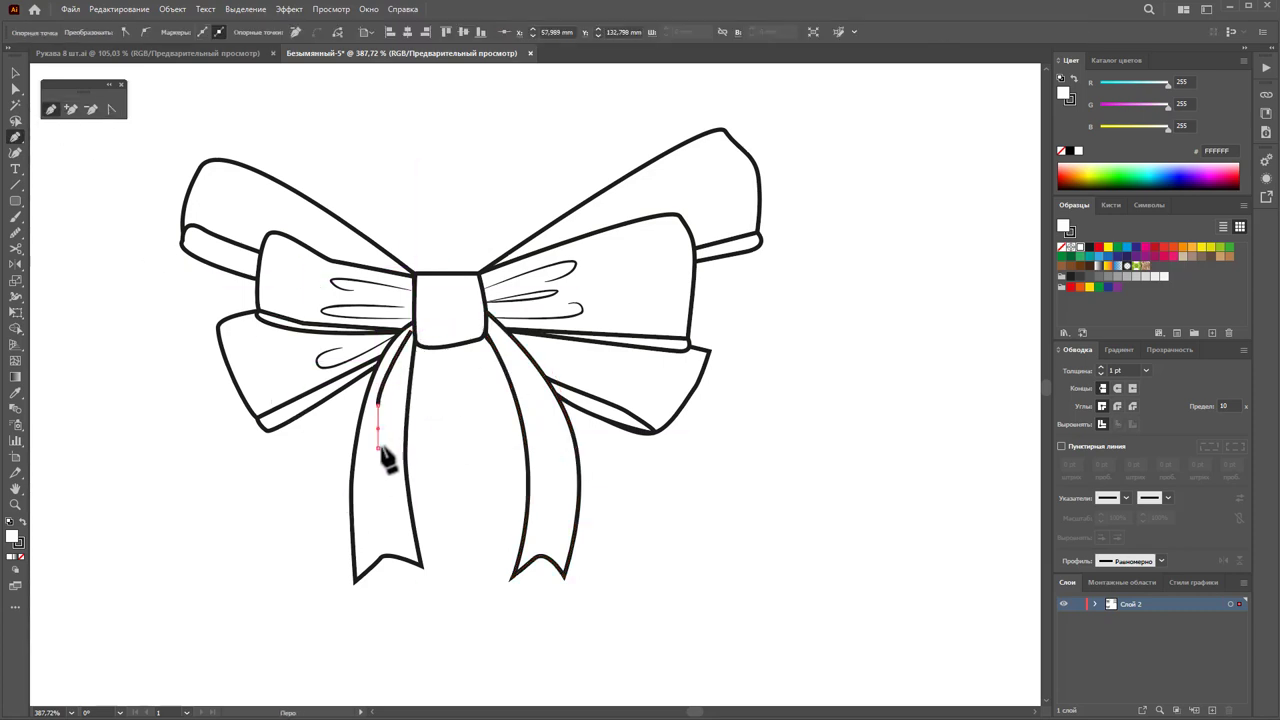
click(392, 447)
click(410, 366)
key(Escape)
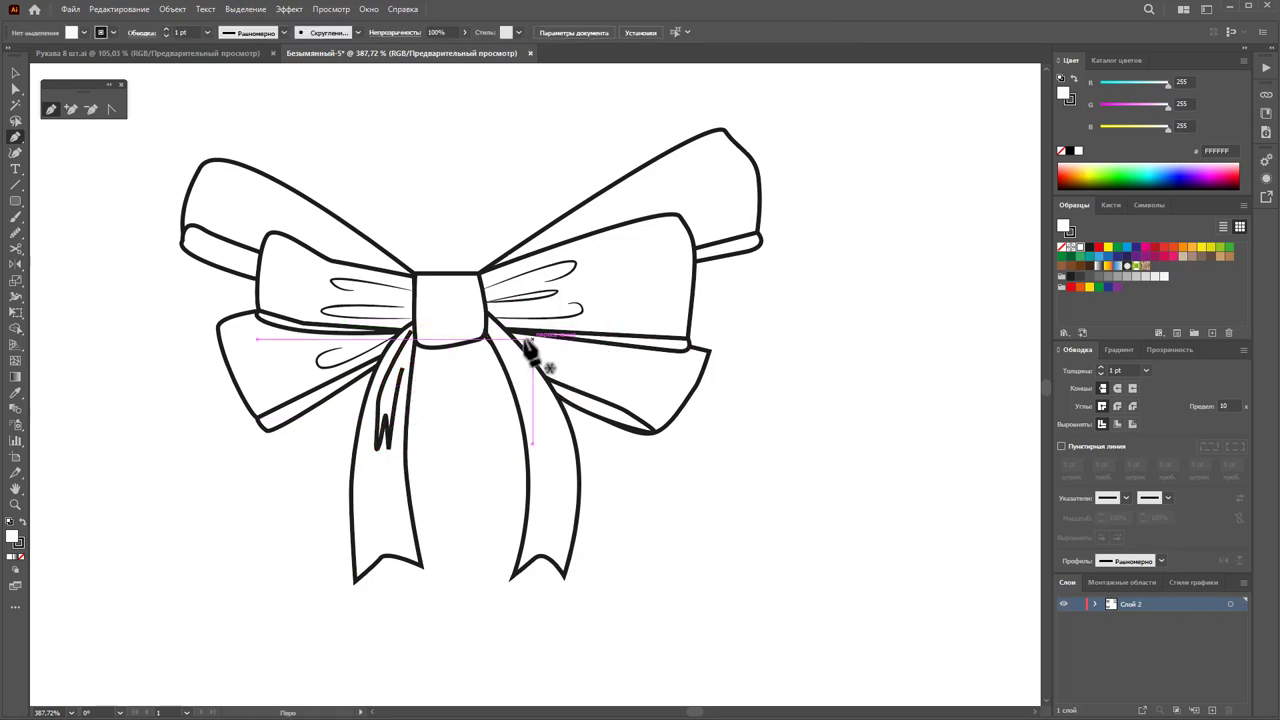
click(487, 322)
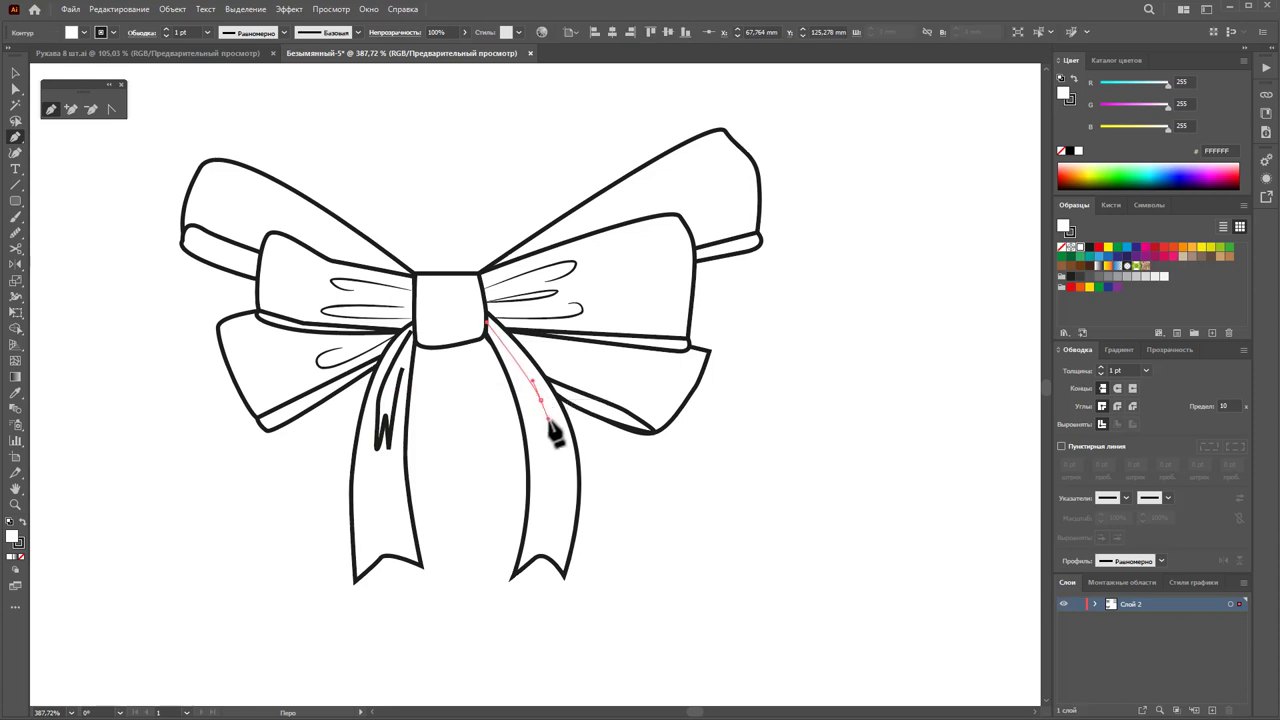
drag(545, 418, 555, 447)
click(537, 405)
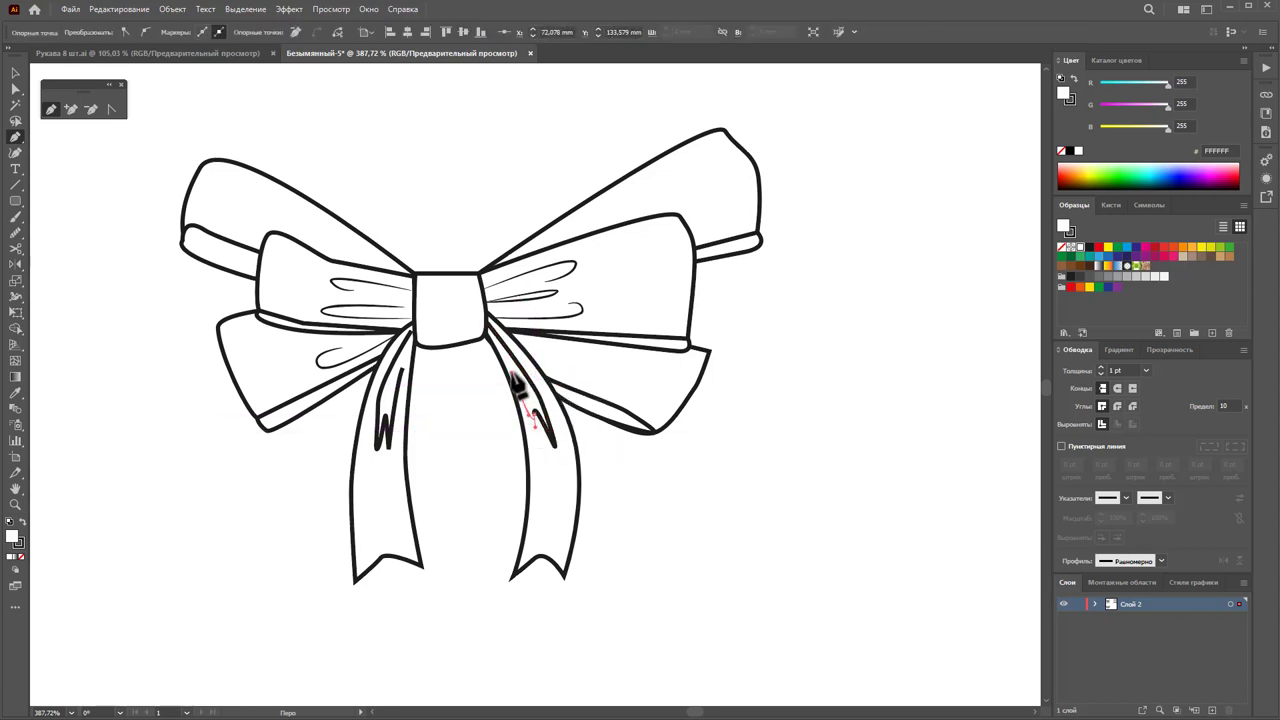
key(Escape)
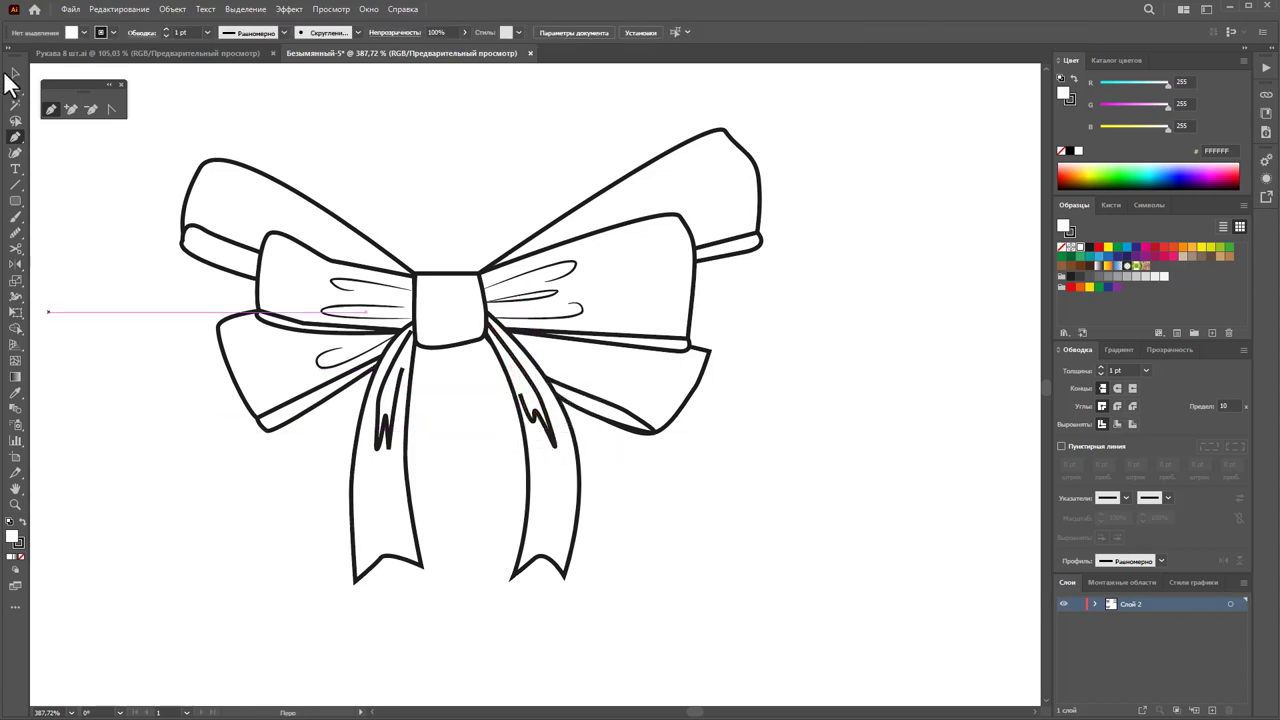
click(15, 73)
click(387, 445)
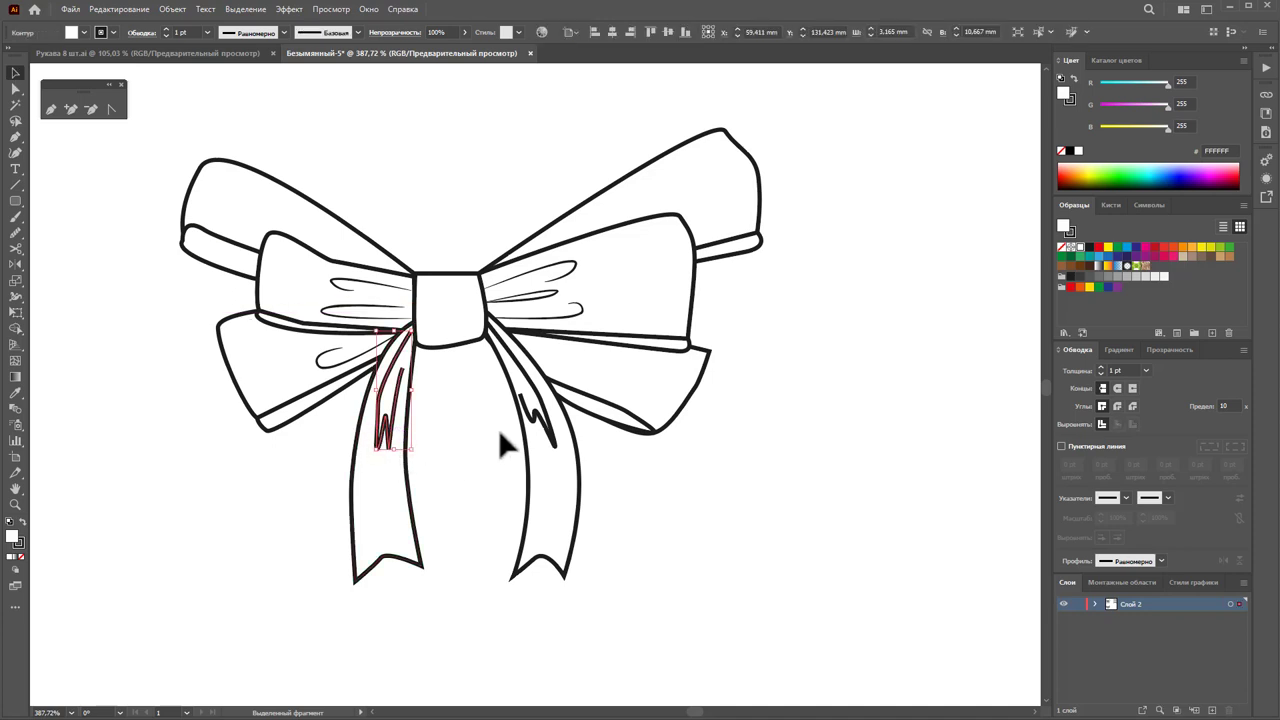
Step: Make both tail fold lines 0.5 pt strokes with a tapered width profile
shift+click(538, 421)
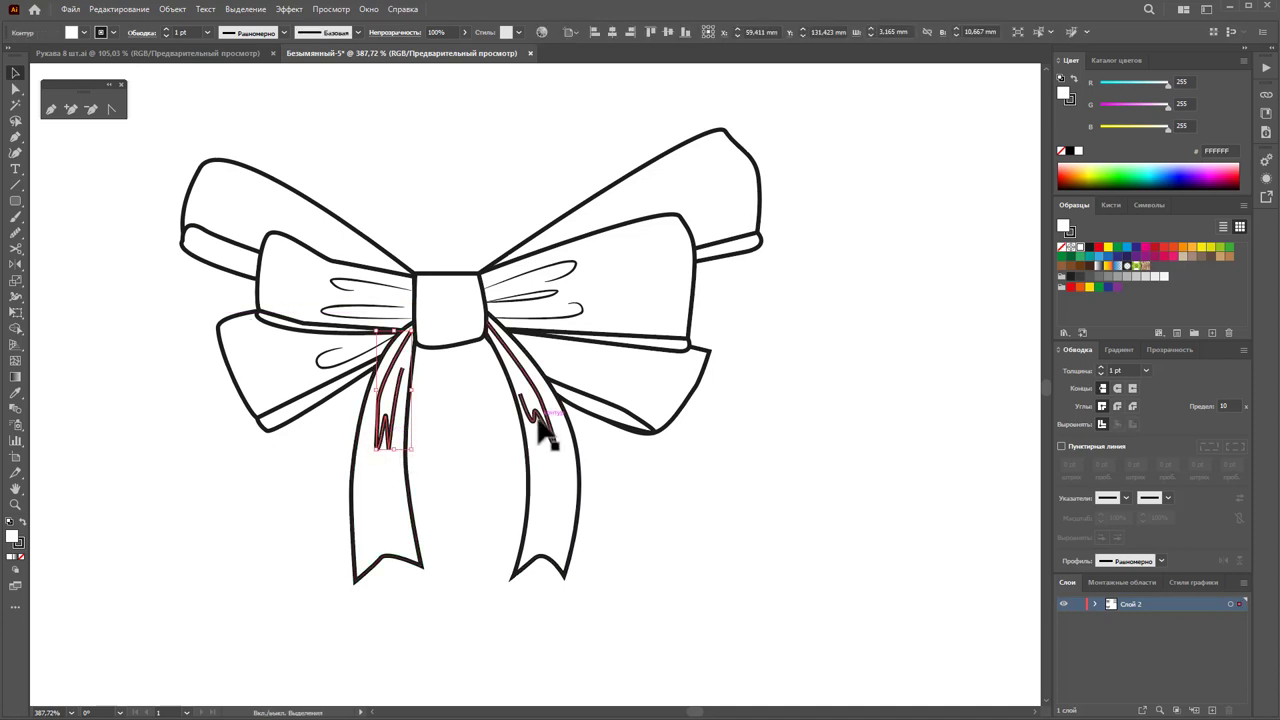
click(1146, 370)
click(1160, 400)
click(1161, 561)
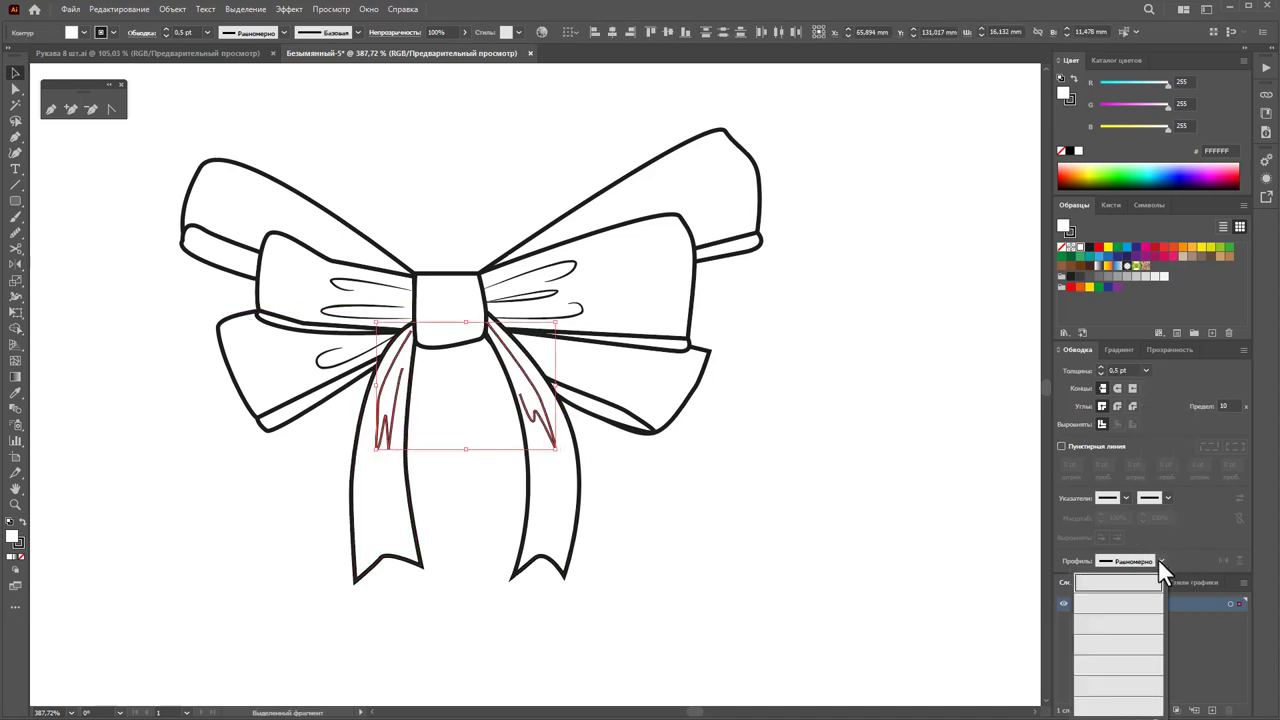
click(1127, 680)
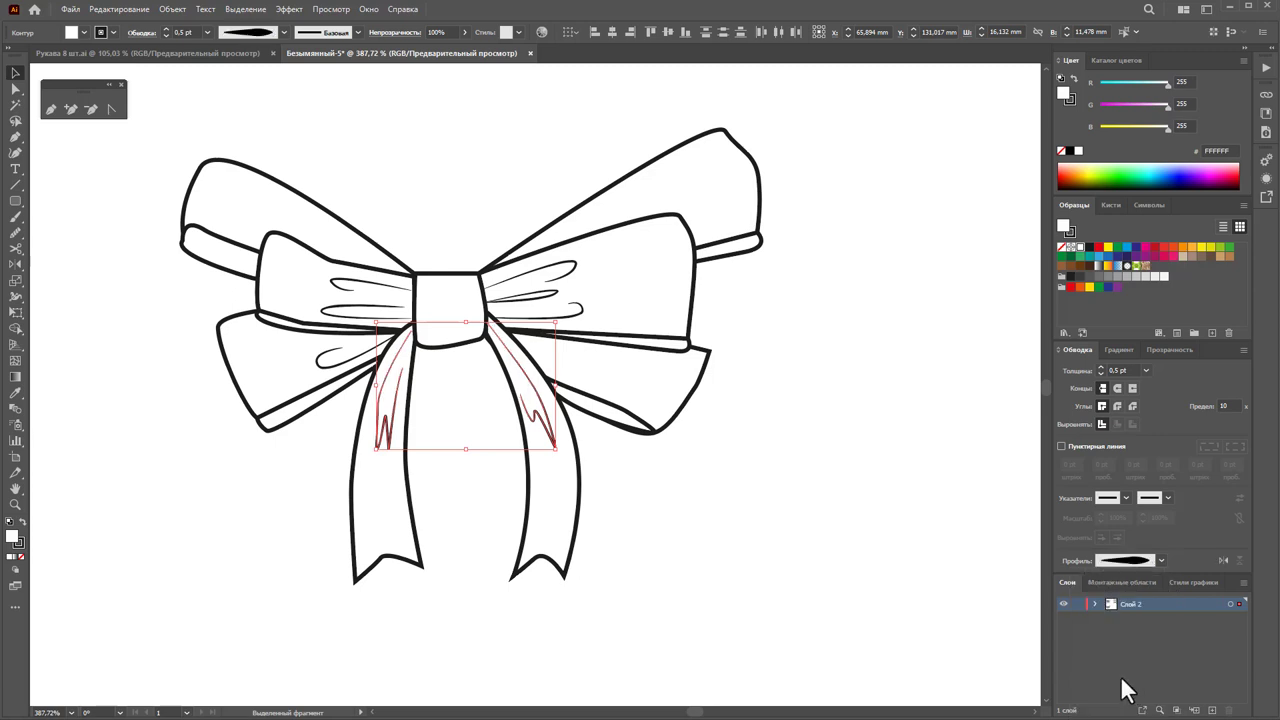
Step: Bring the knot to the front of the ribbons and zoom out to the whole bow
click(845, 577)
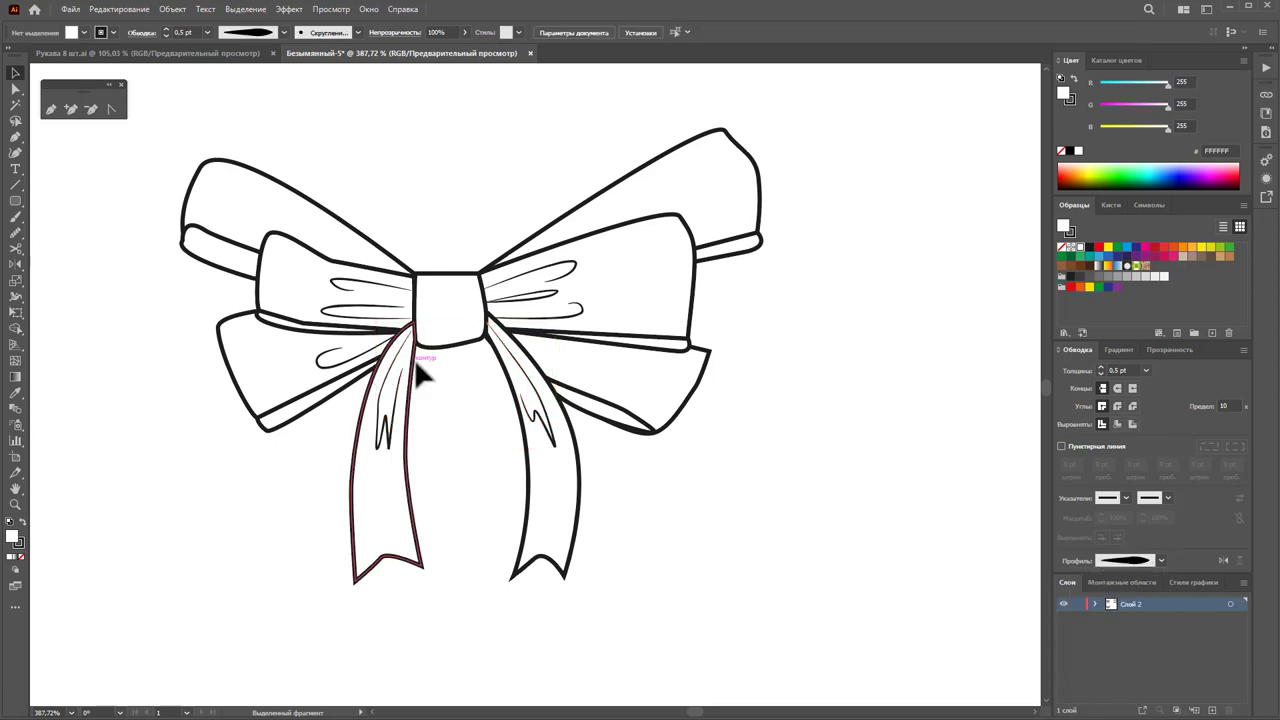
right_click(460, 318)
click(695, 636)
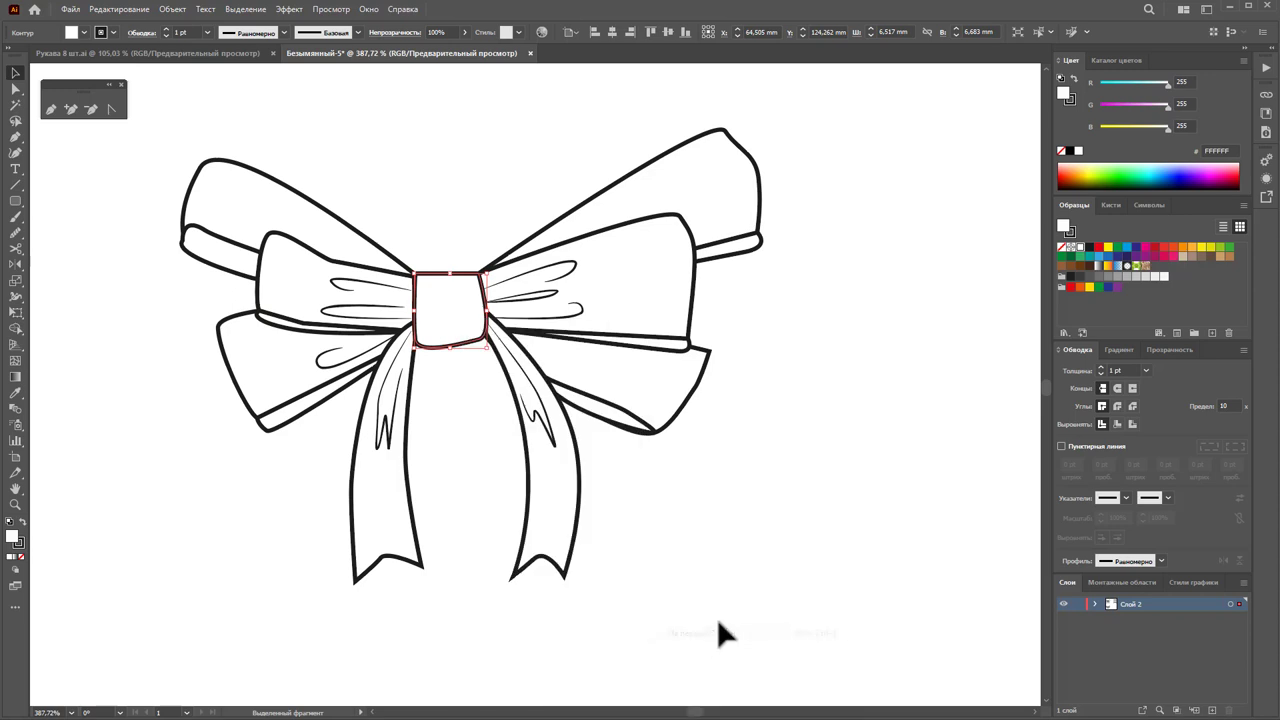
click(717, 618)
key(z)
alt+click(518, 388)
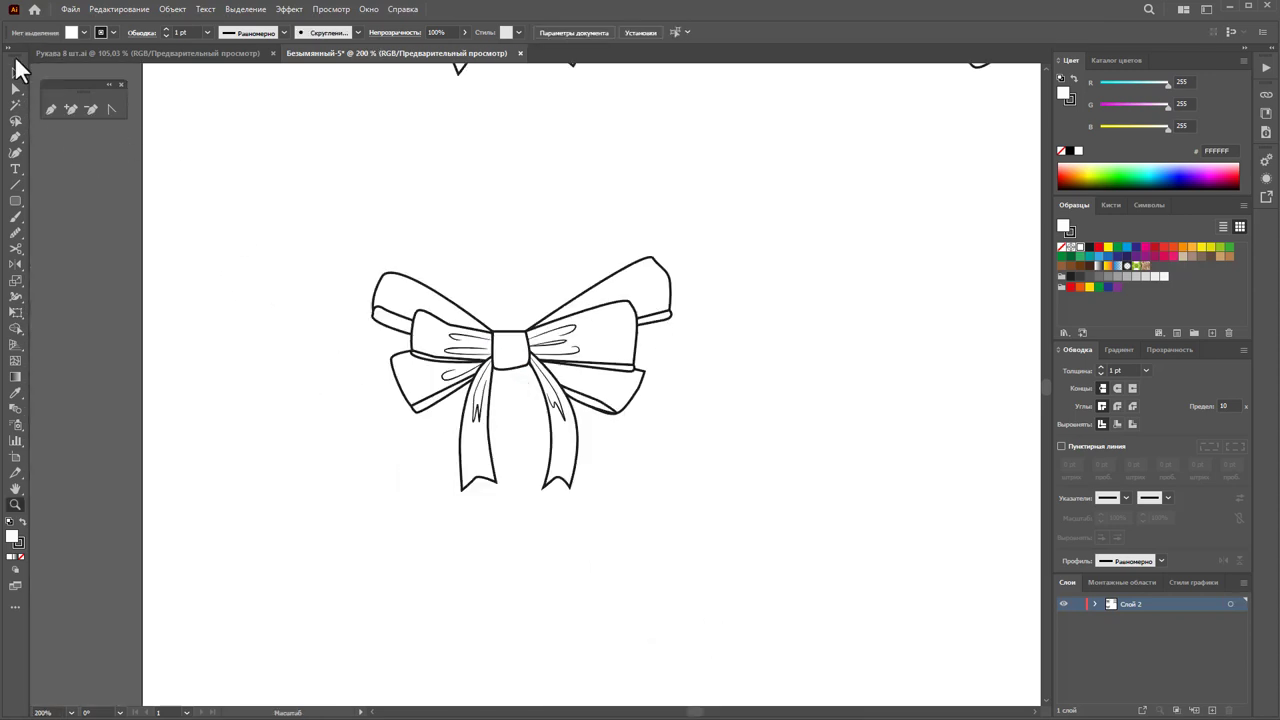
Step: Fill the four narrow loop strips with light grey DADADA
click(16, 70)
click(398, 330)
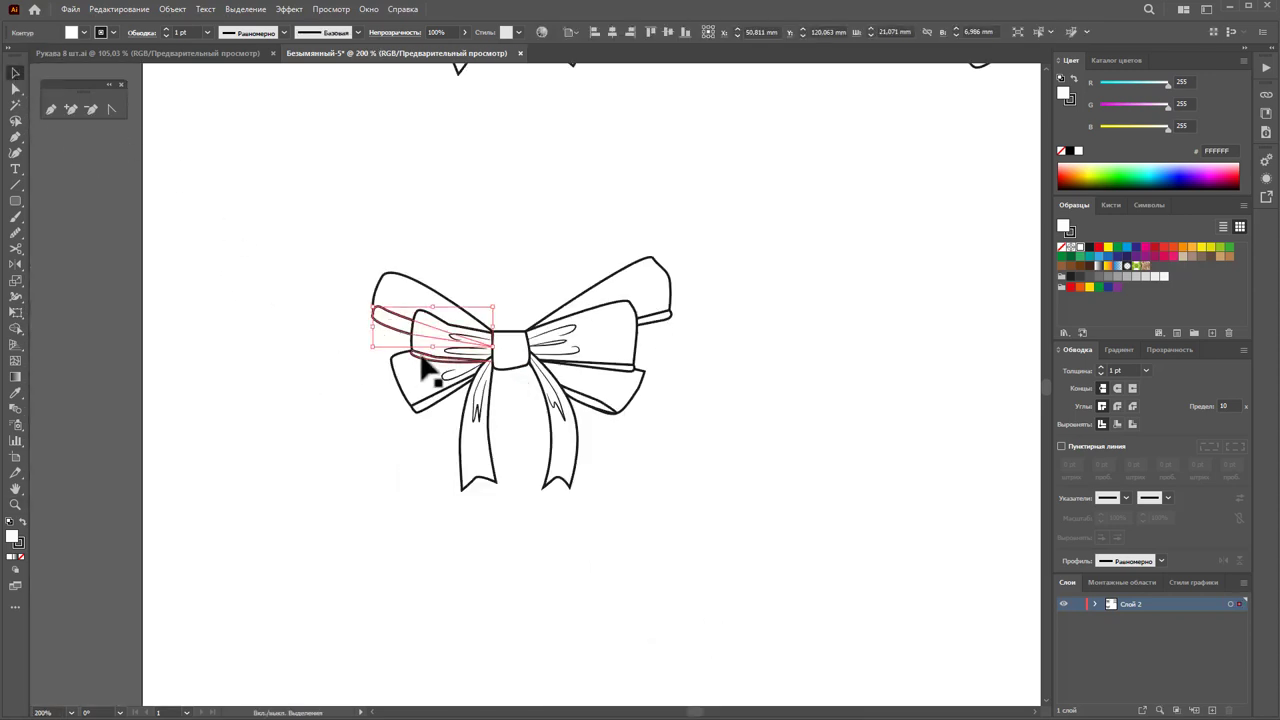
shift+click(424, 405)
shift+click(610, 410)
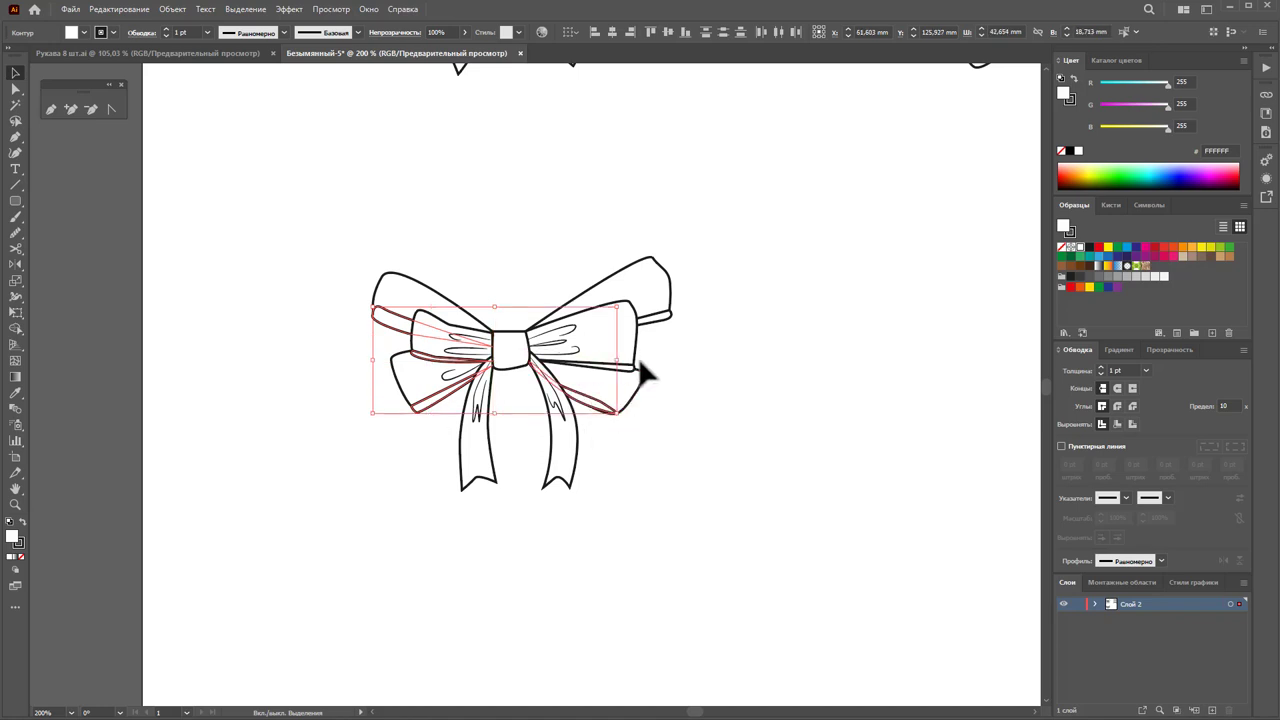
shift+click(659, 317)
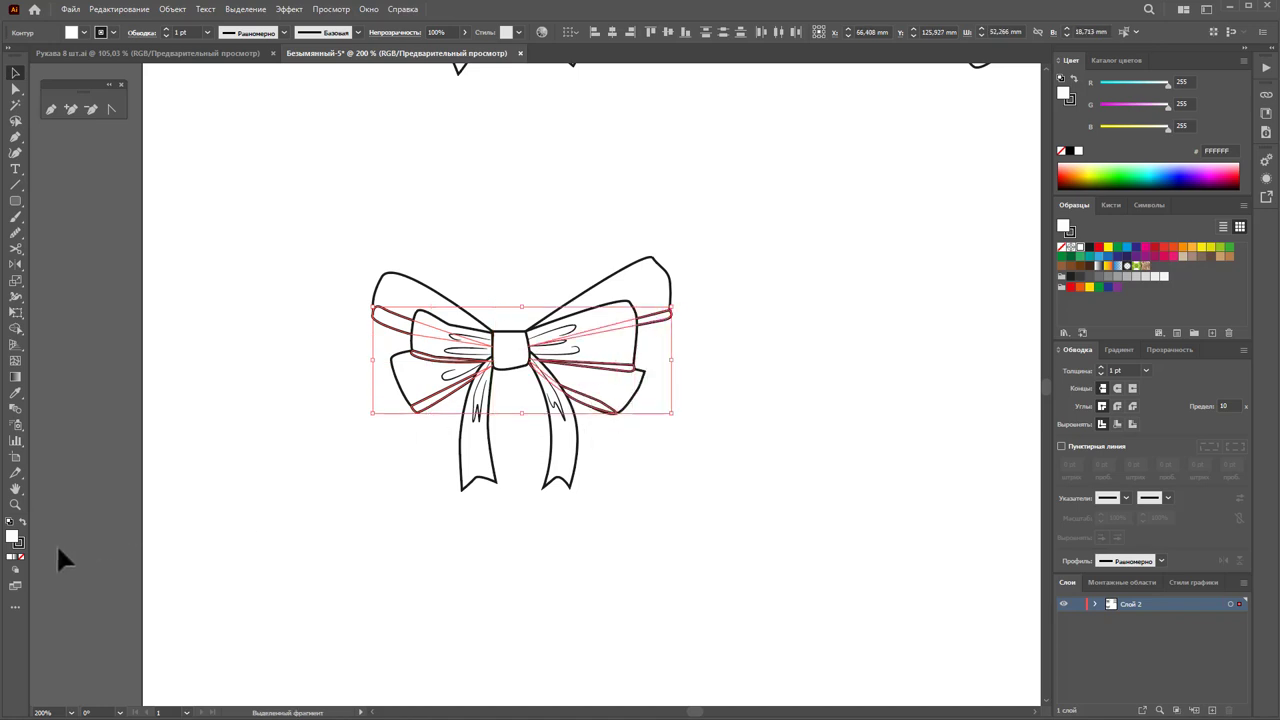
click(1155, 277)
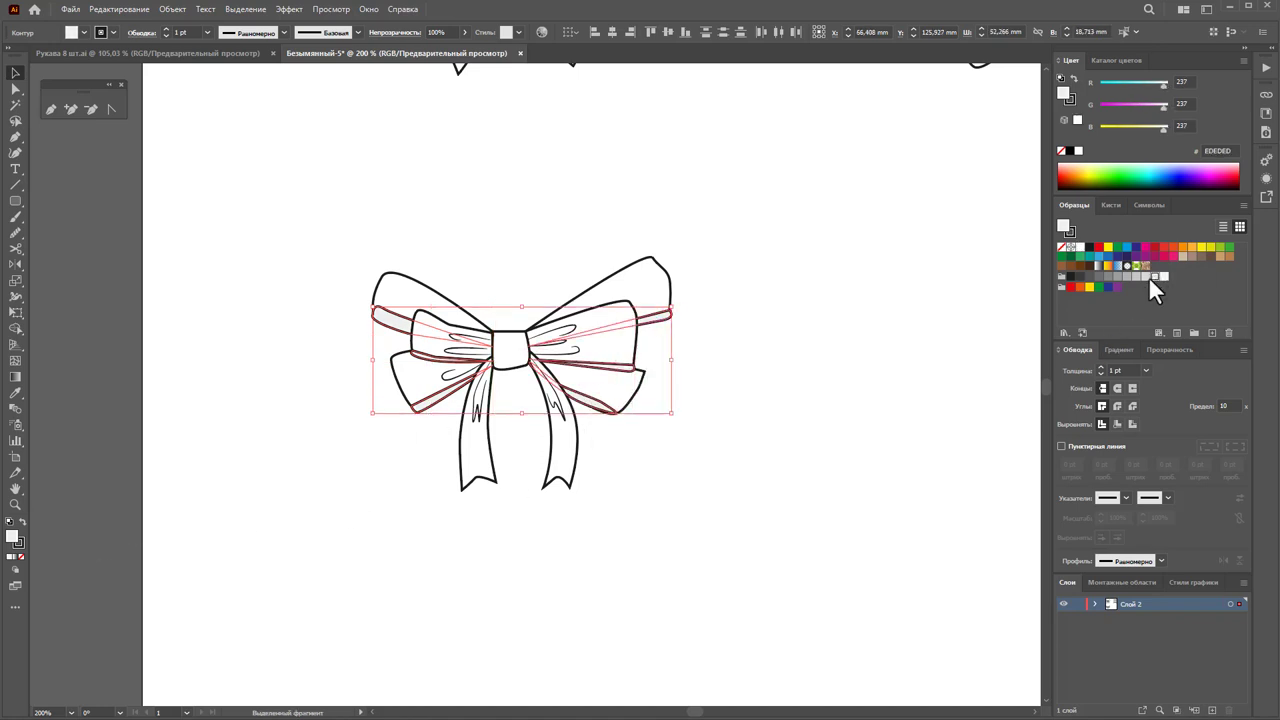
click(1145, 277)
click(846, 428)
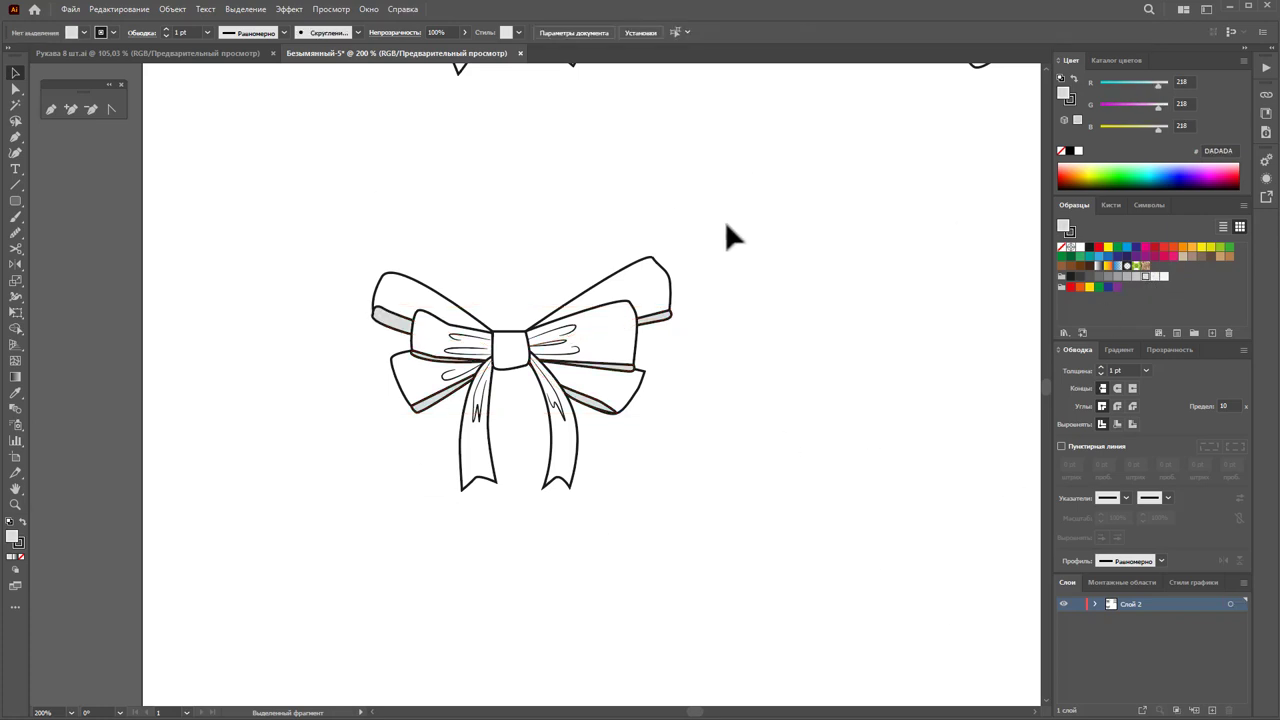
Step: Group all parts of the new bow and zoom out to see all bows
drag(727, 226, 352, 495)
right_click(558, 350)
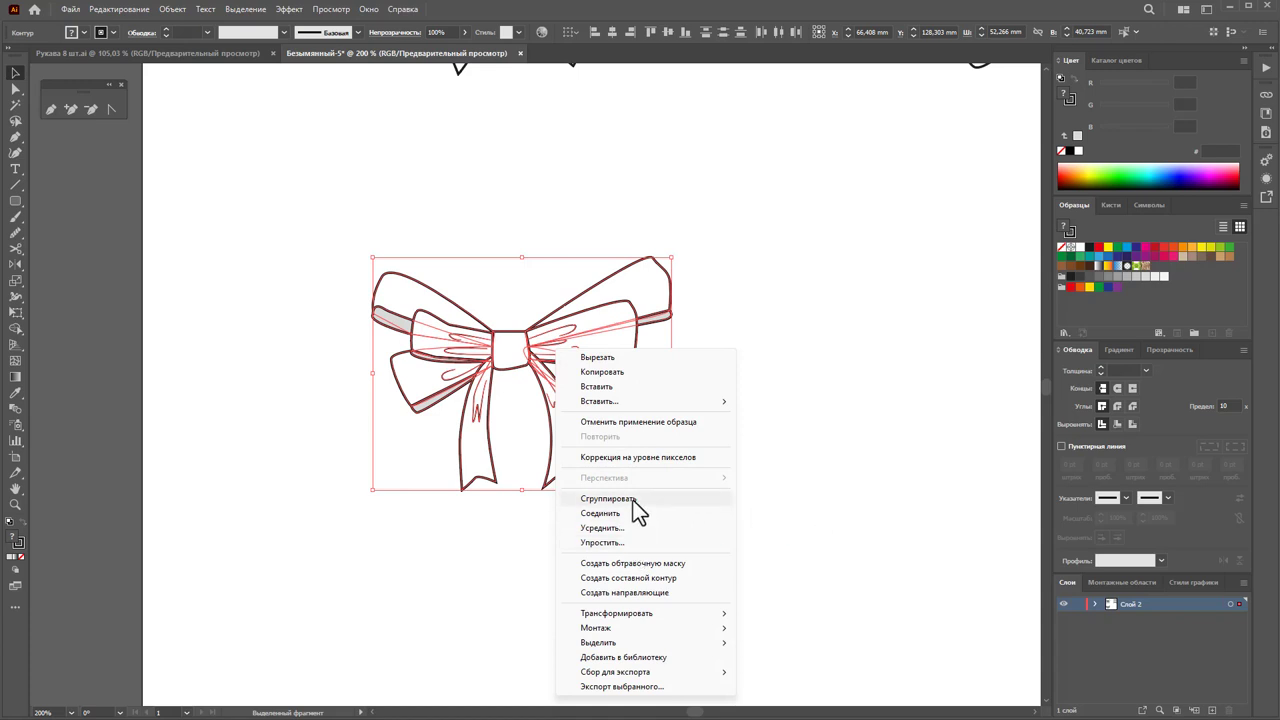
click(636, 509)
click(738, 470)
key(z)
alt+click(673, 373)
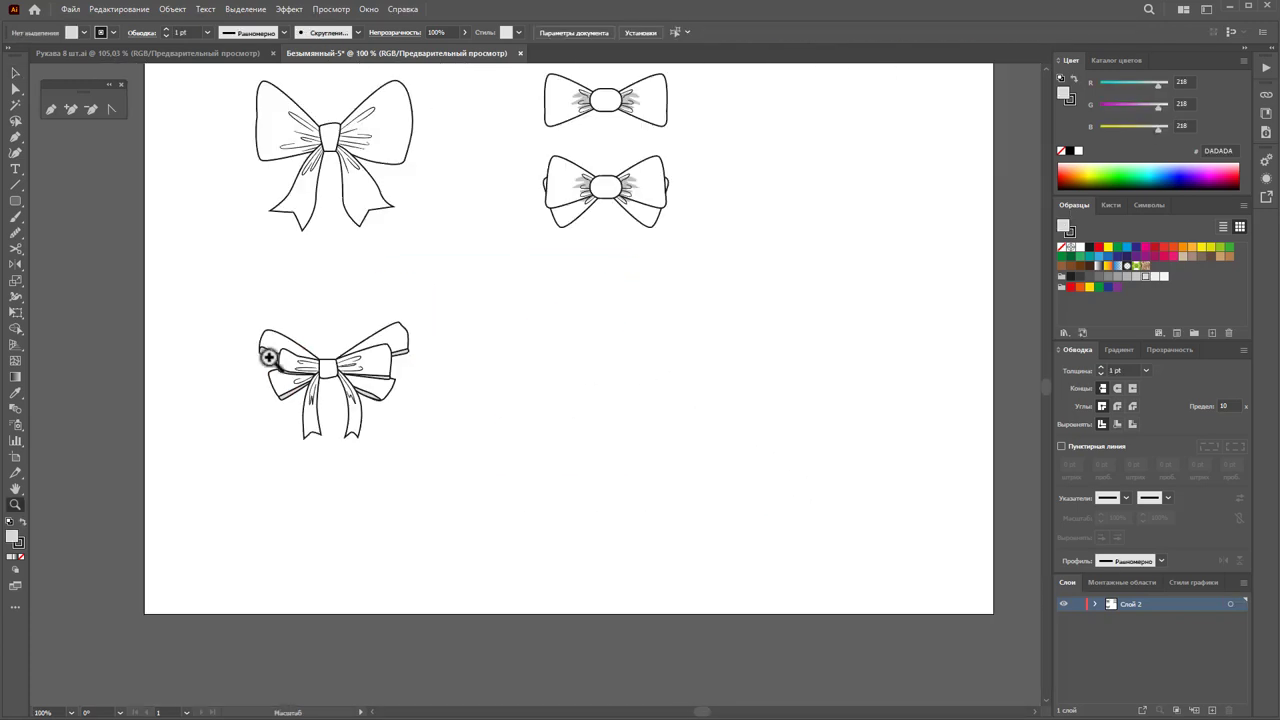
Step: Pull the lower bow's right loop points up and to the left
scroll(268, 357, up, 1)
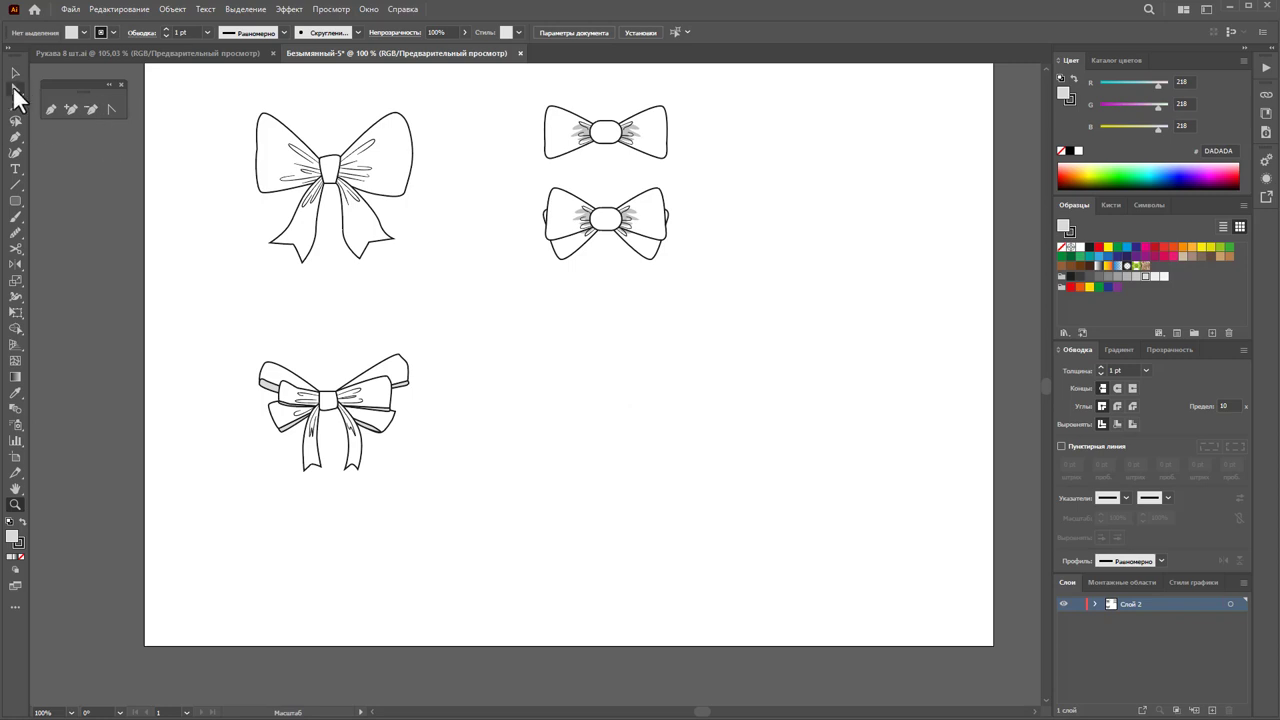
drag(441, 321, 403, 416)
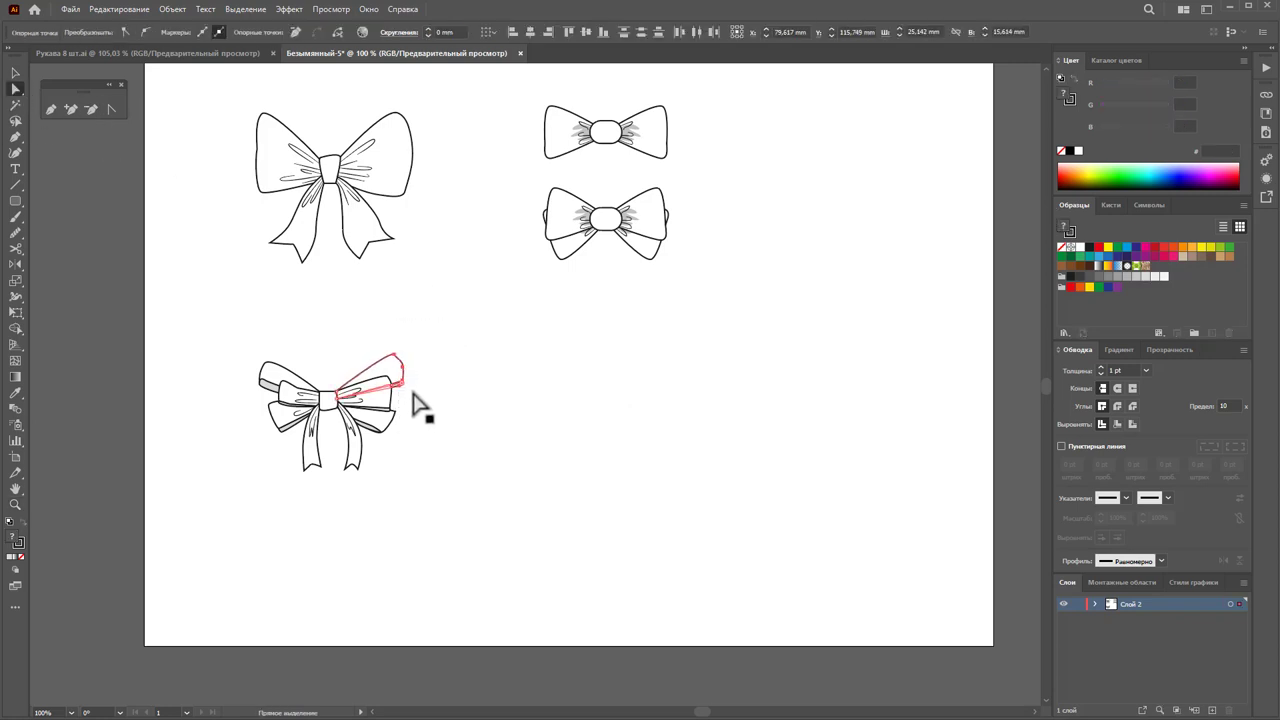
mouse_move(416, 398)
mouse_down()
mouse_move(391, 348)
mouse_move(408, 380)
mouse_up()
click(462, 388)
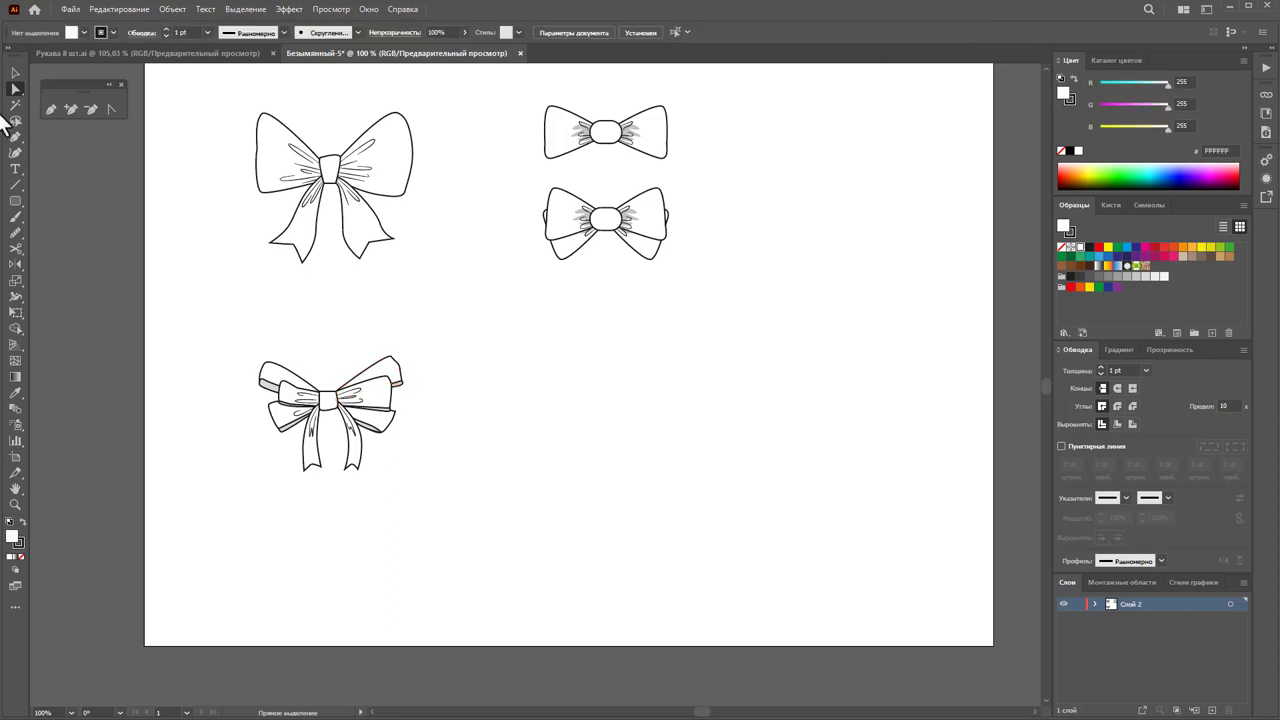
click(20, 73)
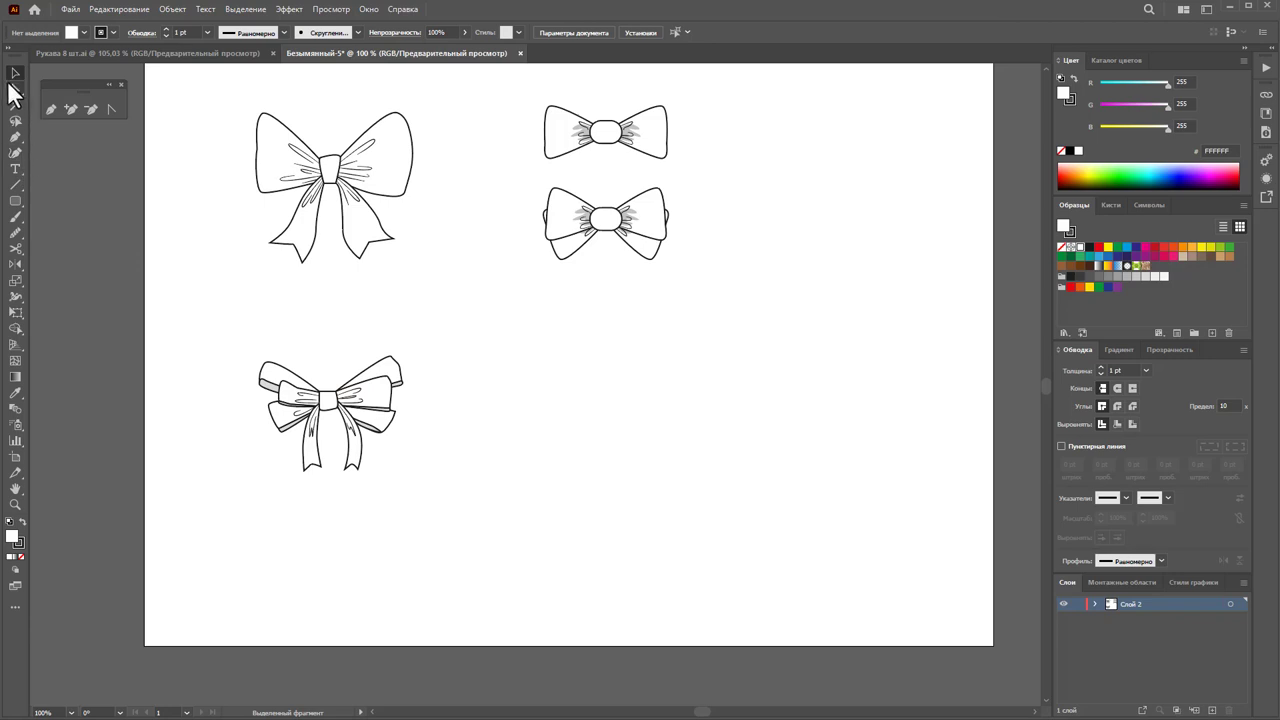
Step: Adjust an anchor on the lower bow's ribbon tail to reshape its curve
click(299, 455)
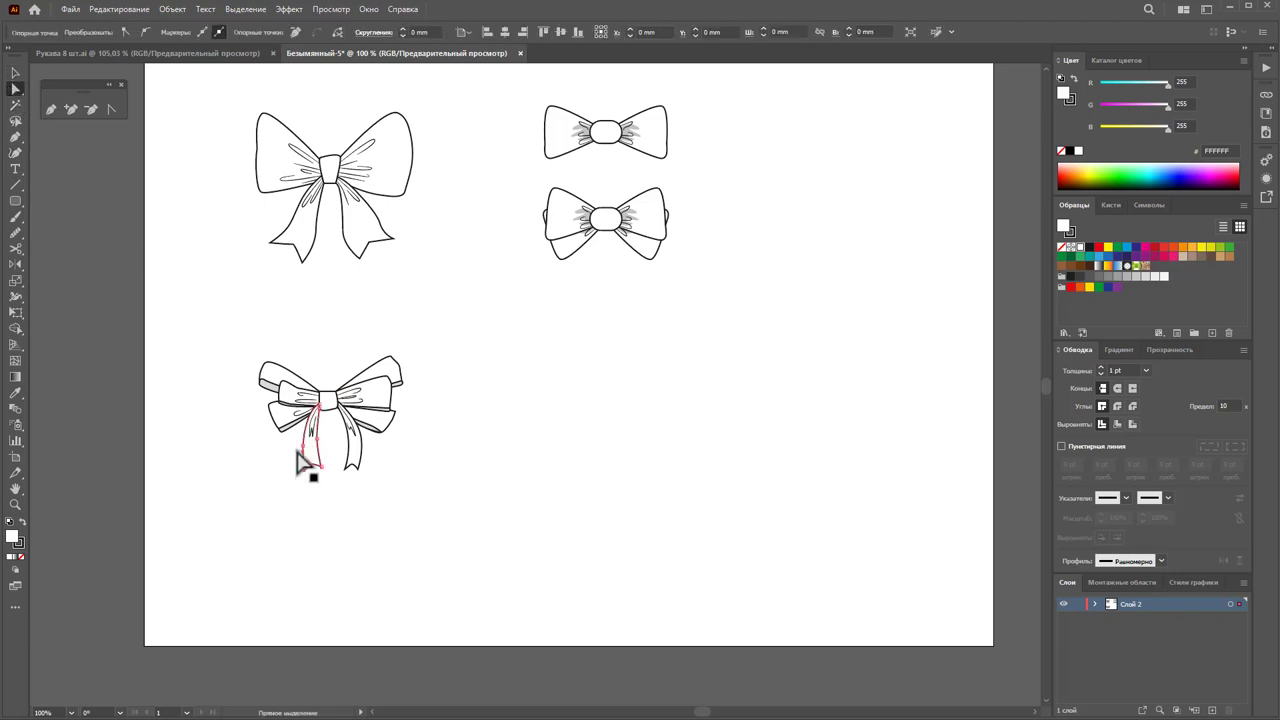
click(303, 455)
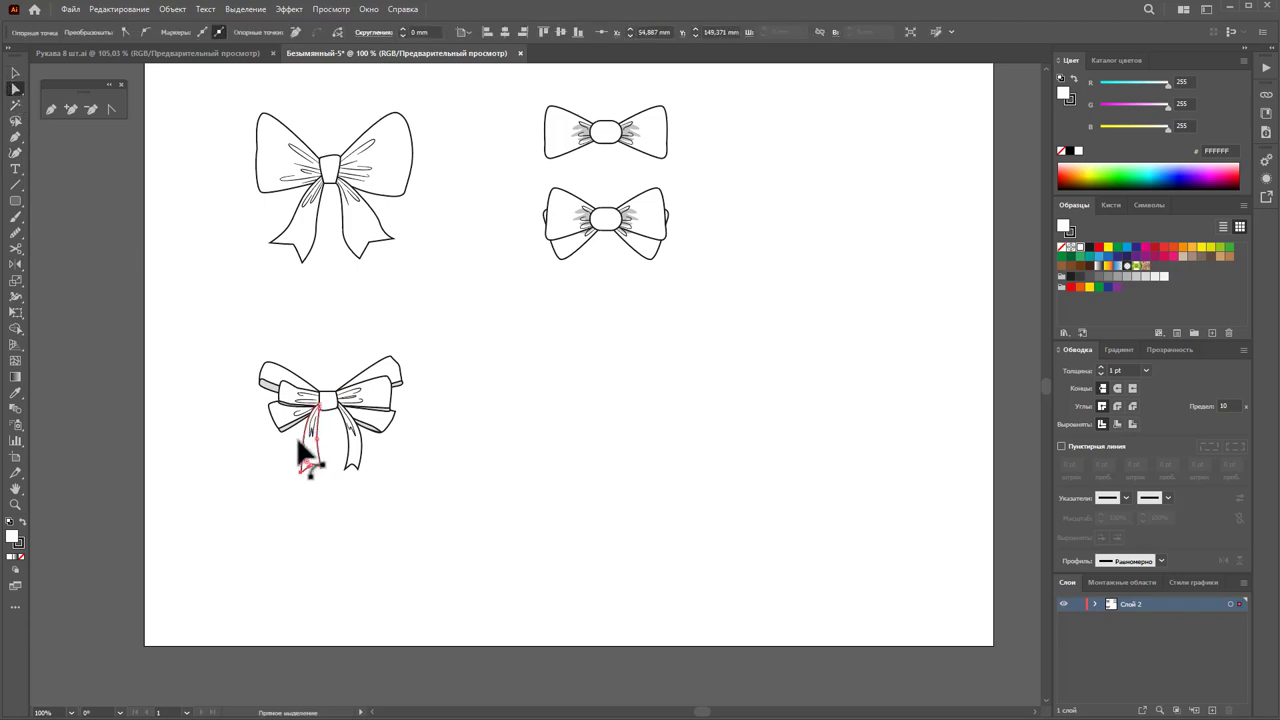
click(305, 458)
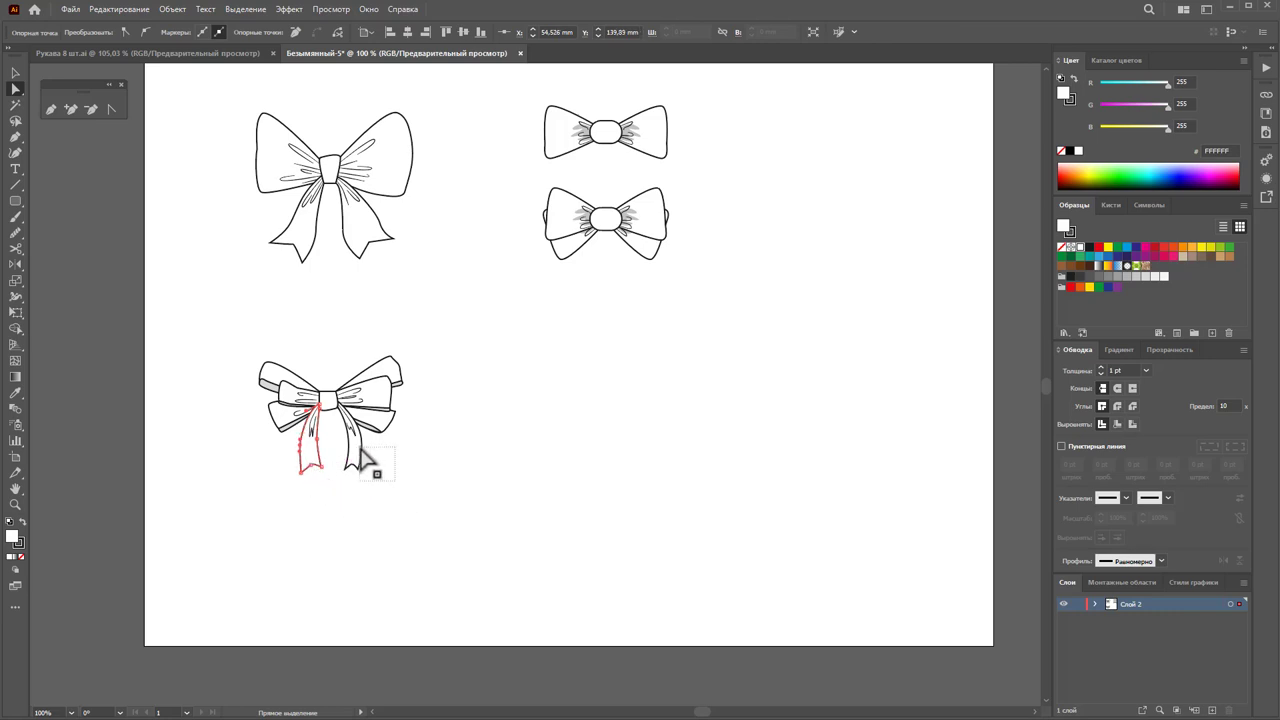
click(388, 497)
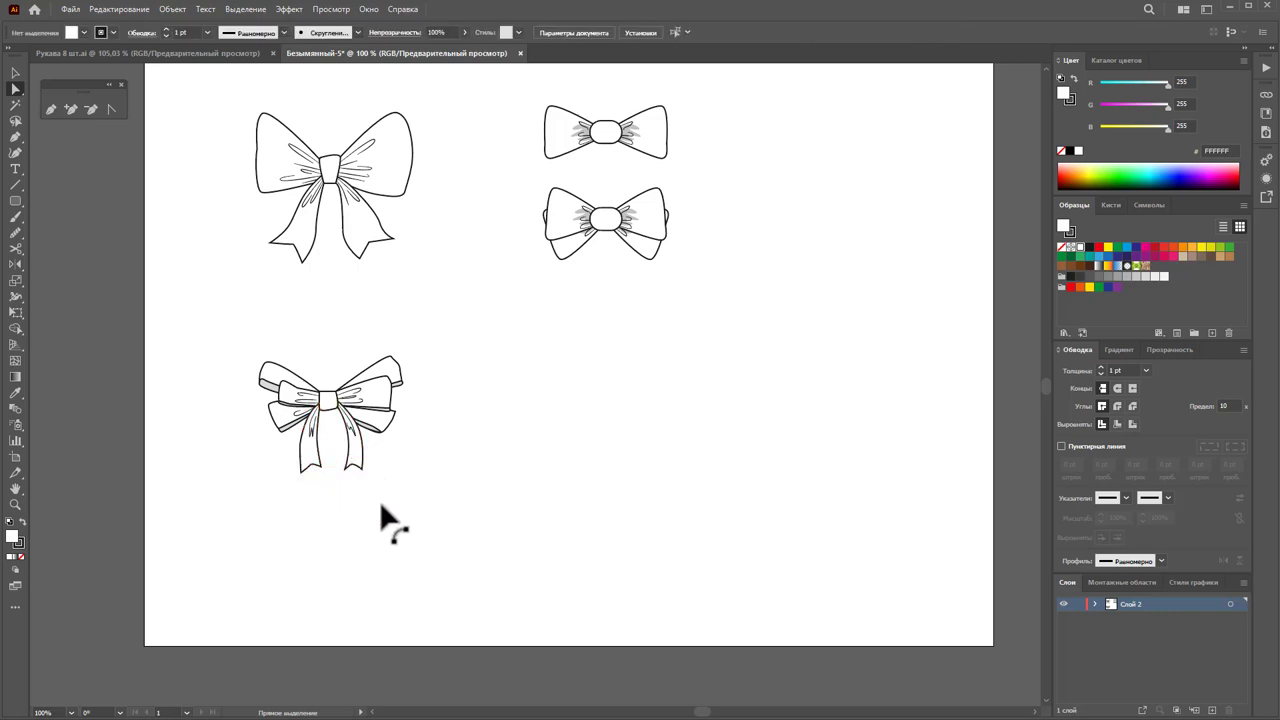
drag(303, 450, 295, 453)
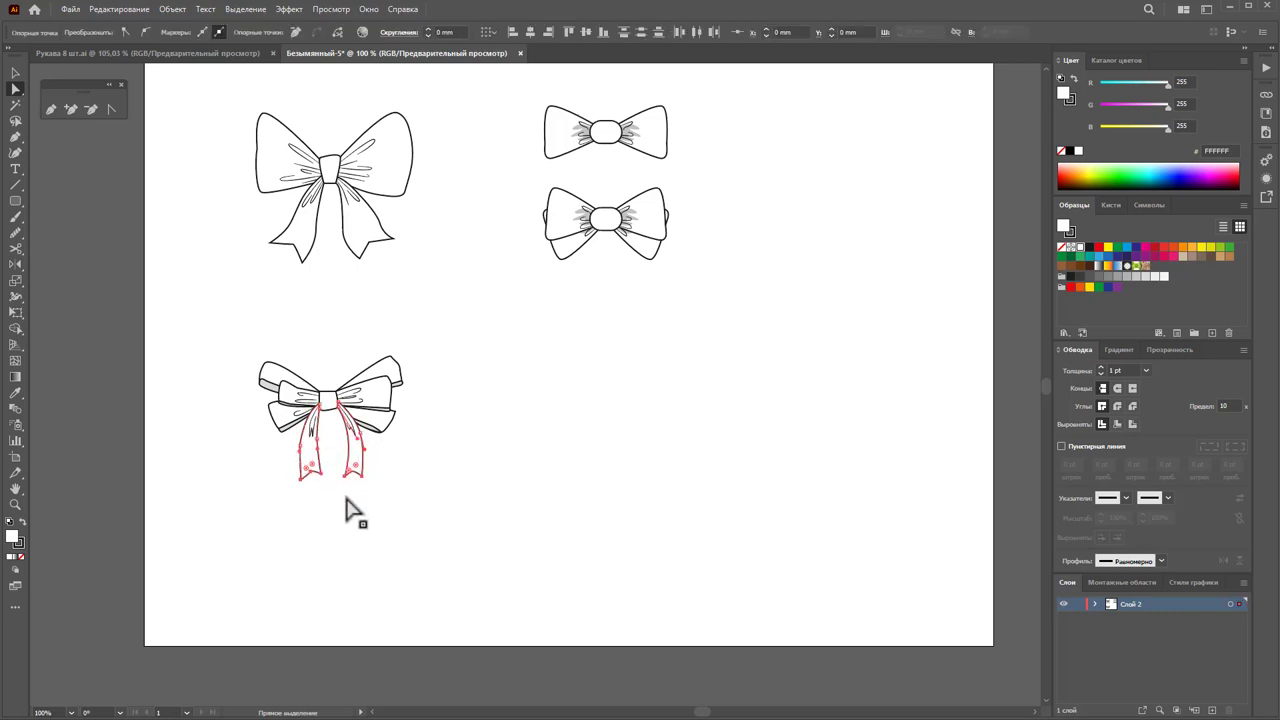
click(400, 514)
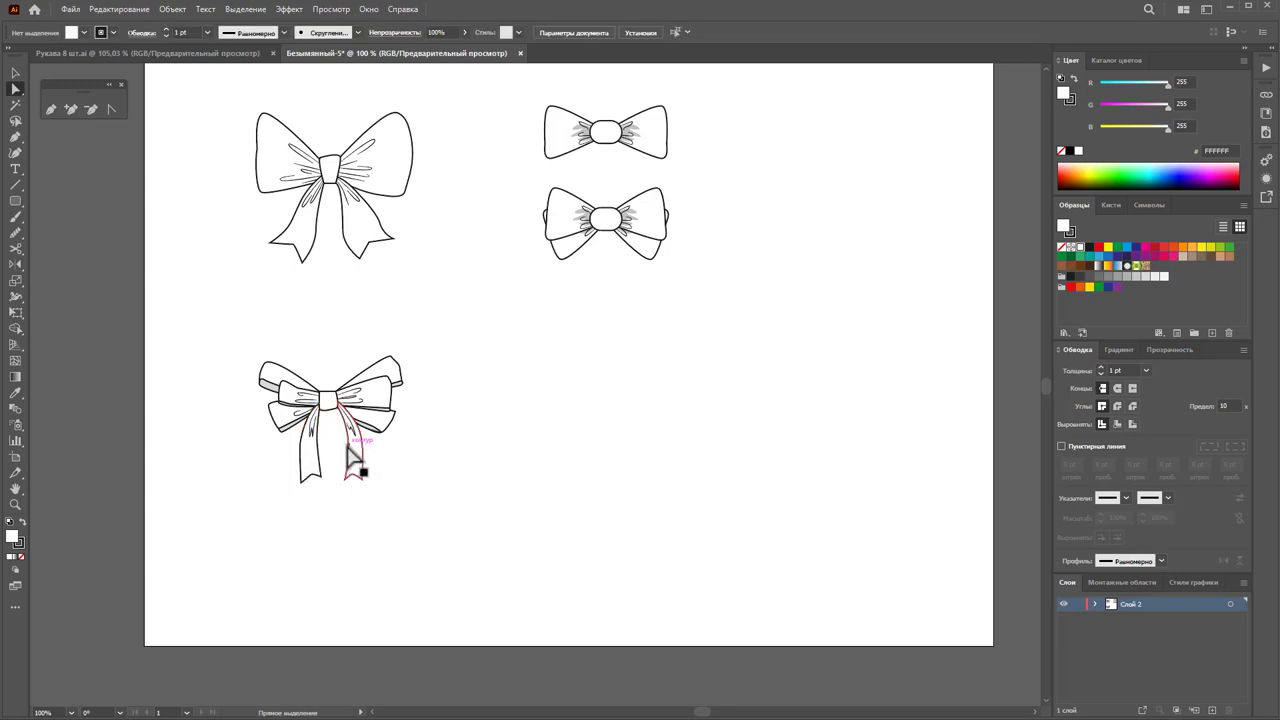
click(348, 447)
drag(358, 455, 357, 449)
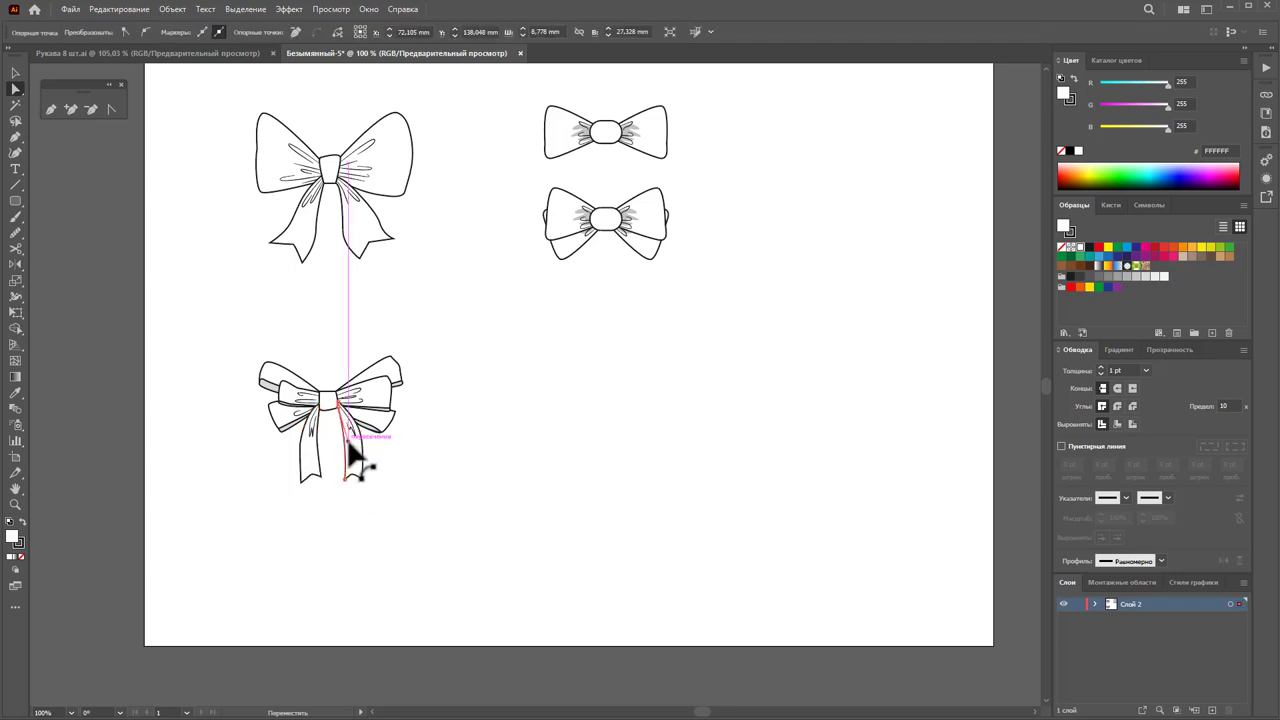
click(363, 491)
click(318, 462)
click(603, 378)
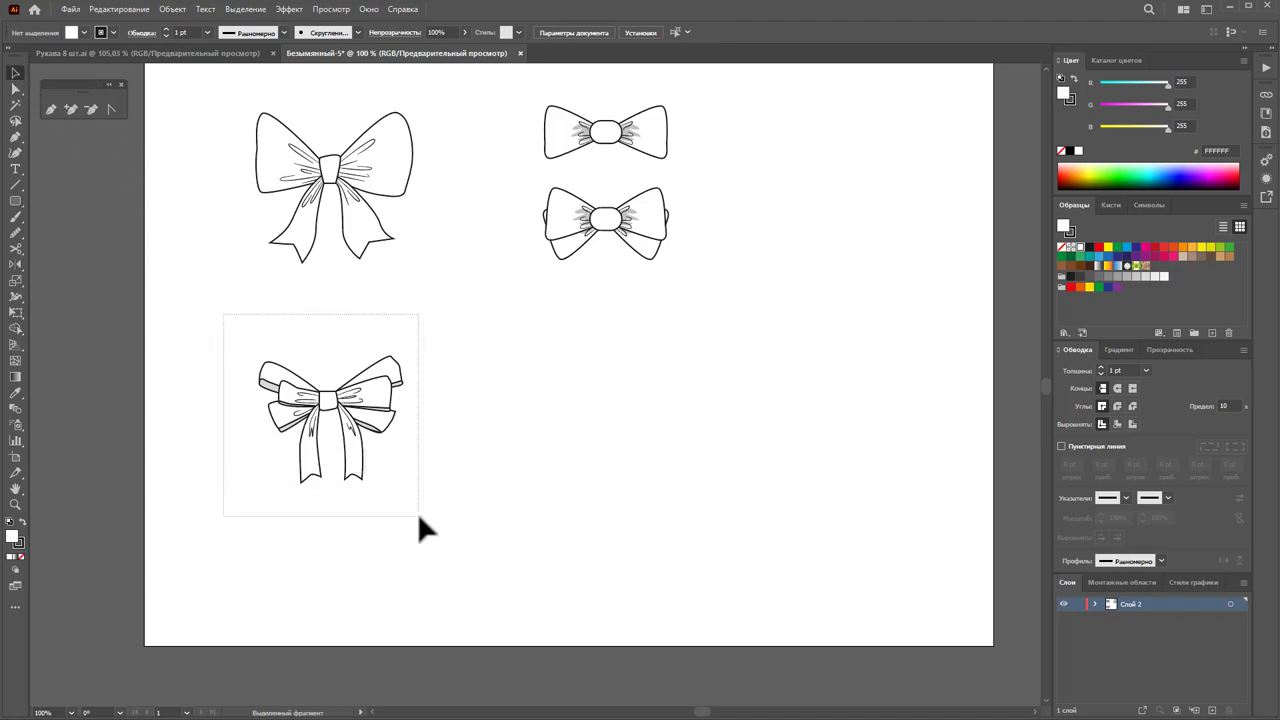
Step: Scale the lower bow up, nudge it down slightly, and enter its group for editing
mouse_move(418, 516)
mouse_down()
mouse_move(401, 487)
mouse_move(426, 502)
mouse_up()
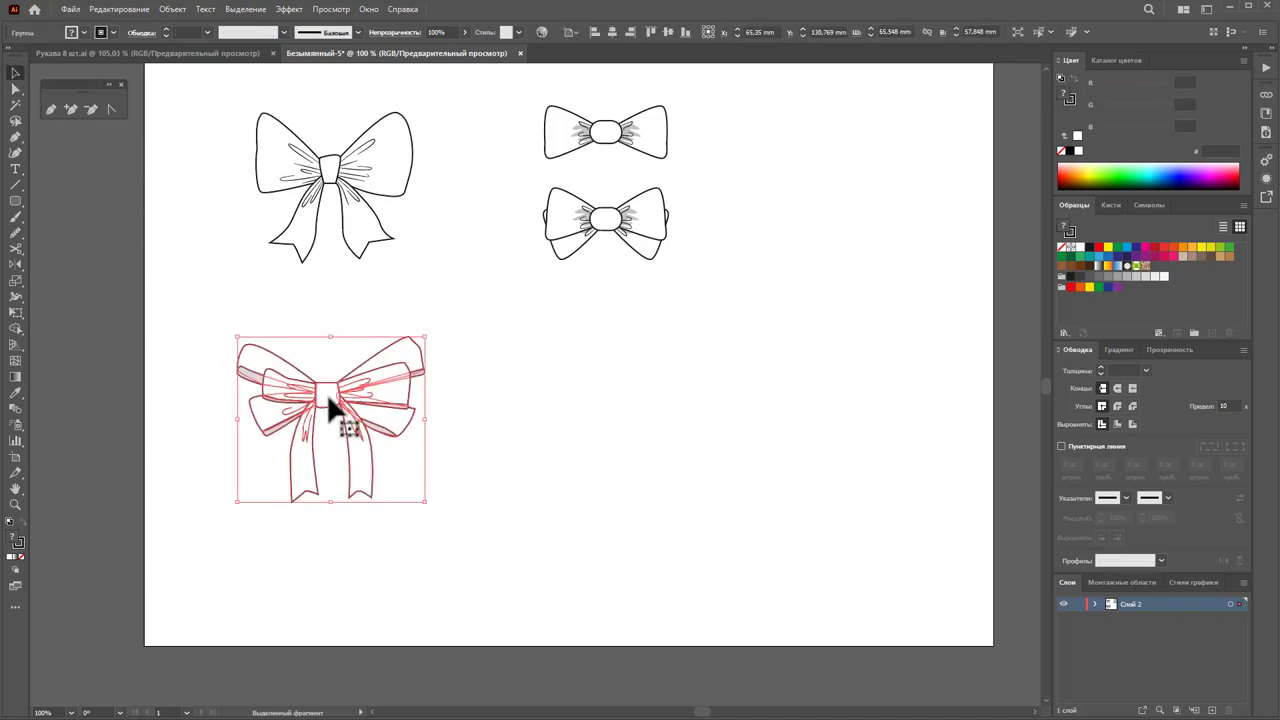
drag(327, 393, 330, 401)
click(486, 471)
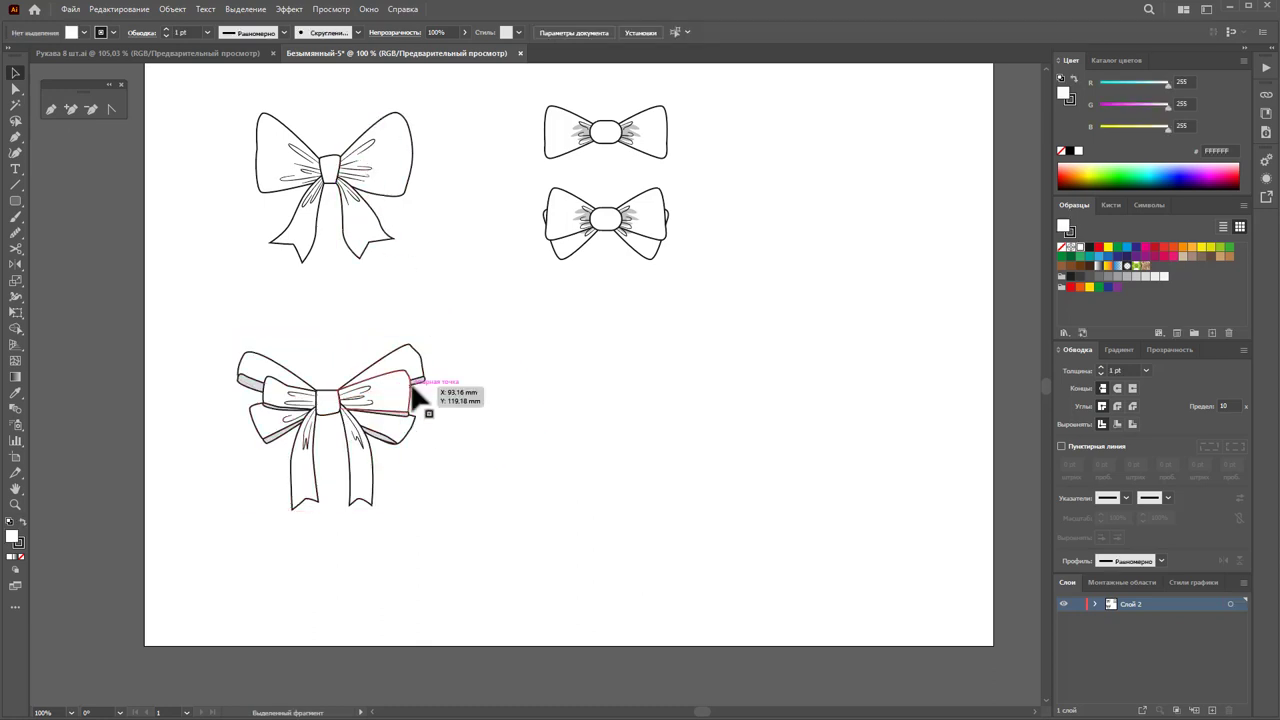
click(258, 390)
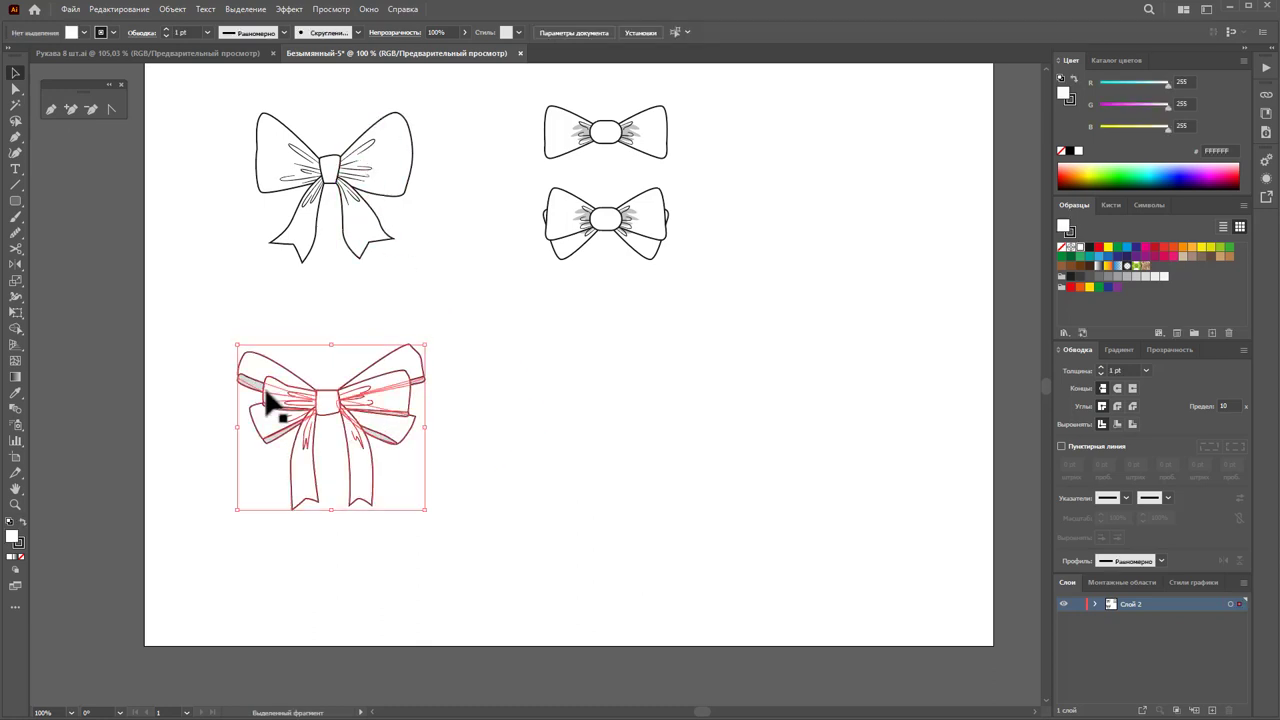
double_click(262, 398)
click(263, 398)
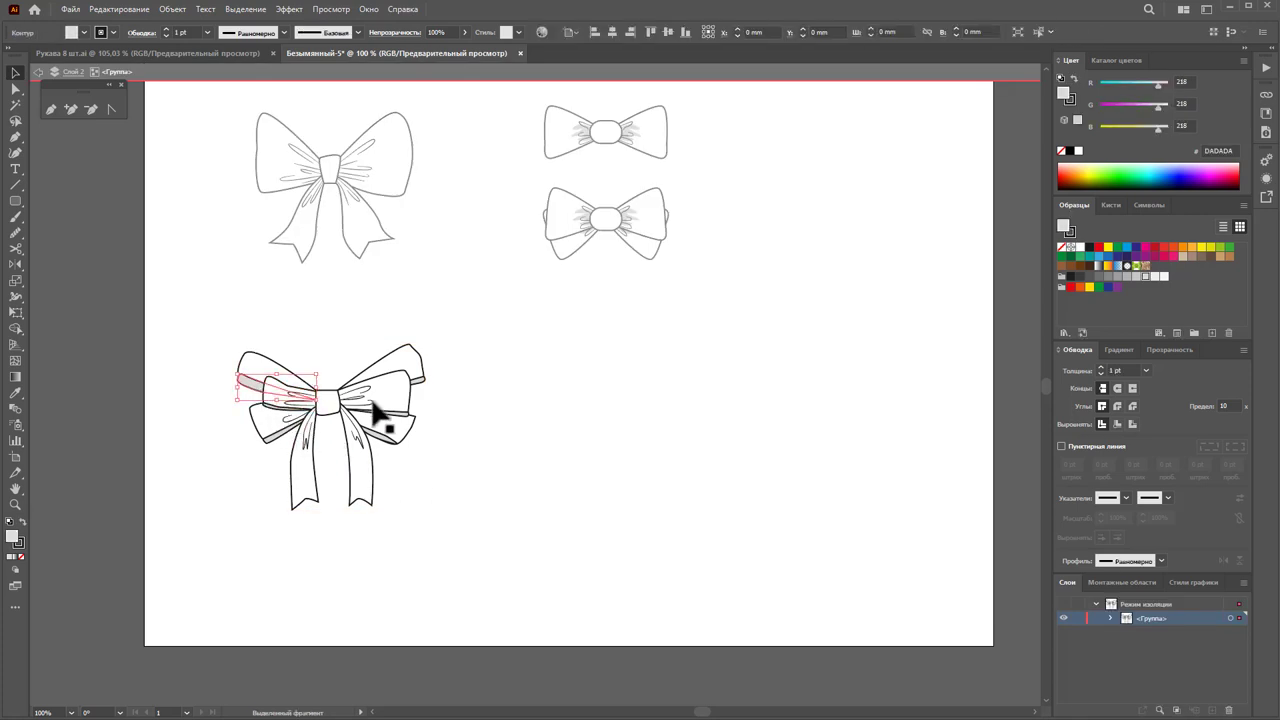
click(474, 429)
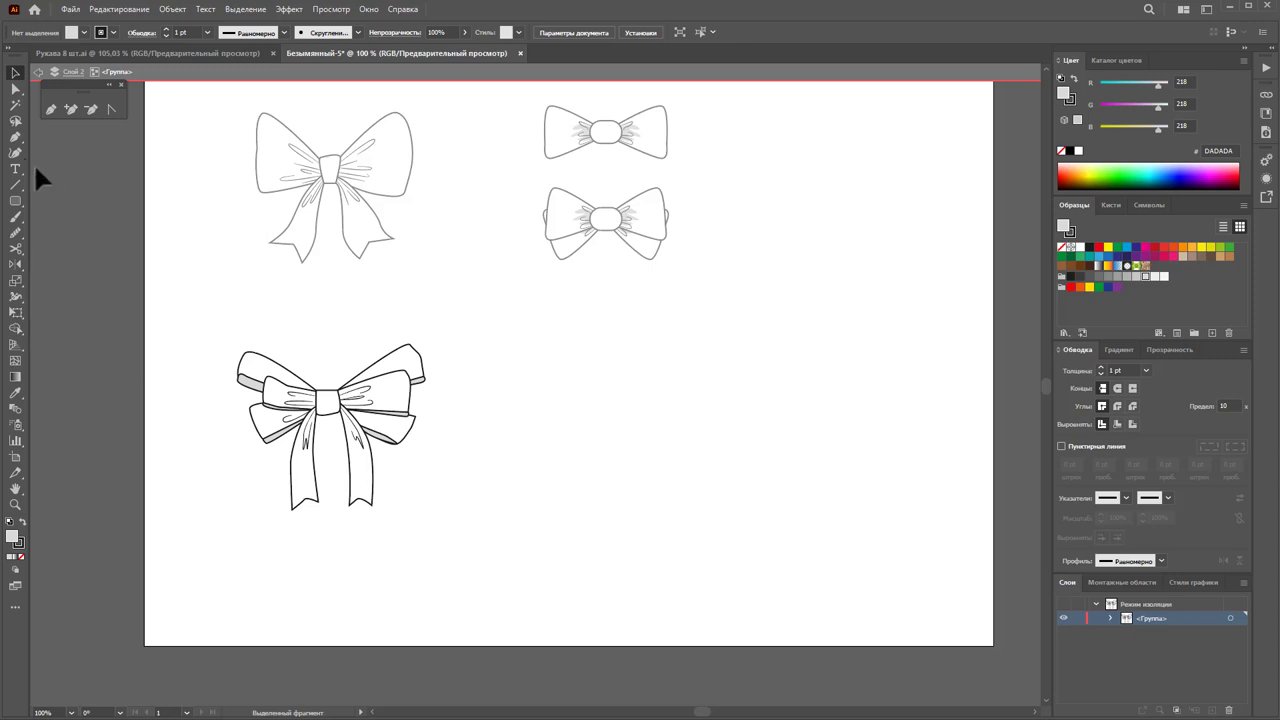
Step: Zoom in and fill the lower bow's grey bands under its loops with white
click(283, 433)
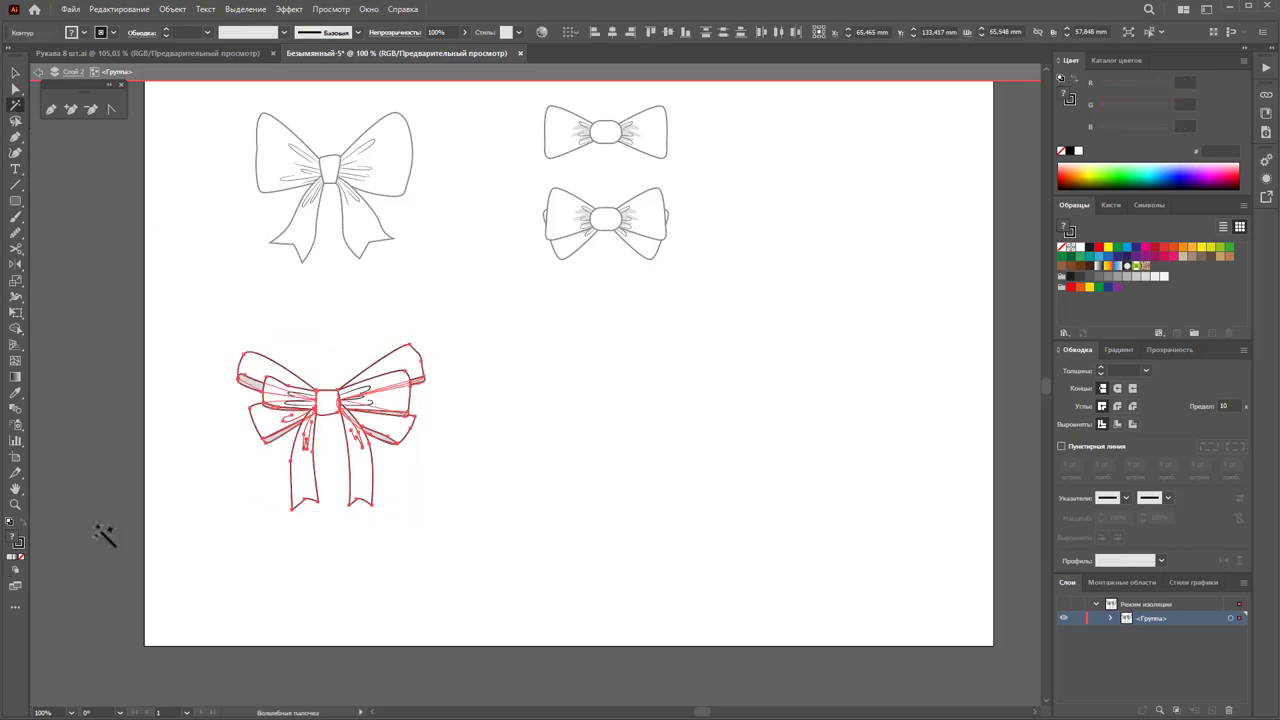
drag(330, 410, 557, 397)
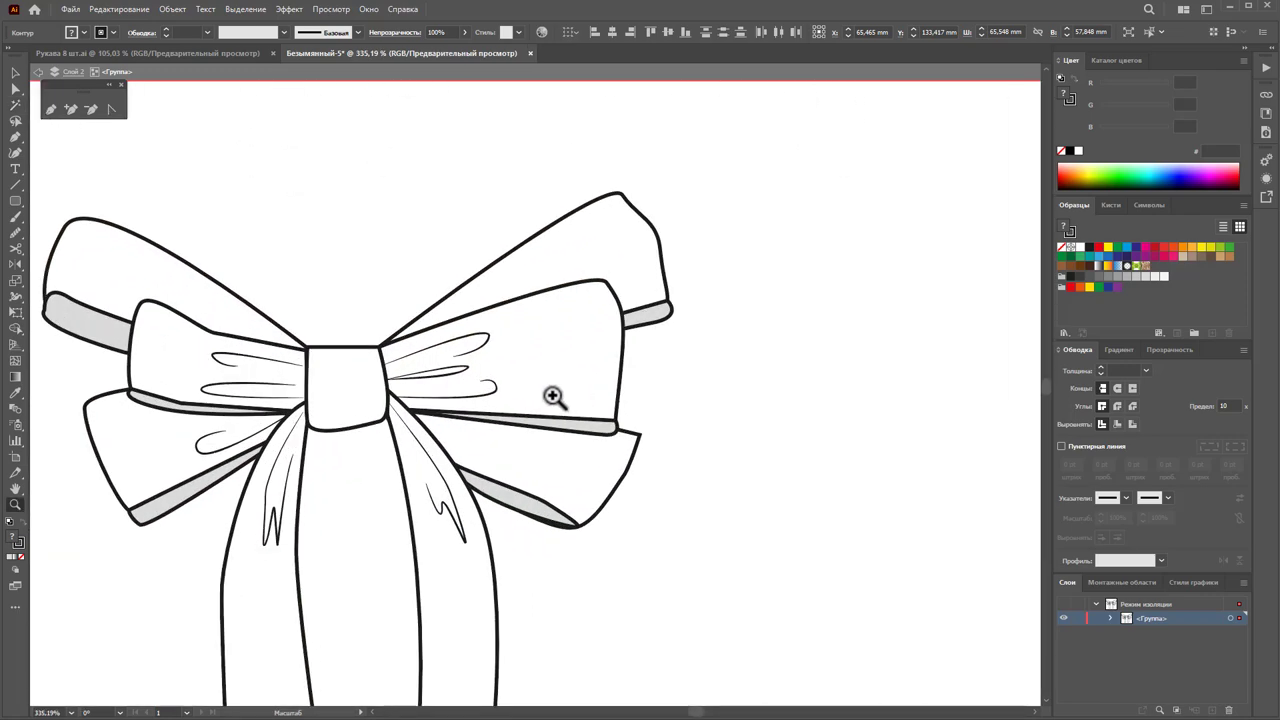
click(16, 74)
click(31, 131)
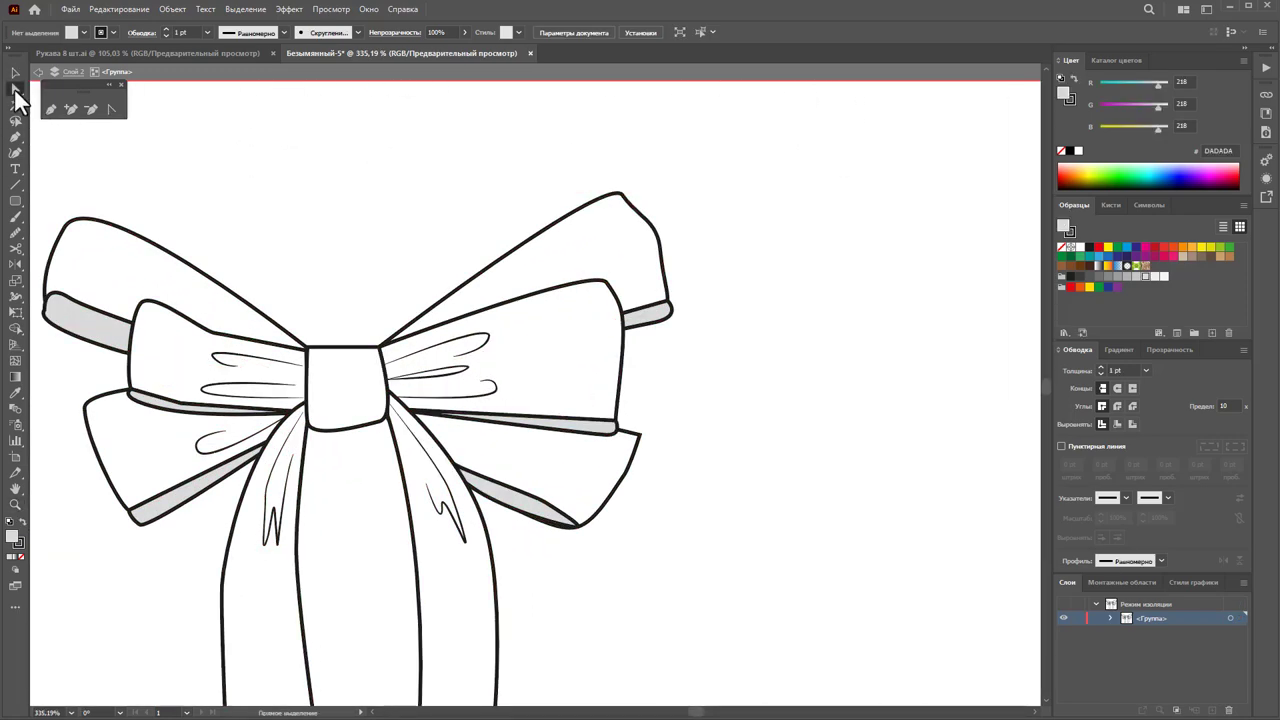
click(153, 417)
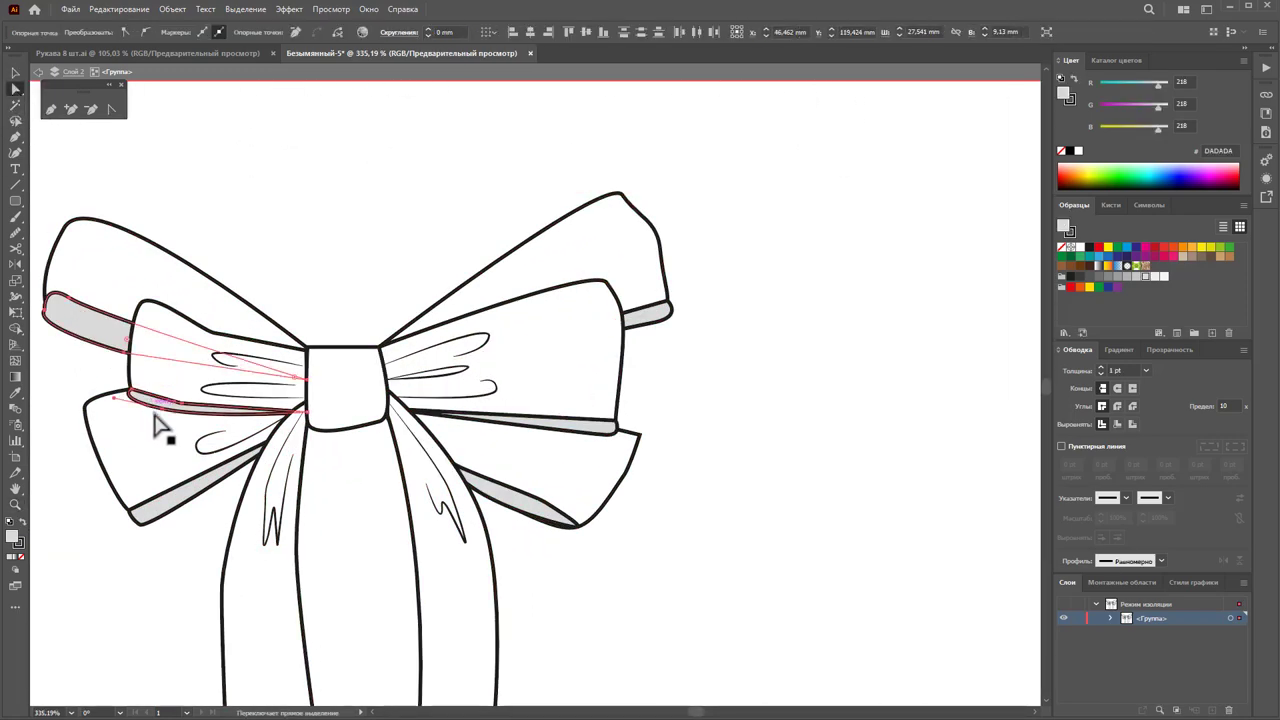
shift+click(163, 507)
shift+click(535, 508)
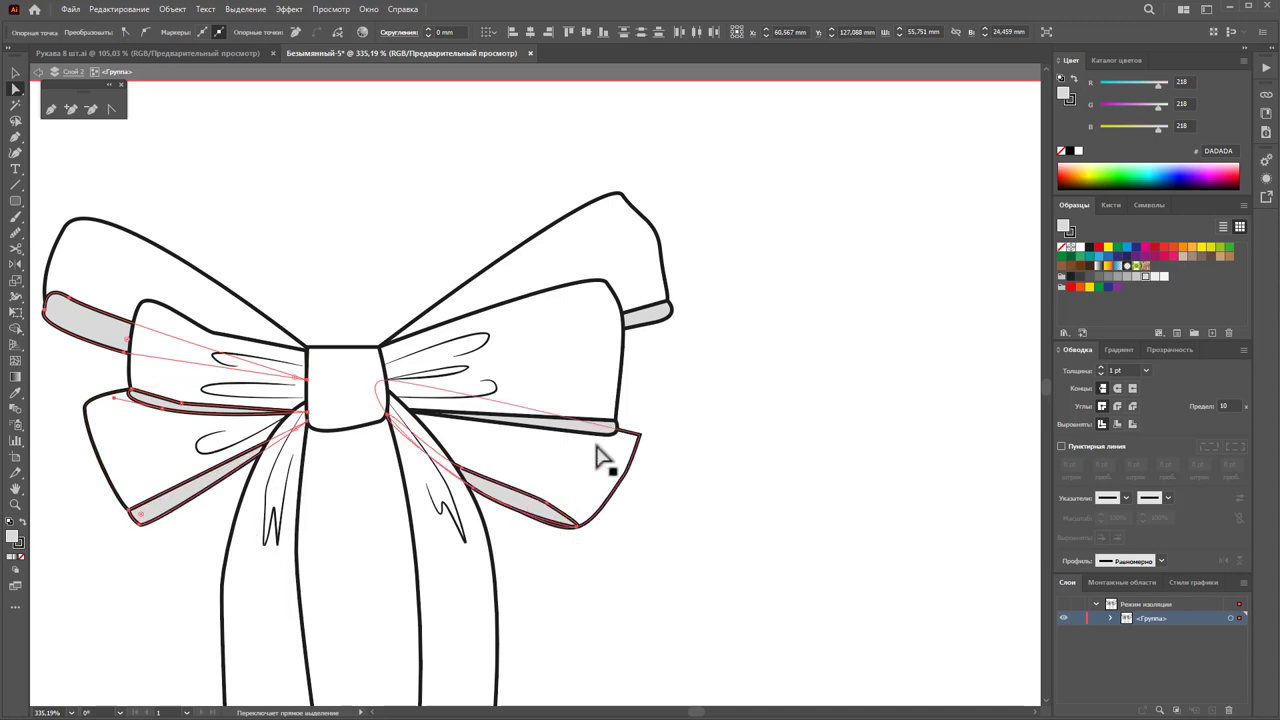
shift+click(526, 505)
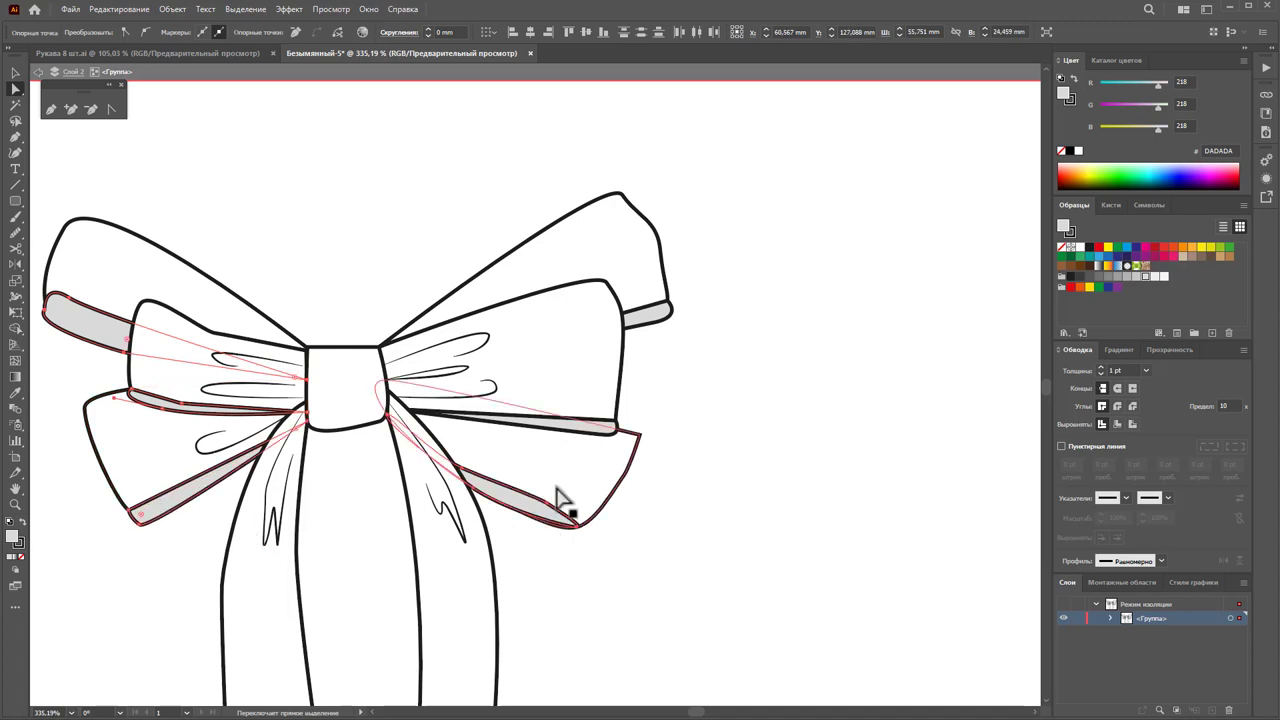
shift+click(592, 430)
shift+click(664, 320)
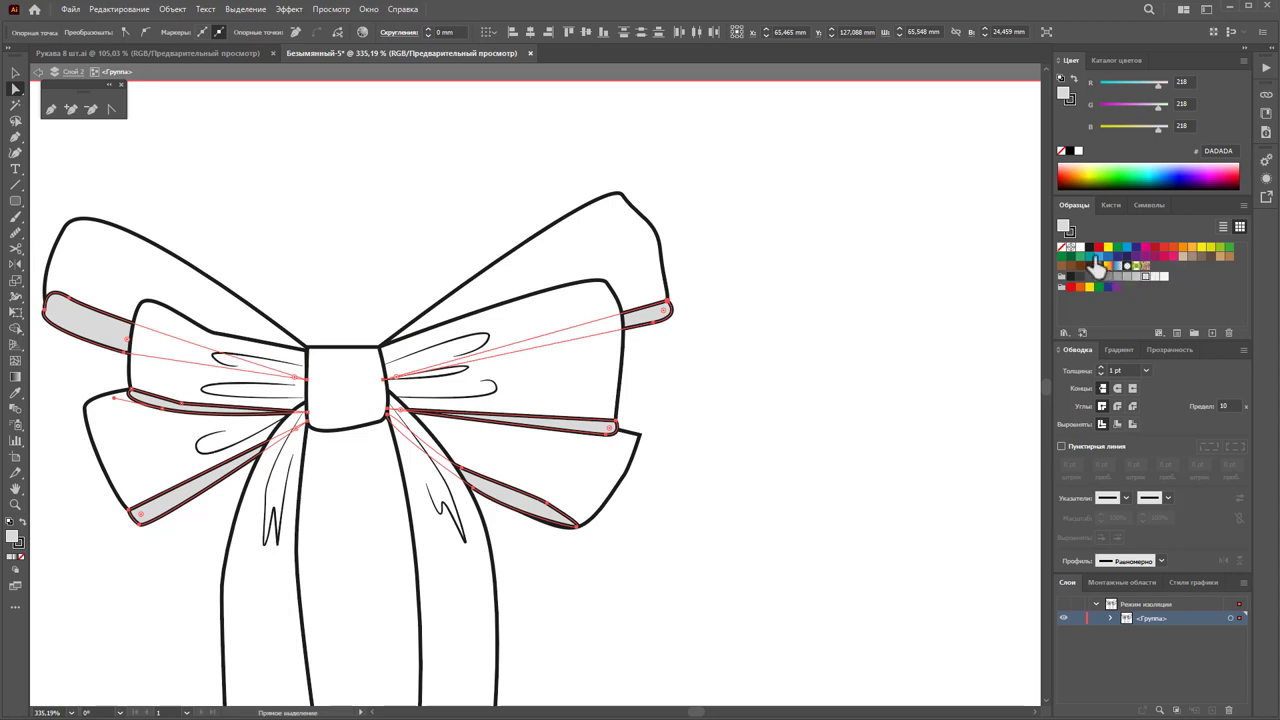
click(1077, 247)
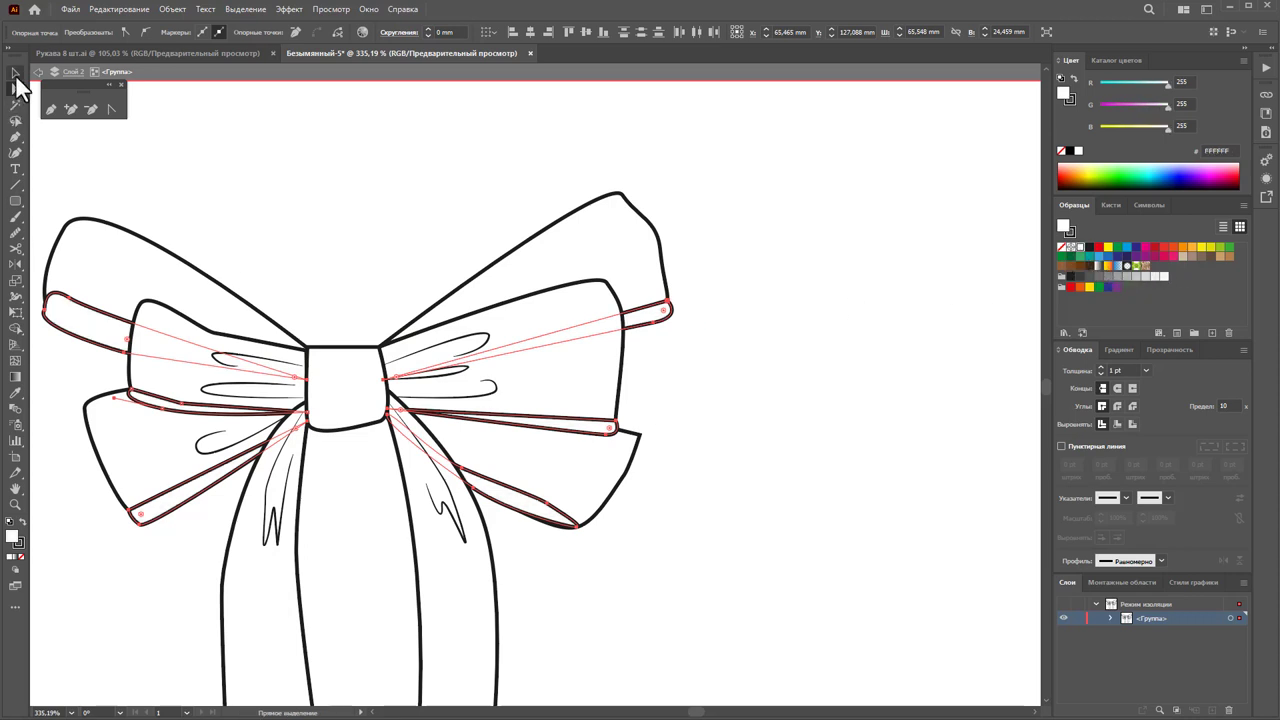
Step: Deselect the recoloured bands and zoom back out to the whole artboard
click(321, 151)
key(z)
alt+click(551, 437)
alt+click(617, 420)
alt+click(610, 378)
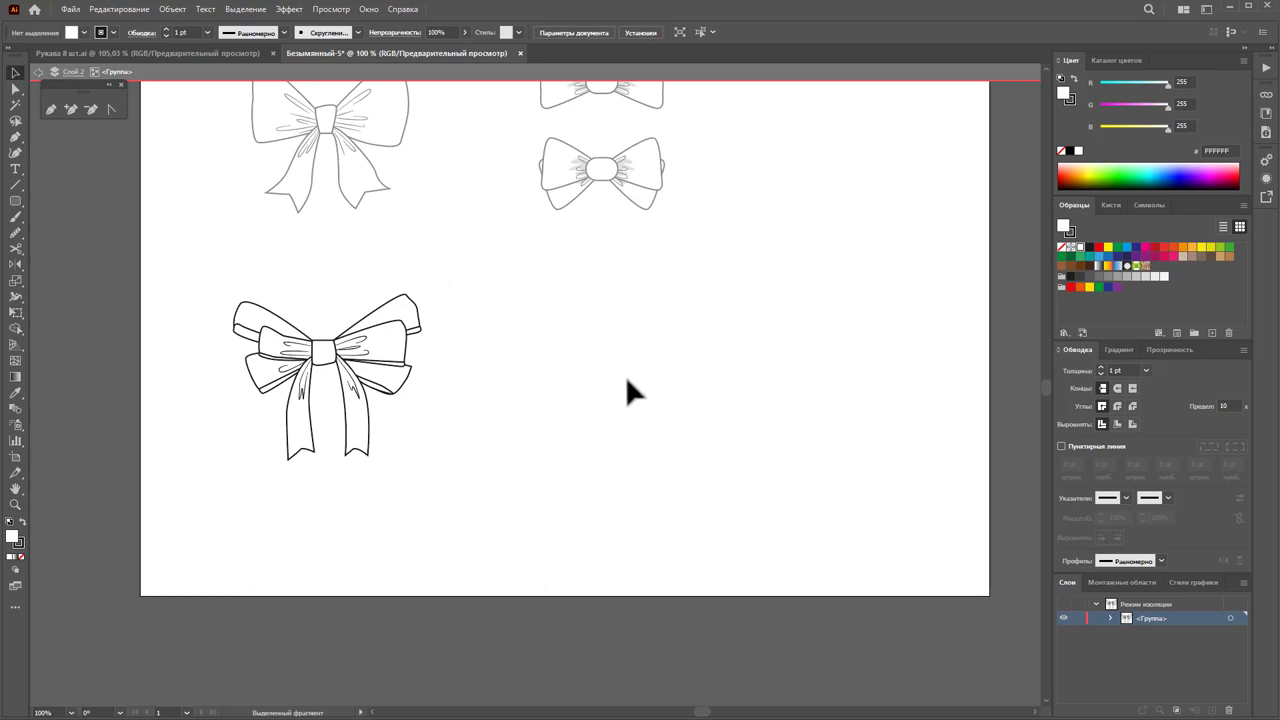
Step: Leave the group and pen a closed four-anchor knot shape right of the lower bow
double_click(626, 378)
scroll(626, 378, up, 3)
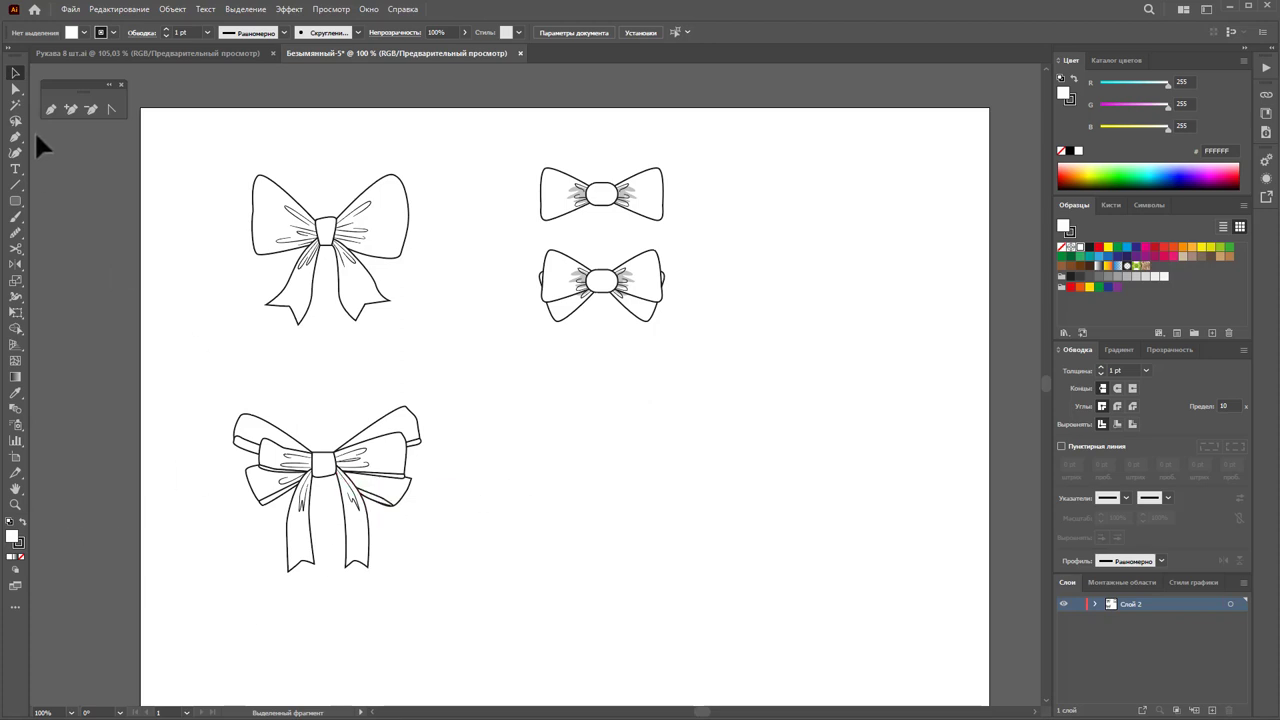
click(52, 110)
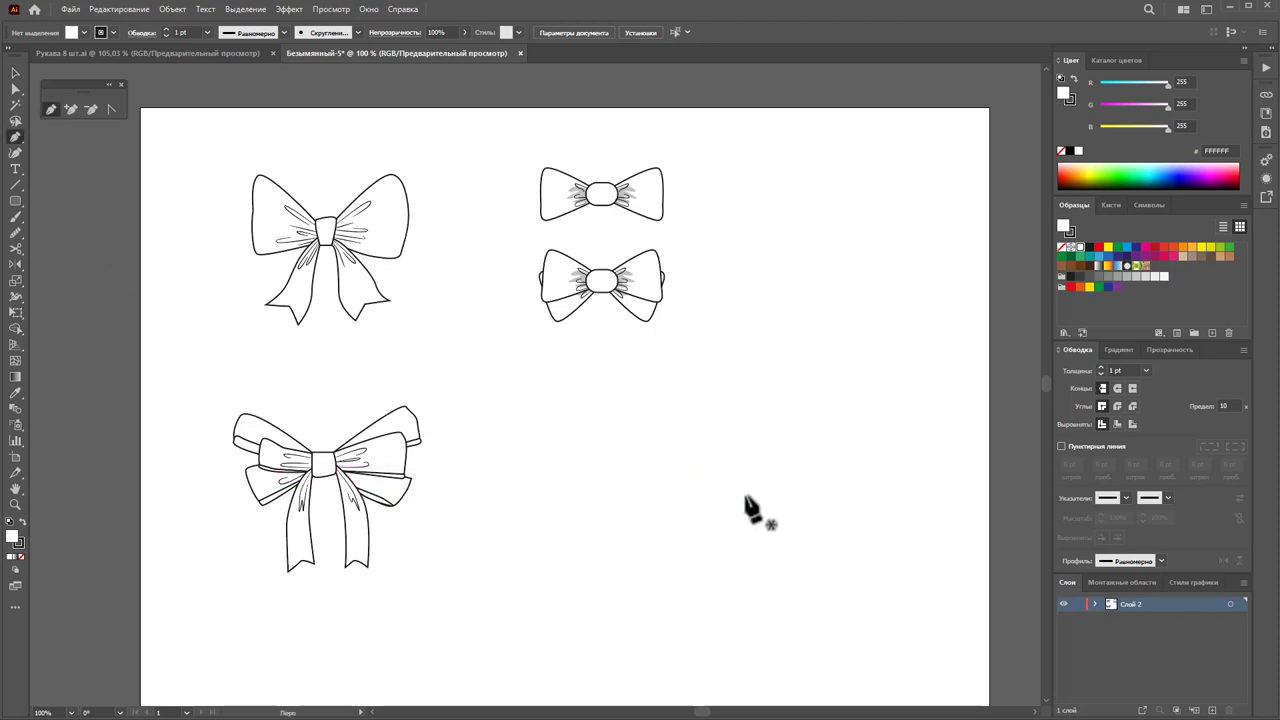
click(590, 440)
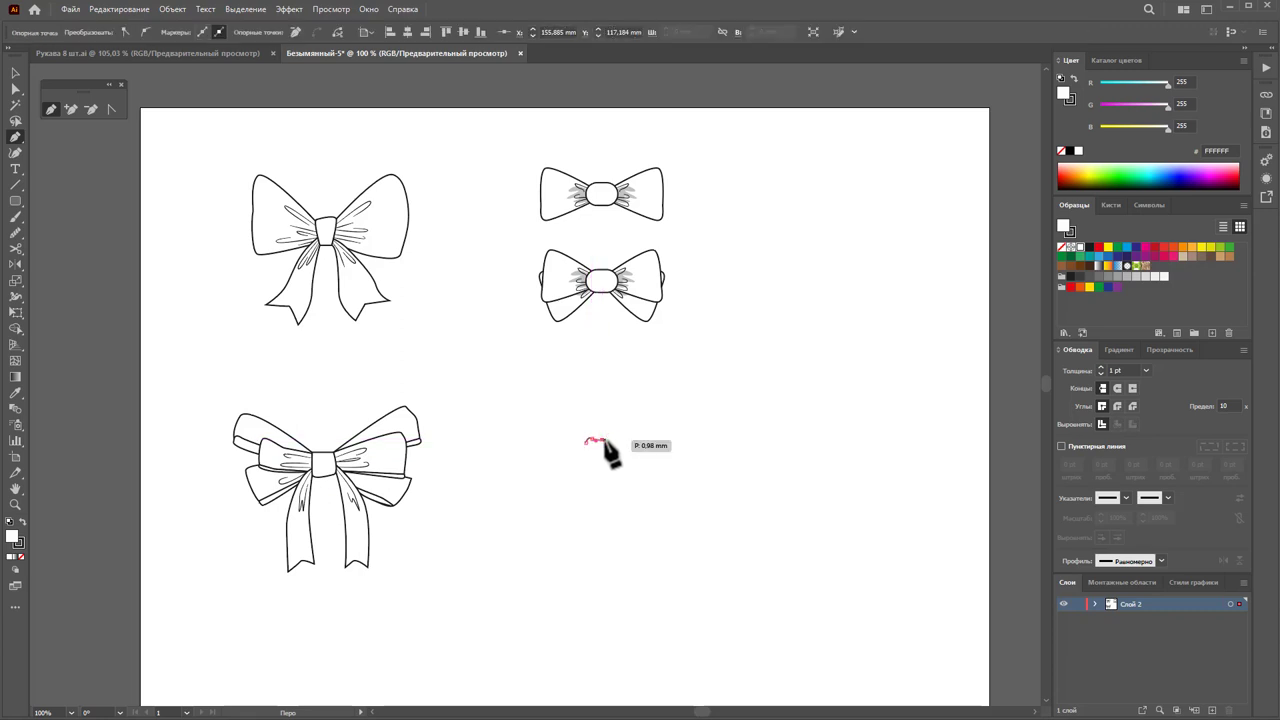
click(617, 440)
click(613, 468)
click(587, 476)
click(586, 440)
Step: Zoom in on the new knot and deselect it
click(15, 504)
drag(588, 461, 757, 451)
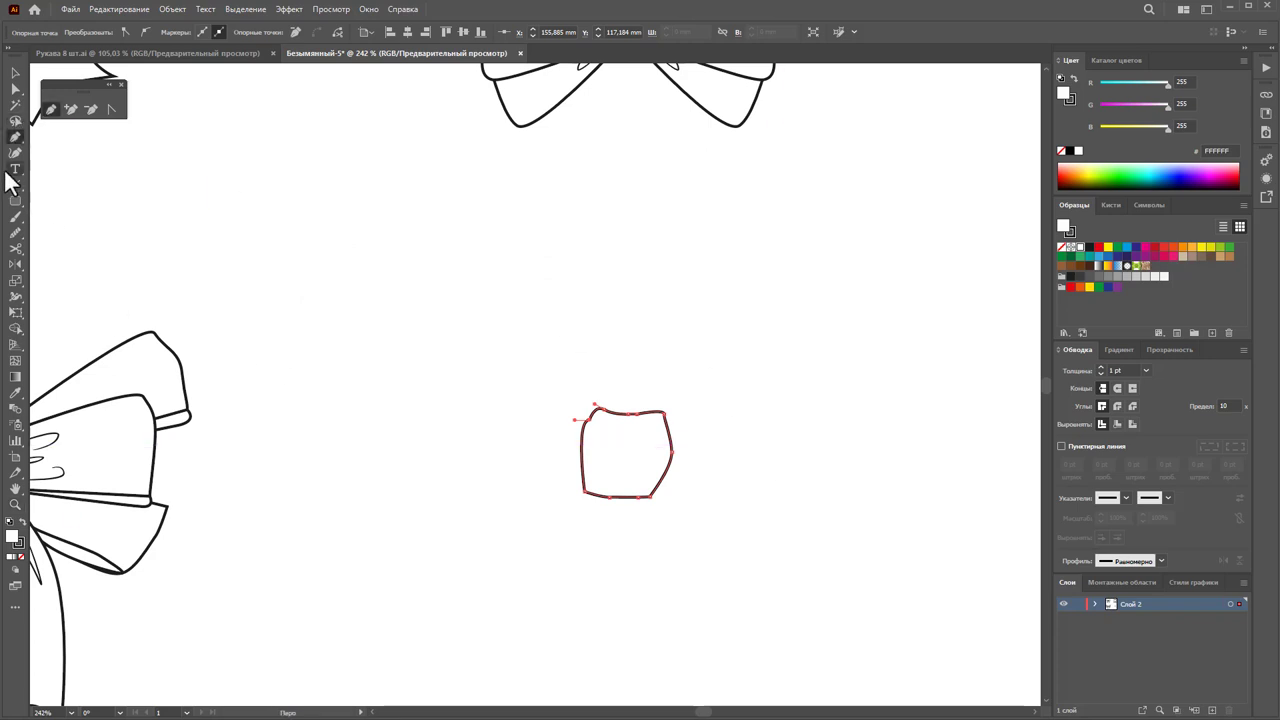
click(15, 72)
click(405, 325)
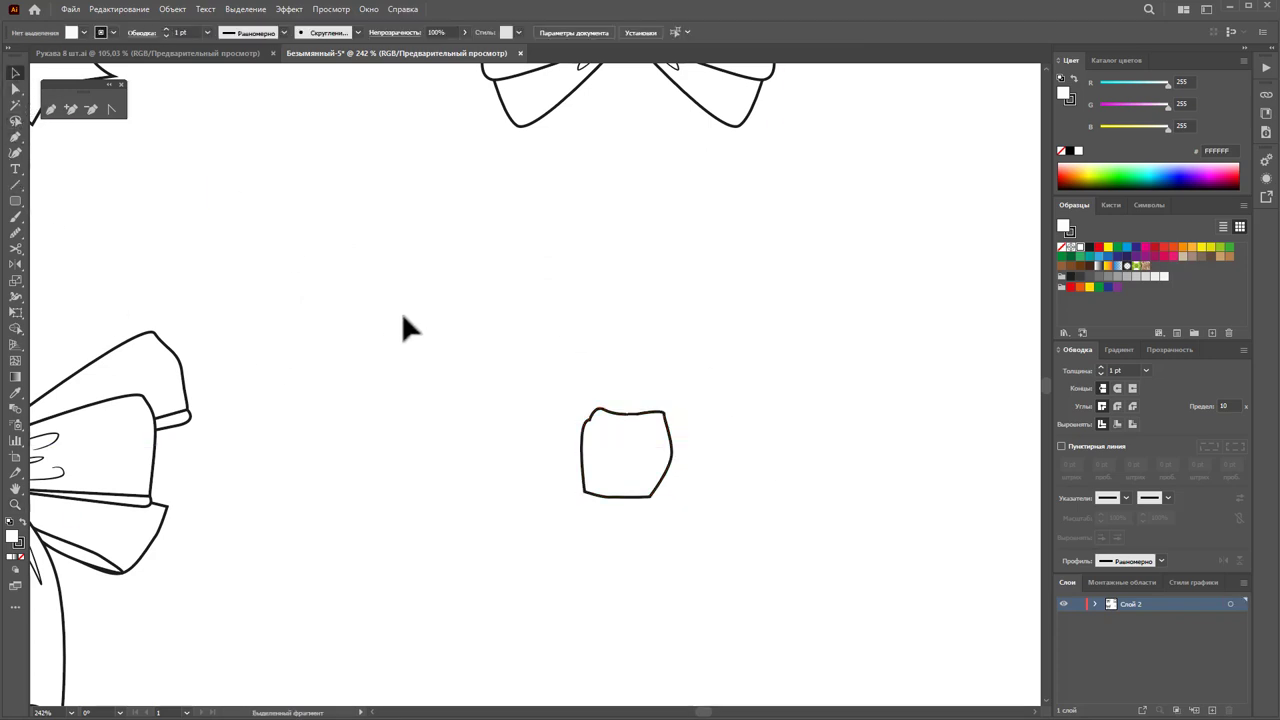
click(51, 109)
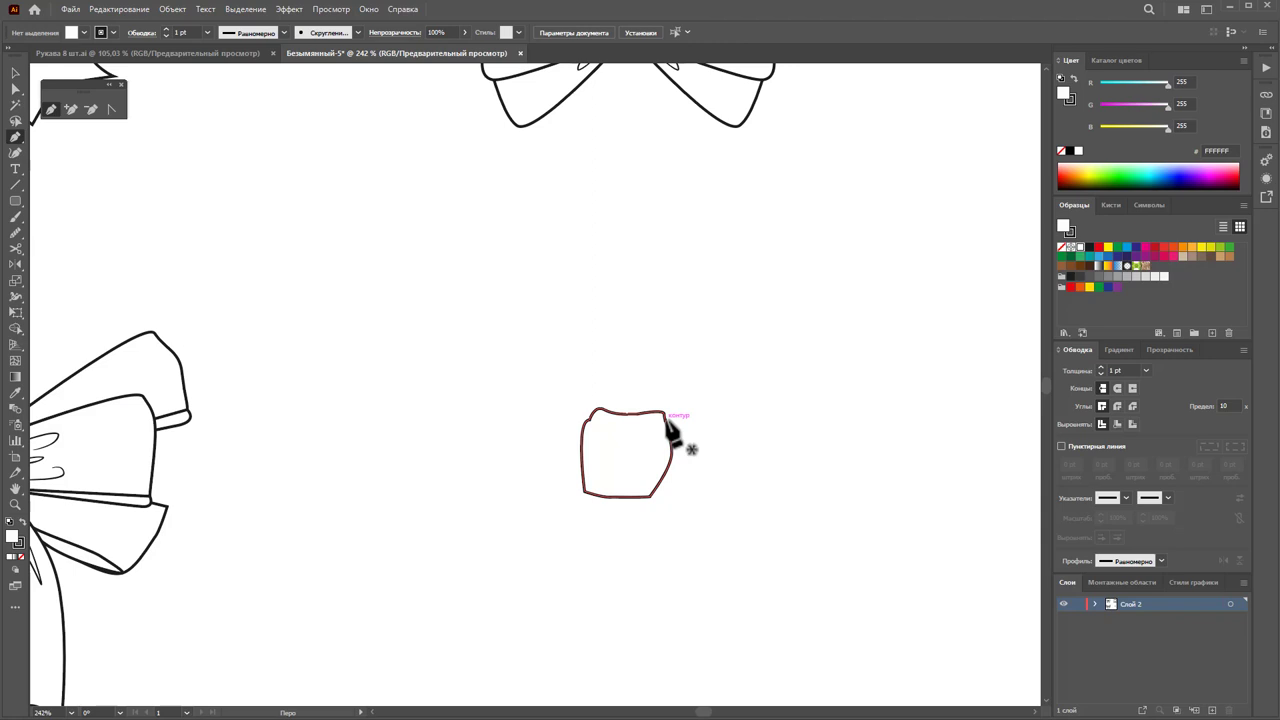
Step: Pen a closed upper wing flaring up and right from the knot's top corner
click(665, 413)
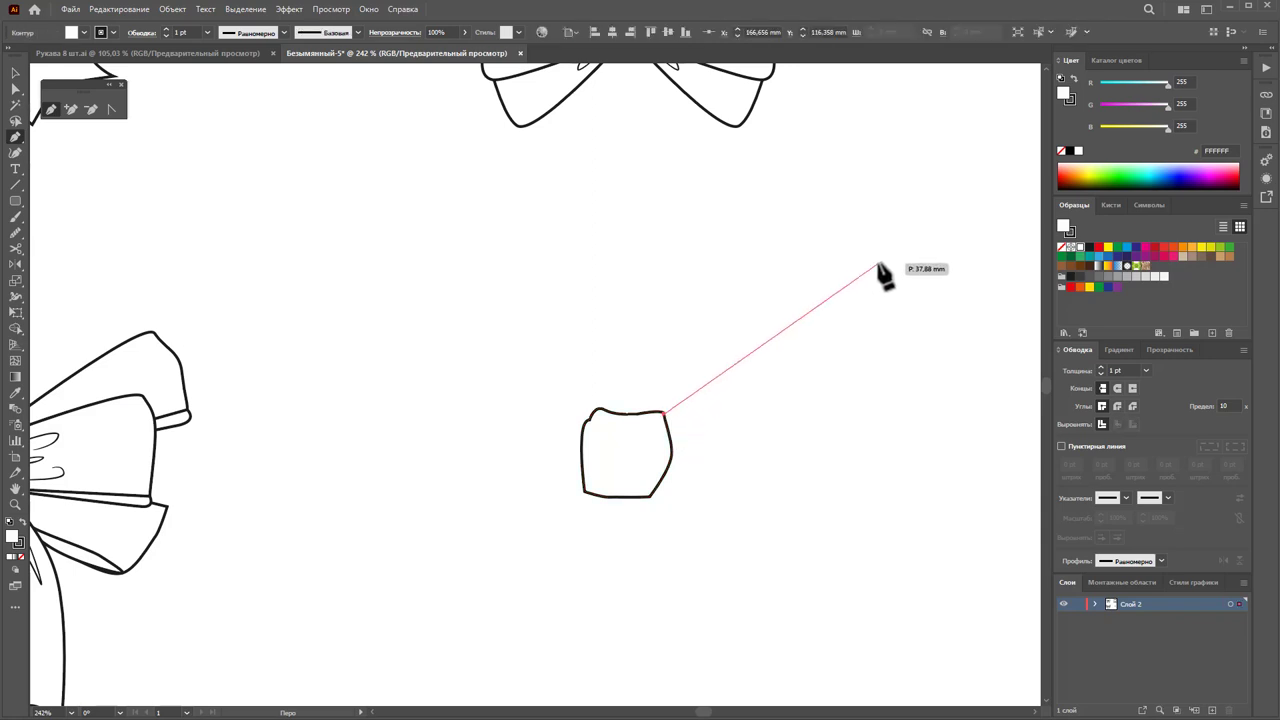
drag(880, 259, 918, 296)
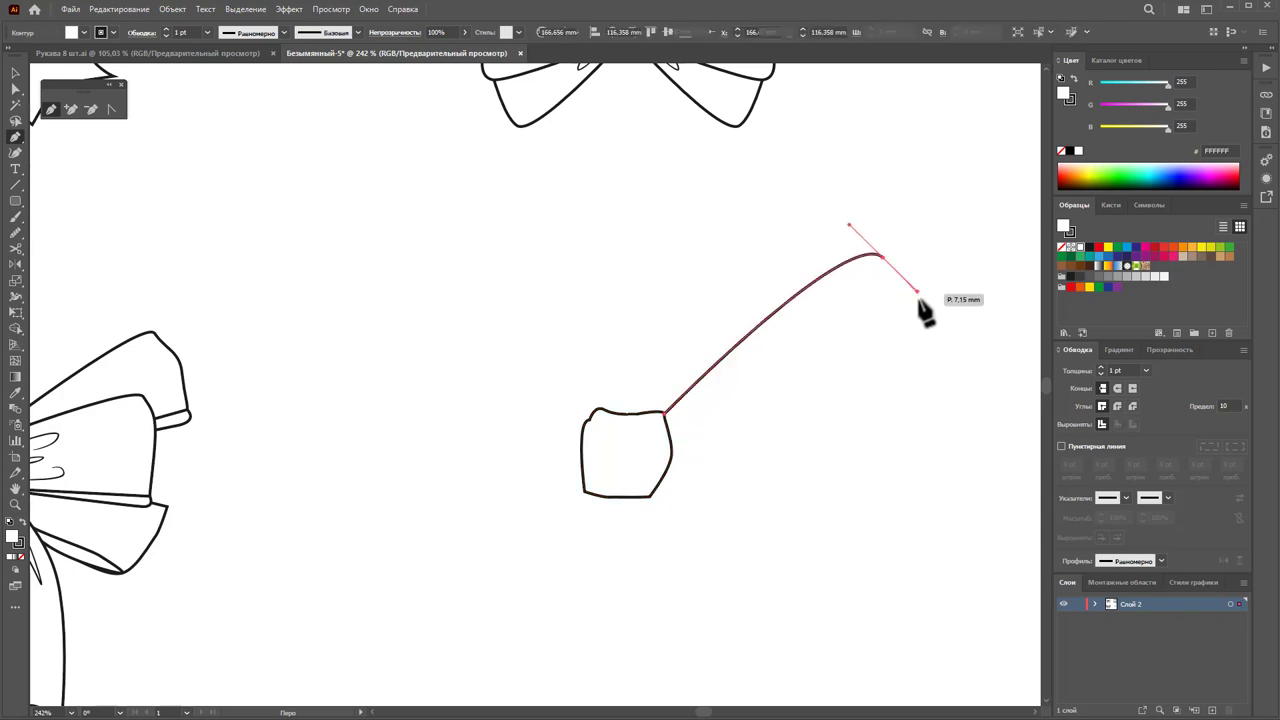
drag(937, 363, 943, 414)
click(935, 408)
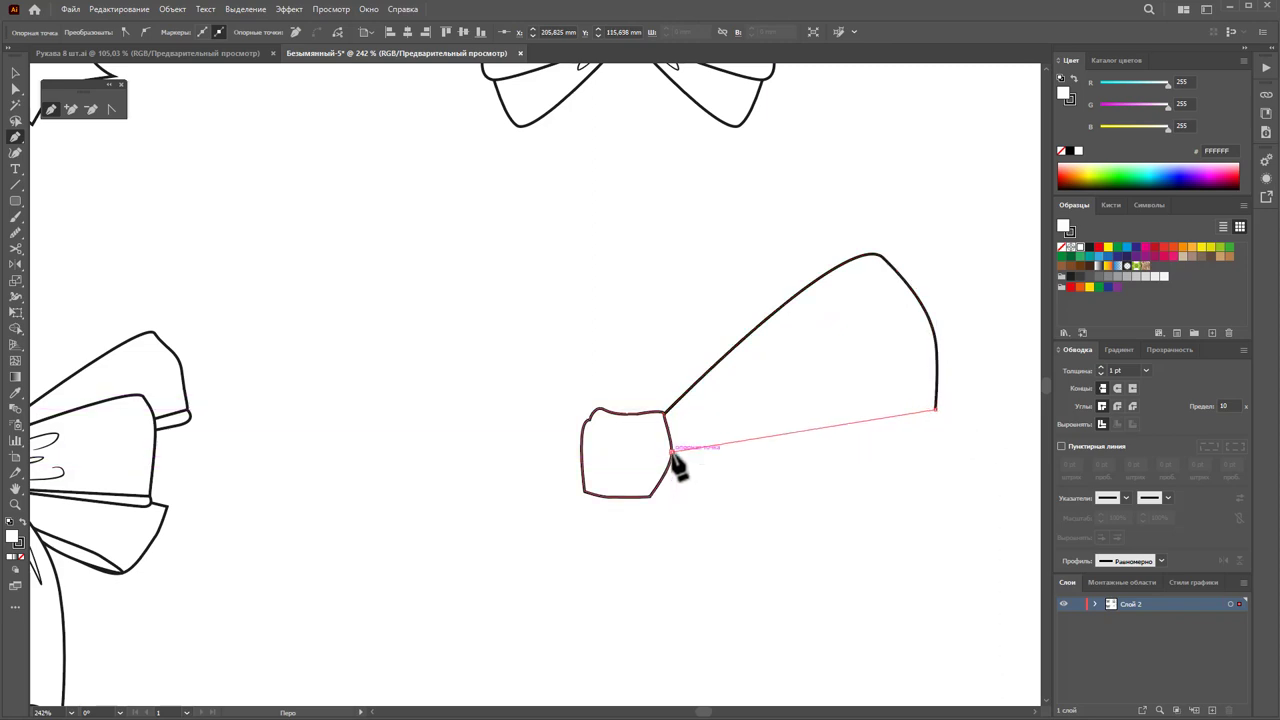
drag(671, 452, 674, 428)
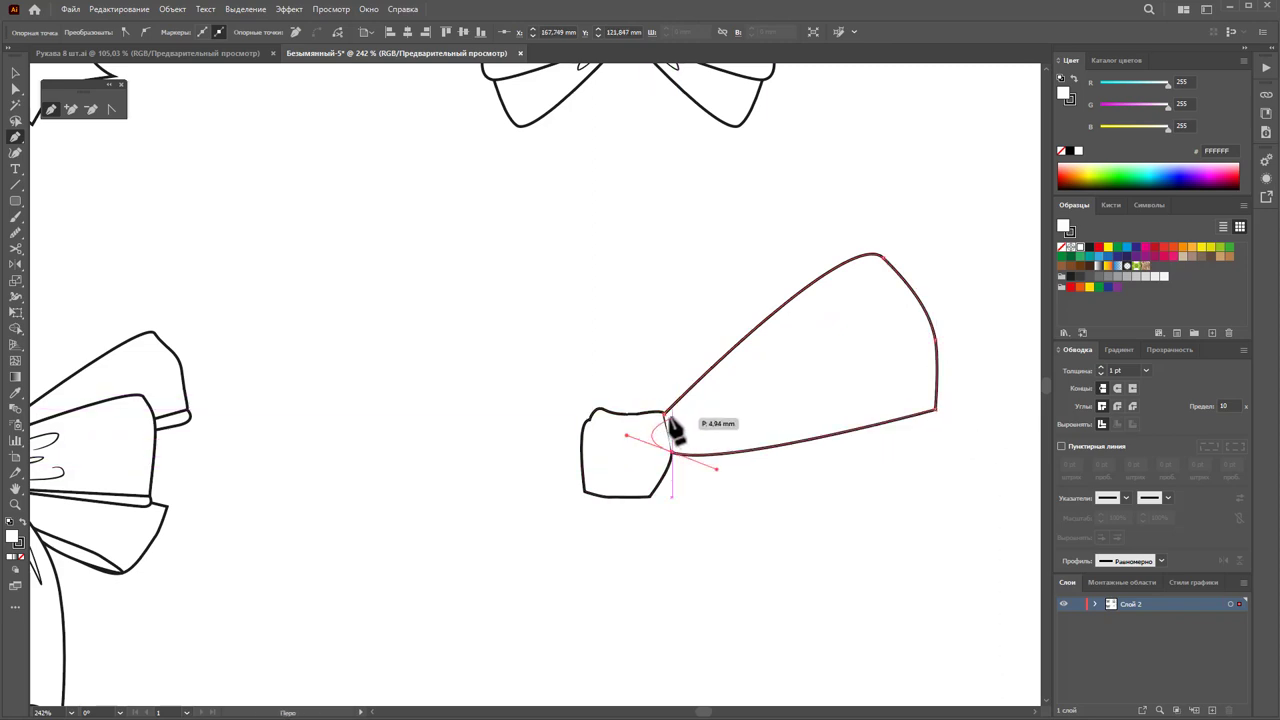
click(664, 412)
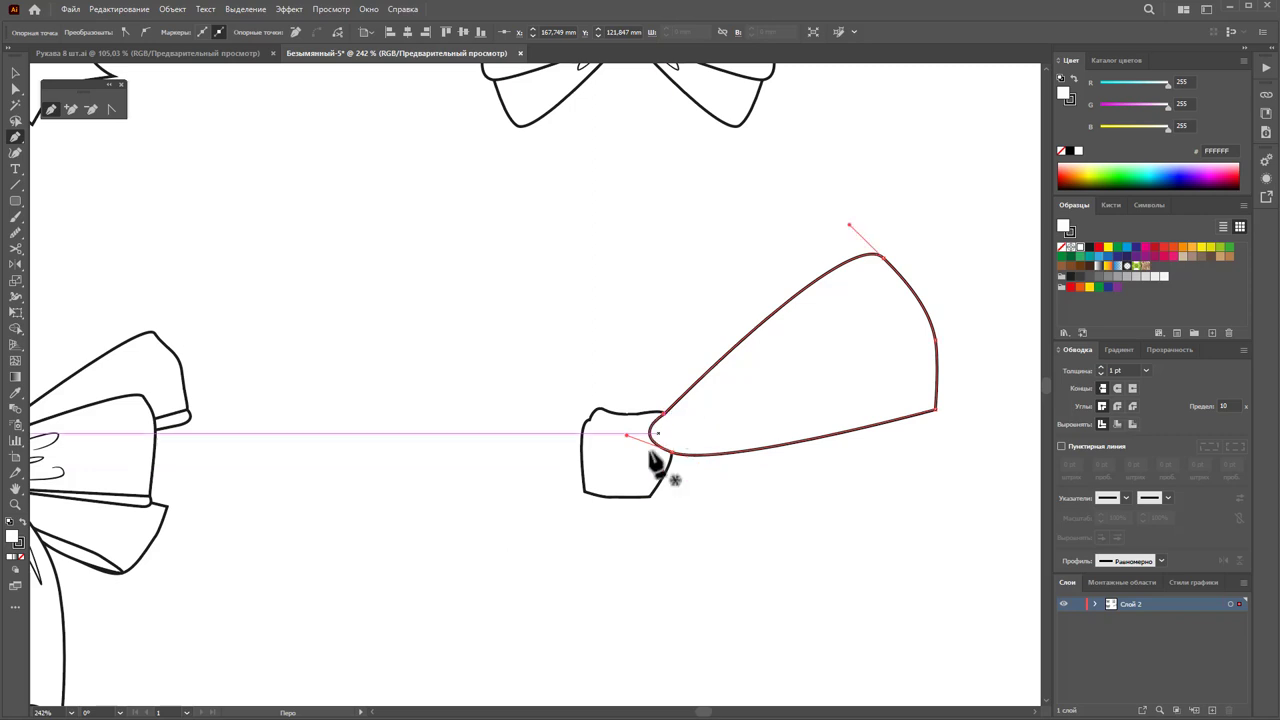
Step: Sharpen the upper wing's lower-left anchor and adjust its lower-right corners
click(110, 109)
click(626, 436)
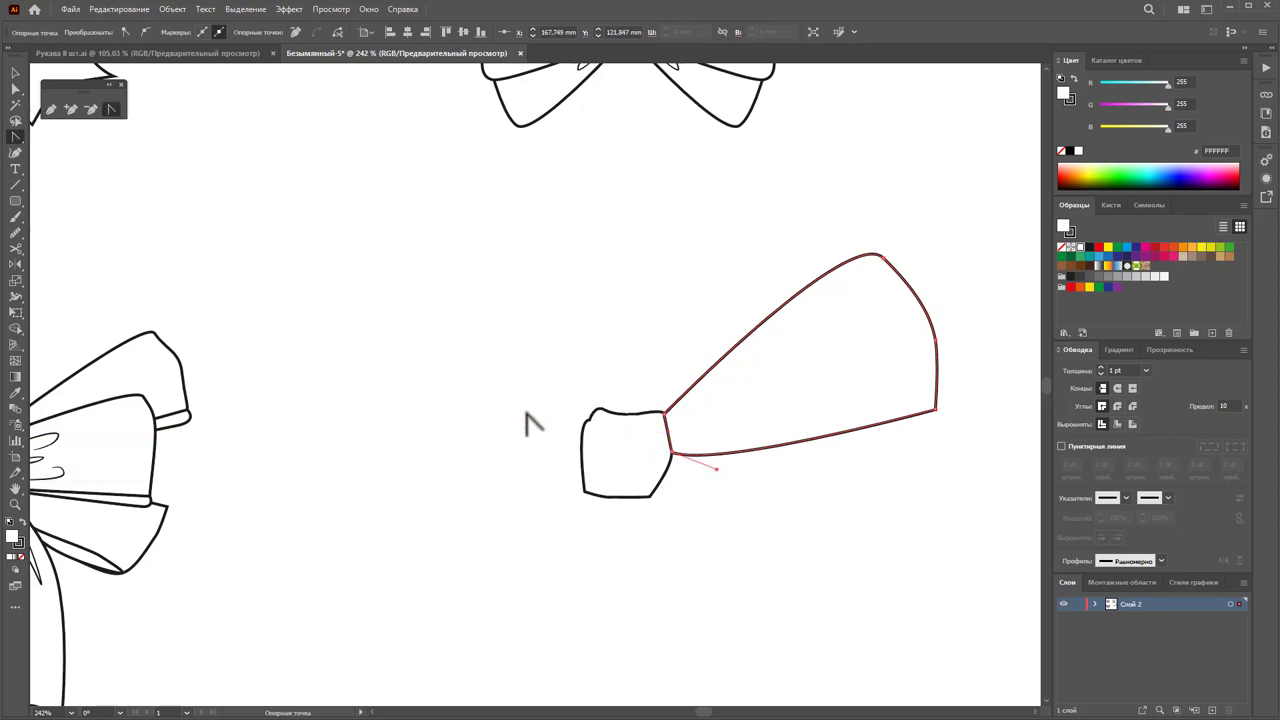
click(15, 88)
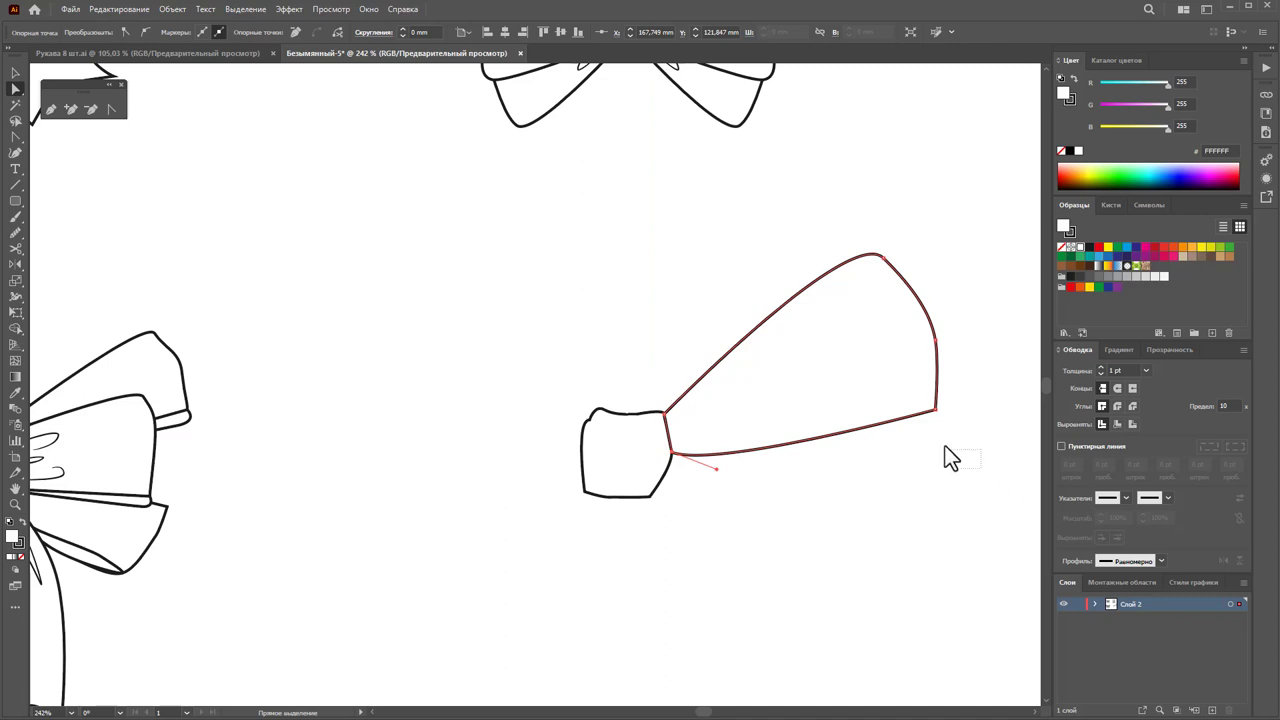
drag(898, 388, 899, 365)
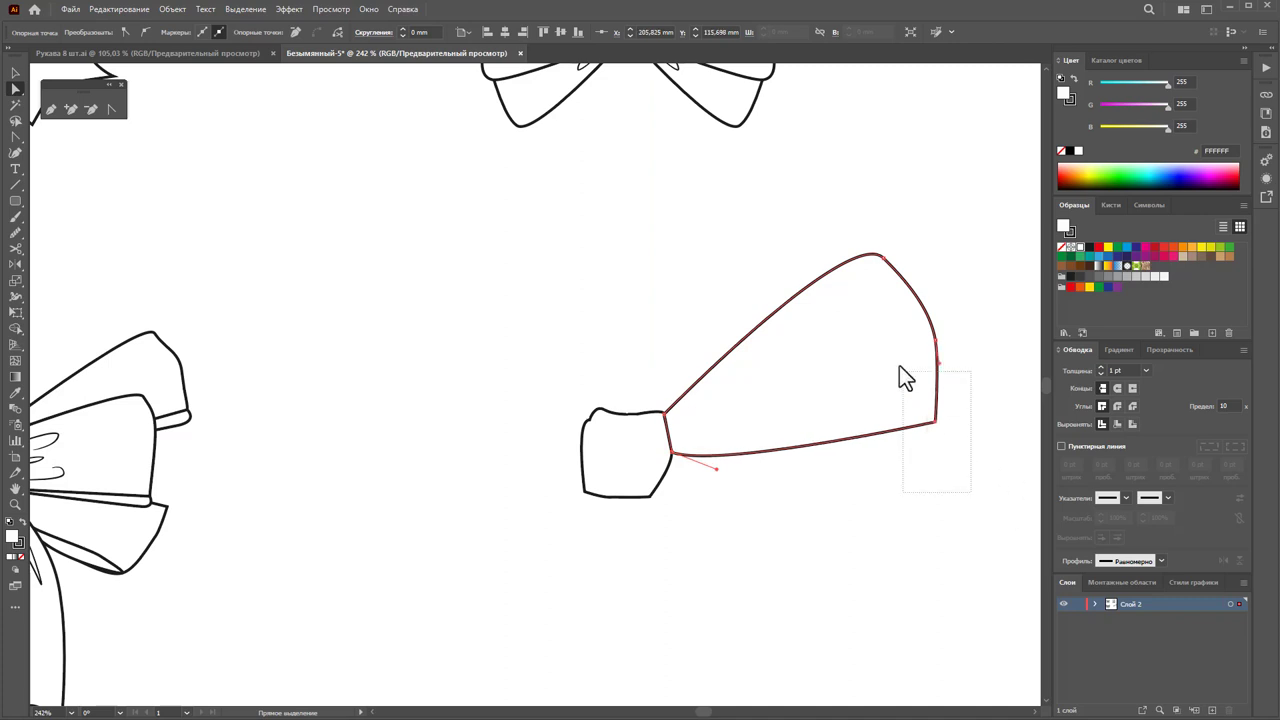
drag(936, 421, 927, 432)
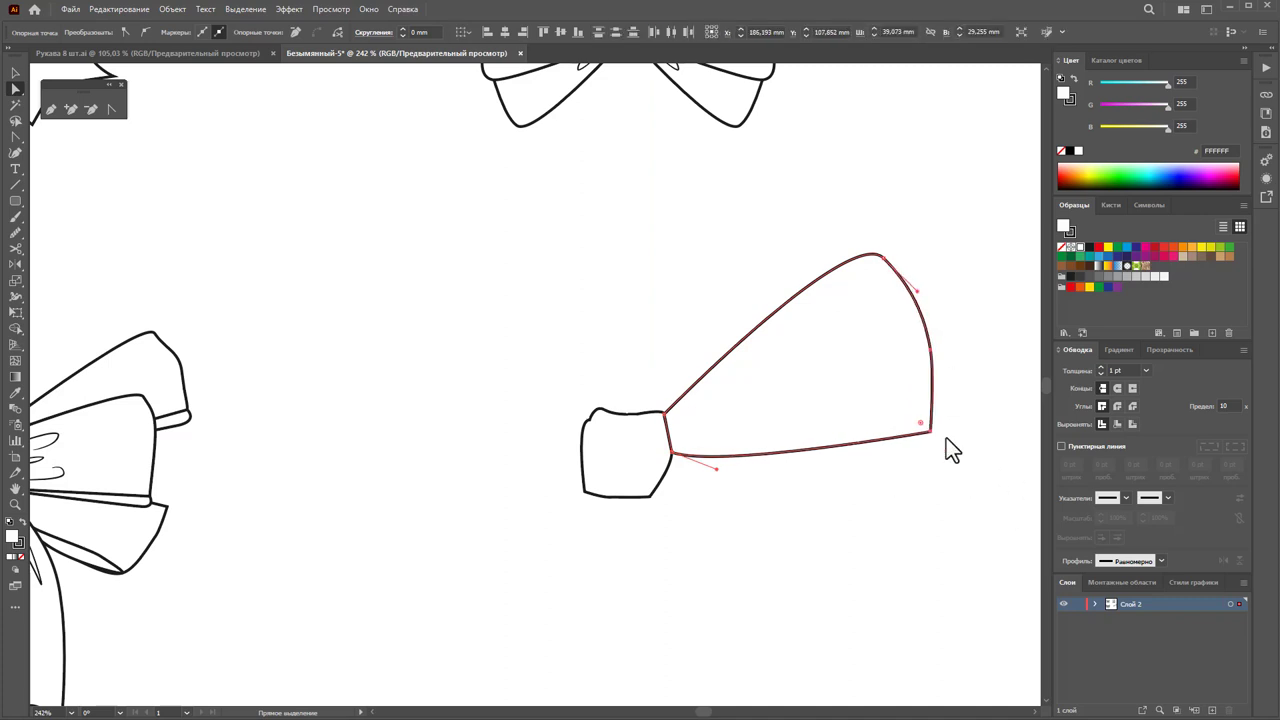
click(889, 532)
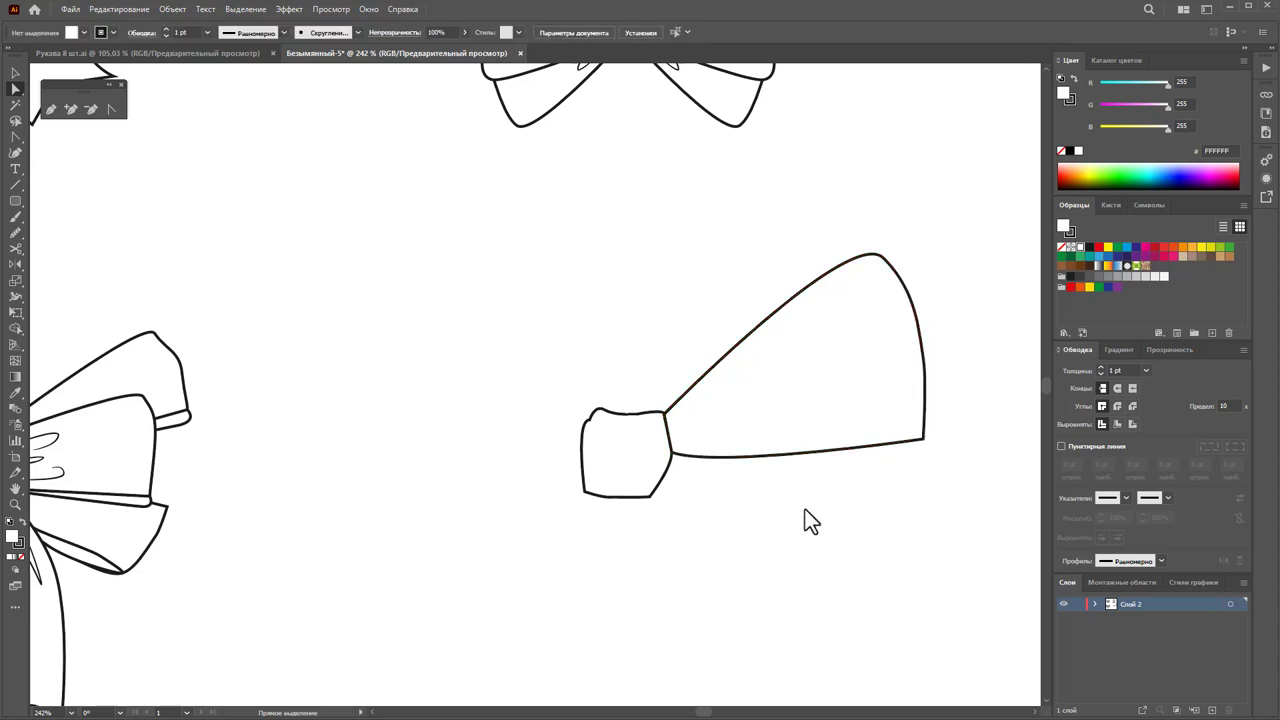
Step: Draw a closed drooping lower wing curving out from the knot's lower corner
click(659, 487)
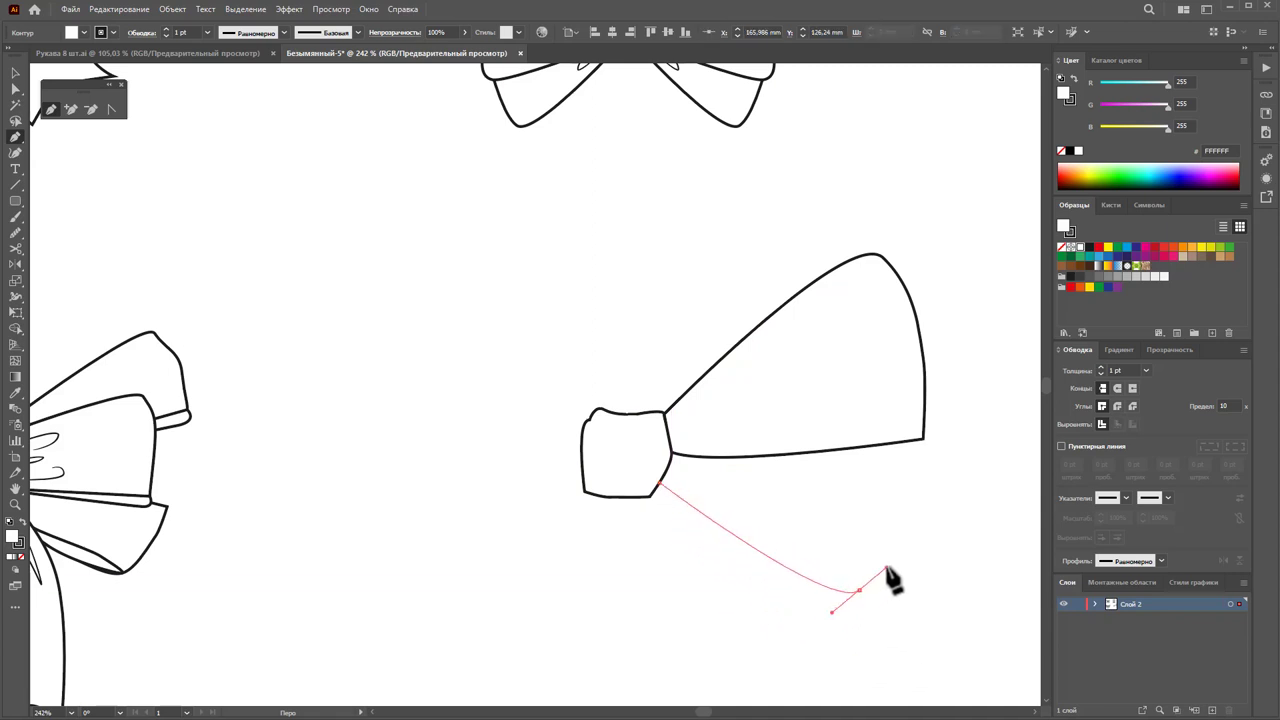
mouse_move(829, 606)
mouse_down()
mouse_move(895, 525)
mouse_move(889, 500)
mouse_up()
key(ctrl+z)
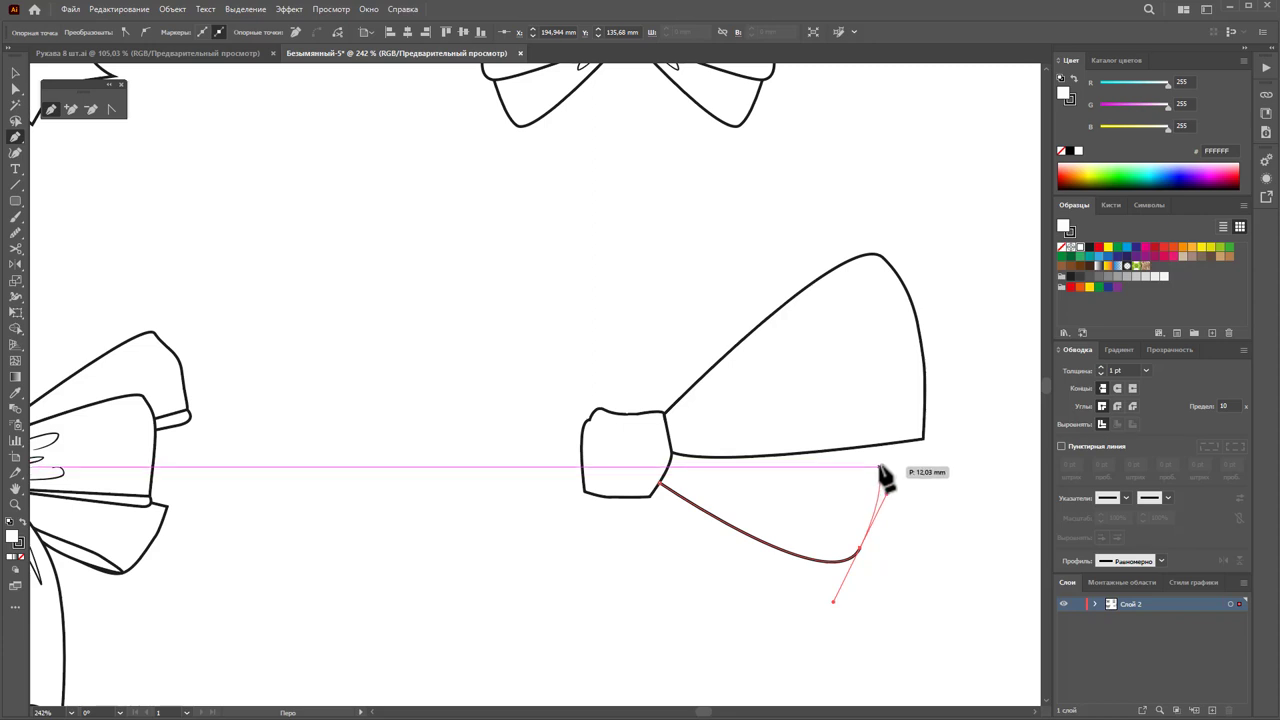
click(880, 467)
key(Escape)
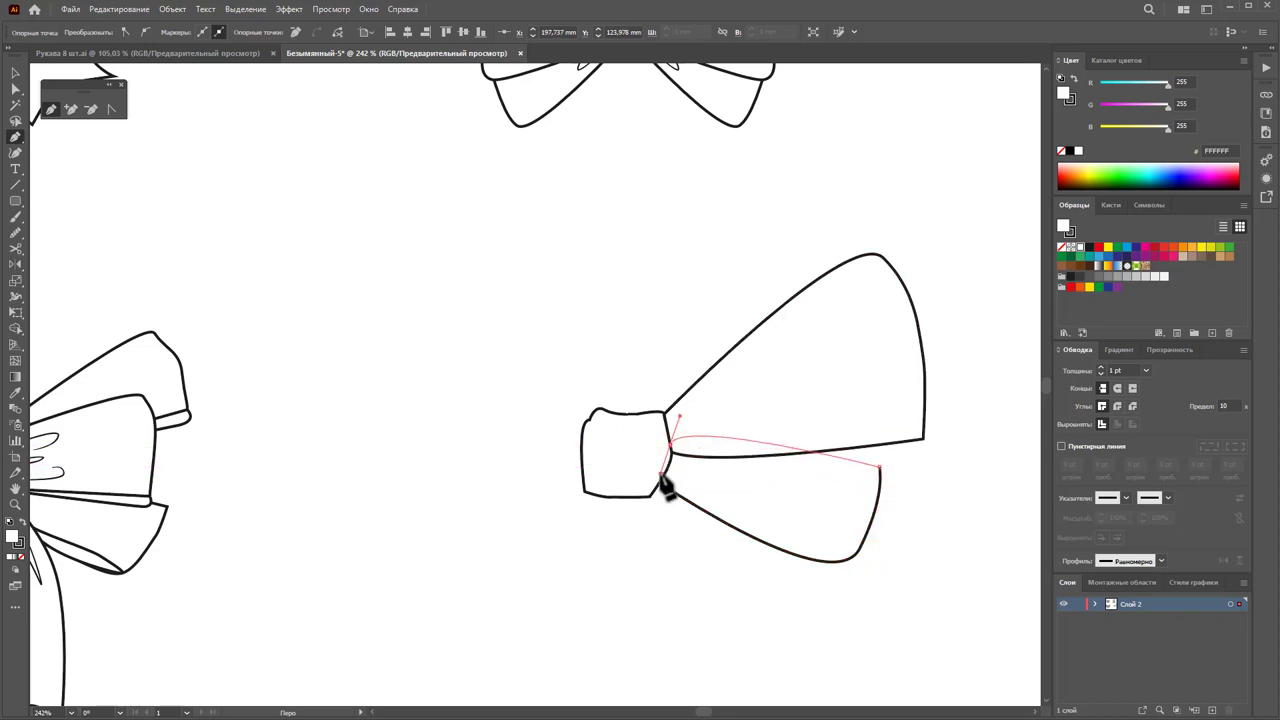
drag(668, 438, 658, 462)
click(659, 482)
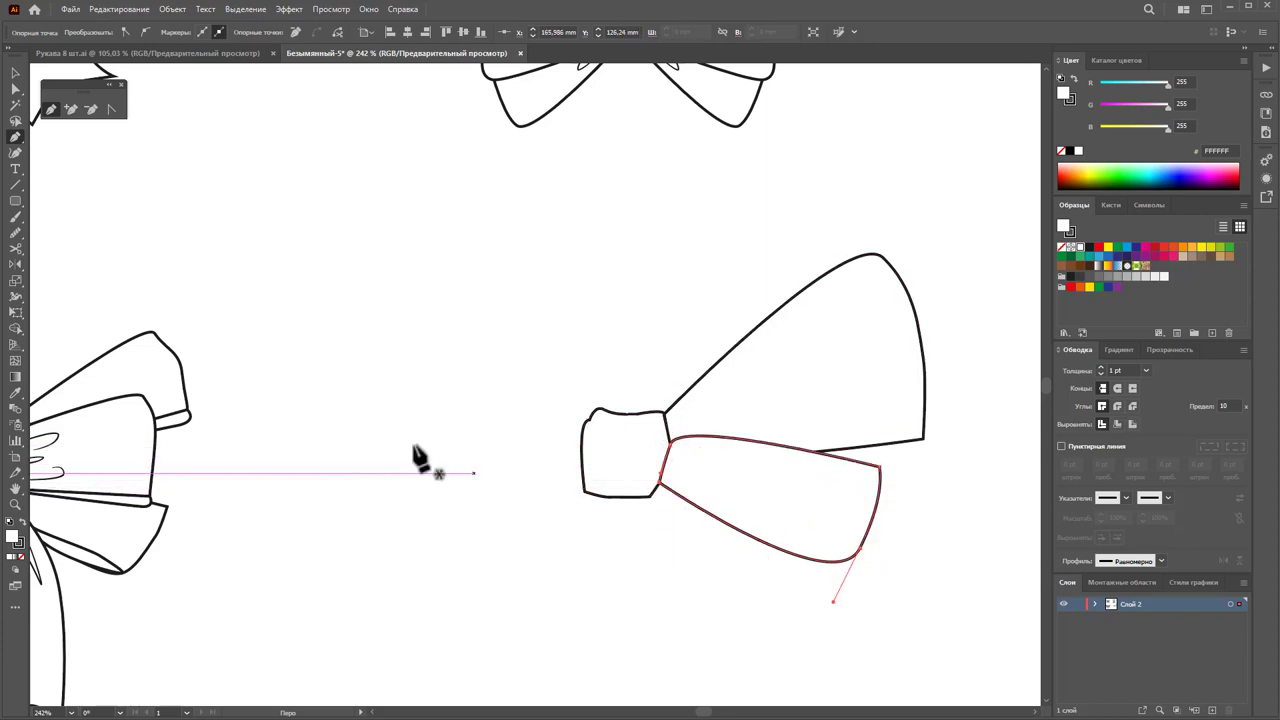
click(16, 73)
click(403, 405)
Step: Pen a closed ribbon tail with a slanted end hanging down from the knot
scroll(400, 405, down, 3)
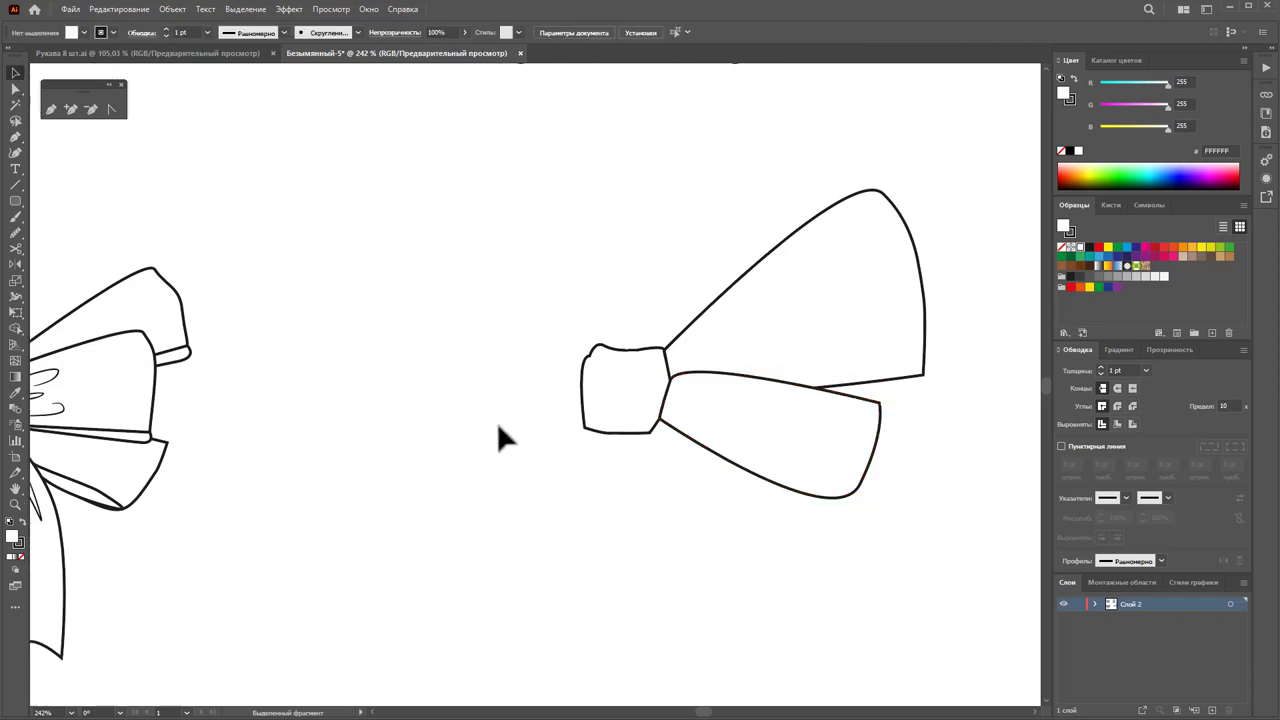
click(51, 109)
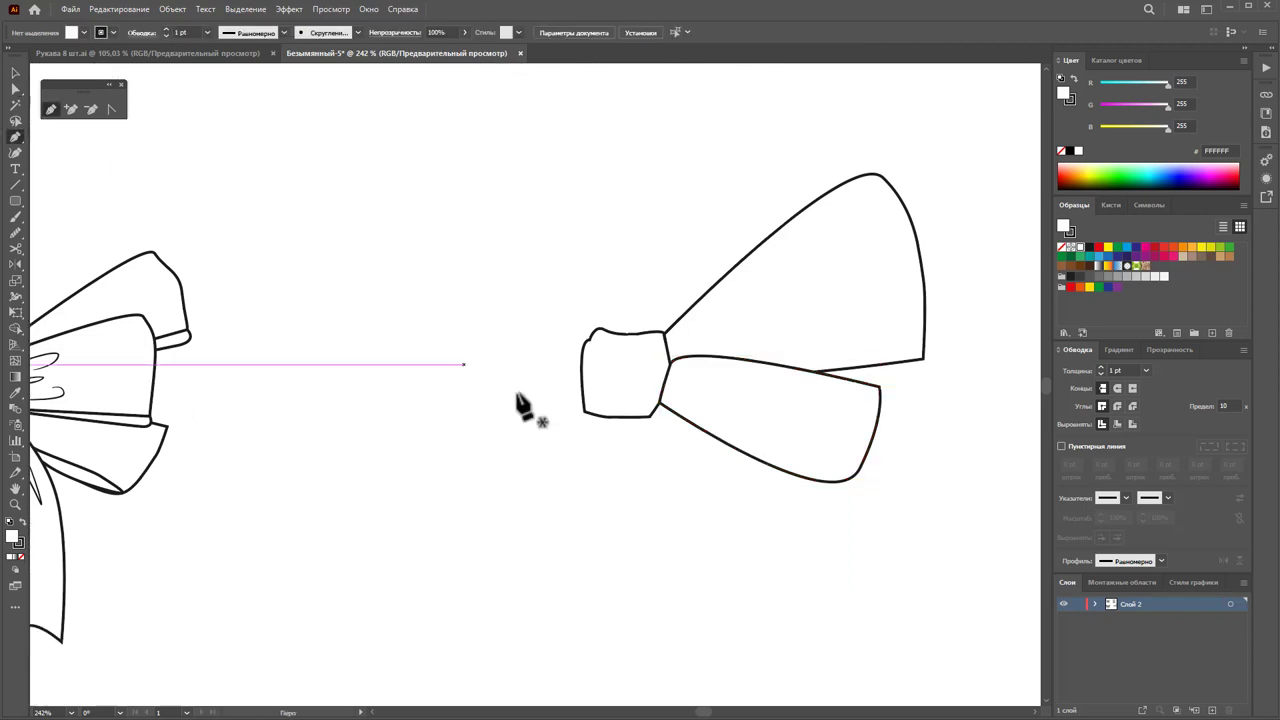
click(649, 417)
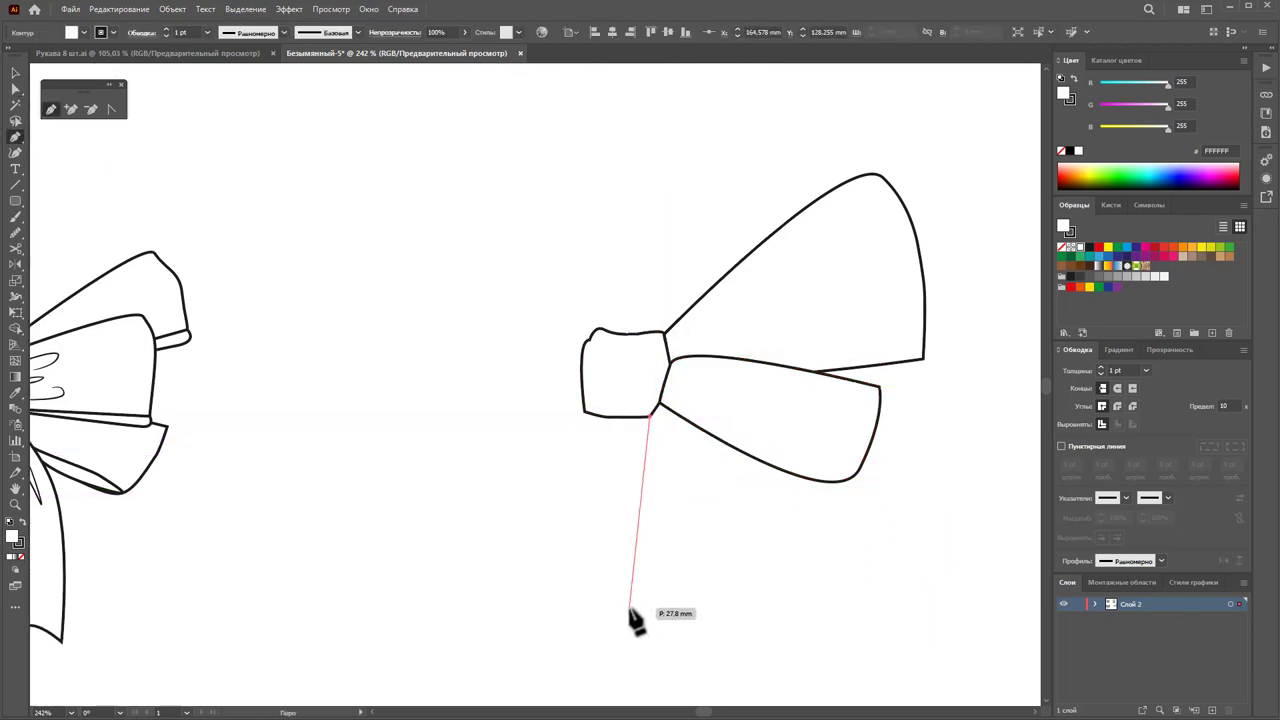
scroll(645, 560, down, 3)
drag(692, 500, 694, 586)
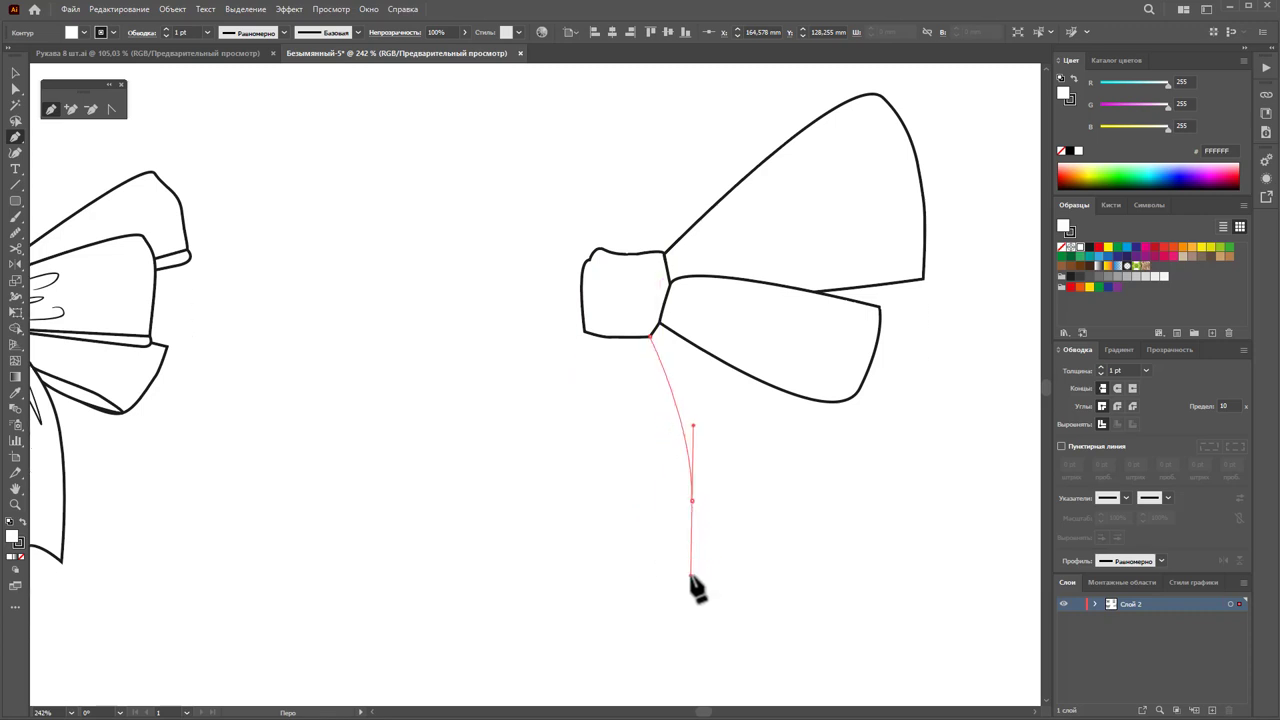
click(694, 596)
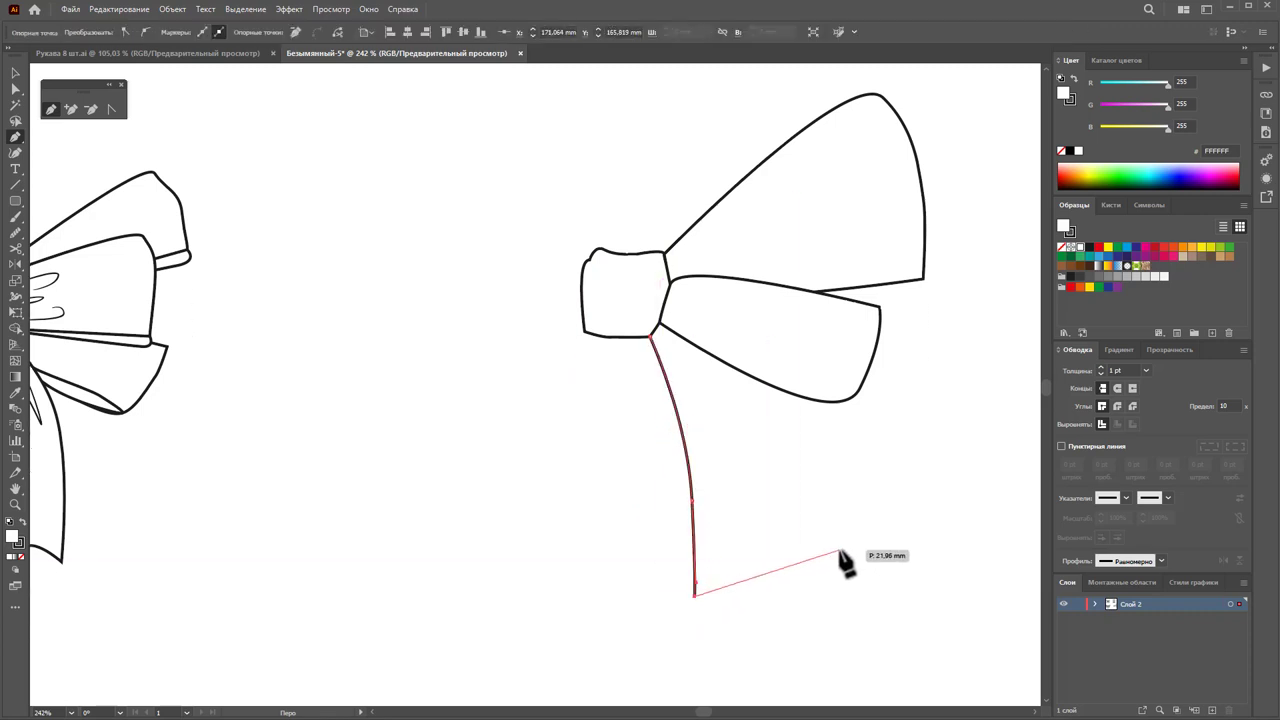
click(810, 542)
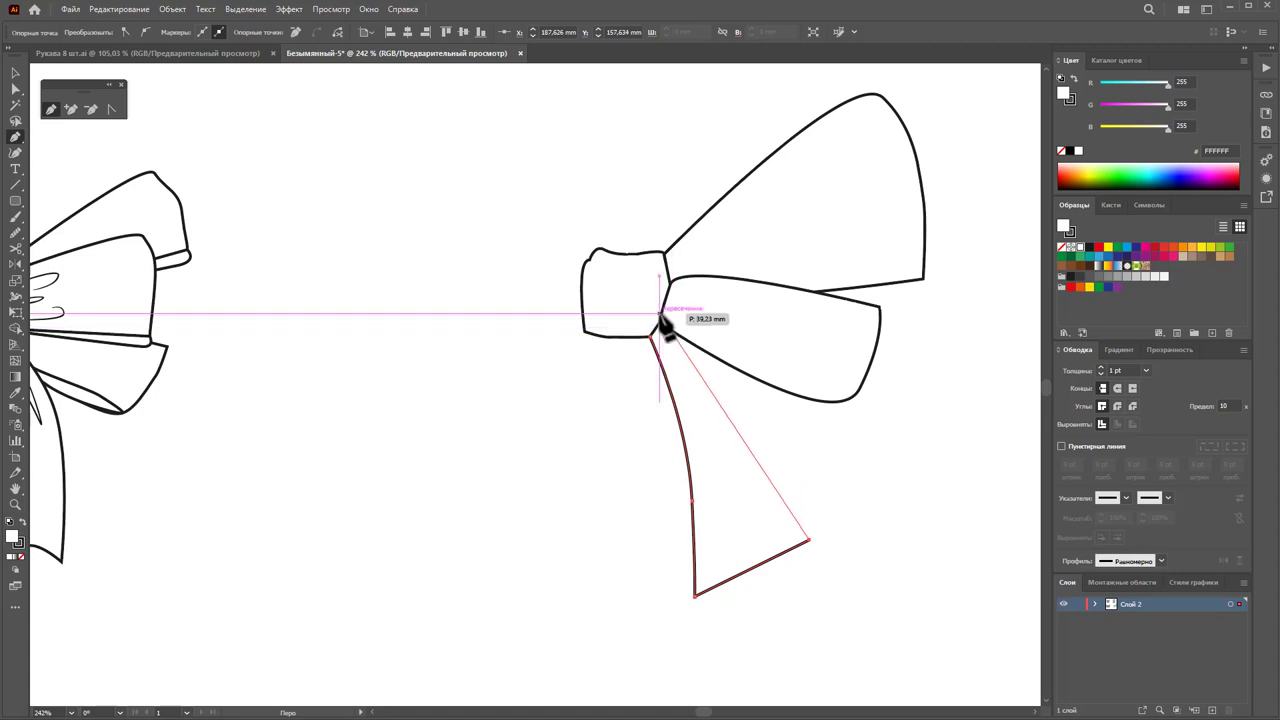
drag(660, 318, 533, 312)
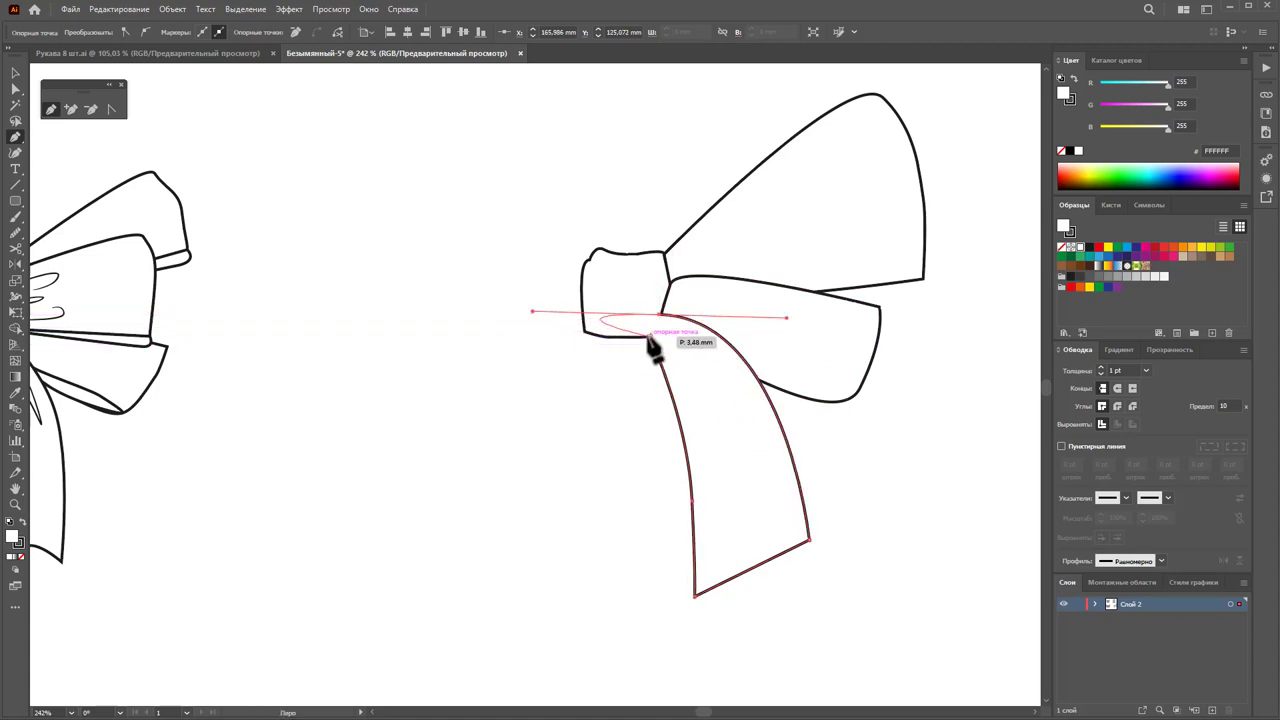
click(651, 338)
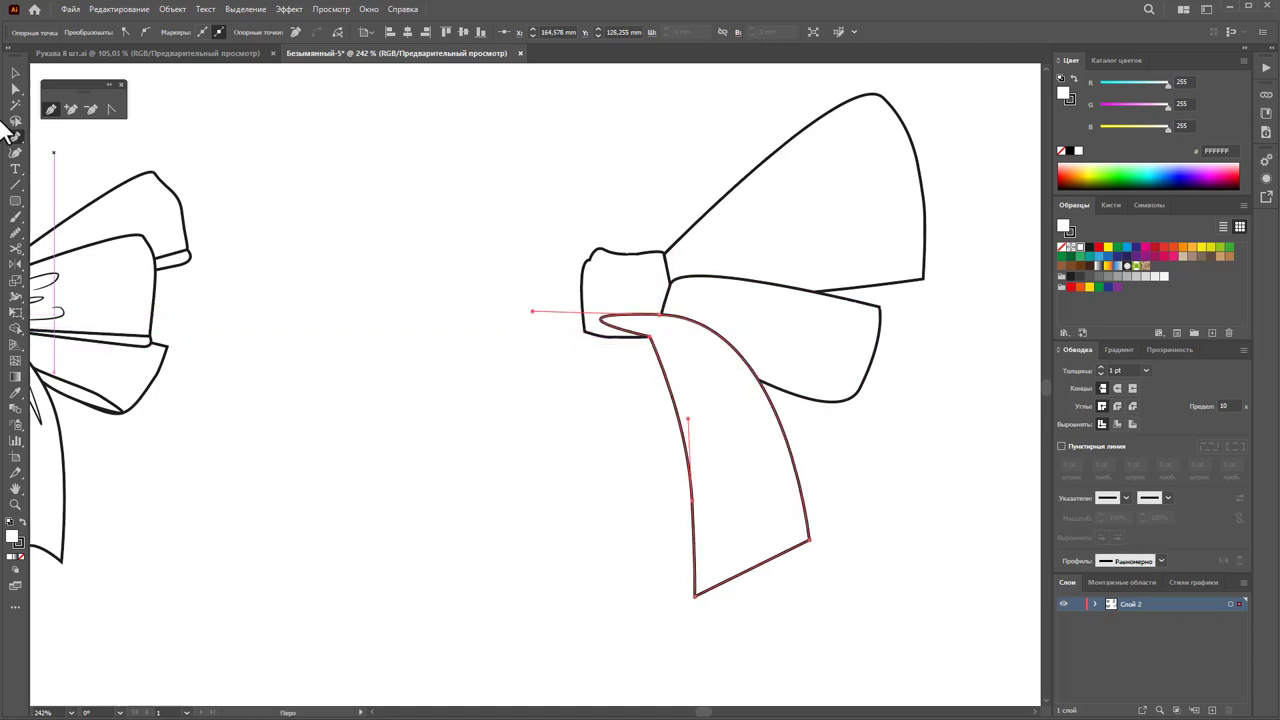
Step: Turn the ribbon's top anchor into a sharp corner where it meets the knot
click(111, 109)
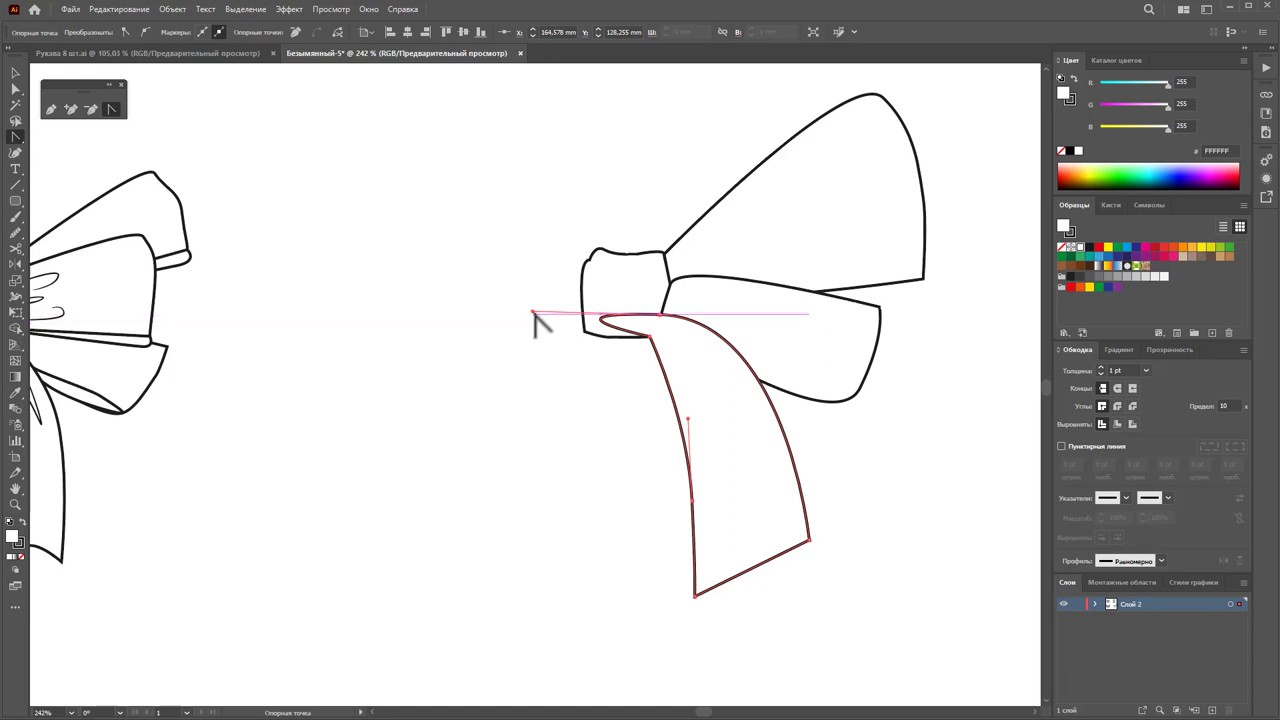
drag(535, 315, 658, 316)
click(15, 73)
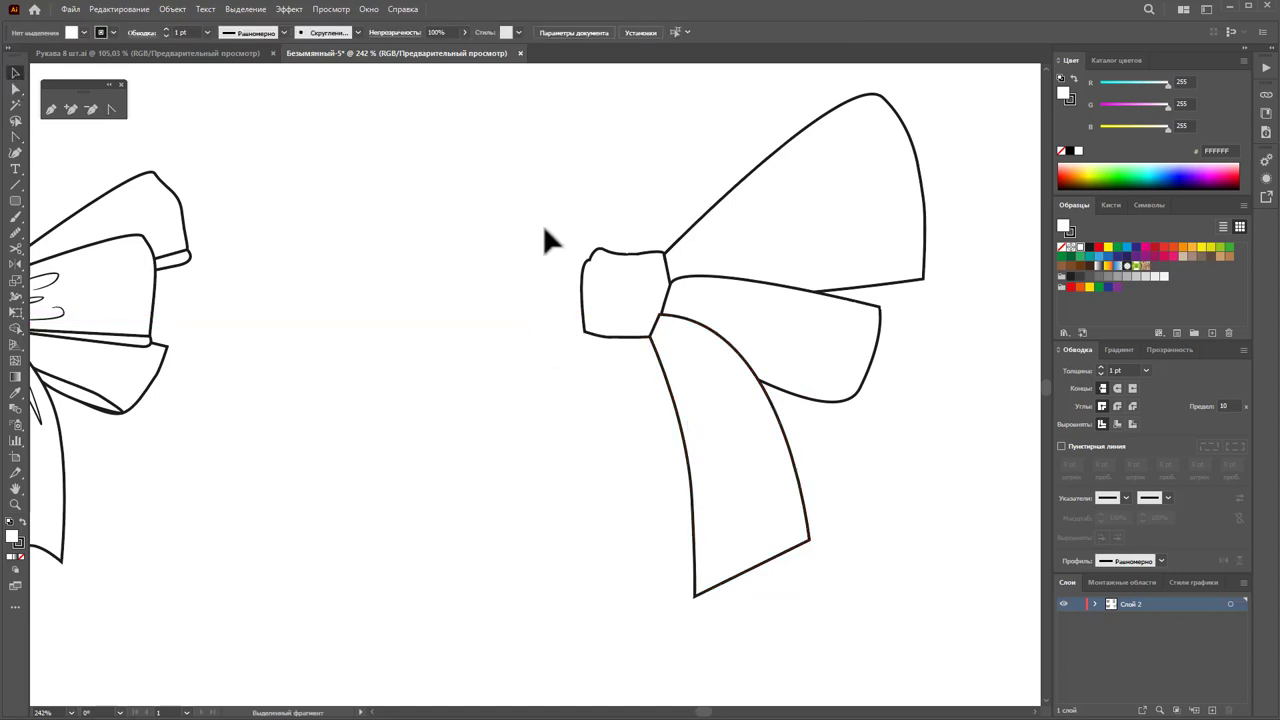
click(614, 300)
Step: Bring the knot and upper wing in front of the ribbon tail
right_click(612, 300)
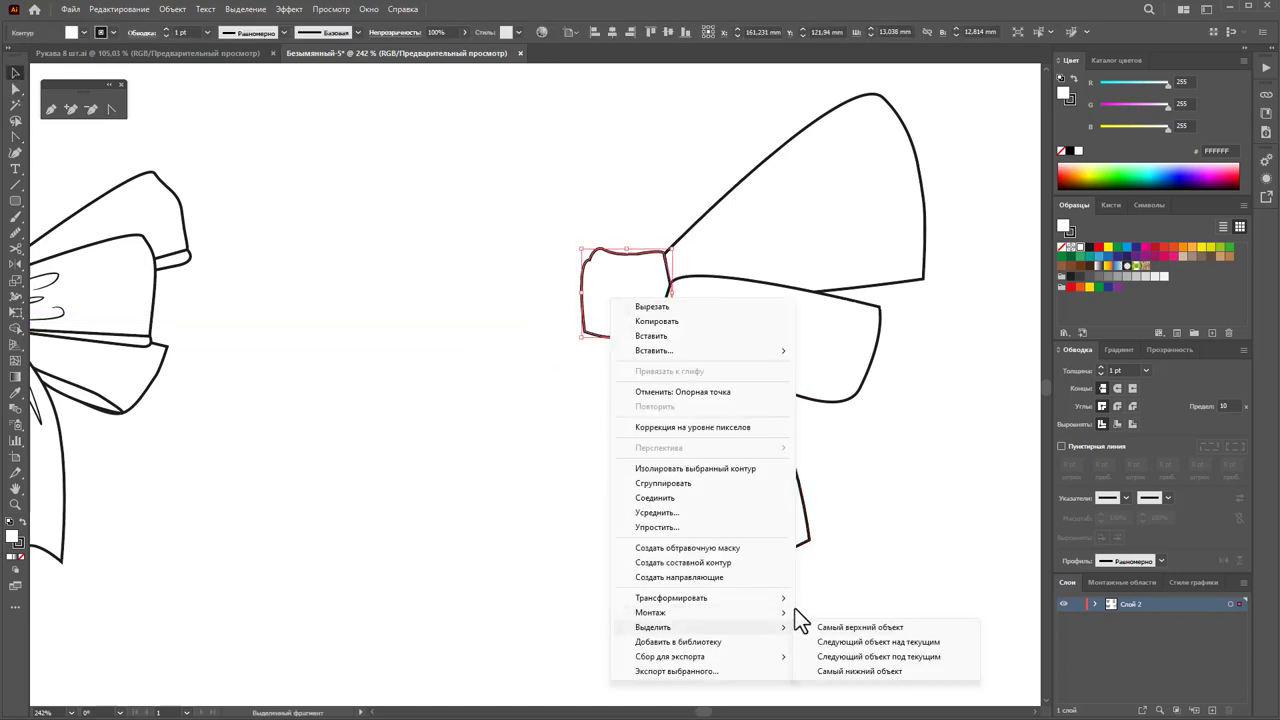
click(859, 608)
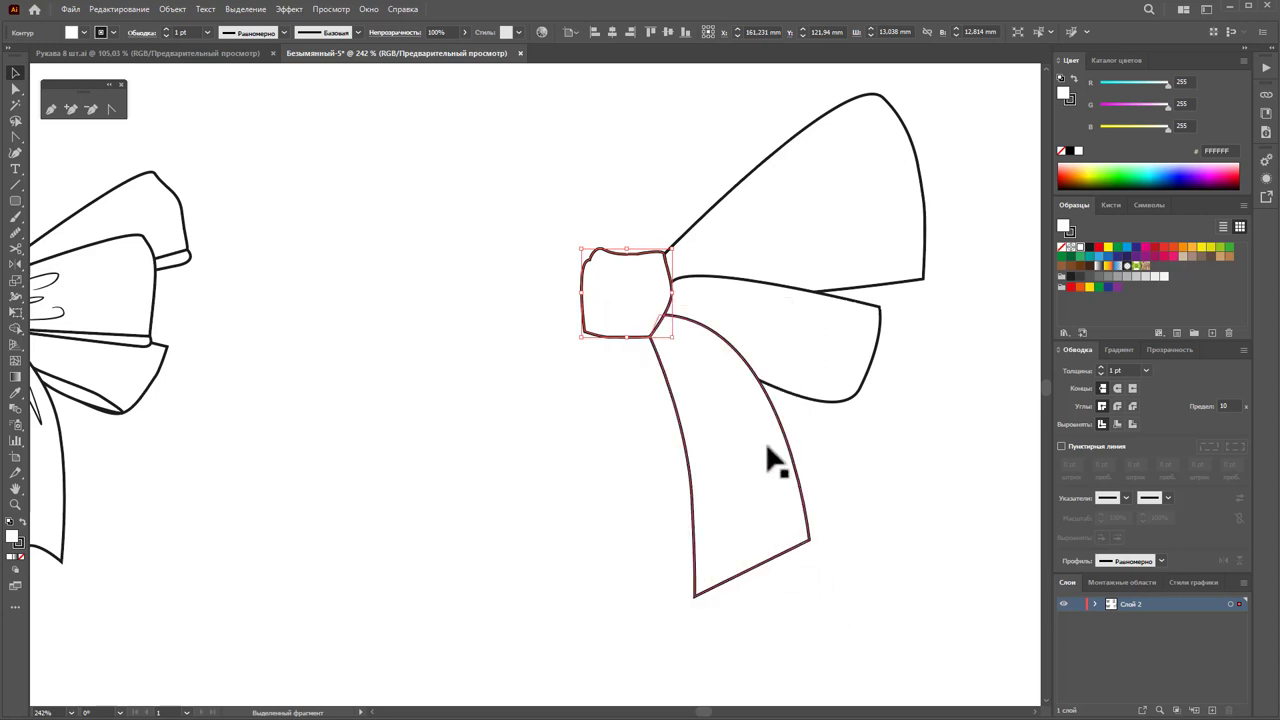
shift+click(714, 224)
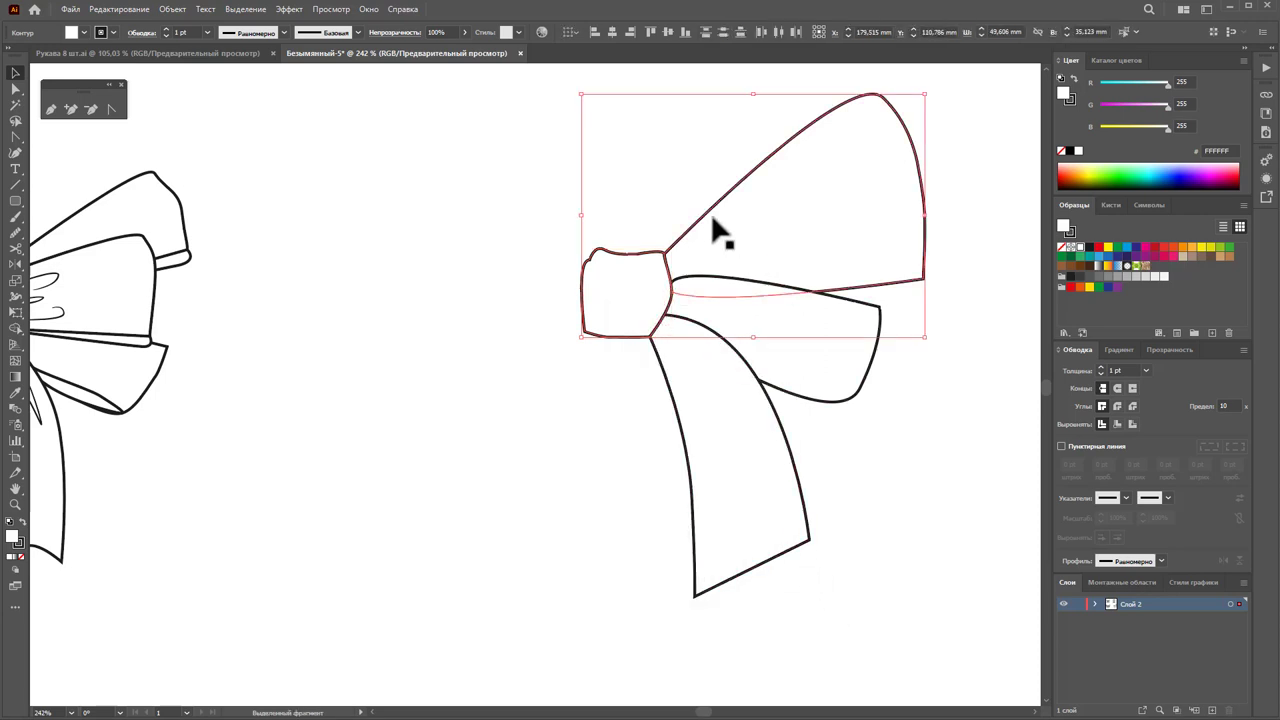
right_click(741, 277)
mouse_move(777, 530)
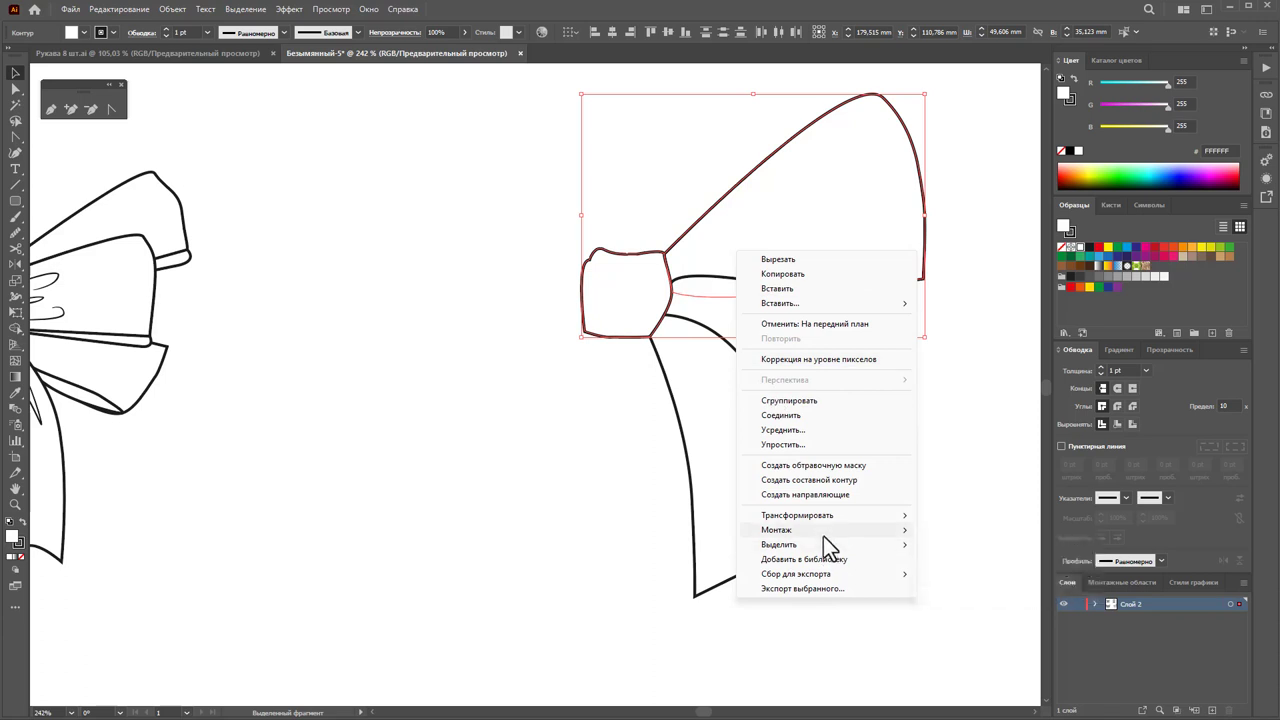
click(1022, 530)
Step: Restack the lower wing with them, then start a fold line at the knot
shift+click(846, 388)
right_click(786, 295)
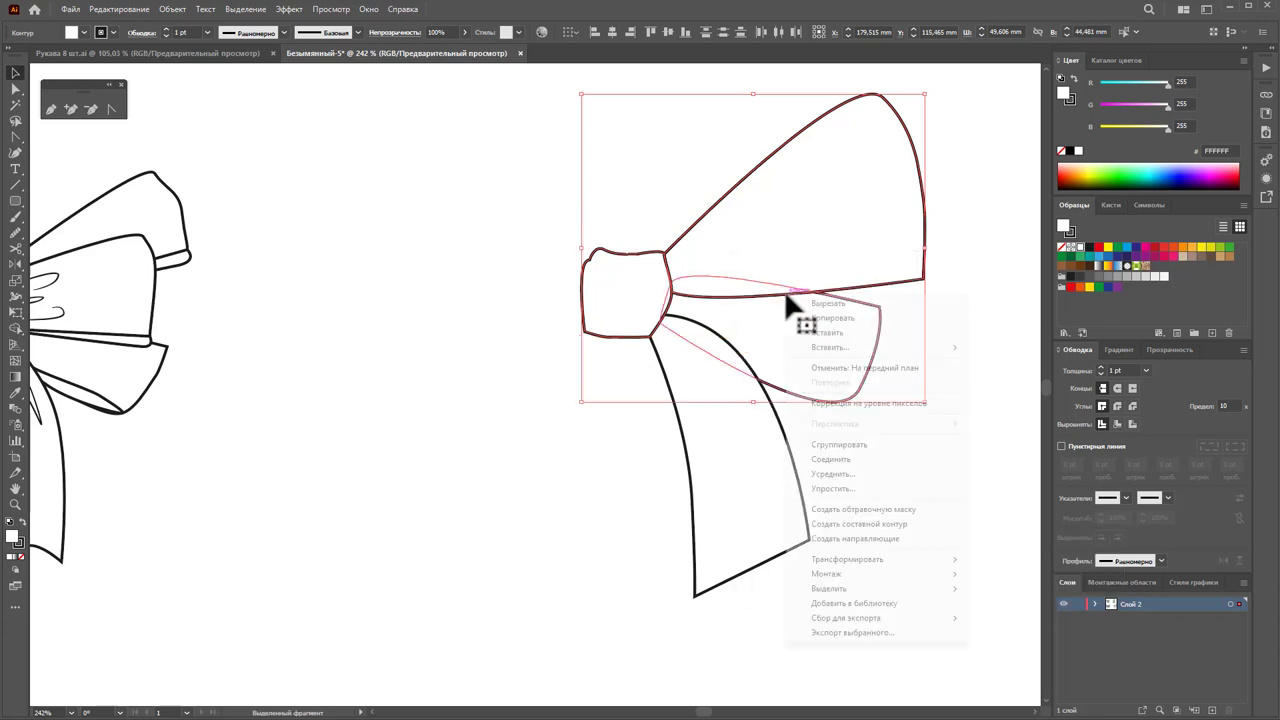
click(1000, 572)
click(887, 457)
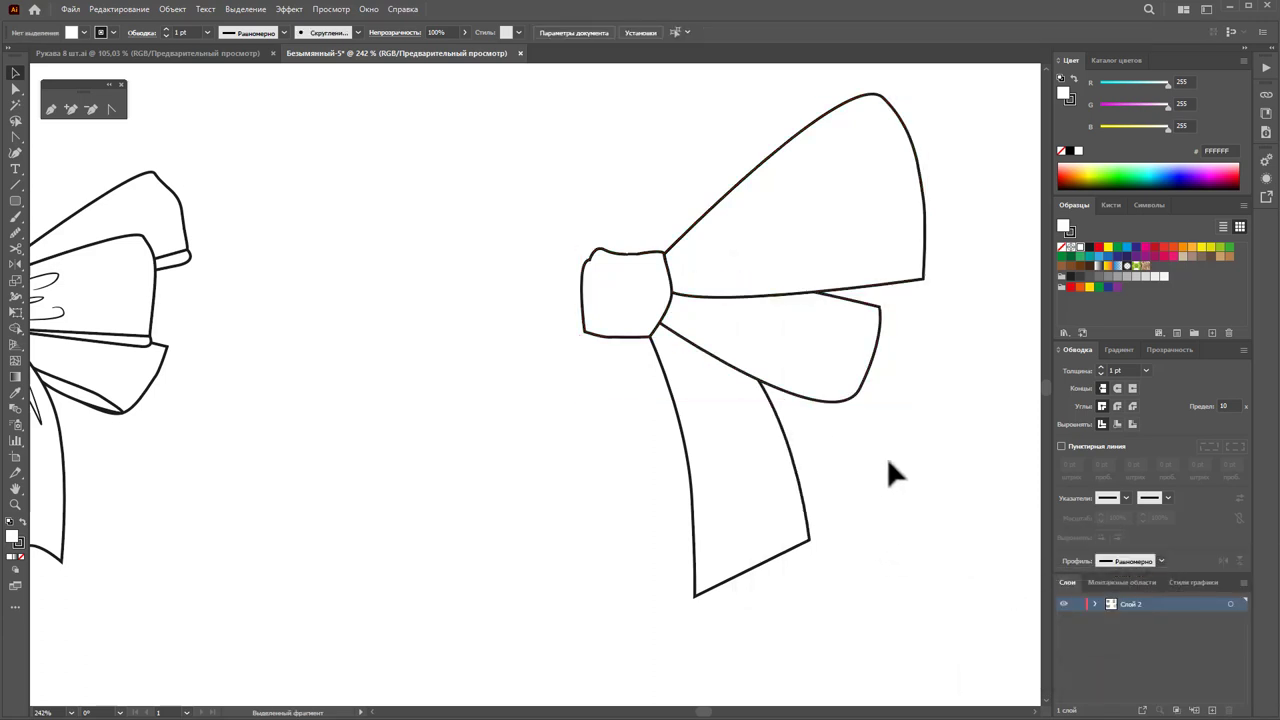
click(51, 111)
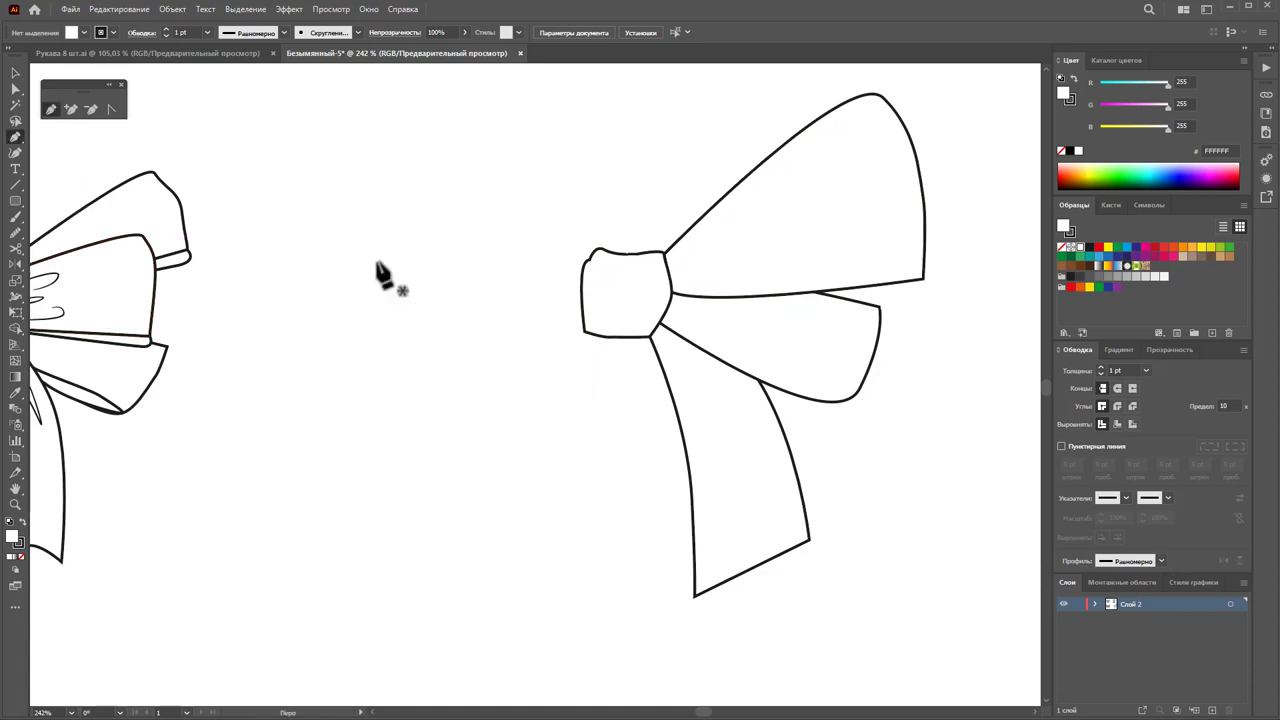
click(668, 262)
Step: Draw two curved fold lines from the knot into the upper wing
drag(762, 207, 784, 209)
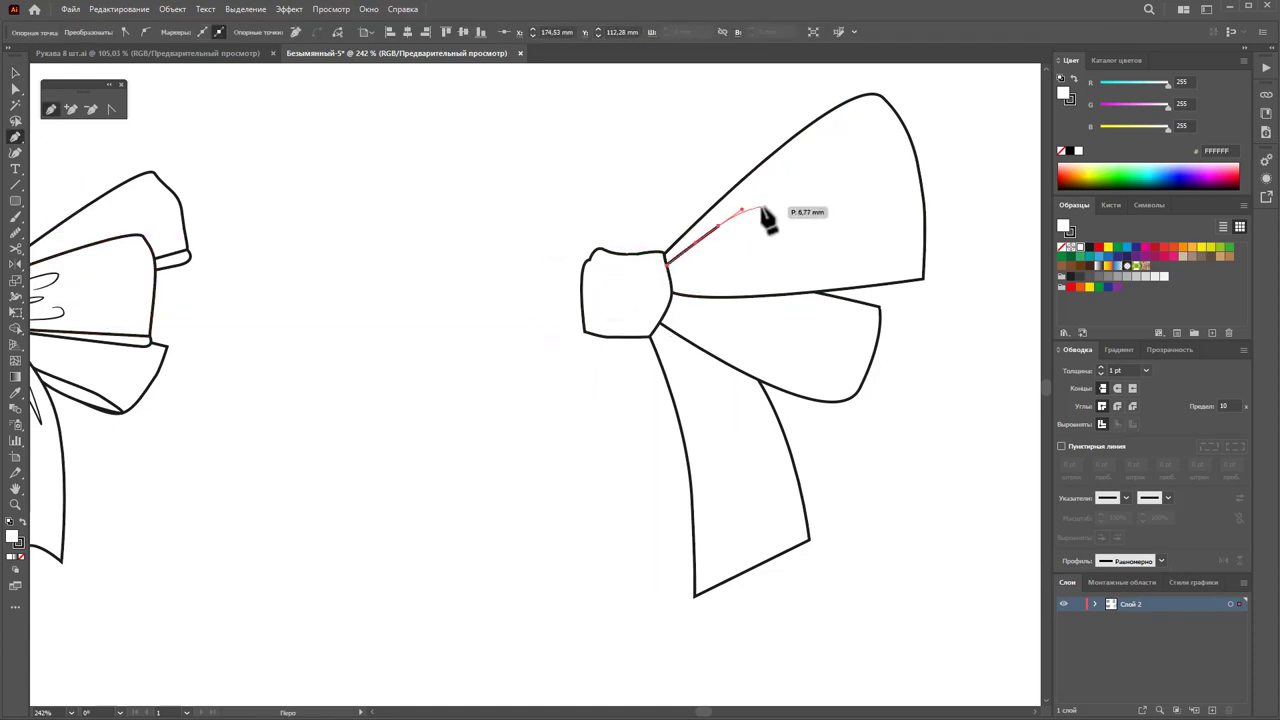
key(Escape)
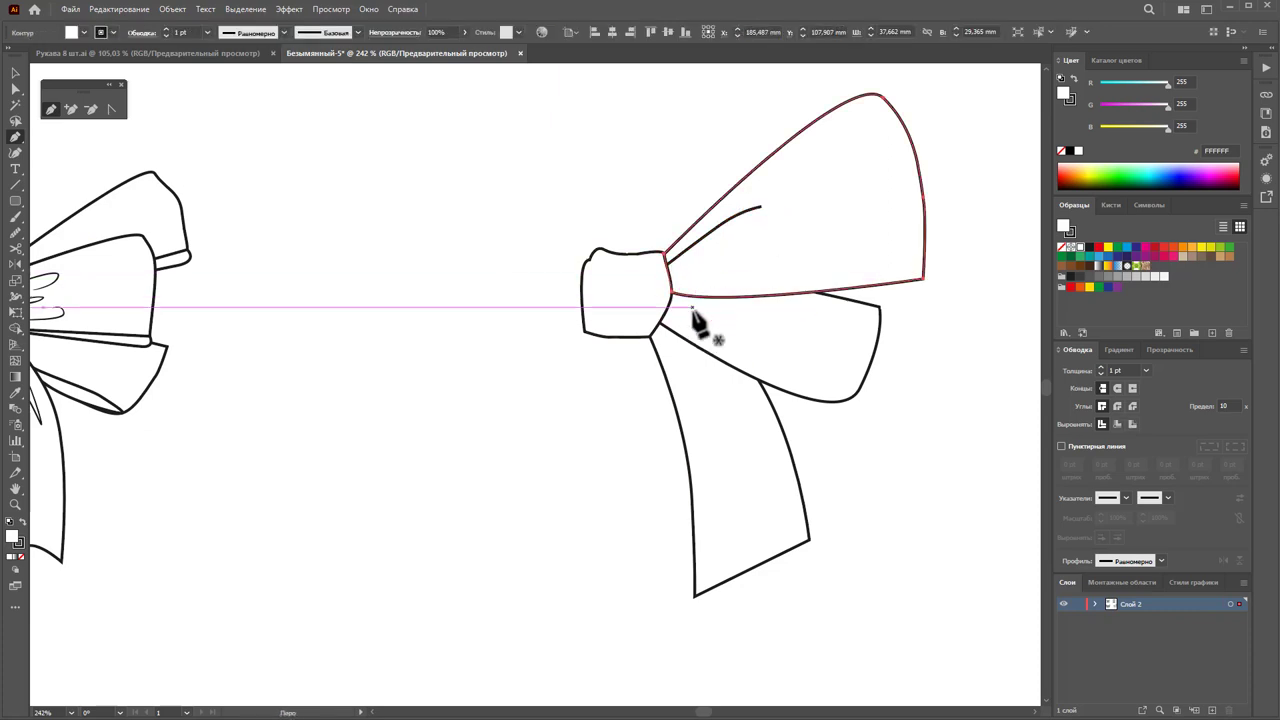
click(670, 274)
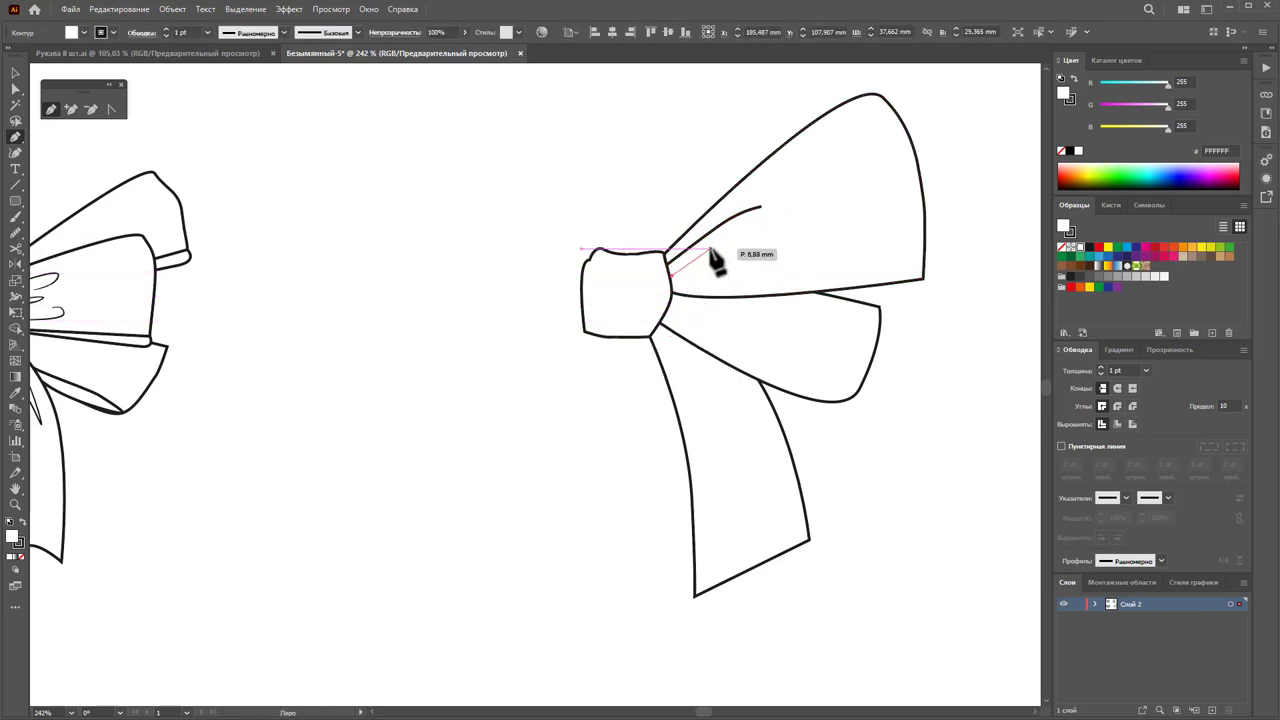
click(720, 249)
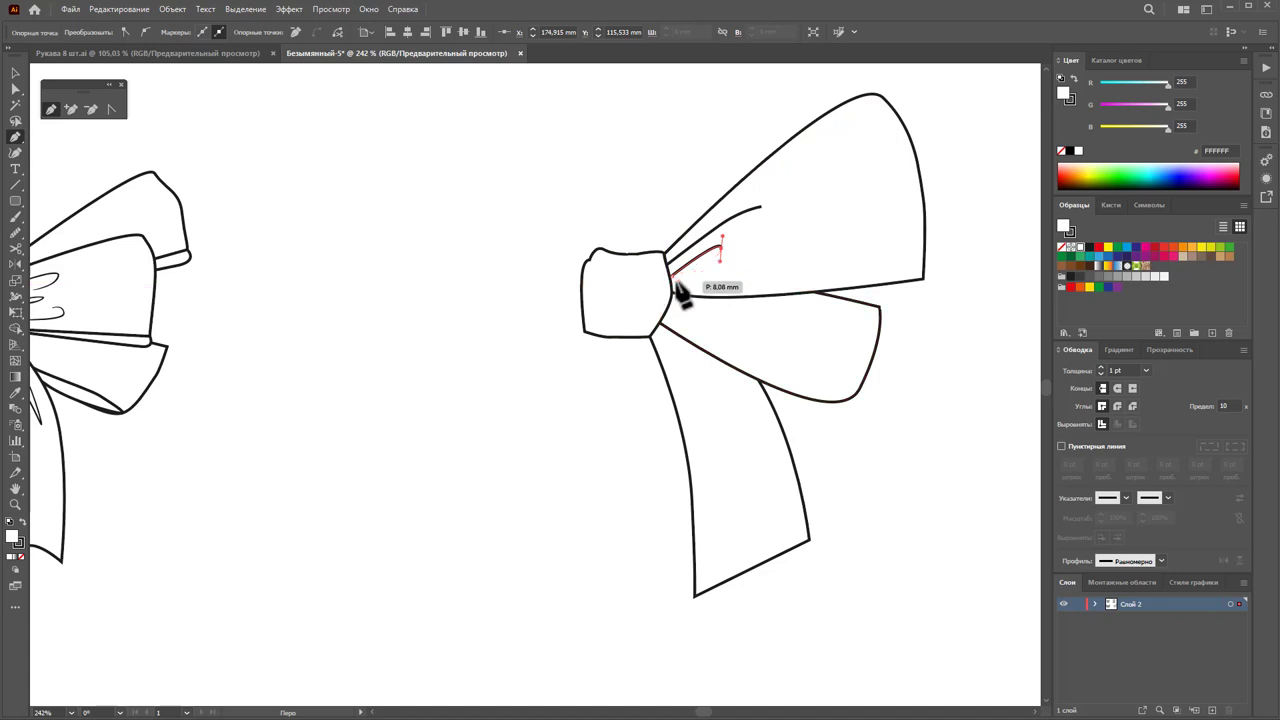
drag(676, 282, 712, 290)
click(746, 281)
key(Escape)
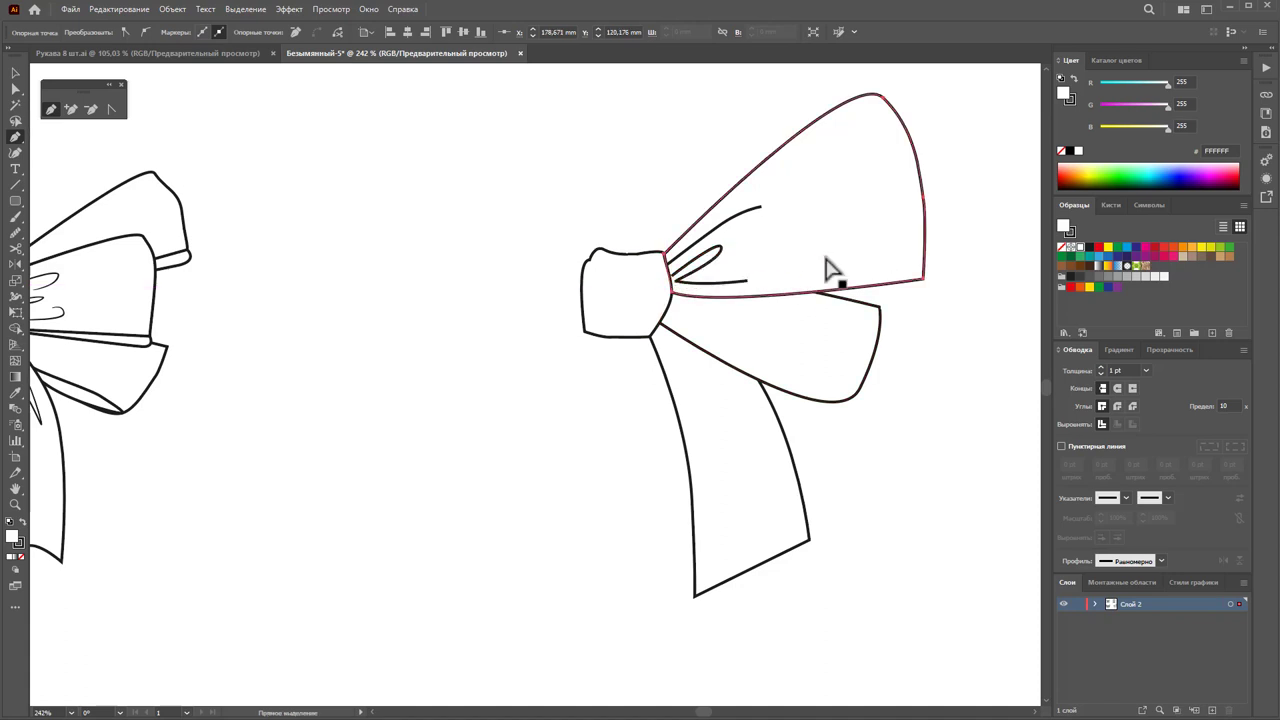
Step: Add a fold loop in the lower wing and two straight creases down the ribbon tail
click(692, 307)
click(755, 320)
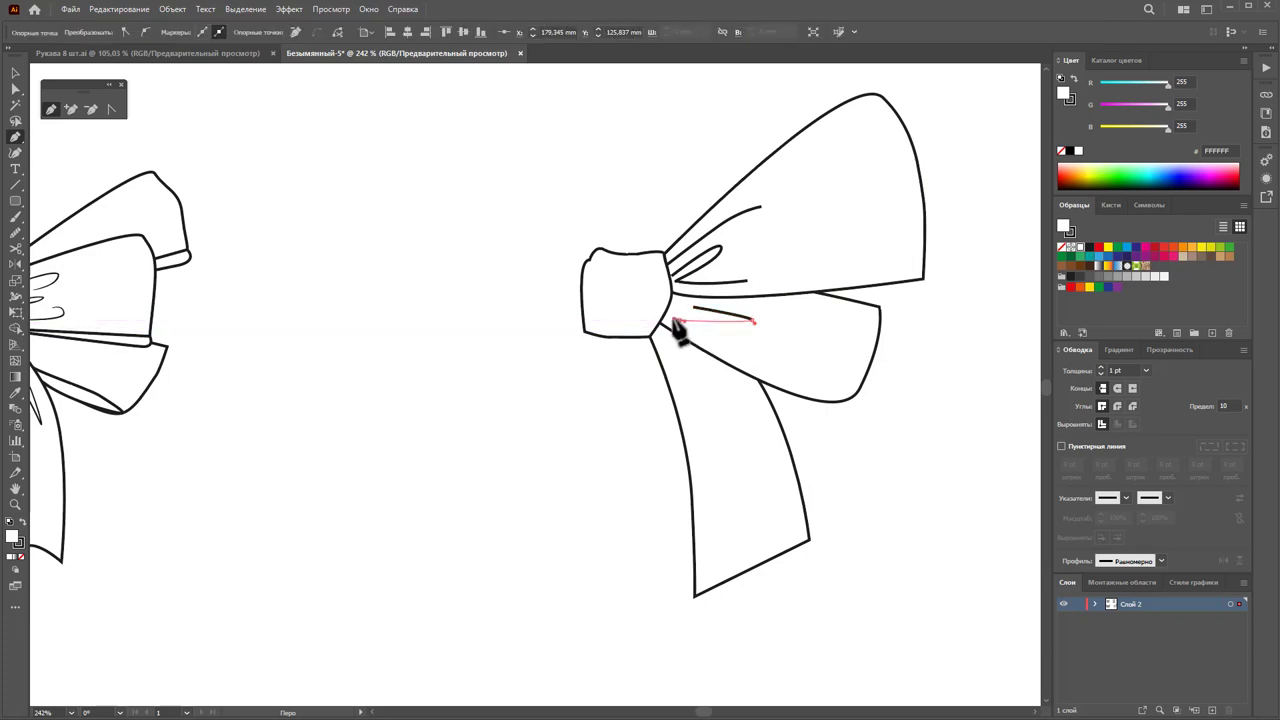
click(673, 318)
key(Escape)
click(658, 333)
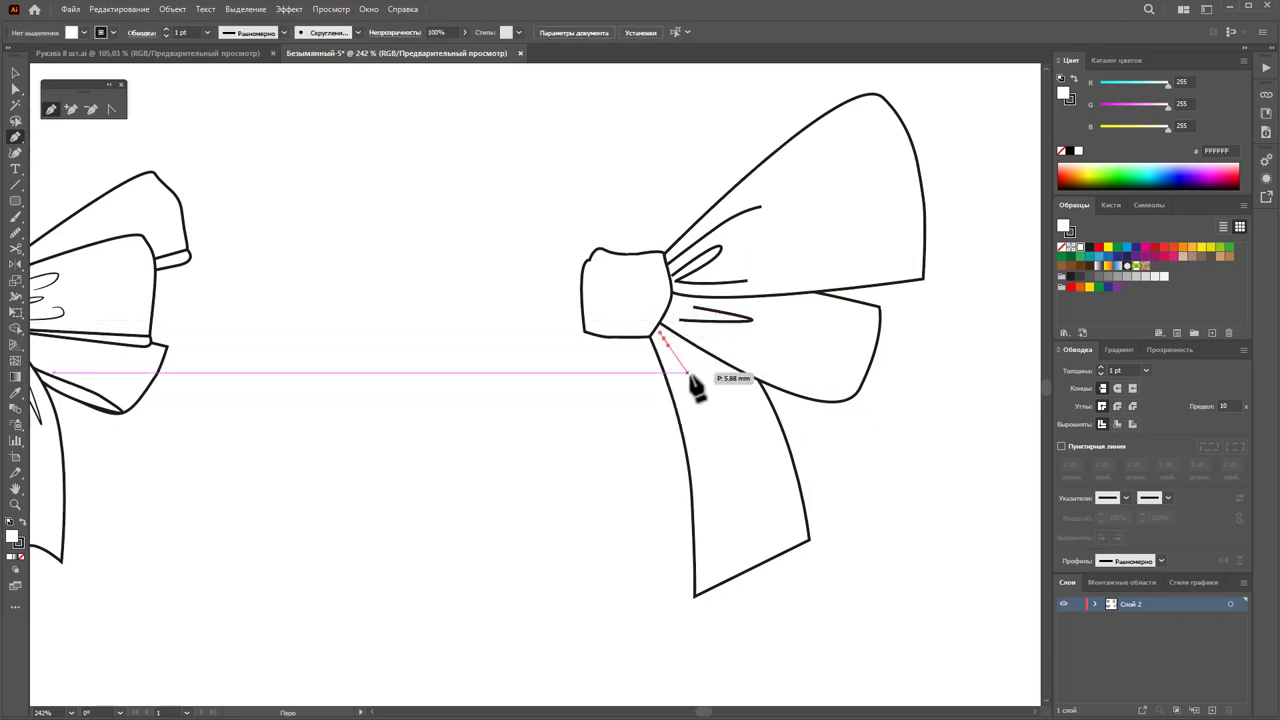
click(700, 428)
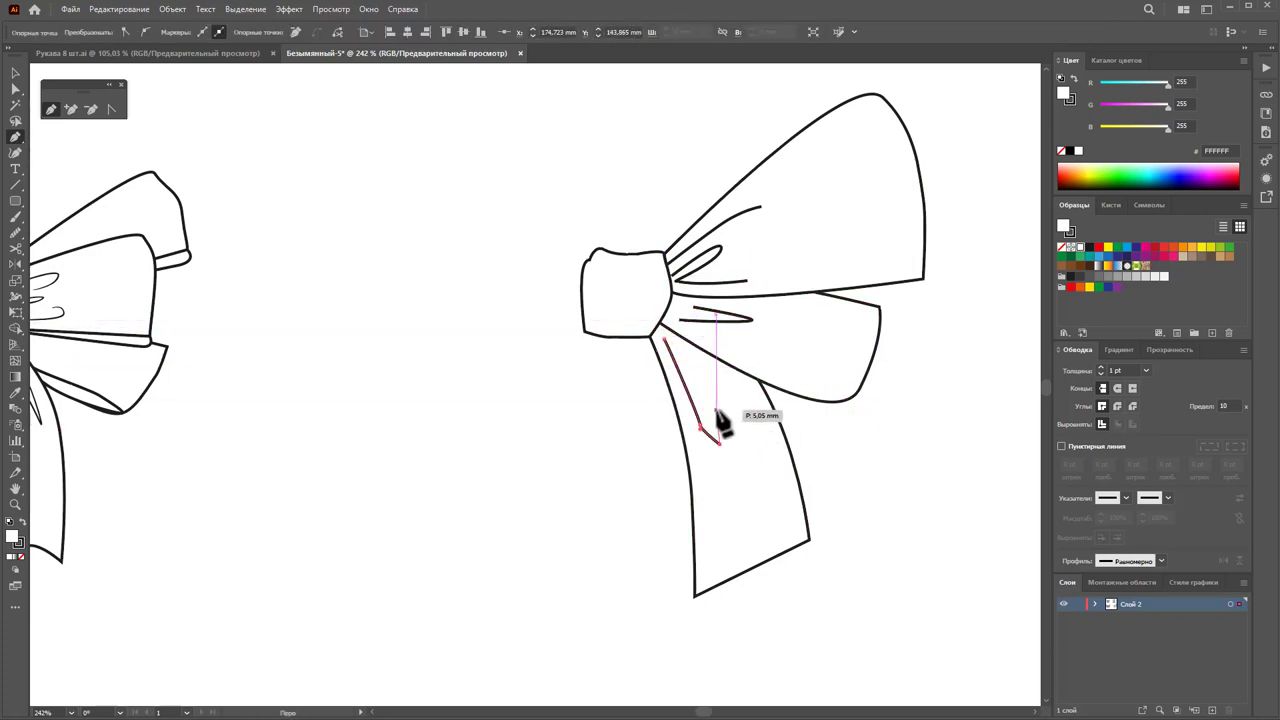
key(Escape)
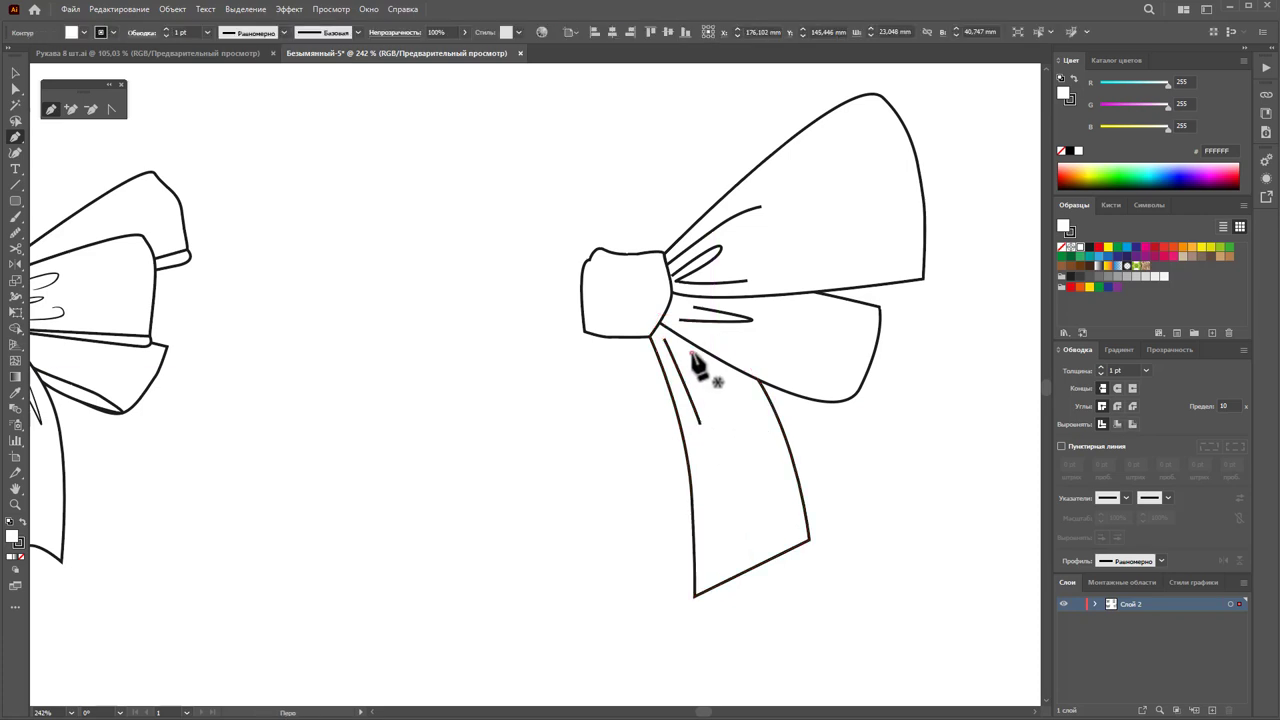
click(690, 352)
click(710, 382)
key(Escape)
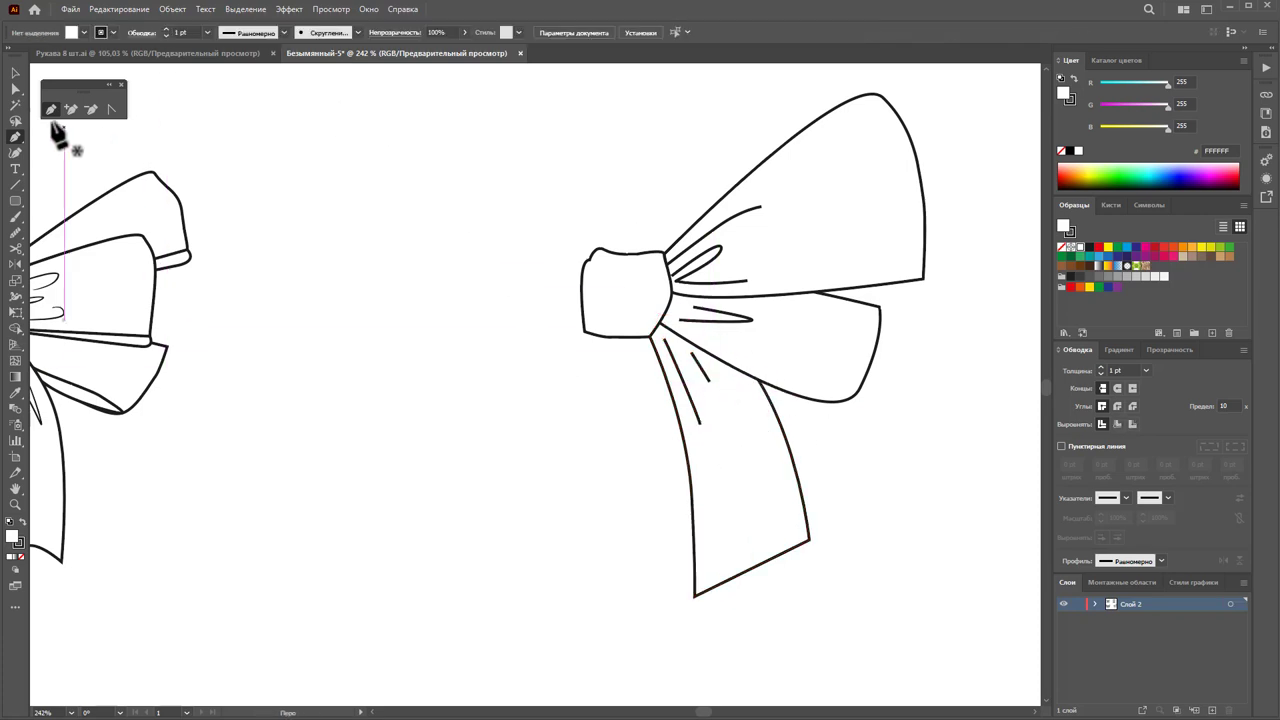
click(16, 73)
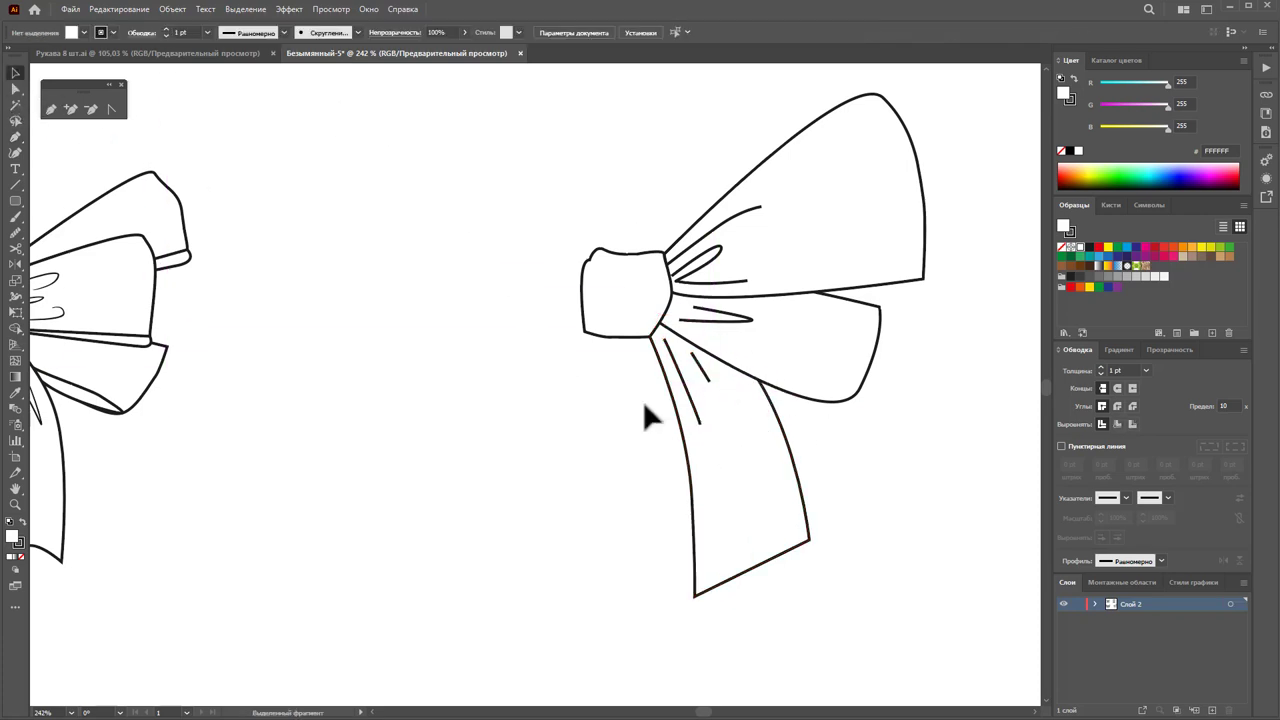
Step: Give the wing and ribbon fold lines a 0.5 pt stroke with a tapered width profile
click(698, 380)
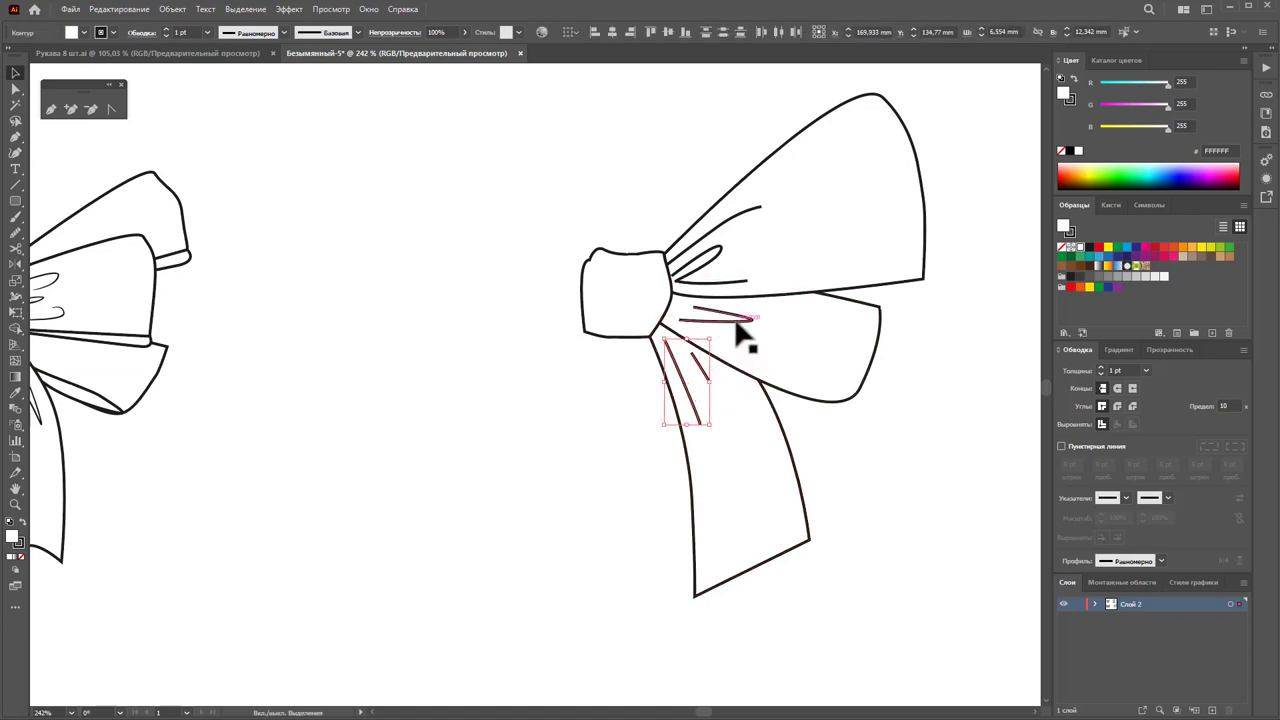
shift+click(720, 312)
shift+click(718, 283)
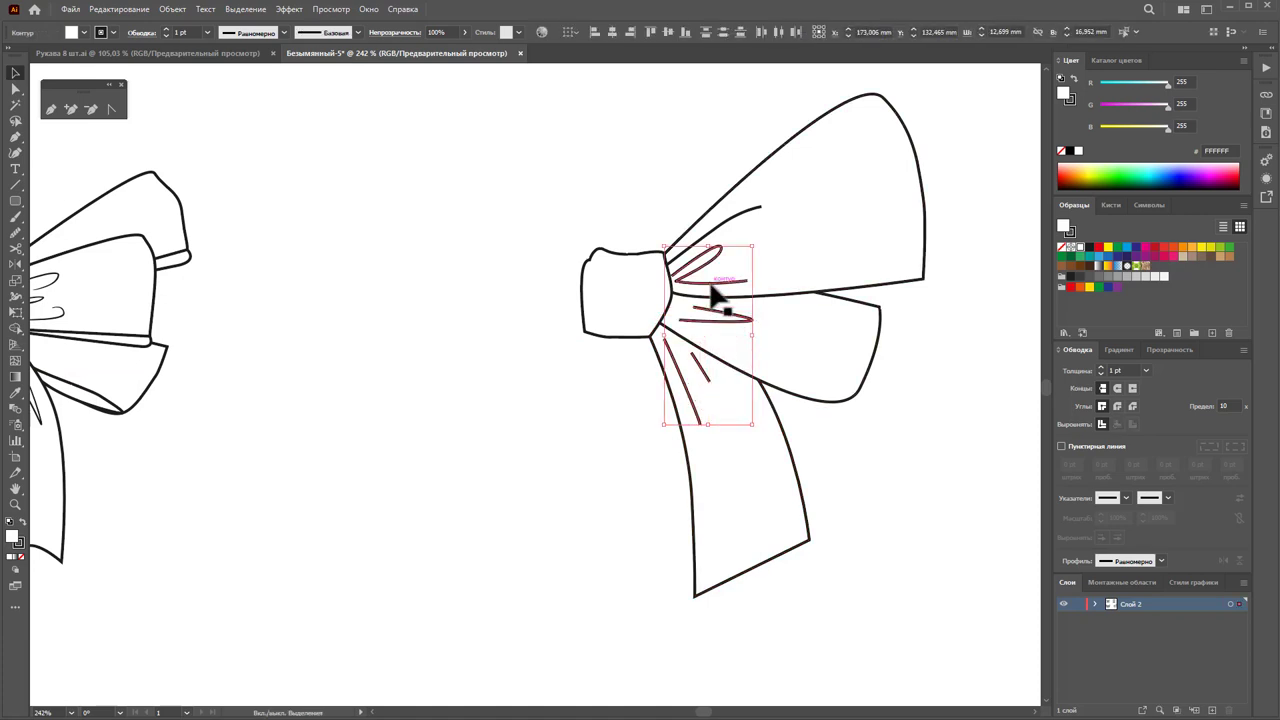
shift+click(722, 220)
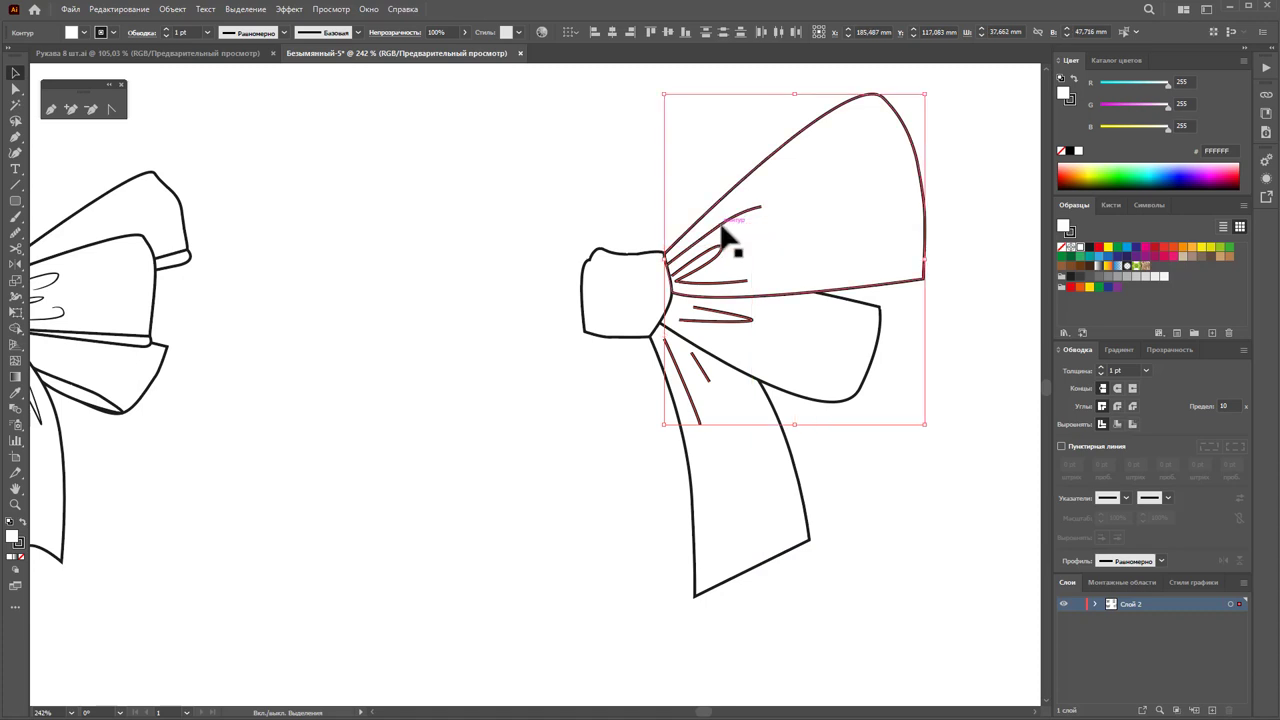
shift+click(748, 188)
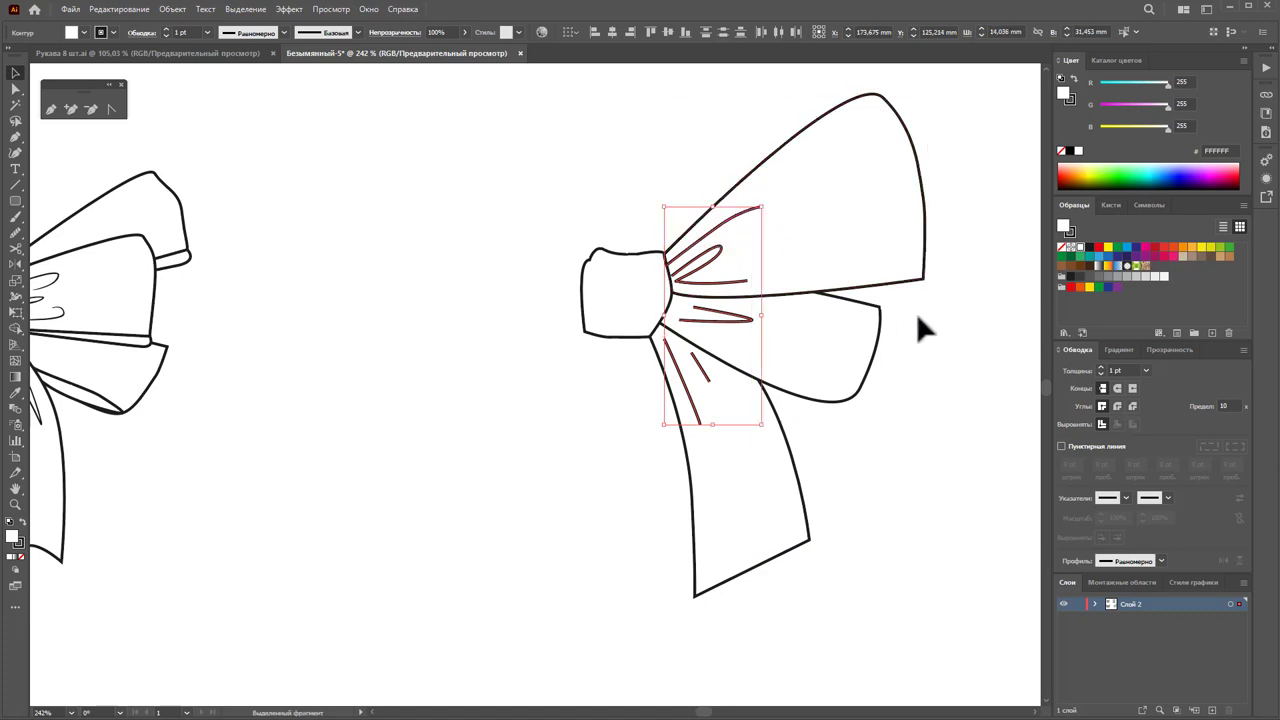
click(1146, 370)
click(1159, 399)
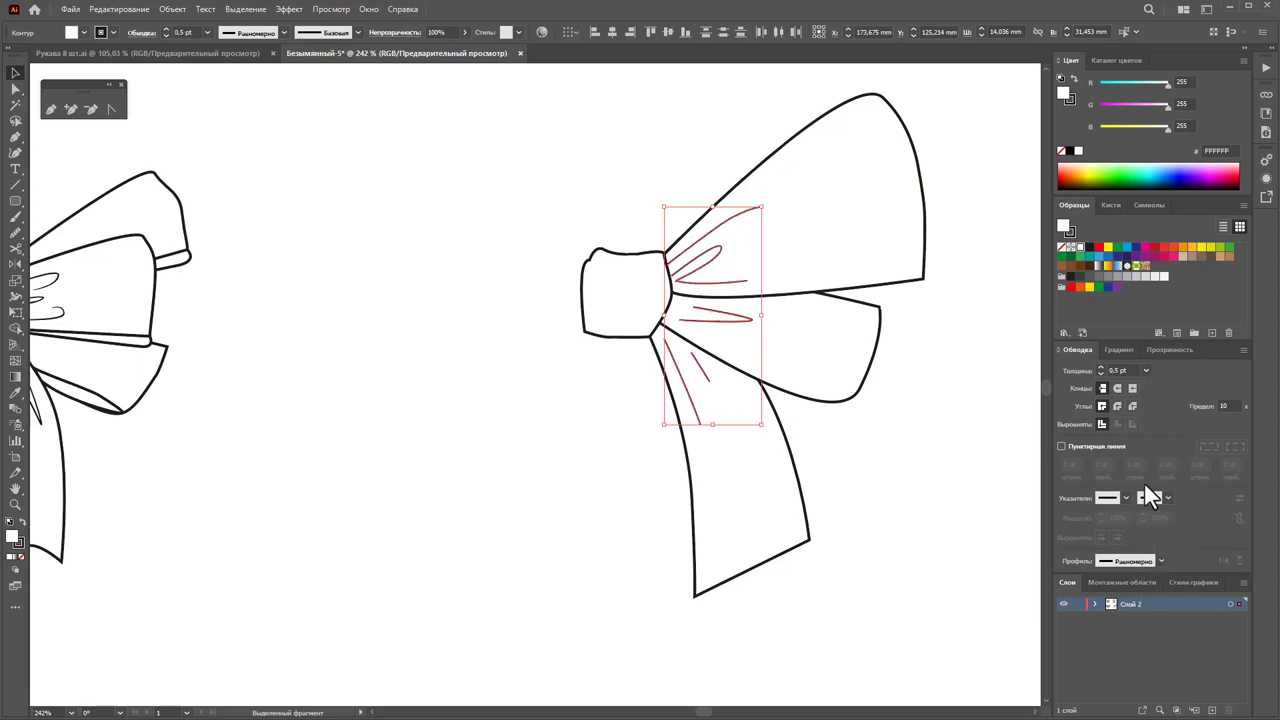
click(1160, 561)
click(1120, 631)
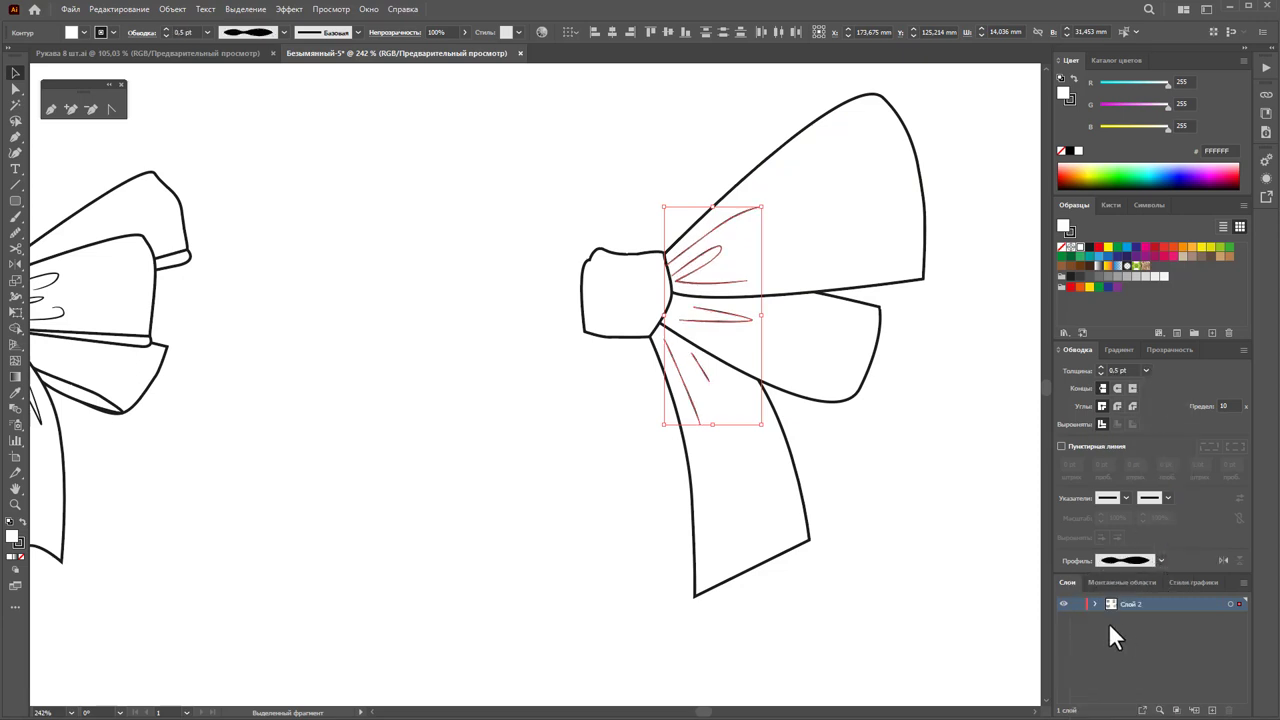
click(870, 544)
drag(739, 120, 817, 548)
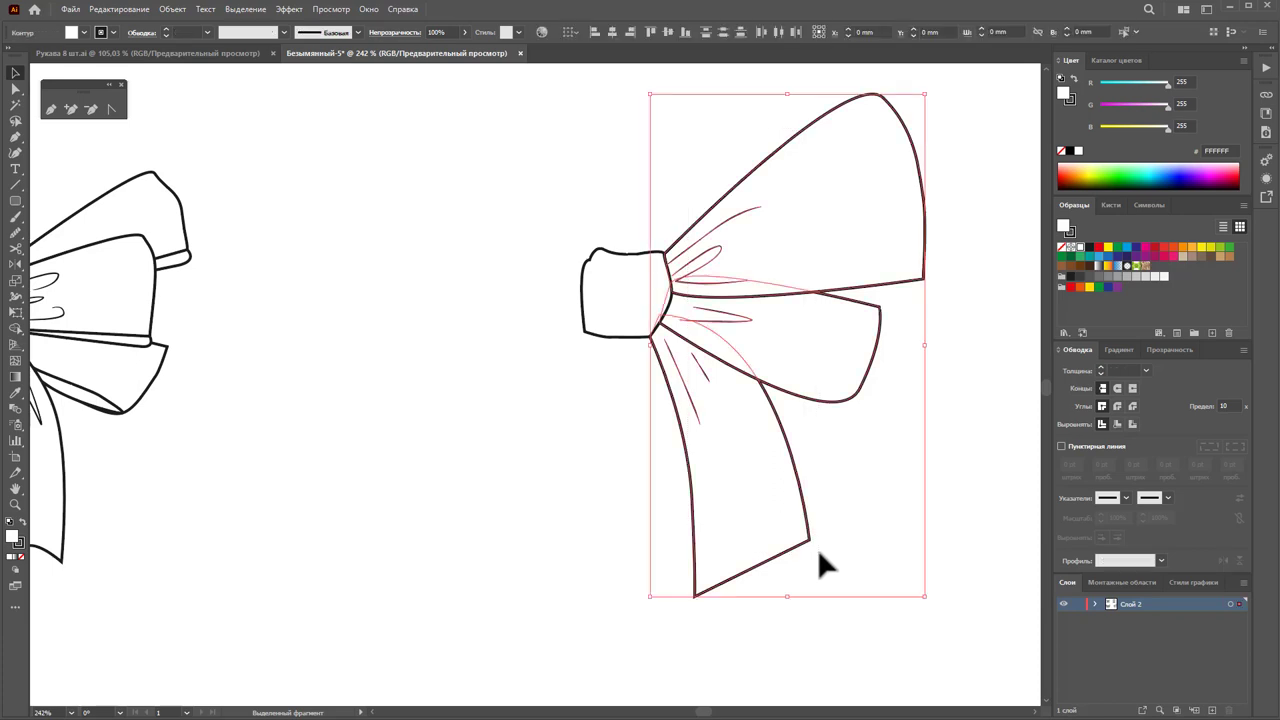
Step: Reflect a copy of the bow half across the knot to form the left side
click(16, 266)
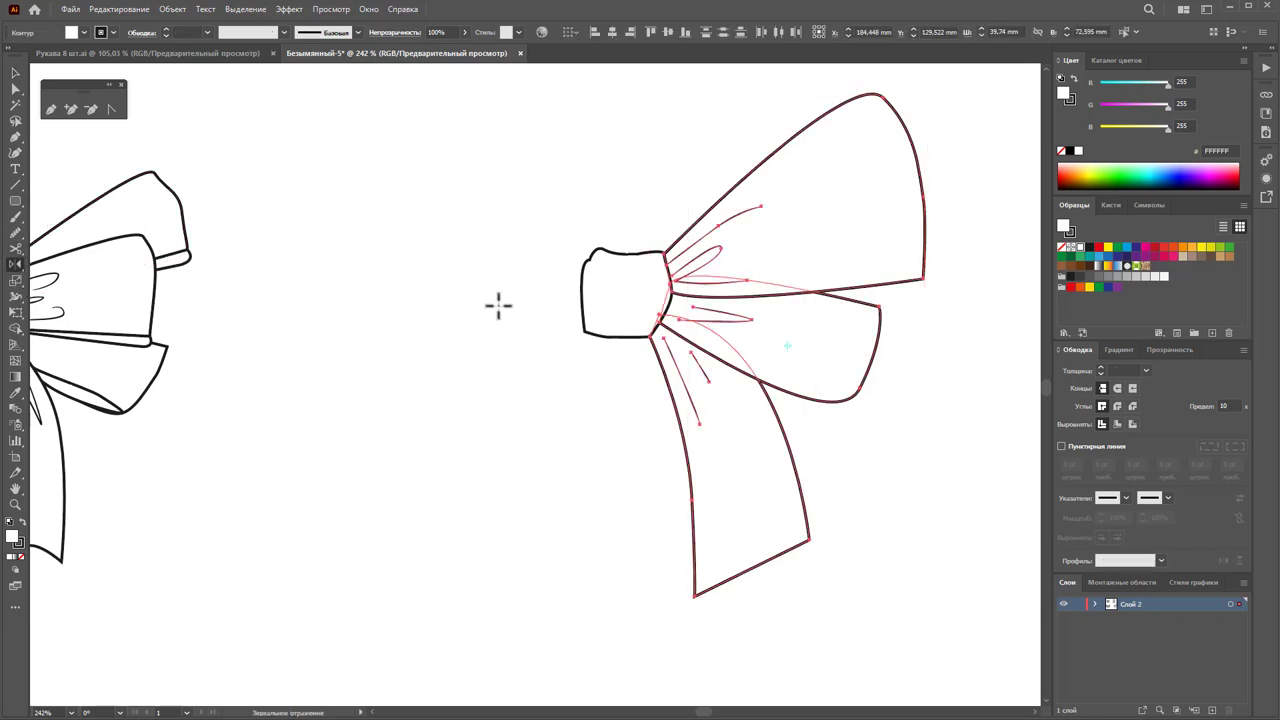
click(622, 293)
mouse_move(750, 325)
mouse_down()
mouse_move(425, 305)
mouse_move(420, 292)
mouse_up()
key(Right)
key(Right)
key(Right)
key(Right)
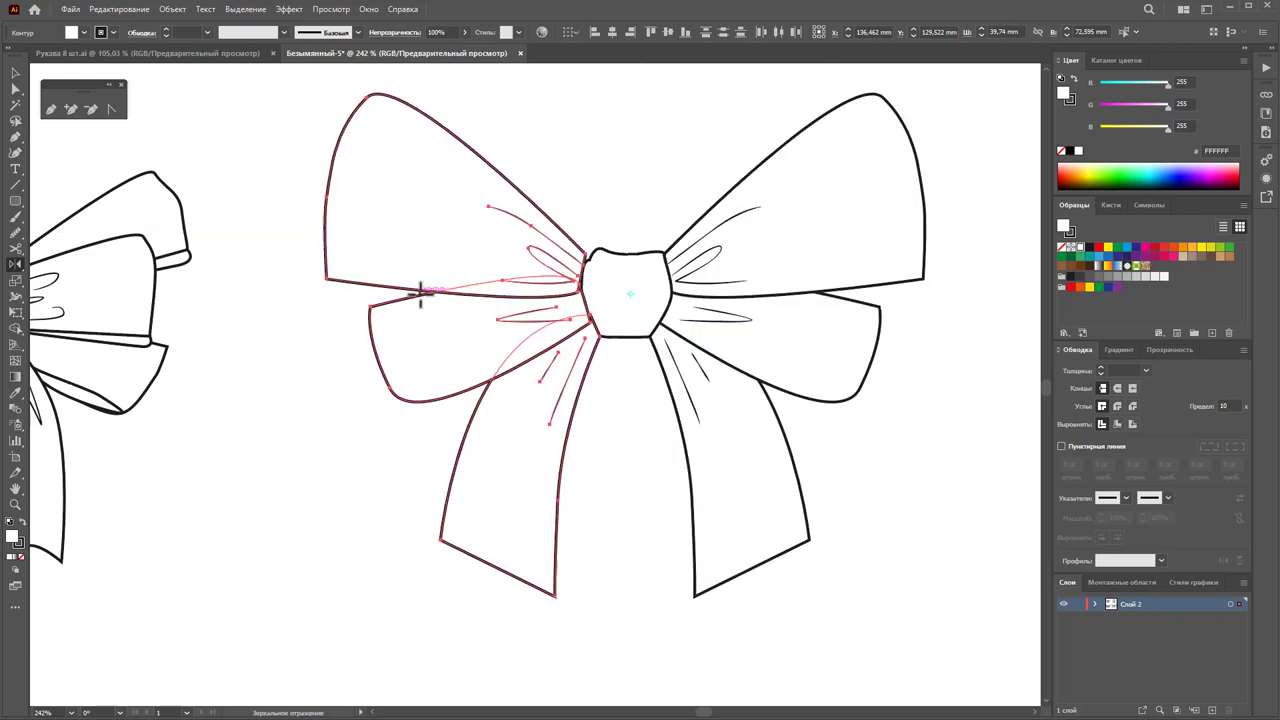
key(Right)
key(Right)
key(Right)
key(Right)
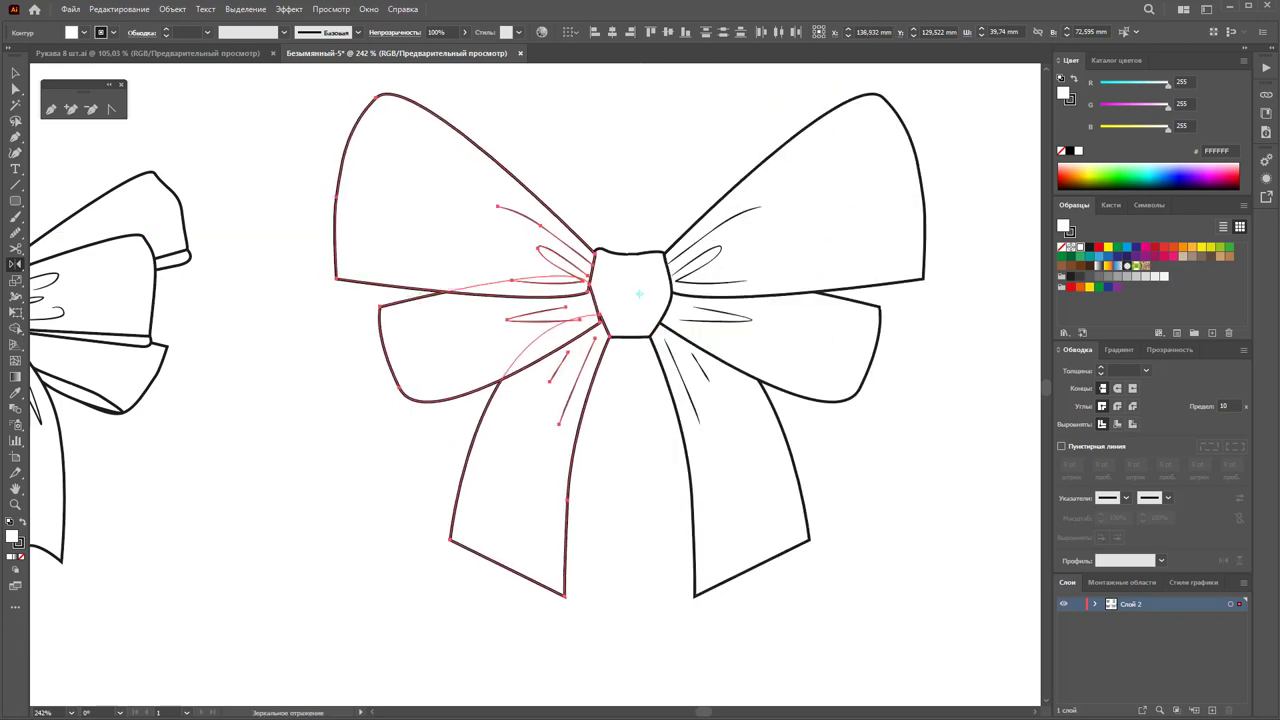
Step: Bring the knot in front of the fold lines
click(15, 73)
click(651, 218)
right_click(625, 256)
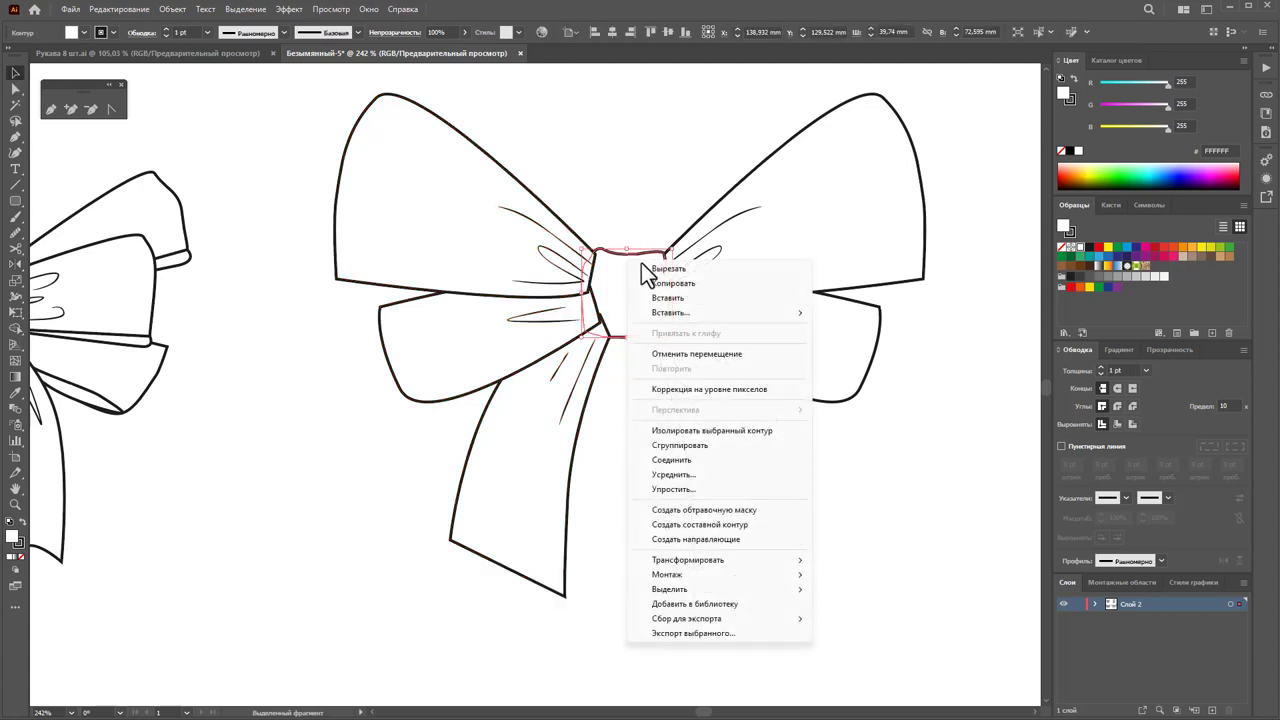
click(857, 574)
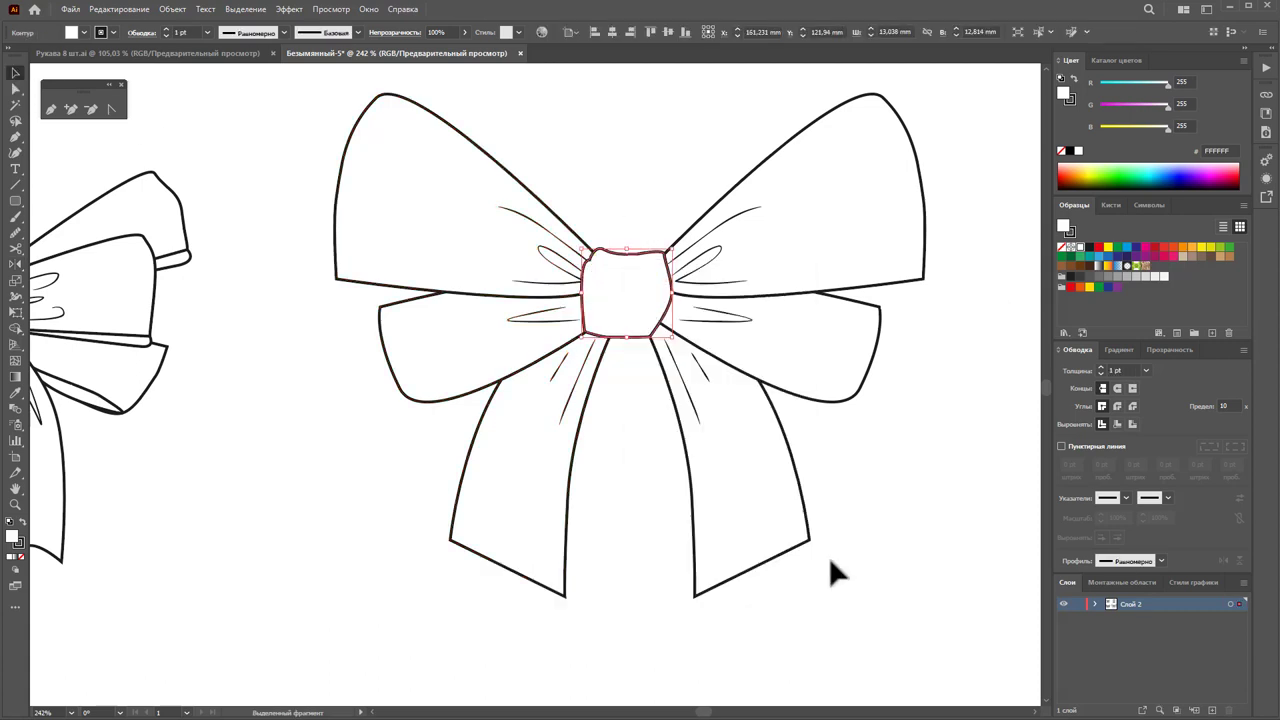
click(829, 566)
drag(853, 552, 791, 449)
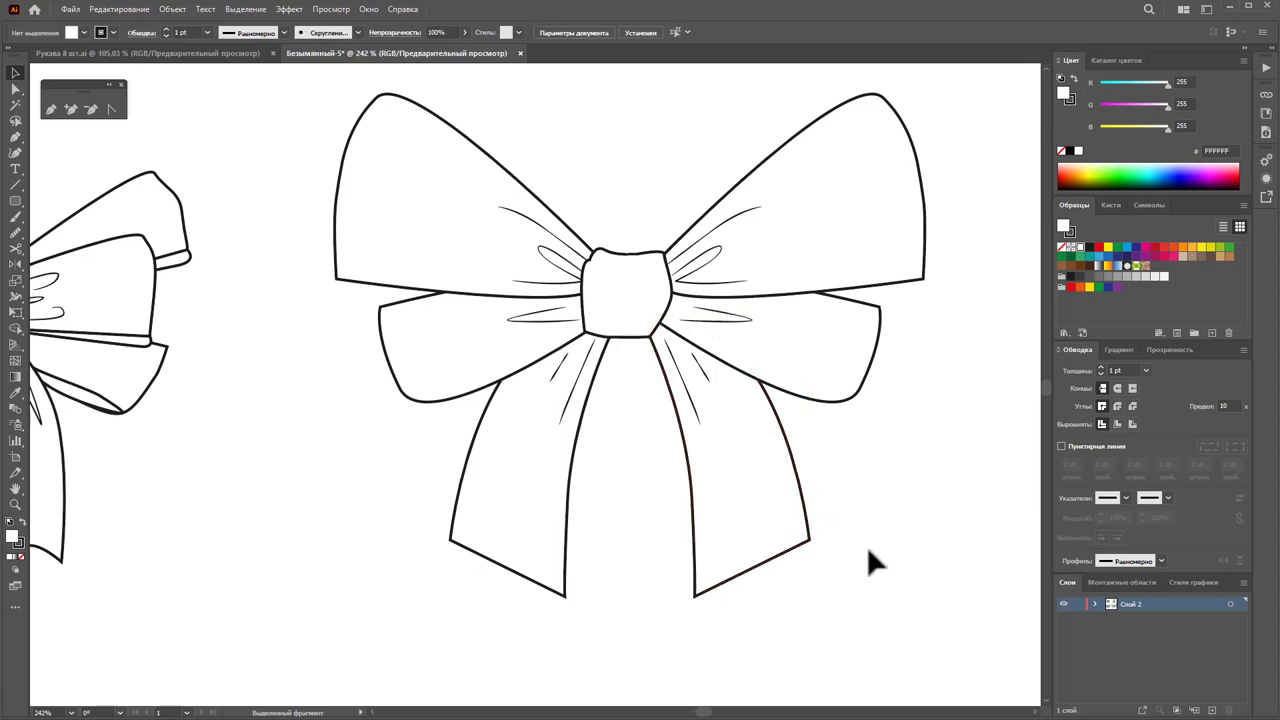
key(z)
alt+click(634, 384)
Step: Group the new bow's paths, scale it slightly smaller and move it up and right
alt+click(503, 372)
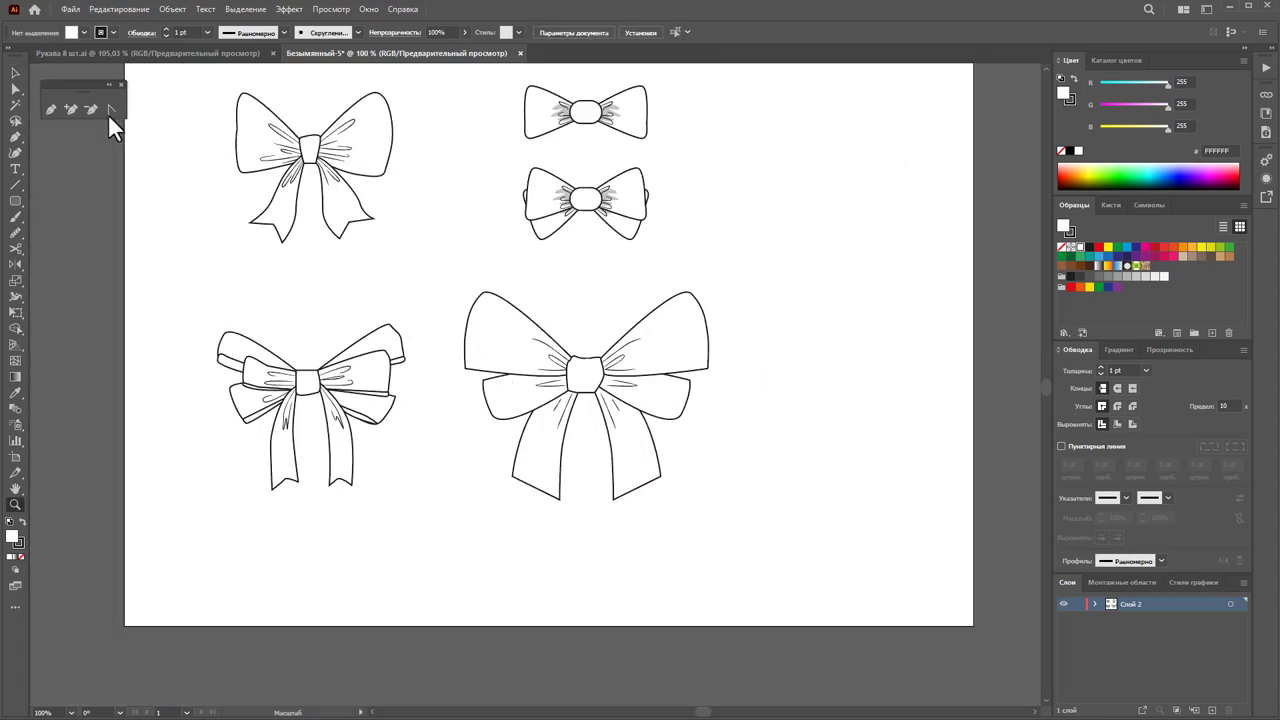
click(16, 74)
drag(459, 272, 695, 512)
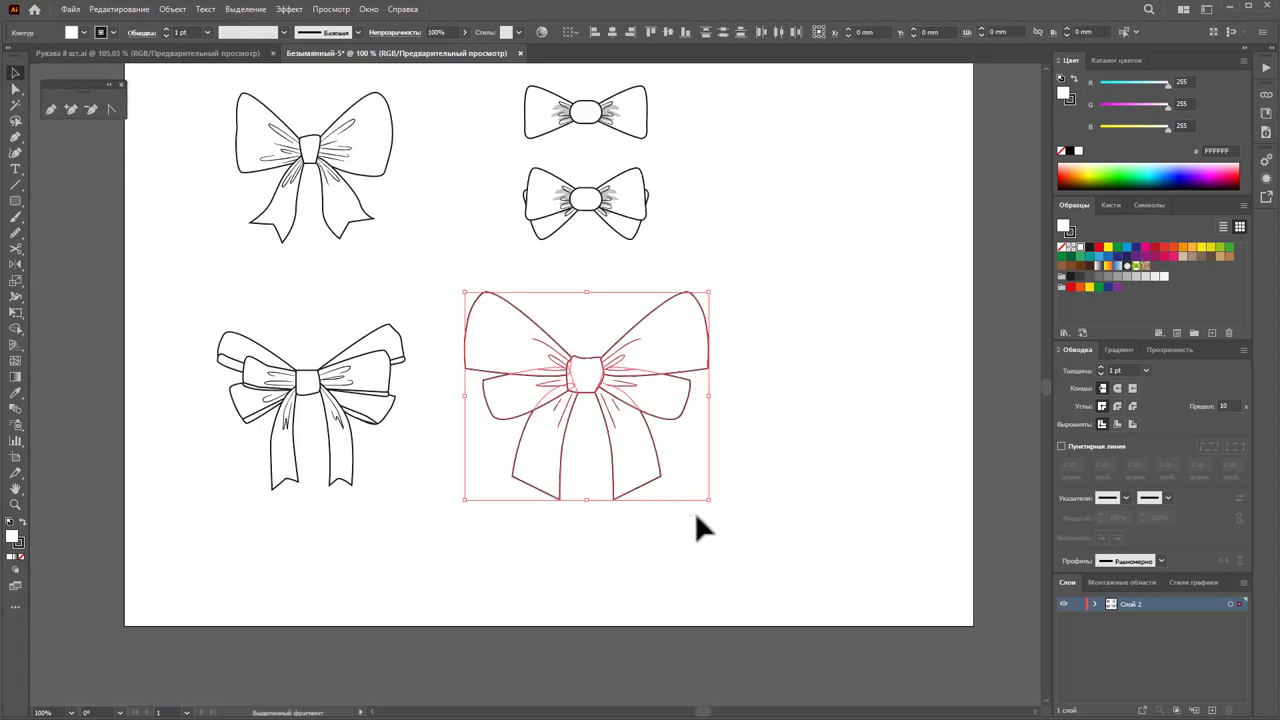
right_click(652, 386)
click(717, 536)
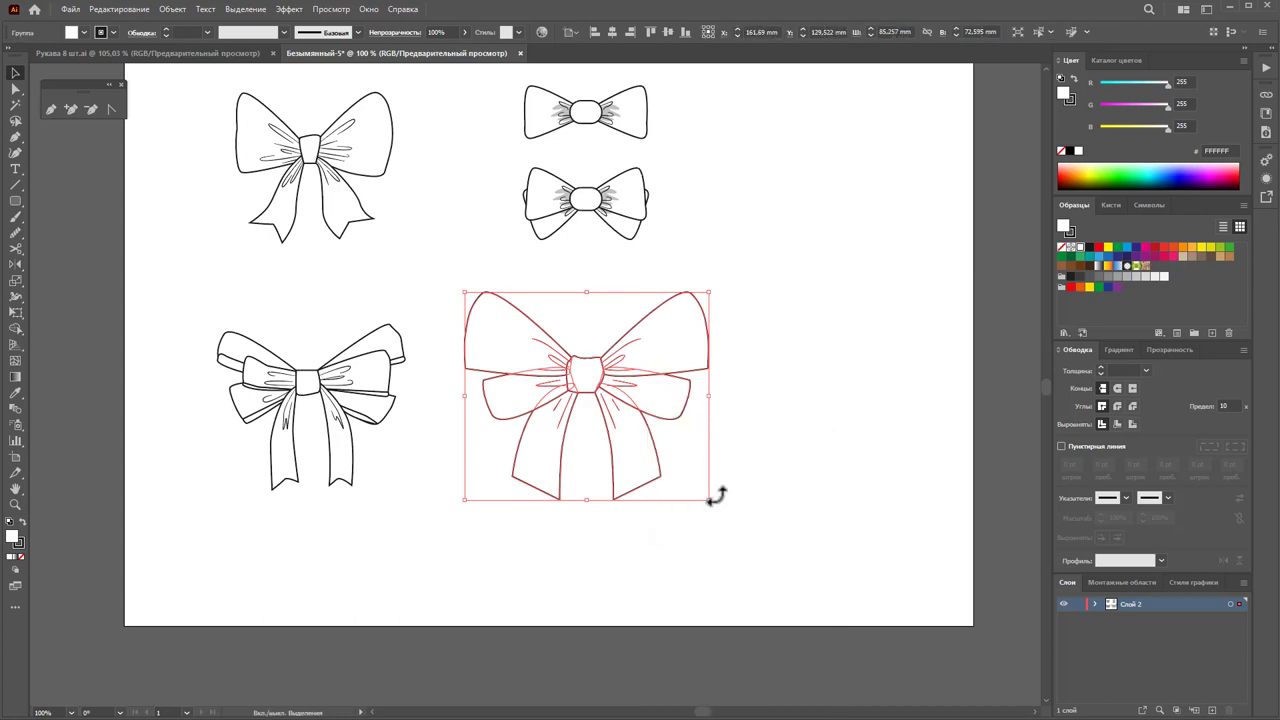
drag(705, 498, 682, 486)
drag(575, 380, 585, 394)
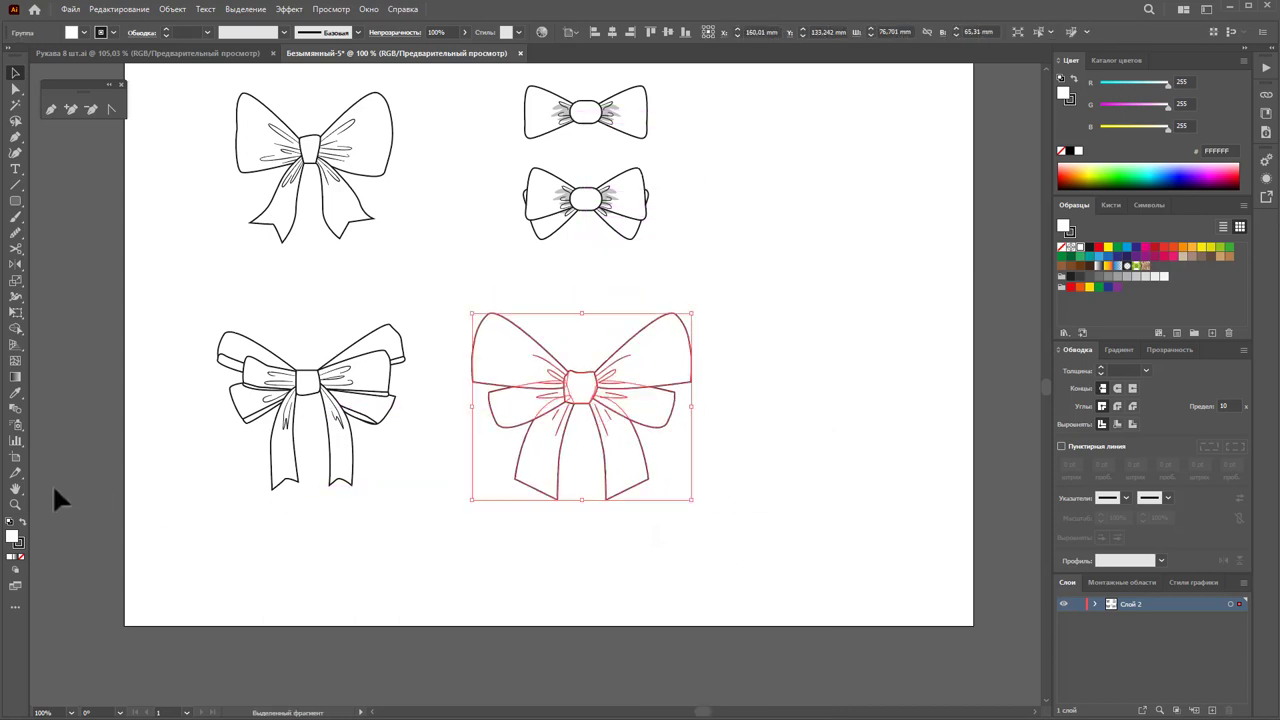
Step: Trim the artboard to about 194 × 166 mm around the four bows
key(shift+o)
drag(973, 625, 735, 525)
scroll(733, 525, up, 2)
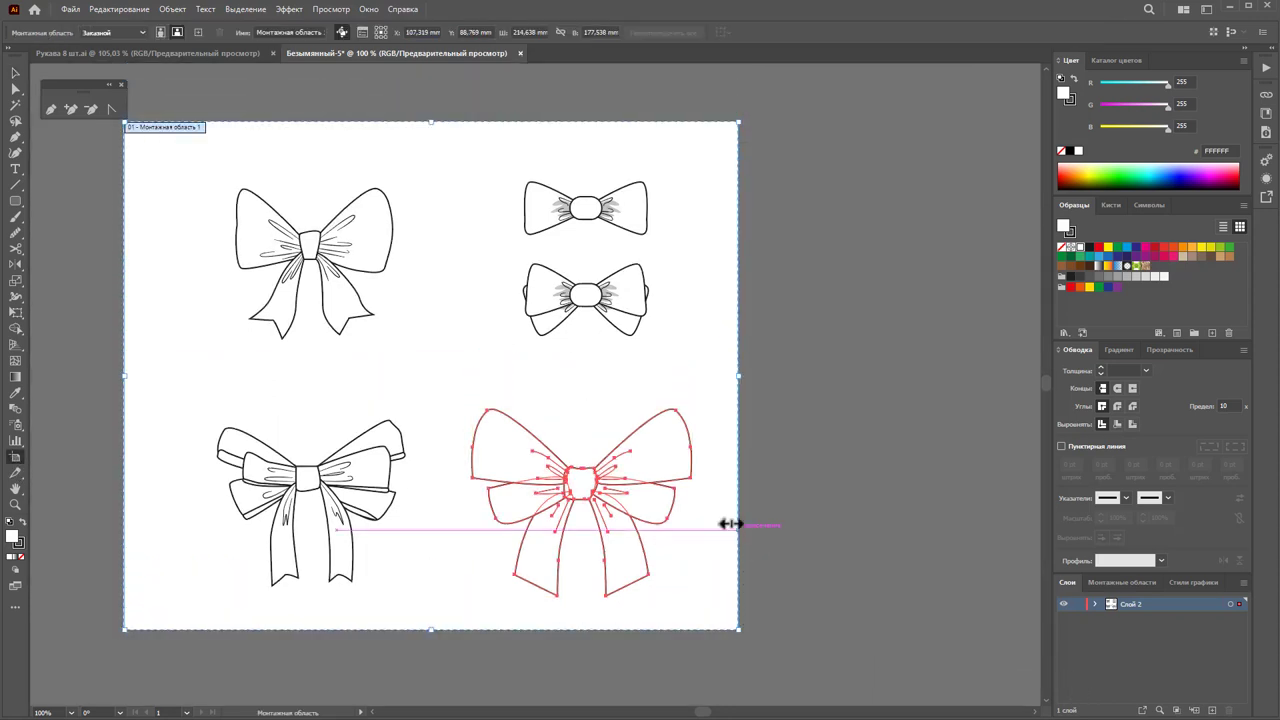
drag(124, 124, 182, 156)
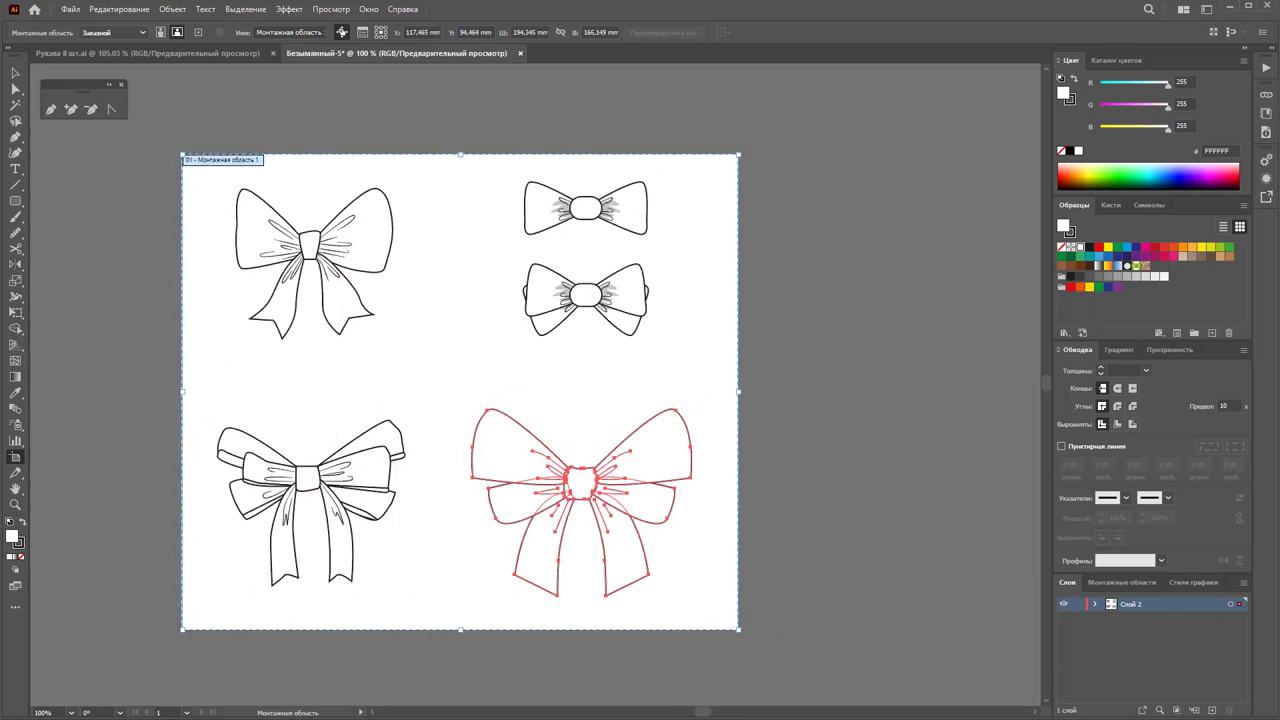
click(16, 73)
click(657, 542)
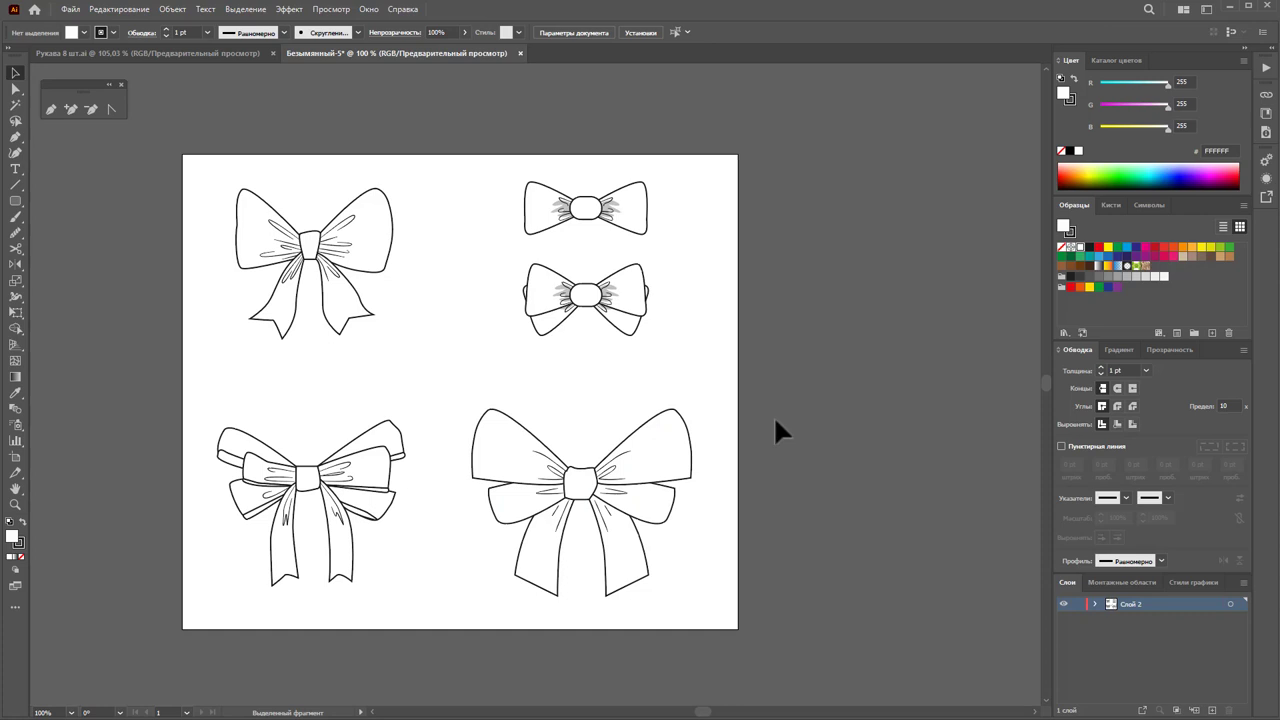
Step: Drag both small upper bows together slightly left and down, leaving the large lower-right bow in place
drag(655, 272, 543, 177)
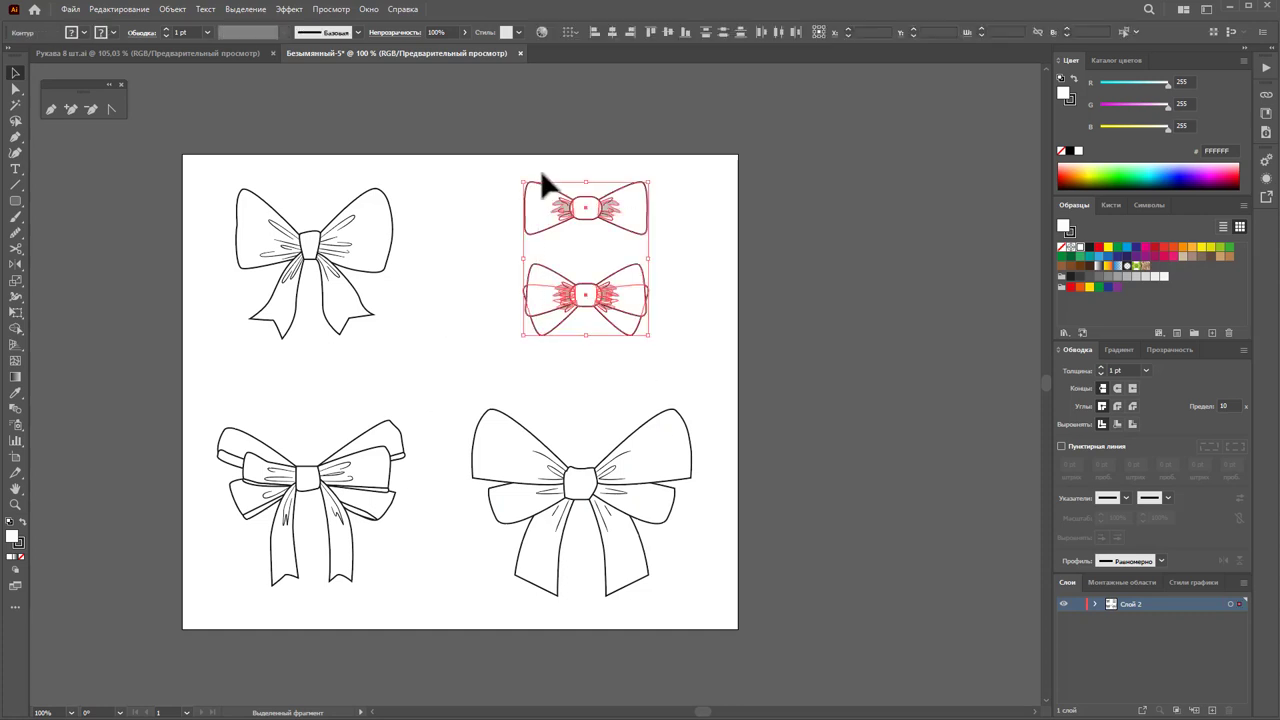
drag(590, 213, 554, 240)
click(503, 457)
click(420, 557)
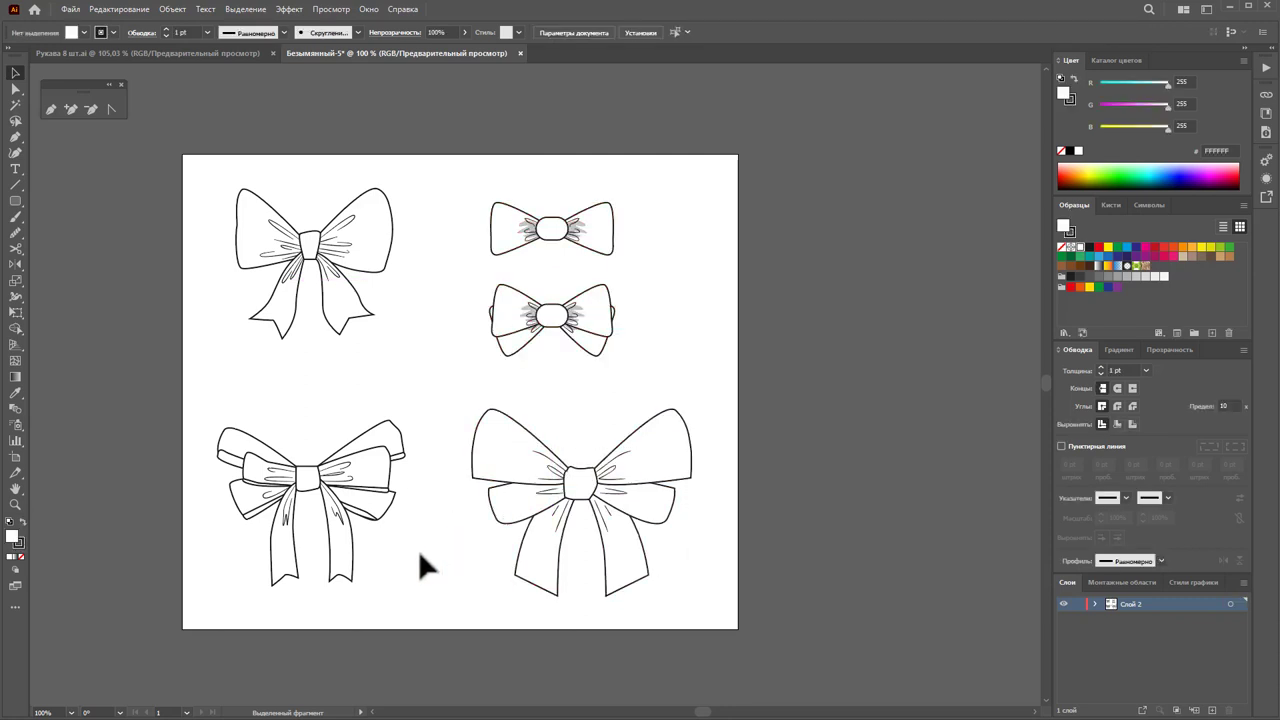
scroll(420, 557, up, 2)
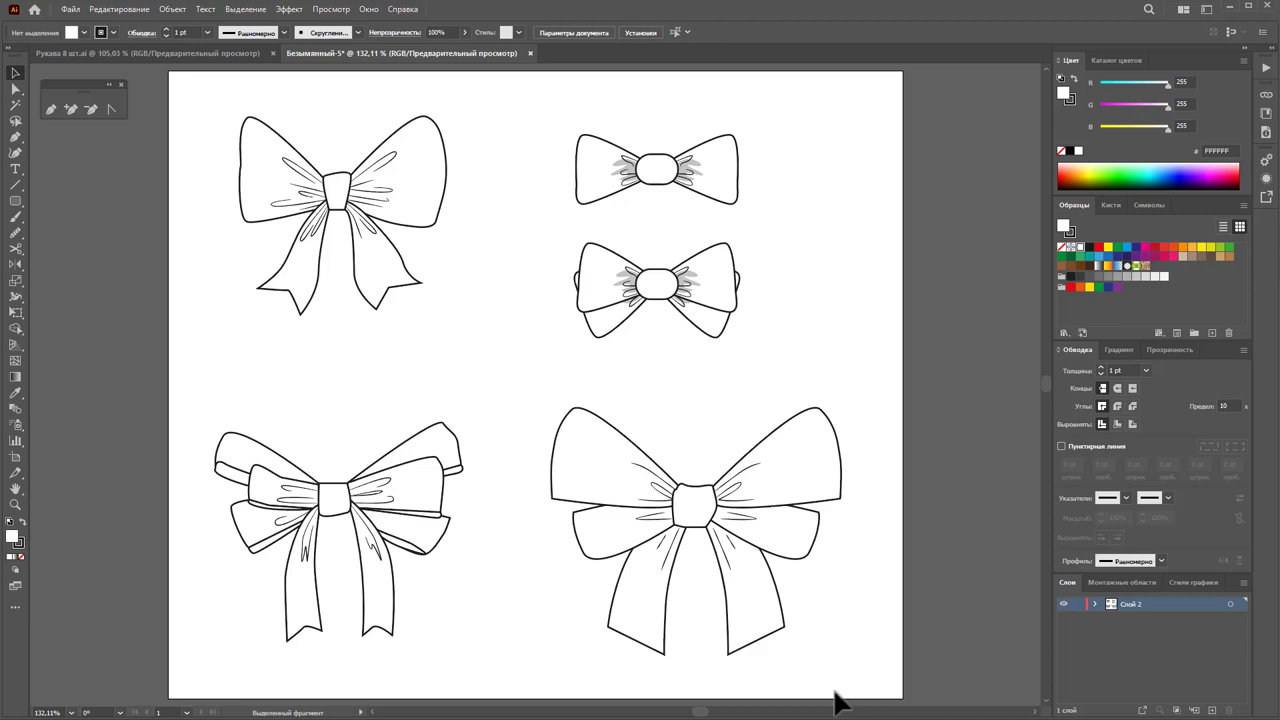
Step: Group all paths of the middle small bow into one object
click(737, 520)
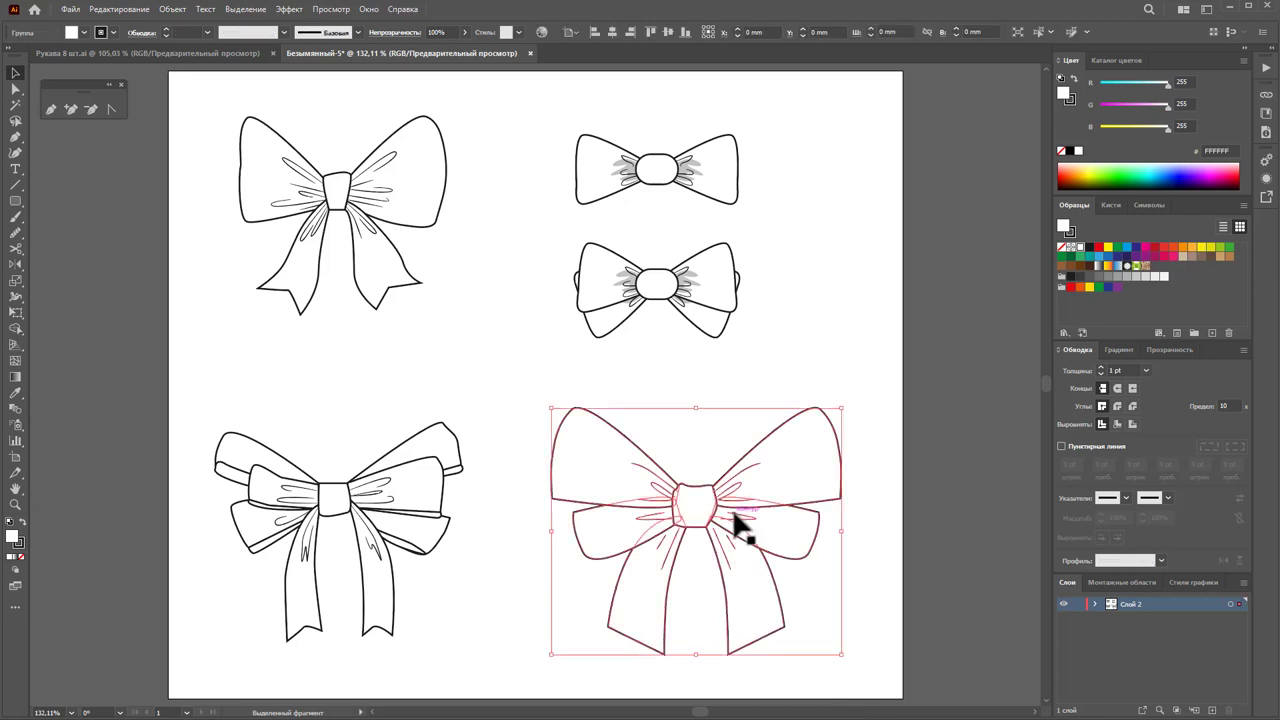
click(636, 298)
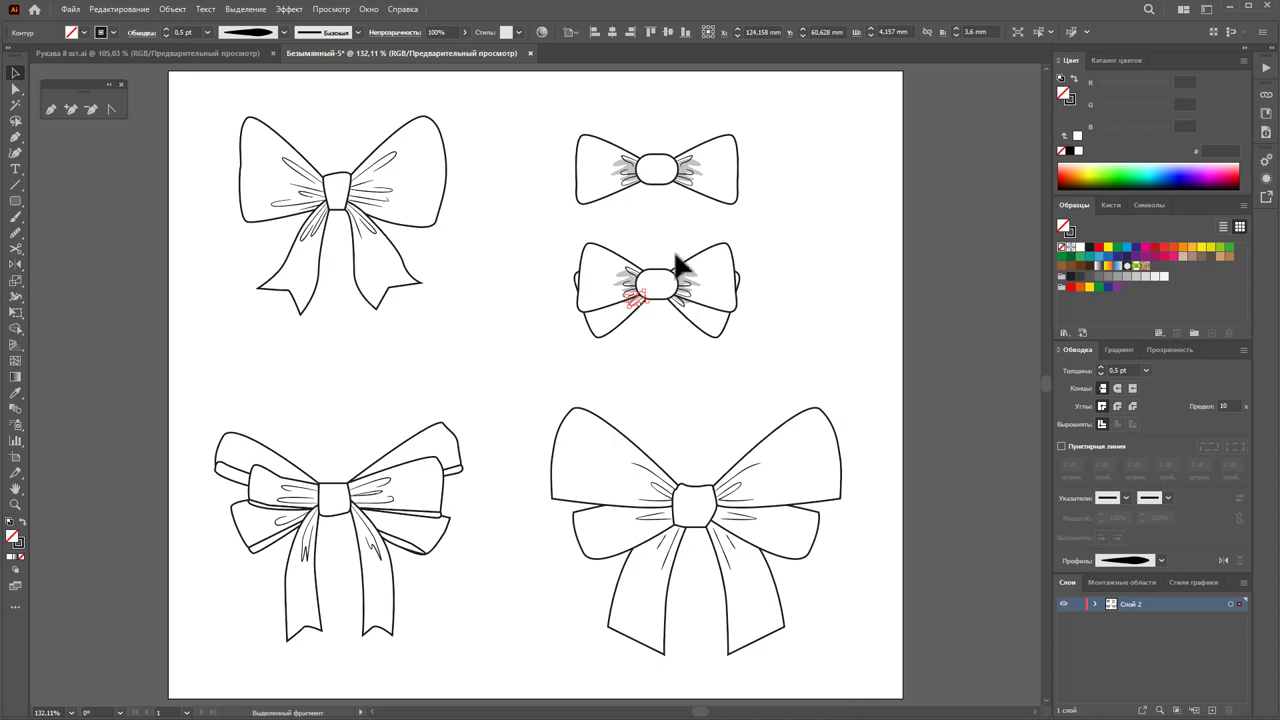
click(677, 323)
right_click(732, 406)
click(775, 450)
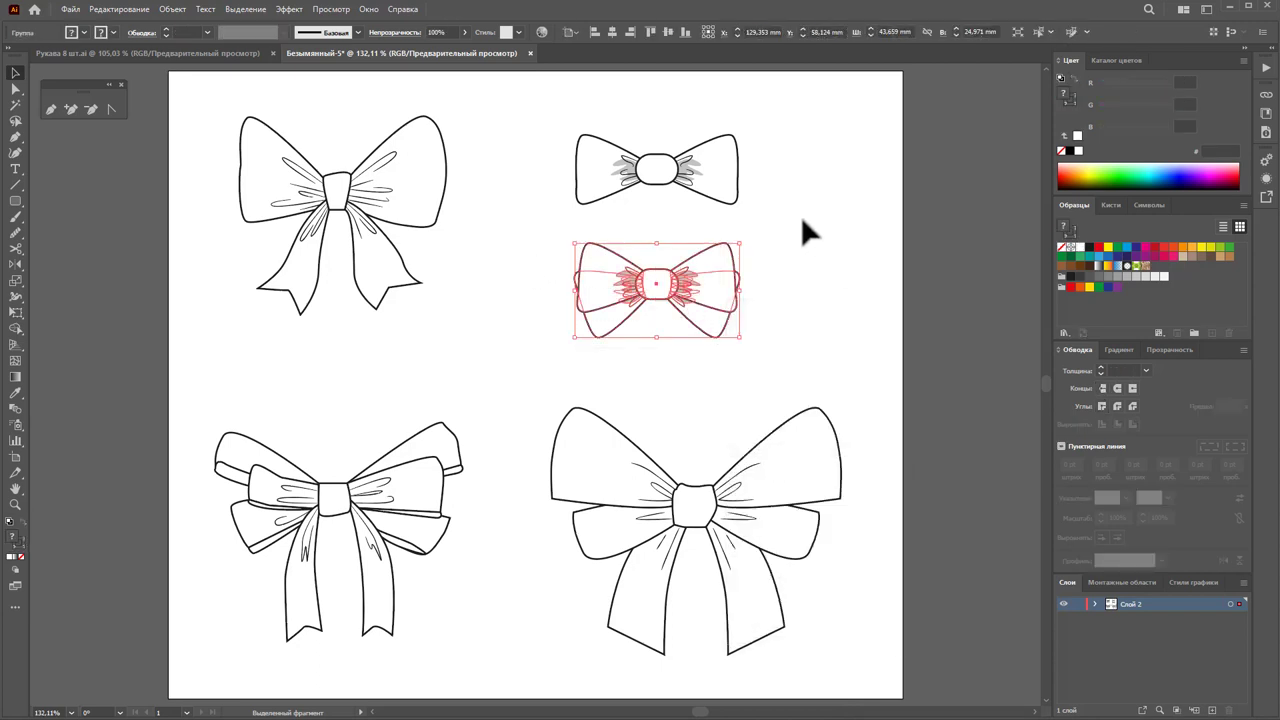
Step: Group the top small bow into one object, then check the left-hand bows and deselect
right_click(605, 142)
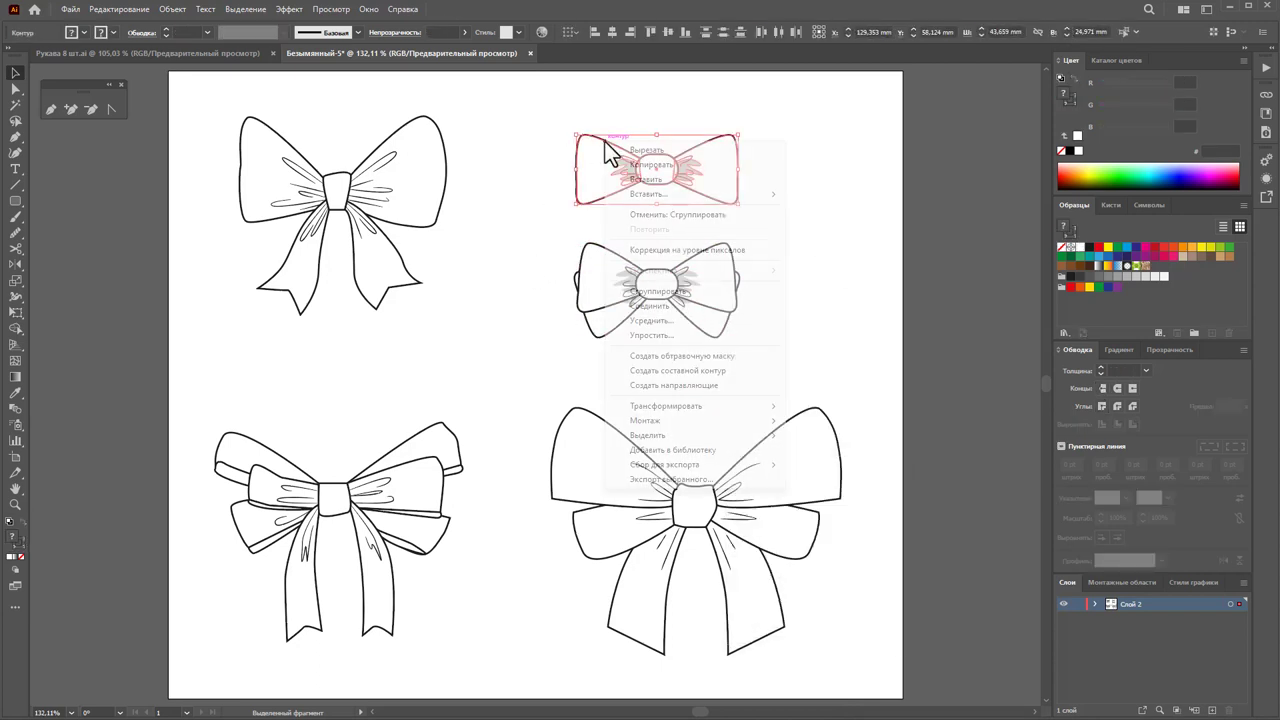
click(640, 291)
click(366, 200)
click(335, 488)
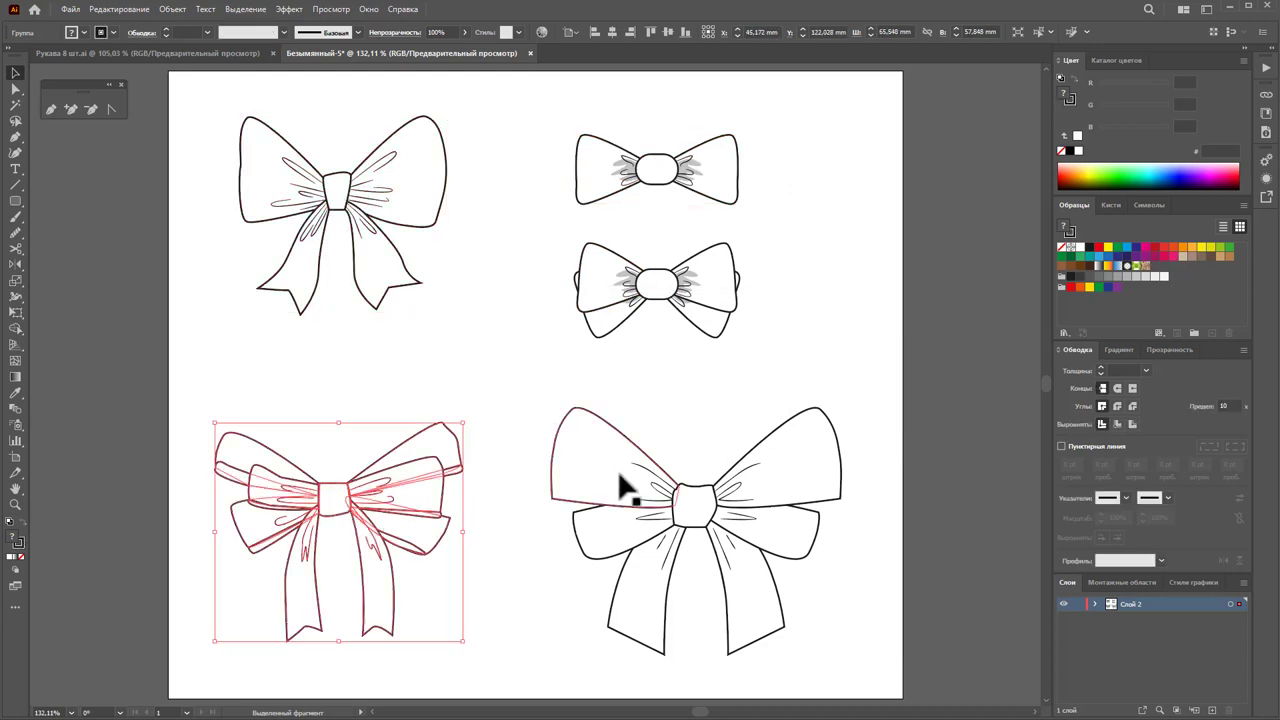
click(803, 403)
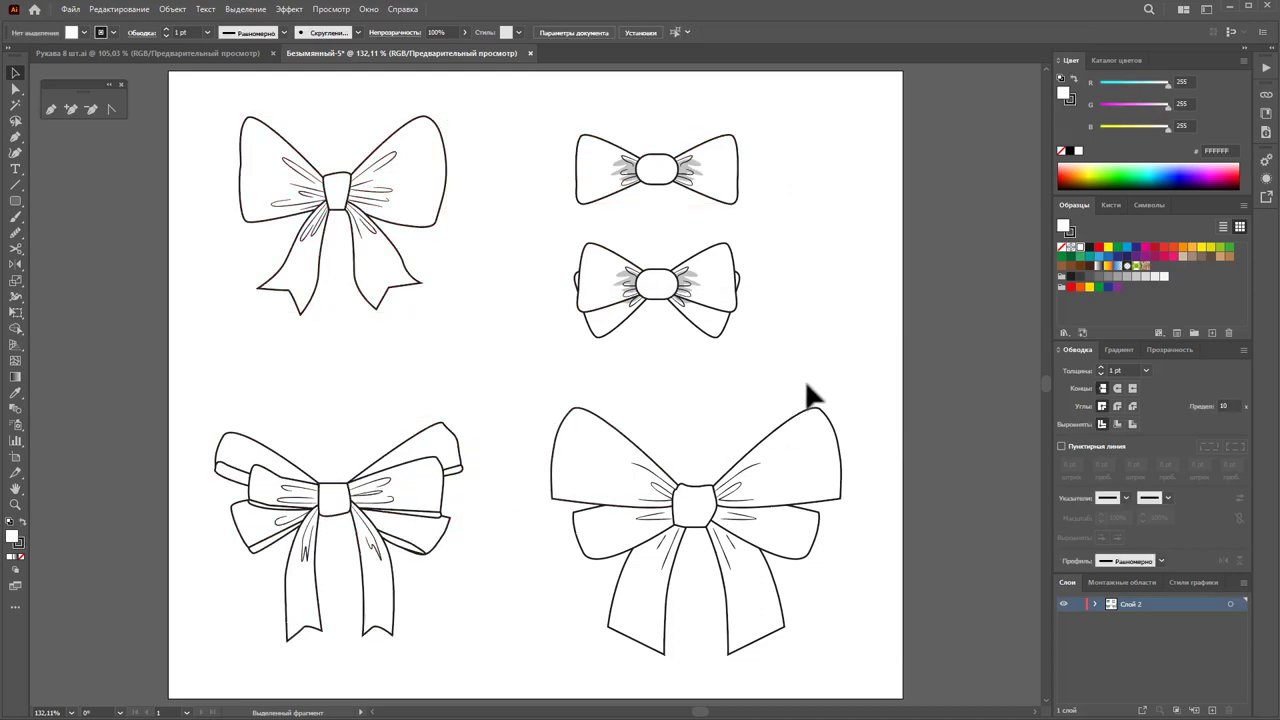